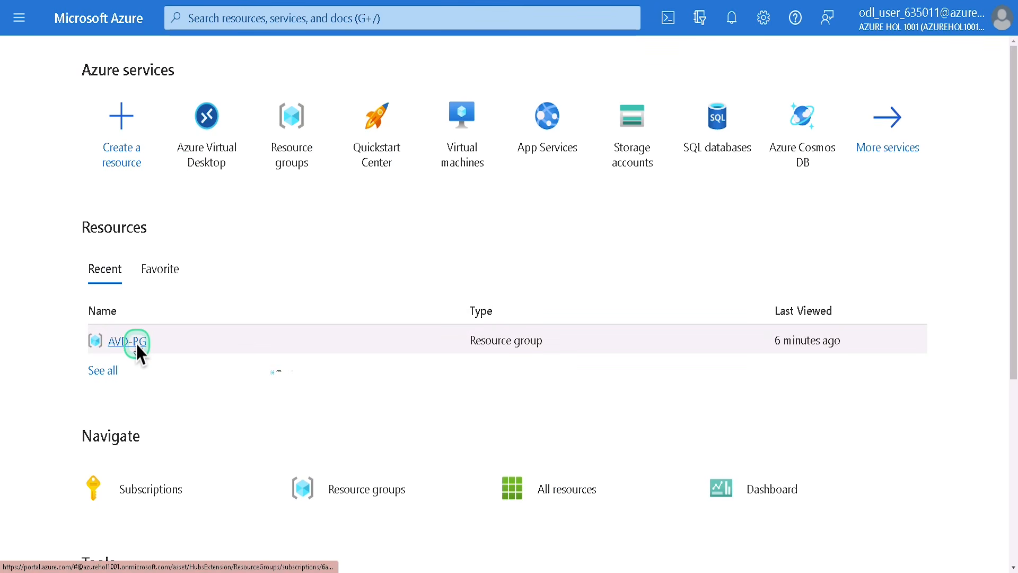
Open the AVD-RG resource group and scroll through its resource list.
{"action": "left_click", "coordinate": [136, 342]}
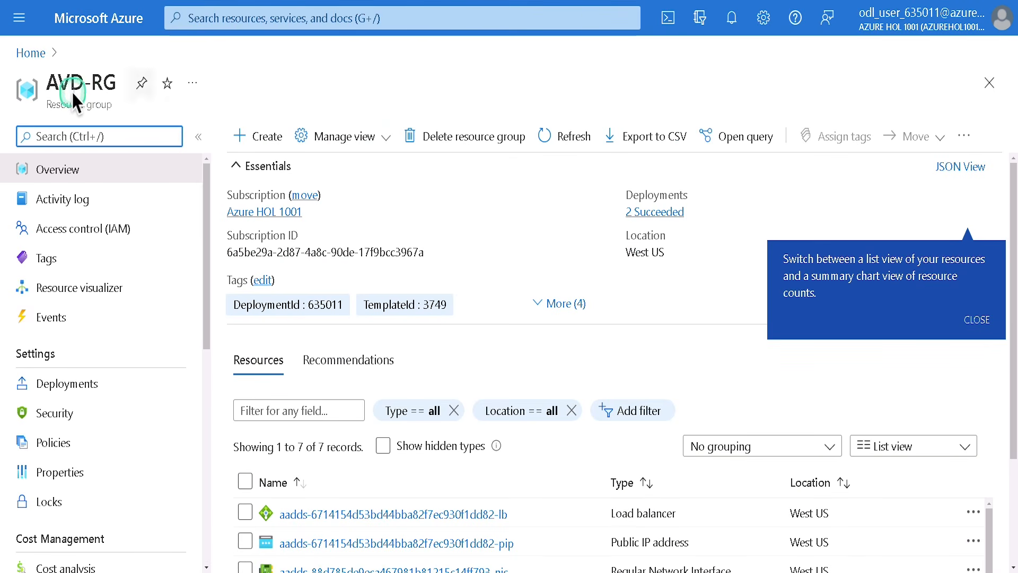
{"action": "left_click_drag", "start_coordinate": [58, 87], "coordinate": [104, 91]}
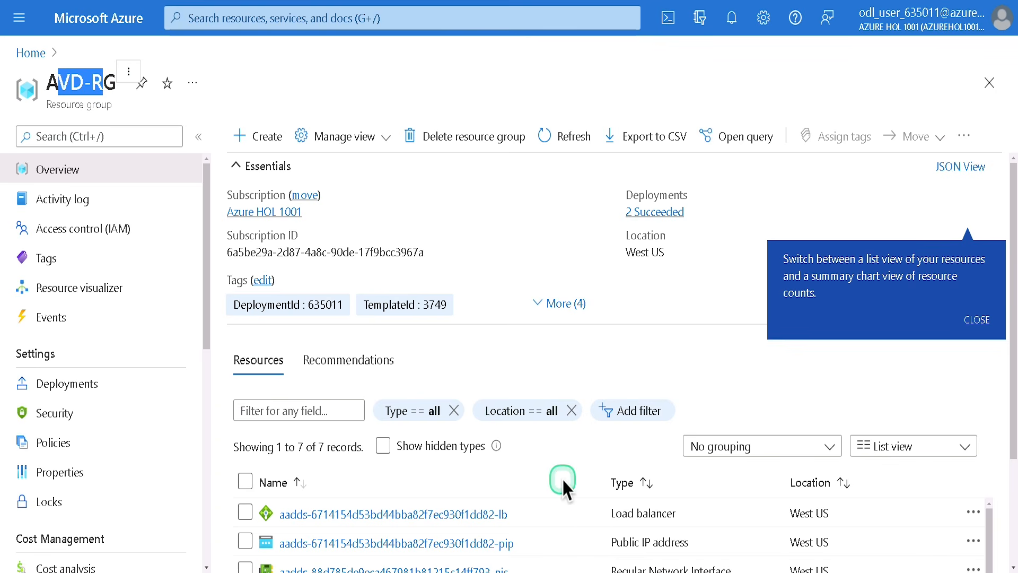
{"action": "scroll", "coordinate": [769, 446], "scroll_direction": "down", "scroll_amount": 3}
{"action": "left_click_drag", "start_coordinate": [991, 413], "coordinate": [992, 451]}
Sort AVD-RG's resources by type to locate the Azure AD Domain Services instance.
{"action": "left_click", "coordinate": [625, 336]}
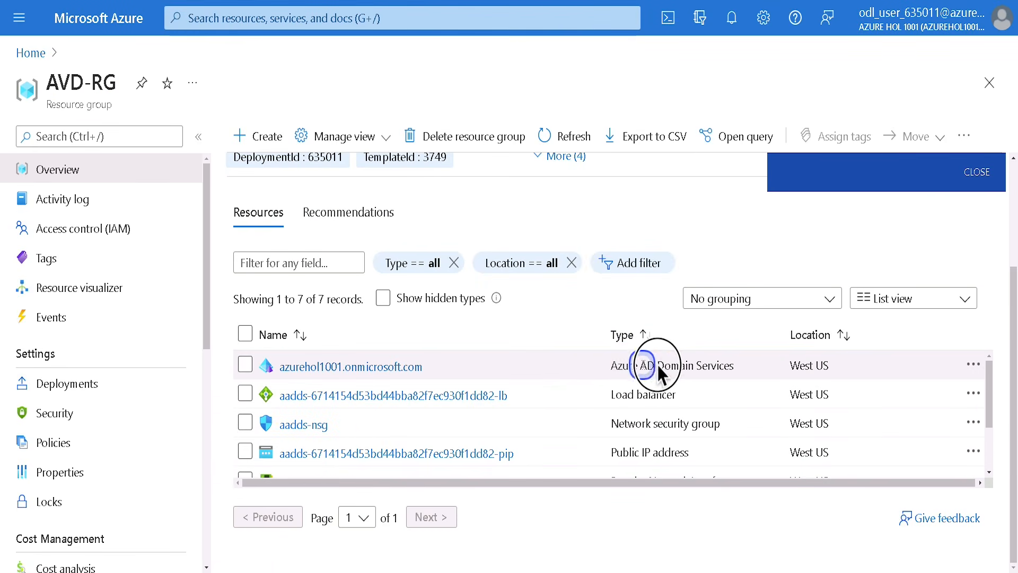
{"action": "left_click_drag", "start_coordinate": [643, 366], "coordinate": [728, 366]}
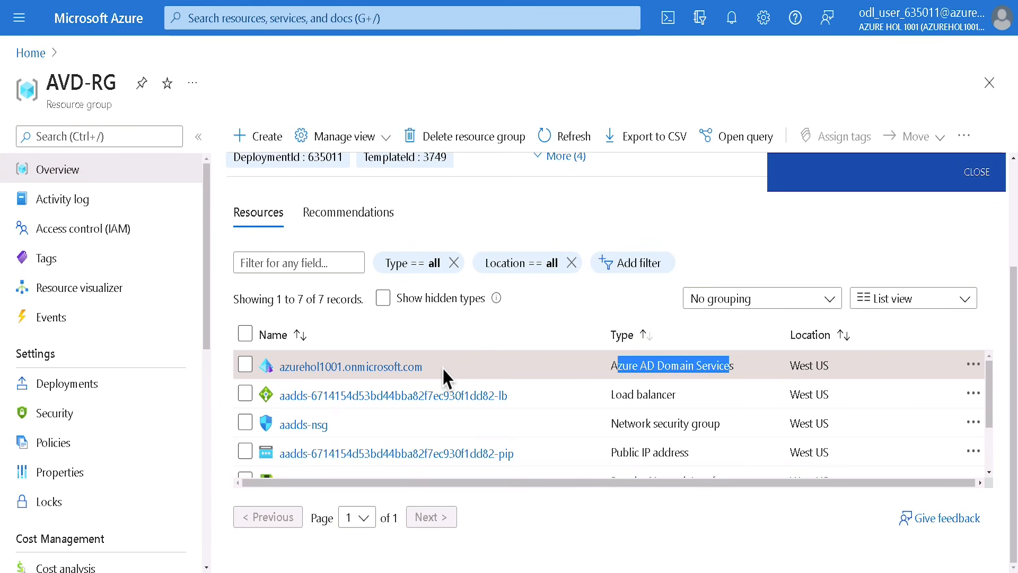
{"action": "left_click", "coordinate": [307, 276]}
{"action": "left_click", "coordinate": [31, 53]}
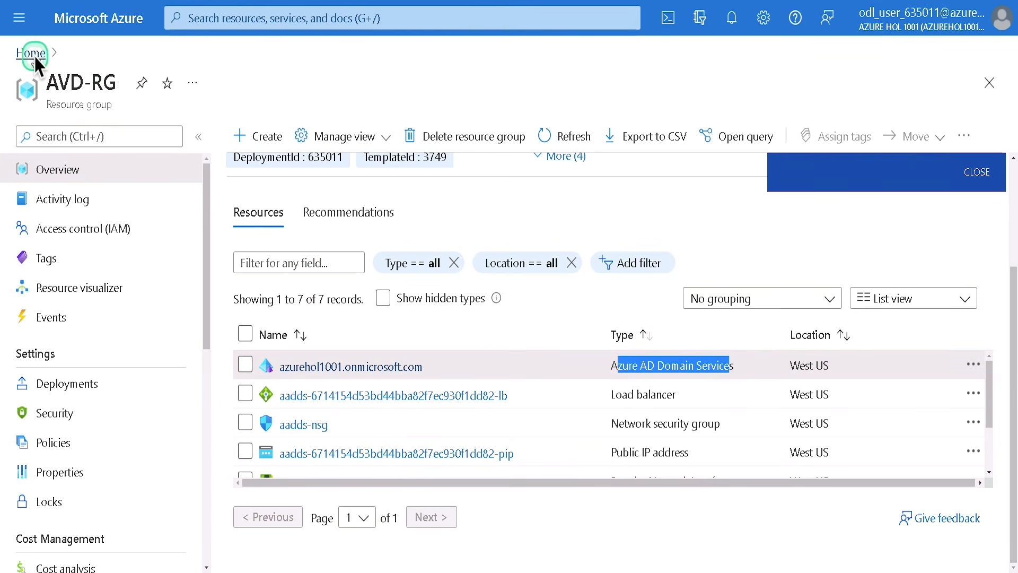
Launch the Azure Virtual Desktop Getting started wizard.
{"action": "left_click", "coordinate": [203, 134]}
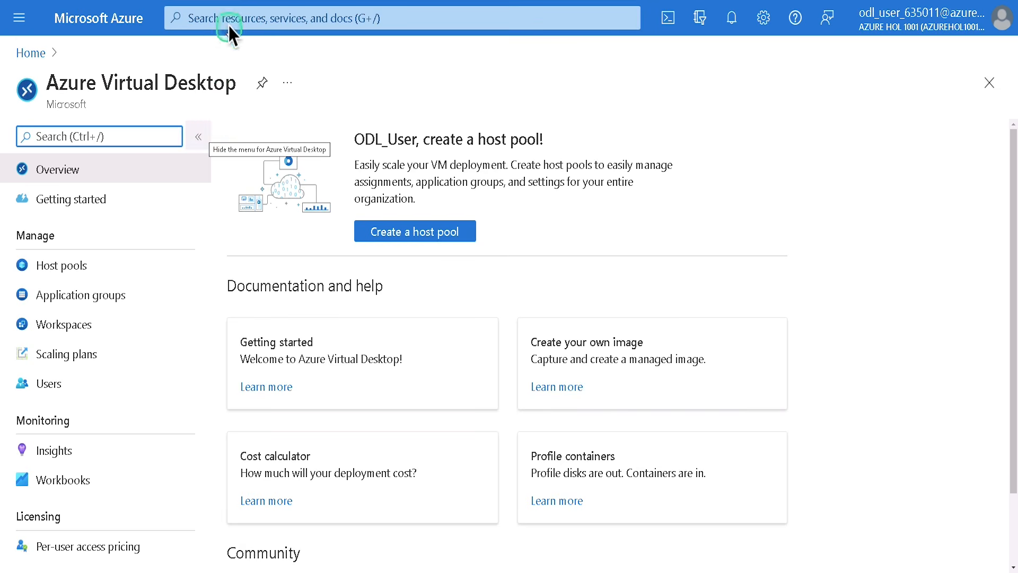
{"action": "left_click", "coordinate": [250, 26]}
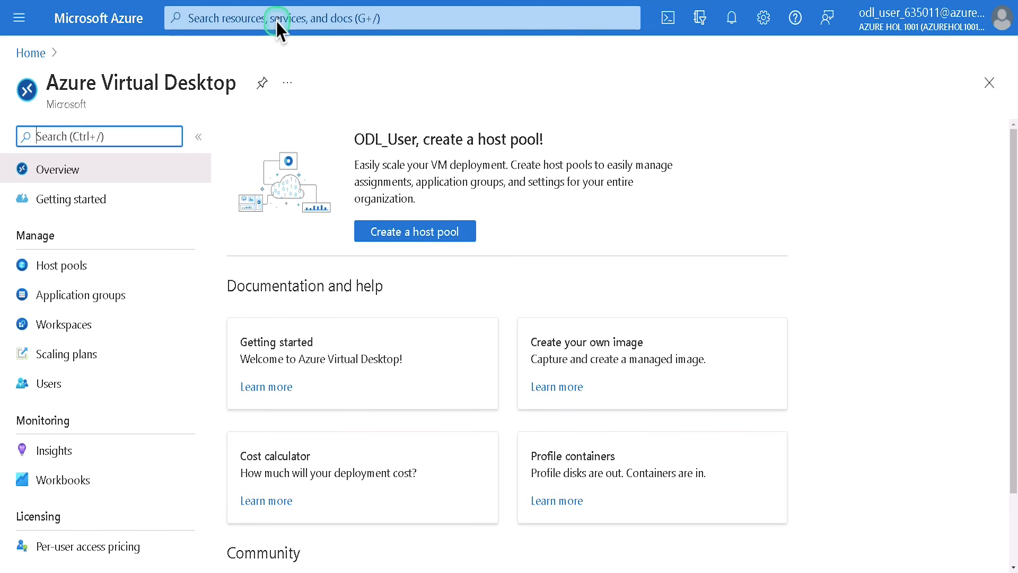
{"action": "left_click", "coordinate": [116, 200]}
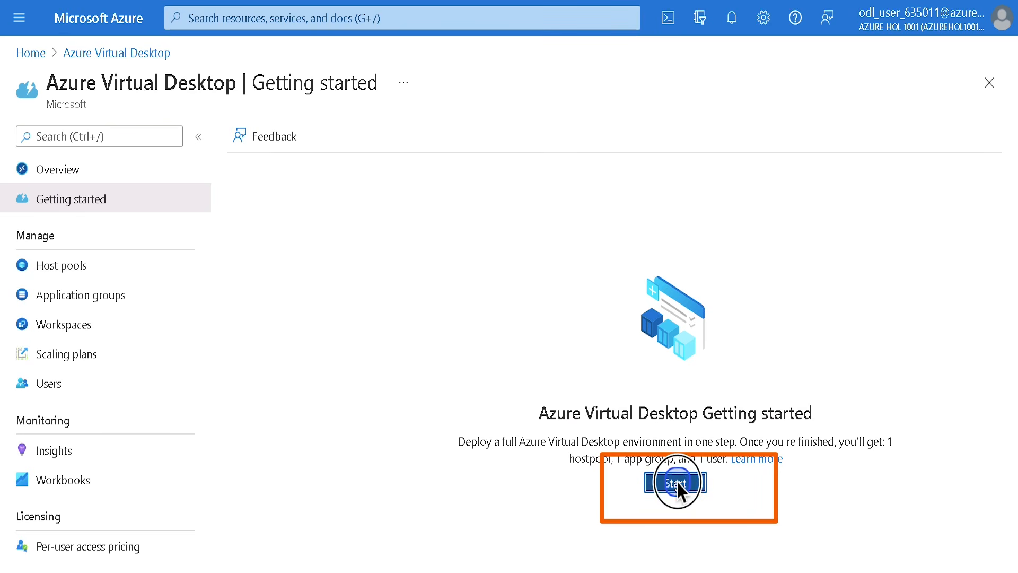
{"action": "left_click", "coordinate": [677, 482]}
Keep subscription Azure HOL 1001 and use an existing Azure AD Domain Services directory.
{"action": "left_click", "coordinate": [343, 227]}
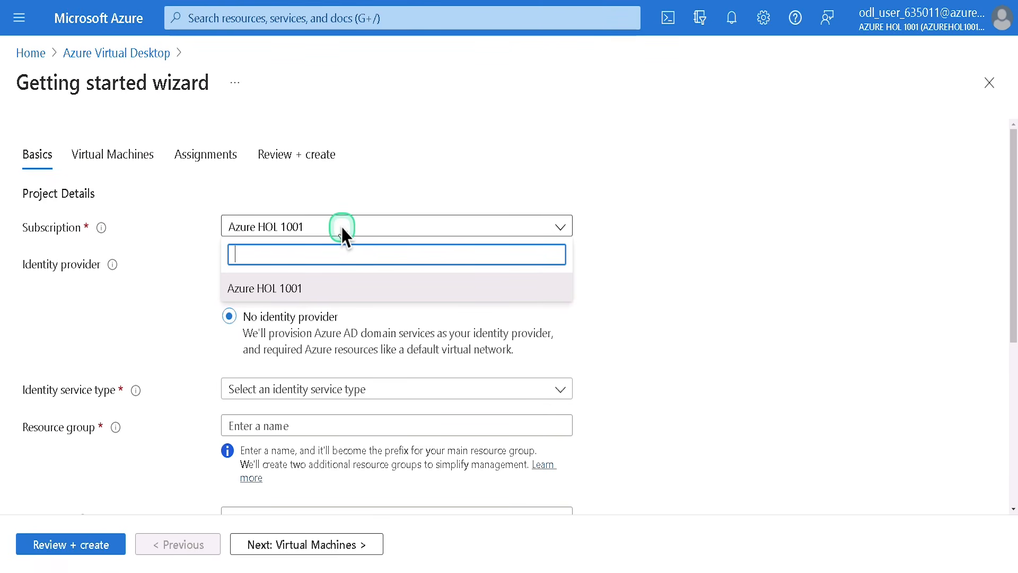
{"action": "left_click", "coordinate": [342, 227]}
{"action": "left_click_drag", "start_coordinate": [25, 264], "coordinate": [91, 264]}
{"action": "left_click", "coordinate": [269, 289]}
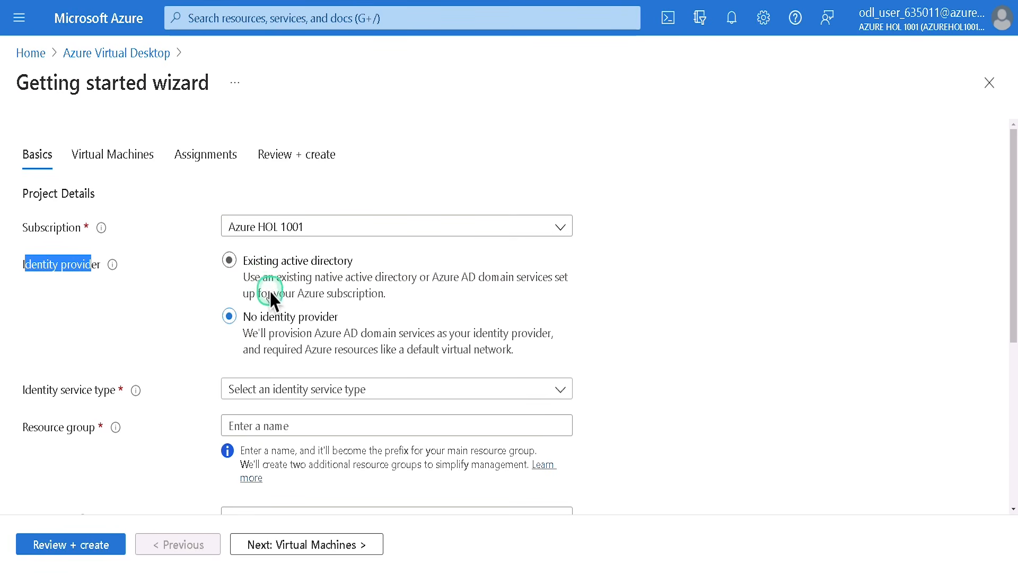
{"action": "left_click", "coordinate": [262, 263]}
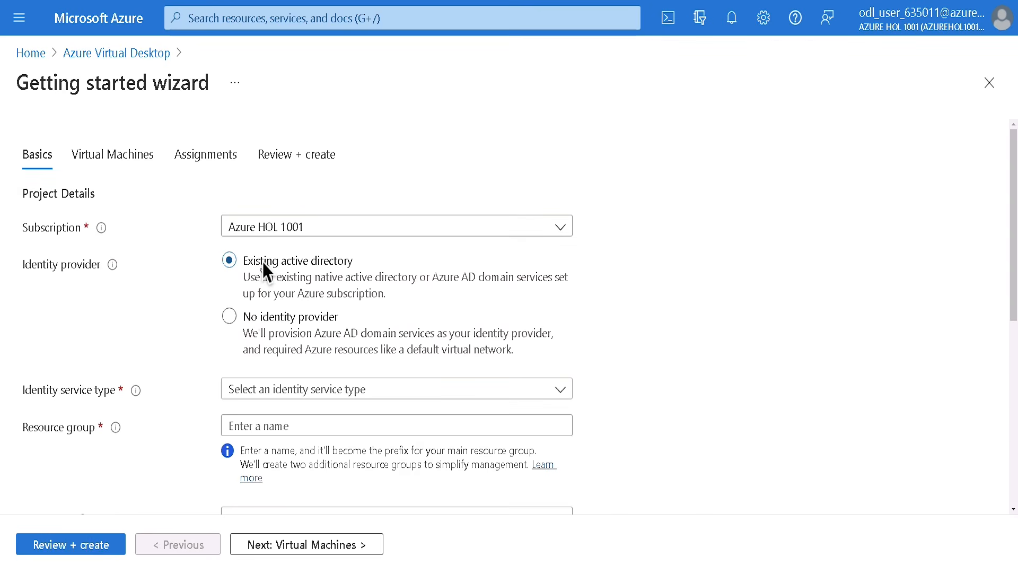
{"action": "scroll", "coordinate": [263, 262], "scroll_direction": "down", "scroll_amount": 3}
{"action": "left_click", "coordinate": [261, 232]}
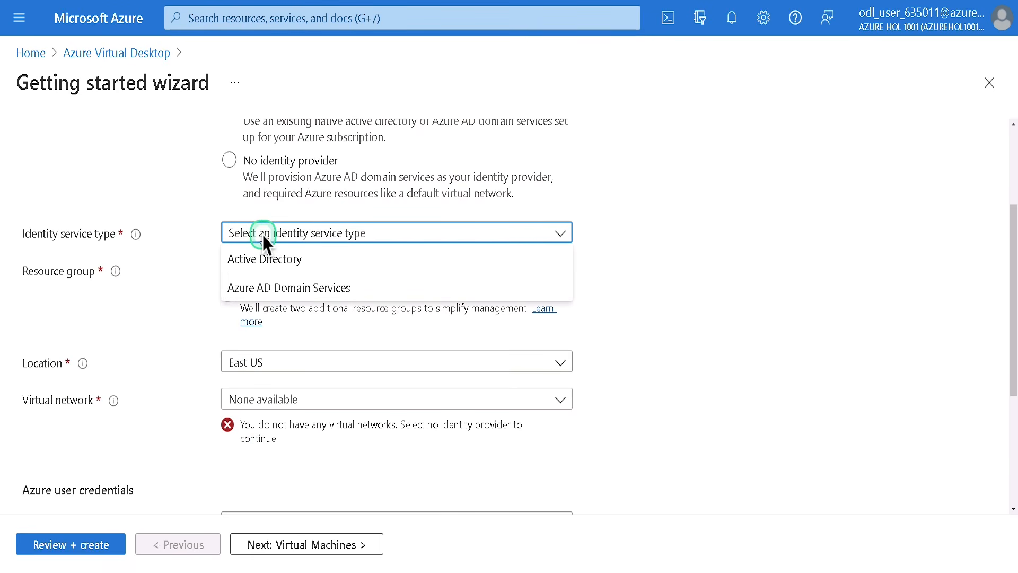
{"action": "left_click", "coordinate": [270, 285]}
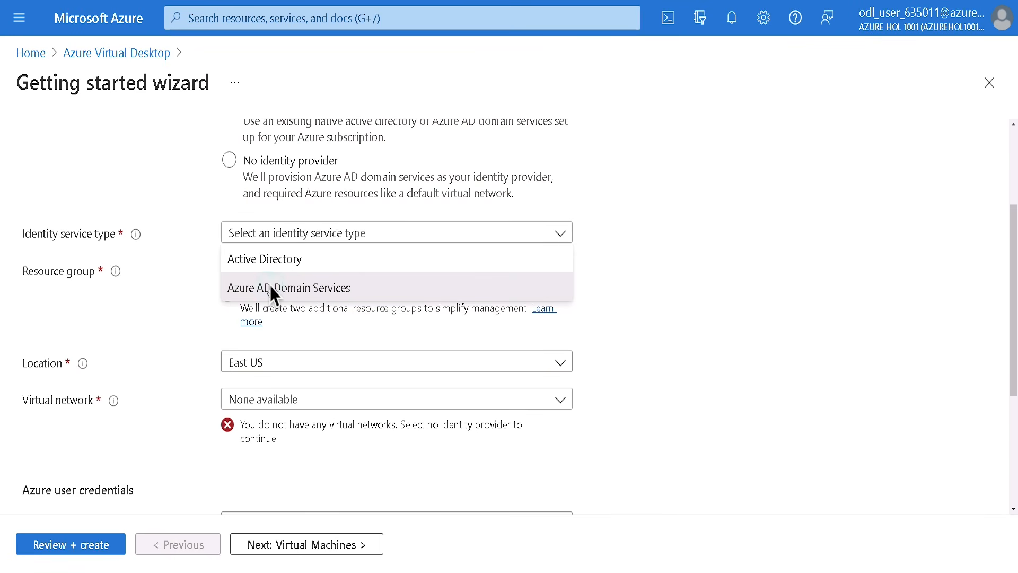
Name the wizard's resource group AVD-HostPool-RG.
{"action": "left_click", "coordinate": [284, 272]}
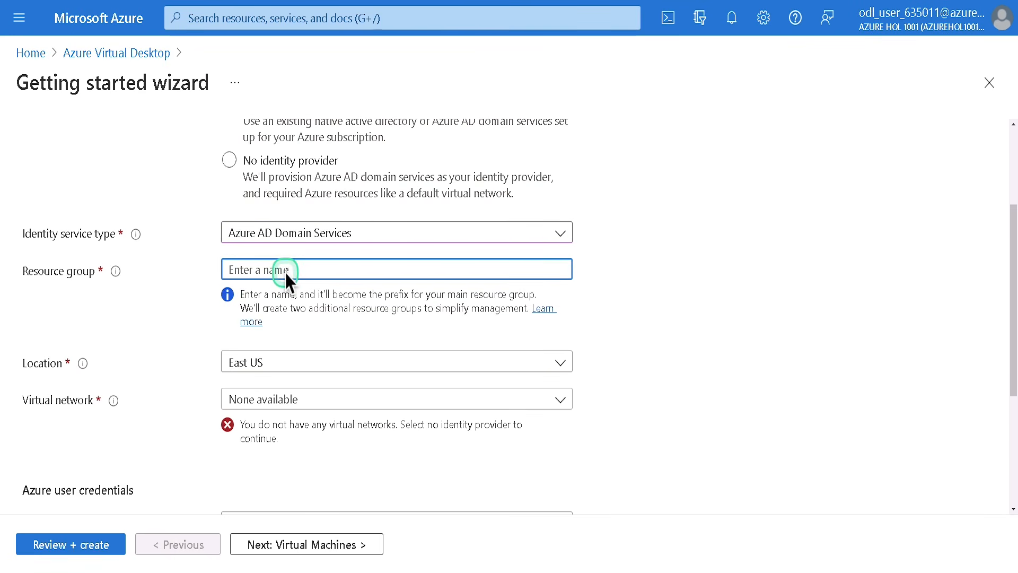
{"action": "type", "text": "AVD-HostPool-RG"}
{"action": "left_click", "coordinate": [343, 286]}
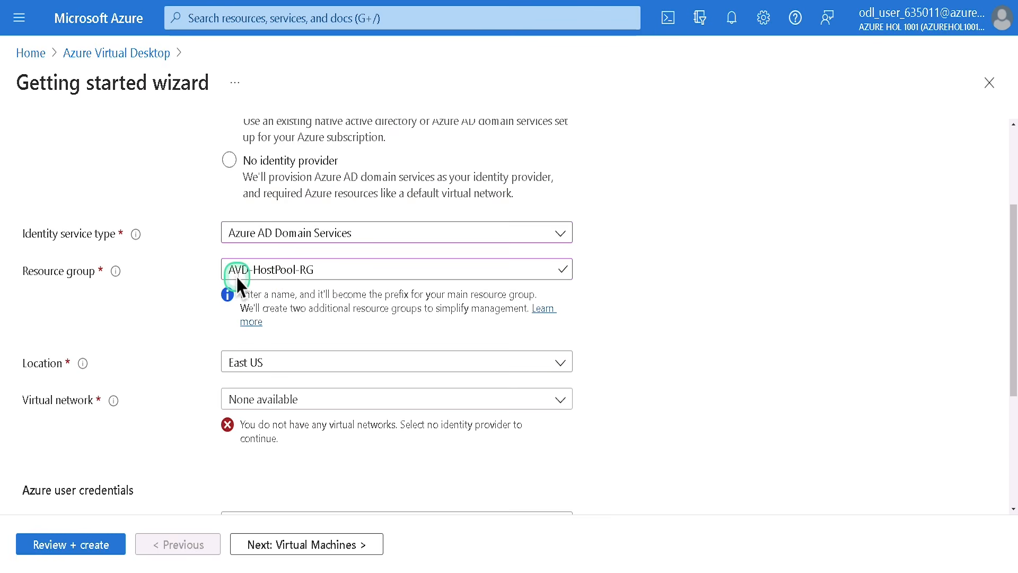
{"action": "left_click_drag", "start_coordinate": [230, 271], "coordinate": [338, 271]}
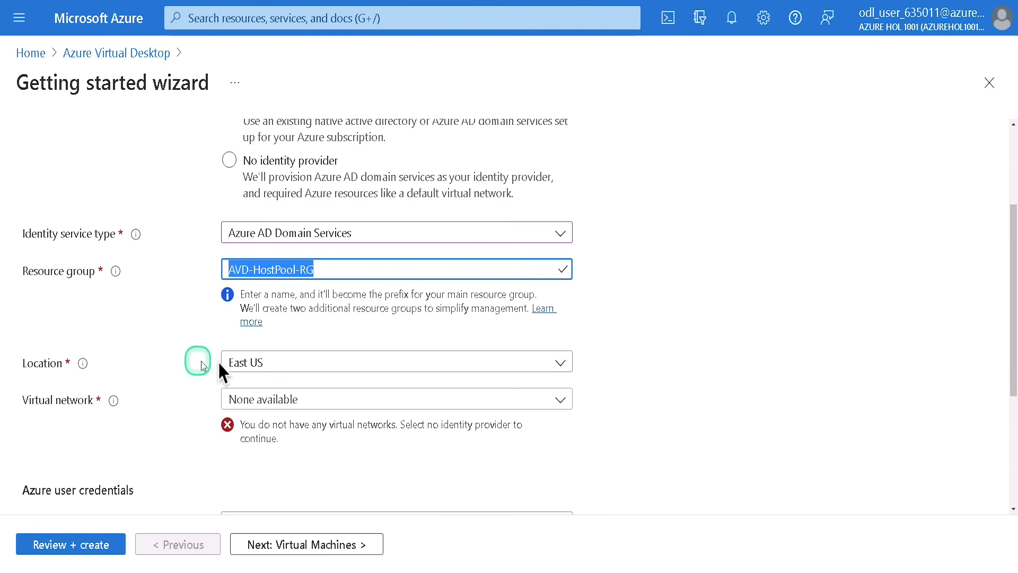
{"action": "left_click", "coordinate": [319, 361]}
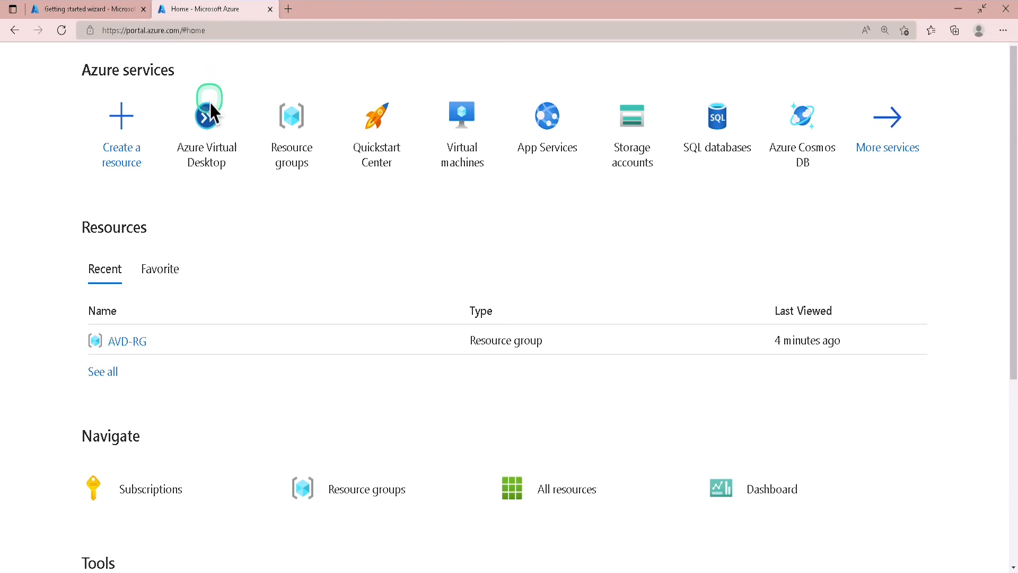
Open the AVD-RG resource group from the Resource groups list in the second tab.
{"action": "left_click", "coordinate": [292, 131]}
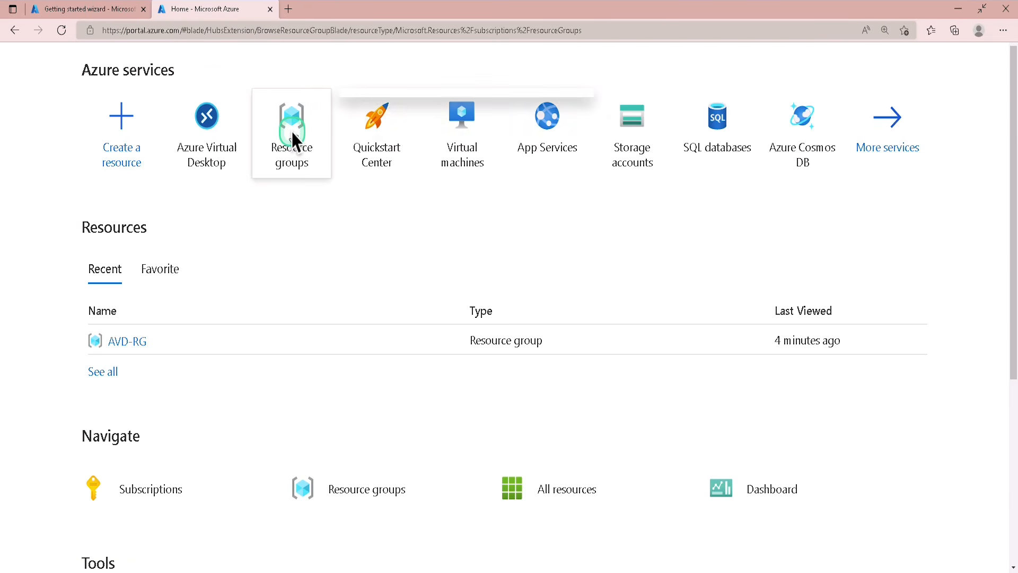
{"action": "left_click", "coordinate": [88, 295]}
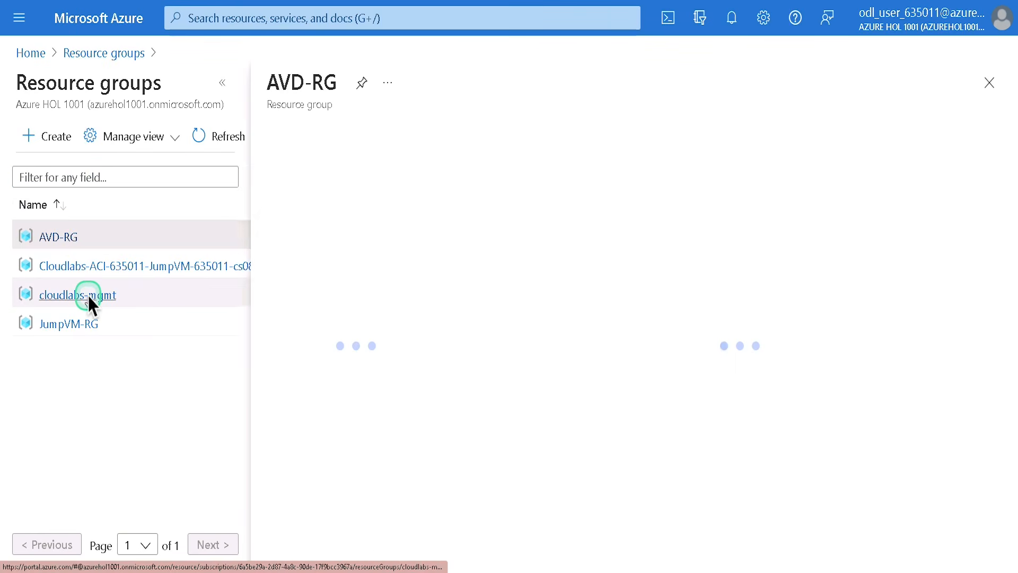
{"action": "left_click_drag", "start_coordinate": [987, 483], "coordinate": [989, 527]}
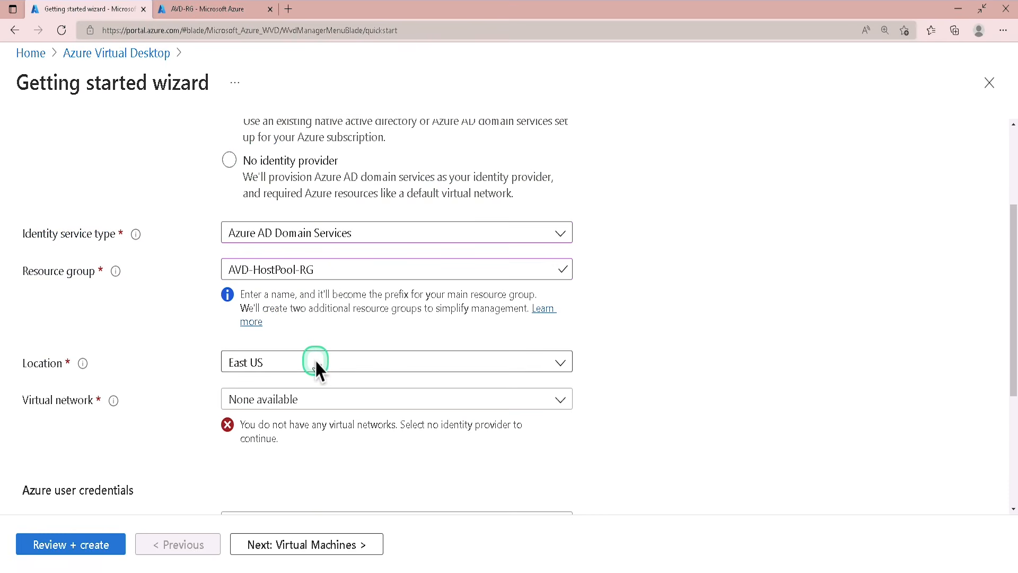
Set the wizard's location to West US and its virtual network to aadds-vnet.
{"action": "left_click", "coordinate": [316, 361]}
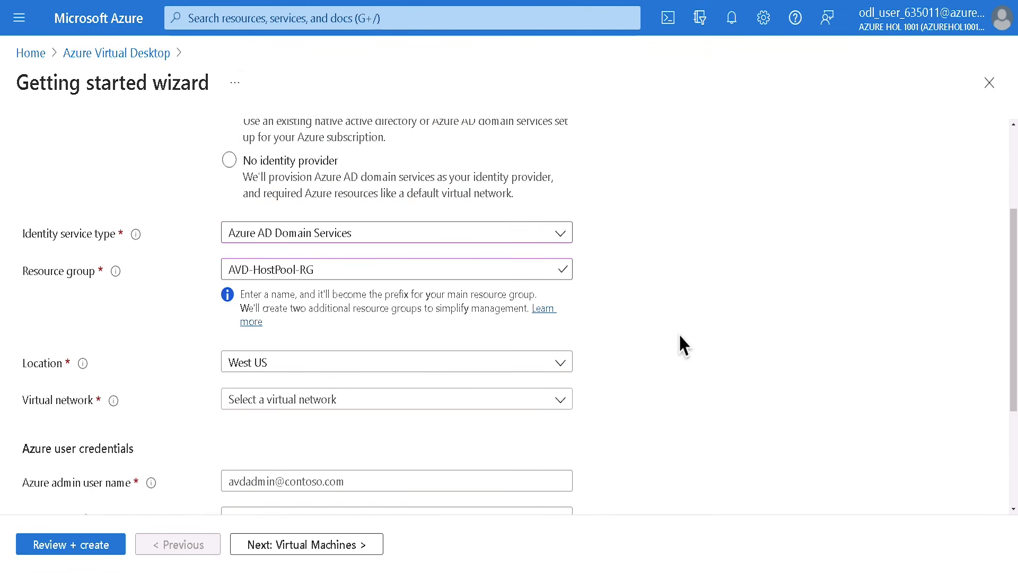
{"action": "scroll", "coordinate": [679, 333], "scroll_direction": "down", "scroll_amount": 2}
{"action": "left_click", "coordinate": [321, 294]}
{"action": "left_click", "coordinate": [313, 301]}
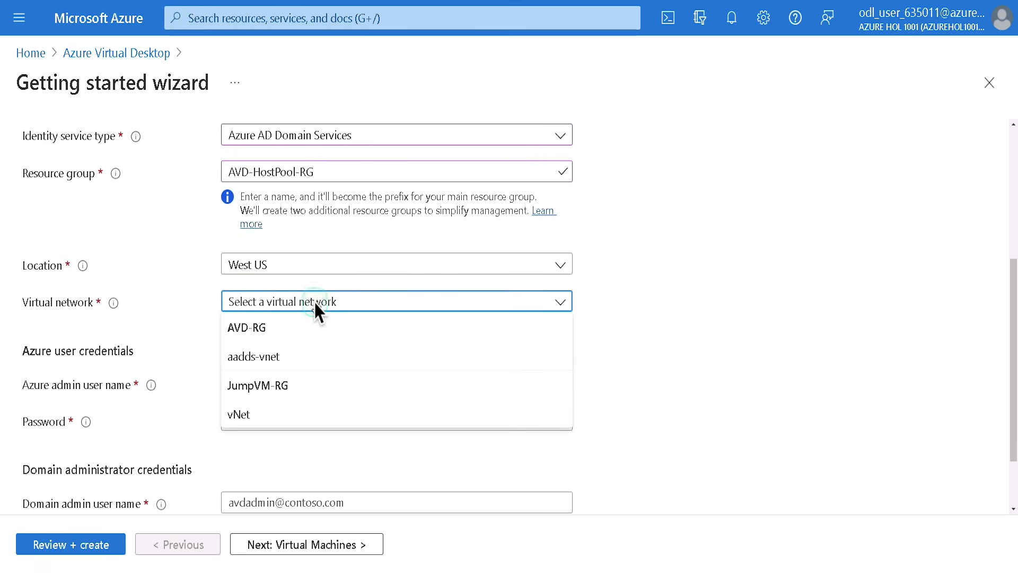
{"action": "left_click", "coordinate": [282, 355]}
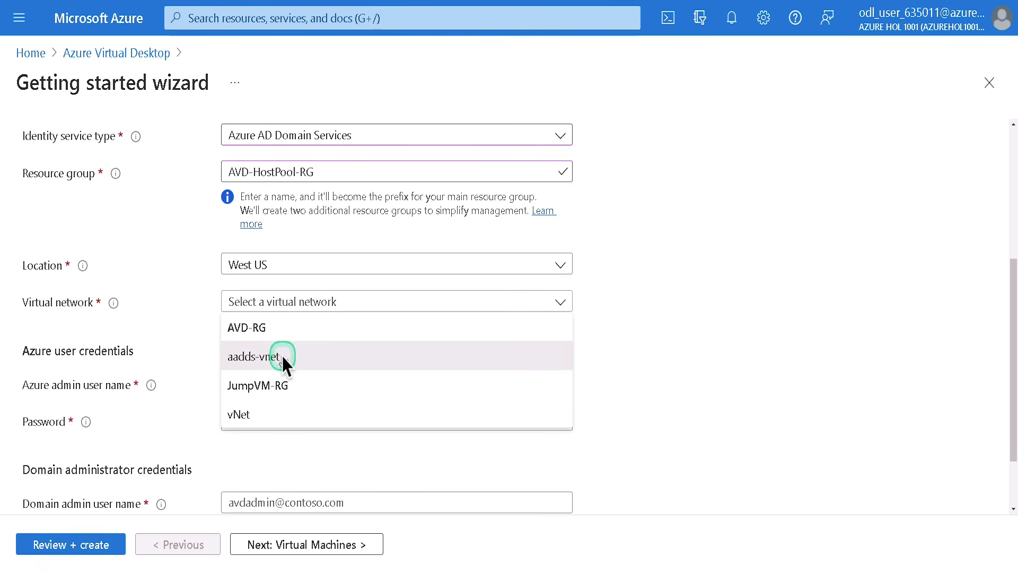
{"action": "left_click", "coordinate": [221, 8]}
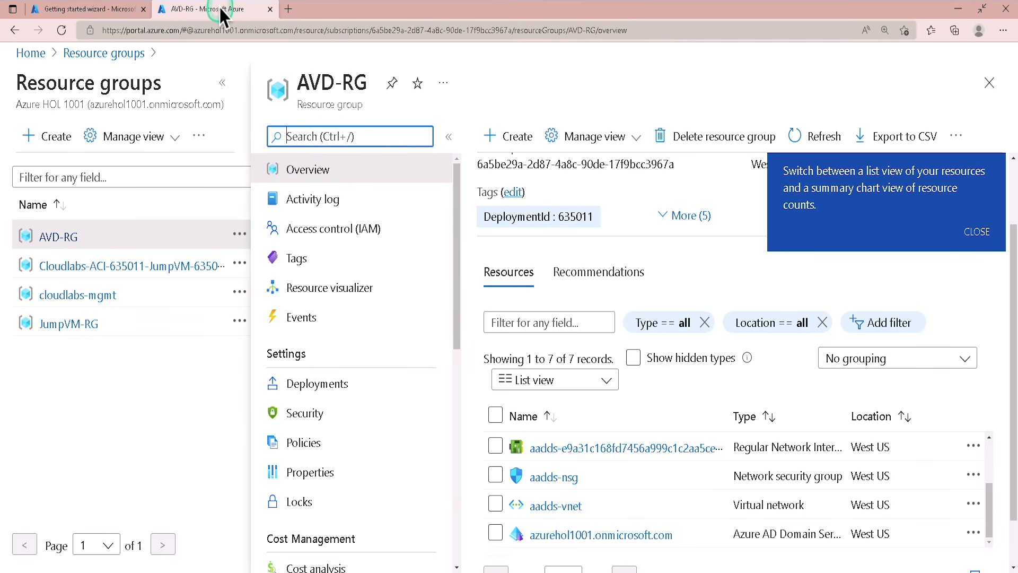
Inspect aadds-vnet's 10.0.0.0/16 address space and its aadds-subnet and sessionhosts-subnet ranges.
{"action": "left_click_drag", "start_coordinate": [991, 492], "coordinate": [987, 501]}
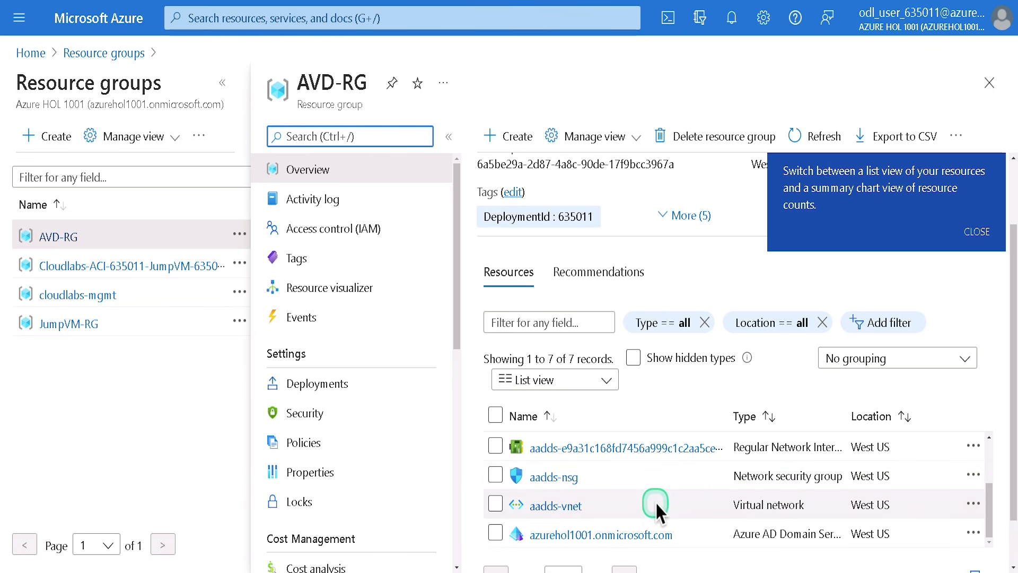
{"action": "left_click", "coordinate": [566, 510]}
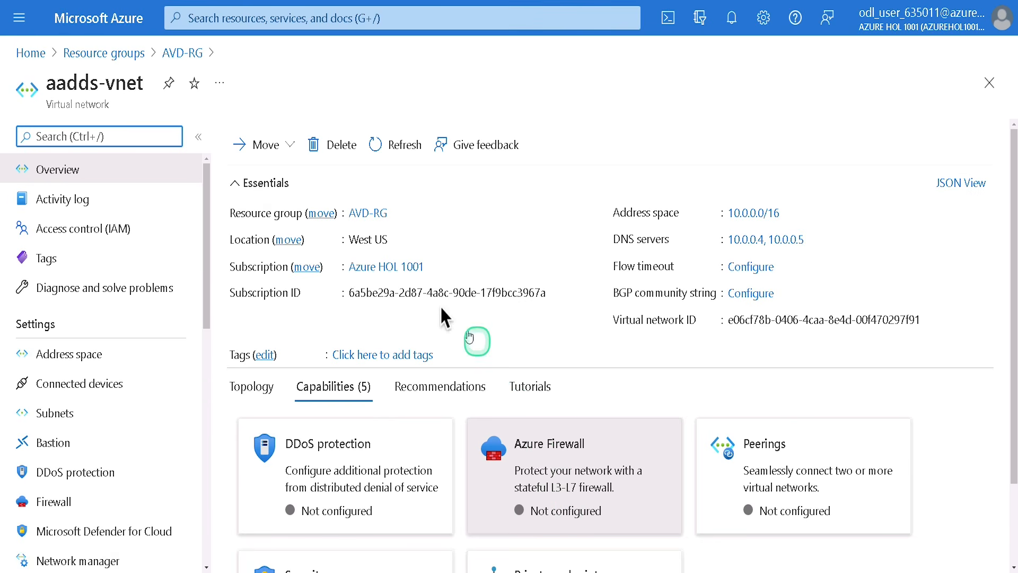
{"action": "left_click", "coordinate": [110, 355]}
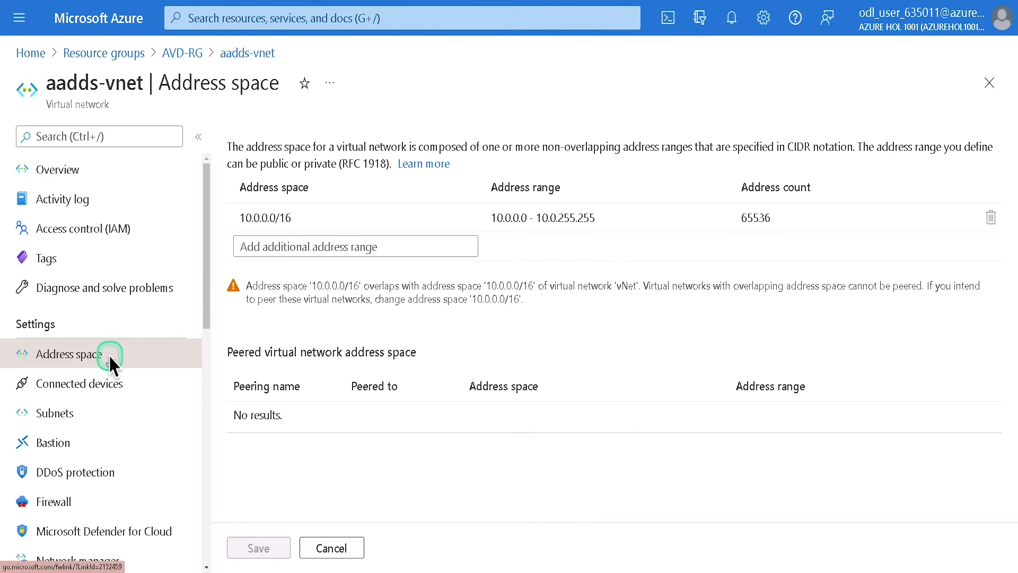
{"action": "left_click", "coordinate": [260, 211]}
{"action": "left_click", "coordinate": [274, 215]}
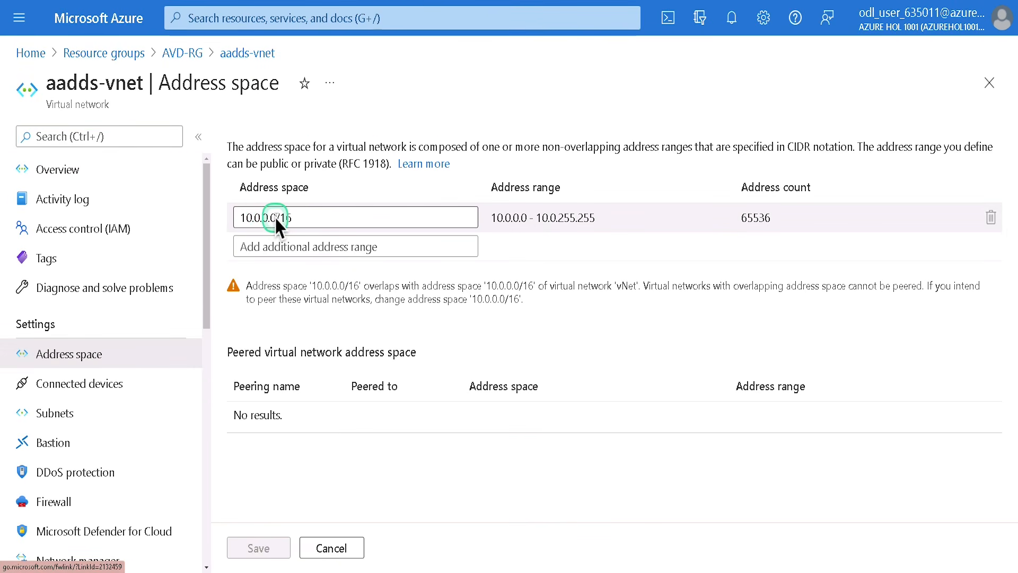
{"action": "left_click", "coordinate": [66, 411]}
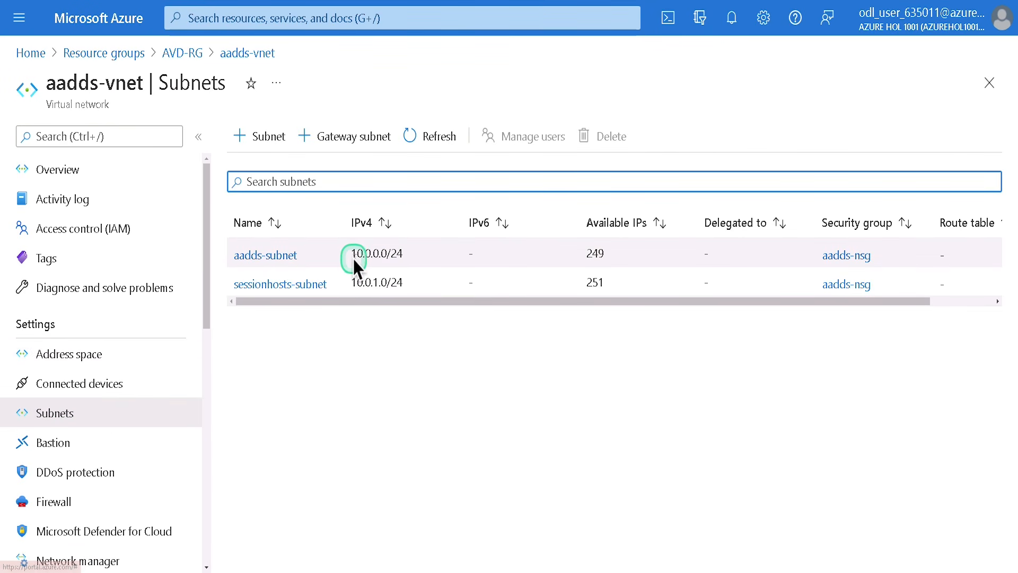
{"action": "left_click_drag", "start_coordinate": [331, 300], "coordinate": [288, 295]}
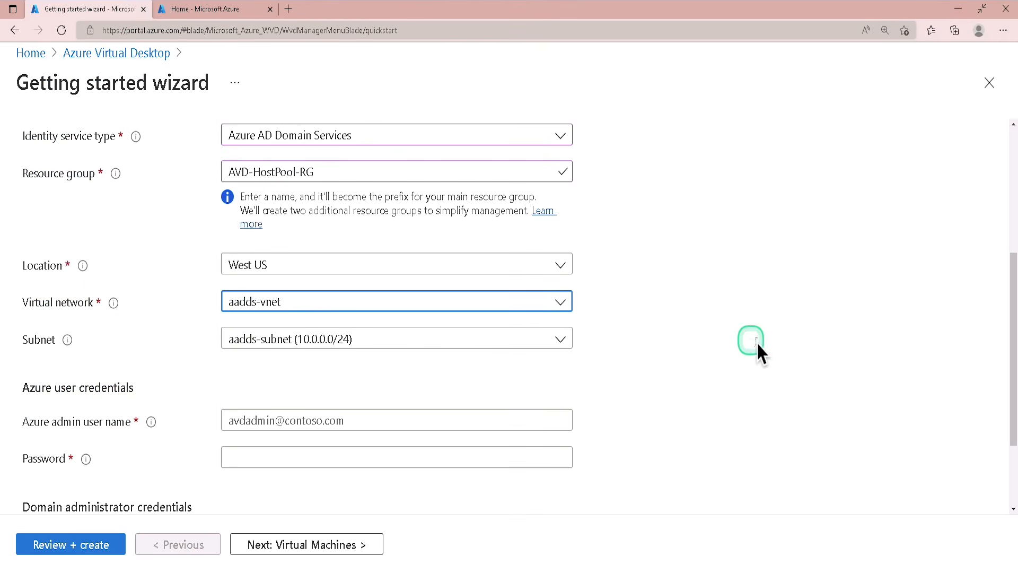
{"action": "left_click_drag", "start_coordinate": [1012, 318], "coordinate": [1011, 359]}
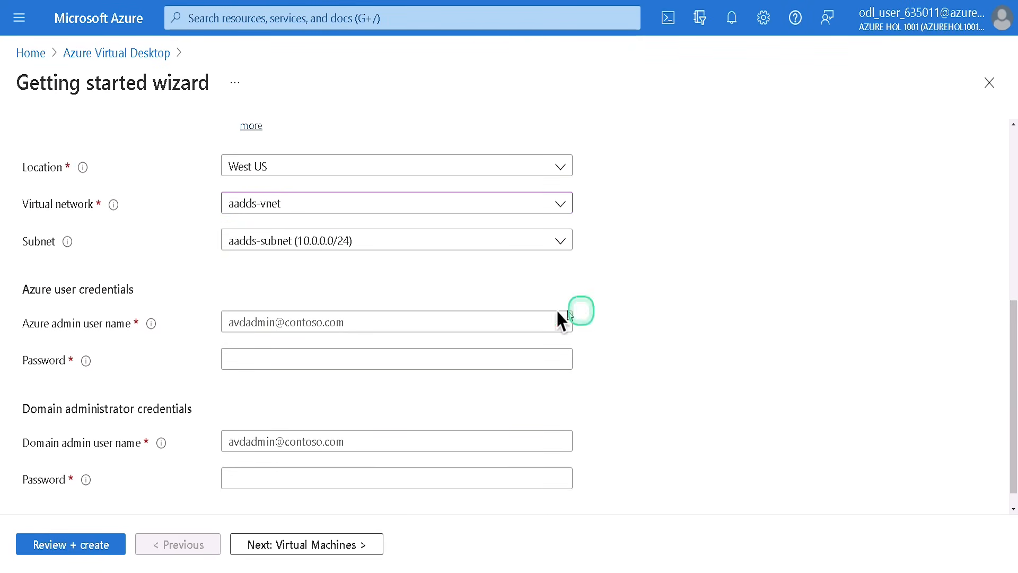
Place session hosts on sessionhosts-subnet and paste the Azure admin user name and password.
{"action": "left_click", "coordinate": [409, 243]}
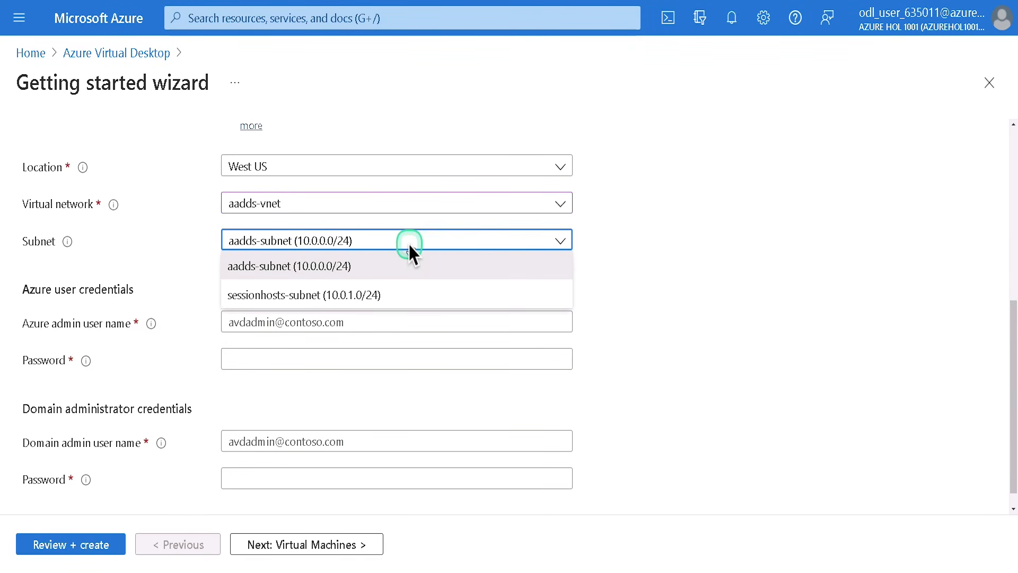
{"action": "left_click", "coordinate": [378, 298]}
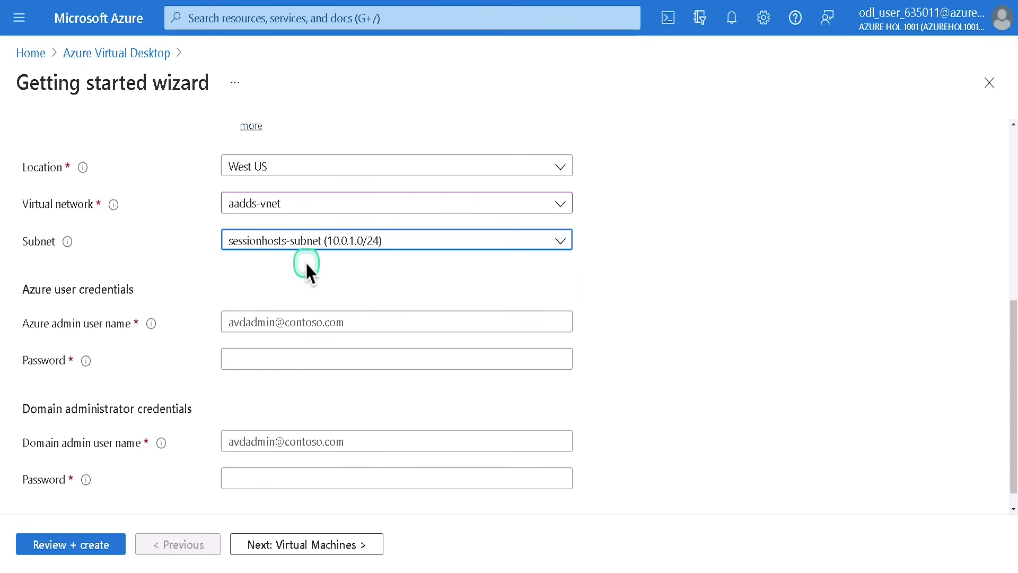
{"action": "left_click", "coordinate": [307, 320]}
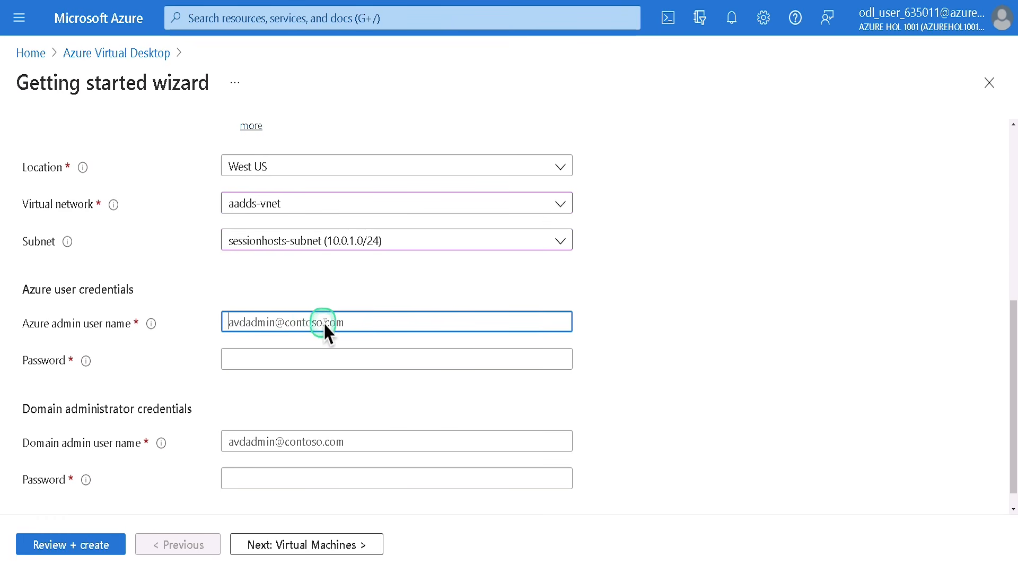
{"action": "key", "text": "ctrl+v"}
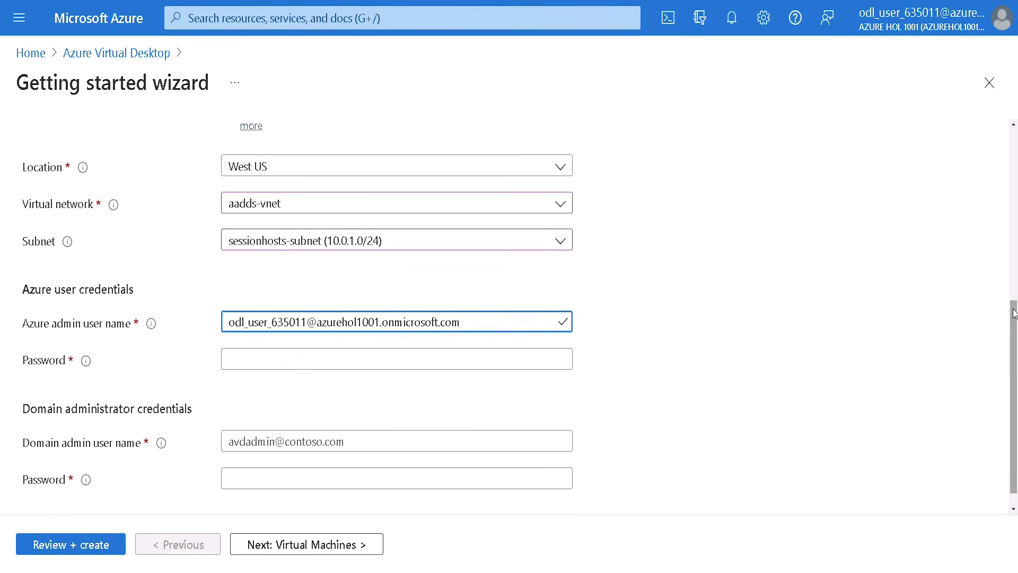
{"action": "left_click", "coordinate": [410, 358]}
{"action": "key", "text": "ctrl+v"}
Paste the domain administrator user name and password, then continue to Virtual Machines.
{"action": "left_click", "coordinate": [610, 339]}
{"action": "scroll", "coordinate": [530, 371], "scroll_direction": "down", "scroll_amount": 1}
{"action": "left_click", "coordinate": [468, 416]}
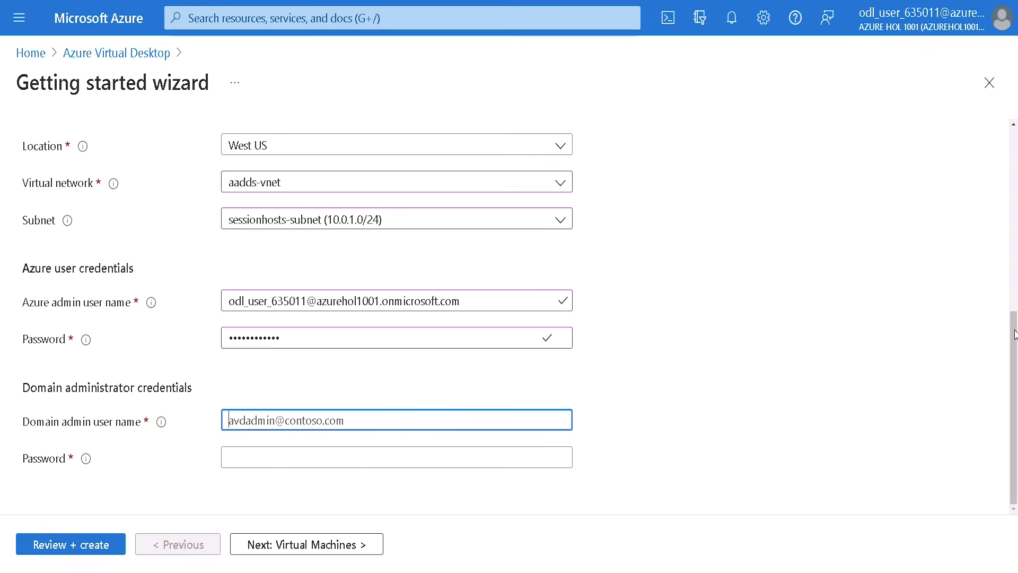
{"action": "key", "text": "ctrl+v"}
{"action": "key", "text": "Tab"}
{"action": "key", "text": "ctrl+v"}
{"action": "left_click", "coordinate": [678, 417]}
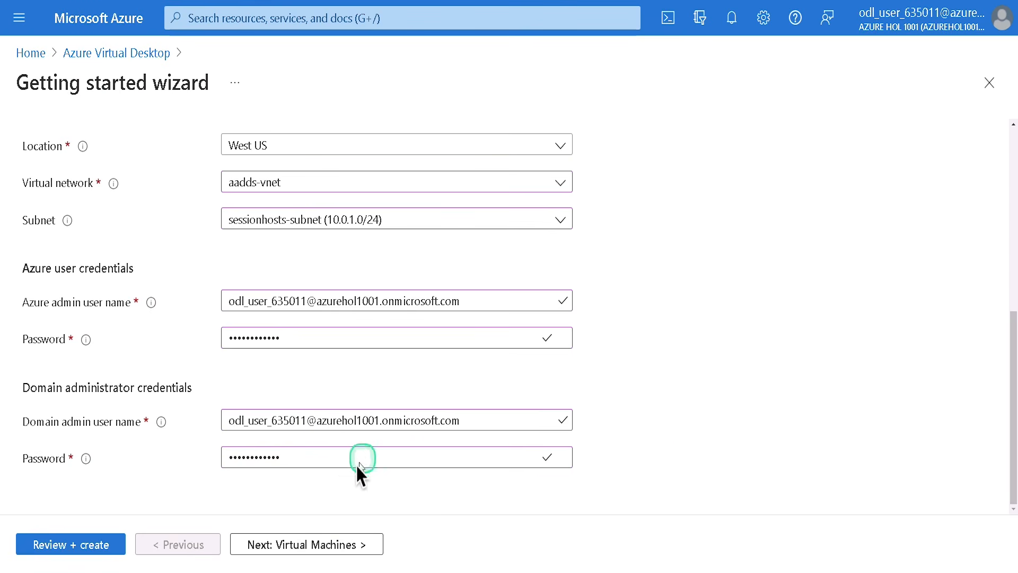
{"action": "left_click", "coordinate": [311, 546]}
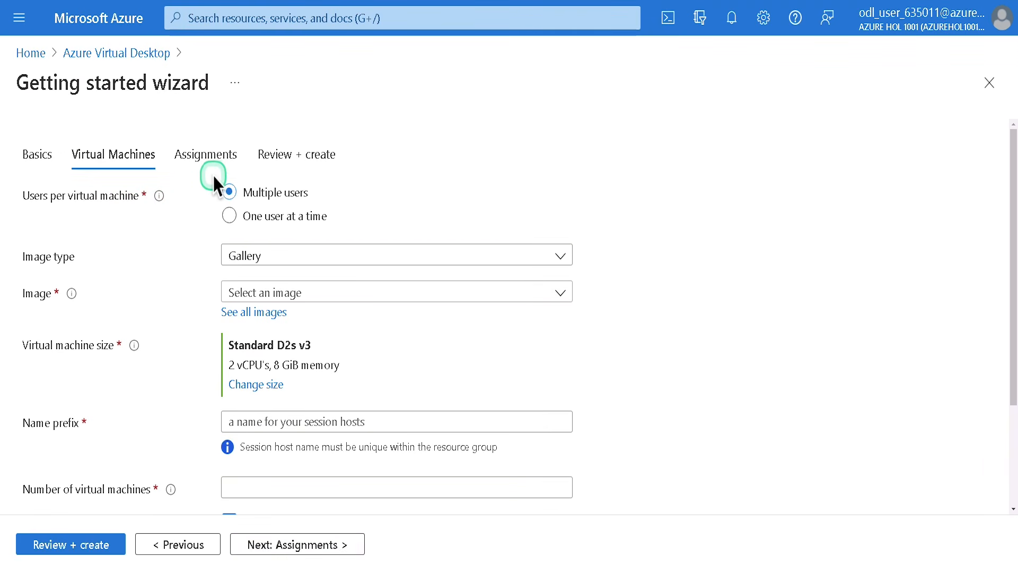
Keep multiple users and Gallery, choosing Windows 10 Enterprise multi-session 20H2 + Microsoft 365 Apps.
{"action": "left_click", "coordinate": [299, 222]}
{"action": "left_click", "coordinate": [277, 193]}
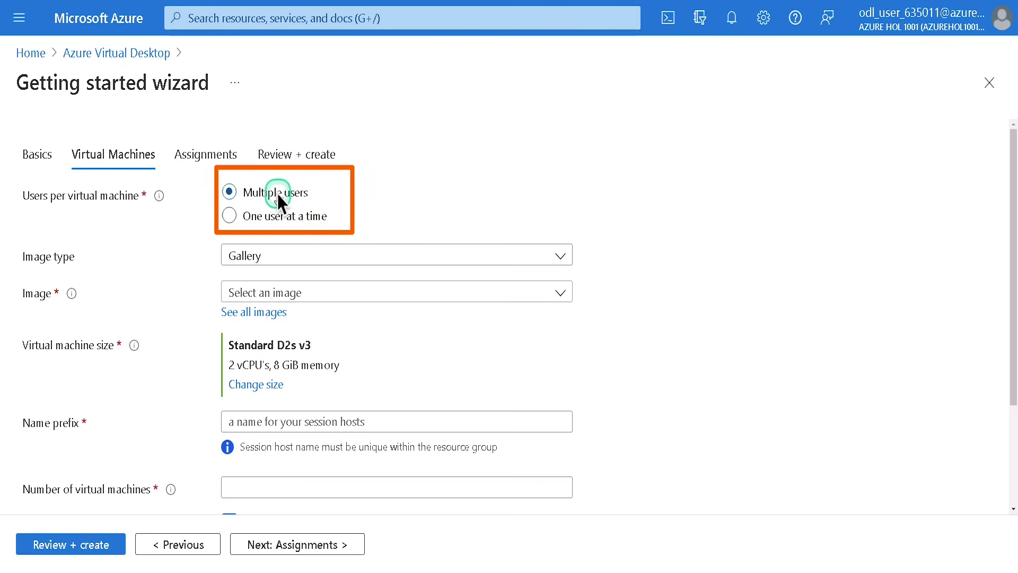
{"action": "left_click", "coordinate": [560, 256]}
{"action": "left_click", "coordinate": [516, 280]}
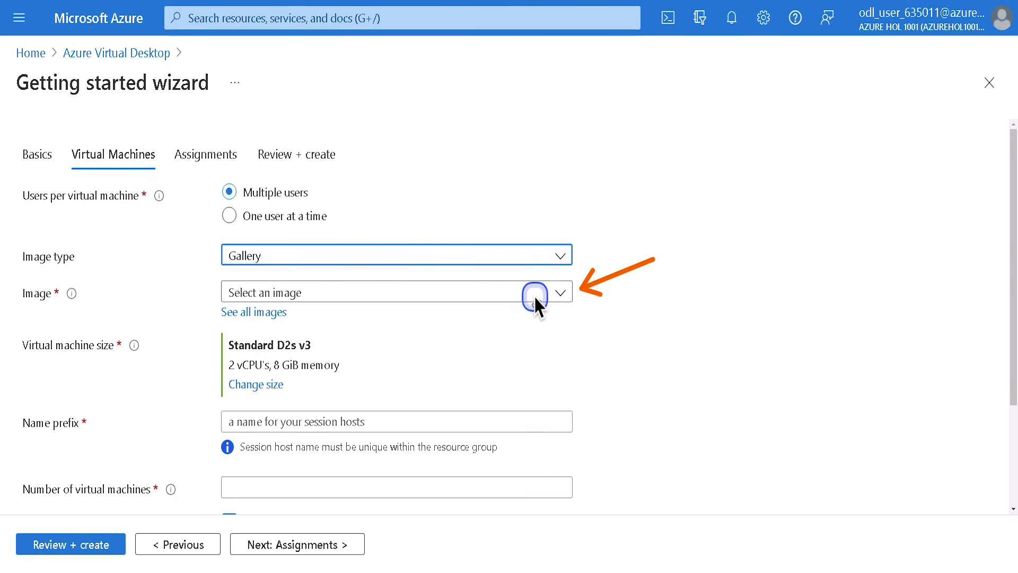
{"action": "left_click", "coordinate": [534, 296]}
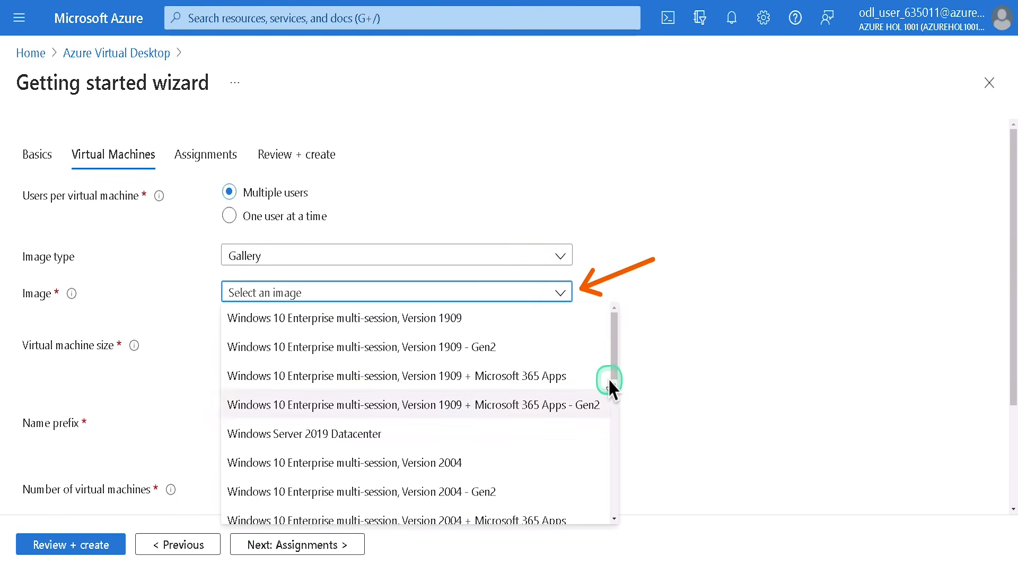
{"action": "left_click_drag", "start_coordinate": [613, 370], "coordinate": [613, 409]}
{"action": "scroll", "coordinate": [615, 393], "scroll_direction": "down", "scroll_amount": 3}
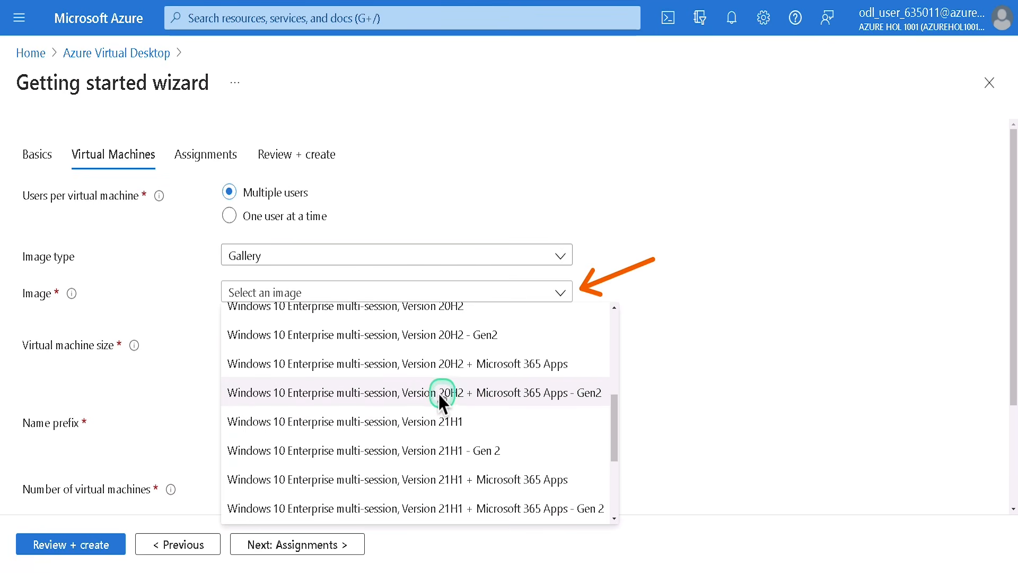
{"action": "left_click", "coordinate": [473, 392]}
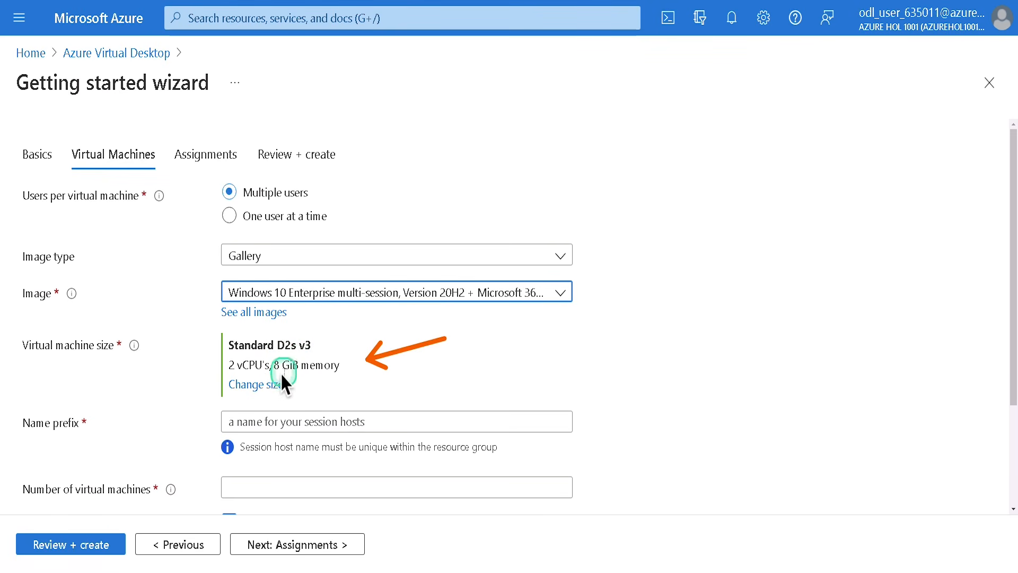
Change the session host size to Standard D4s v4.
{"action": "left_click", "coordinate": [269, 382]}
{"action": "left_click", "coordinate": [140, 144]}
{"action": "type", "text": "D"}
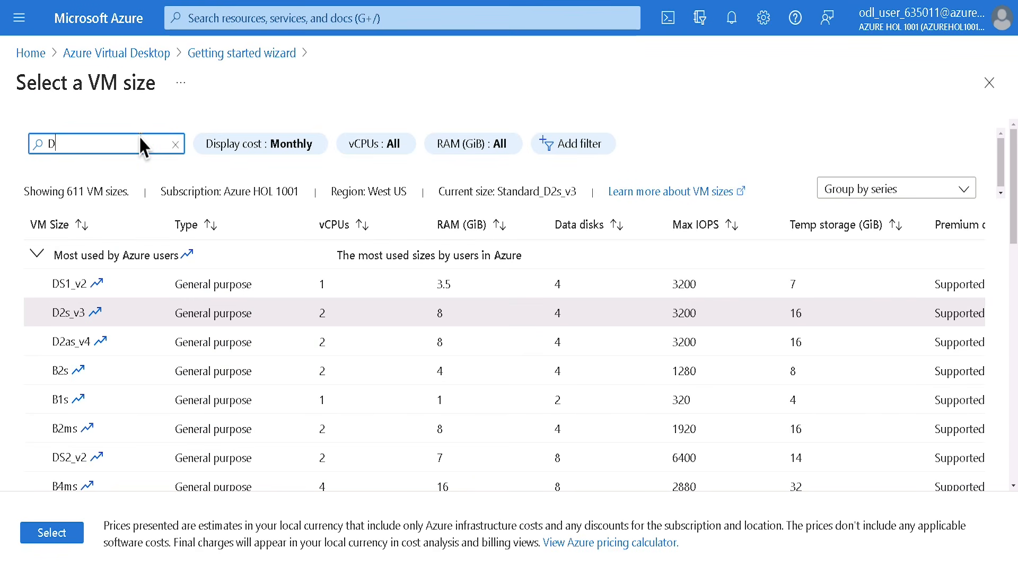
{"action": "type", "text": "4s_v4"}
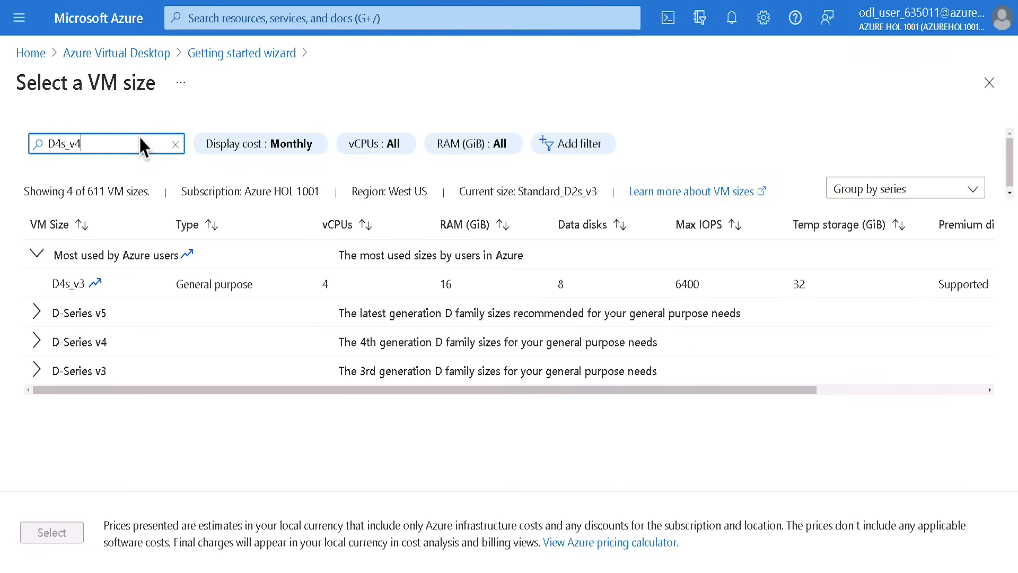
{"action": "left_click", "coordinate": [297, 281]}
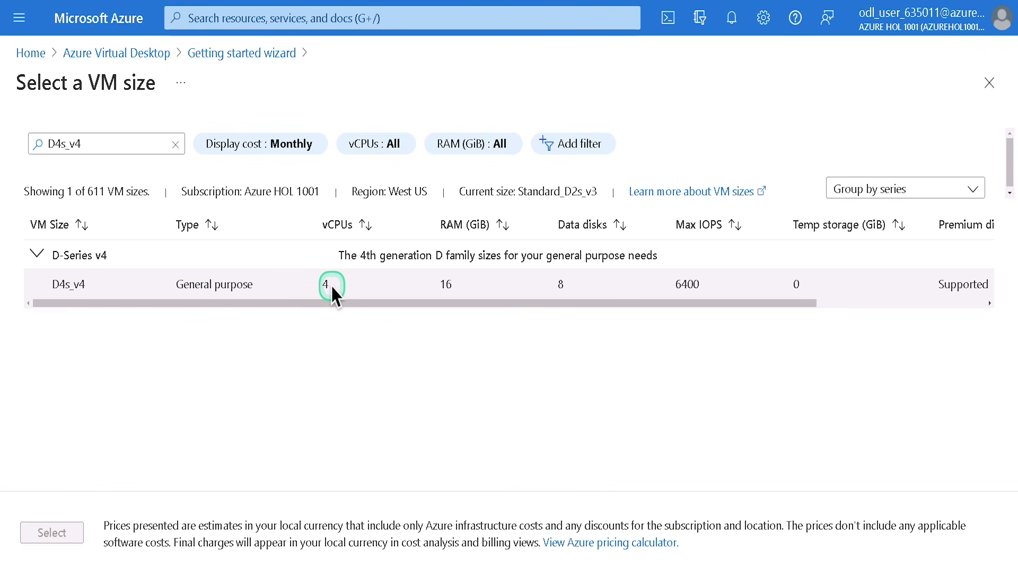
{"action": "left_click", "coordinate": [332, 285]}
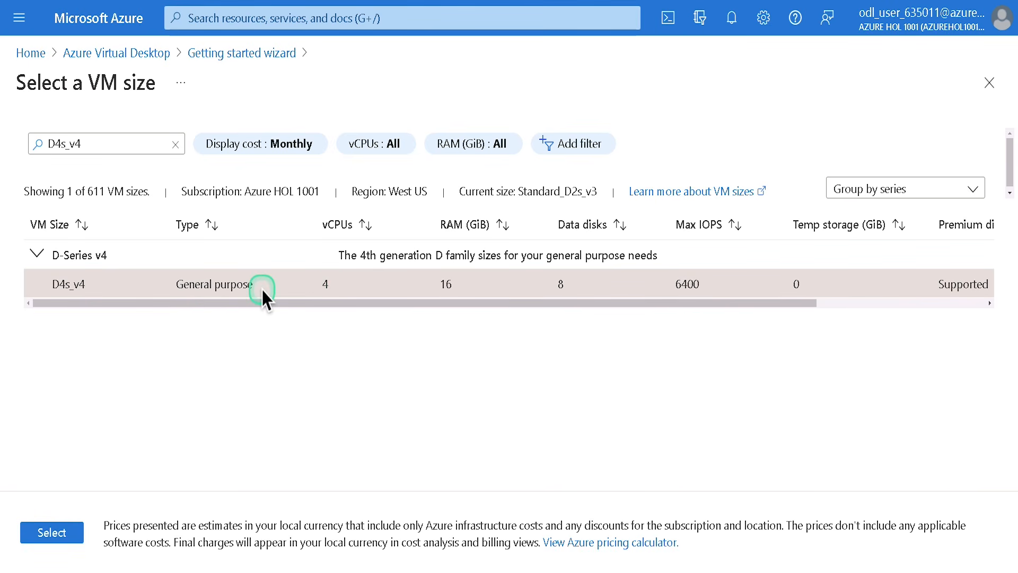
{"action": "left_click", "coordinate": [53, 531]}
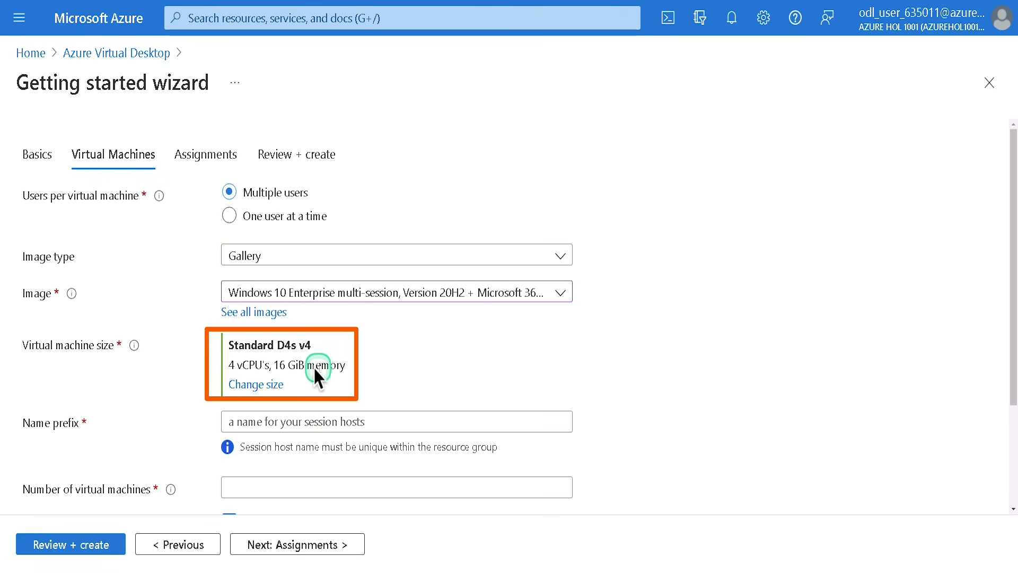
Set the session host name prefix to AVD-HP01-SH.
{"action": "left_click", "coordinate": [312, 424]}
{"action": "type", "text": "AVD-HP01-SH"}
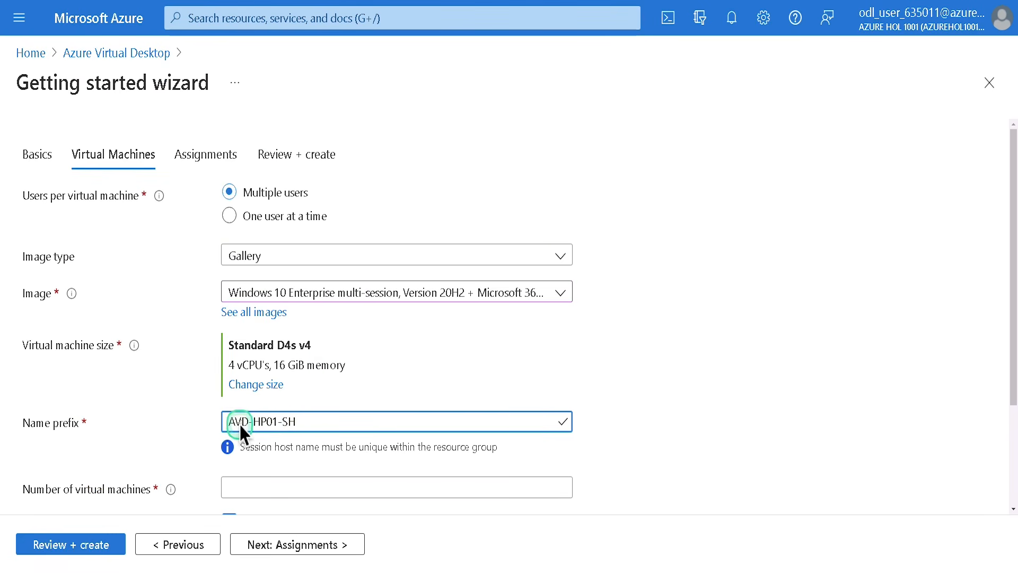
{"action": "left_click_drag", "start_coordinate": [283, 417], "coordinate": [296, 418]}
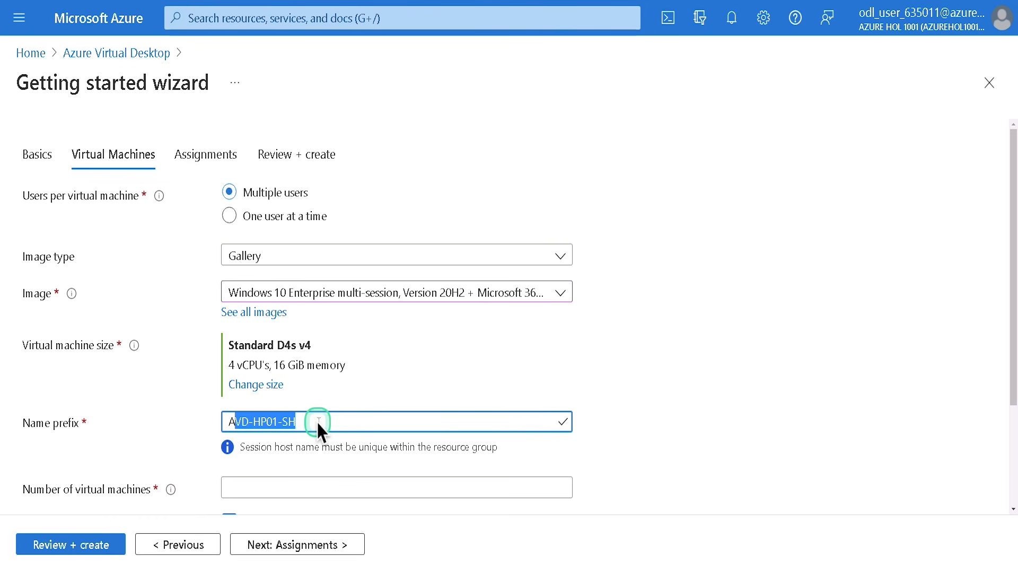
{"action": "left_click", "coordinate": [317, 420]}
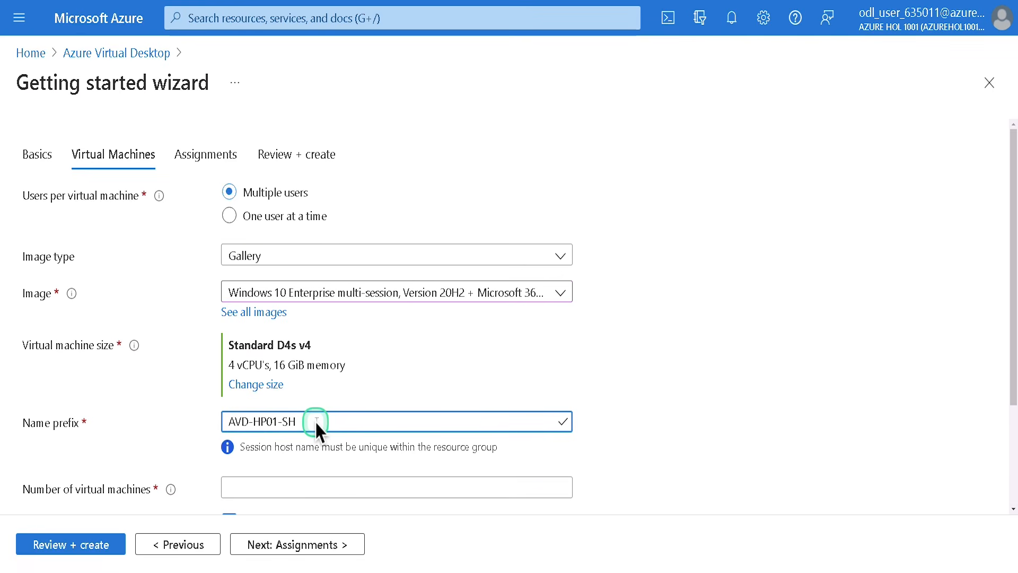
Create 2 virtual machines and turn off linking an Azure template.
{"action": "scroll", "coordinate": [316, 419], "scroll_direction": "down", "scroll_amount": 3}
{"action": "left_click", "coordinate": [249, 345]}
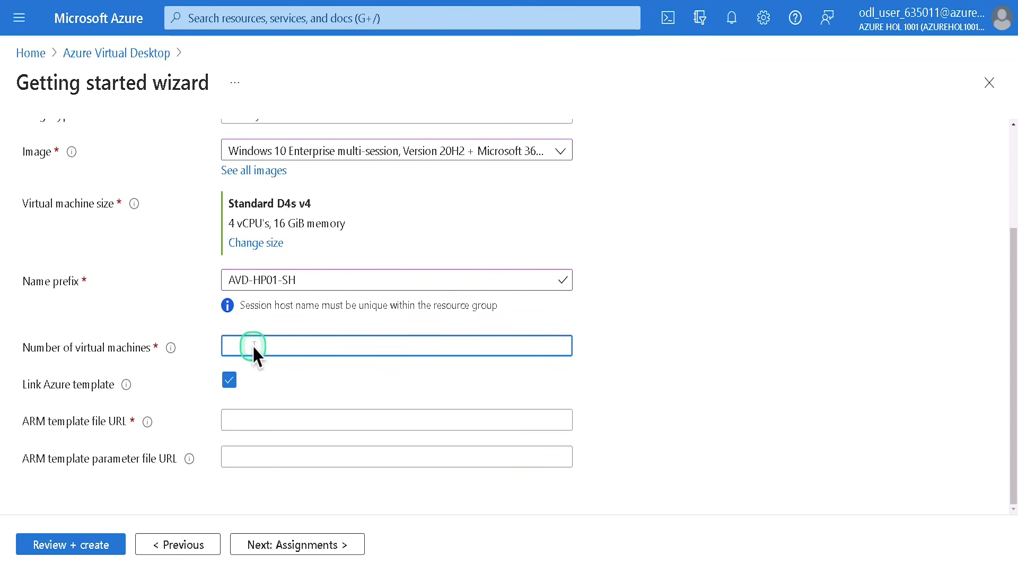
{"action": "type", "text": "2"}
{"action": "left_click", "coordinate": [238, 381]}
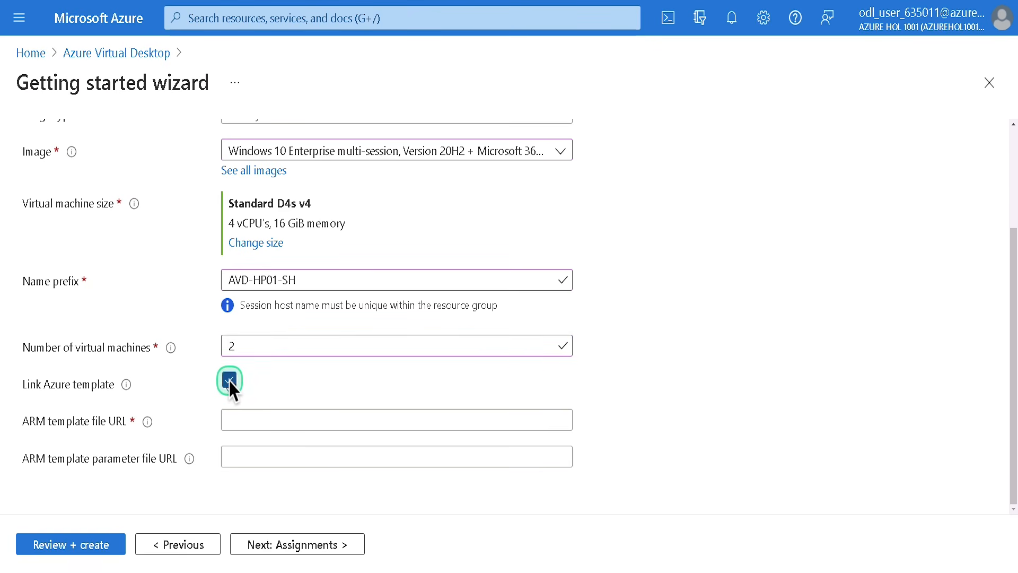
{"action": "left_click", "coordinate": [229, 380]}
{"action": "left_click", "coordinate": [349, 561]}
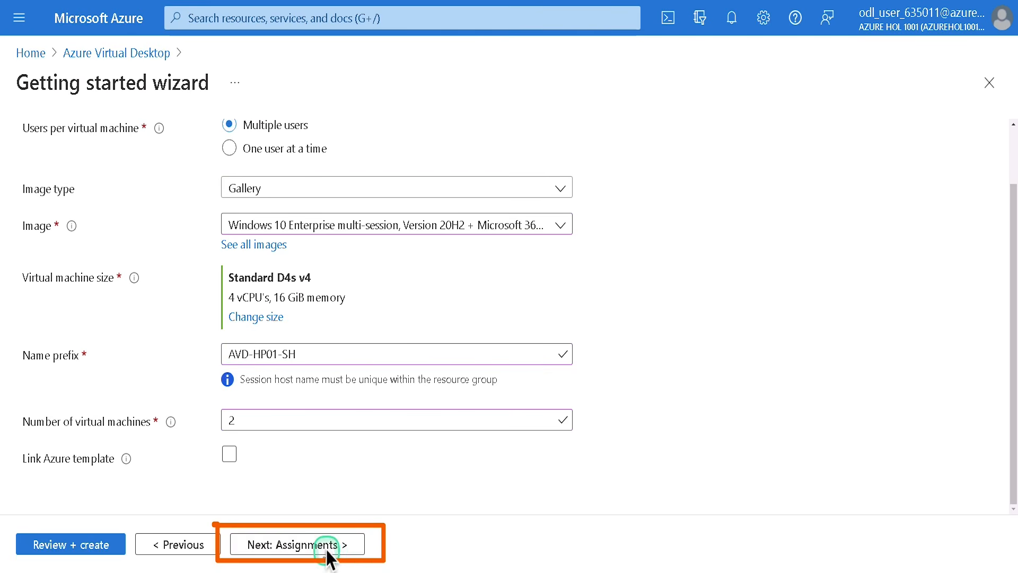
Skip the test user account, pass validation, and start the AVDGettingStarted deployment.
{"action": "left_click", "coordinate": [230, 191]}
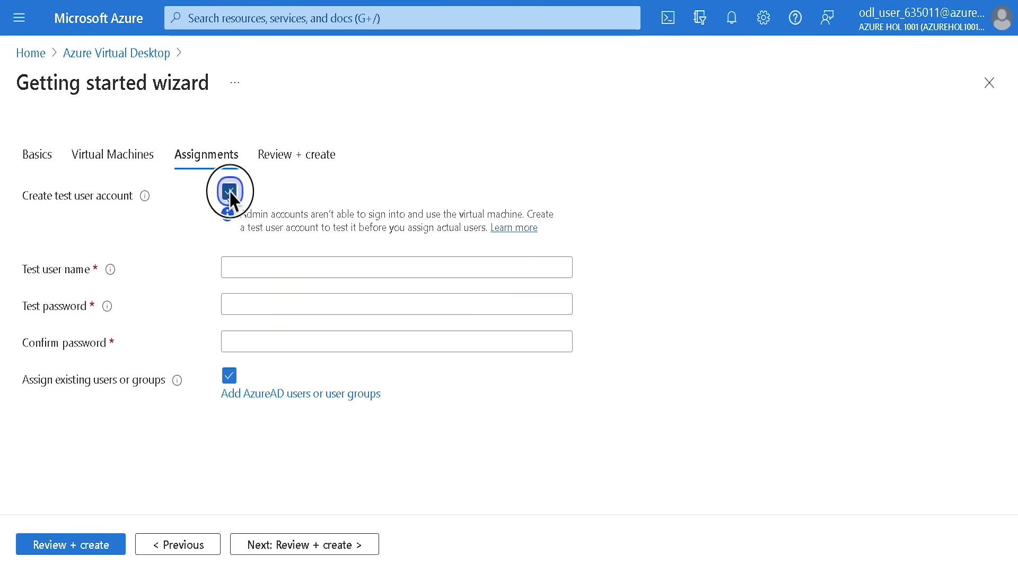
{"action": "left_click", "coordinate": [230, 192]}
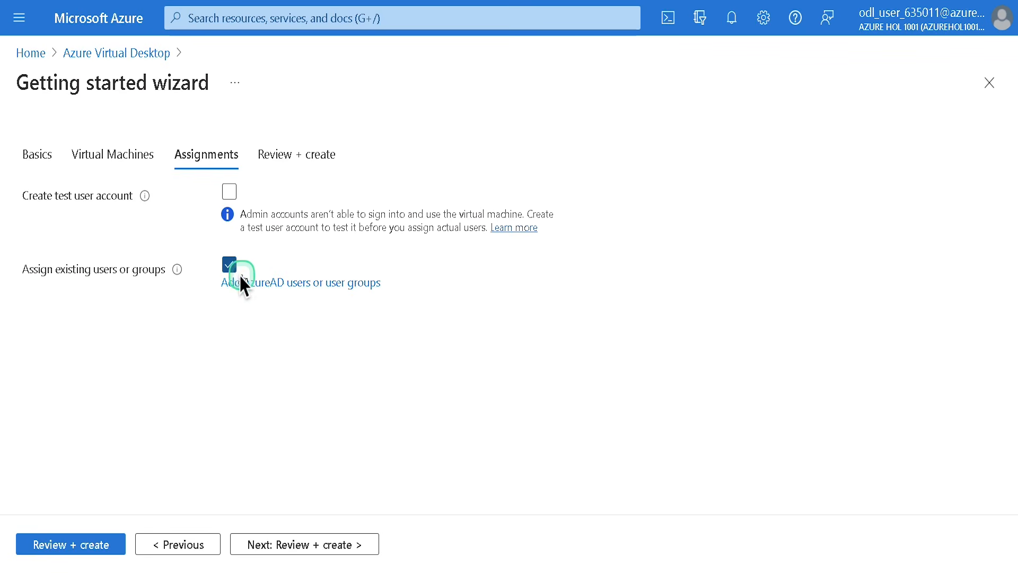
{"action": "left_click", "coordinate": [317, 547]}
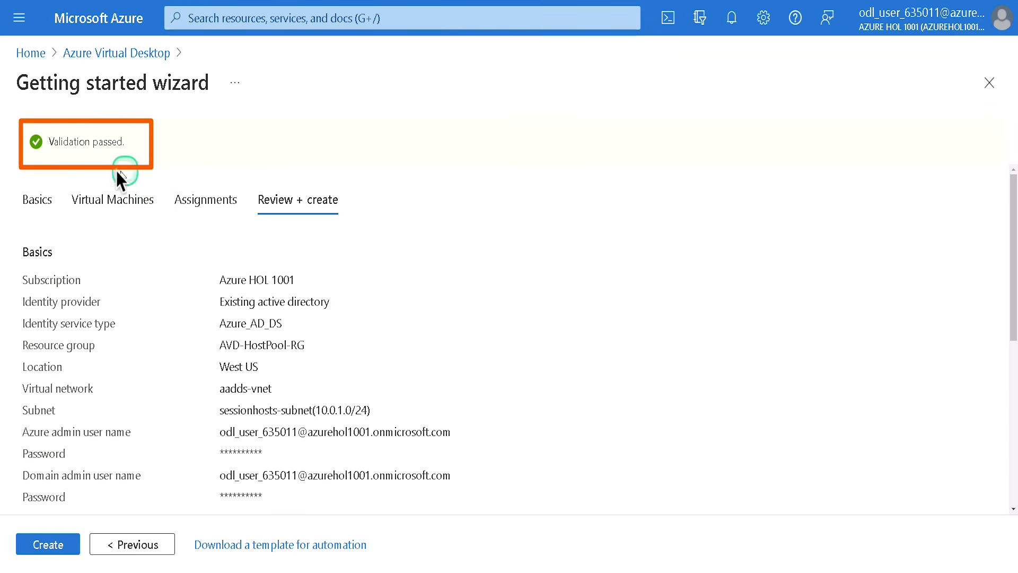
{"action": "left_click", "coordinate": [49, 545]}
Follow notifications until the AVDGettingStarted deployment completes, then view its overview.
{"action": "left_click", "coordinate": [837, 106]}
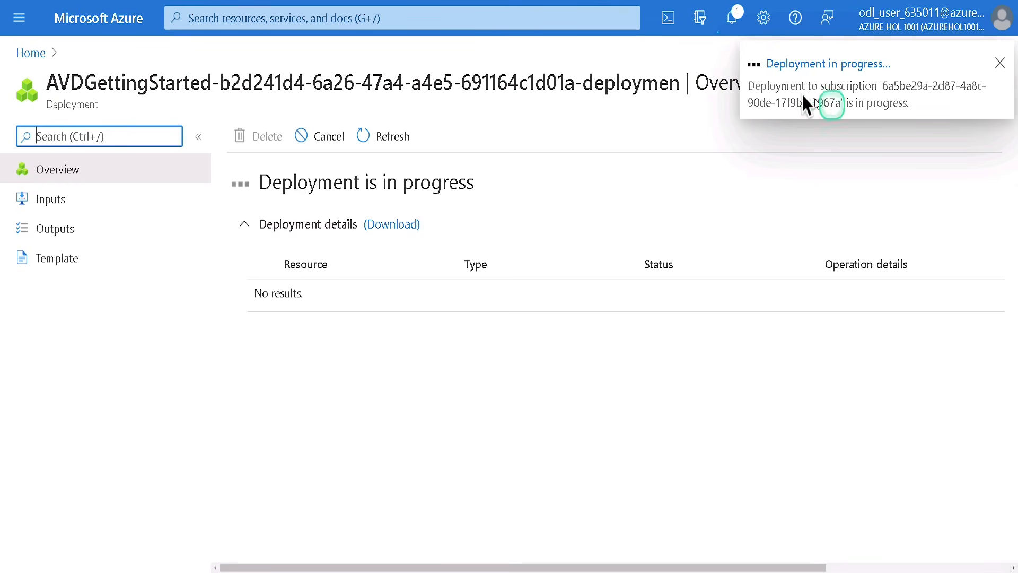
{"action": "left_click", "coordinate": [737, 20]}
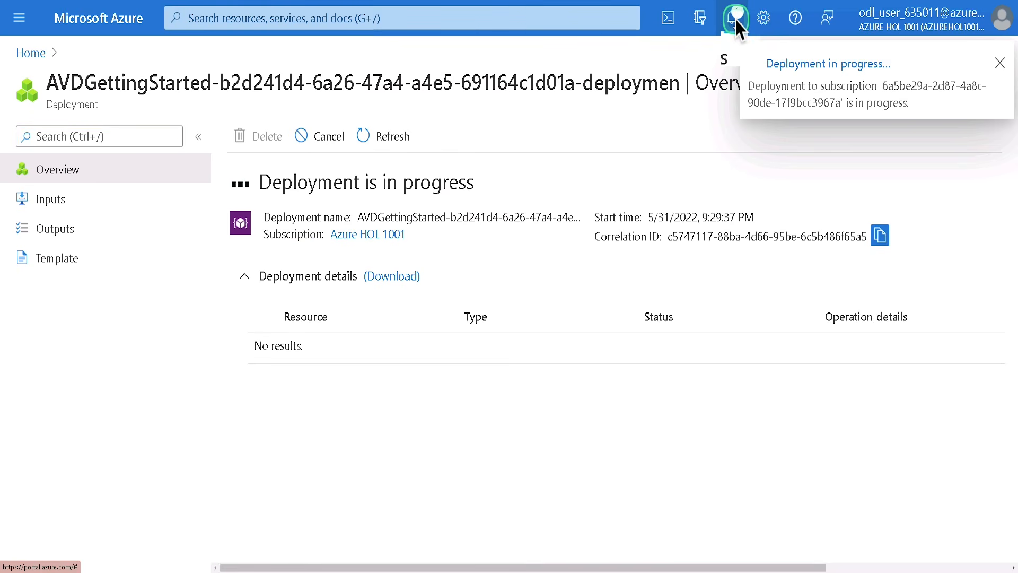
{"action": "left_click", "coordinate": [736, 20]}
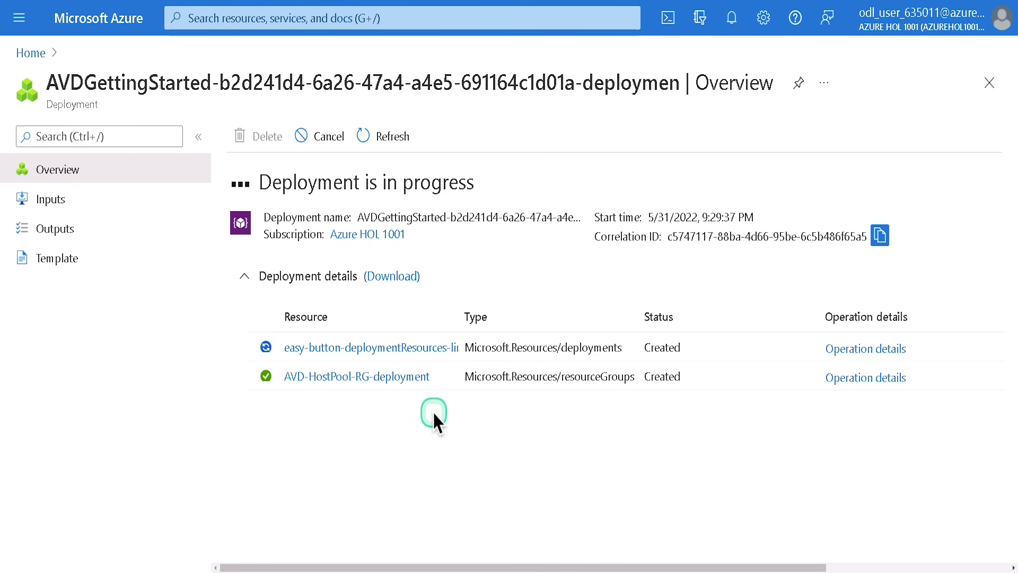
{"action": "left_click", "coordinate": [434, 416]}
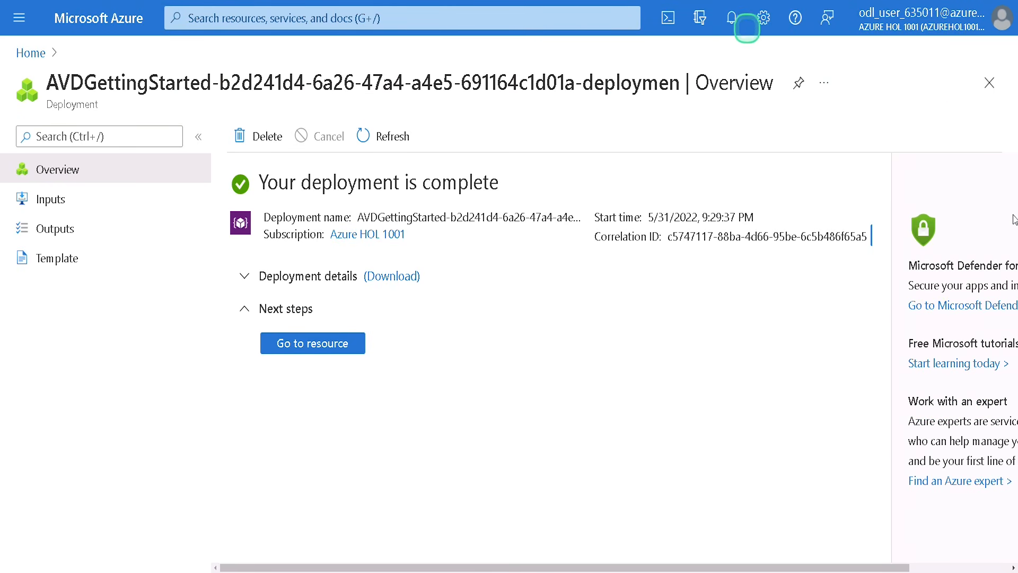
{"action": "left_click", "coordinate": [733, 19]}
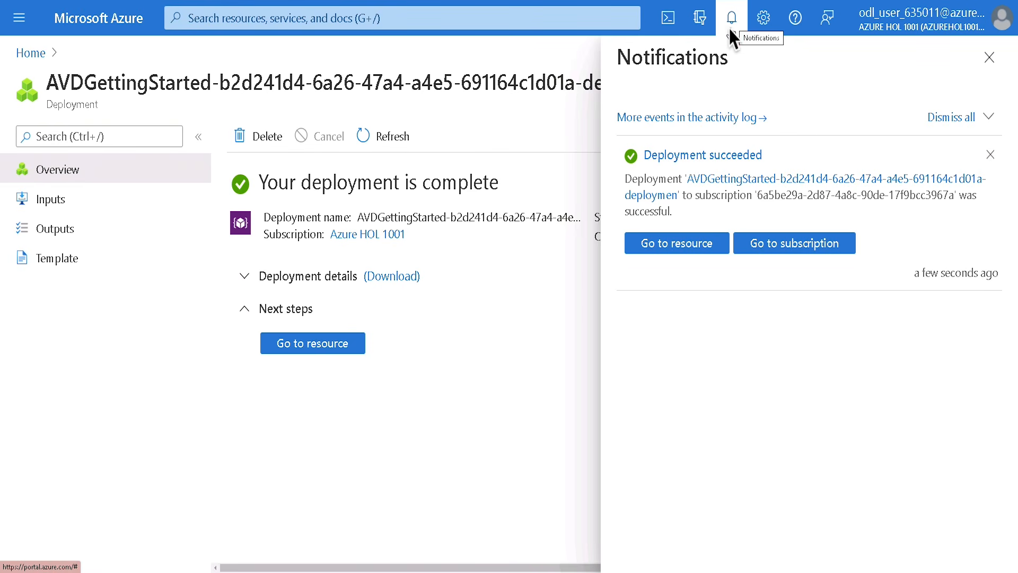
{"action": "left_click", "coordinate": [652, 253]}
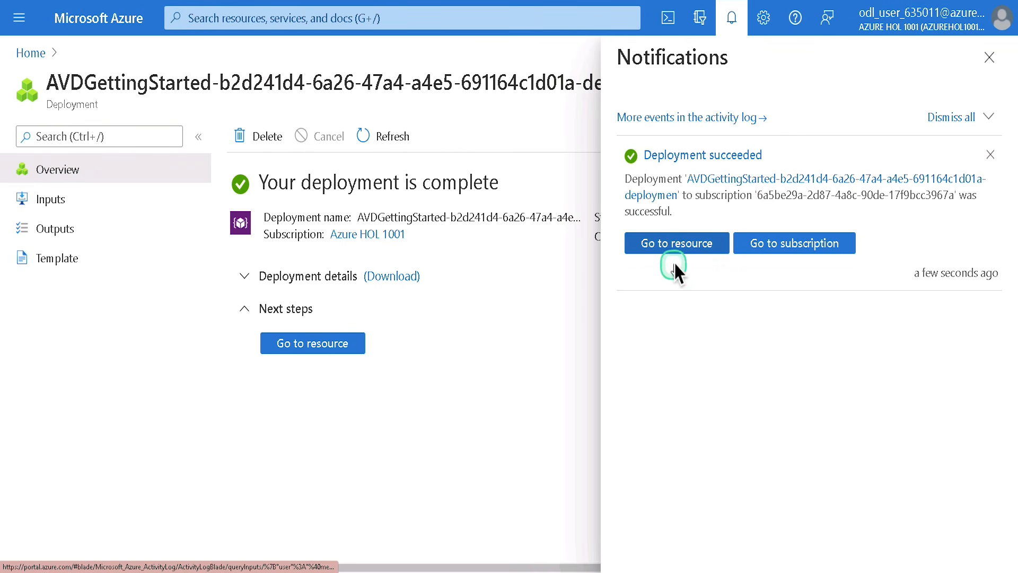
{"action": "left_click", "coordinate": [727, 32]}
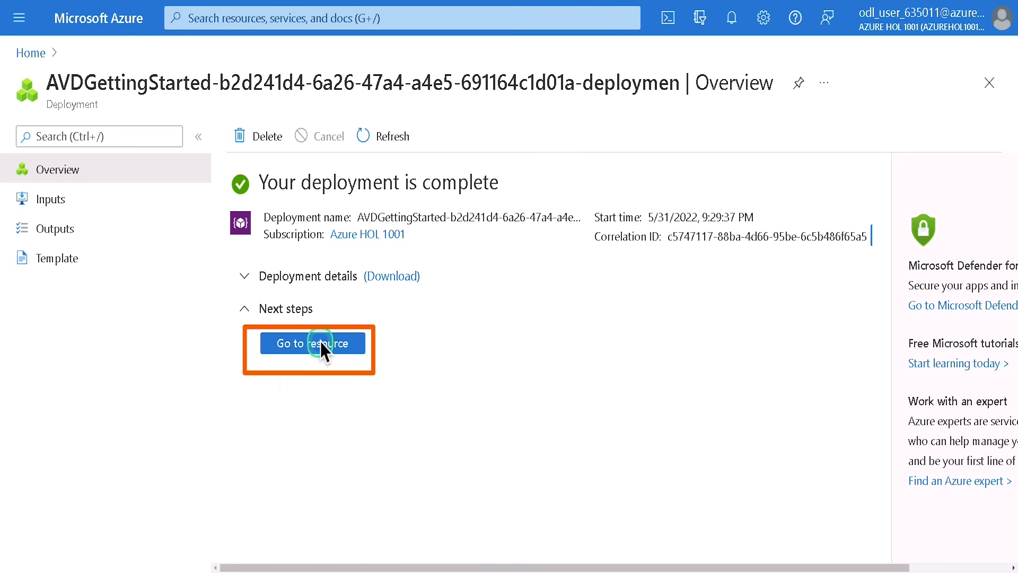
Review the deployment details, including the deployment start time.
{"action": "left_click", "coordinate": [246, 281]}
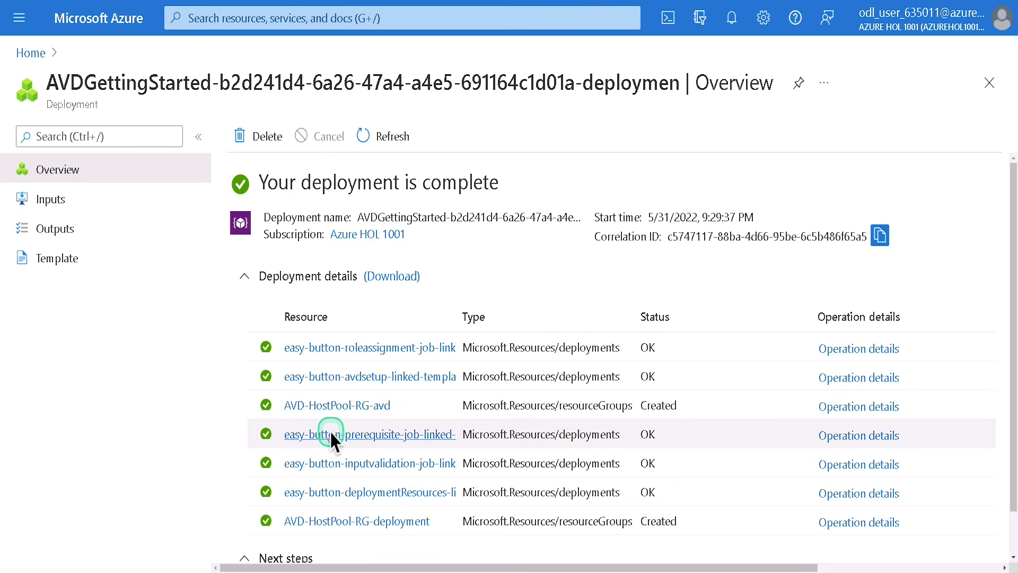
{"action": "left_click_drag", "start_coordinate": [703, 218], "coordinate": [742, 218]}
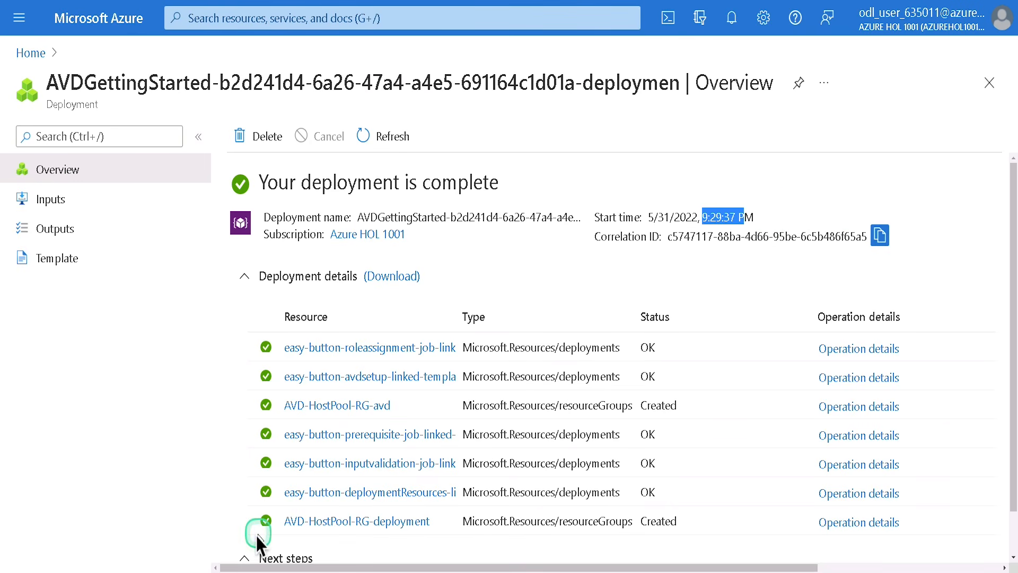
{"action": "left_click", "coordinate": [245, 558]}
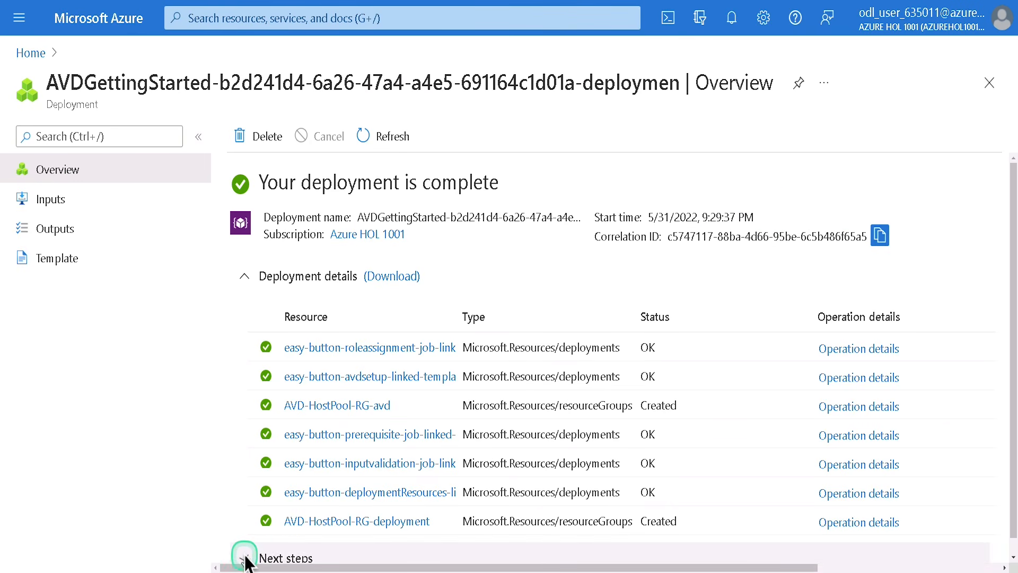
{"action": "left_click", "coordinate": [245, 278]}
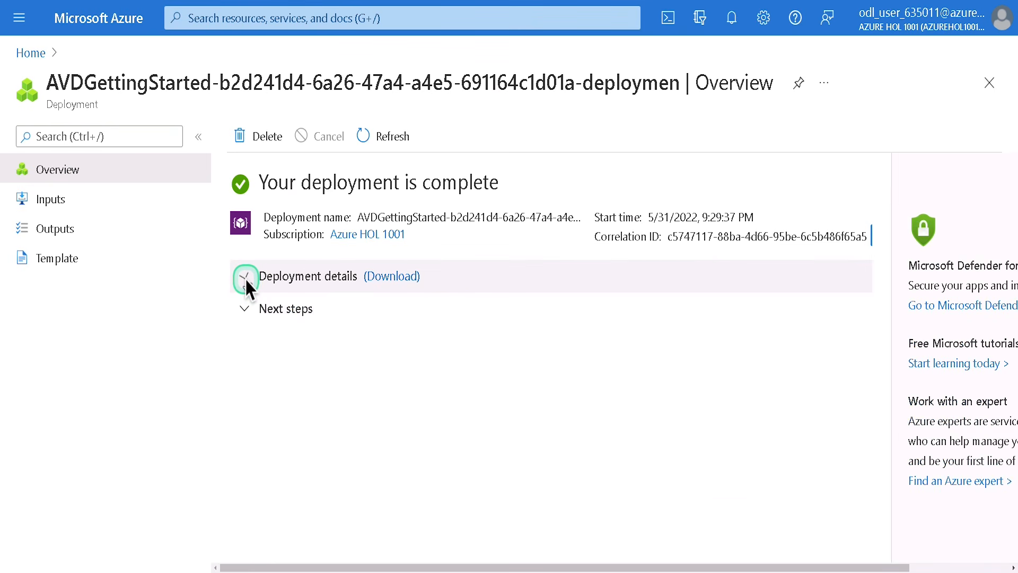
Open EB-AVD-HP and check its 2 session hosts, application group and application.
{"action": "left_click", "coordinate": [241, 308]}
{"action": "left_click", "coordinate": [301, 346]}
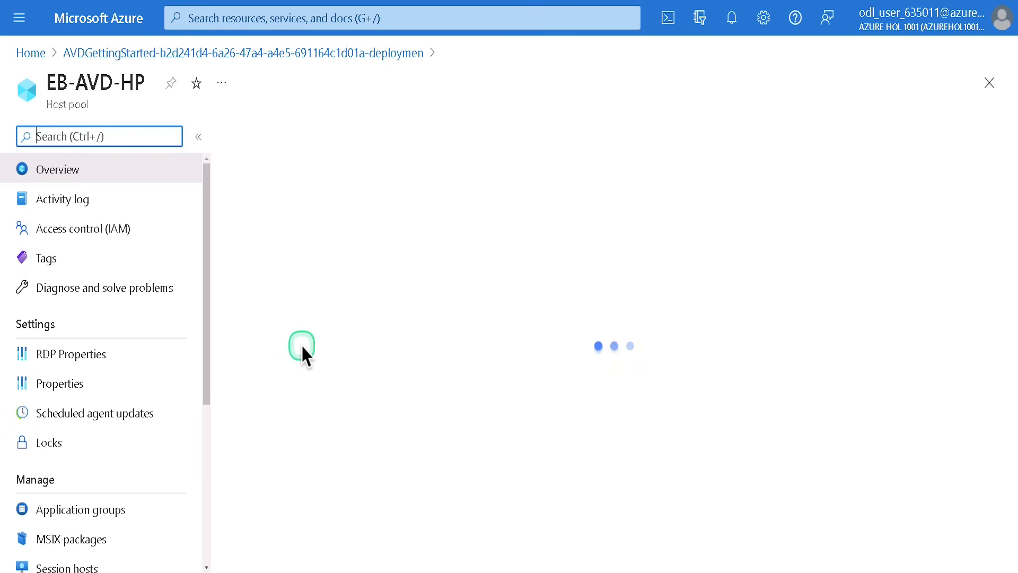
{"action": "left_click_drag", "start_coordinate": [1006, 334], "coordinate": [1006, 455]}
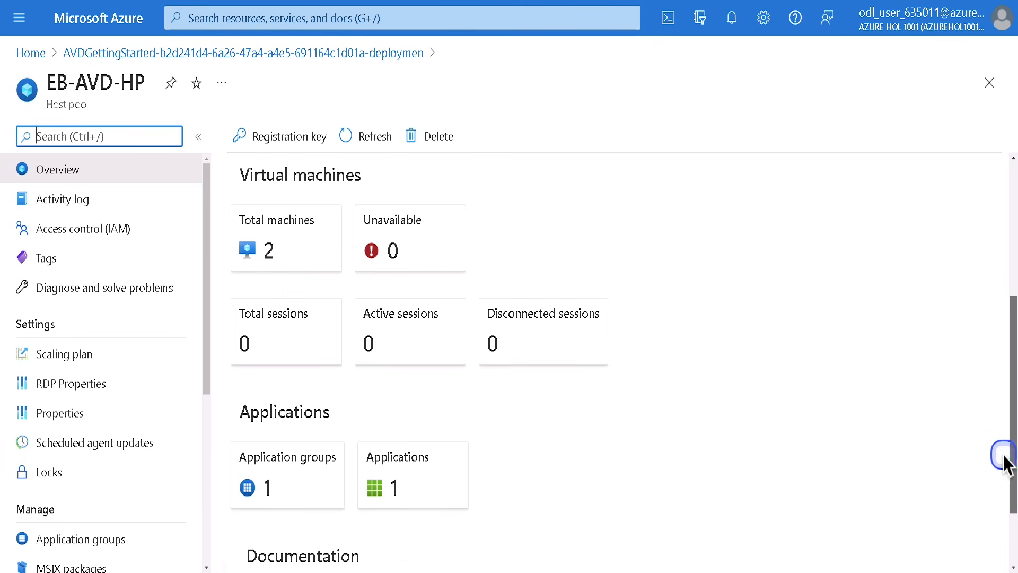
{"action": "left_click_drag", "start_coordinate": [303, 263], "coordinate": [346, 283]}
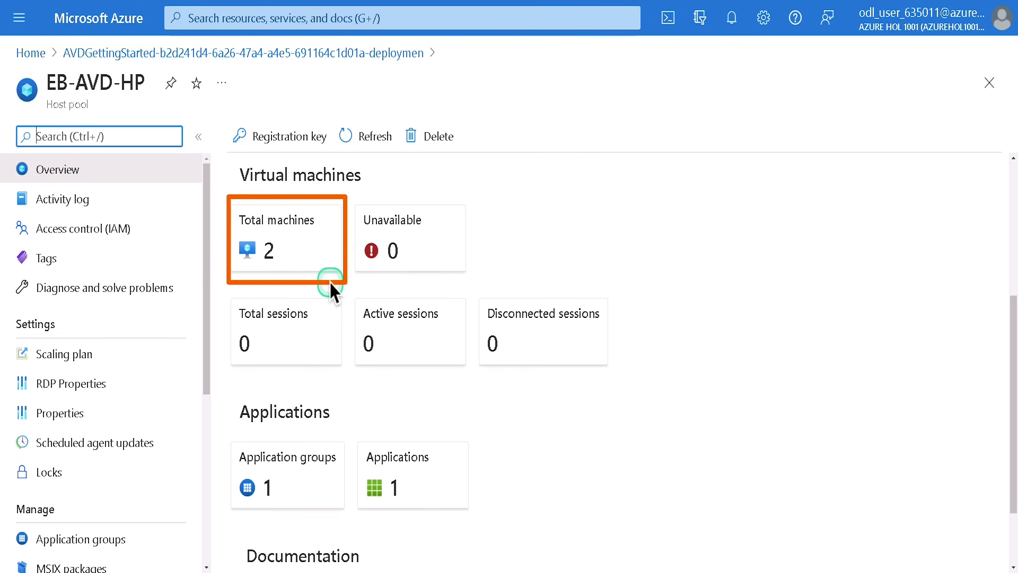
{"action": "left_click", "coordinate": [272, 240]}
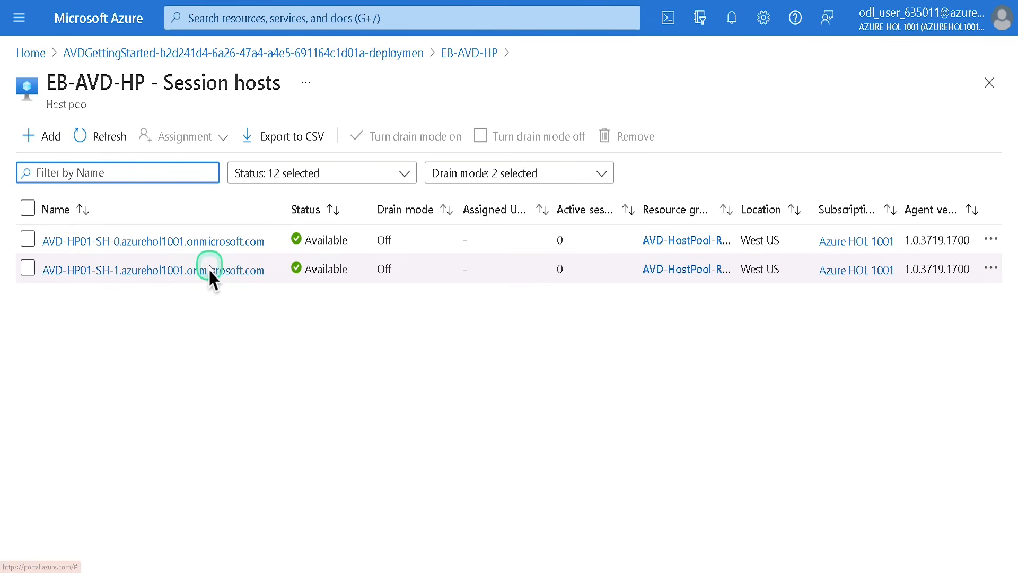
{"action": "left_click", "coordinate": [365, 53]}
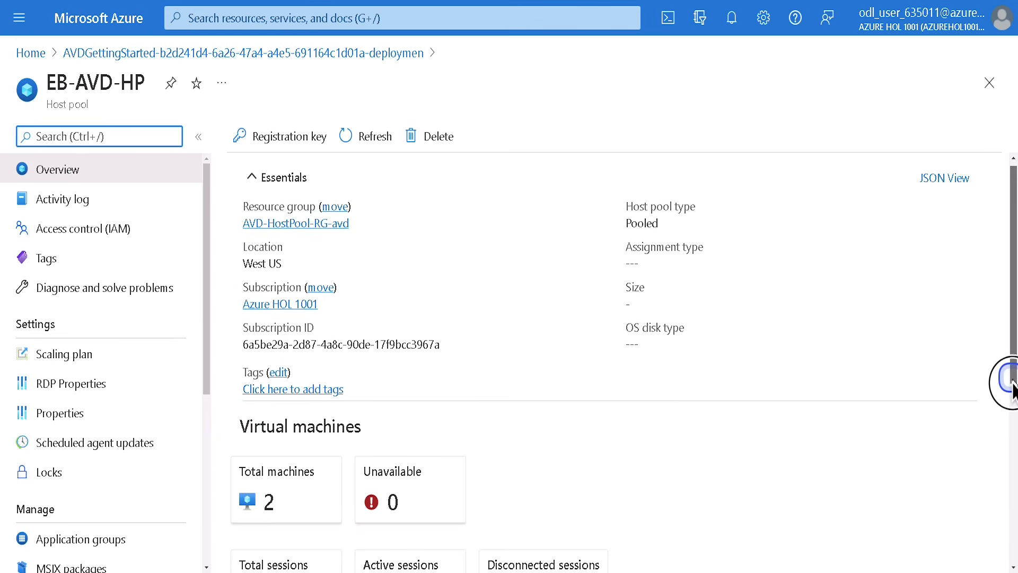
{"action": "scroll", "coordinate": [1010, 387], "scroll_direction": "down", "scroll_amount": 3}
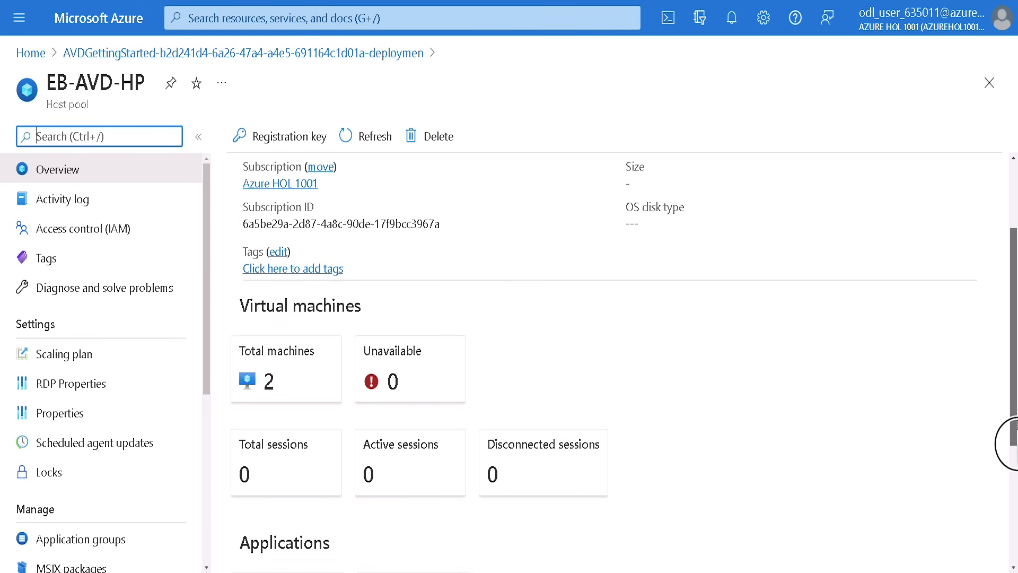
{"action": "left_click_drag", "start_coordinate": [1014, 441], "coordinate": [1000, 557]}
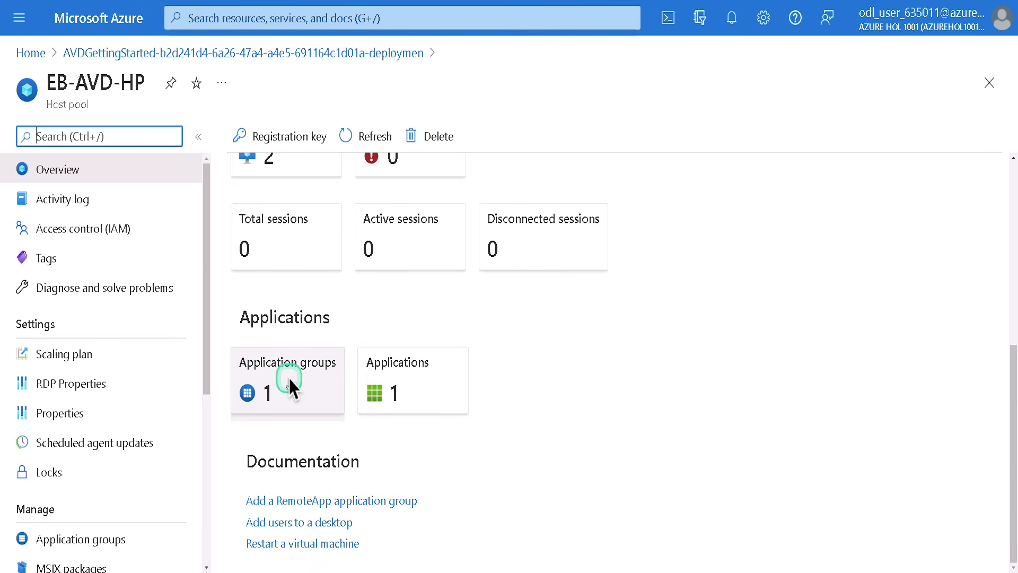
Confirm the EB-AVD-HP-DAG application group lists SessionDesktop, then go back to the portal home.
{"action": "left_click", "coordinate": [288, 377]}
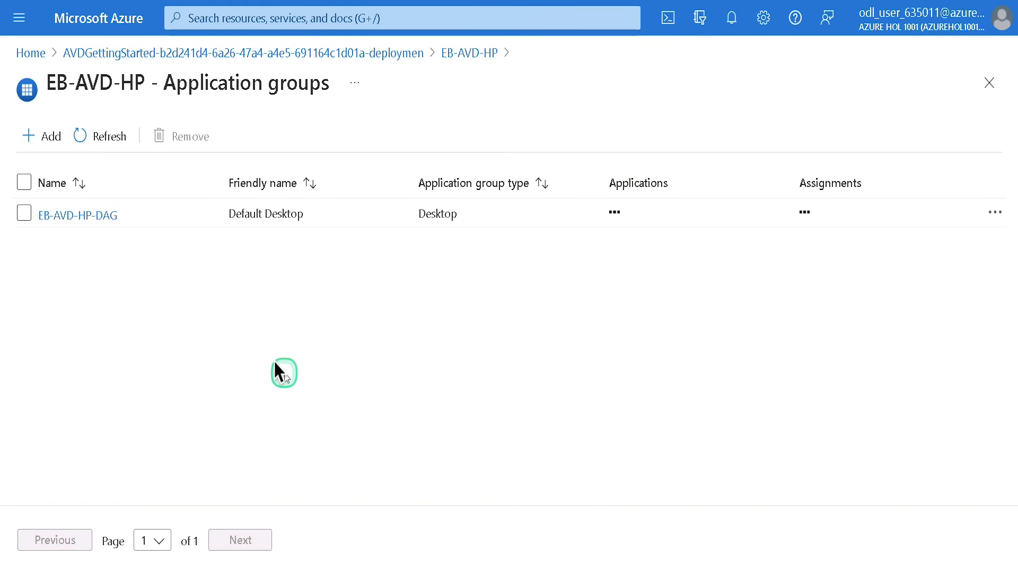
{"action": "left_click", "coordinate": [59, 218]}
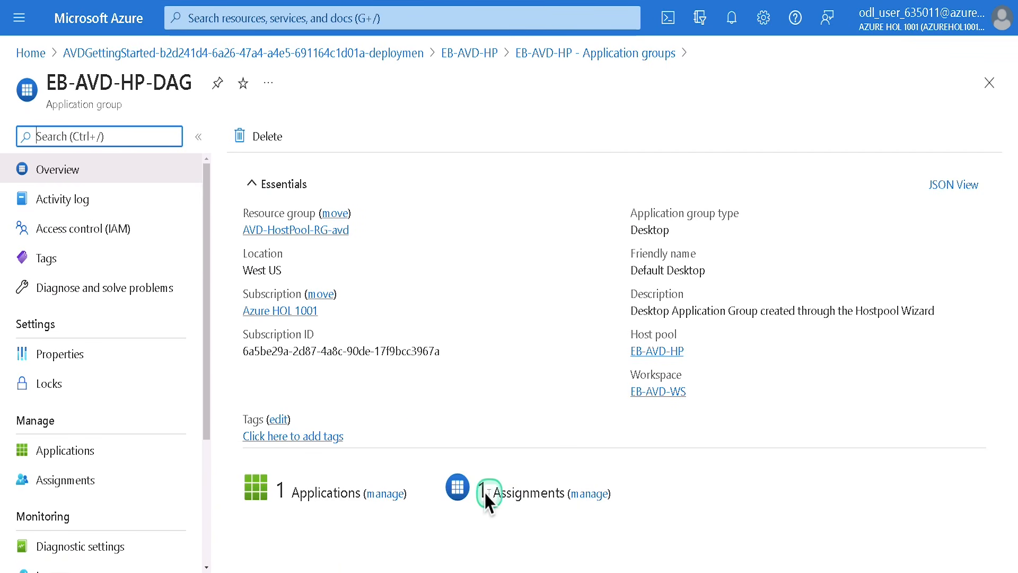
{"action": "left_click", "coordinate": [393, 495]}
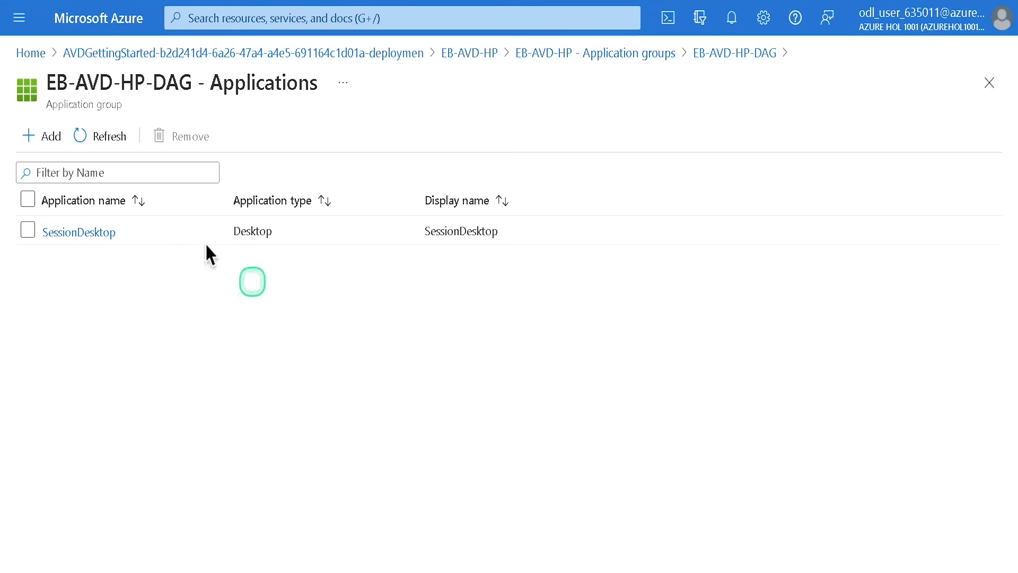
{"action": "left_click", "coordinate": [87, 26]}
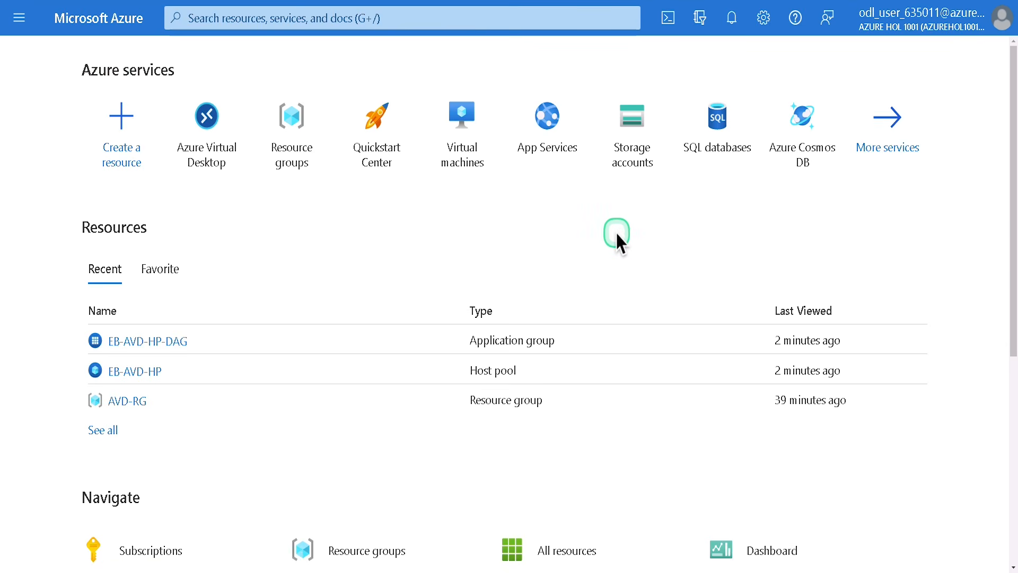
Find Log Analytics Workspace in the Marketplace with 'log ana' and start creating one.
{"action": "left_click", "coordinate": [121, 123]}
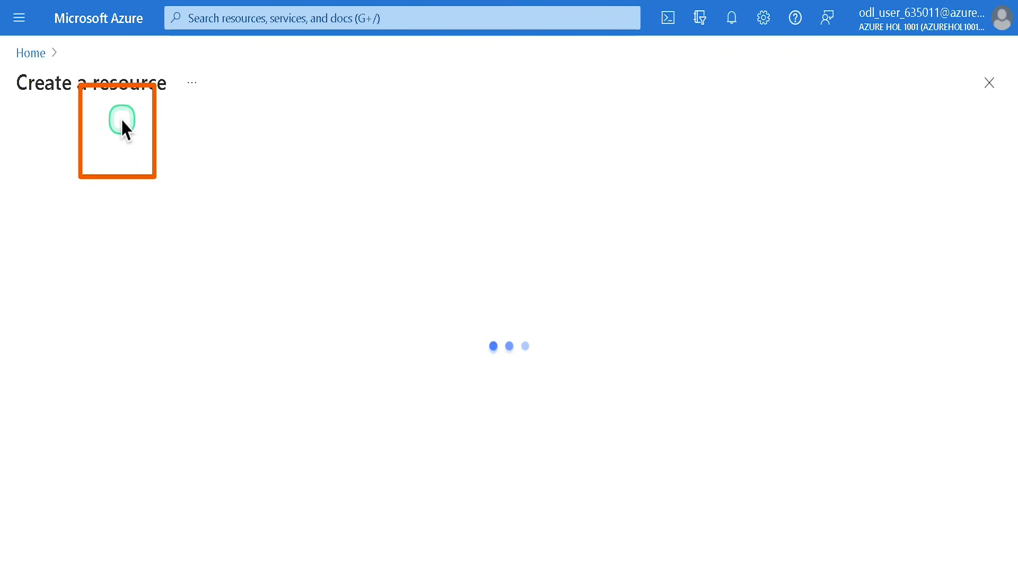
{"action": "left_click", "coordinate": [257, 144]}
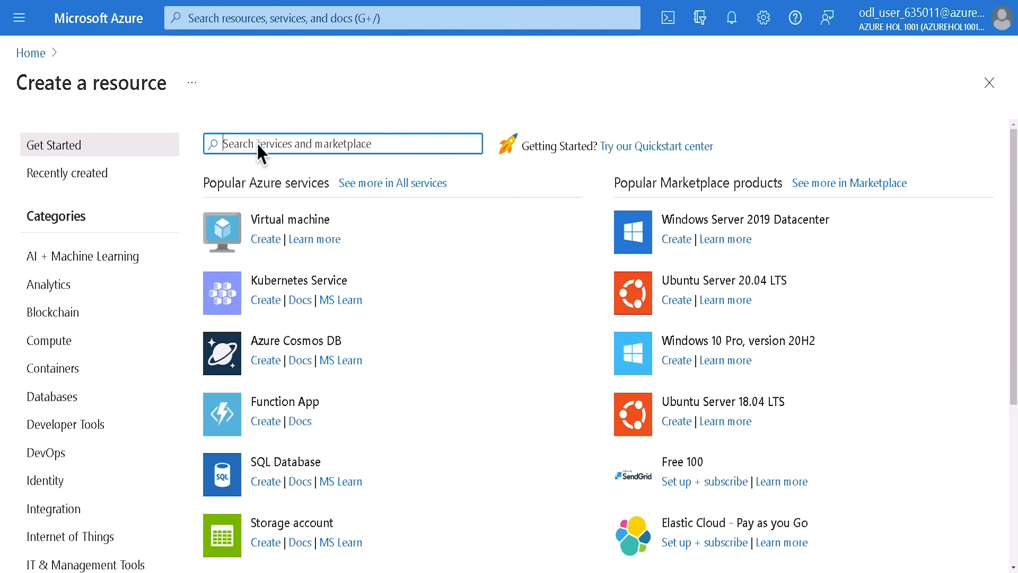
{"action": "type", "text": "log ana"}
{"action": "left_click", "coordinate": [298, 210]}
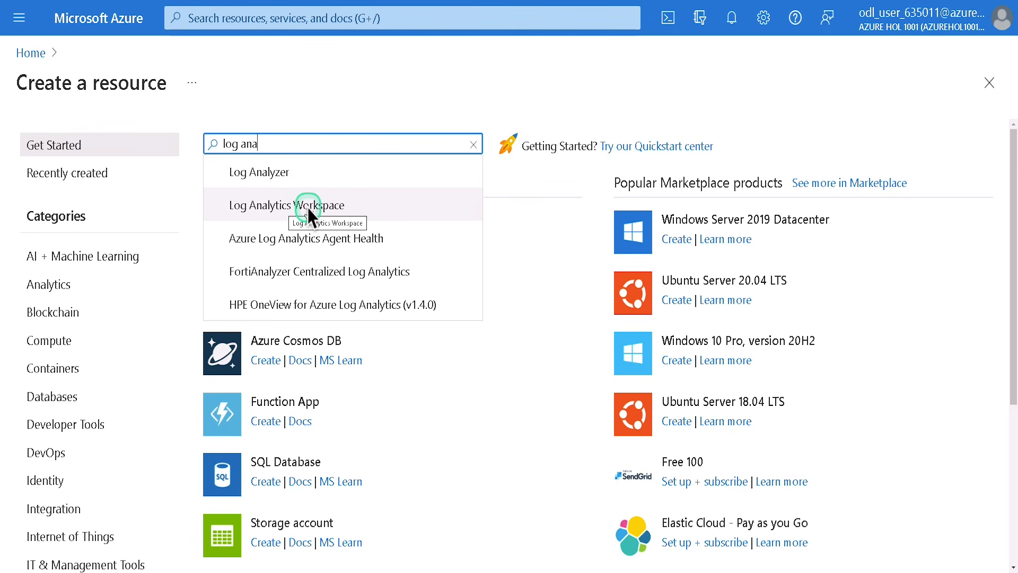
{"action": "left_click", "coordinate": [344, 266]}
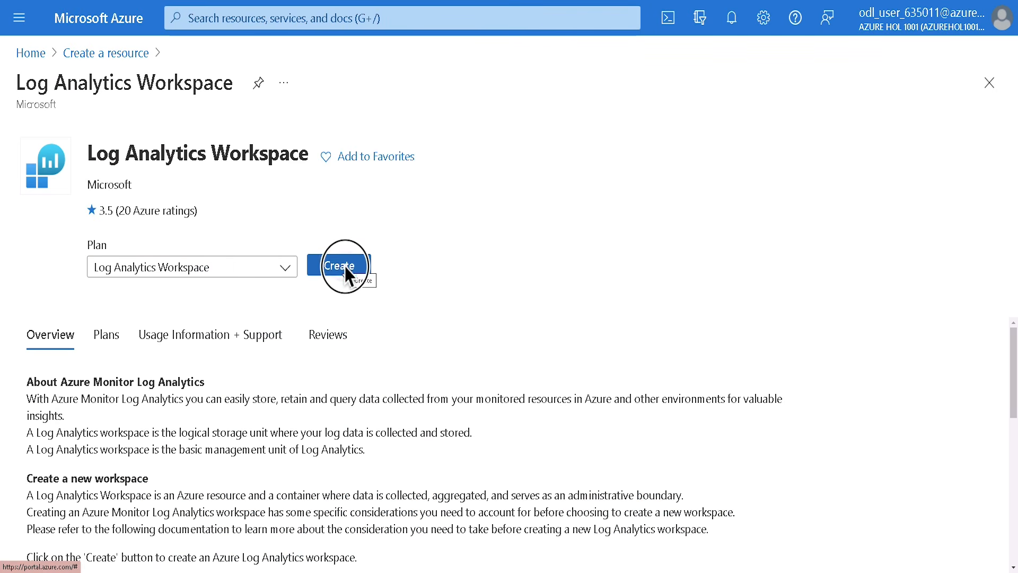
{"action": "left_click_drag", "start_coordinate": [1011, 334], "coordinate": [1012, 392]}
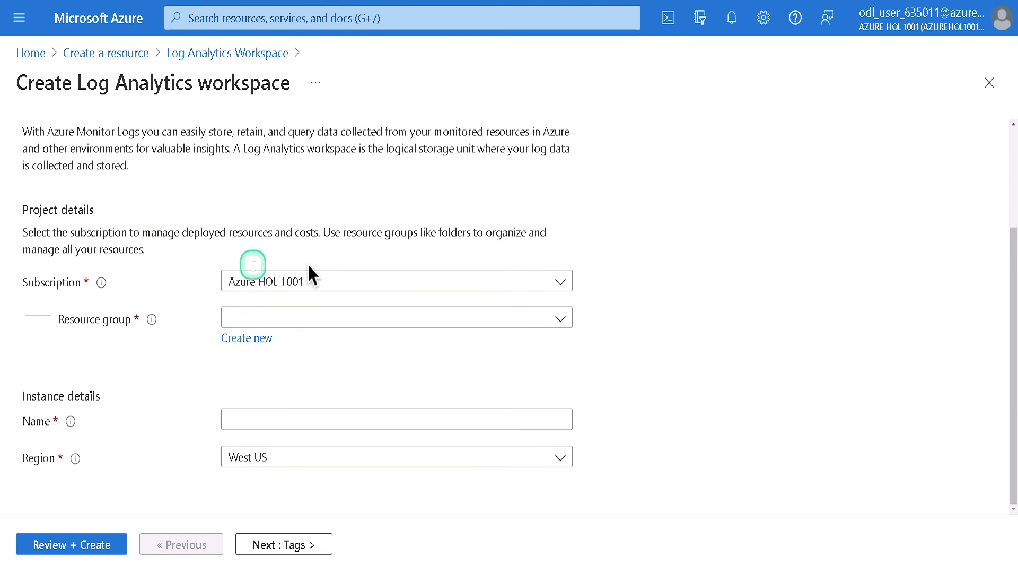
Name the workspace avd-monitoring-la-635011 in AVD-HostPool-RG-avd, keep West US, and validate.
{"action": "left_click", "coordinate": [273, 320]}
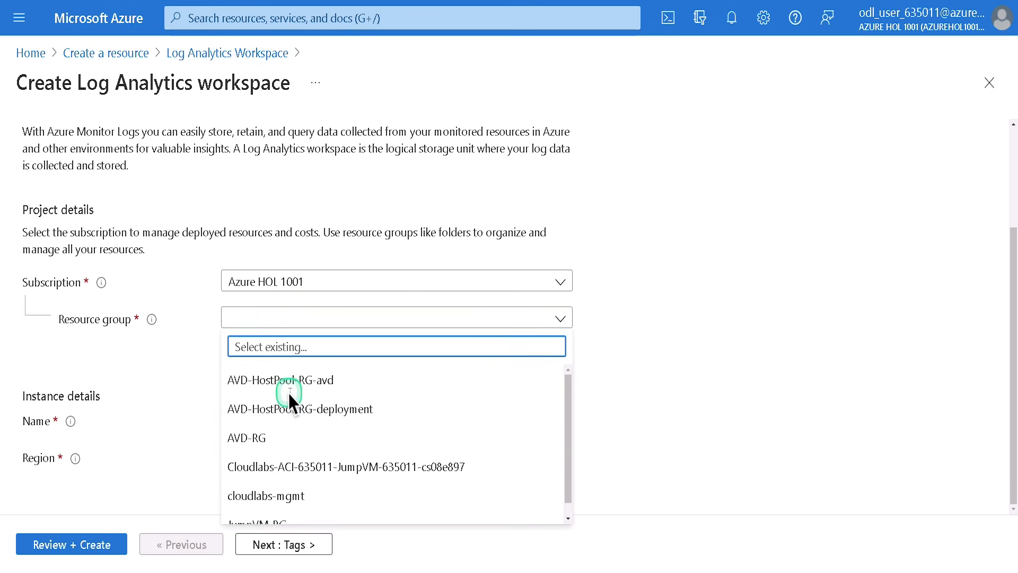
{"action": "left_click", "coordinate": [294, 382]}
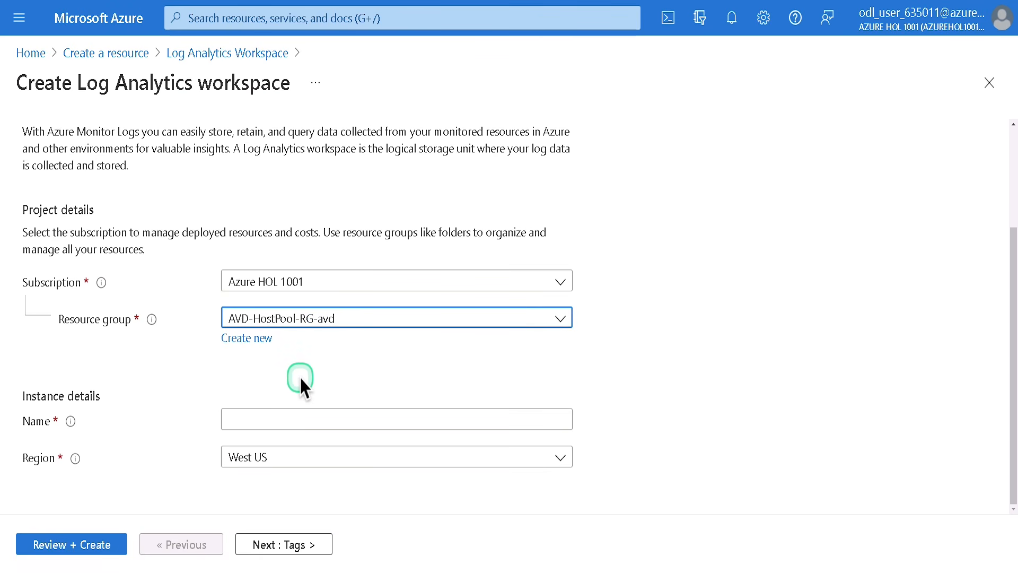
{"action": "left_click", "coordinate": [312, 420]}
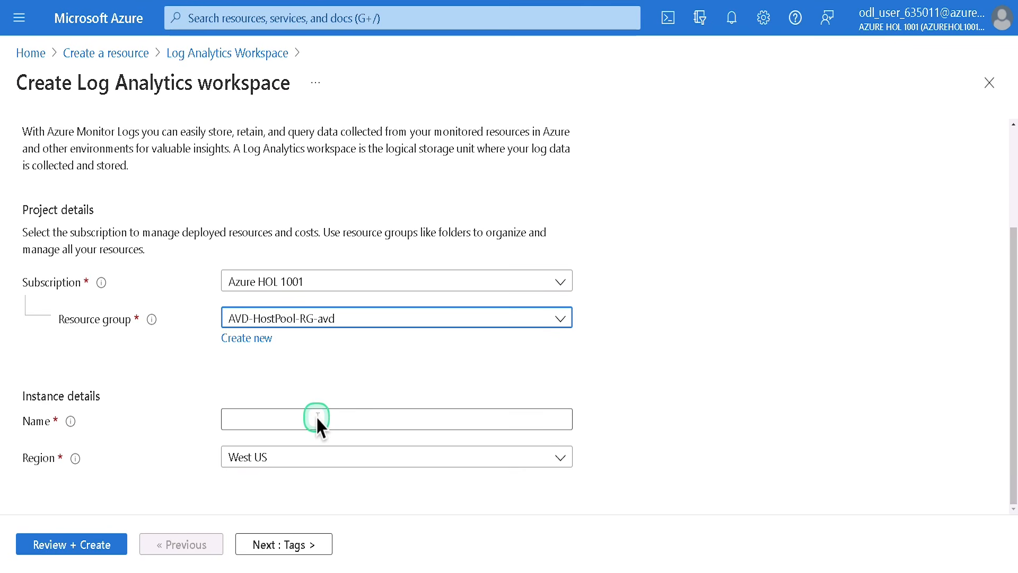
{"action": "type", "text": "avd-monitoring-la-635011"}
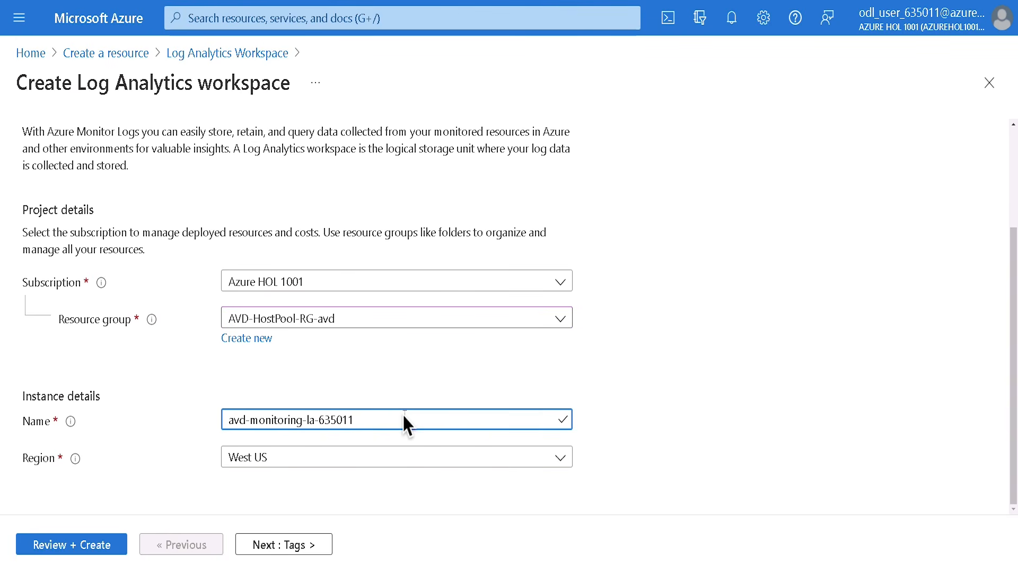
{"action": "left_click", "coordinate": [285, 463]}
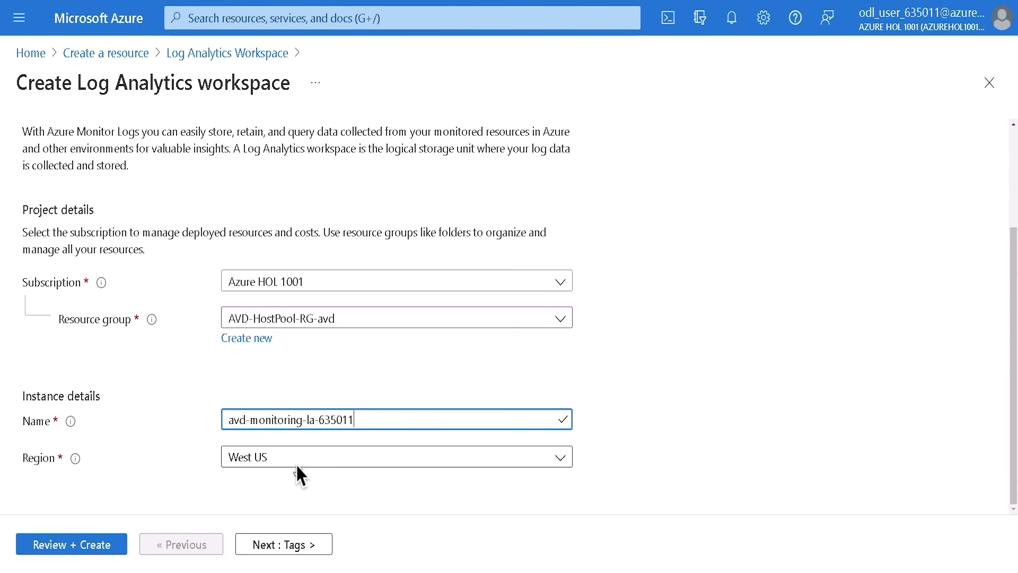
{"action": "left_click", "coordinate": [85, 546]}
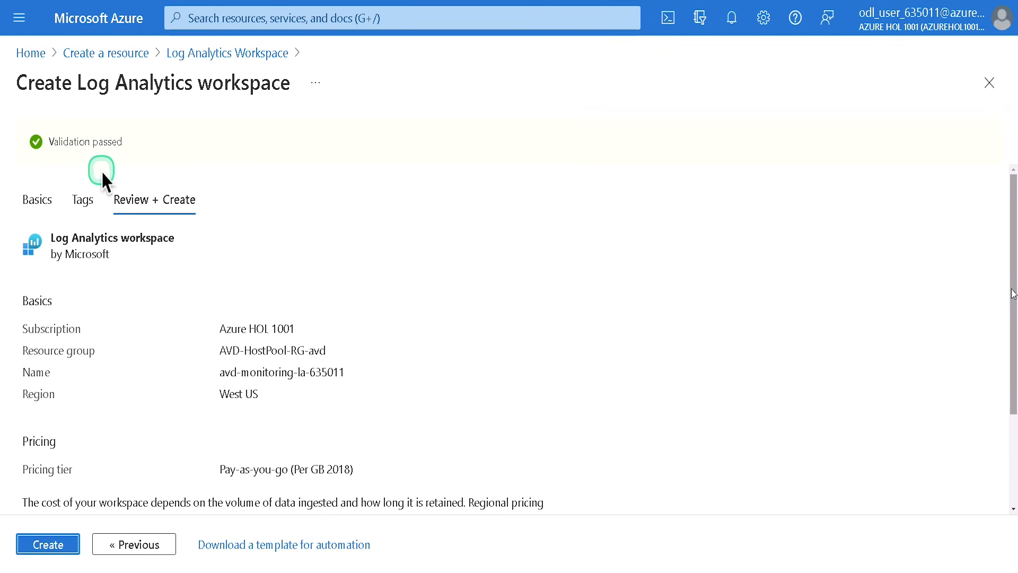
Create the Log Analytics workspace and open it once deployment succeeds.
{"action": "left_click", "coordinate": [47, 544]}
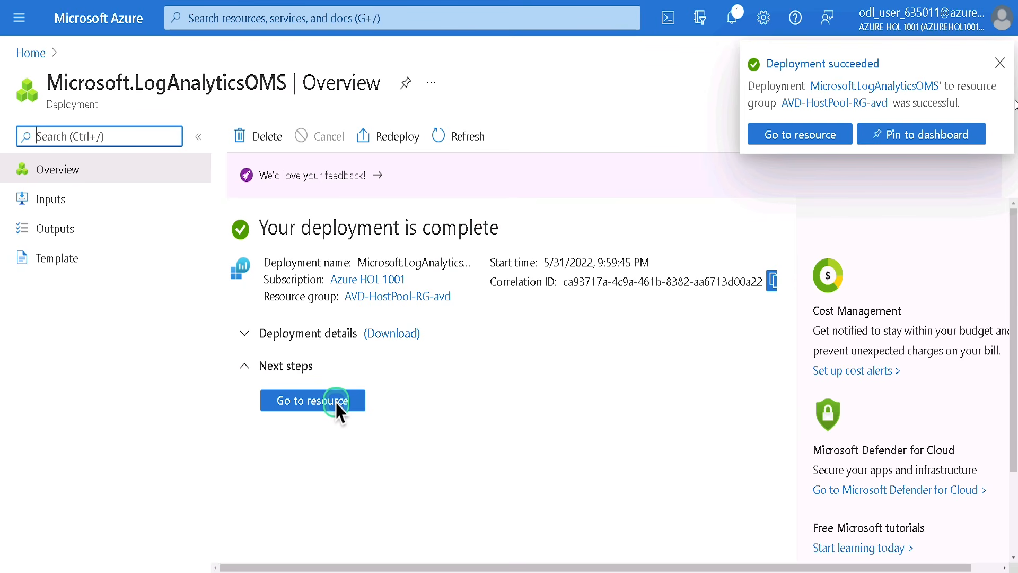
{"action": "left_click", "coordinate": [335, 402]}
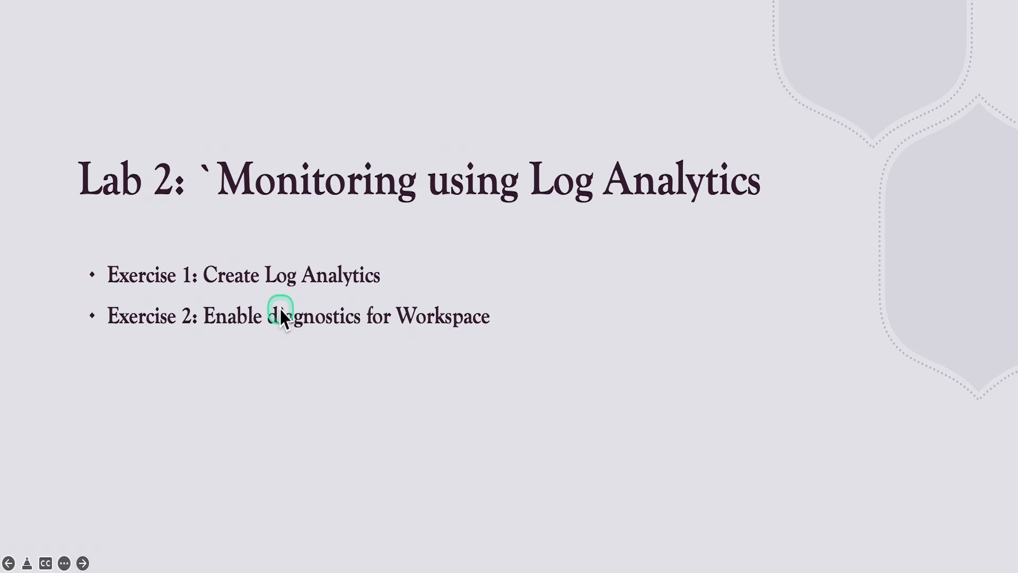
Highlight Exercise 2 on the Lab 2 slide, then open Azure Virtual Desktop from the portal home.
{"action": "left_click_drag", "start_coordinate": [80, 296], "coordinate": [511, 340]}
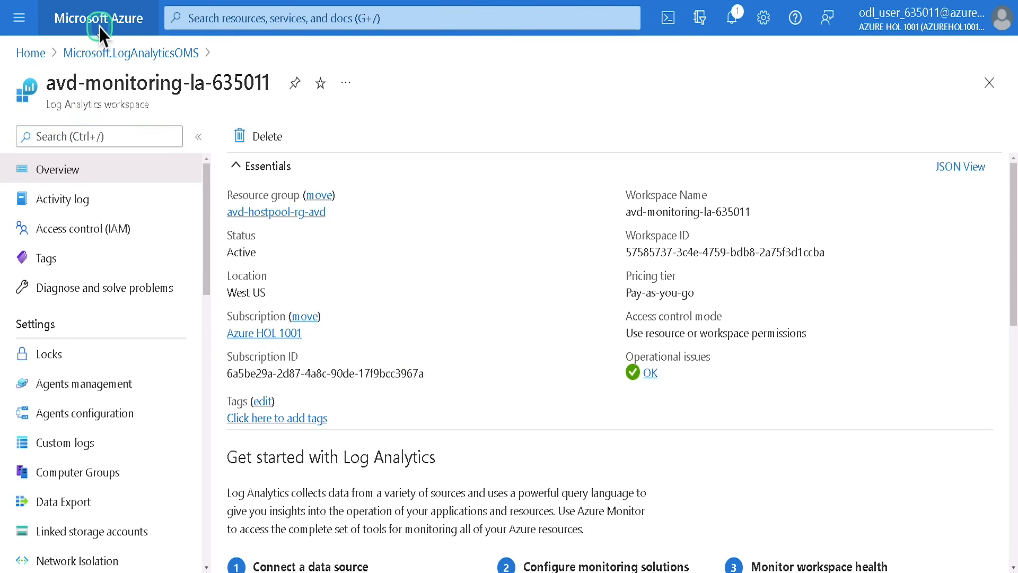
{"action": "left_click", "coordinate": [100, 26]}
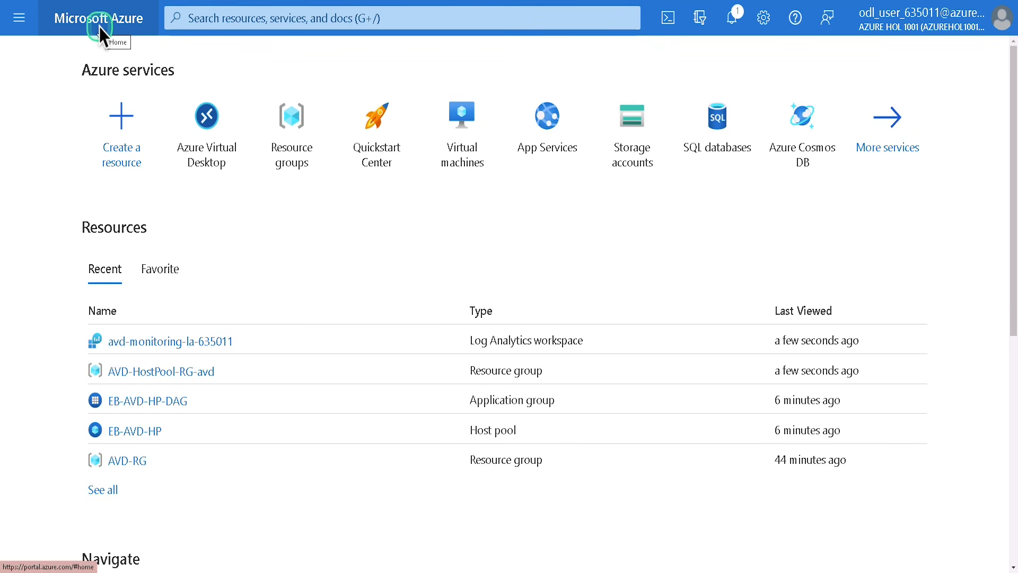
{"action": "left_click", "coordinate": [203, 120]}
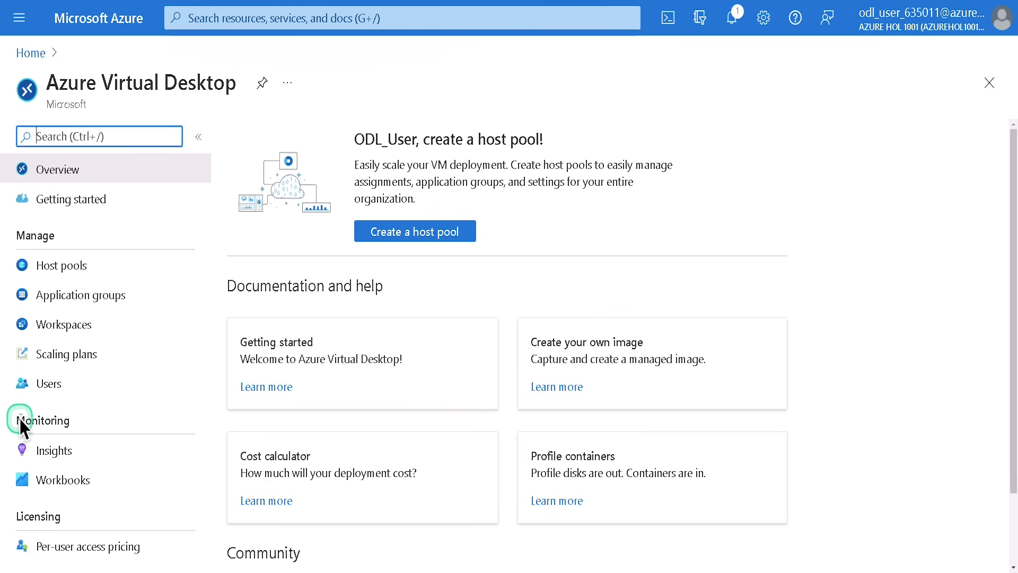
Open AVD Insights, keep the current resource group and host pool EB-AVD-HP, and scroll to the warnings.
{"action": "left_click", "coordinate": [64, 454]}
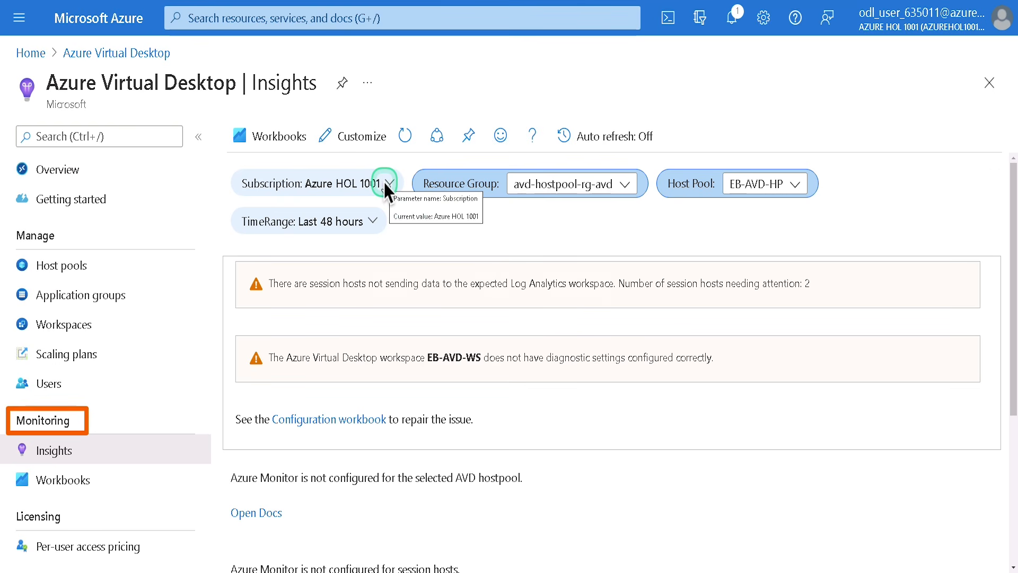
{"action": "left_click", "coordinate": [618, 185]}
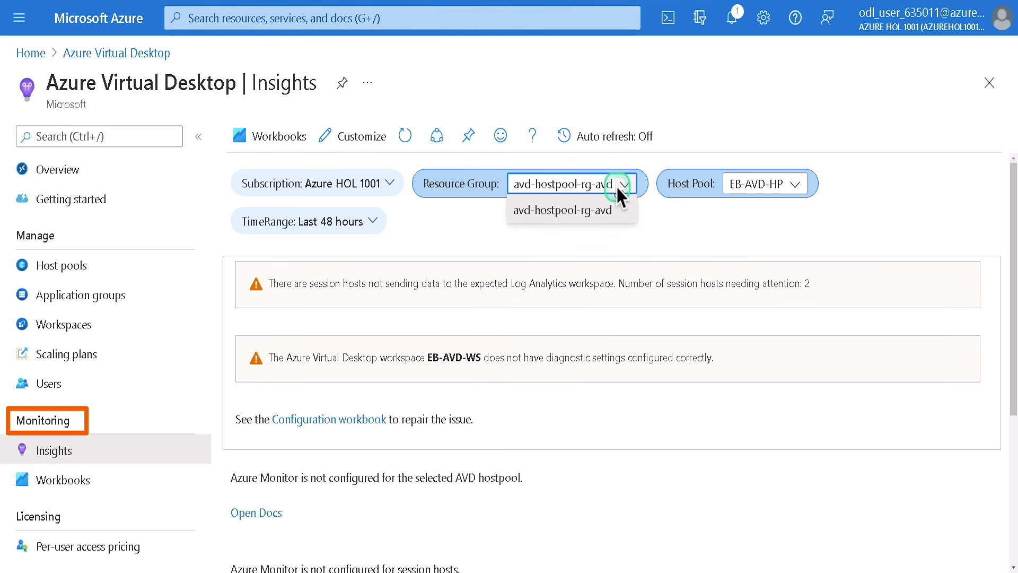
{"action": "left_click", "coordinate": [618, 186]}
{"action": "left_click", "coordinate": [788, 188]}
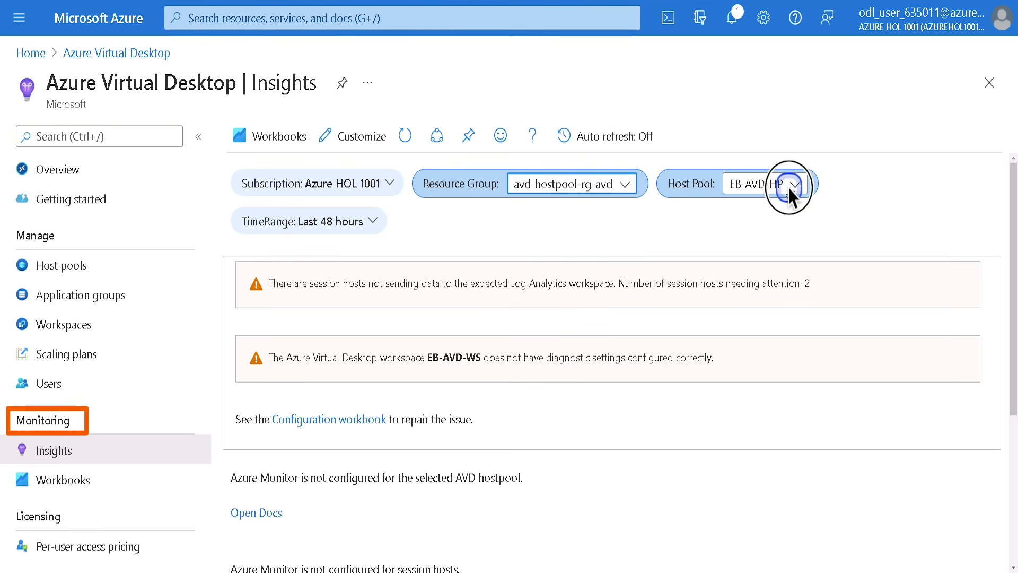
{"action": "left_click", "coordinate": [788, 188]}
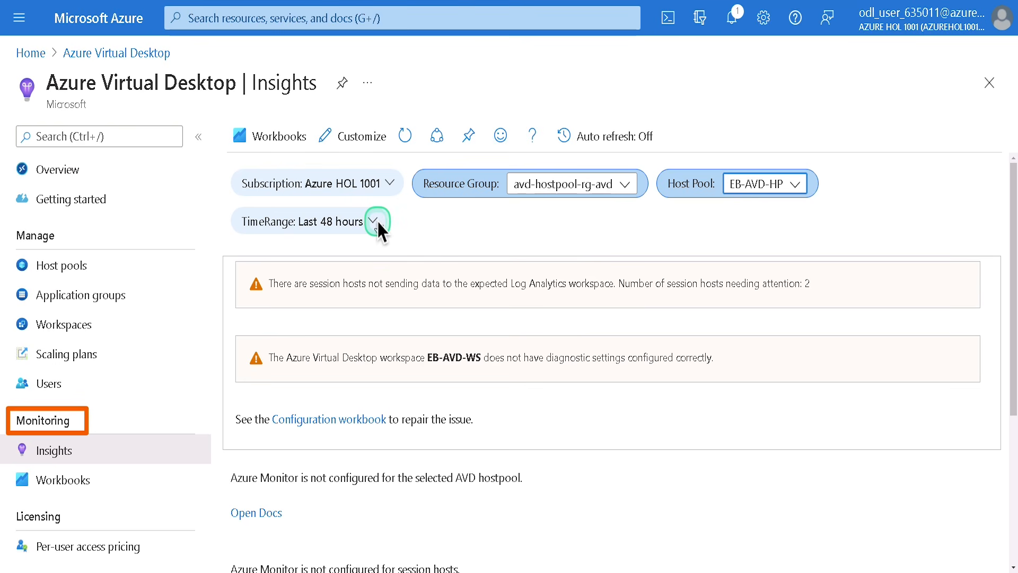
{"action": "left_click_drag", "start_coordinate": [1014, 263], "coordinate": [1015, 440]}
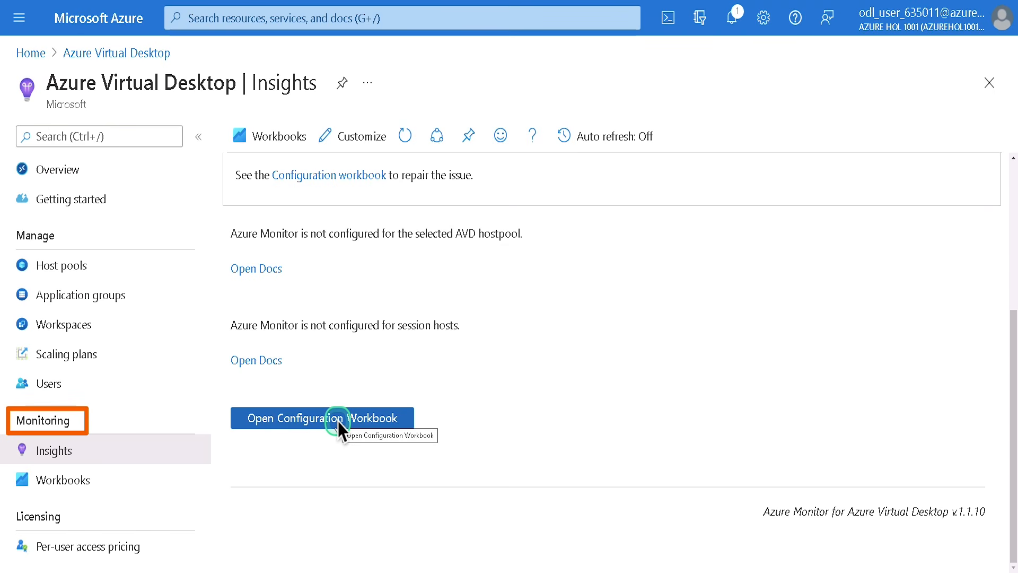
In the configuration workbook, select avd-monitoring-la-635011 and deploy the EB-AVD-HP host pool diagnostic settings.
{"action": "left_click", "coordinate": [396, 422]}
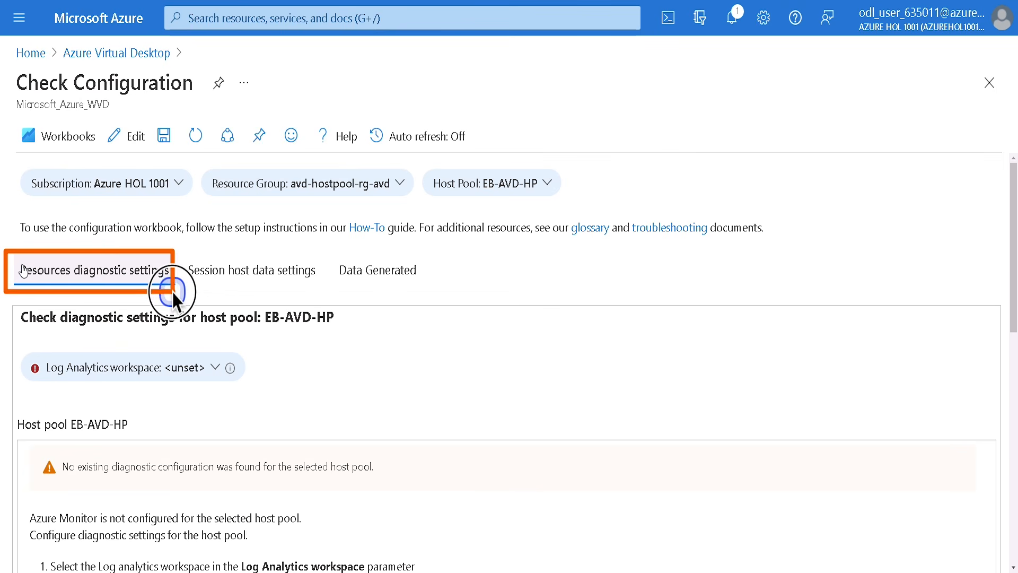
{"action": "left_click", "coordinate": [212, 368]}
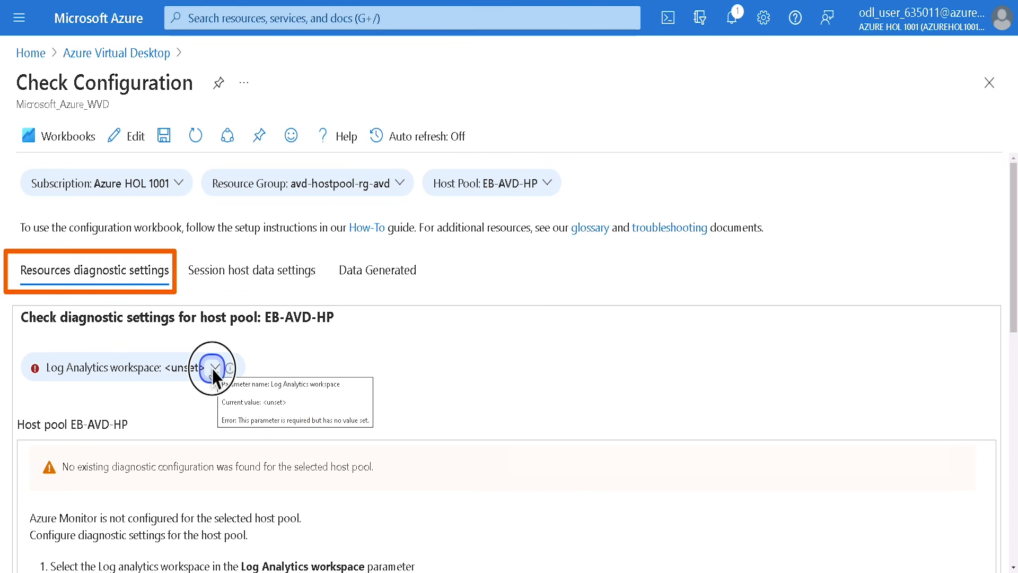
{"action": "left_click", "coordinate": [231, 364]}
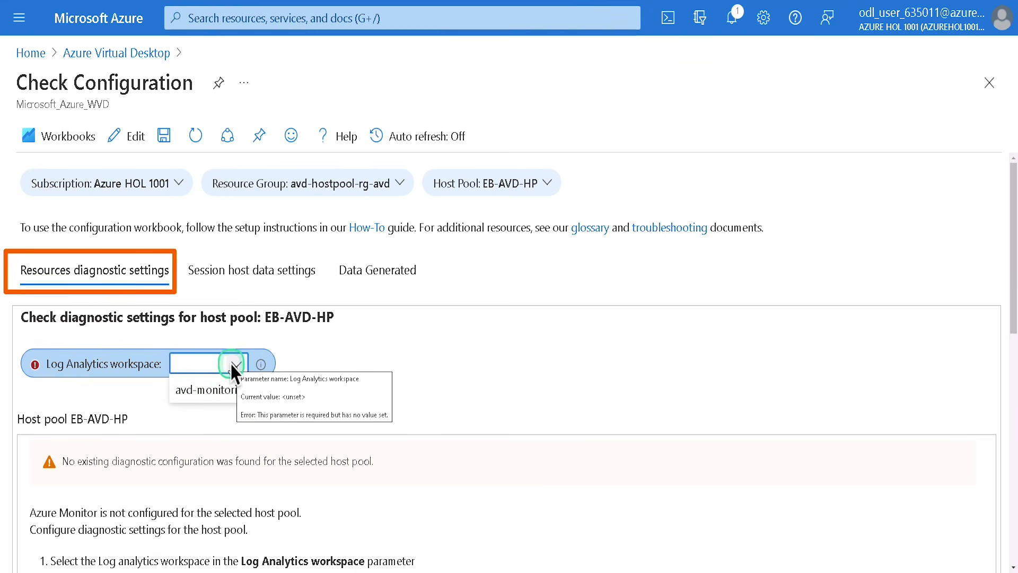
{"action": "left_click", "coordinate": [223, 390]}
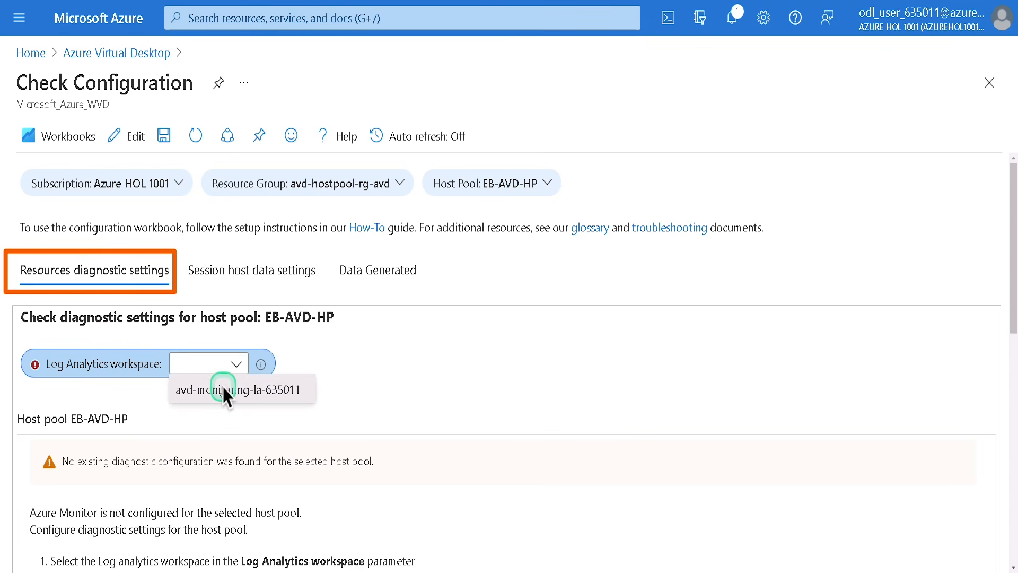
{"action": "left_click_drag", "start_coordinate": [1014, 312], "coordinate": [1011, 432]}
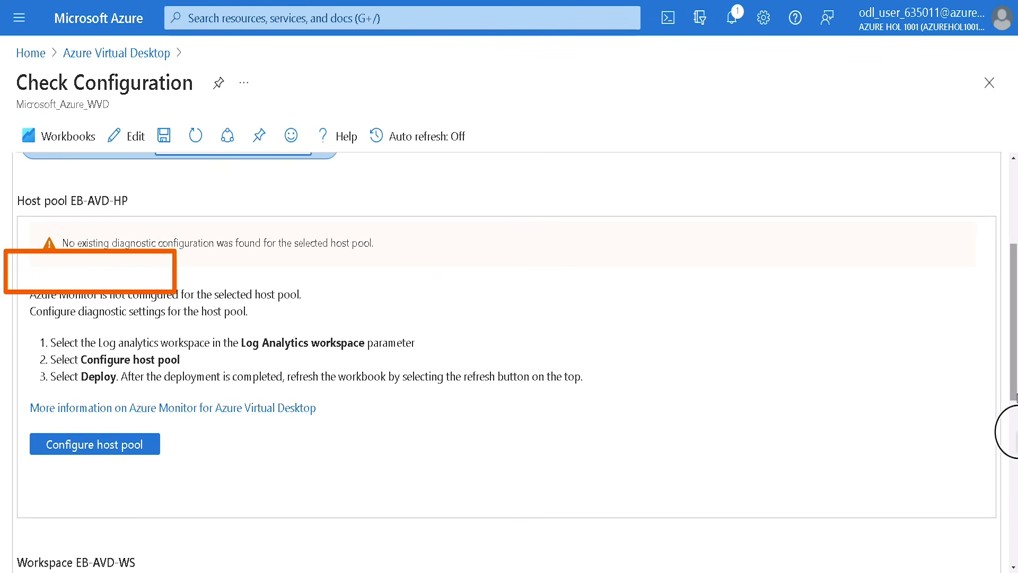
{"action": "left_click", "coordinate": [121, 443]}
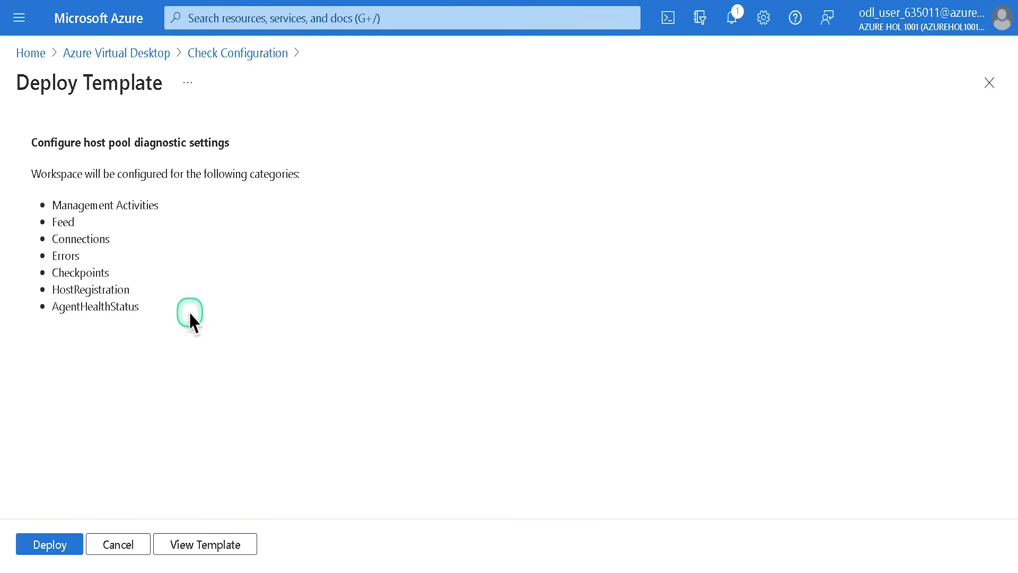
{"action": "left_click", "coordinate": [59, 546]}
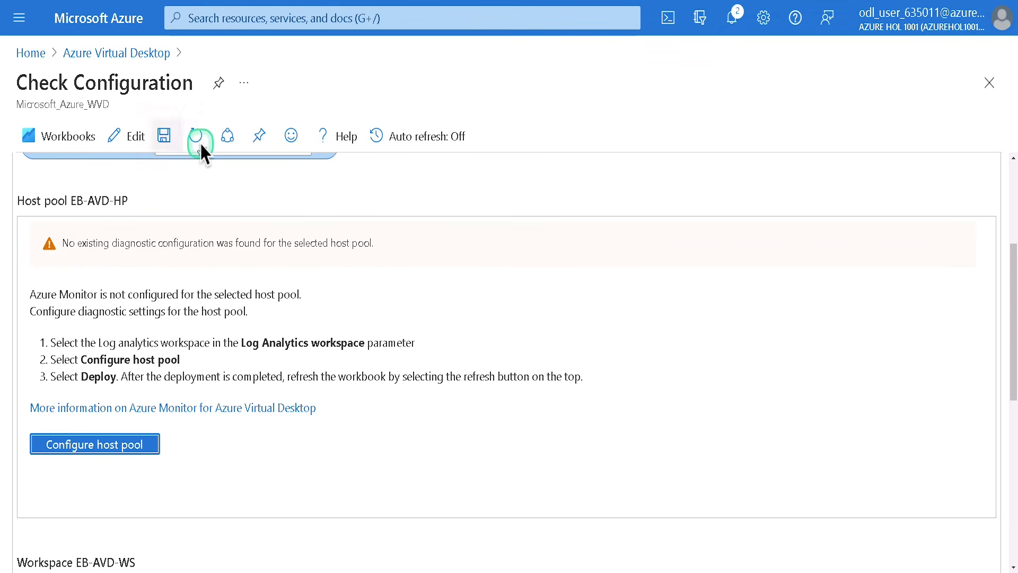
Refresh the workbook and deploy diagnostic settings for workspace EB-AVD-WS.
{"action": "left_click", "coordinate": [196, 136]}
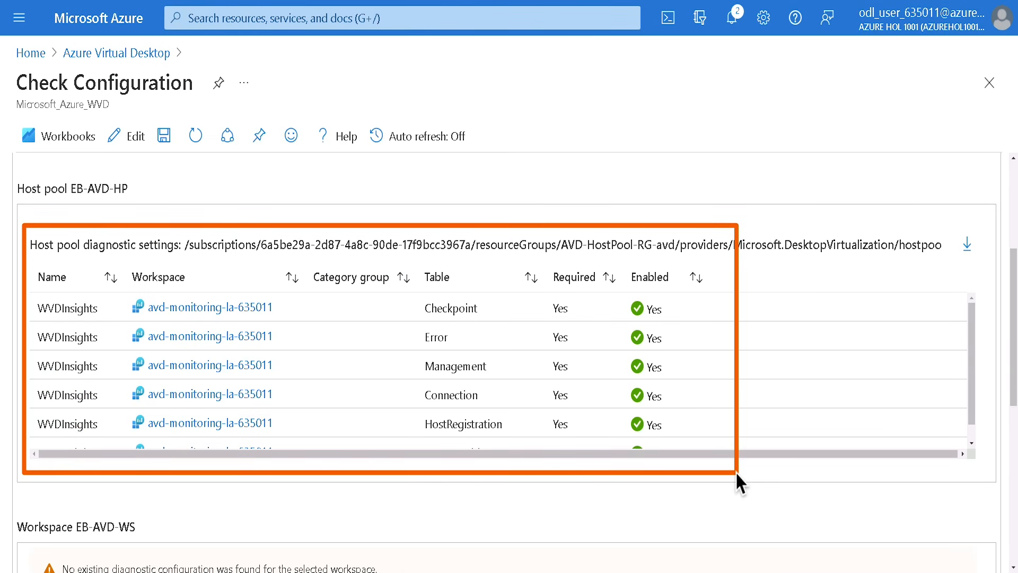
{"action": "left_click_drag", "start_coordinate": [1008, 393], "coordinate": [1011, 512]}
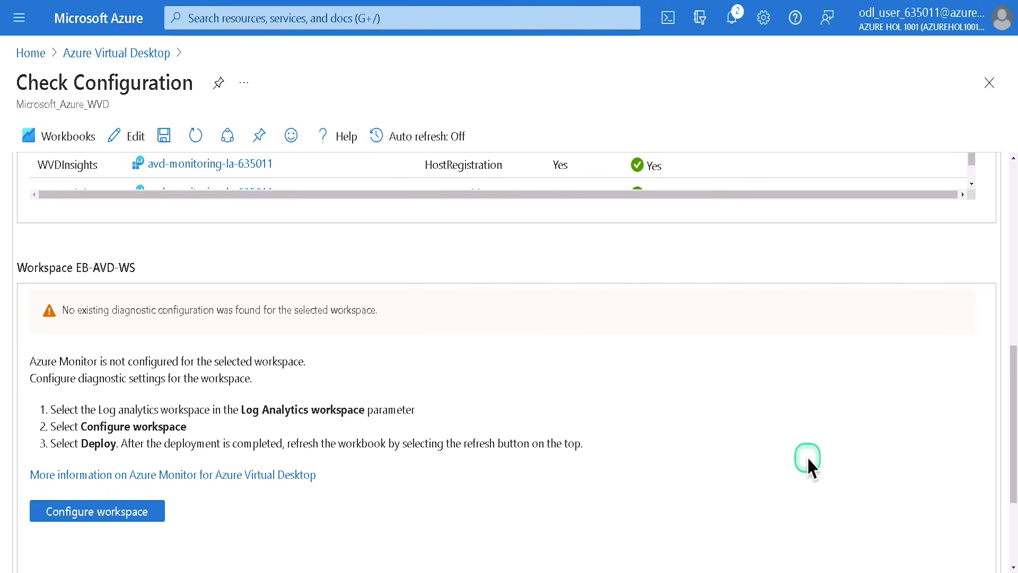
{"action": "left_click", "coordinate": [141, 517]}
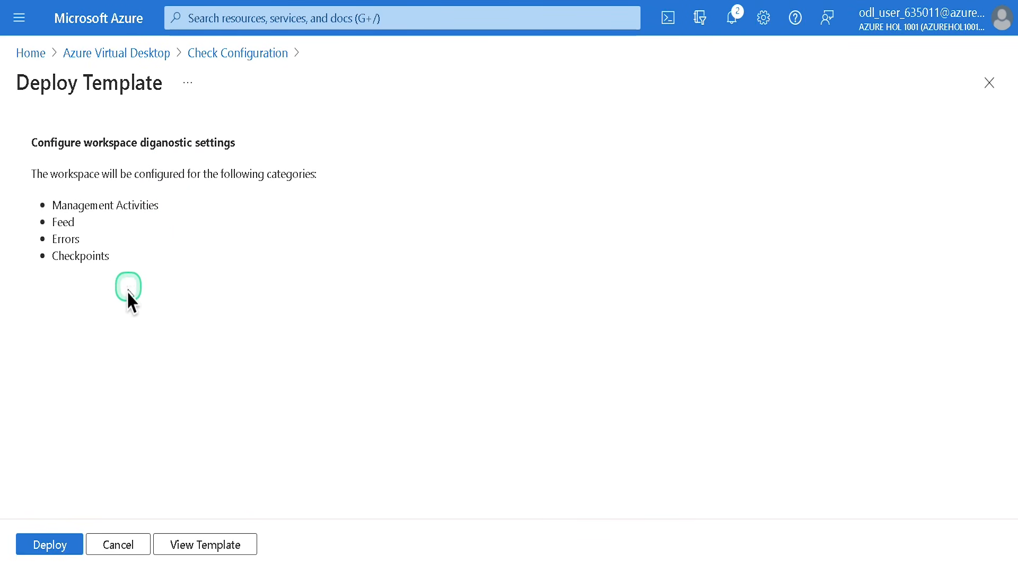
{"action": "left_click", "coordinate": [69, 549]}
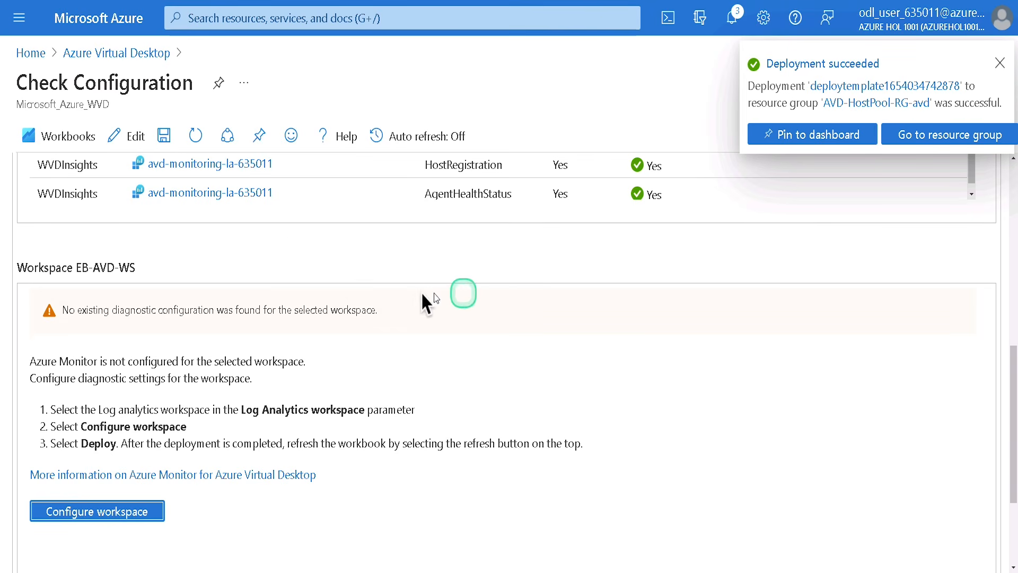
Refresh again to confirm Checkpoint, Error, Management and Feed are enabled for EB-AVD-WS.
{"action": "left_click", "coordinate": [191, 132]}
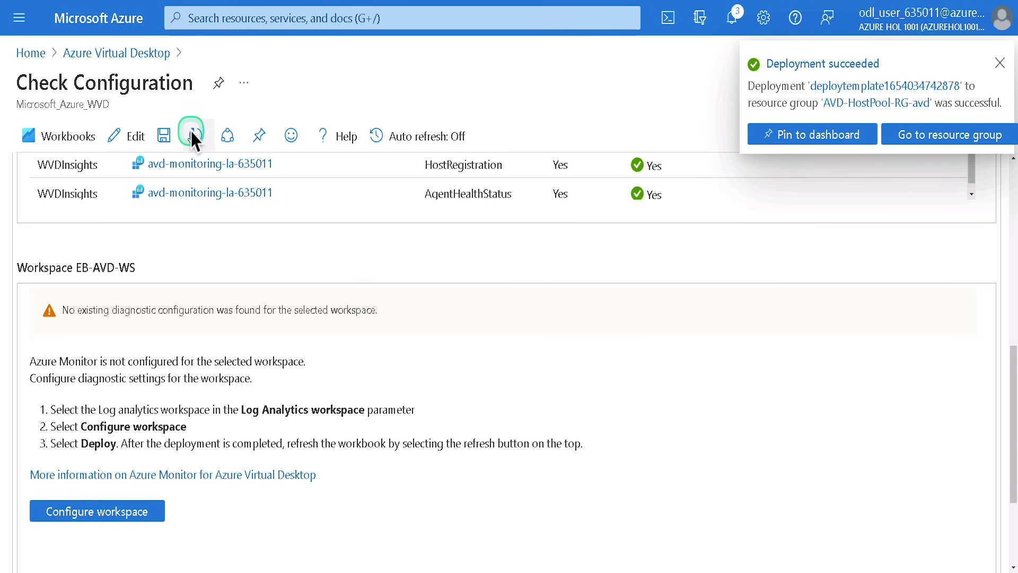
{"action": "left_click", "coordinate": [100, 320]}
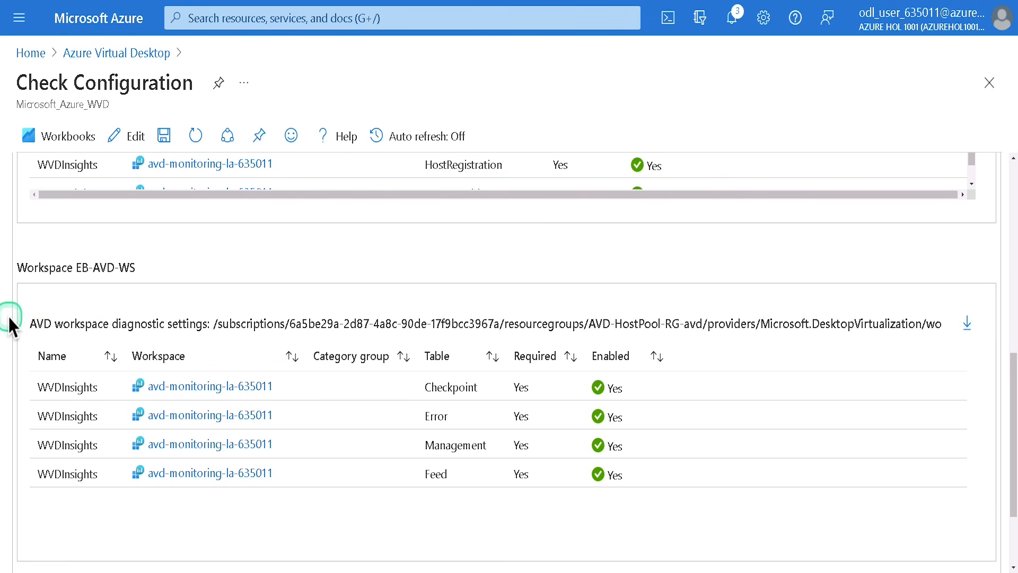
{"action": "left_click_drag", "start_coordinate": [87, 404], "coordinate": [693, 523]}
{"action": "left_click_drag", "start_coordinate": [1014, 438], "coordinate": [1014, 271]}
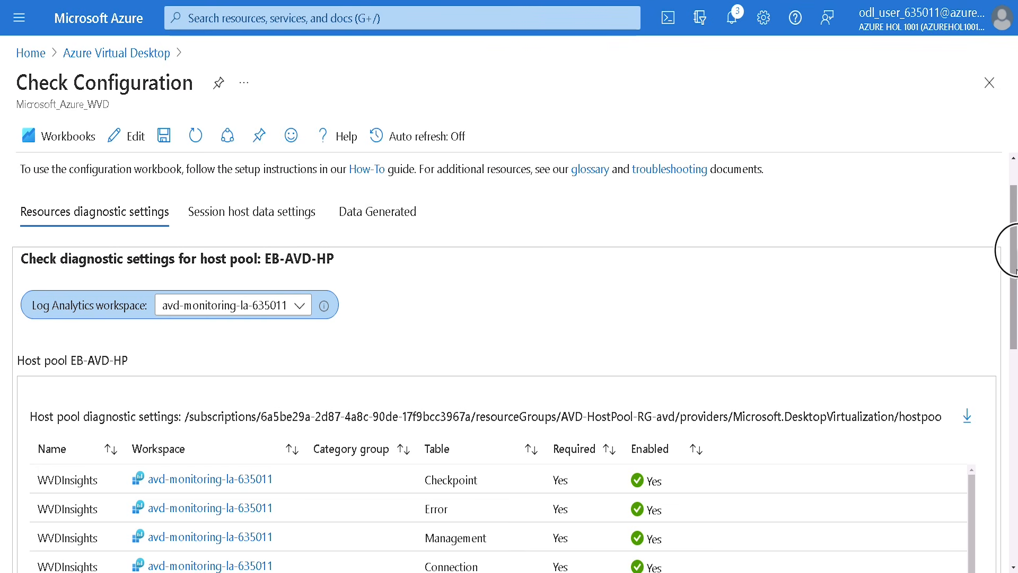
Under session host data settings, choose avd-monitoring-la-635011 and deploy the session hosts to it.
{"action": "left_click", "coordinate": [221, 216]}
{"action": "left_click", "coordinate": [227, 290]}
{"action": "left_click", "coordinate": [239, 291]}
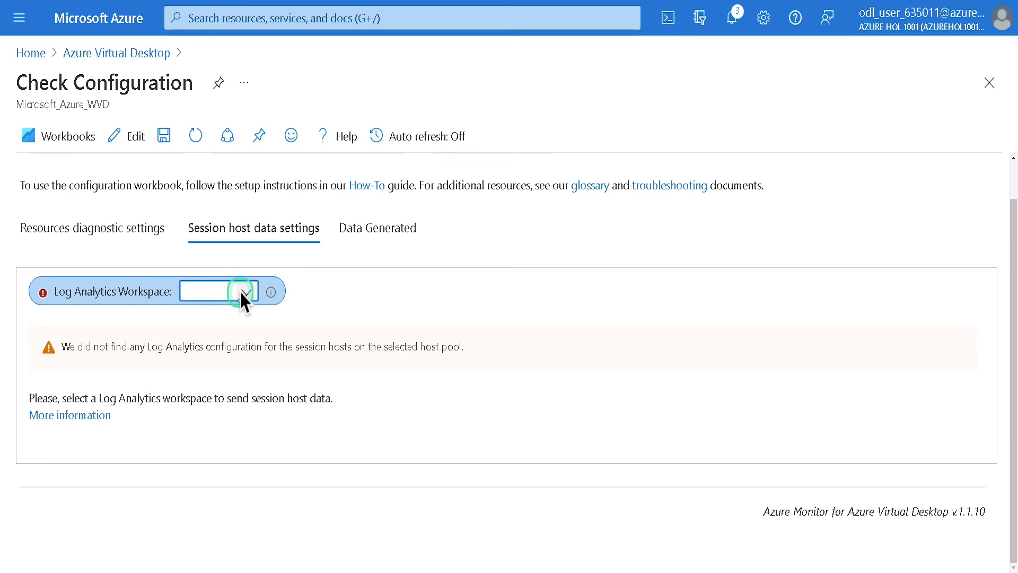
{"action": "left_click", "coordinate": [232, 315]}
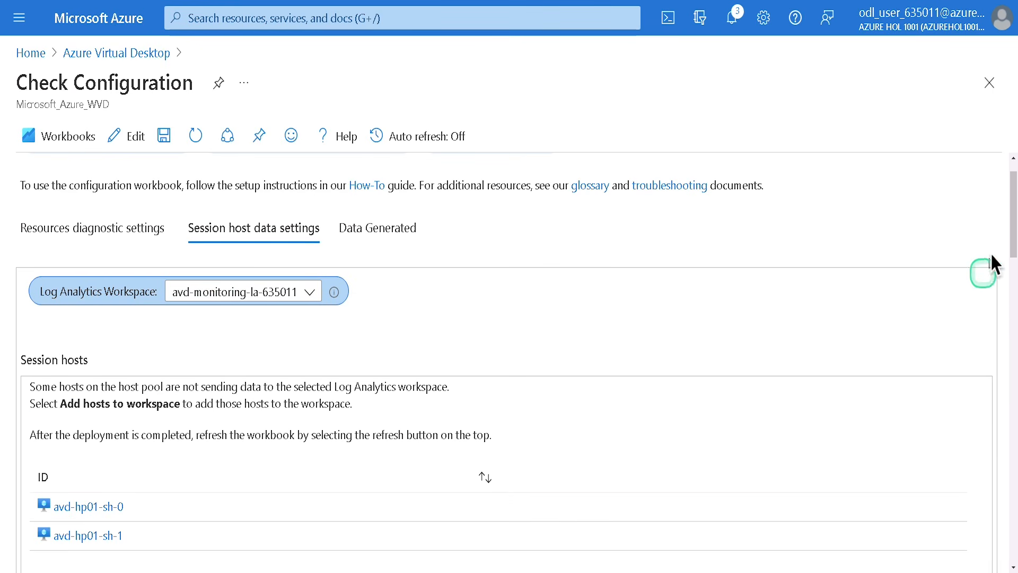
{"action": "left_click_drag", "start_coordinate": [1006, 234], "coordinate": [1007, 257]}
{"action": "left_click", "coordinate": [116, 540]}
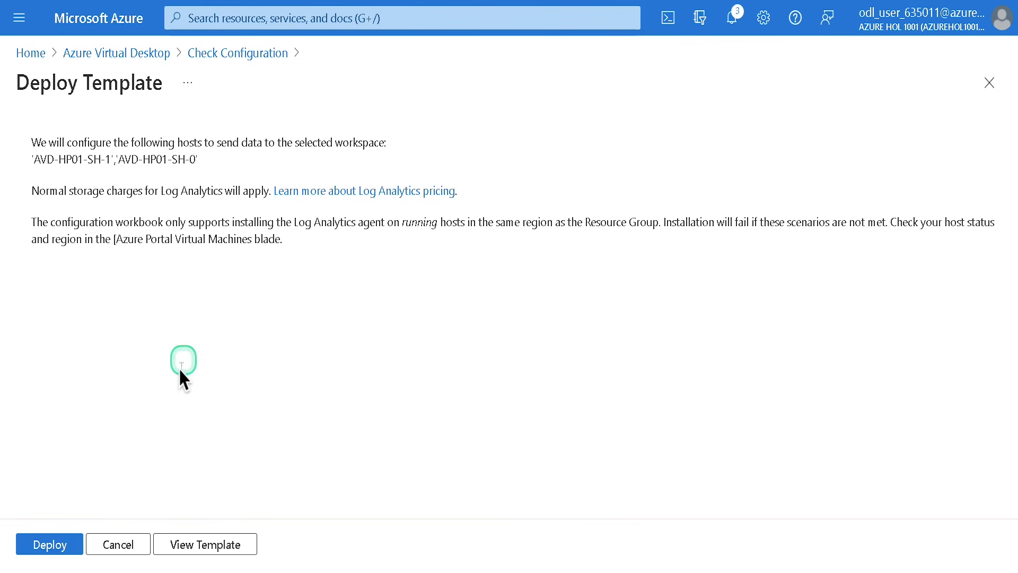
{"action": "left_click", "coordinate": [58, 541]}
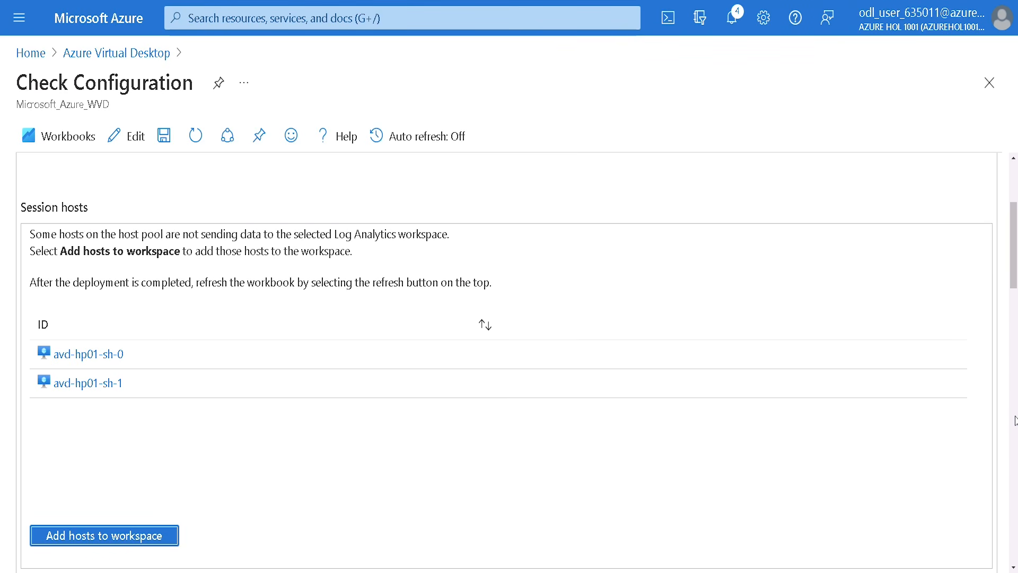
Confirm the session host deployment succeeded in notifications and refresh the workbook.
{"action": "left_click", "coordinate": [730, 19]}
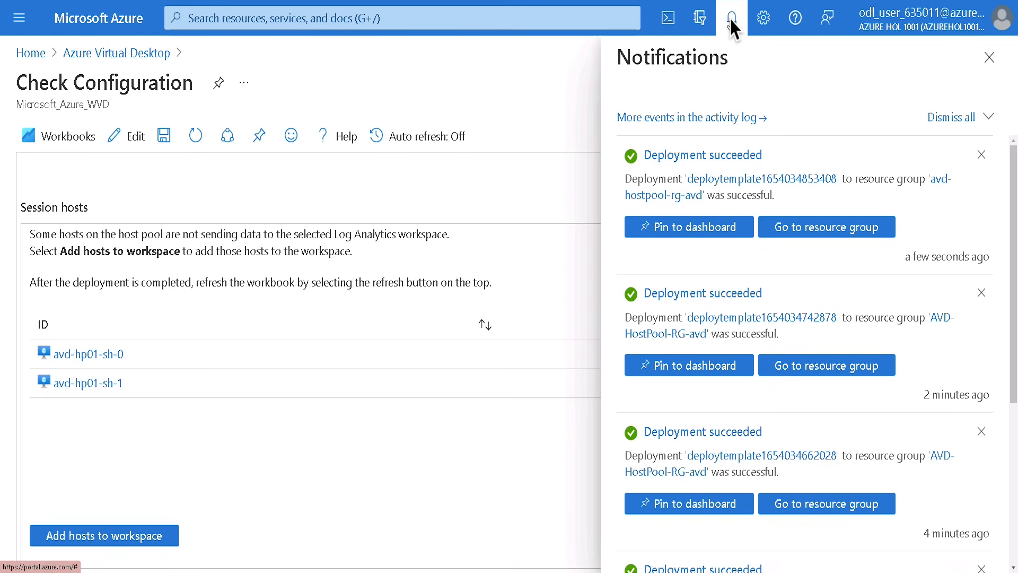
{"action": "left_click", "coordinate": [990, 57]}
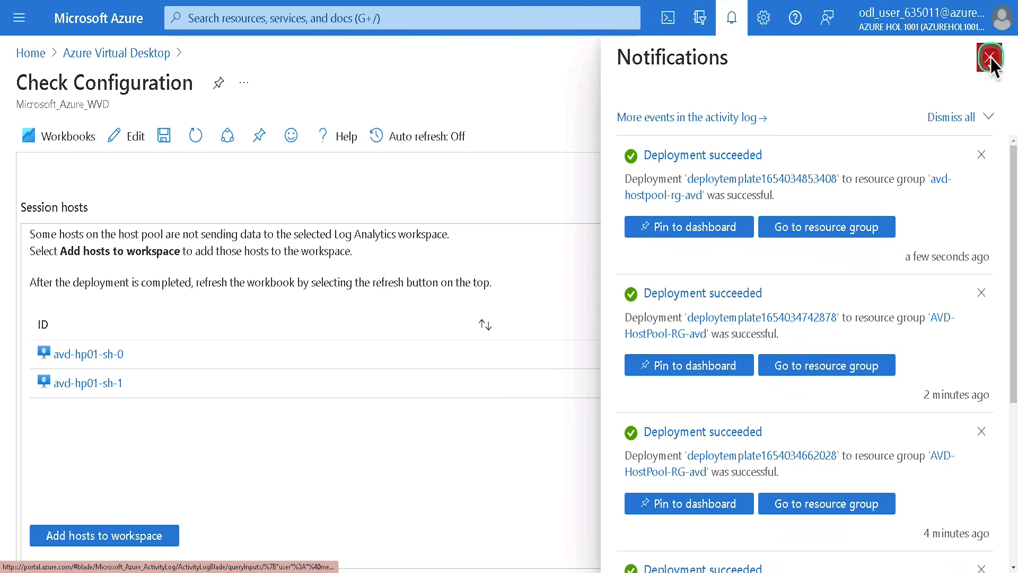
{"action": "left_click", "coordinate": [193, 136]}
Apply the configuration that adds the missing session host performance counters.
{"action": "scroll", "coordinate": [823, 301], "scroll_direction": "down", "scroll_amount": 5}
{"action": "left_click", "coordinate": [1012, 313]}
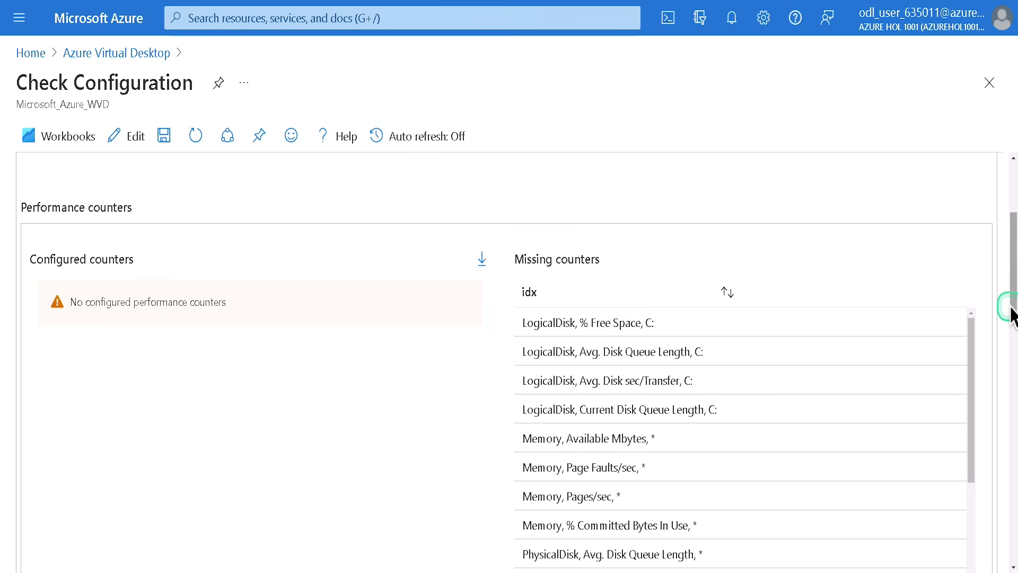
{"action": "left_click_drag", "start_coordinate": [1012, 313], "coordinate": [1013, 376]}
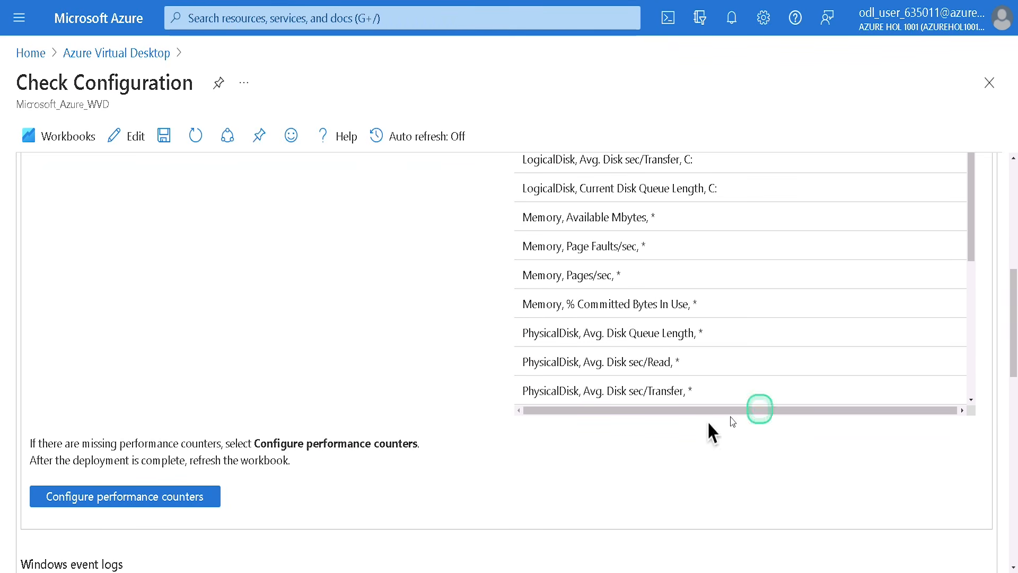
{"action": "left_click", "coordinate": [159, 497]}
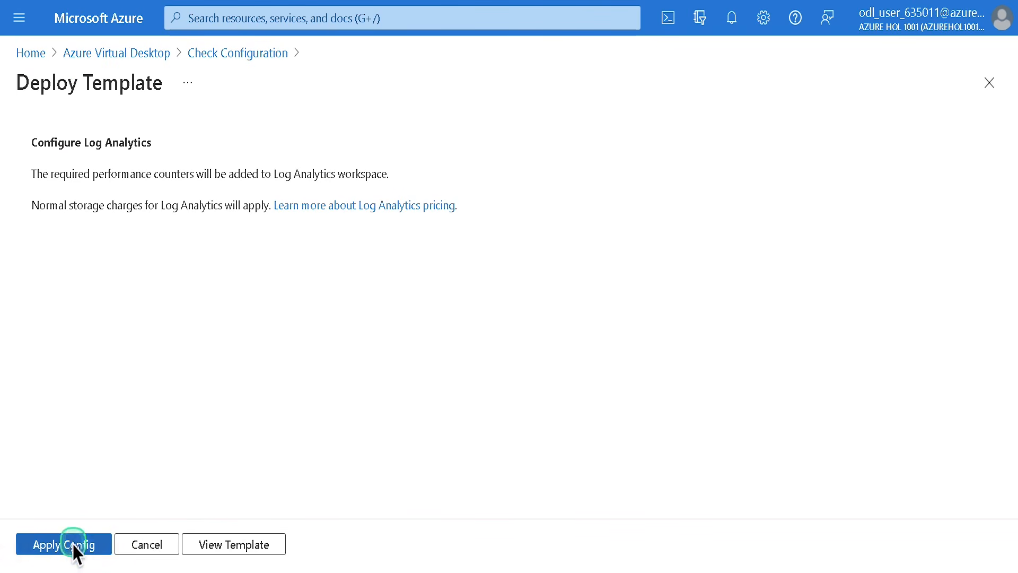
{"action": "left_click", "coordinate": [71, 547]}
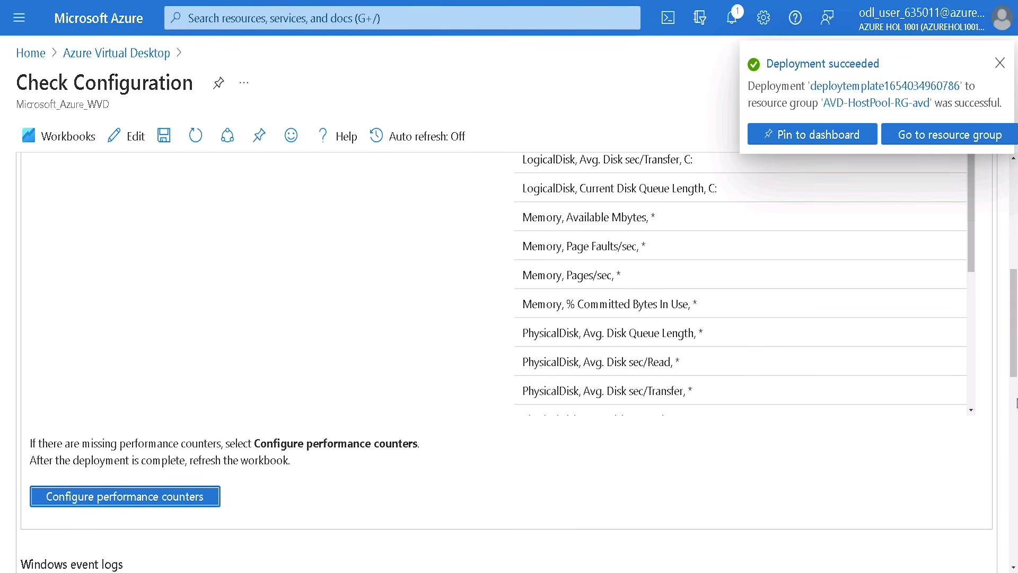
Refresh the workbook and reselect avd-monitoring-la-635011 to confirm no counters are missing.
{"action": "left_click", "coordinate": [196, 136]}
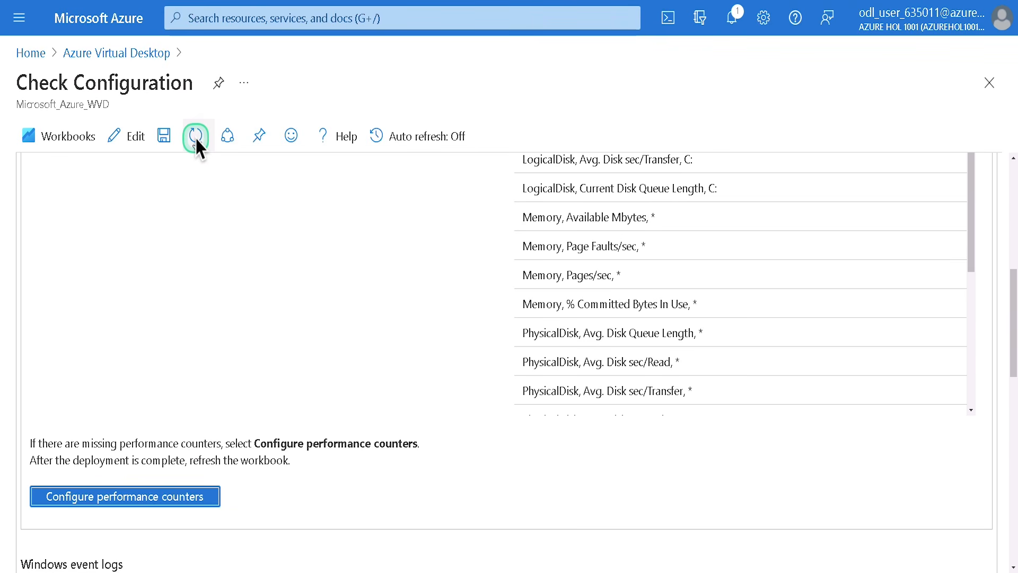
{"action": "left_click", "coordinate": [296, 334]}
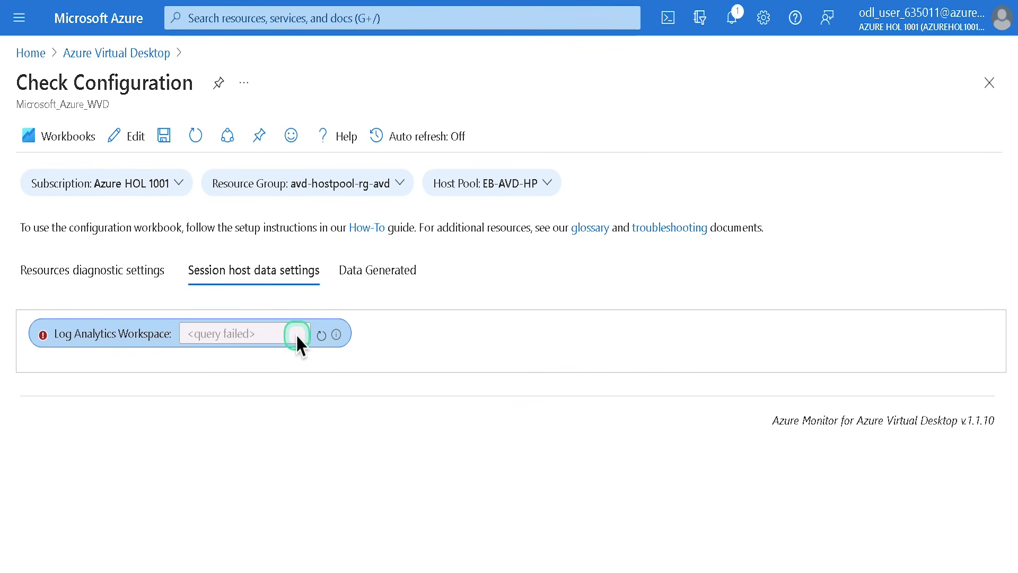
{"action": "left_click", "coordinate": [249, 332]}
{"action": "left_click", "coordinate": [634, 321]}
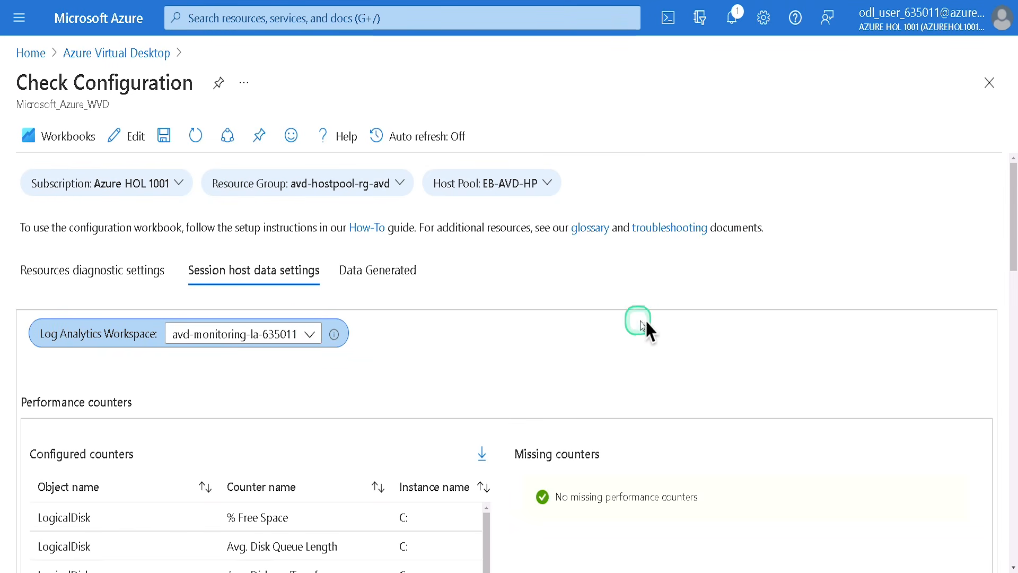
Deploy the configuration adding the missing Windows event logs.
{"action": "left_click_drag", "start_coordinate": [1012, 264], "coordinate": [1012, 314]}
{"action": "left_click_drag", "start_coordinate": [332, 534], "coordinate": [259, 534]}
{"action": "left_click_drag", "start_coordinate": [485, 358], "coordinate": [490, 457]}
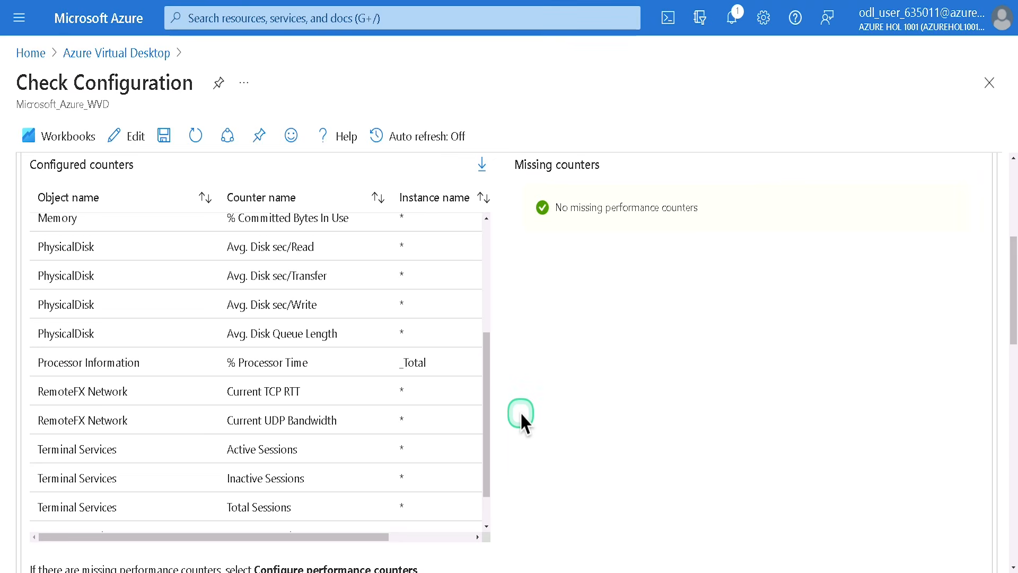
{"action": "scroll", "coordinate": [520, 411], "scroll_direction": "down", "scroll_amount": 1}
{"action": "left_click_drag", "start_coordinate": [1009, 334], "coordinate": [1007, 419]}
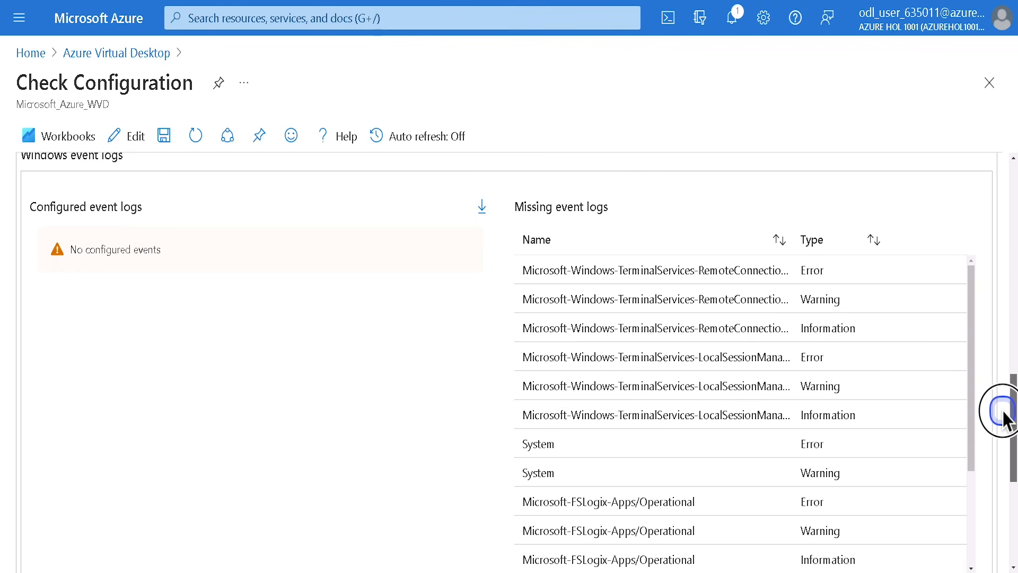
{"action": "left_click_drag", "start_coordinate": [1006, 419], "coordinate": [923, 410]}
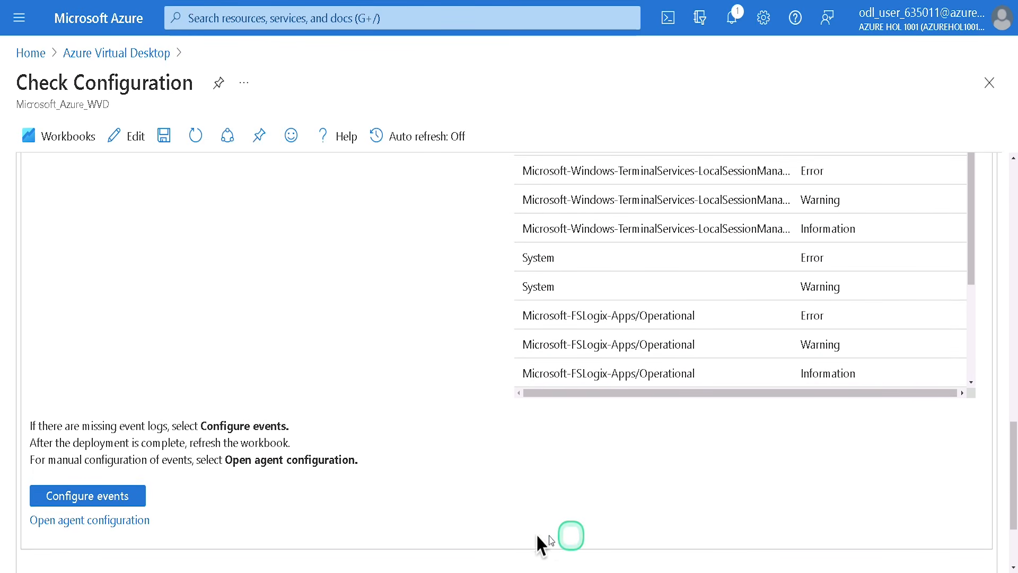
{"action": "left_click", "coordinate": [125, 499]}
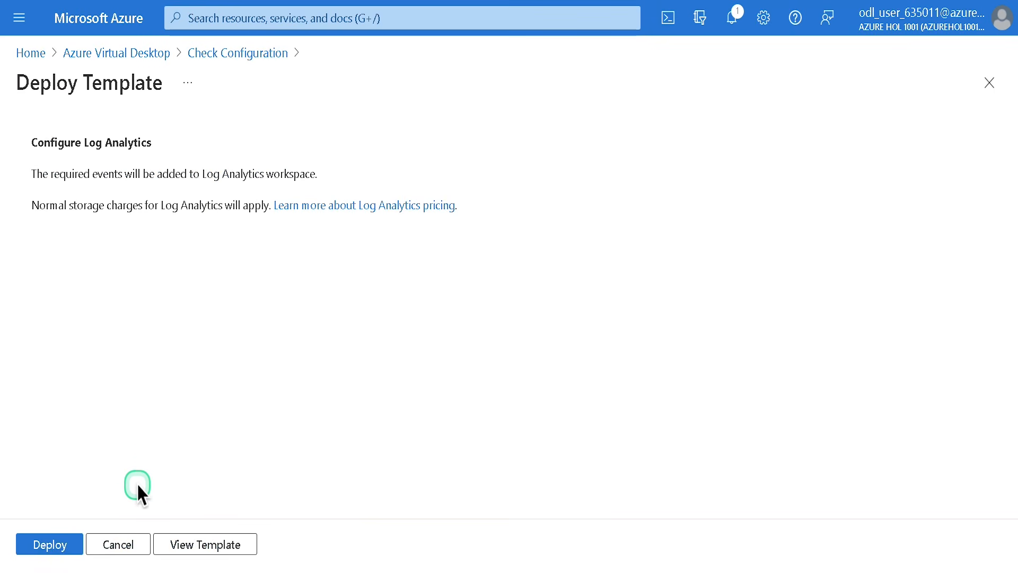
{"action": "left_click", "coordinate": [58, 543]}
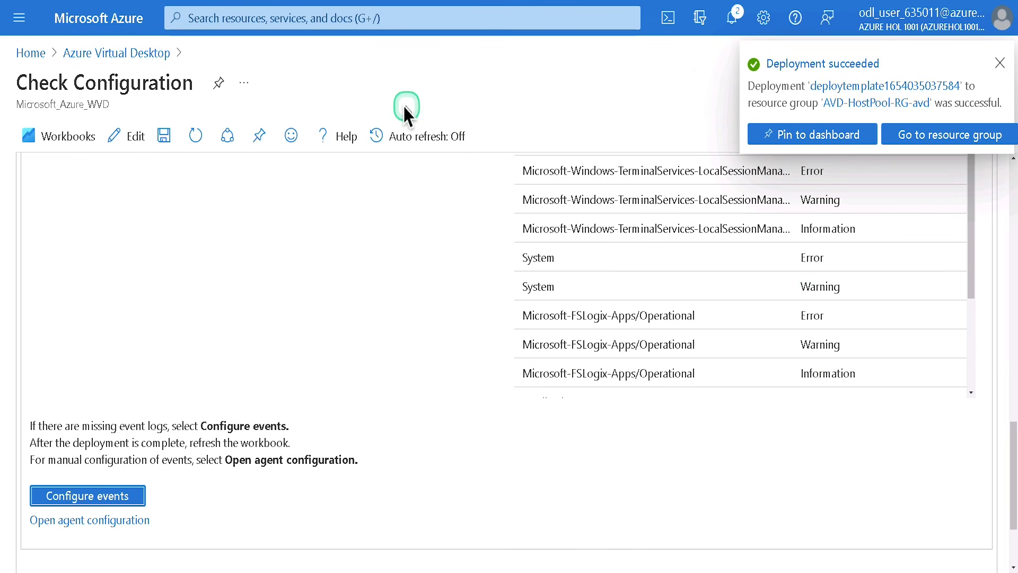
Refresh the workbook to verify no missing events are found.
{"action": "left_click", "coordinate": [192, 135]}
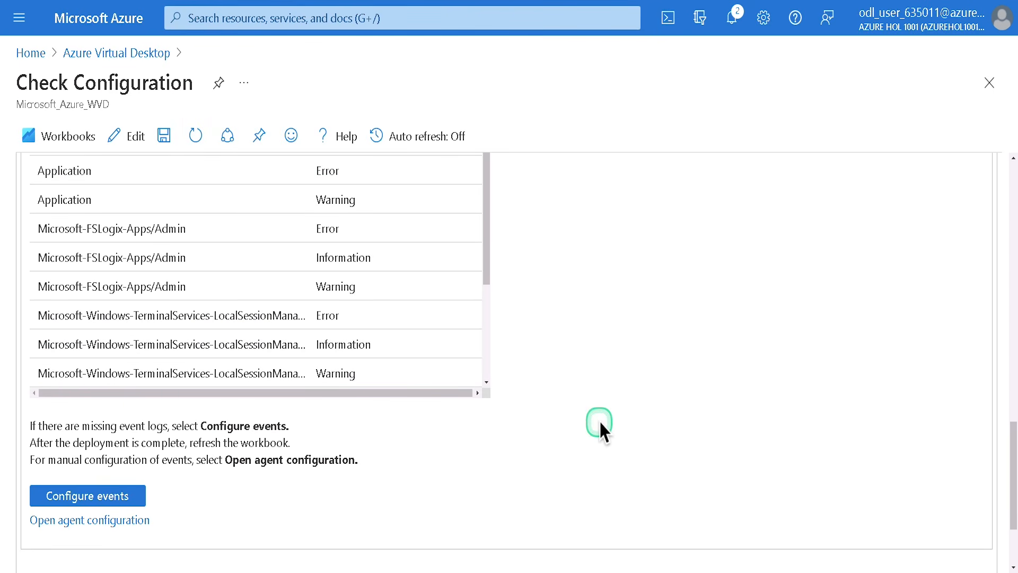
{"action": "mouse_move", "coordinate": [1013, 430]}
{"action": "left_mouse_down"}
{"action": "mouse_move", "coordinate": [1012, 410]}
{"action": "mouse_move", "coordinate": [1014, 436]}
{"action": "left_mouse_up"}
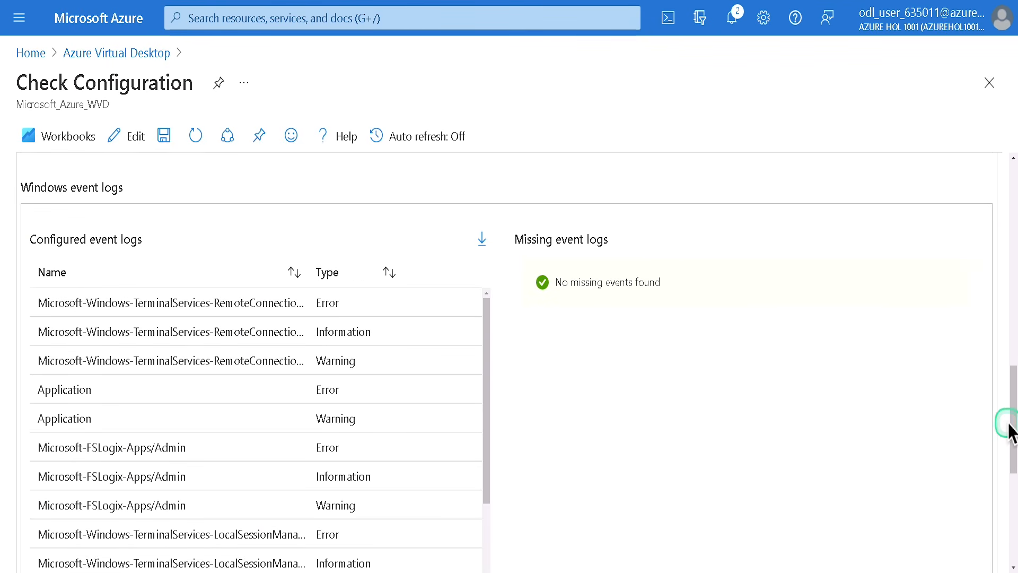
{"action": "left_click_drag", "start_coordinate": [1013, 433], "coordinate": [1013, 452]}
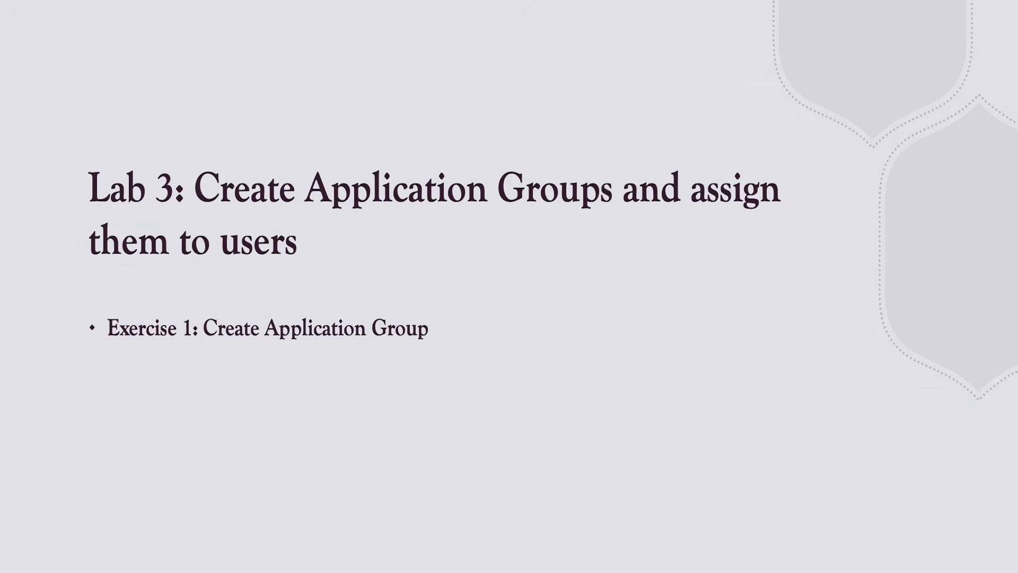
Highlight the Exercise 1 bullet on the Lab 3 slide.
{"action": "left_click_drag", "start_coordinate": [72, 296], "coordinate": [487, 366]}
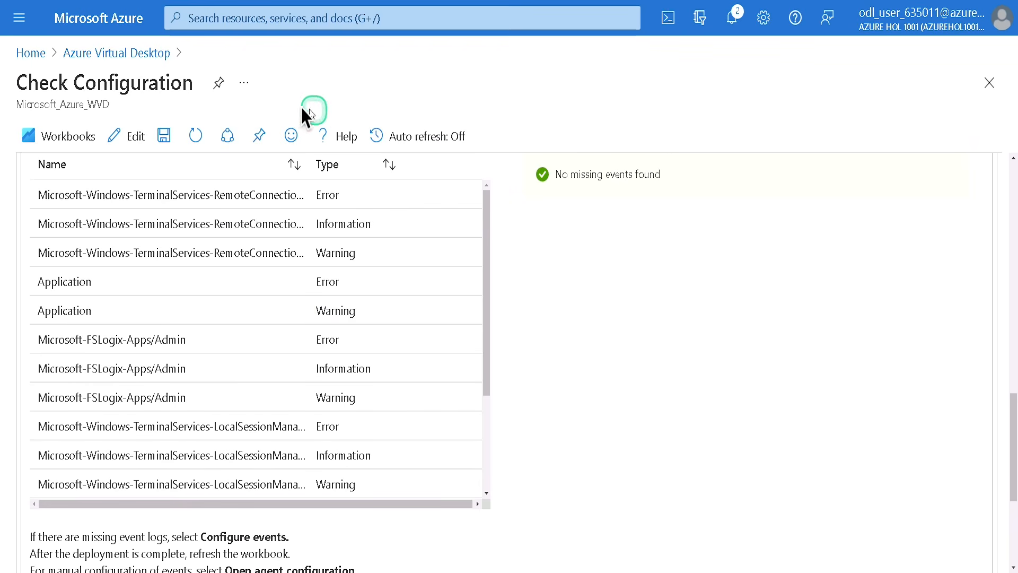
Go from portal home through Azure Virtual Desktop application groups to EB-AVD-HP-DAG's assignments.
{"action": "left_click", "coordinate": [126, 30]}
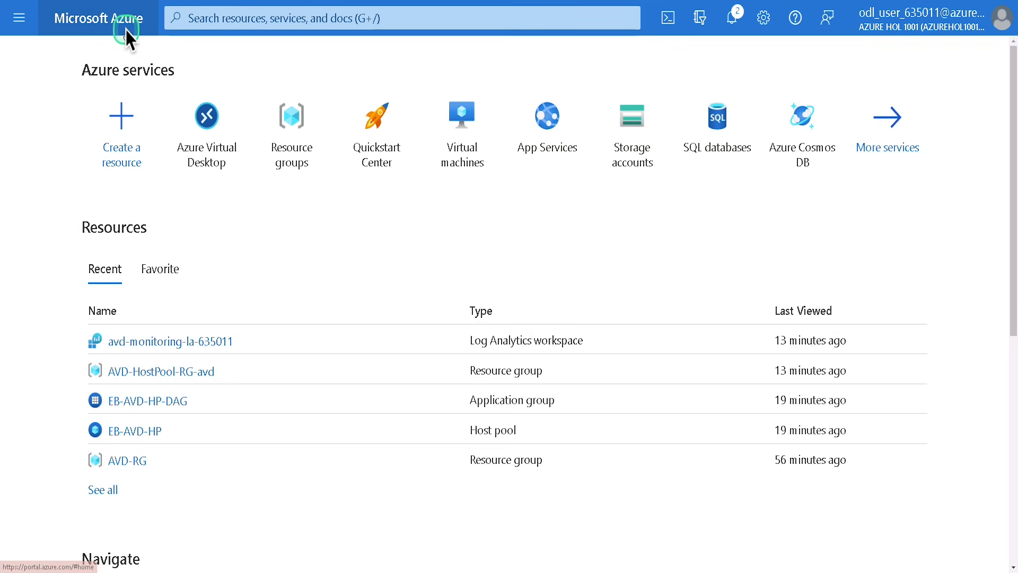
{"action": "left_click", "coordinate": [200, 123]}
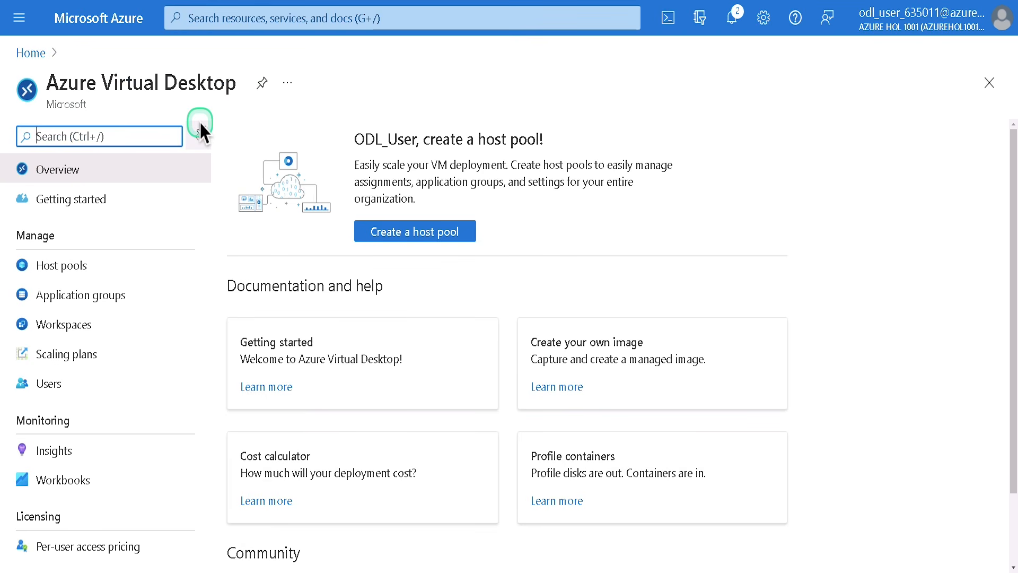
{"action": "left_click", "coordinate": [60, 282]}
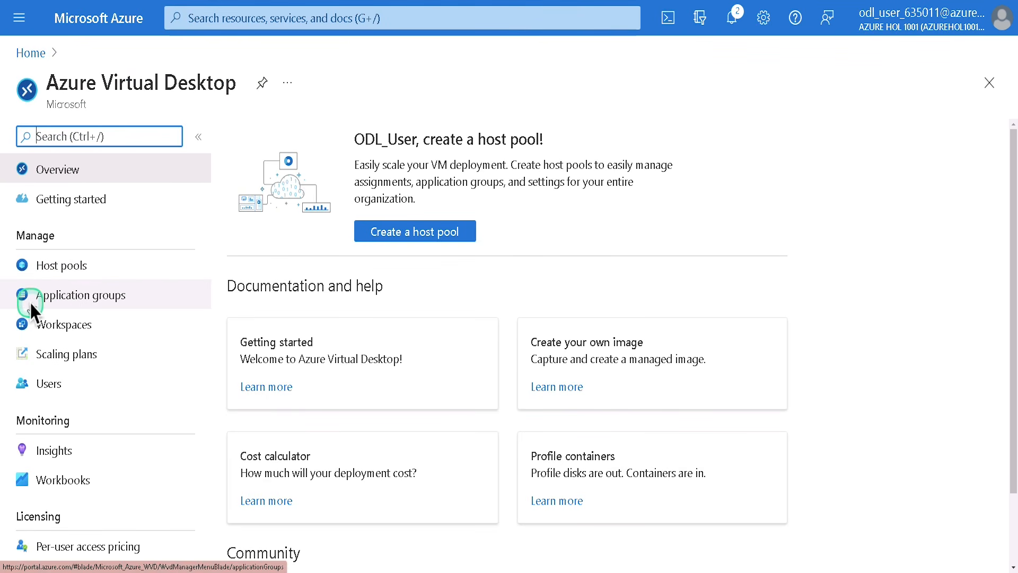
{"action": "left_click", "coordinate": [114, 298]}
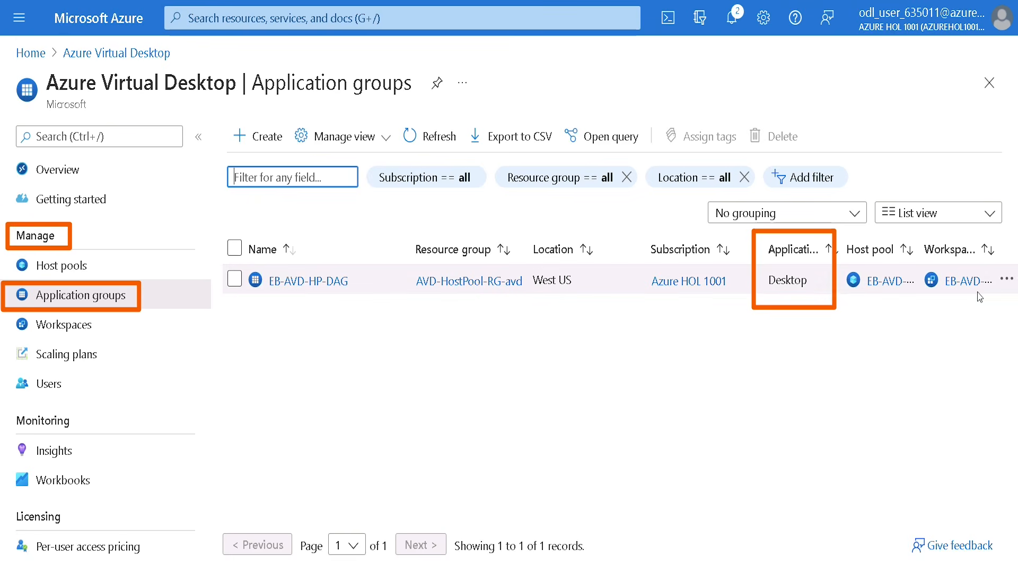
{"action": "left_click", "coordinate": [329, 279]}
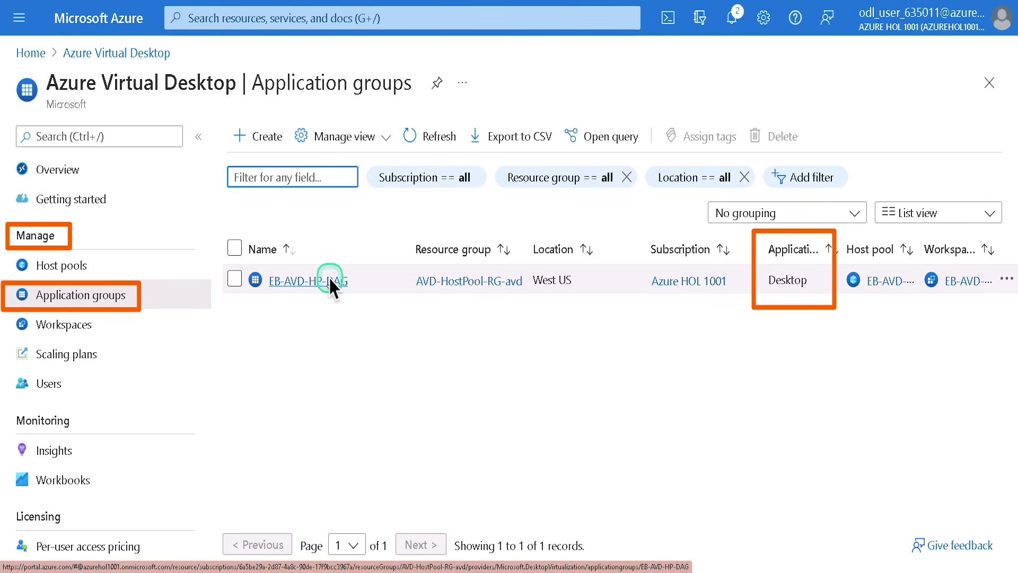
{"action": "left_click", "coordinate": [95, 489]}
Add the lab user account as an assignment on EB-AVD-HP-DAG.
{"action": "left_click", "coordinate": [228, 129]}
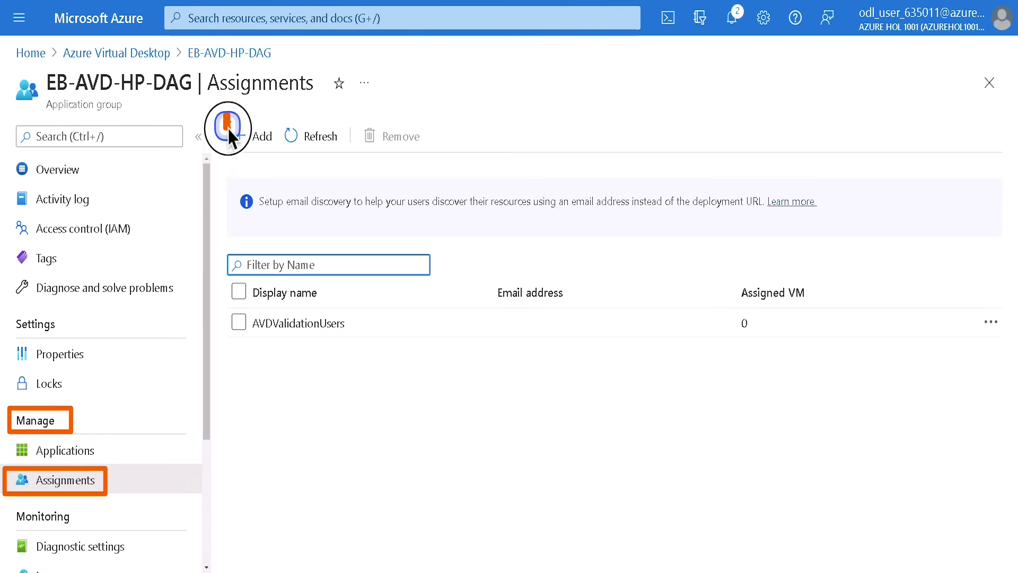
{"action": "left_click", "coordinate": [265, 144]}
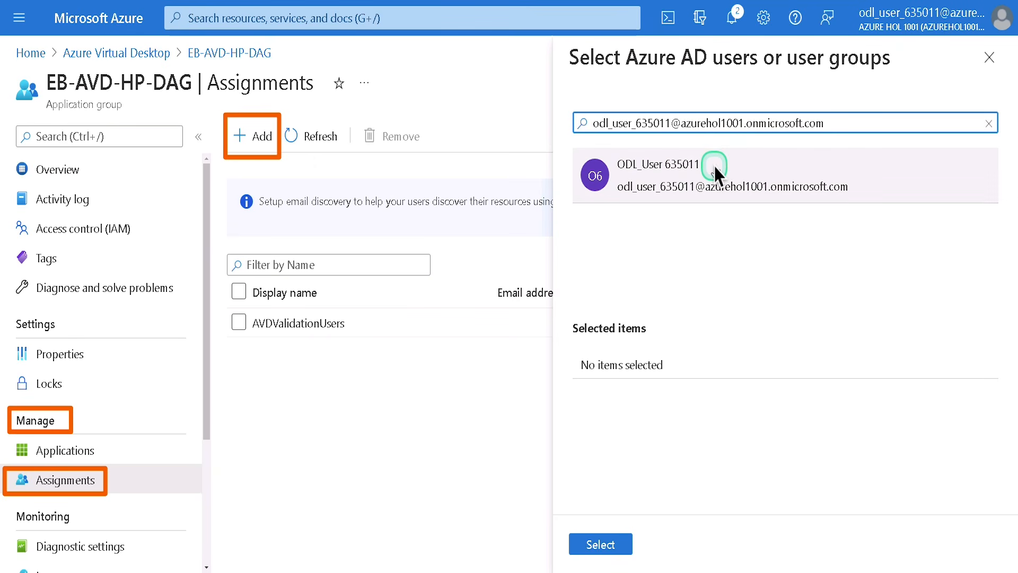
{"action": "left_click", "coordinate": [713, 175]}
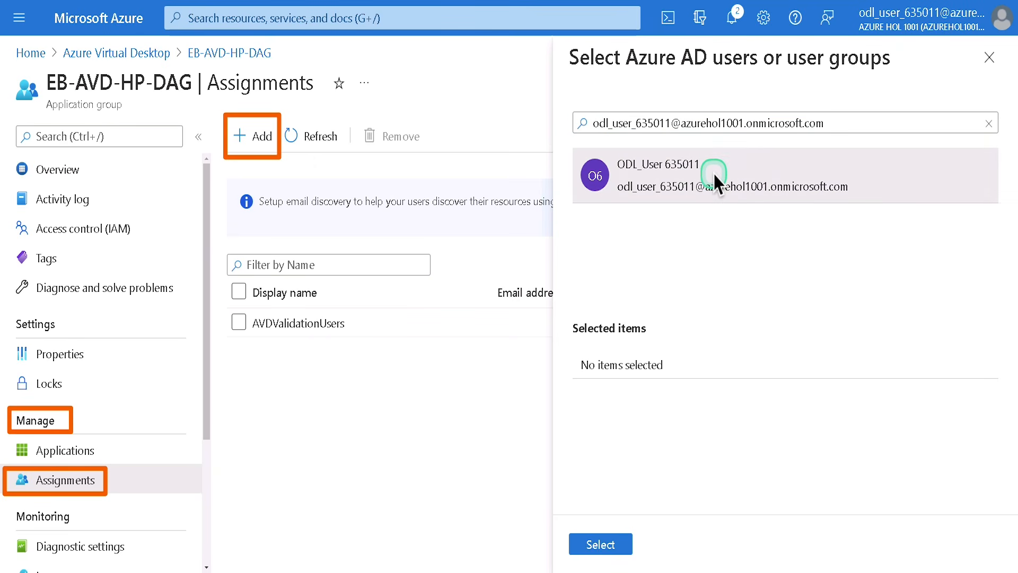
{"action": "left_click", "coordinate": [618, 546]}
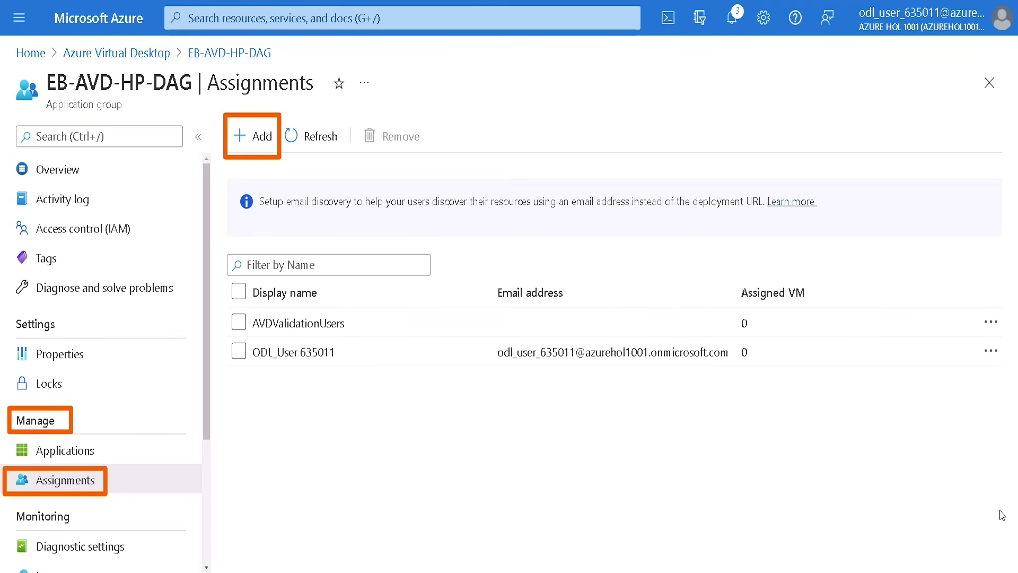
Return to the Azure Virtual Desktop application groups list.
{"action": "left_click", "coordinate": [203, 53]}
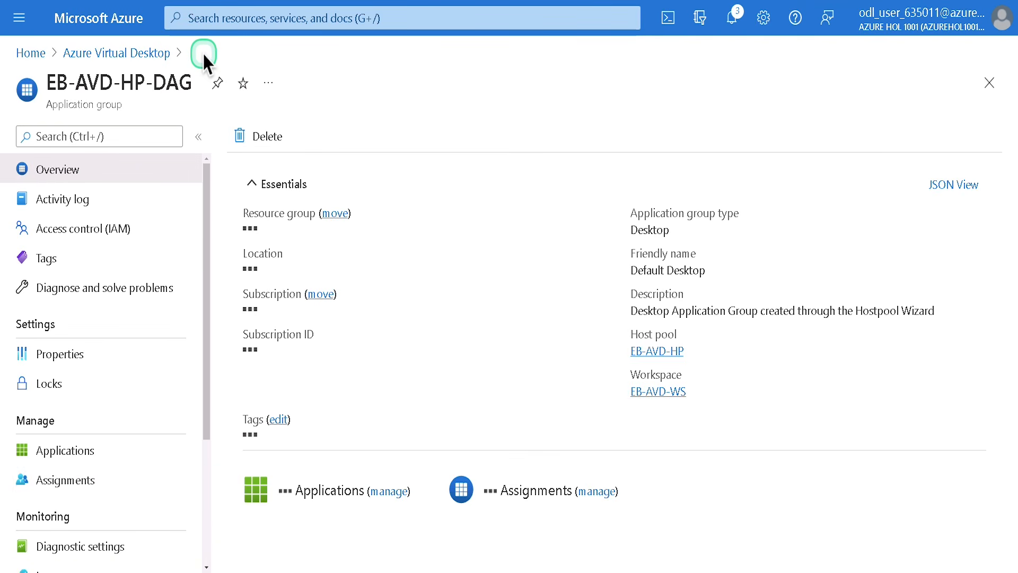
{"action": "left_click", "coordinate": [135, 53]}
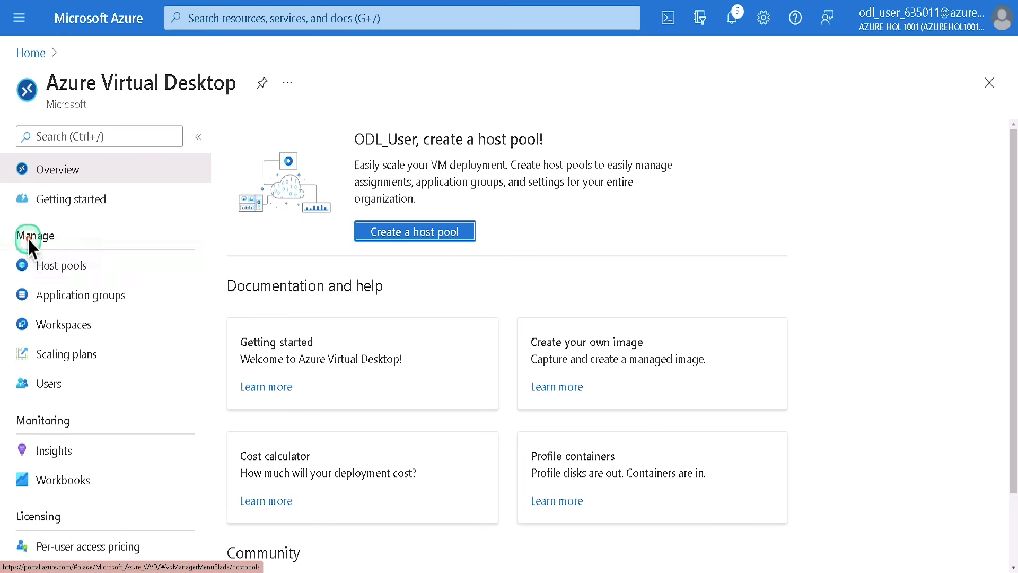
{"action": "left_click", "coordinate": [107, 298]}
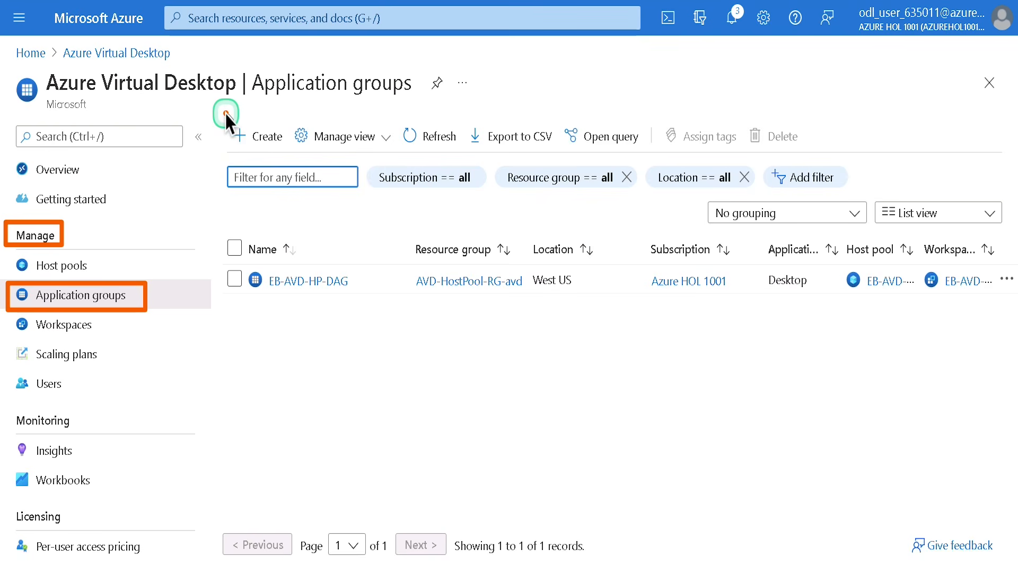
Set up RemoteApp group AVD-AG-01 in AVD-HostPool-RG-avd on host pool EB-AVD-HP.
{"action": "left_click", "coordinate": [276, 142]}
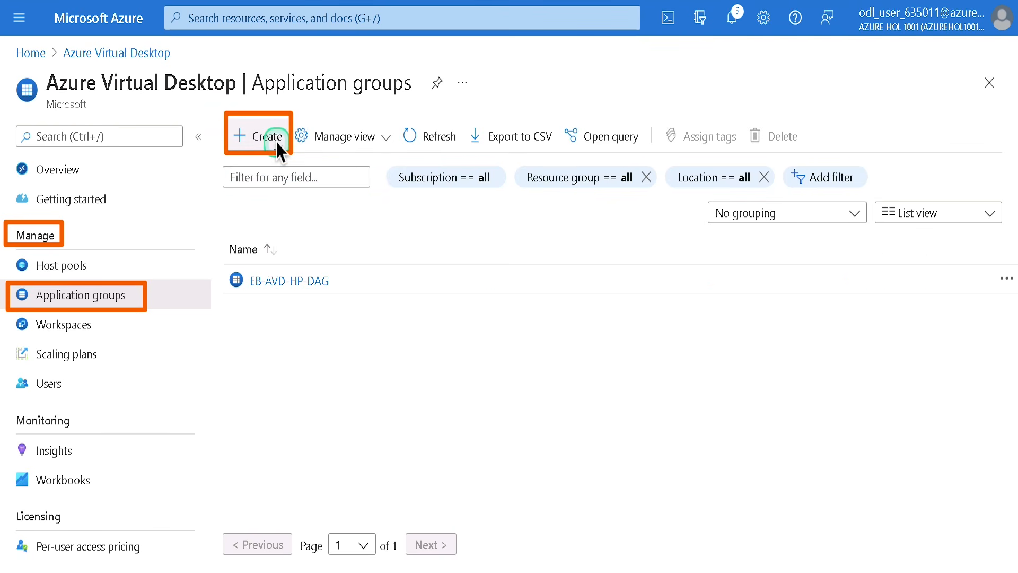
{"action": "left_click", "coordinate": [339, 245]}
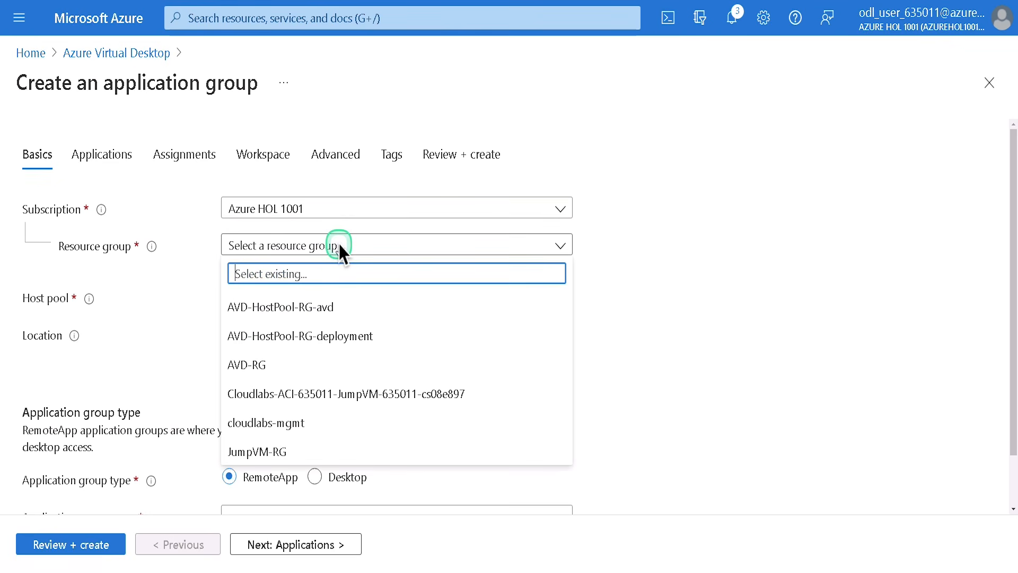
{"action": "left_click", "coordinate": [342, 309]}
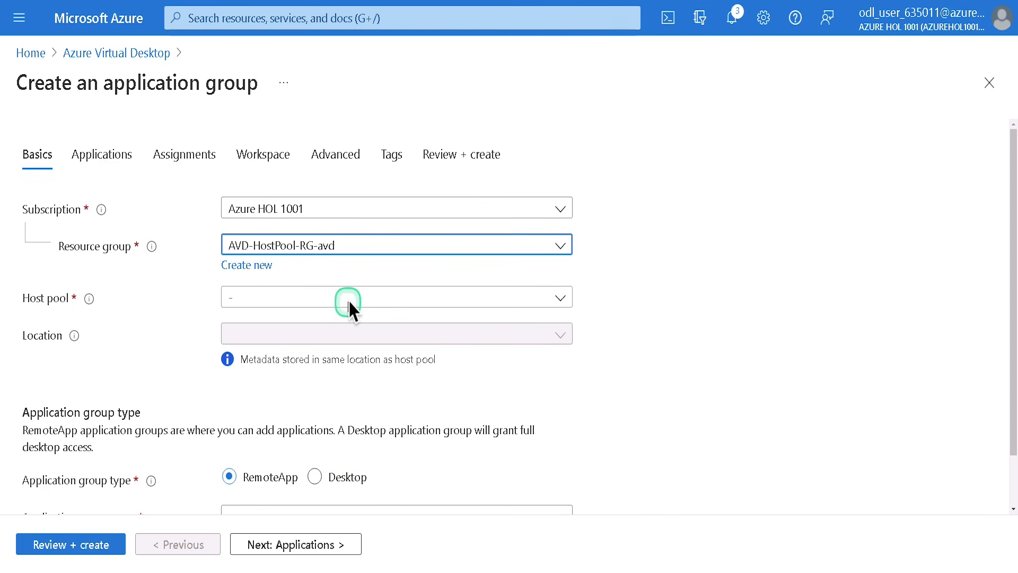
{"action": "left_click", "coordinate": [386, 302]}
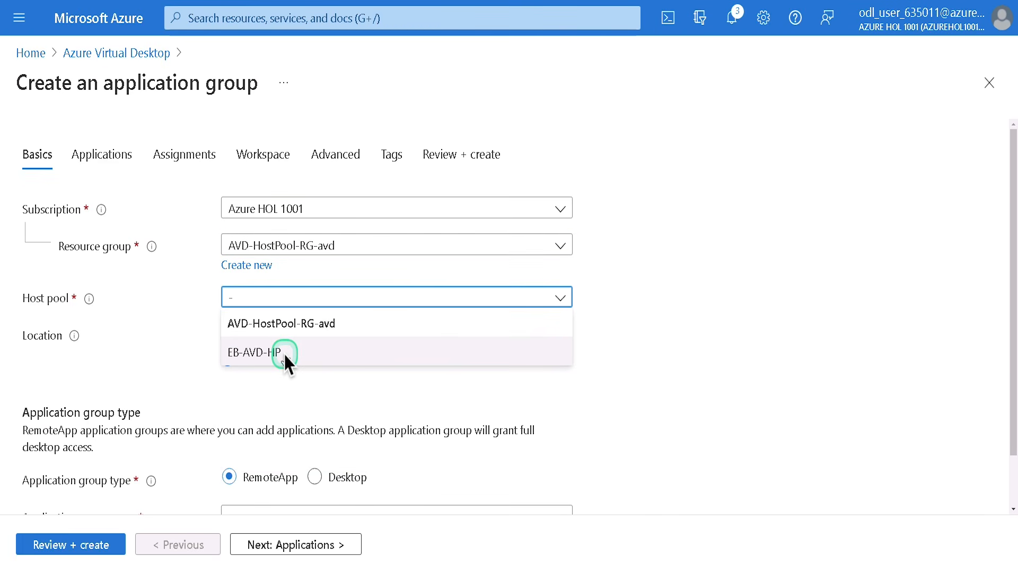
{"action": "left_click", "coordinate": [284, 353]}
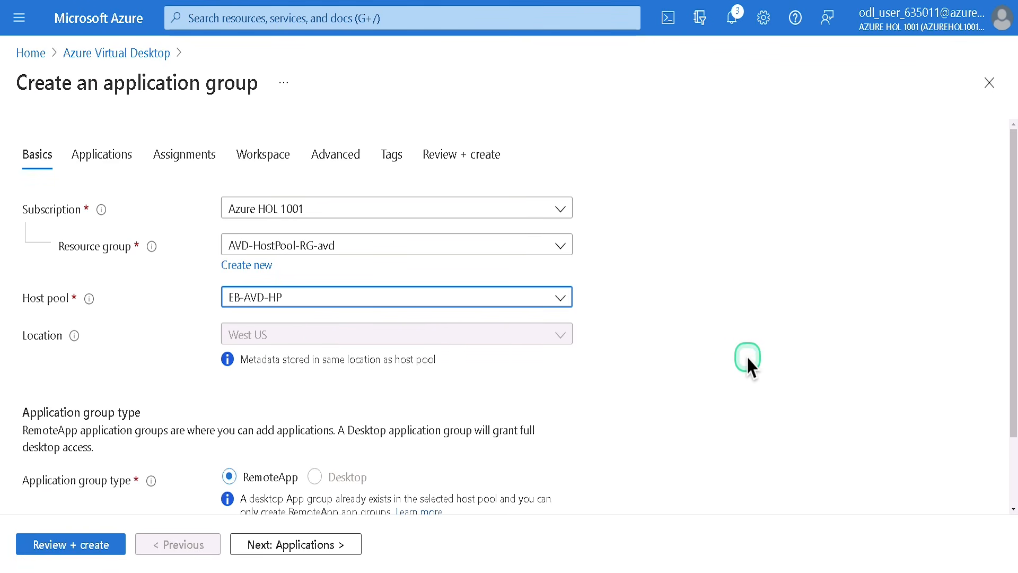
{"action": "scroll", "coordinate": [746, 355], "scroll_direction": "down", "scroll_amount": 3}
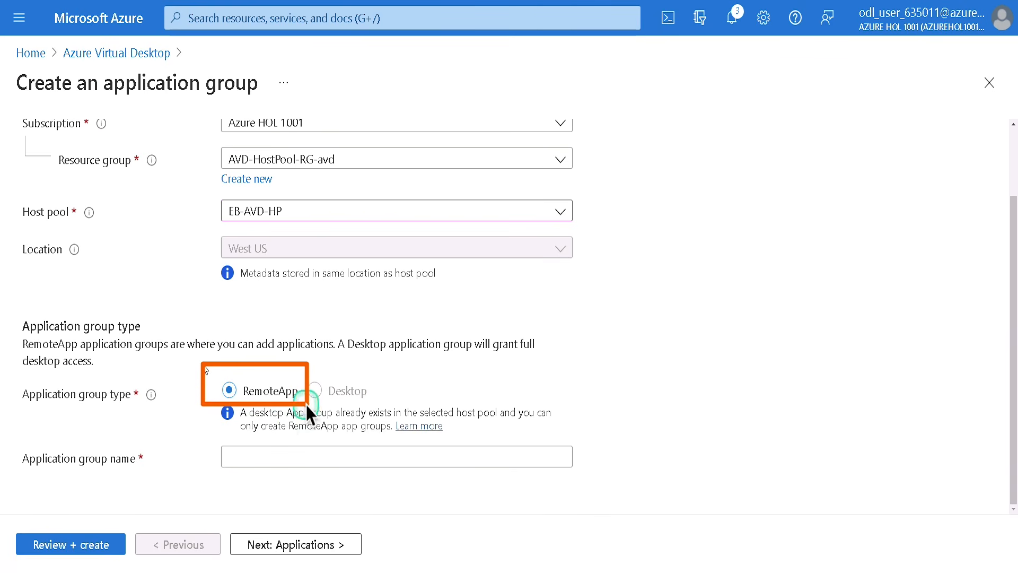
{"action": "left_click", "coordinate": [280, 457]}
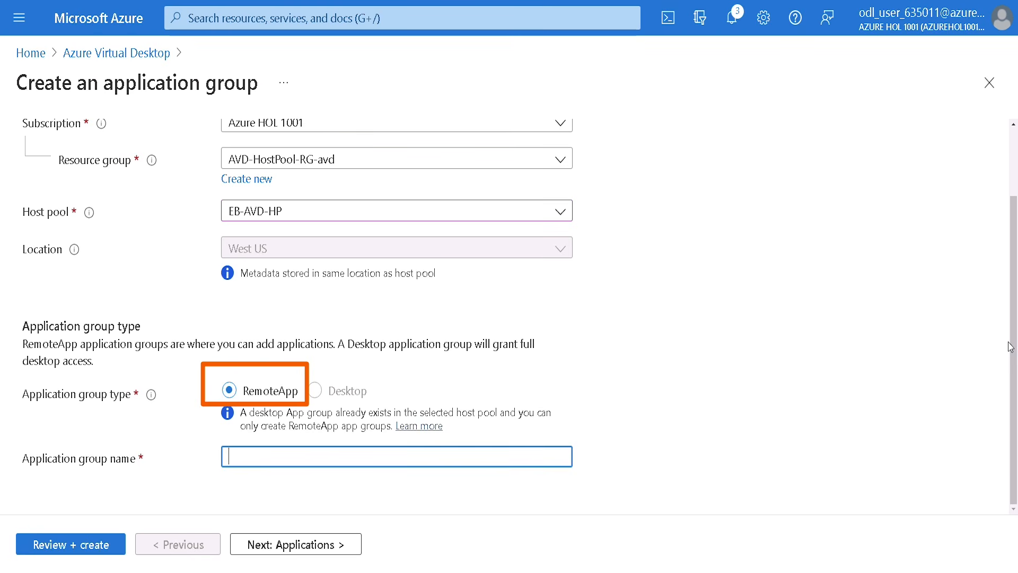
{"action": "type", "text": "AVD-AG-01"}
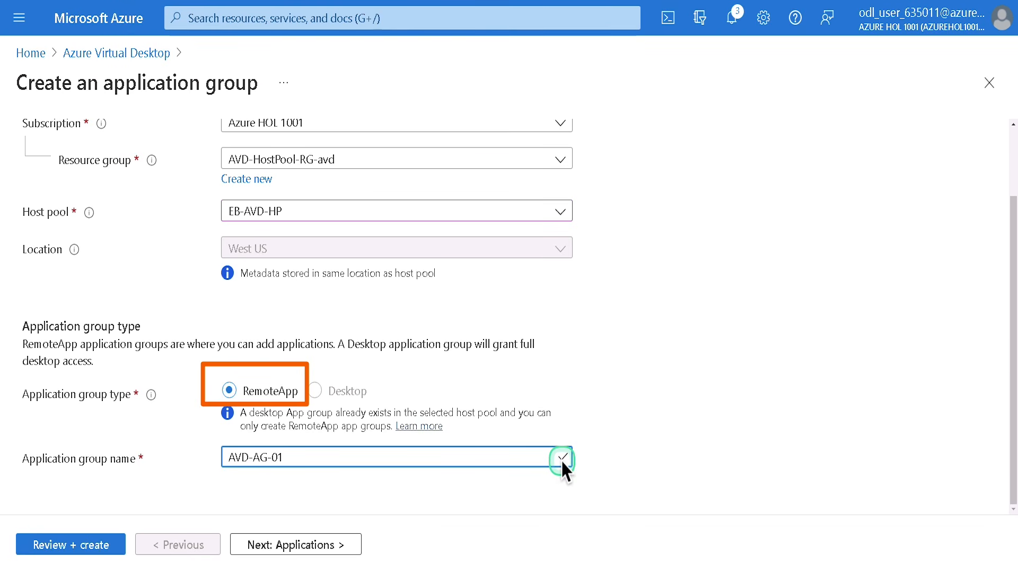
{"action": "left_click", "coordinate": [322, 544]}
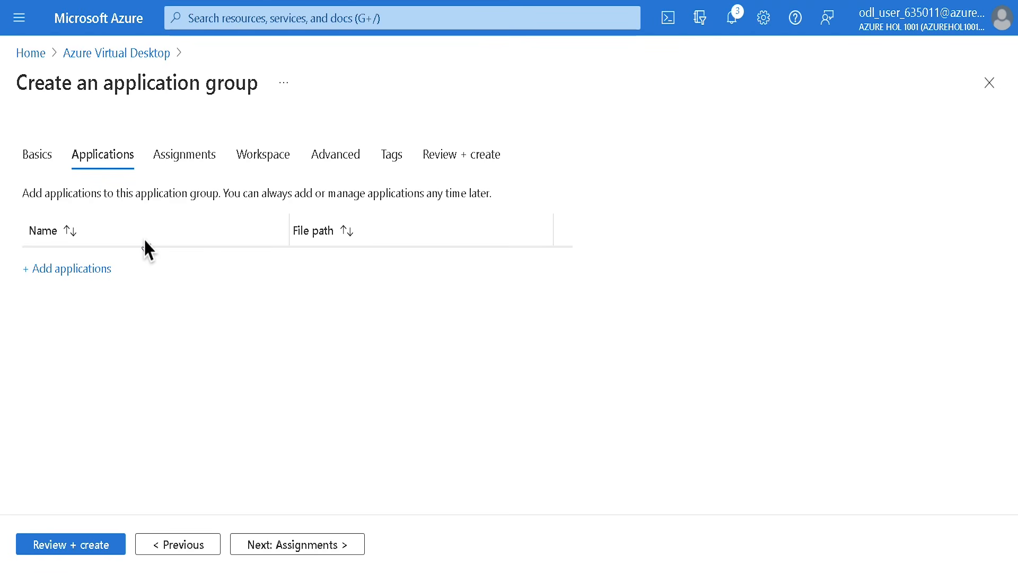
Add Excel from the Start menu as an application in the group.
{"action": "left_click", "coordinate": [89, 271]}
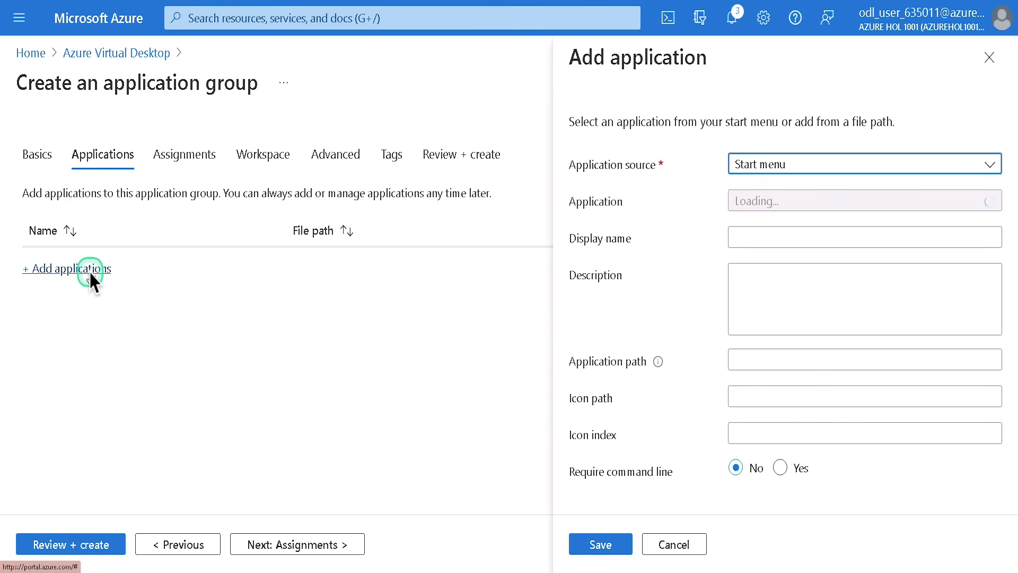
{"action": "left_click", "coordinate": [770, 165]}
{"action": "left_click", "coordinate": [788, 165]}
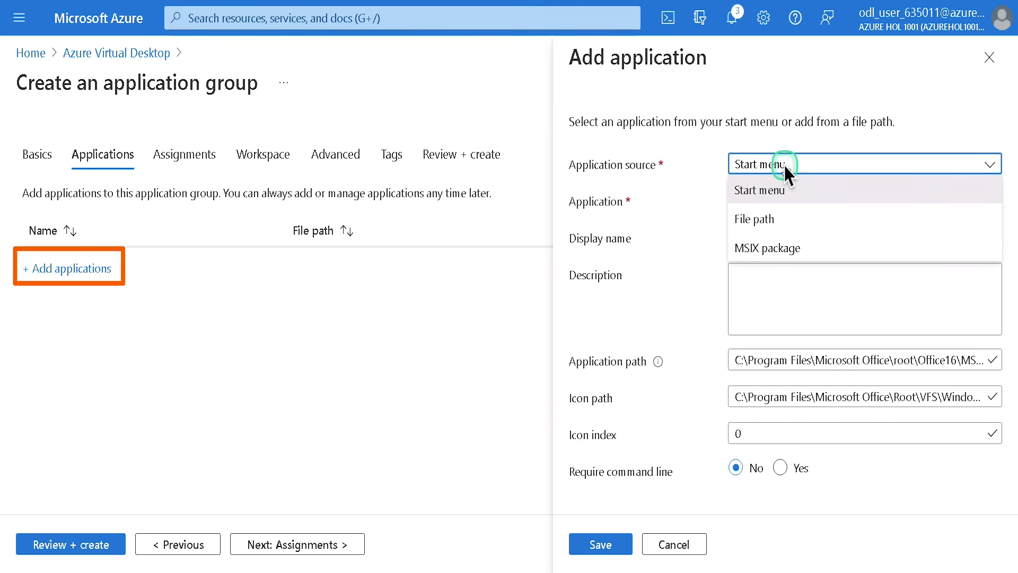
{"action": "left_click", "coordinate": [785, 166]}
{"action": "left_click", "coordinate": [772, 203]}
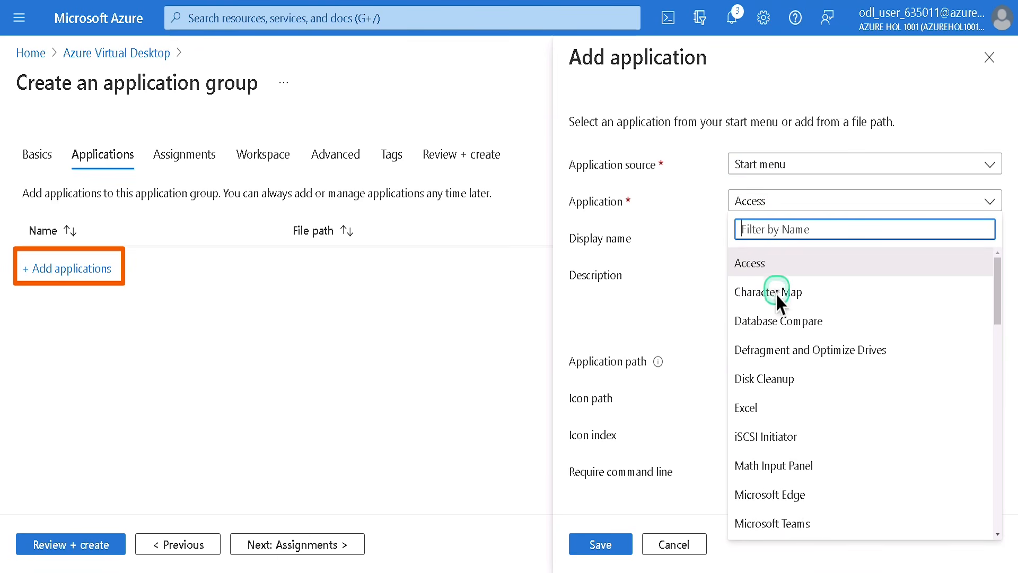
{"action": "left_click", "coordinate": [757, 413]}
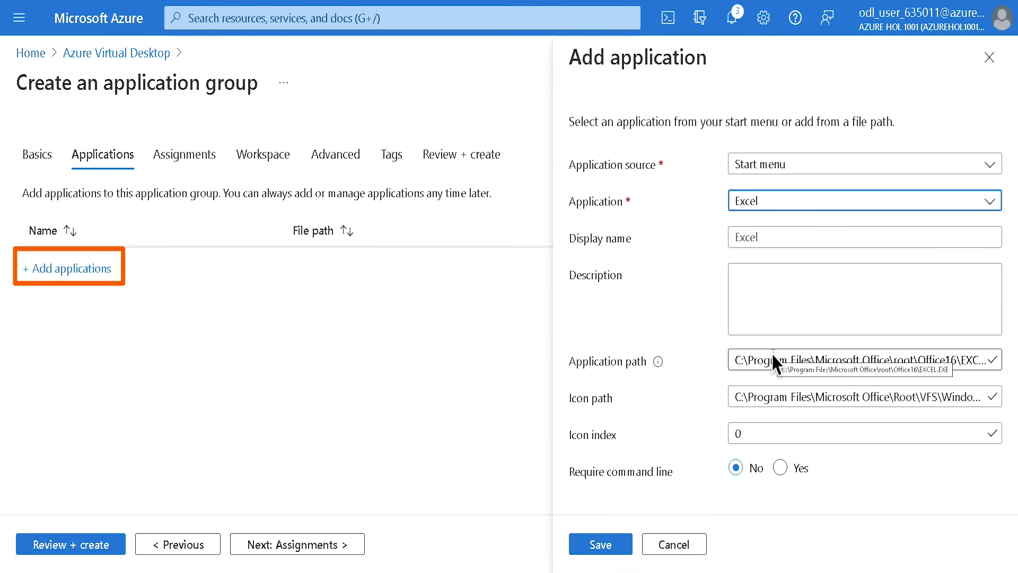
{"action": "left_click", "coordinate": [764, 236]}
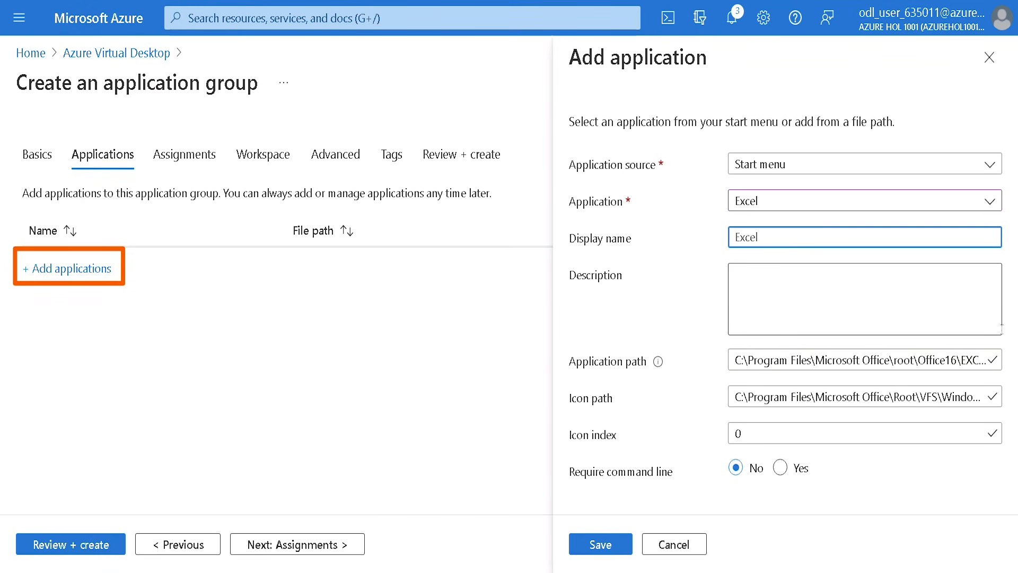
{"action": "left_click", "coordinate": [591, 543]}
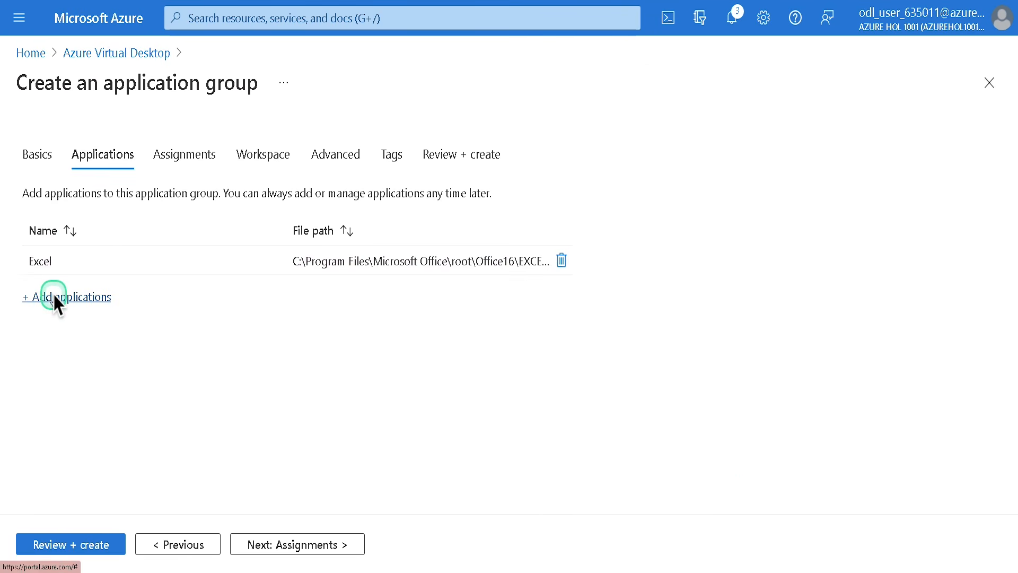
Add Word from the Start menu as a second application.
{"action": "left_click", "coordinate": [53, 297]}
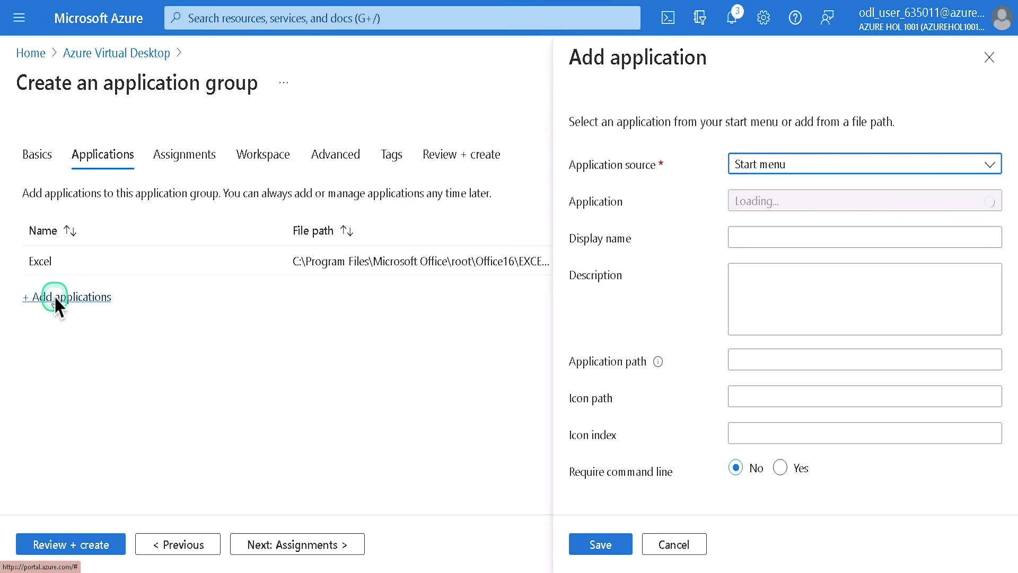
{"action": "left_click", "coordinate": [784, 200]}
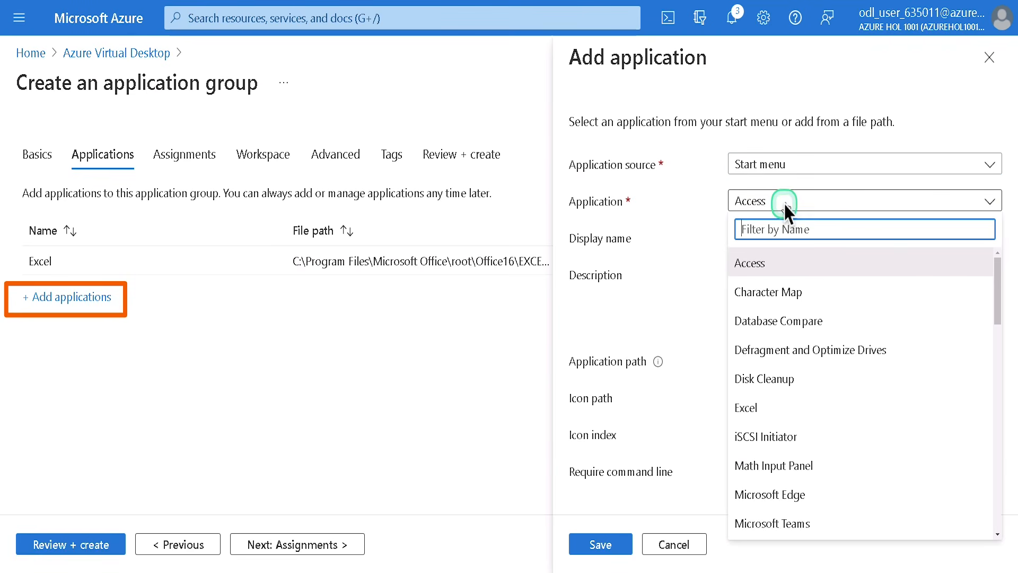
{"action": "left_click_drag", "start_coordinate": [997, 291], "coordinate": [990, 507]}
{"action": "left_click", "coordinate": [755, 499]}
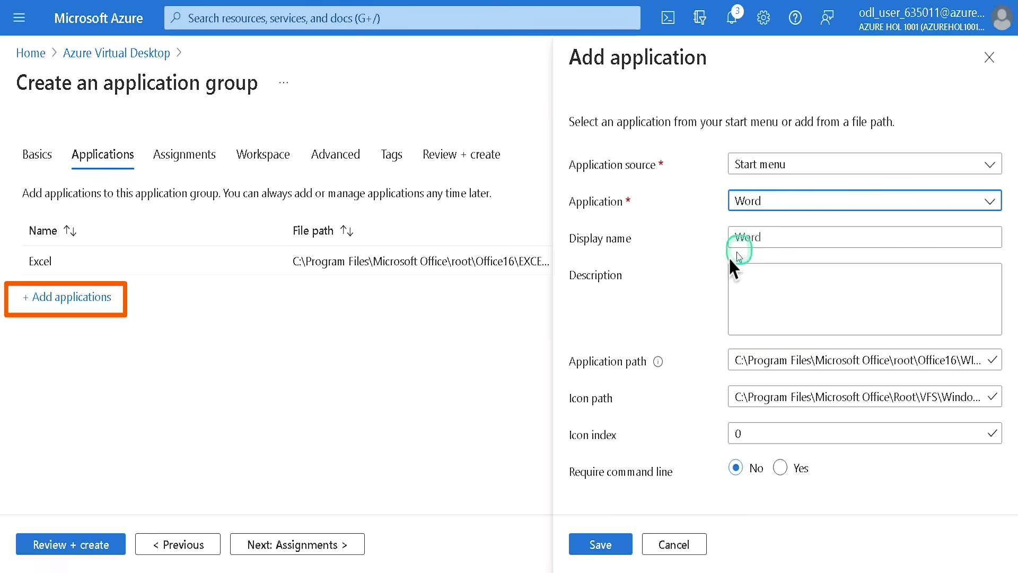
{"action": "left_click", "coordinate": [601, 546]}
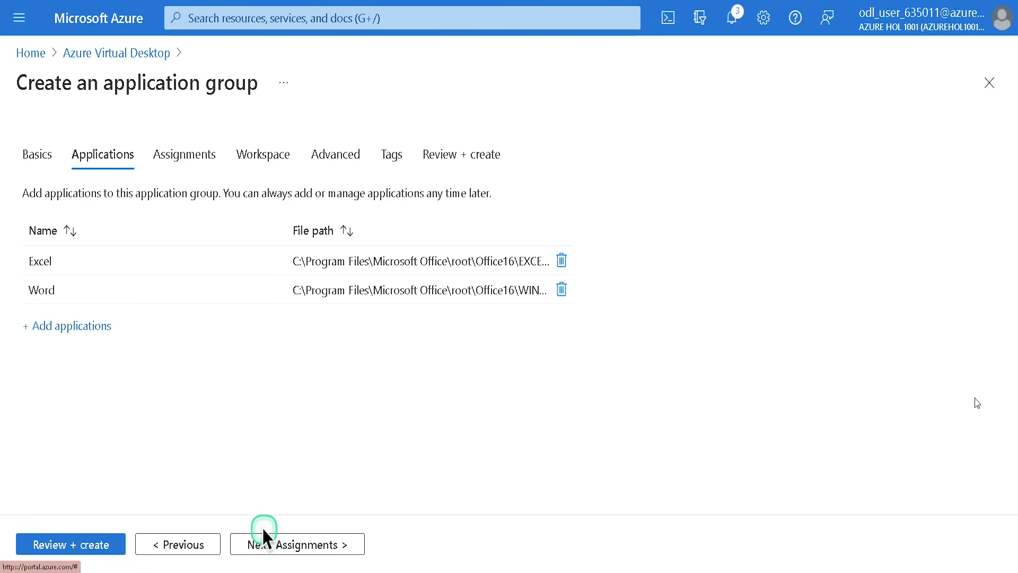
Assign the lab user to the new application group.
{"action": "left_click", "coordinate": [308, 546]}
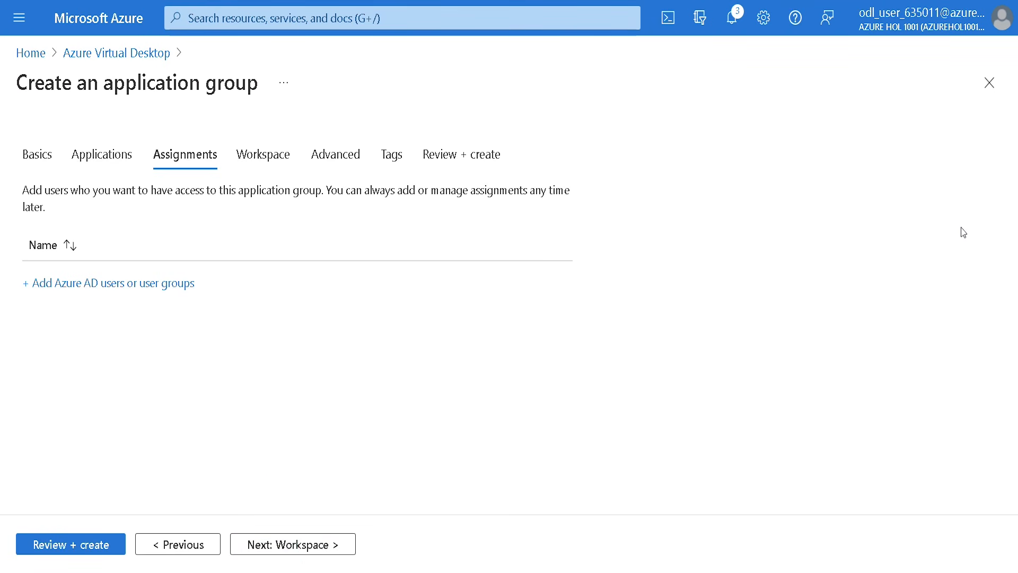
{"action": "left_click", "coordinate": [90, 286]}
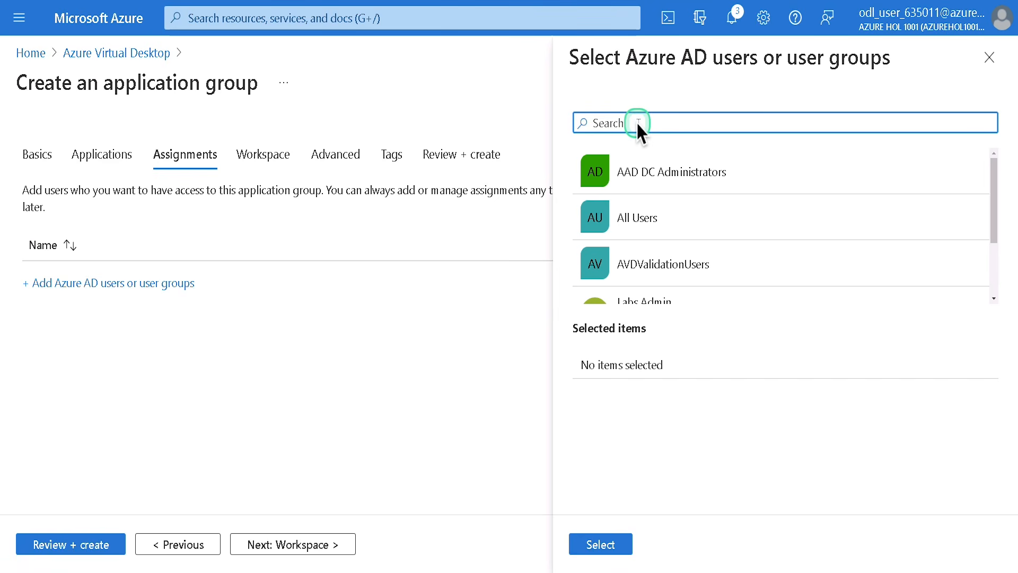
{"action": "key", "text": "ctrl+v"}
{"action": "left_click", "coordinate": [673, 194]}
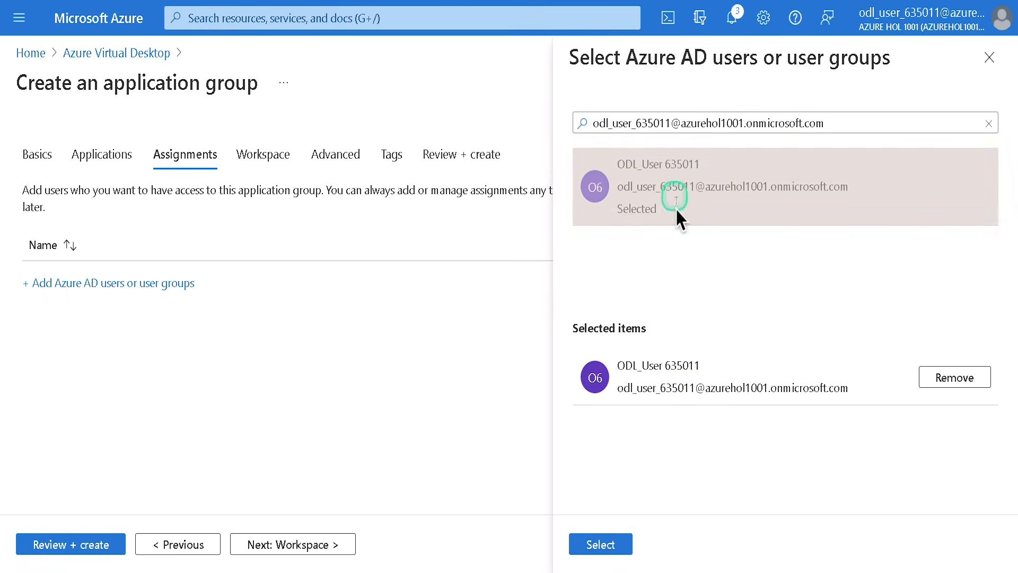
{"action": "left_click", "coordinate": [616, 546]}
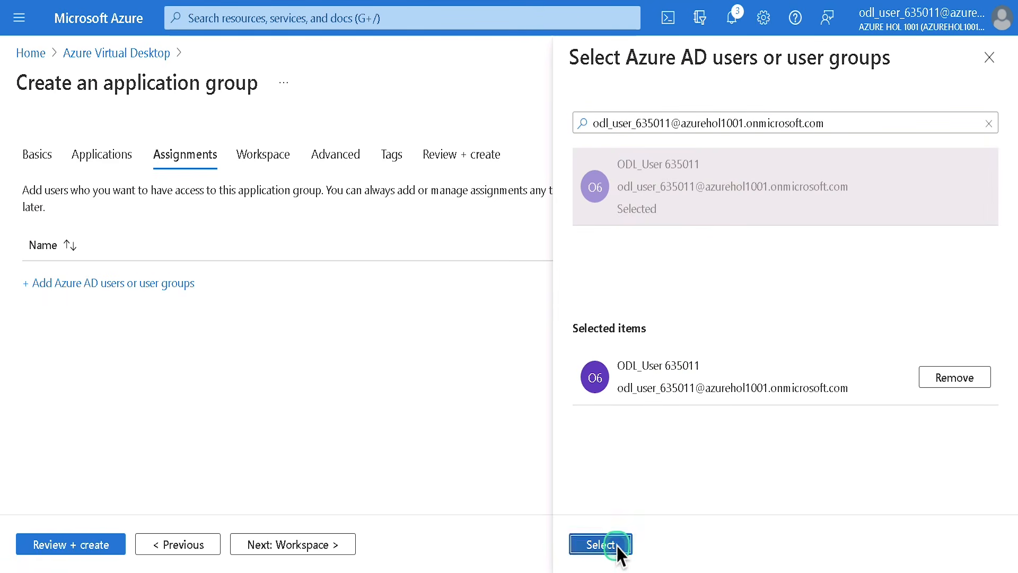
Register the application group to workspace EB-AVD-WS and continue to Advanced settings.
{"action": "left_click", "coordinate": [272, 544]}
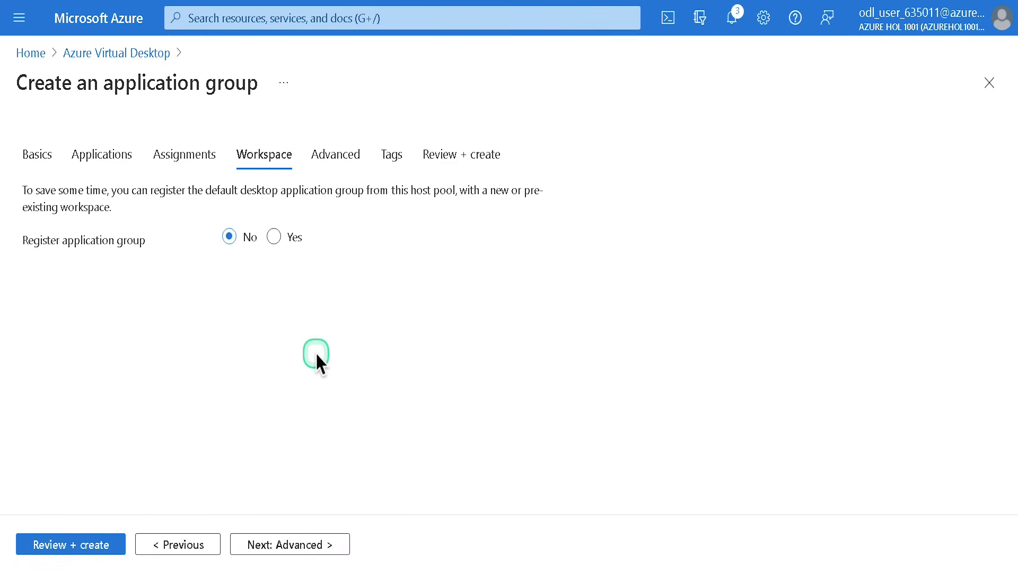
{"action": "left_click", "coordinate": [273, 236]}
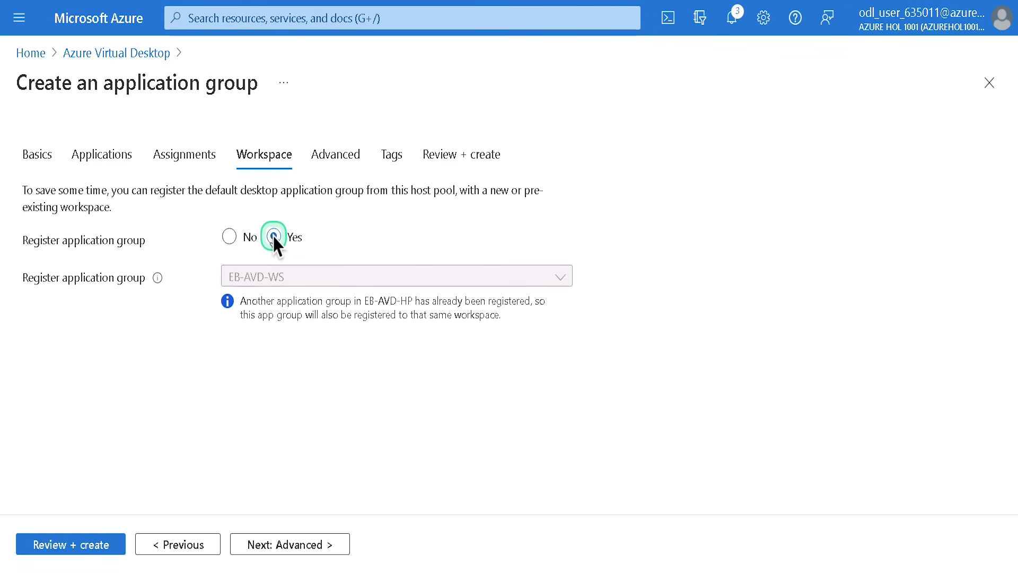
{"action": "left_click", "coordinate": [276, 277]}
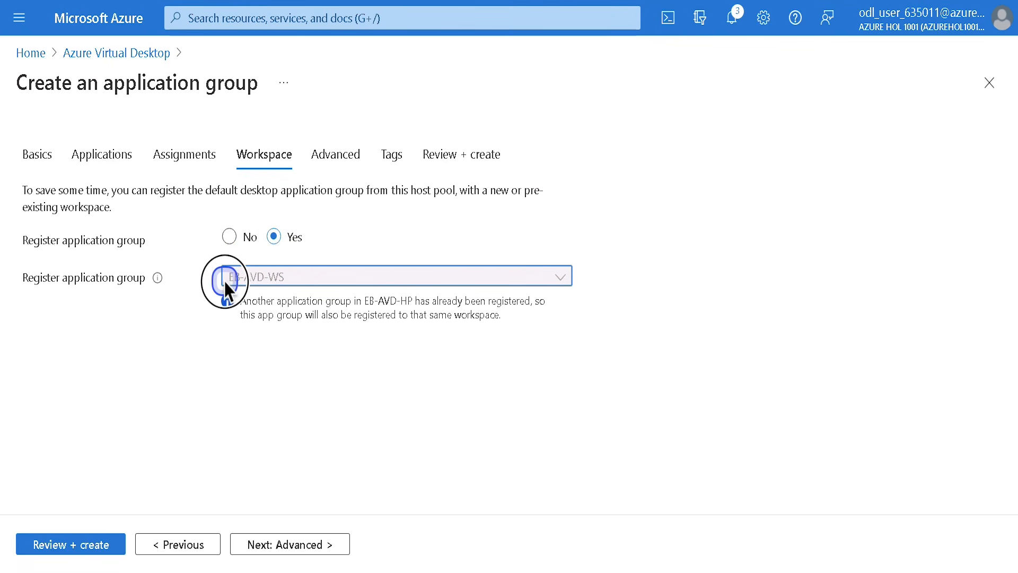
{"action": "left_click", "coordinate": [305, 545]}
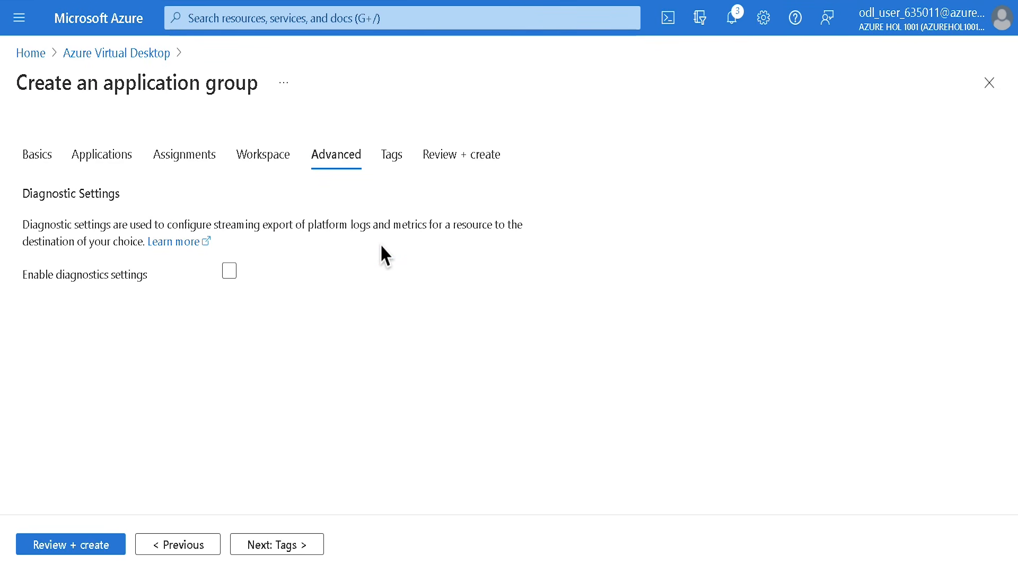
Review and create the AVD-AG-01 application group.
{"action": "left_click", "coordinate": [93, 546]}
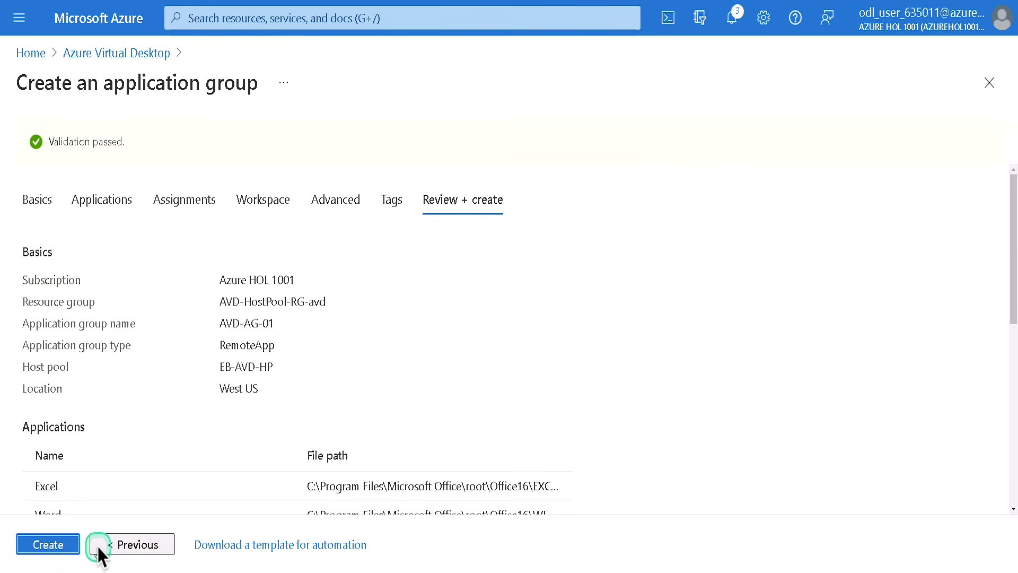
{"action": "left_click", "coordinate": [69, 547]}
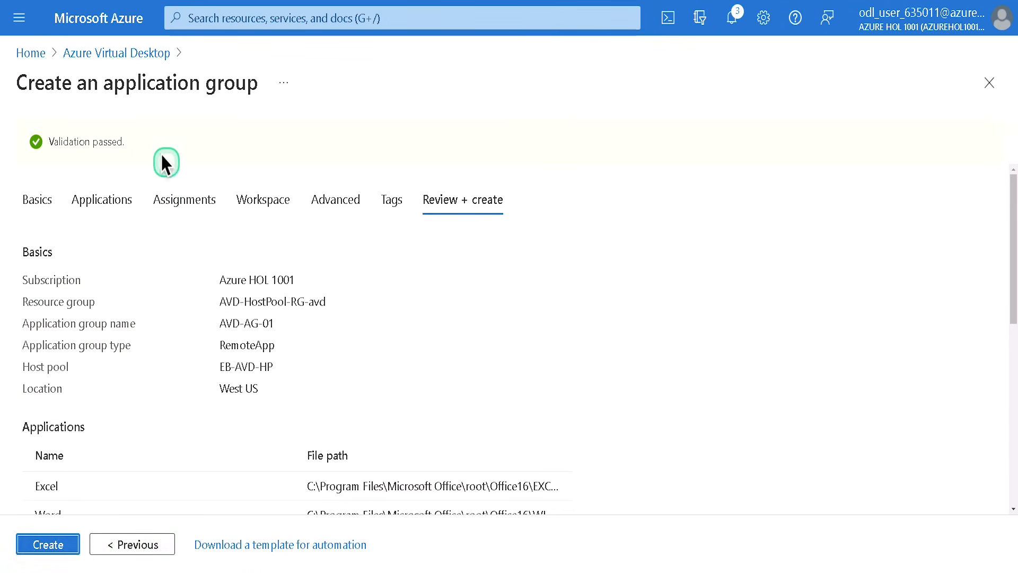
{"action": "left_click", "coordinate": [61, 546]}
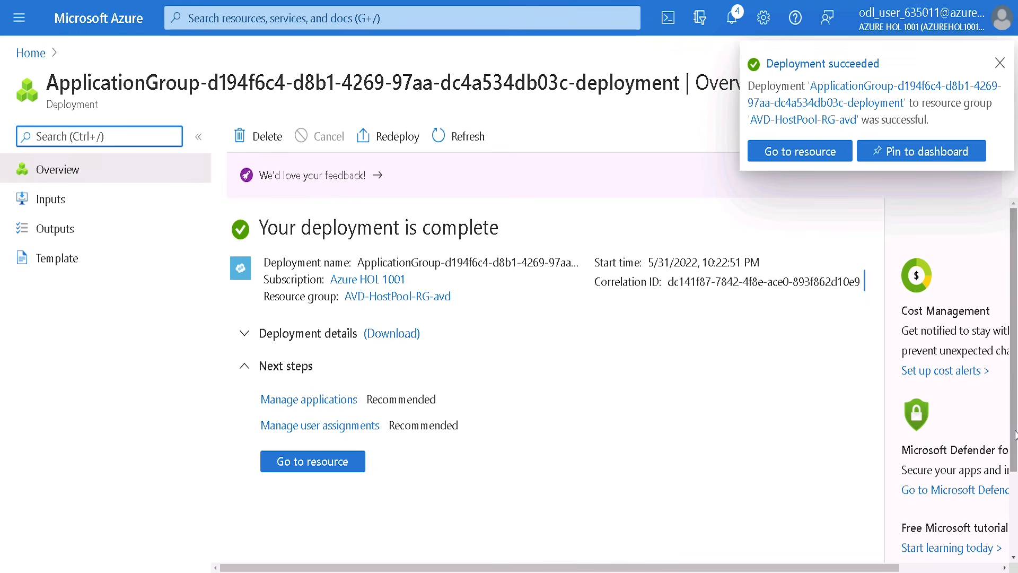
Check AVD-AG-01's published Excel and Word applications and its user assignment.
{"action": "left_click", "coordinate": [314, 460]}
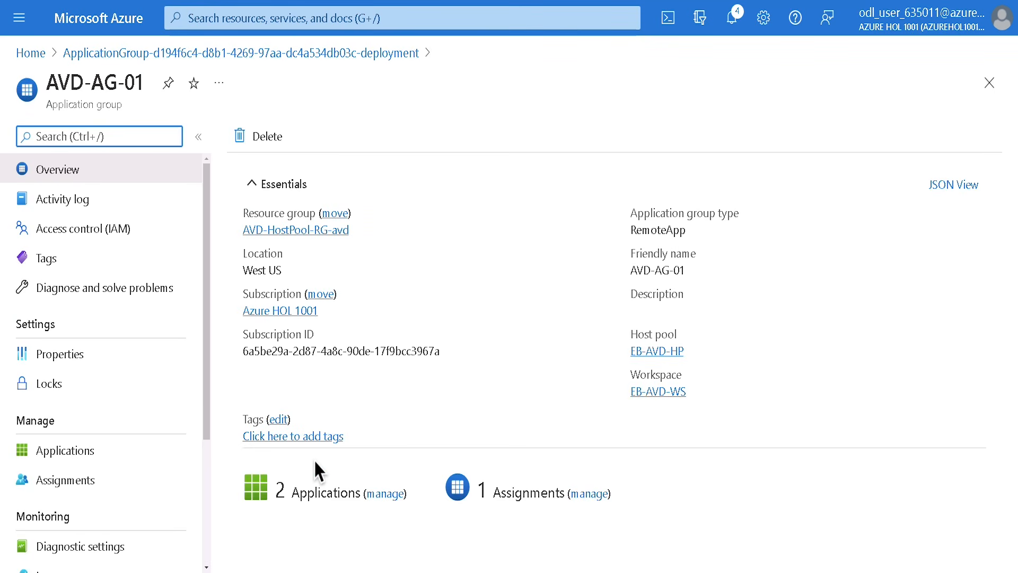
{"action": "left_click", "coordinate": [80, 452]}
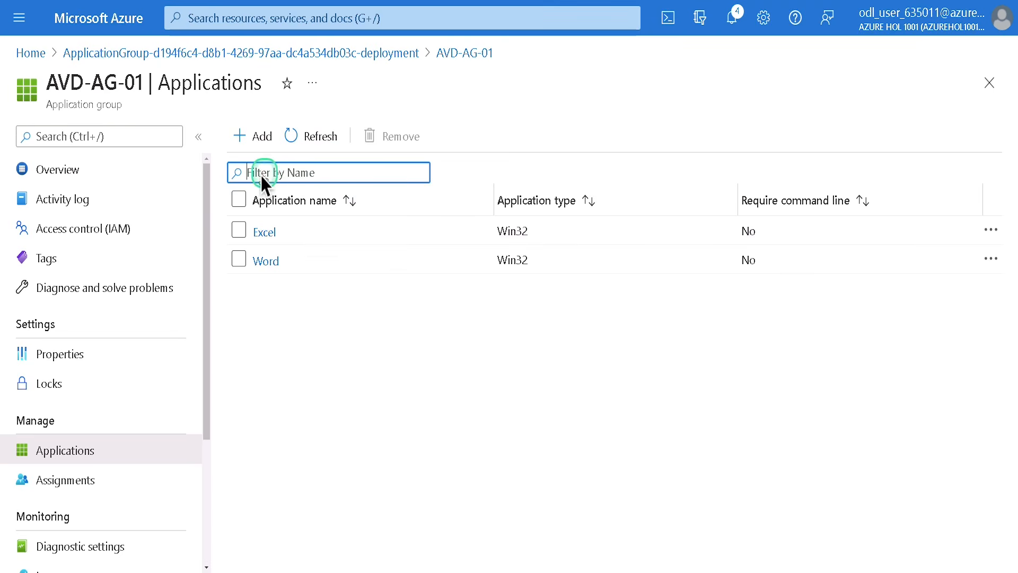
{"action": "left_click", "coordinate": [71, 484]}
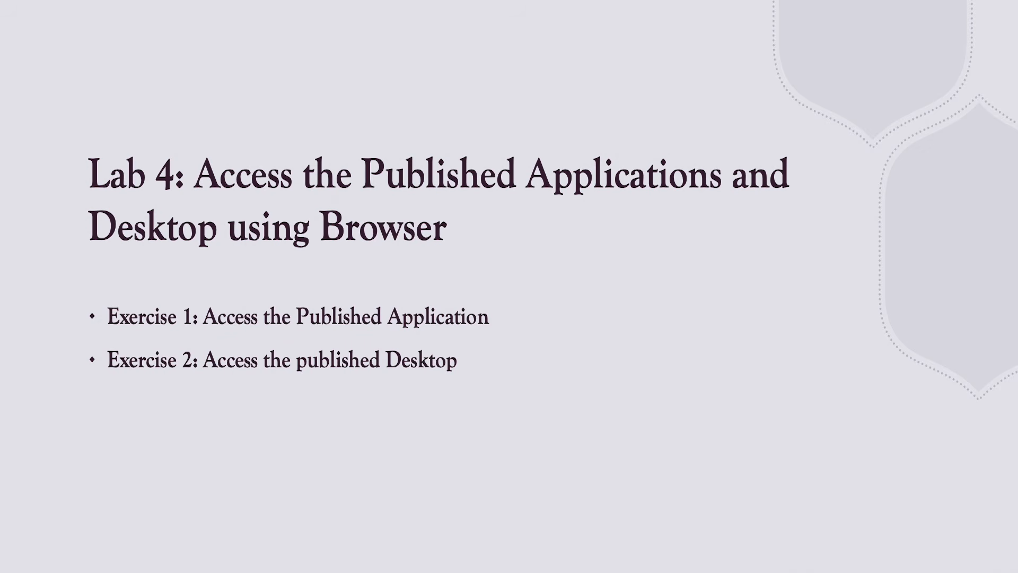
Highlight the Lab 4 slide content, then open a new browser tab.
{"action": "left_click_drag", "start_coordinate": [73, 294], "coordinate": [518, 340]}
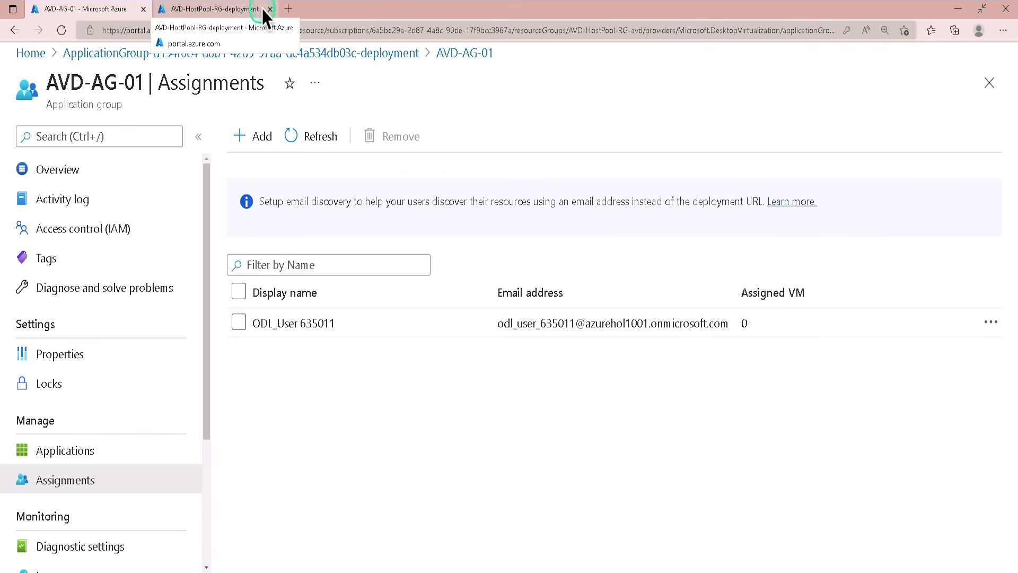
{"action": "left_click", "coordinate": [289, 9]}
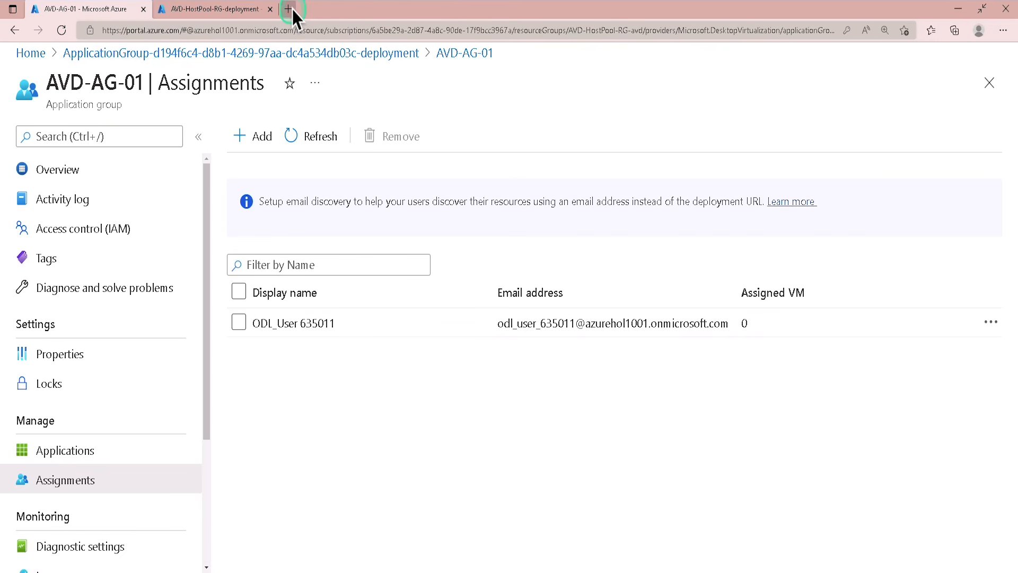
Load the web client at aka.ms/wvdarmweb, verify the signed-in account, and select Word.
{"action": "left_click", "coordinate": [280, 30]}
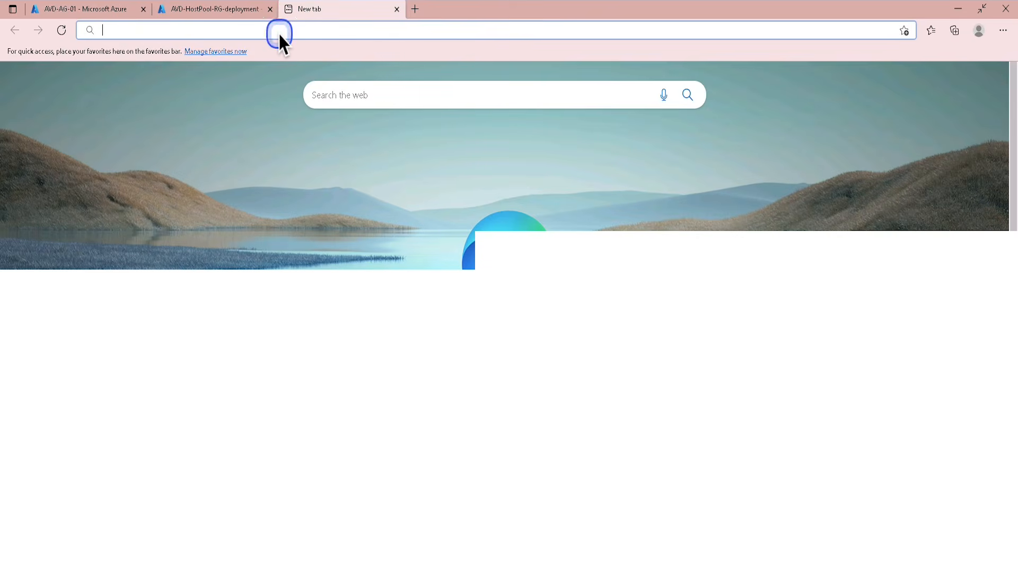
{"action": "key", "text": "ctrl+v"}
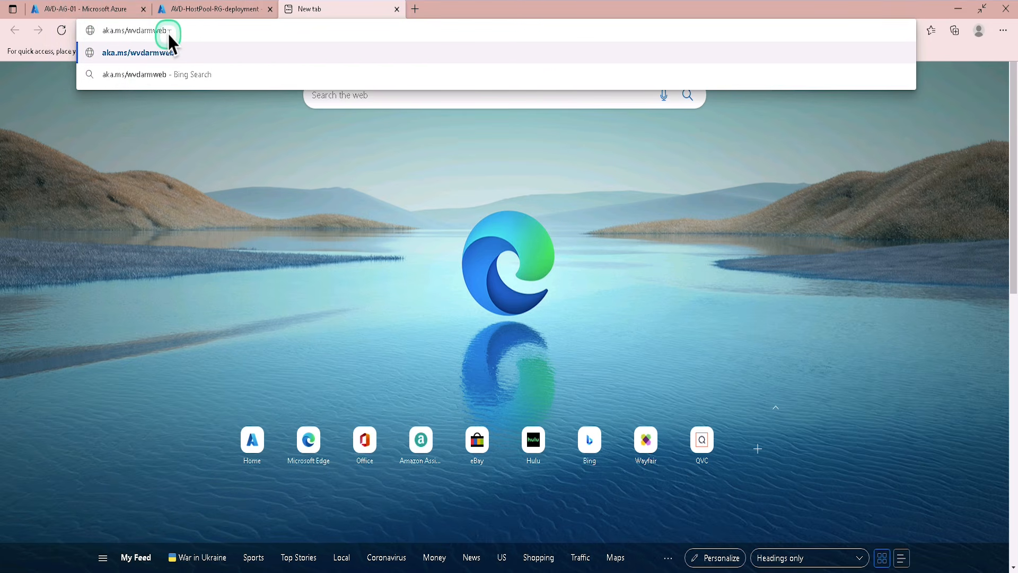
{"action": "key", "text": "Return"}
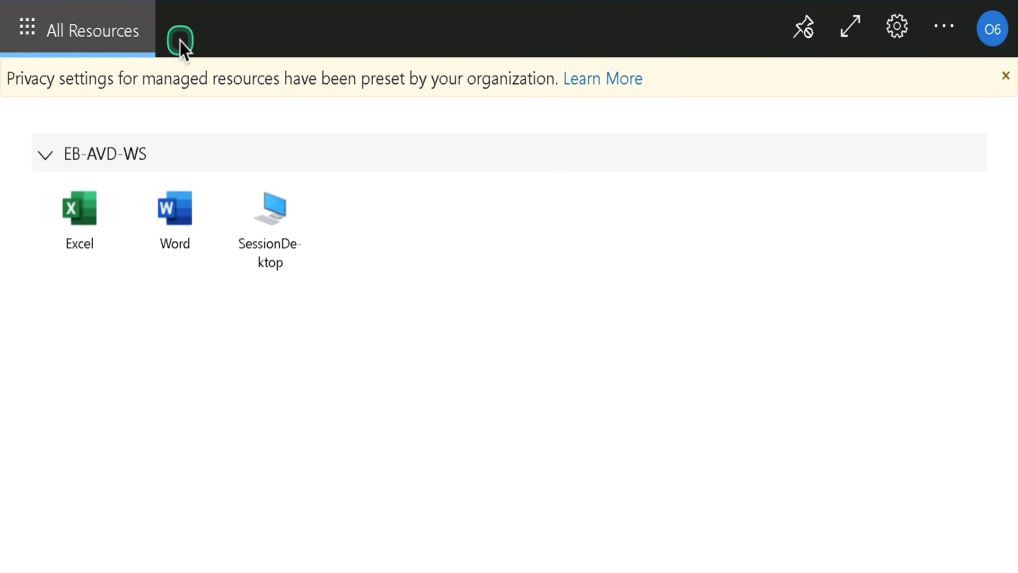
{"action": "left_click", "coordinate": [997, 33]}
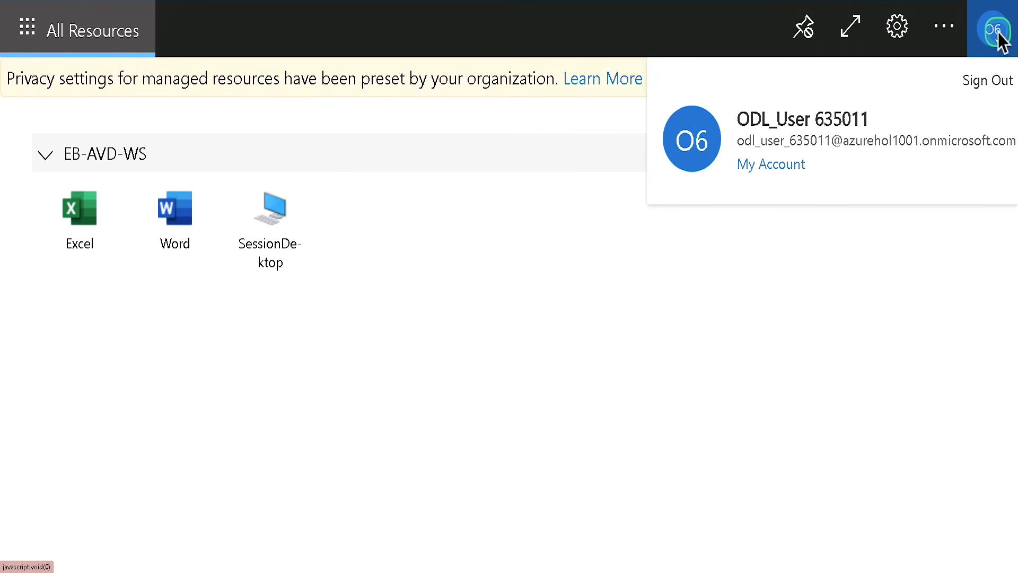
{"action": "left_click", "coordinate": [998, 33]}
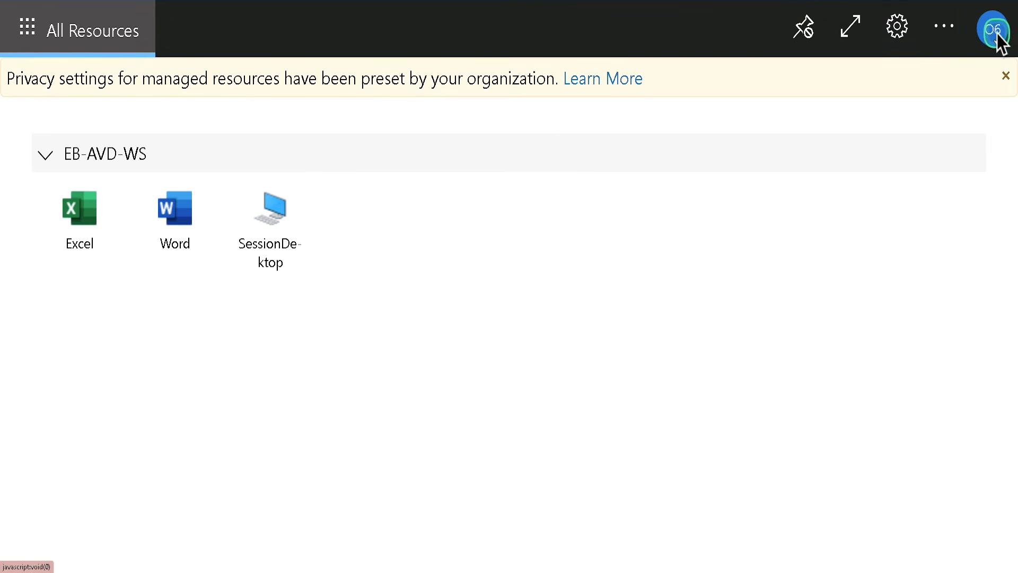
{"action": "left_click", "coordinate": [162, 243]}
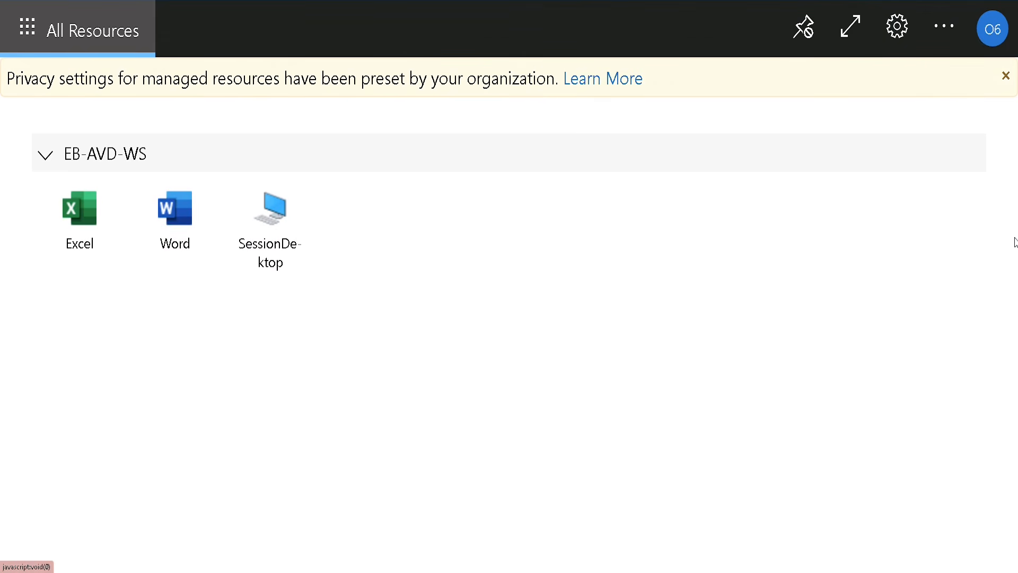
Launch Word from EB-AVD-WS with printer access off, keeping clipboard and microphone.
{"action": "left_click", "coordinate": [185, 221]}
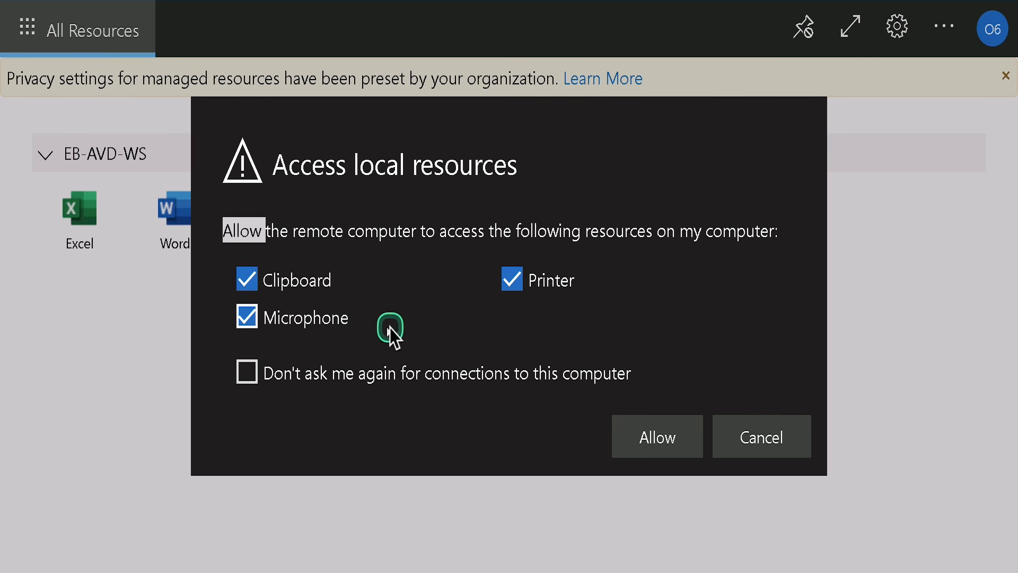
{"action": "left_click", "coordinate": [514, 284]}
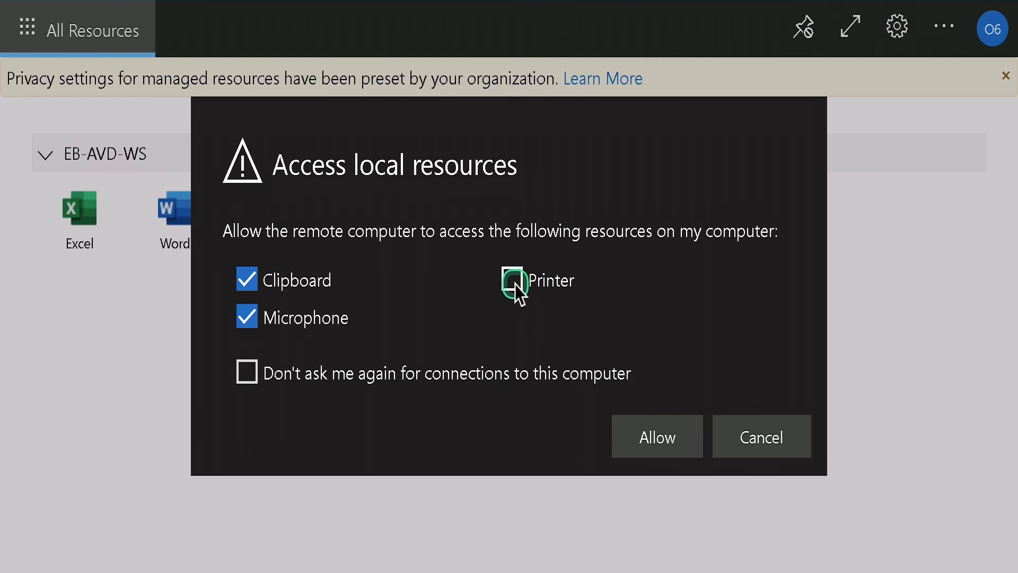
{"action": "left_click", "coordinate": [665, 437]}
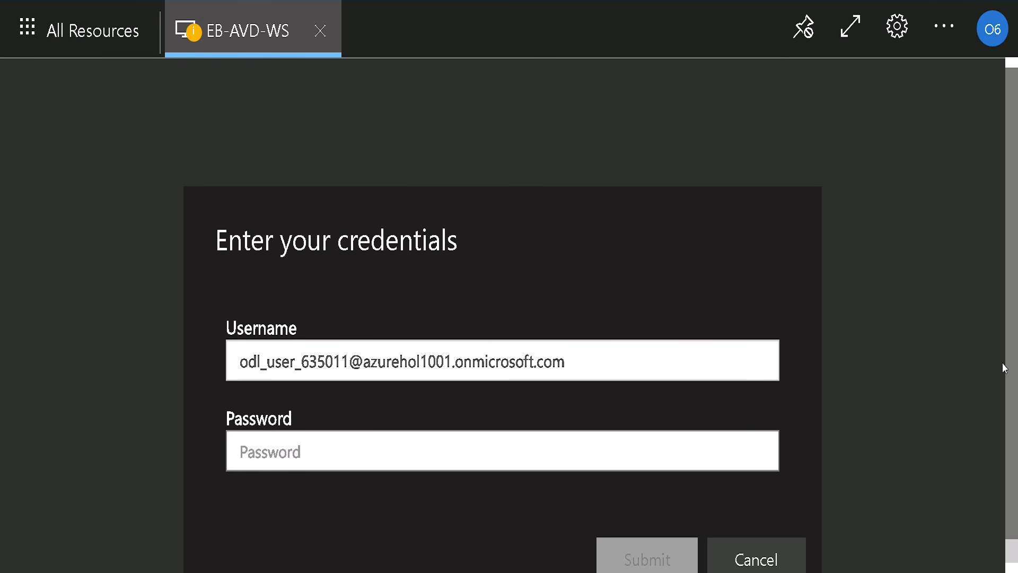
Sign in to the web client with the account password and decline saving it in Edge.
{"action": "left_click", "coordinate": [370, 448]}
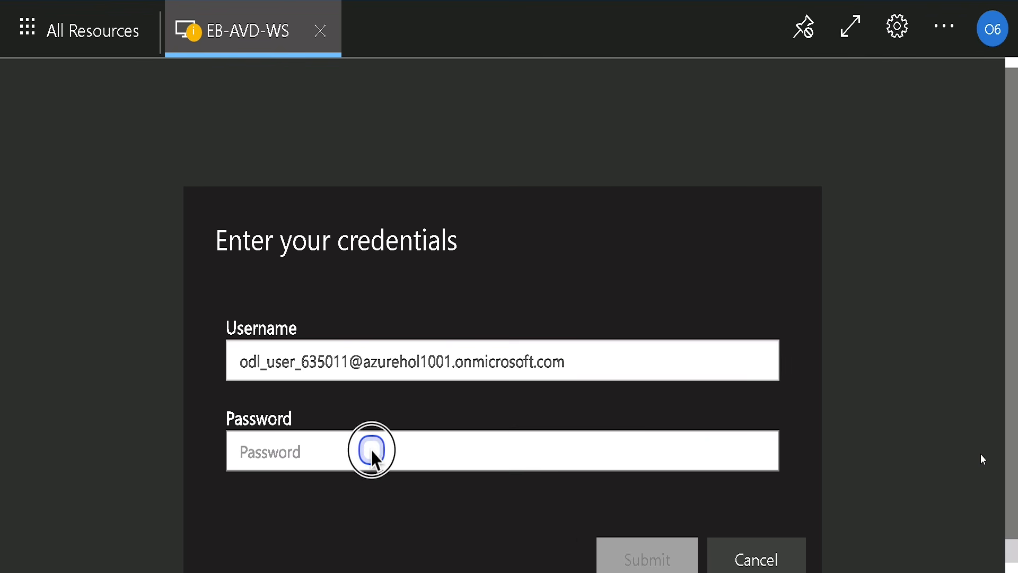
{"action": "key", "text": "ctrl+v"}
{"action": "left_click", "coordinate": [638, 557]}
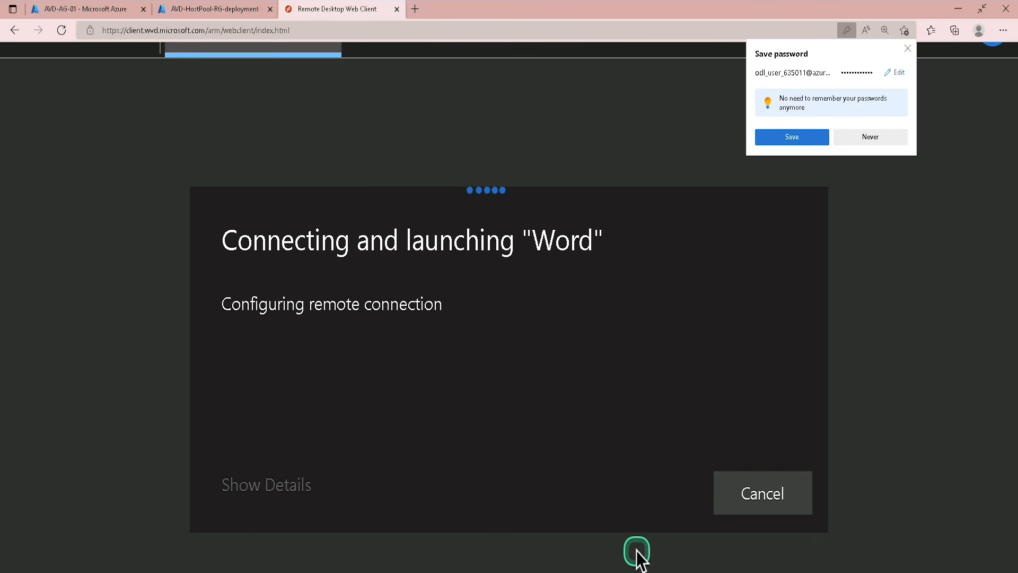
{"action": "left_click", "coordinate": [890, 136]}
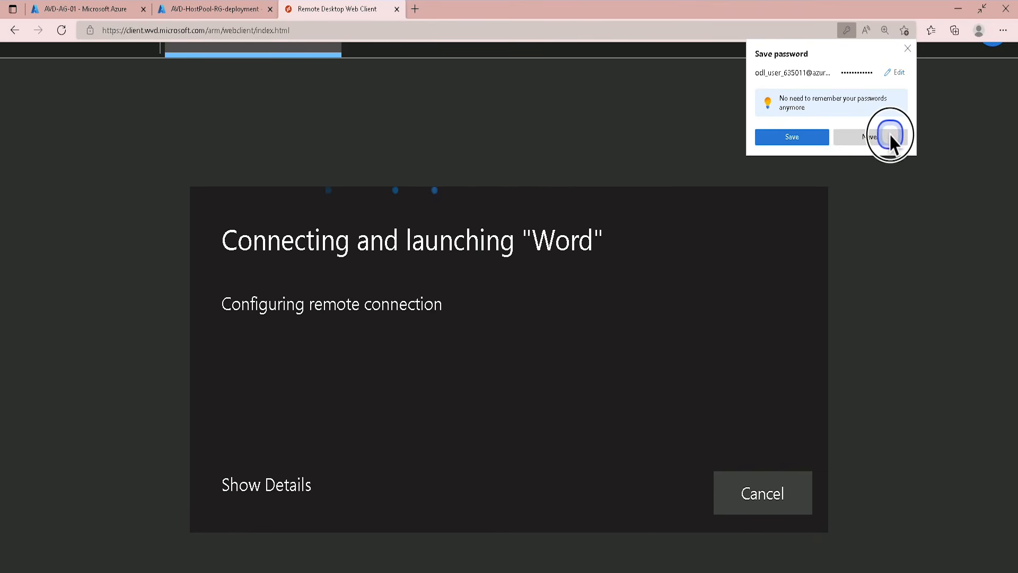
Reduce the browser page zoom from 175% to 150%.
{"action": "left_click", "coordinate": [951, 27]}
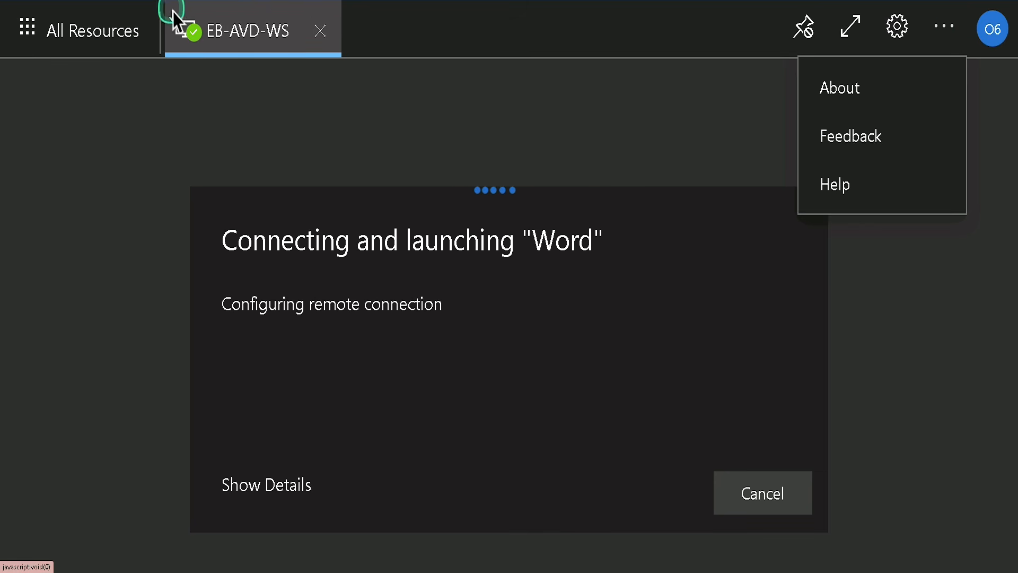
{"action": "left_click", "coordinate": [942, 112]}
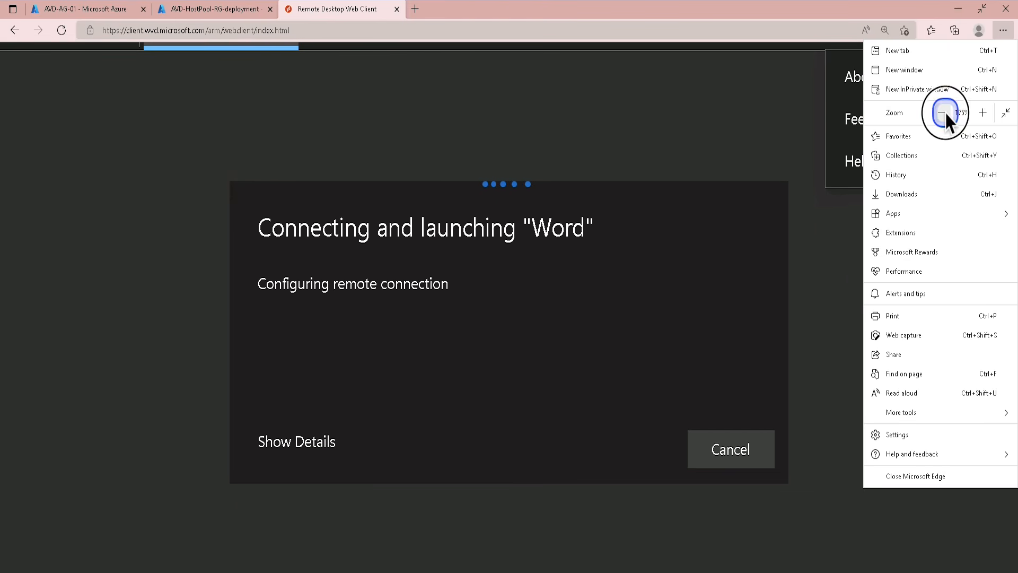
{"action": "left_click", "coordinate": [944, 111]}
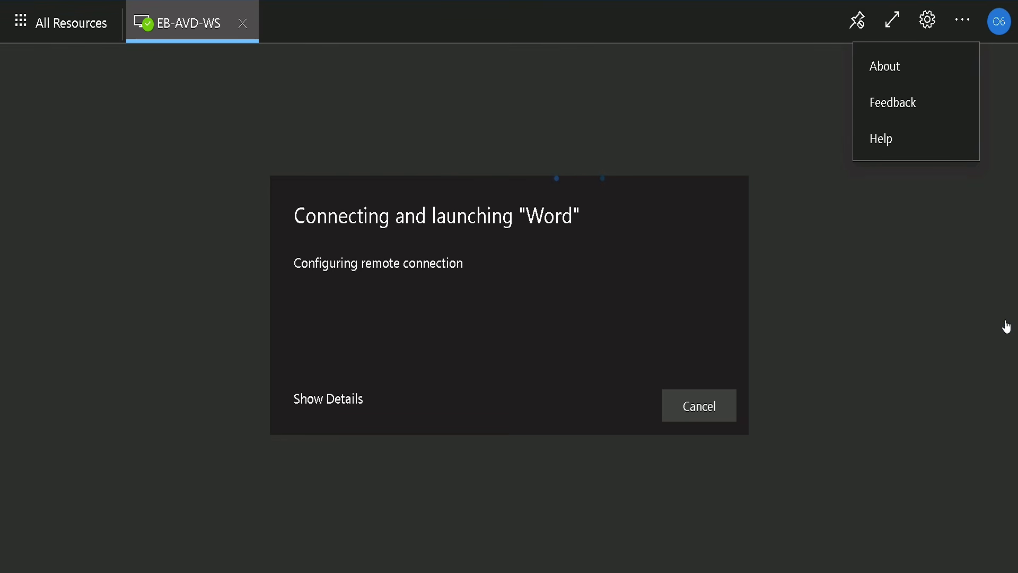
{"action": "left_click", "coordinate": [1006, 326]}
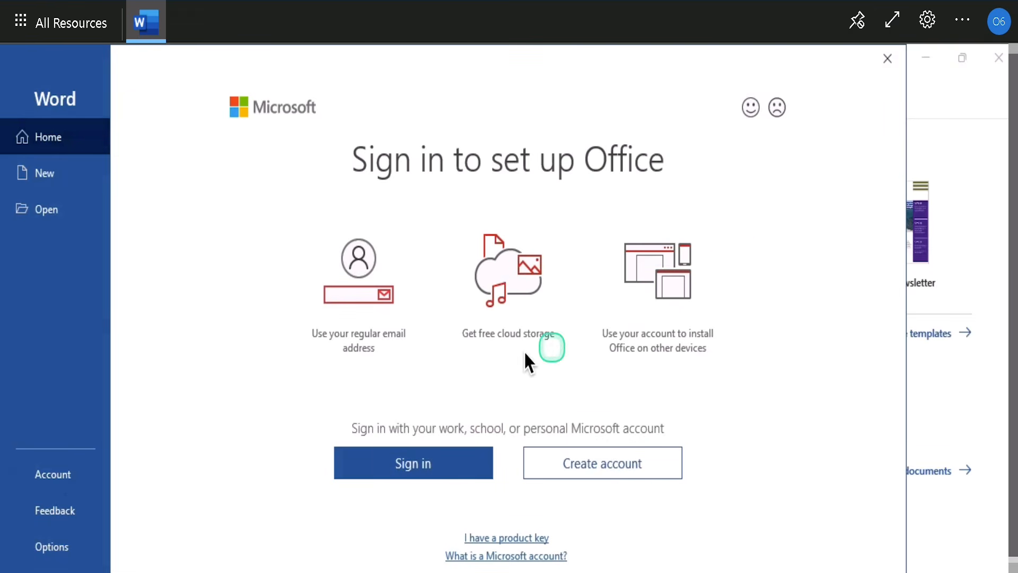
Activate Office by signing in with the work account e-mail and password.
{"action": "left_click", "coordinate": [409, 465]}
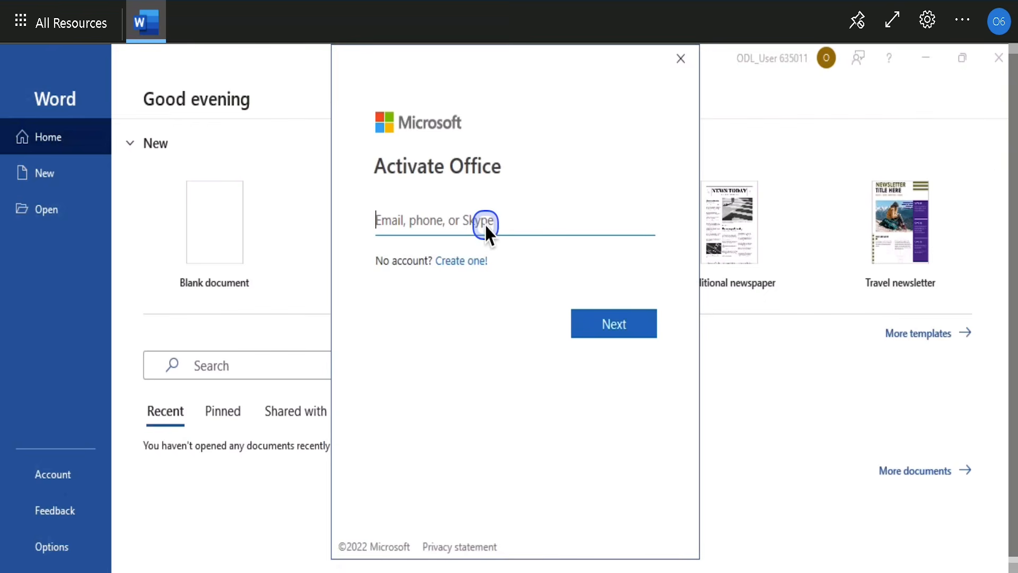
{"action": "left_click", "coordinate": [485, 223]}
{"action": "key", "text": "ctrl+v"}
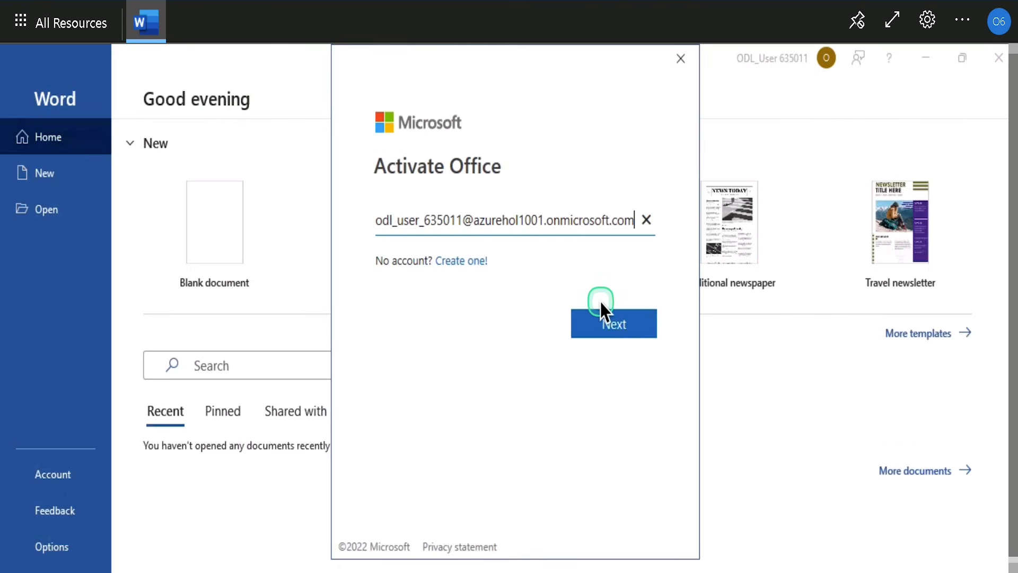
{"action": "left_click", "coordinate": [603, 326]}
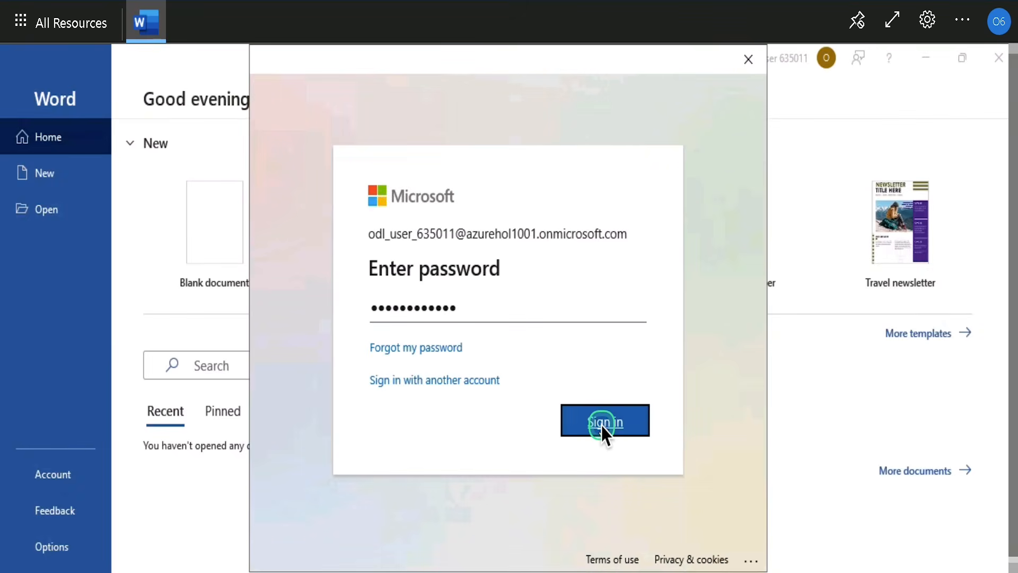
{"action": "left_click", "coordinate": [603, 422]}
{"action": "left_click", "coordinate": [832, 526]}
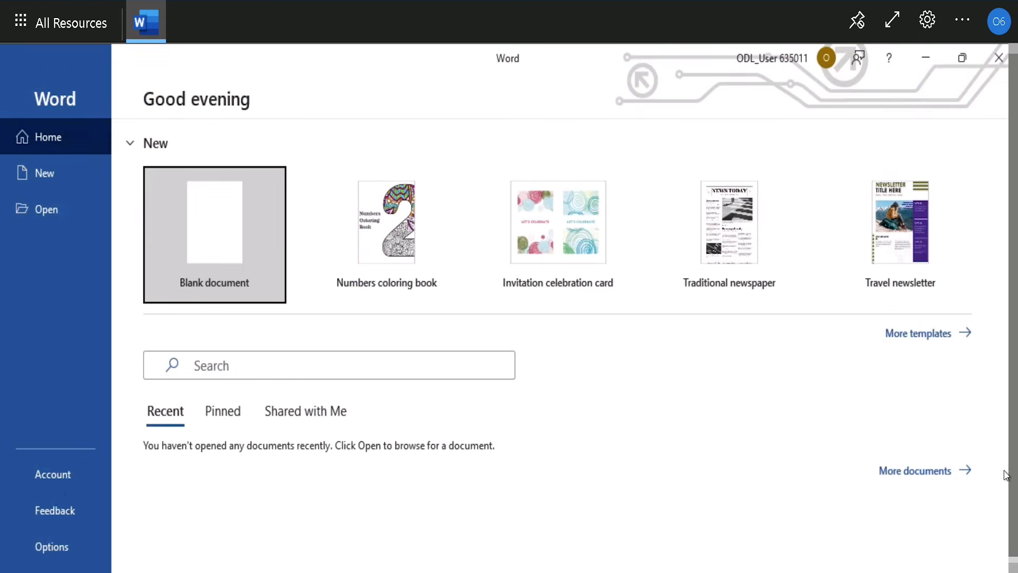
Create a blank document reading 'Sample document' and save it as test on This PC.
{"action": "left_click", "coordinate": [212, 250]}
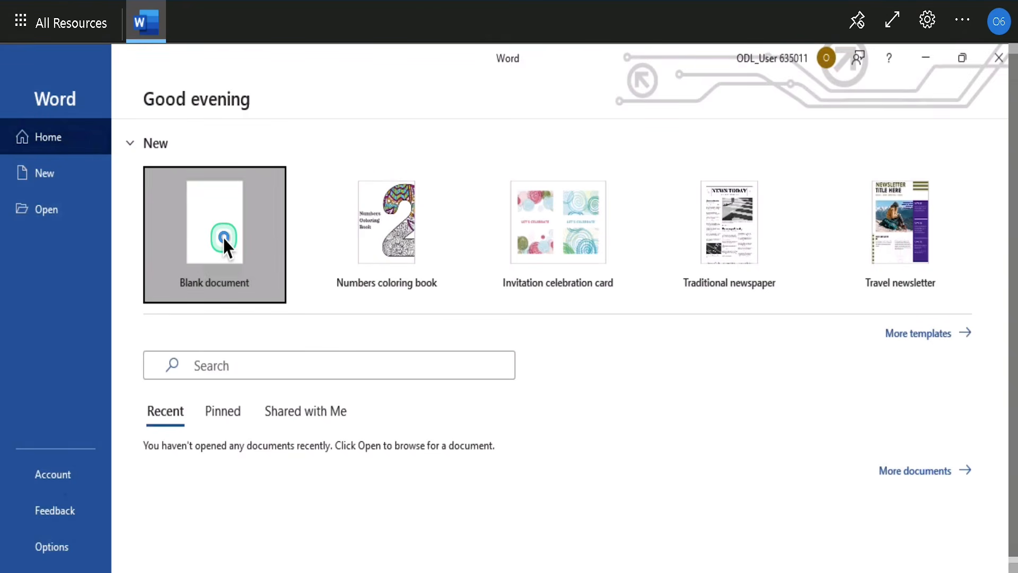
{"action": "left_click", "coordinate": [399, 249]}
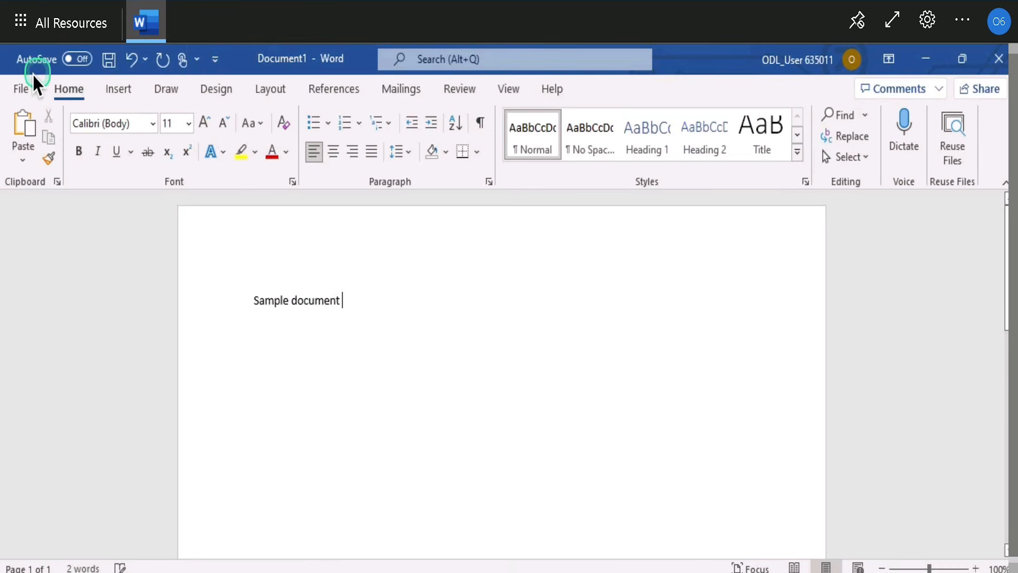
{"action": "left_click", "coordinate": [28, 89]}
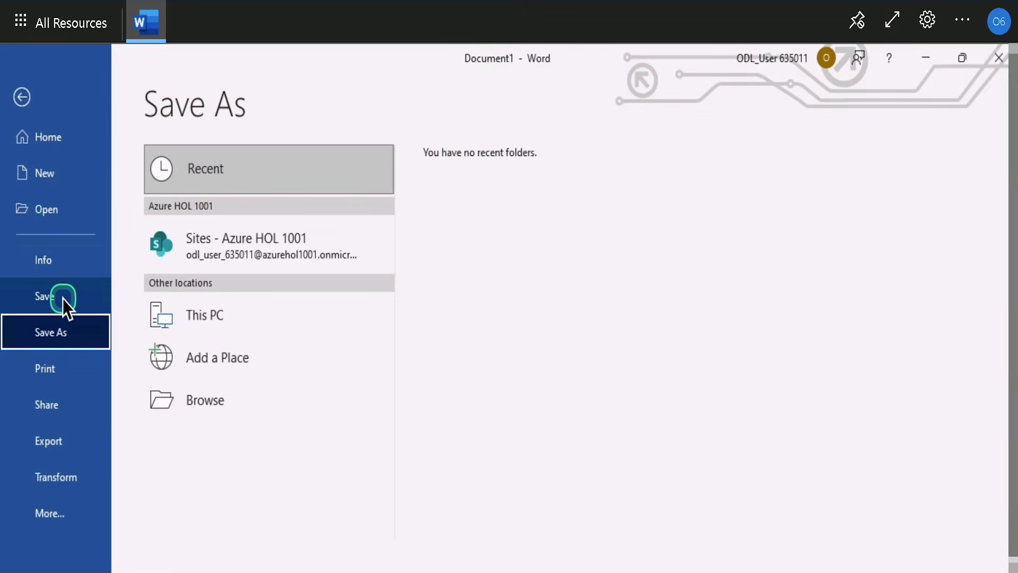
{"action": "left_click", "coordinate": [941, 204]}
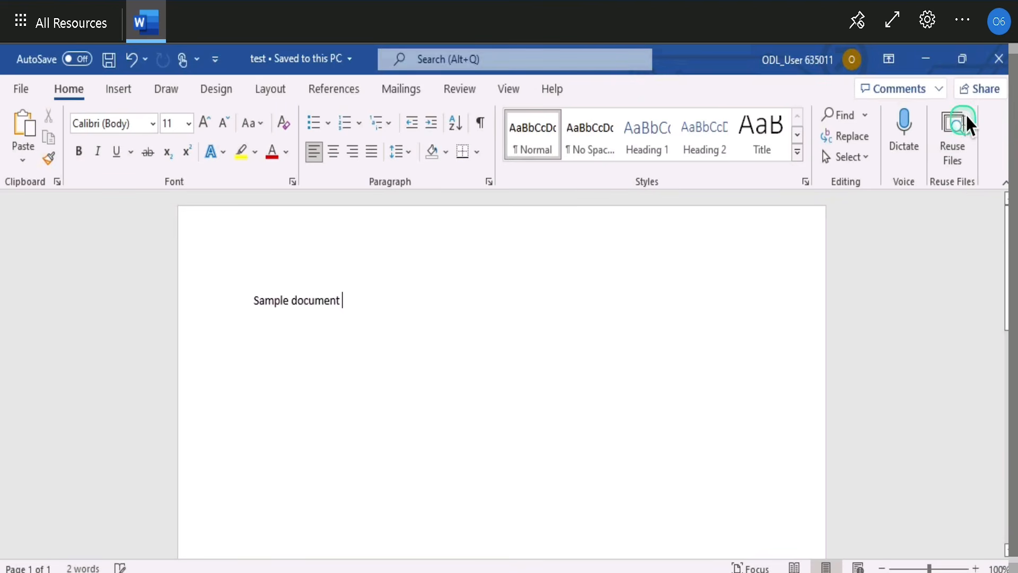
Close the remote Word app and the EB-AVD-WS session tab.
{"action": "left_click", "coordinate": [997, 59]}
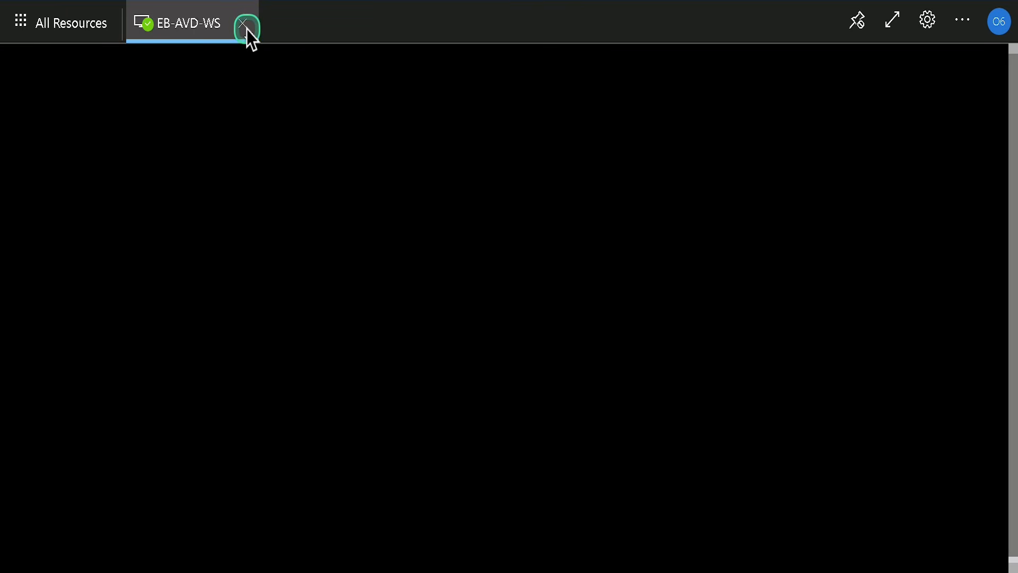
{"action": "left_click_drag", "start_coordinate": [75, 340], "coordinate": [477, 393]}
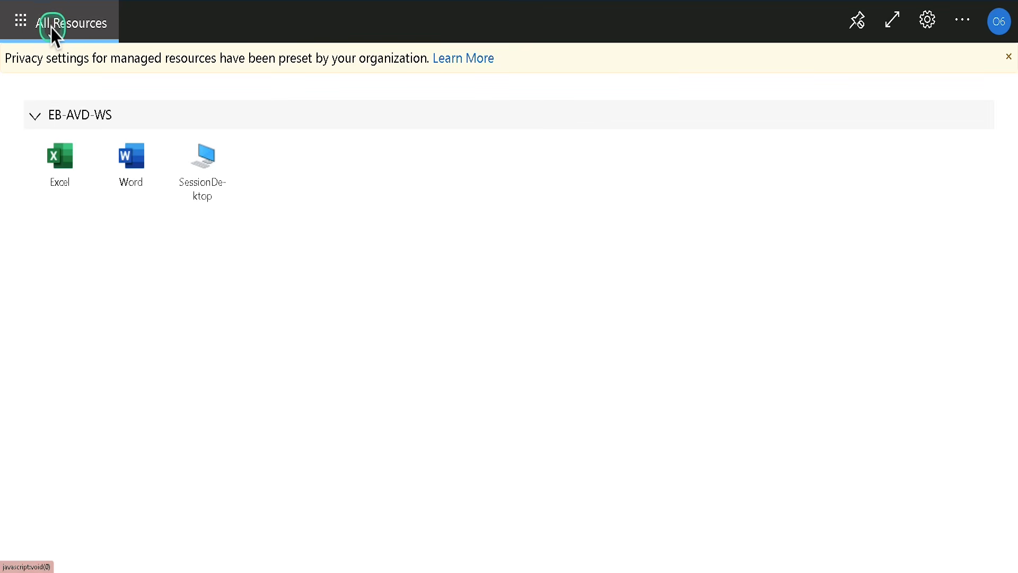
Launch SessionDesktop, allow local resource access, and sign in with the account password.
{"action": "left_click", "coordinate": [206, 169]}
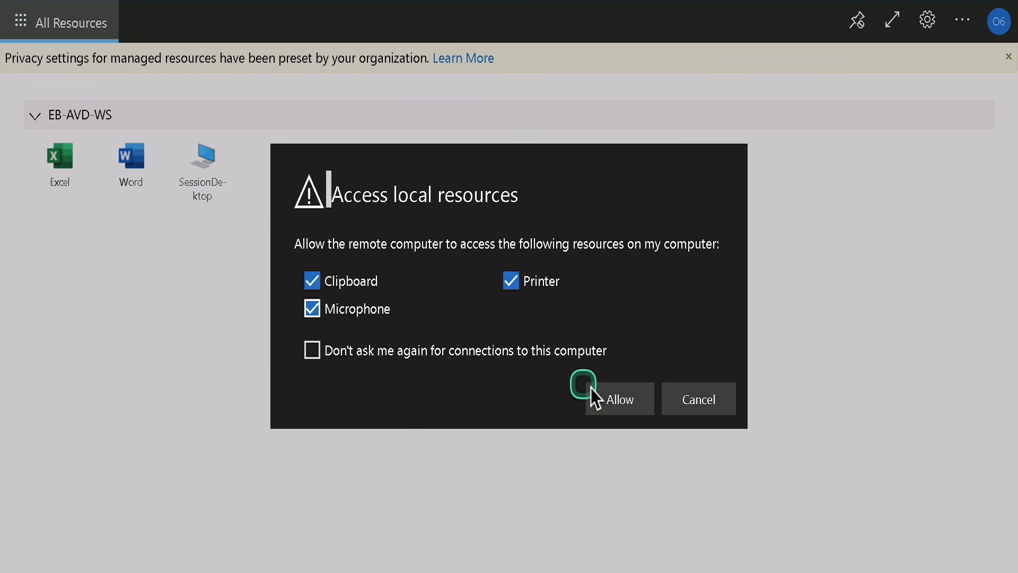
{"action": "left_click", "coordinate": [632, 396]}
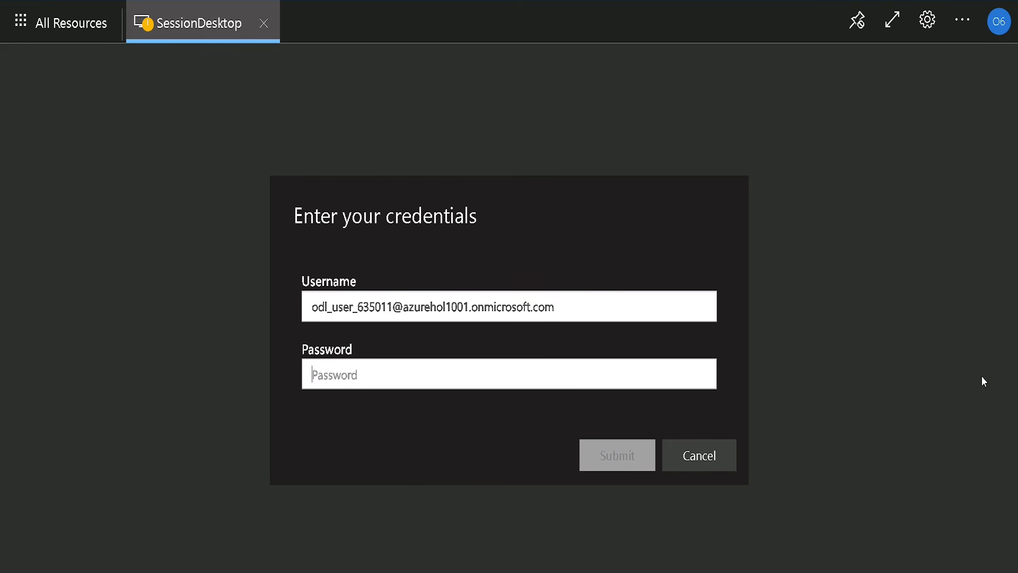
{"action": "left_click", "coordinate": [452, 377]}
{"action": "key", "text": "ctrl+v"}
{"action": "left_click", "coordinate": [611, 459]}
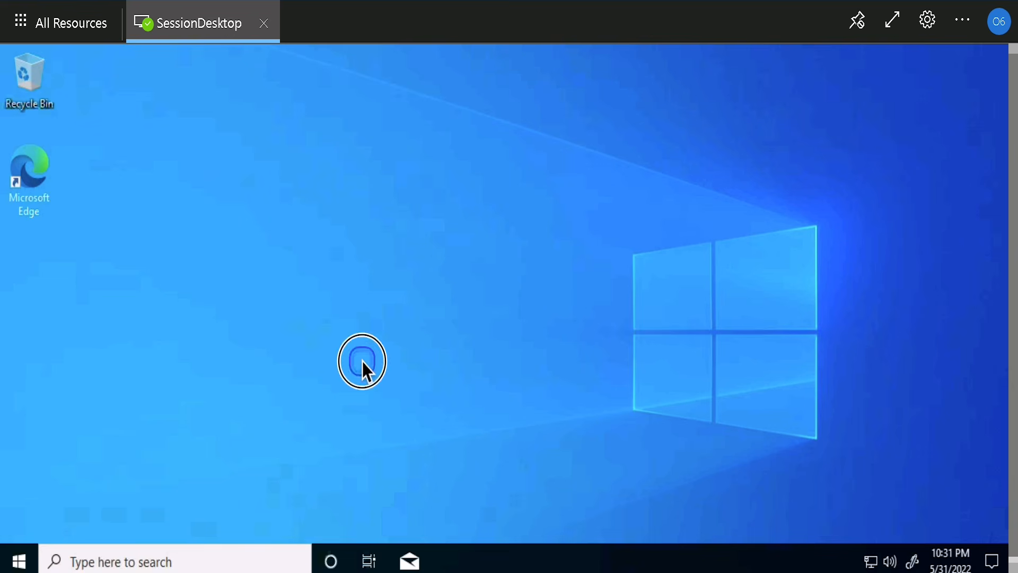
Open the test document from the Documents folder in File Explorer.
{"action": "left_click", "coordinate": [22, 563]}
{"action": "left_click", "coordinate": [22, 562]}
{"action": "left_click", "coordinate": [22, 561]}
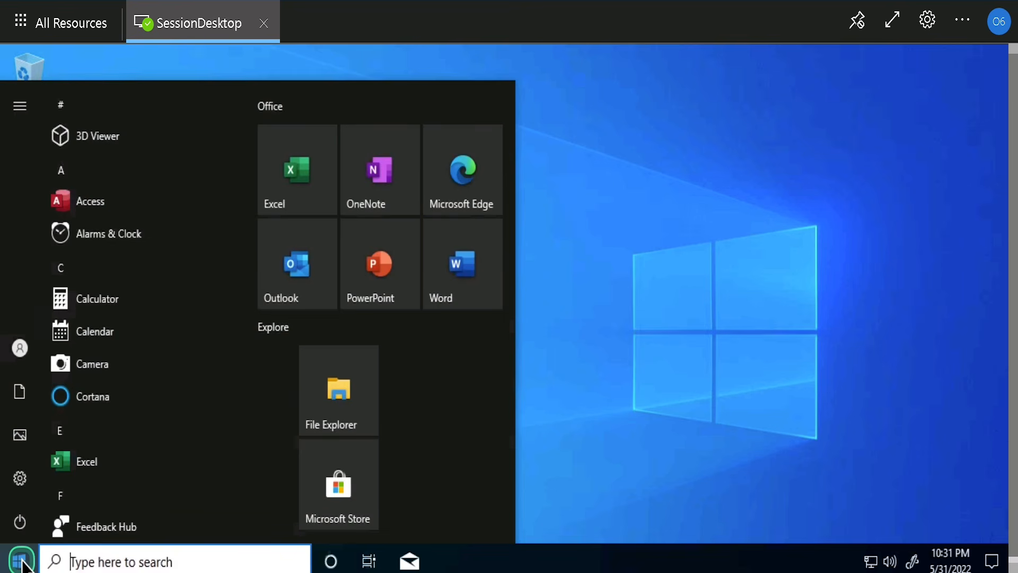
{"action": "left_click", "coordinate": [357, 393]}
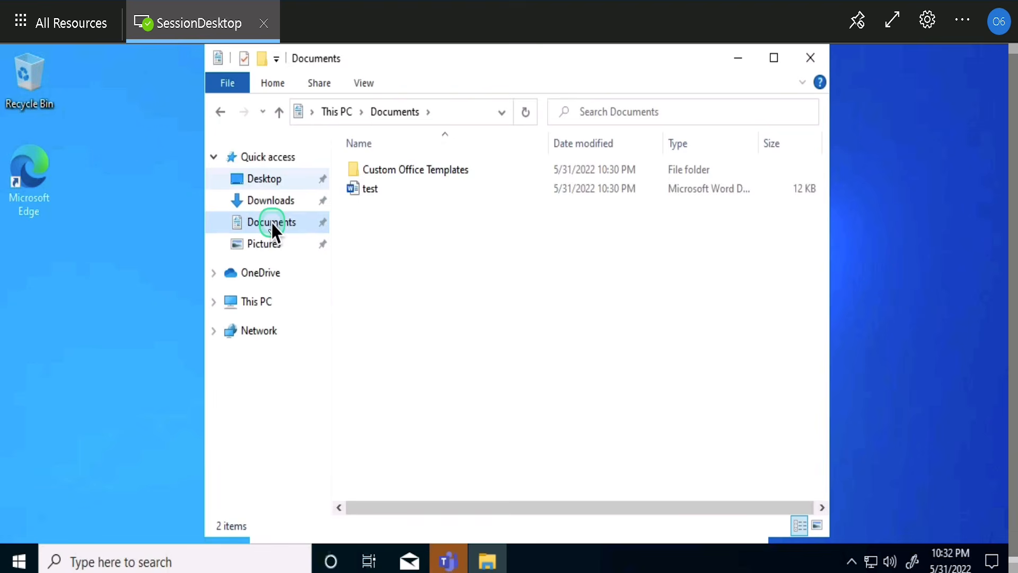
{"action": "left_click", "coordinate": [271, 224]}
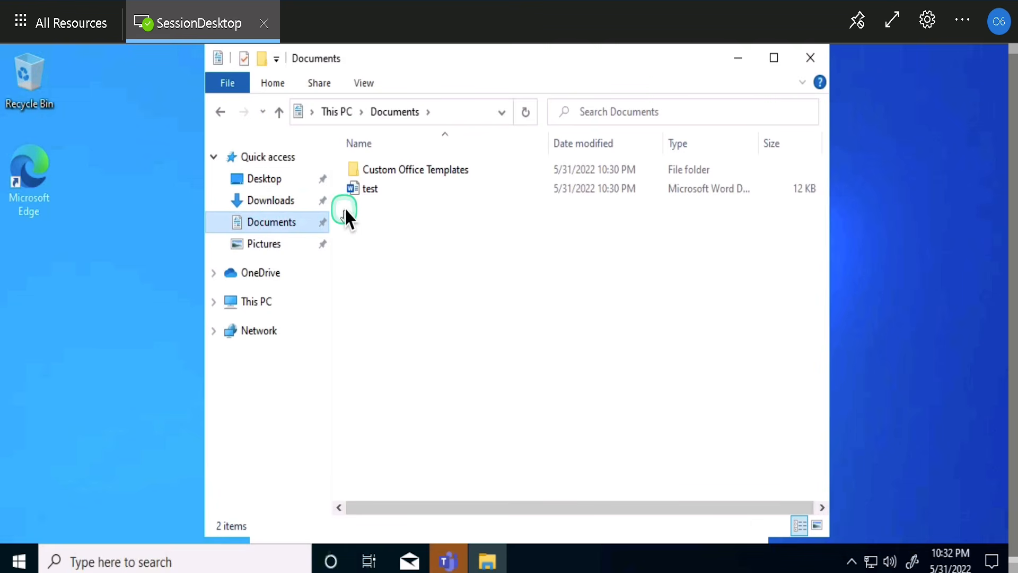
{"action": "left_click", "coordinate": [372, 189]}
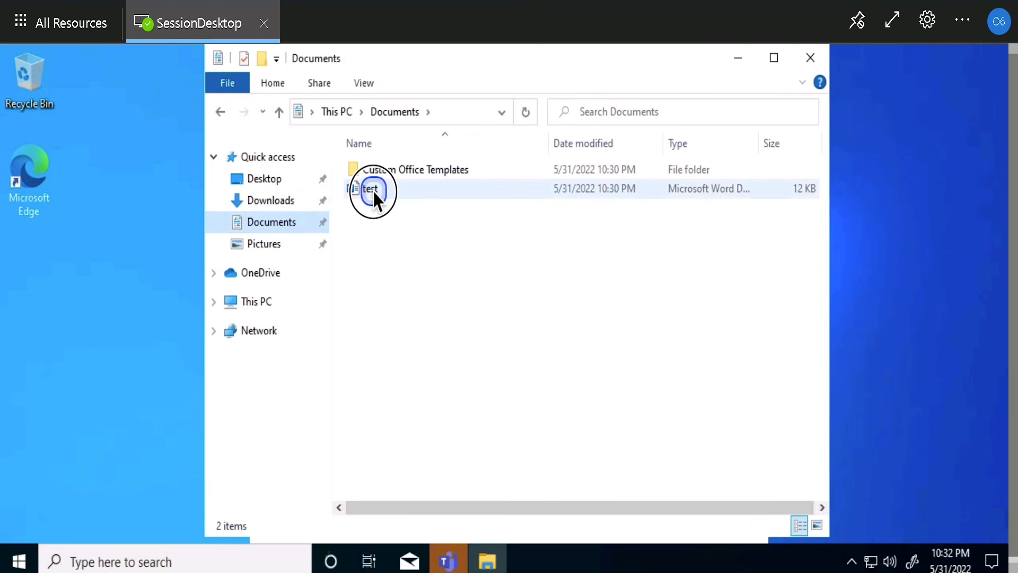
{"action": "double_click", "coordinate": [372, 189]}
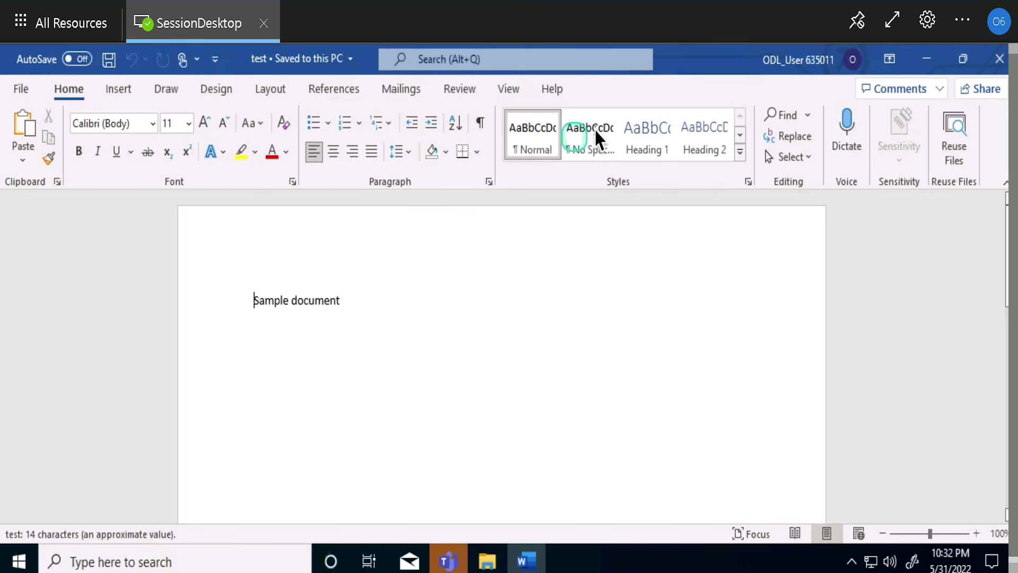
Append '- test successful' to the line and save test when closing Word.
{"action": "double_click", "coordinate": [687, 64]}
{"action": "left_click_drag", "start_coordinate": [431, 87], "coordinate": [312, 95]}
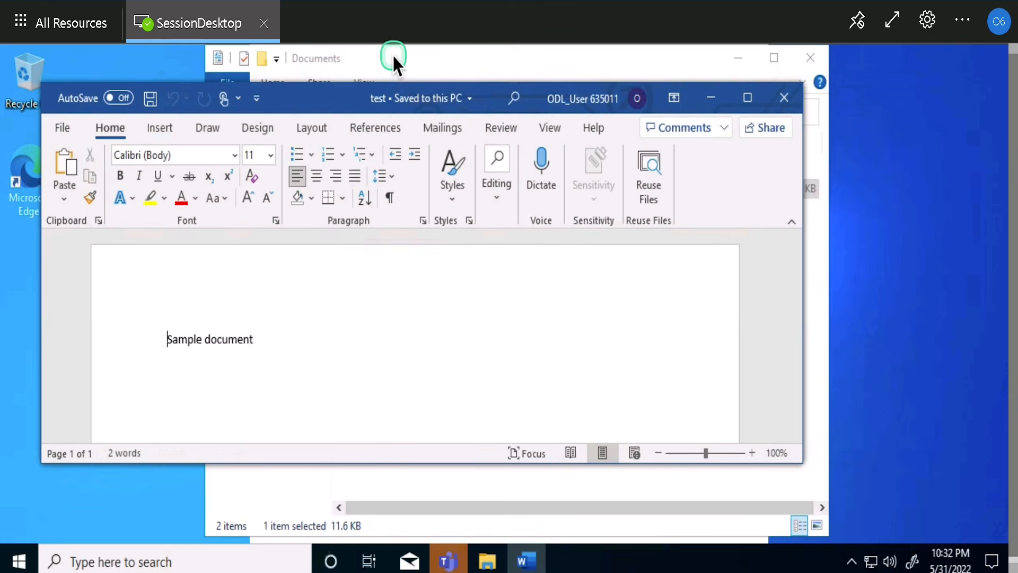
{"action": "left_click_drag", "start_coordinate": [383, 97], "coordinate": [403, 100]}
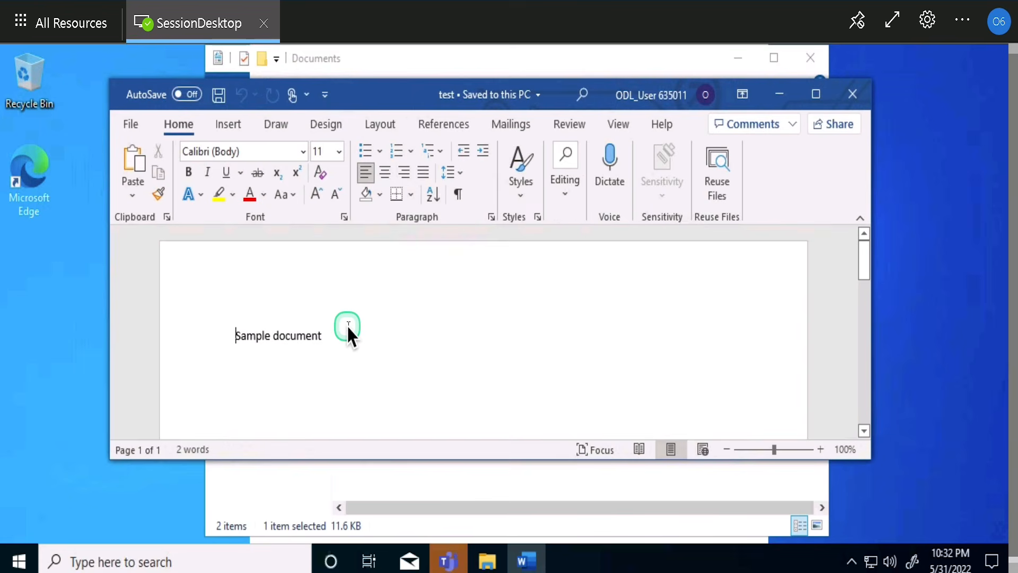
{"action": "left_click", "coordinate": [349, 336]}
{"action": "type", "text": "- test successful"}
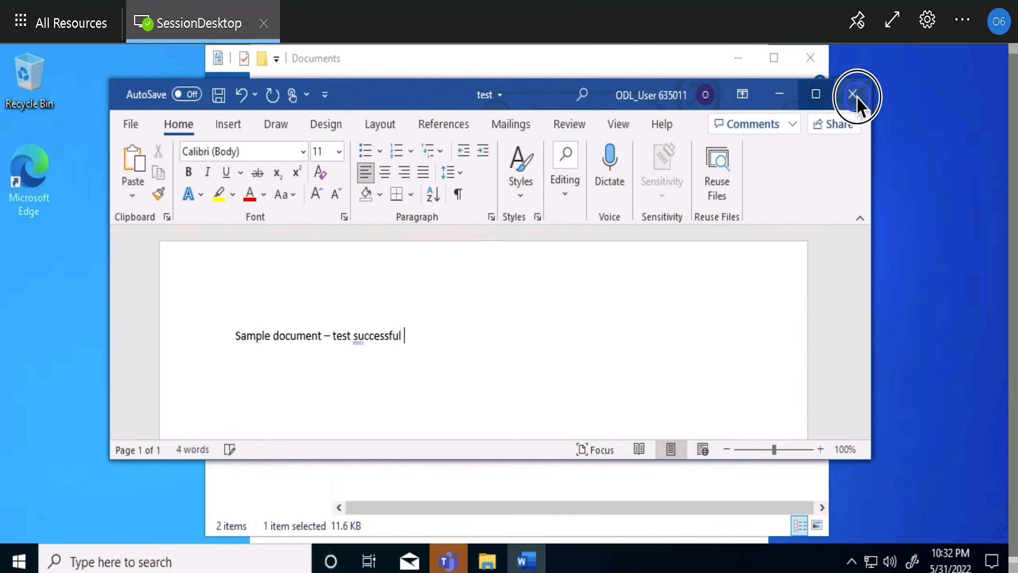
{"action": "left_click", "coordinate": [855, 95]}
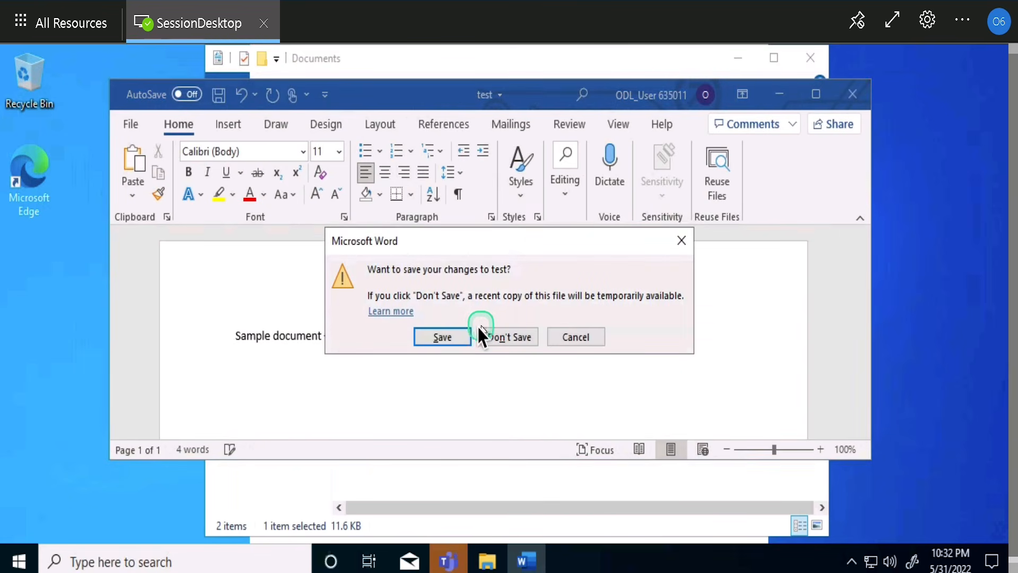
{"action": "left_click", "coordinate": [454, 337]}
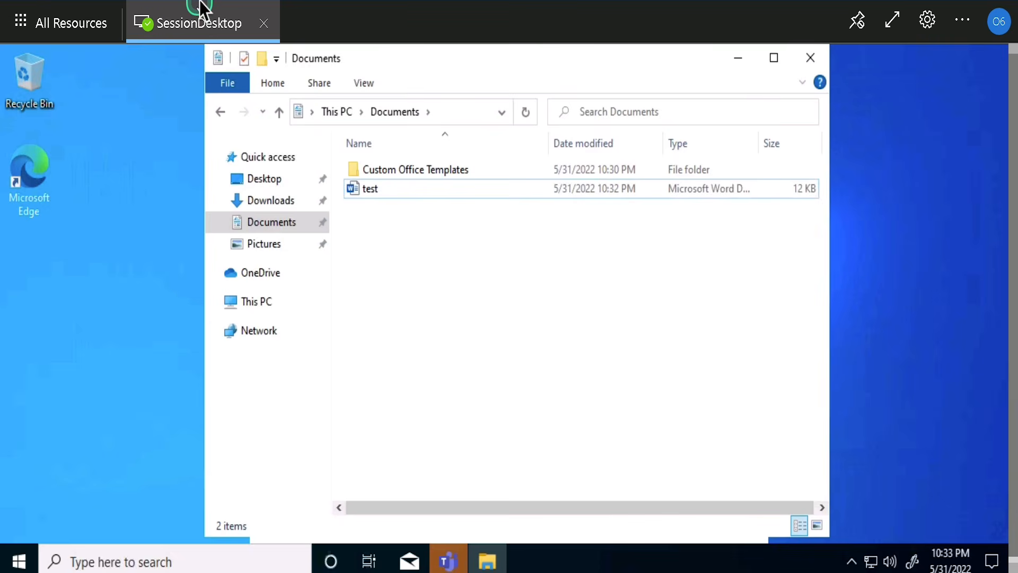
Go from Azure Home to Azure Virtual Desktop > Users and focus the user search box.
{"action": "left_click", "coordinate": [92, 11]}
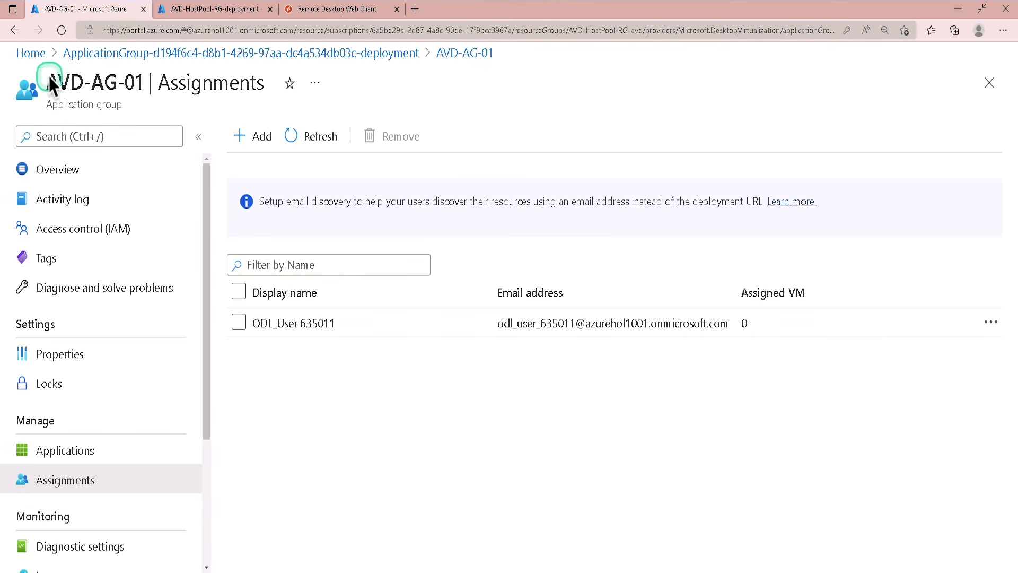
{"action": "left_click", "coordinate": [41, 56]}
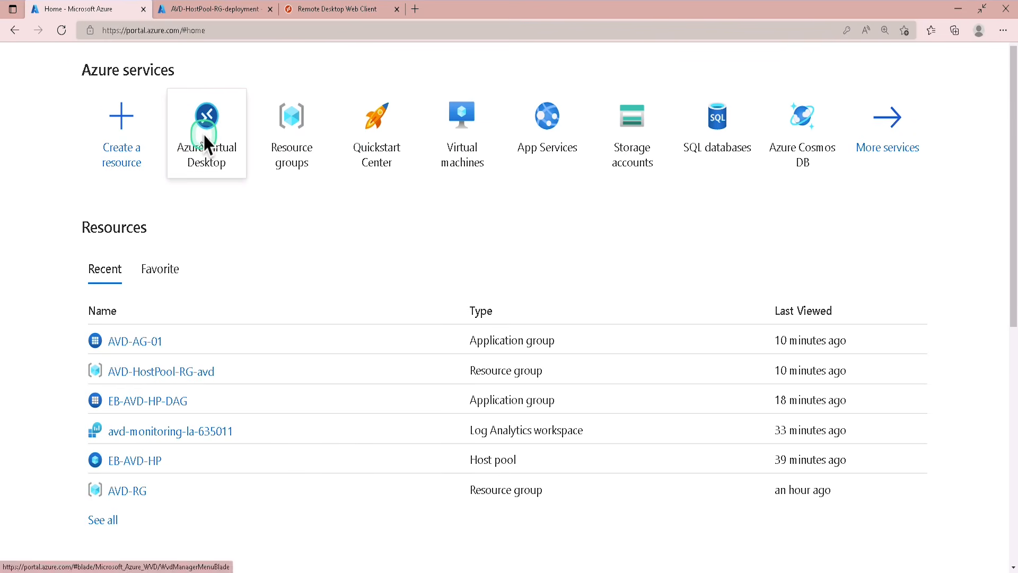
{"action": "left_click", "coordinate": [204, 135]}
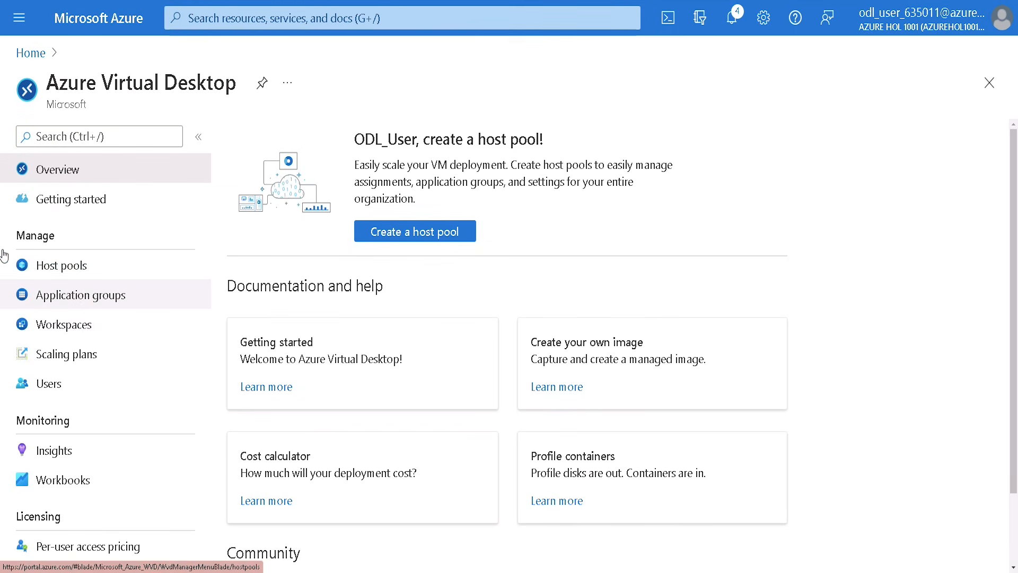
{"action": "left_click", "coordinate": [62, 389]}
{"action": "left_click", "coordinate": [317, 195]}
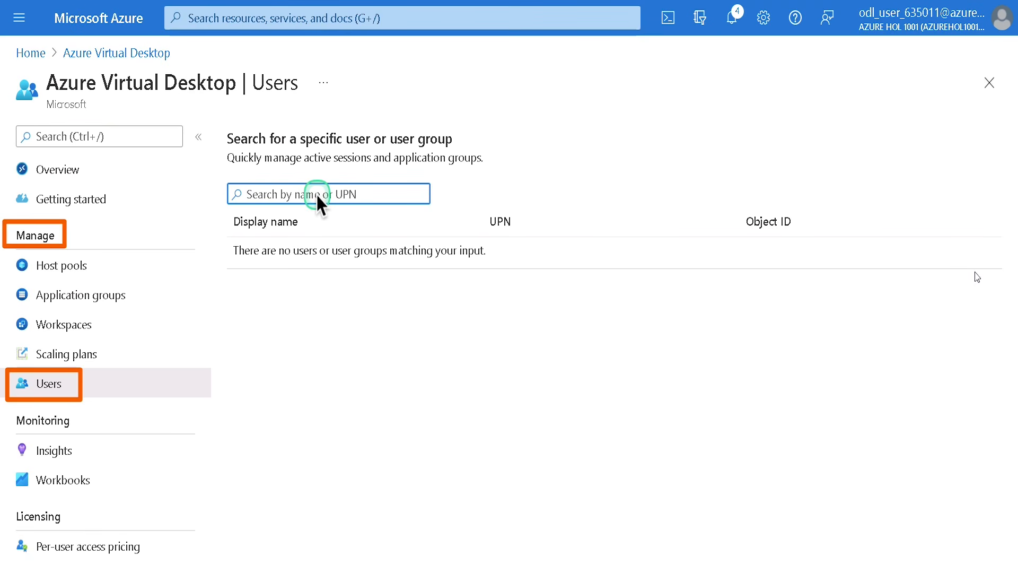
Find the lab user by UPN and review their individual assignments, group assignments and sessions.
{"action": "key", "text": "ctrl+v"}
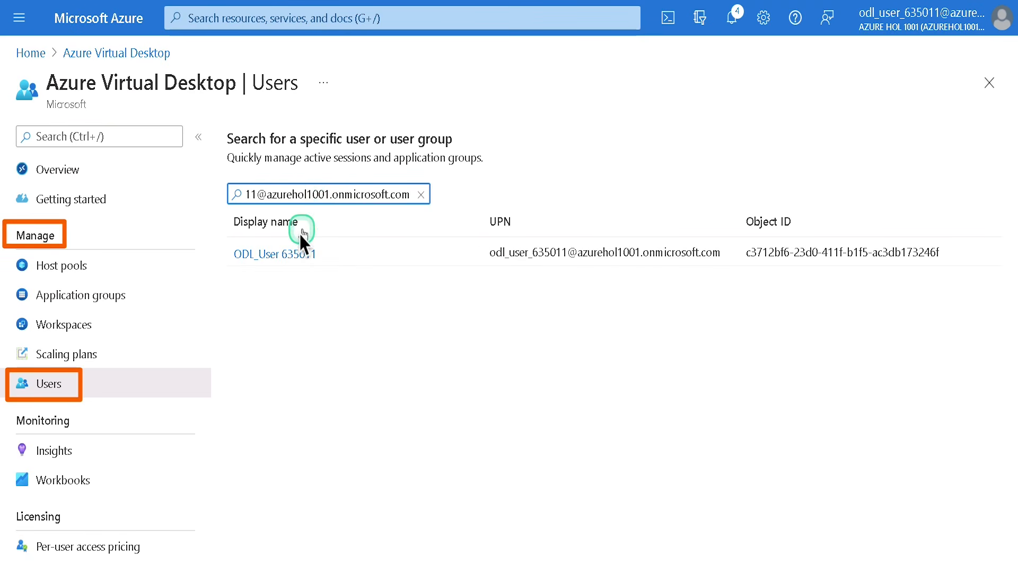
{"action": "left_click", "coordinate": [281, 254]}
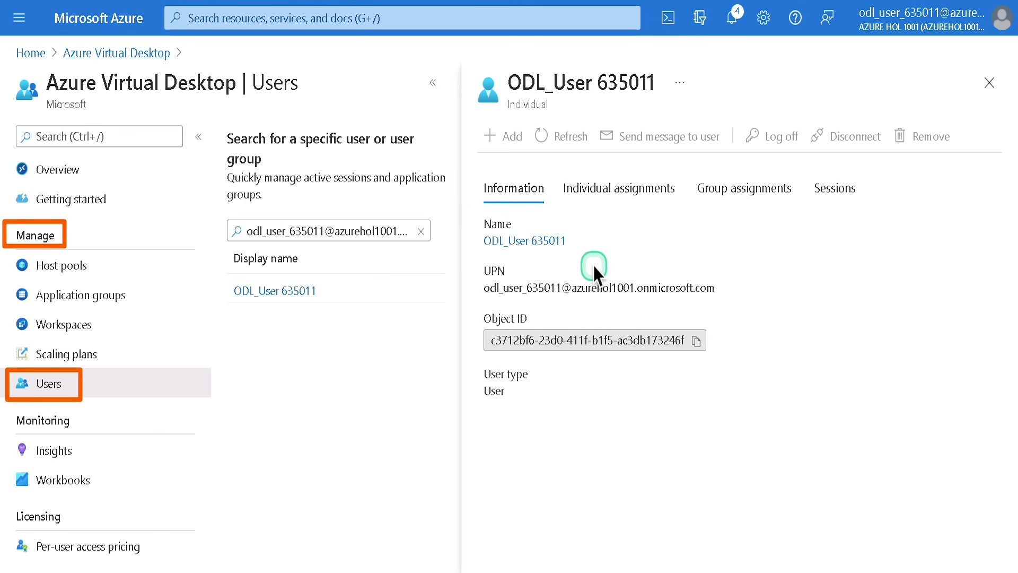
{"action": "left_click", "coordinate": [620, 194]}
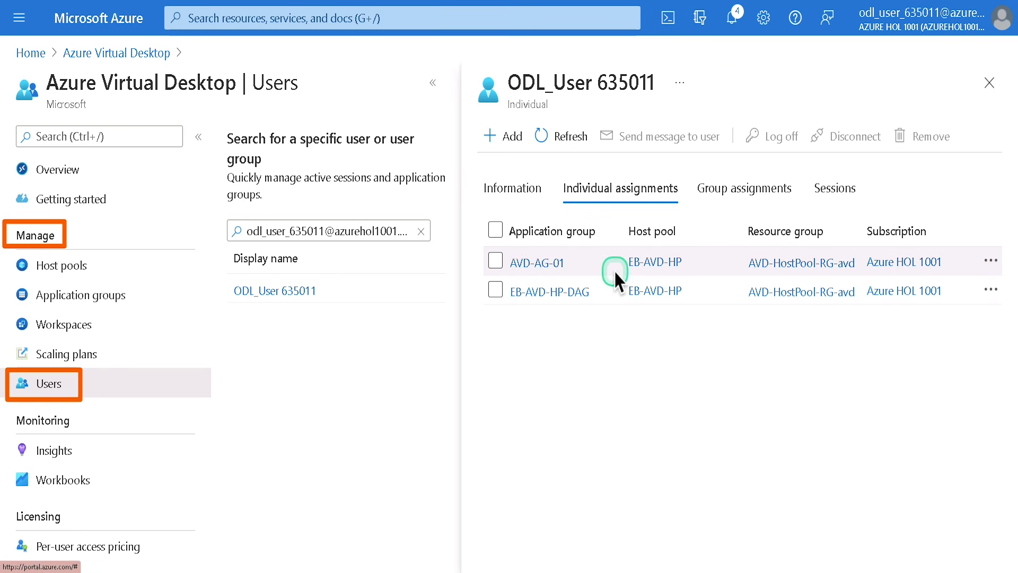
{"action": "left_click", "coordinate": [717, 193]}
{"action": "left_click", "coordinate": [830, 192]}
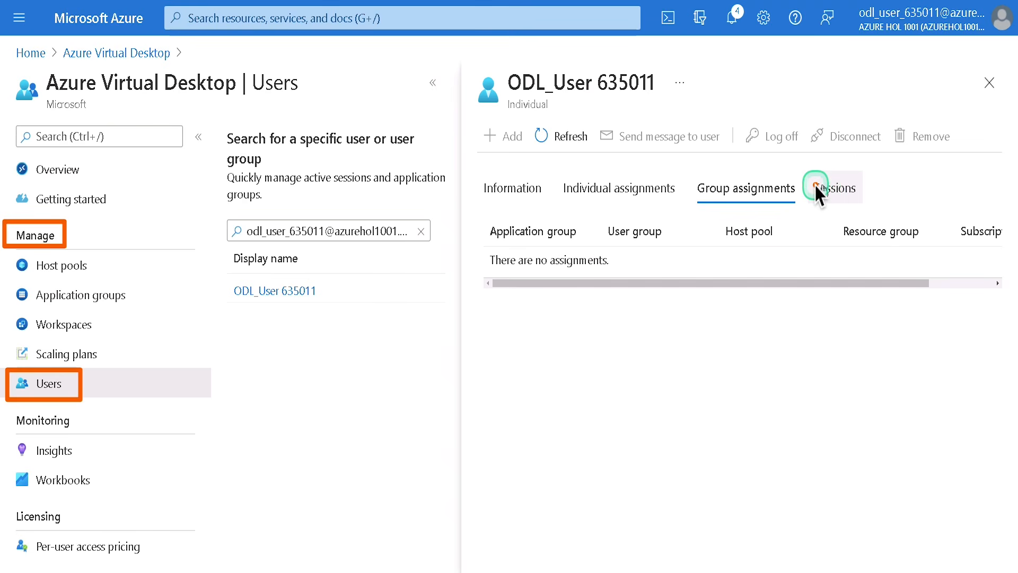
{"action": "left_click", "coordinate": [842, 192]}
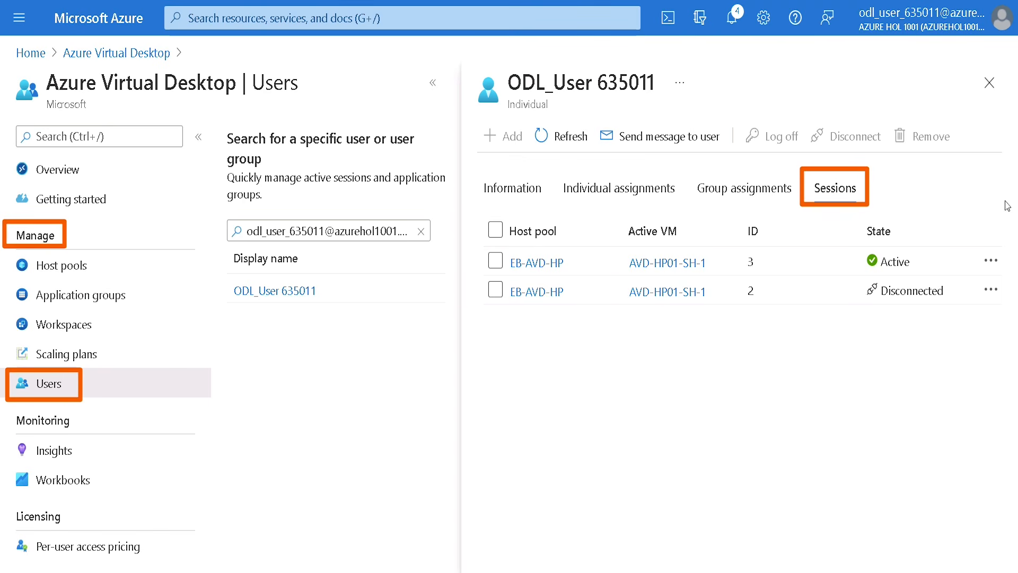
Log the lab user off active session ID 3 on AVD-HP01-SH-1.
{"action": "left_click", "coordinate": [495, 261]}
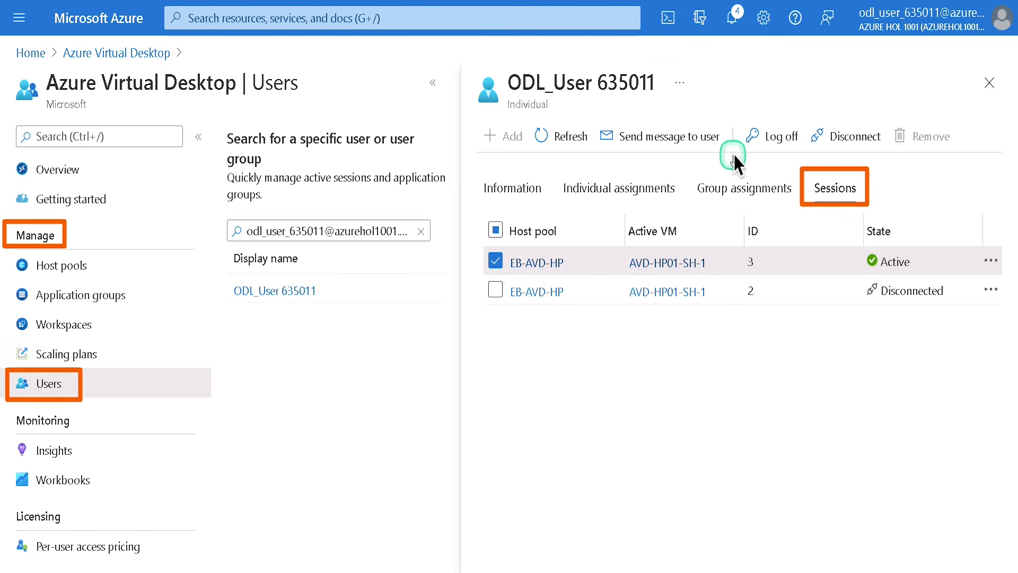
{"action": "left_click", "coordinate": [759, 137]}
{"action": "left_click", "coordinate": [507, 241]}
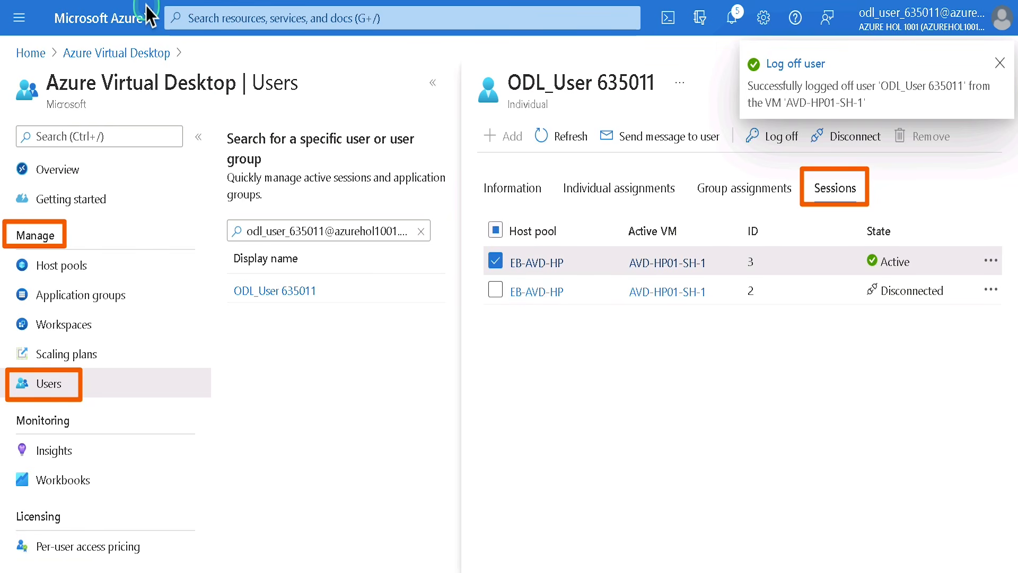
{"action": "mouse_move", "coordinate": [148, 5]}
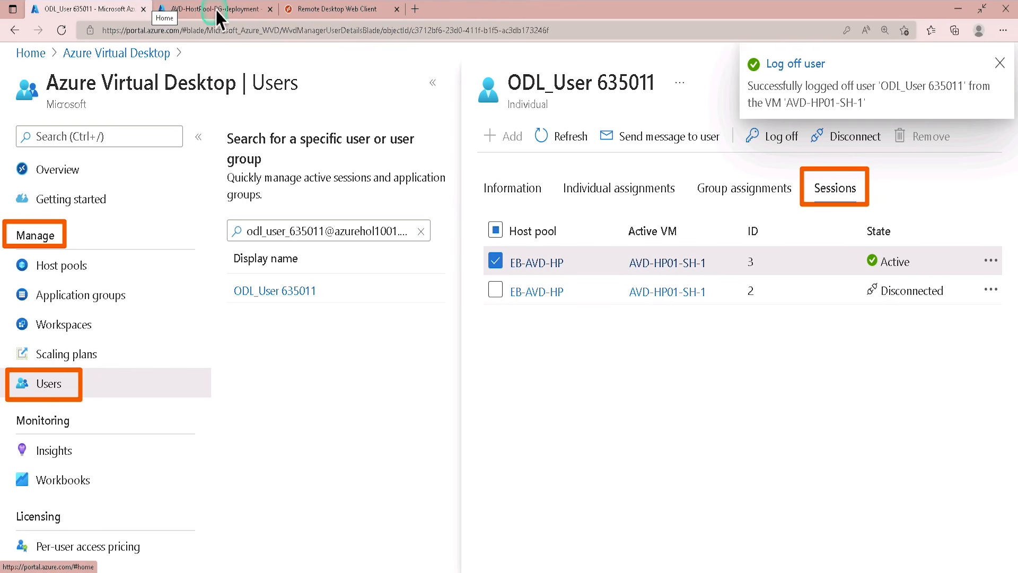
Reload the Remote Desktop Web Client page to check the SessionDesktop connection.
{"action": "left_click", "coordinate": [346, 11]}
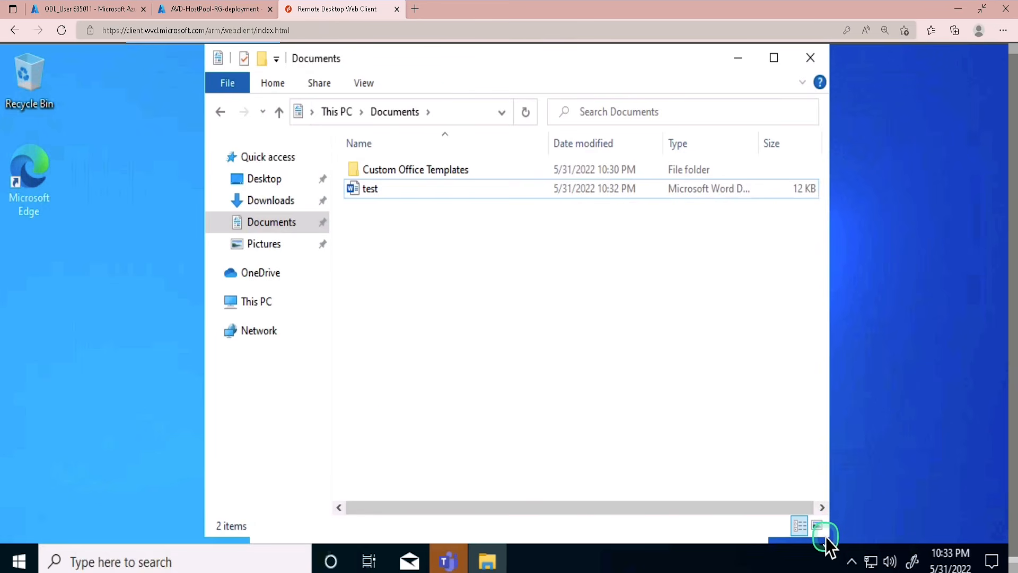
{"action": "left_click", "coordinate": [236, 13]}
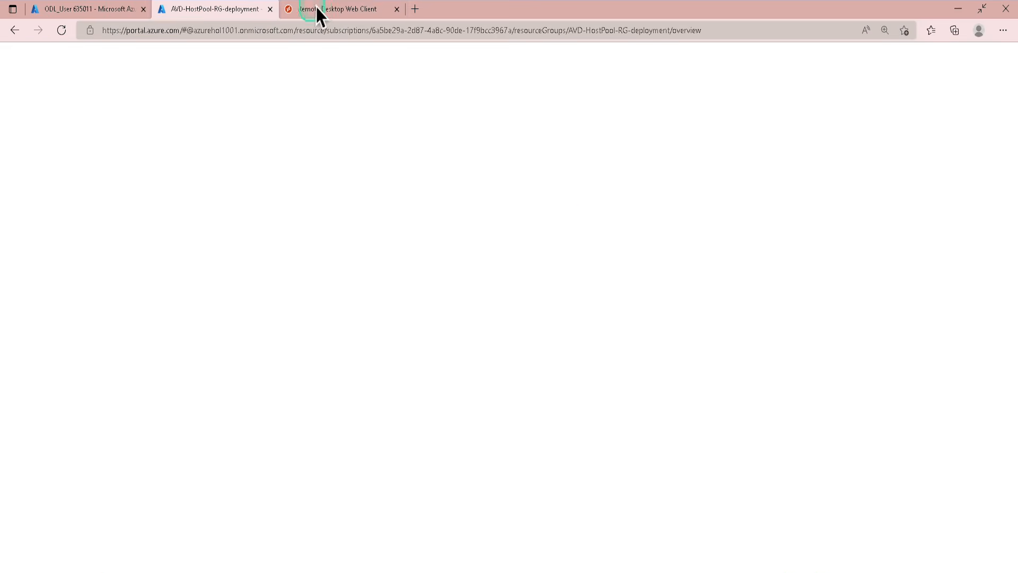
{"action": "left_click", "coordinate": [313, 10]}
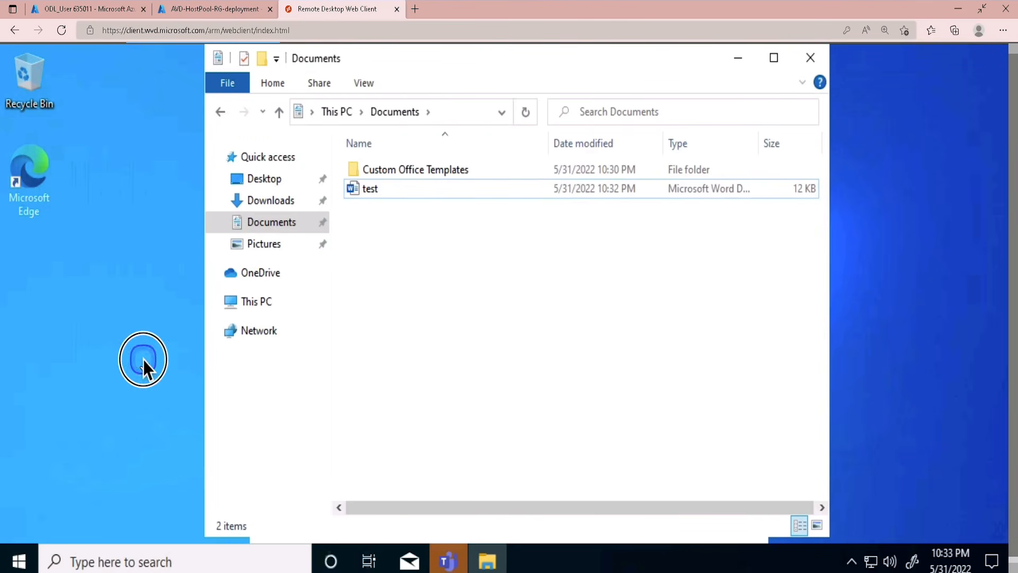
{"action": "left_click", "coordinate": [287, 30]}
{"action": "key", "text": "Return"}
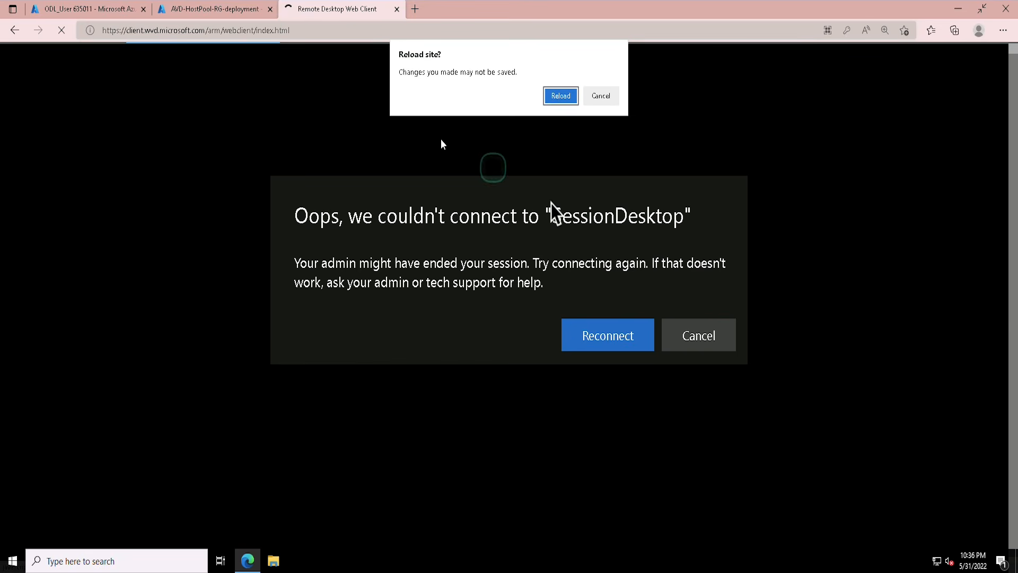
Confirm the site reload and refresh the lab user's session list in the Azure portal.
{"action": "left_click", "coordinate": [610, 95]}
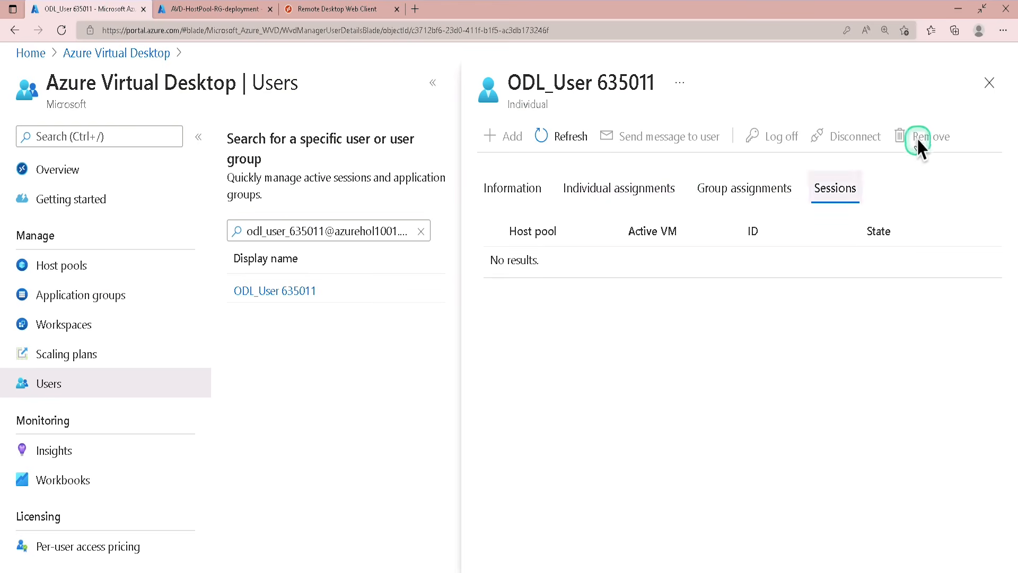
{"action": "left_click", "coordinate": [544, 139]}
{"action": "left_click", "coordinate": [545, 139]}
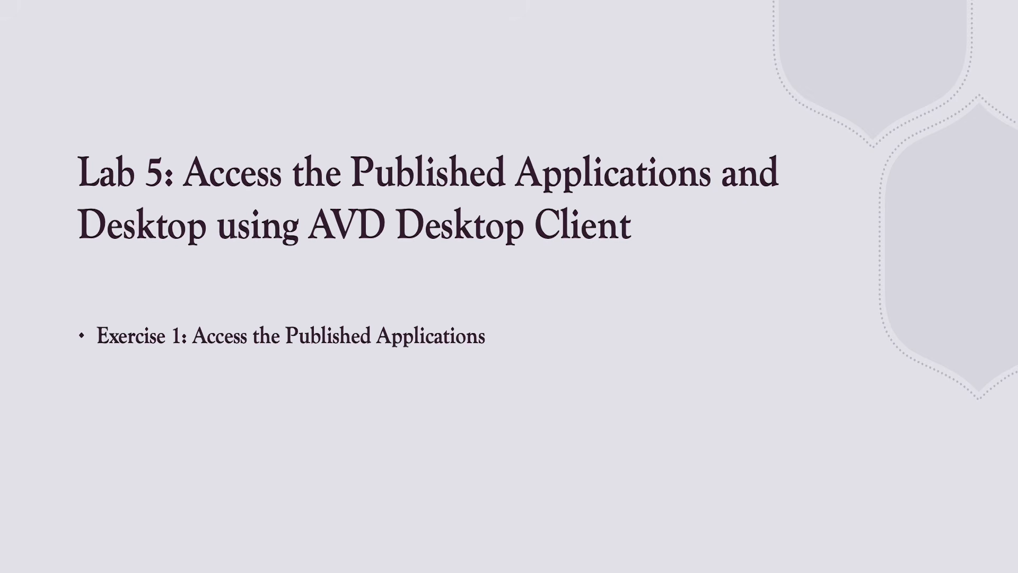
Draw a rectangle around the Lab 5 slide's Exercise 1 bullet, Access the Published Applications.
{"action": "left_click_drag", "start_coordinate": [69, 309], "coordinate": [505, 363]}
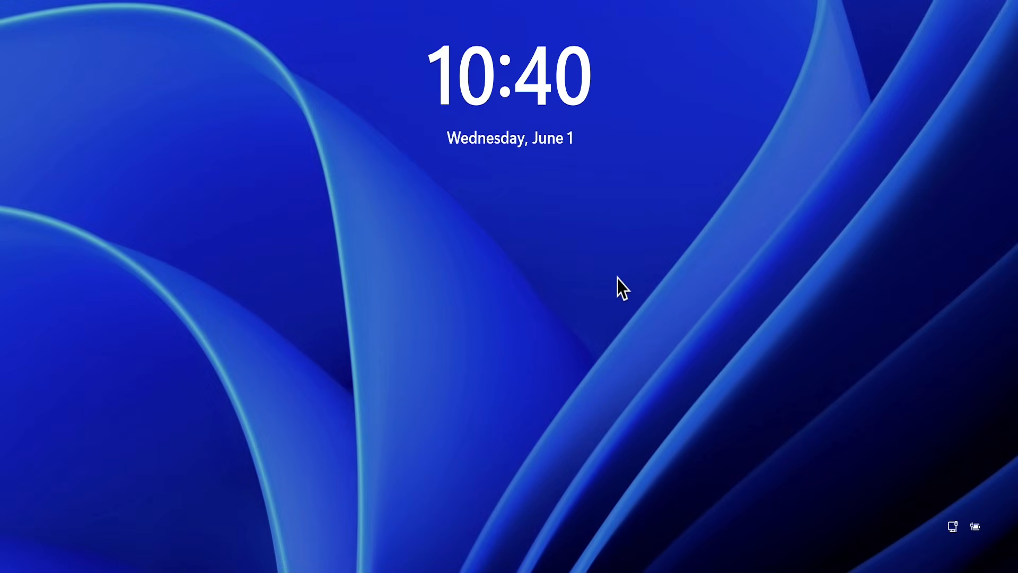
Unlock Windows and open the pasted Windows Desktop client docs page in Edge.
{"action": "left_click", "coordinate": [568, 287]}
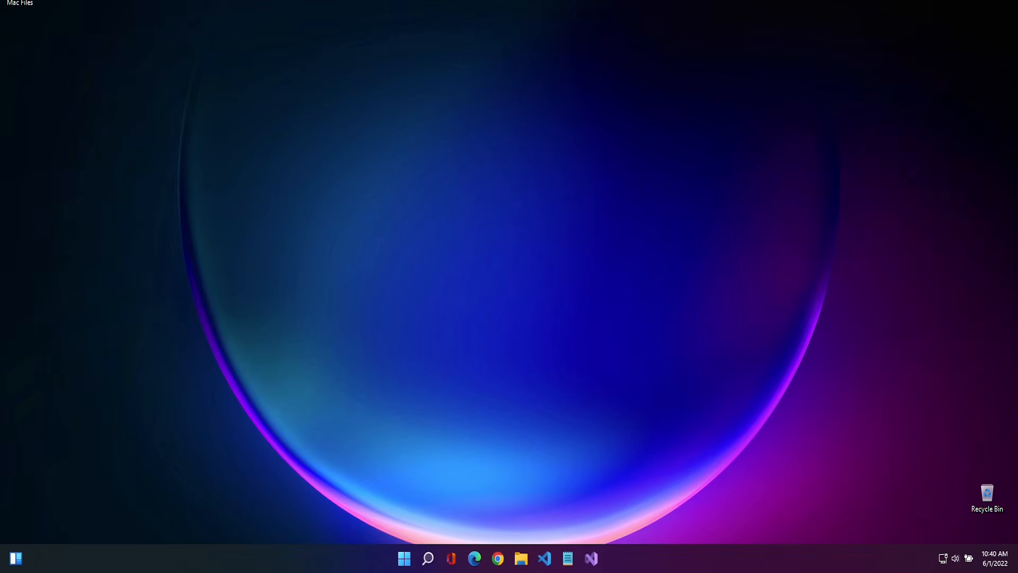
{"action": "left_click", "coordinate": [475, 560]}
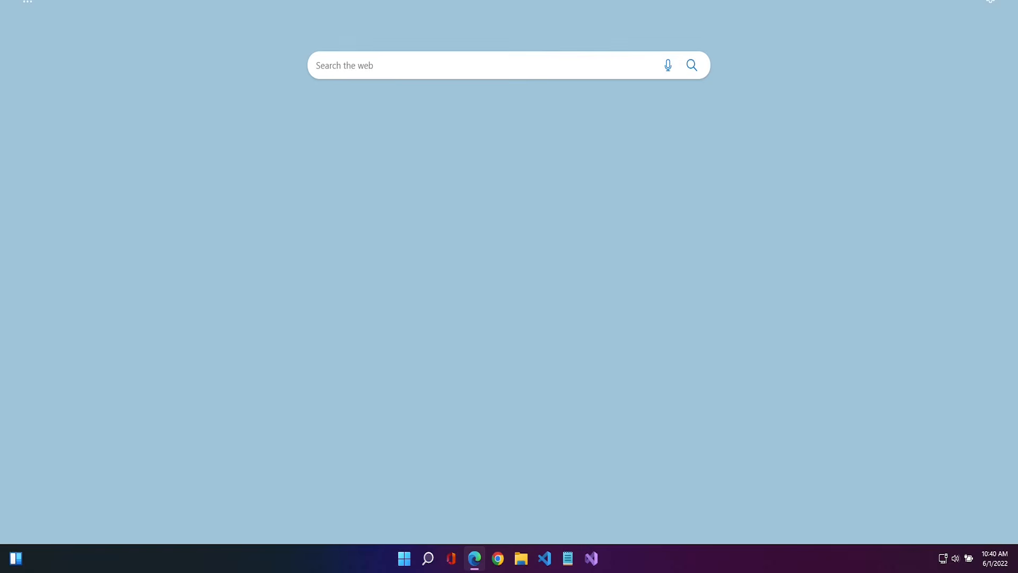
{"action": "left_click", "coordinate": [601, 25]}
{"action": "type", "text": "https://docs.microsoft.com/en-us/azure/virtual-desktop/connect-windows-7-10#install-the-windows-desktop-client"}
{"action": "key", "text": "Return"}
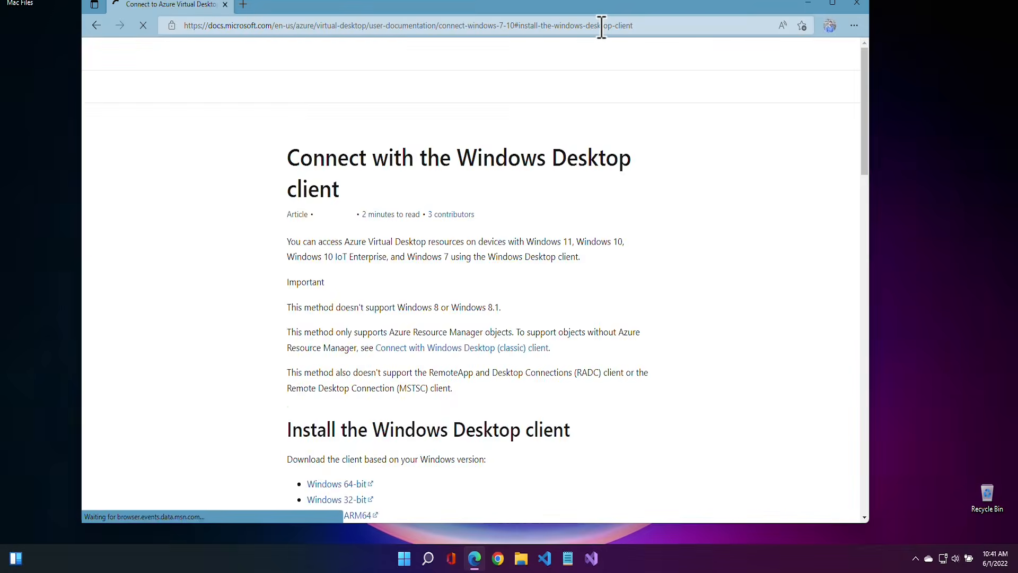
Download the Windows 64-bit installer RemoteDesktop_1.2.3130.0_x64.msi and run it.
{"action": "left_click", "coordinate": [349, 110]}
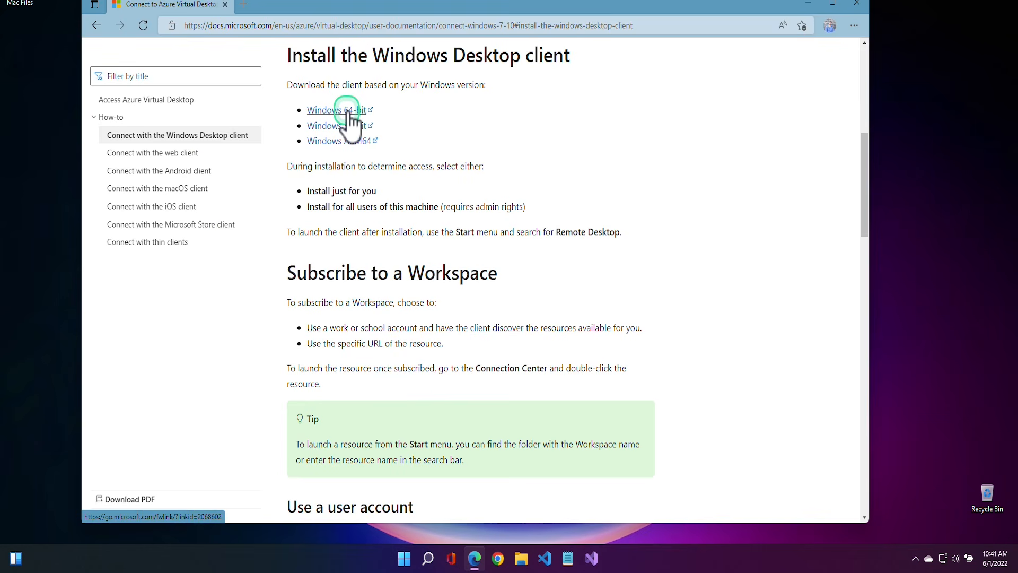
{"action": "left_click", "coordinate": [348, 110]}
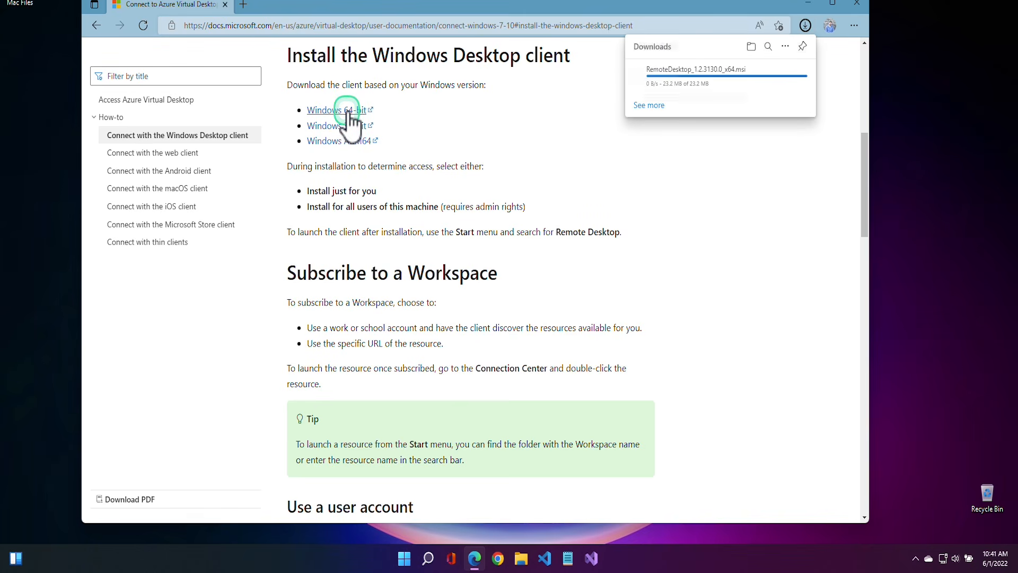
{"action": "left_click", "coordinate": [674, 84]}
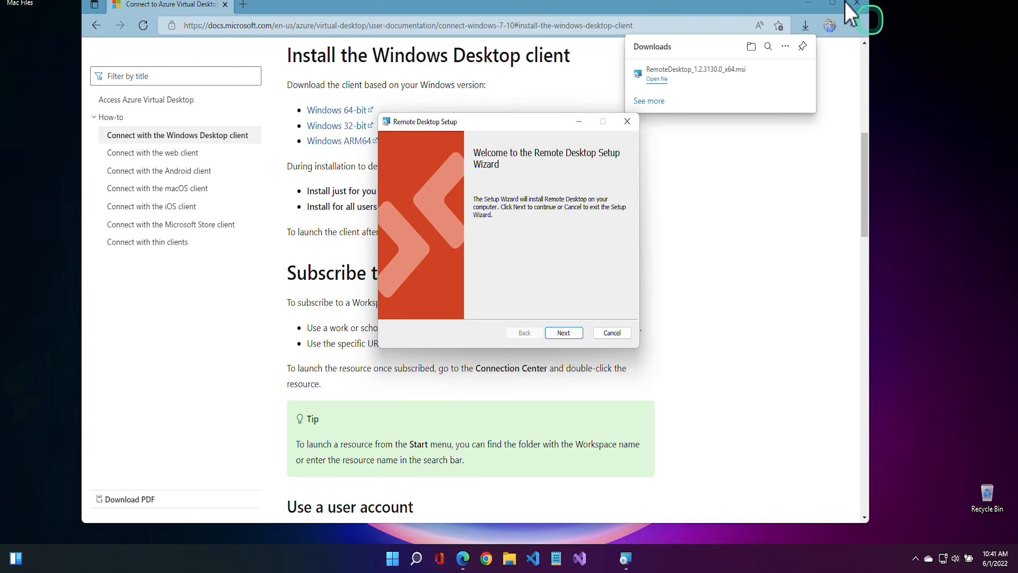
Run Remote Desktop Setup: accept the licence terms, choose Install just for you, and finish.
{"action": "left_click", "coordinate": [804, 8]}
{"action": "left_click_drag", "start_coordinate": [518, 123], "coordinate": [450, 61]}
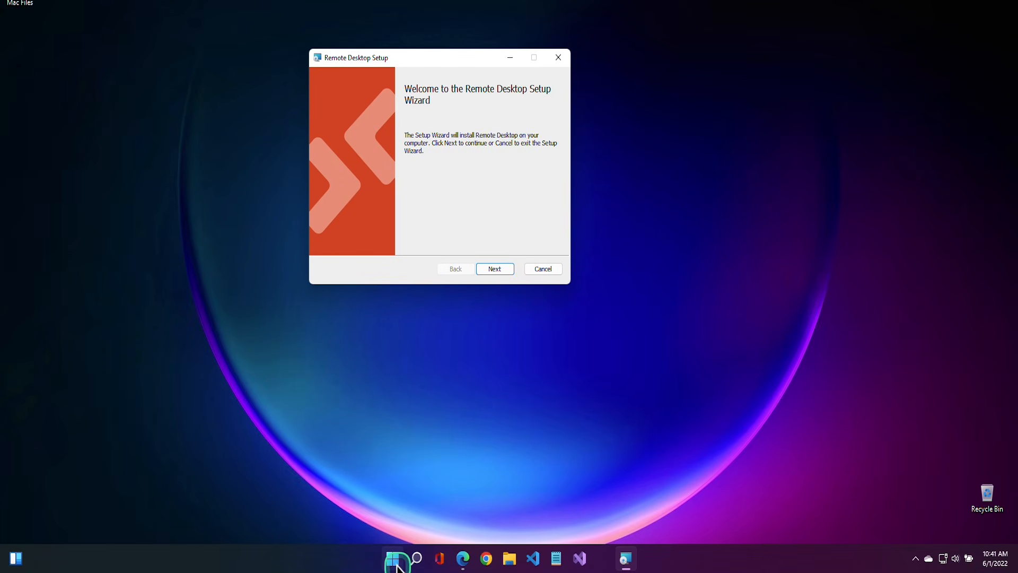
{"action": "left_click", "coordinate": [493, 274]}
{"action": "left_click", "coordinate": [497, 270]}
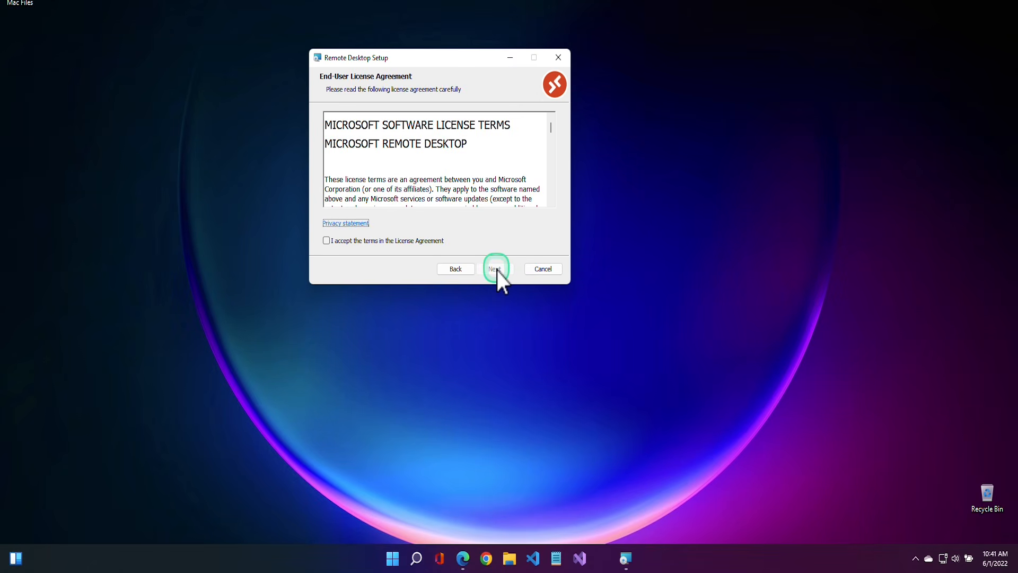
{"action": "left_click", "coordinate": [338, 246]}
{"action": "left_click", "coordinate": [489, 268]}
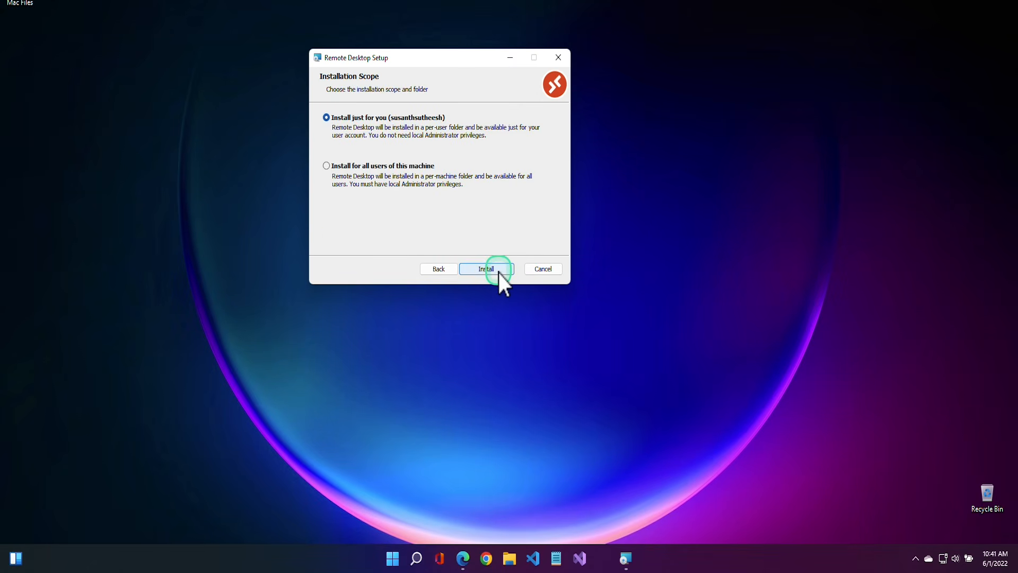
{"action": "left_click", "coordinate": [499, 271]}
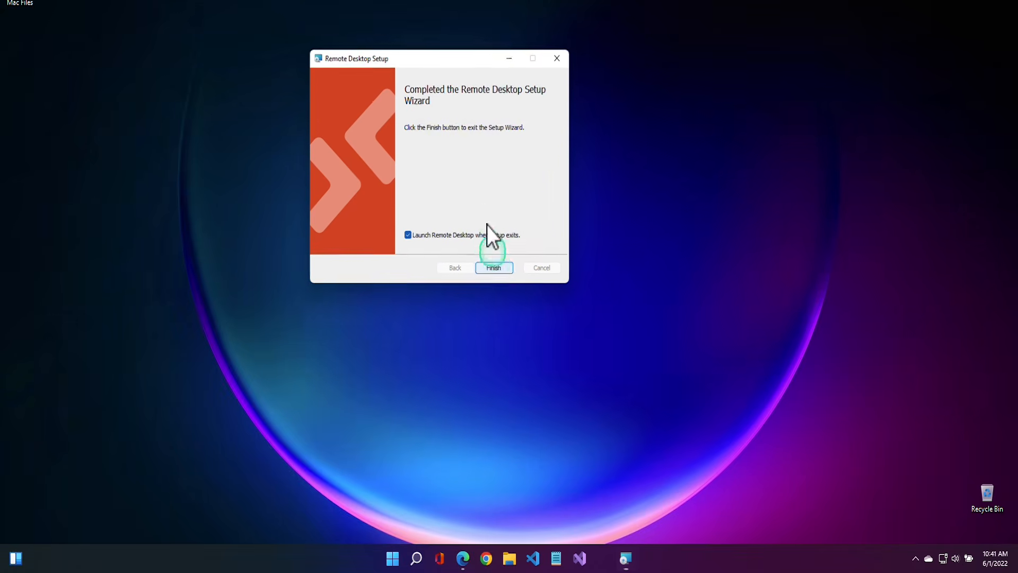
{"action": "left_click", "coordinate": [501, 270]}
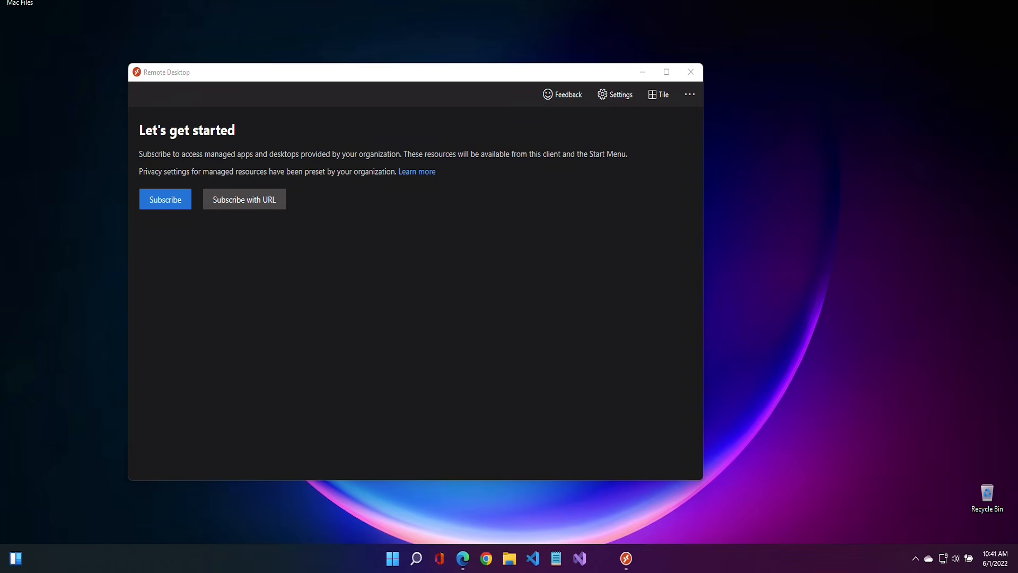
Close Remote Desktop, pin it to the taskbar from Start's Recommended list, and relaunch it there.
{"action": "left_click_drag", "start_coordinate": [561, 77], "coordinate": [630, 69]}
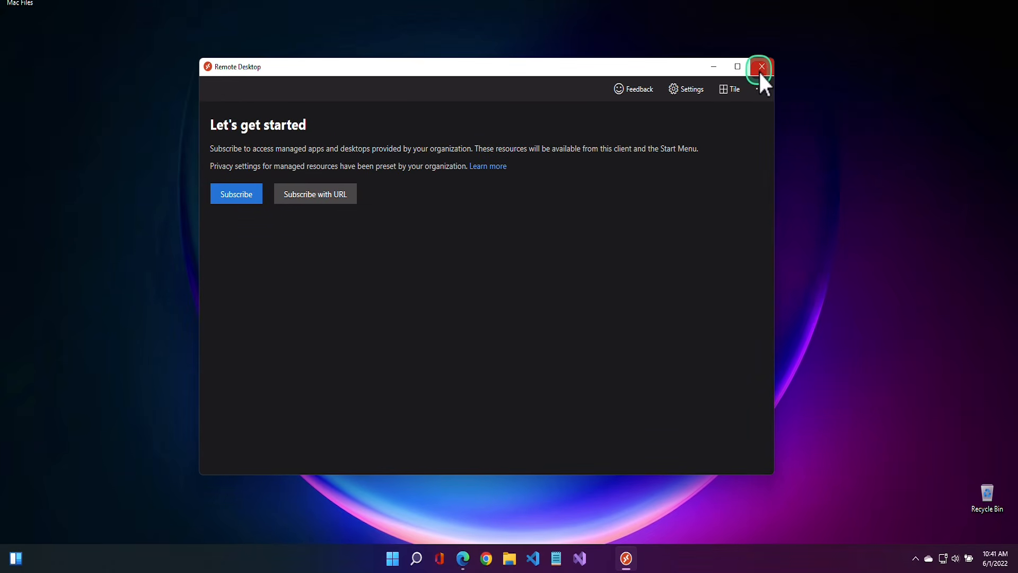
{"action": "left_click", "coordinate": [761, 67]}
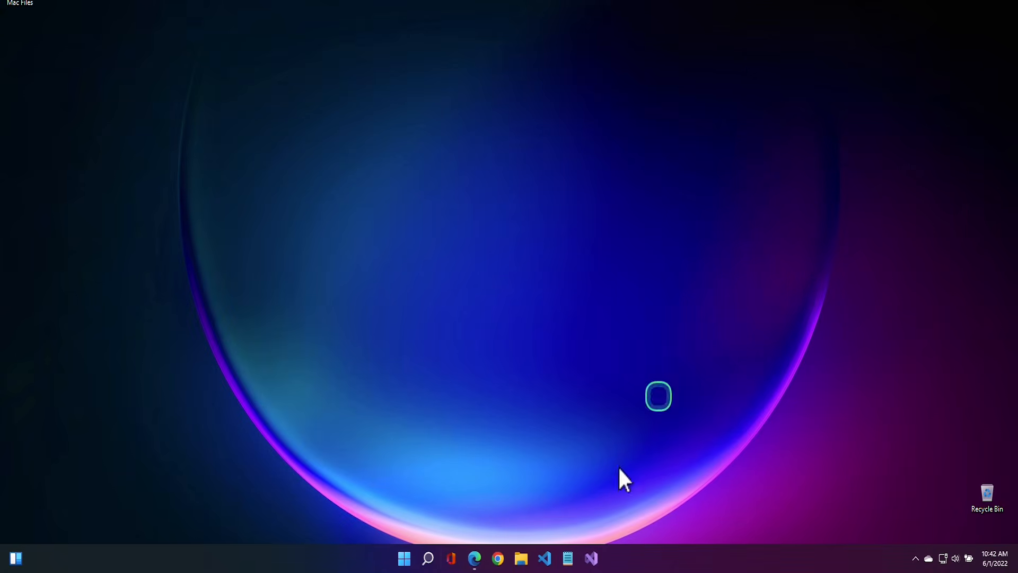
{"action": "left_click", "coordinate": [403, 557]}
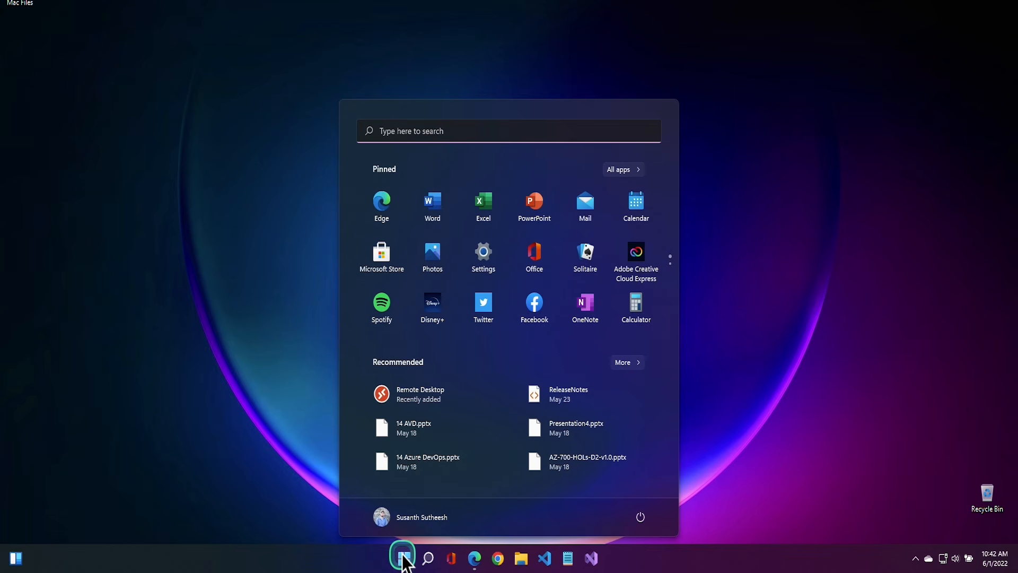
{"action": "left_click", "coordinate": [431, 402]}
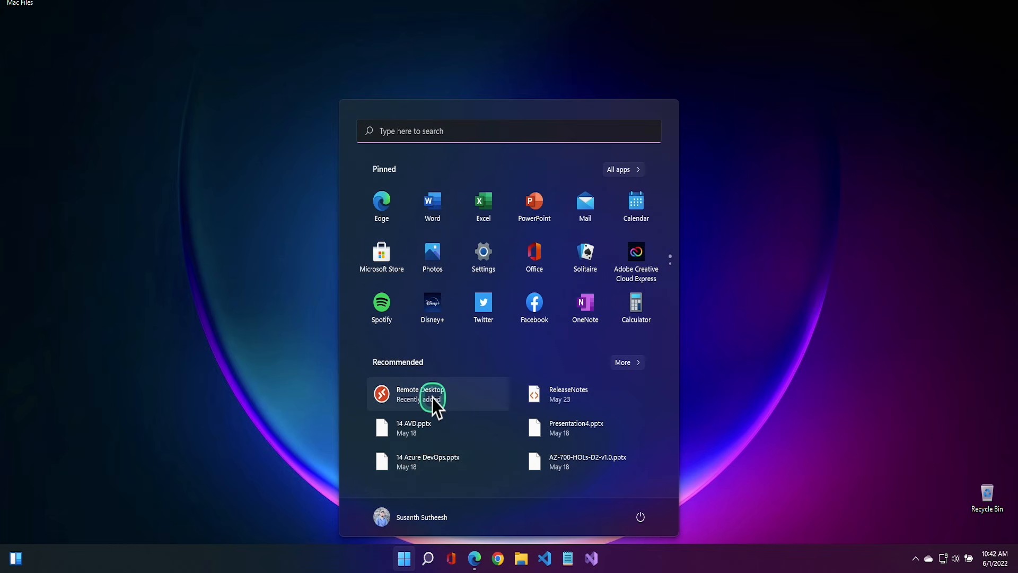
{"action": "right_click", "coordinate": [431, 398]}
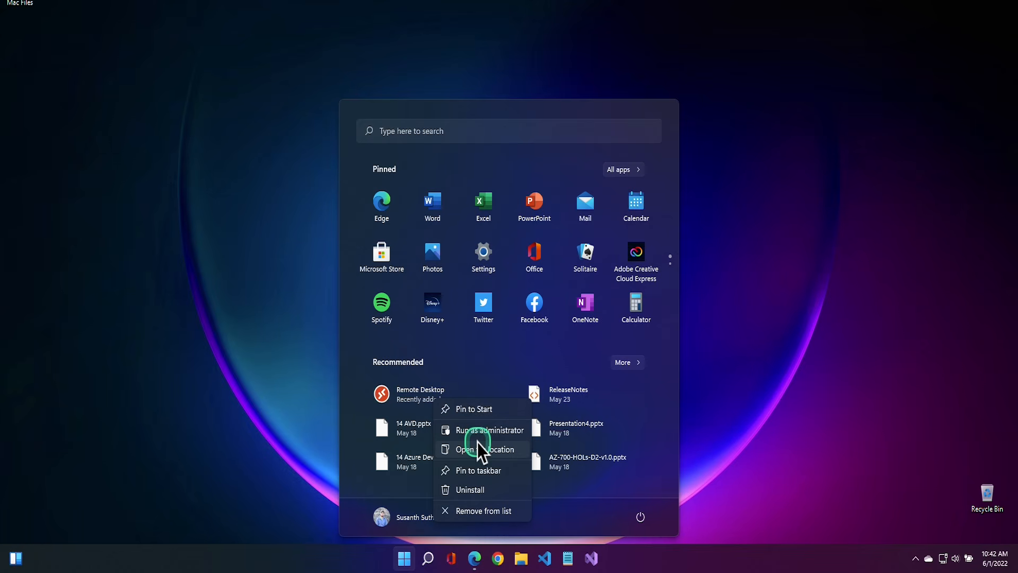
{"action": "left_click", "coordinate": [489, 472]}
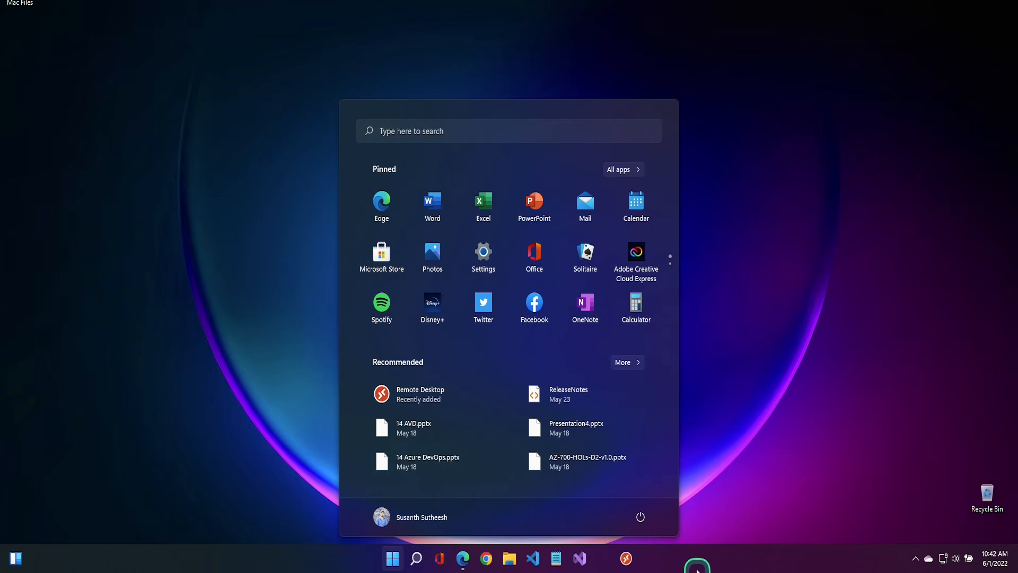
{"action": "left_click", "coordinate": [711, 441]}
{"action": "left_click", "coordinate": [628, 558]}
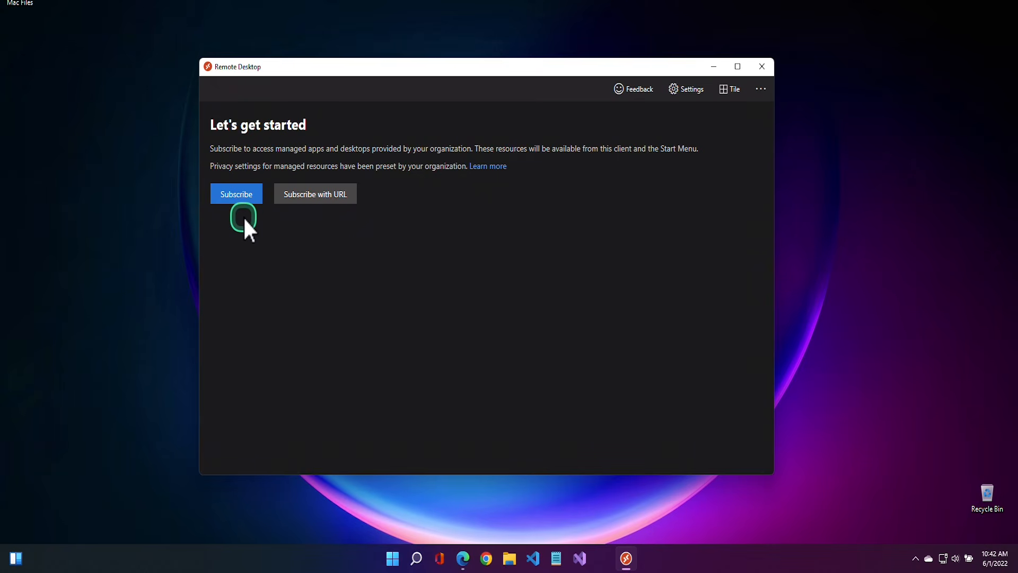
Subscribe to the workspace by signing in with the work account.
{"action": "left_click", "coordinate": [247, 199]}
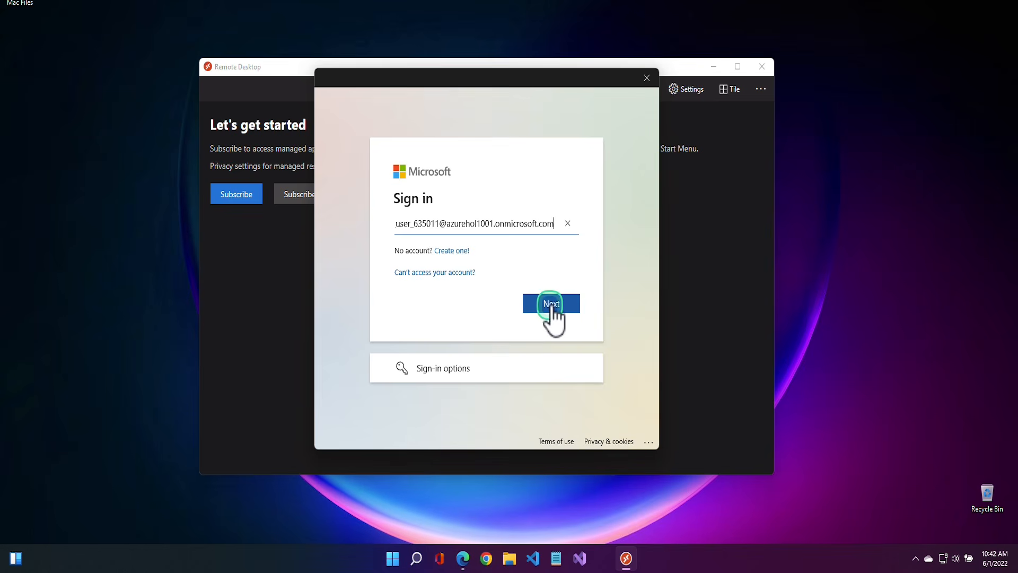
{"action": "left_click", "coordinate": [551, 304]}
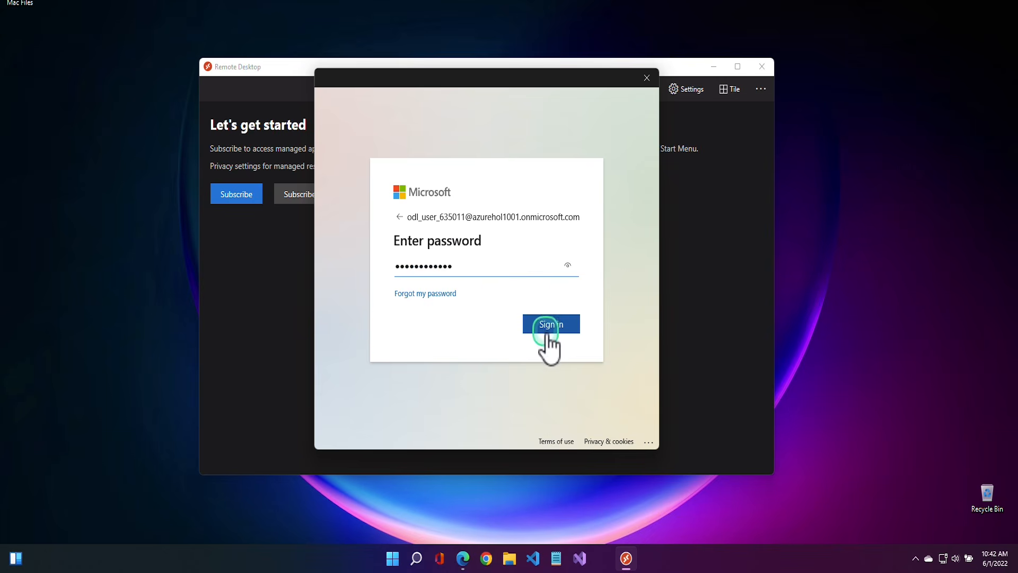
{"action": "left_click", "coordinate": [550, 326]}
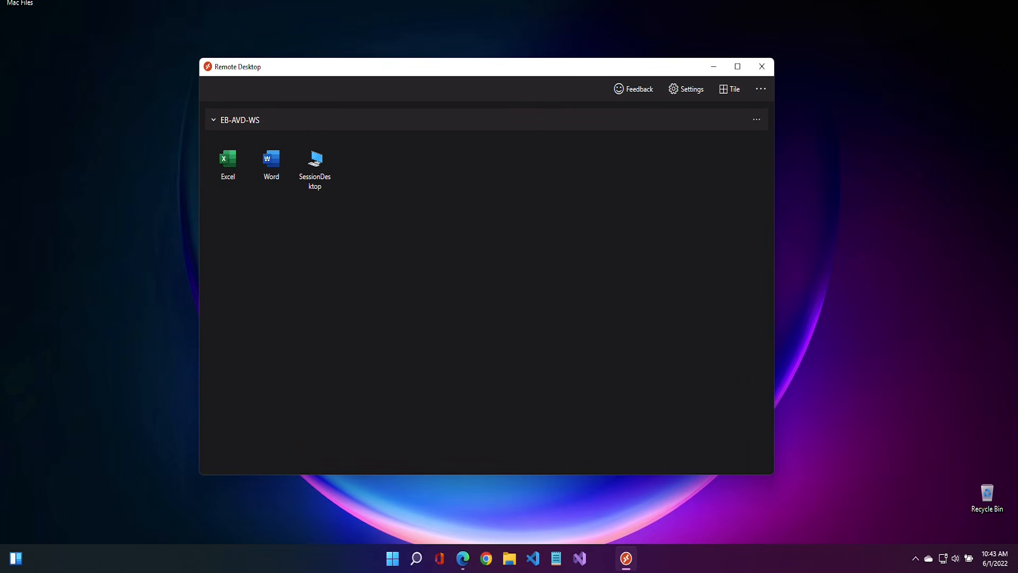
Switch the workspace apps to List view, then back to Tile view.
{"action": "left_click_drag", "start_coordinate": [495, 74], "coordinate": [533, 45]}
{"action": "left_click", "coordinate": [769, 64]}
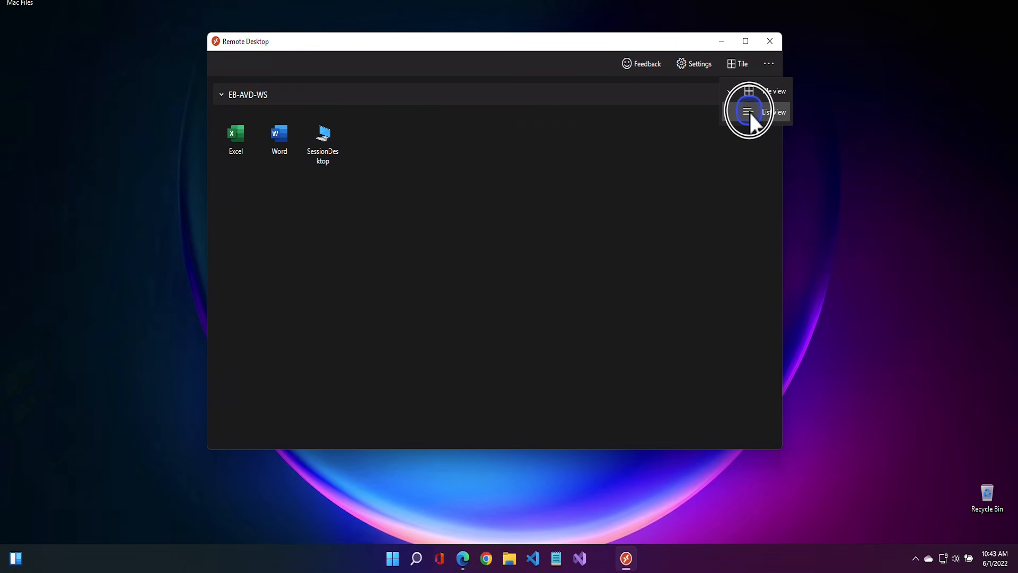
{"action": "left_click", "coordinate": [749, 110]}
{"action": "left_click", "coordinate": [737, 63]}
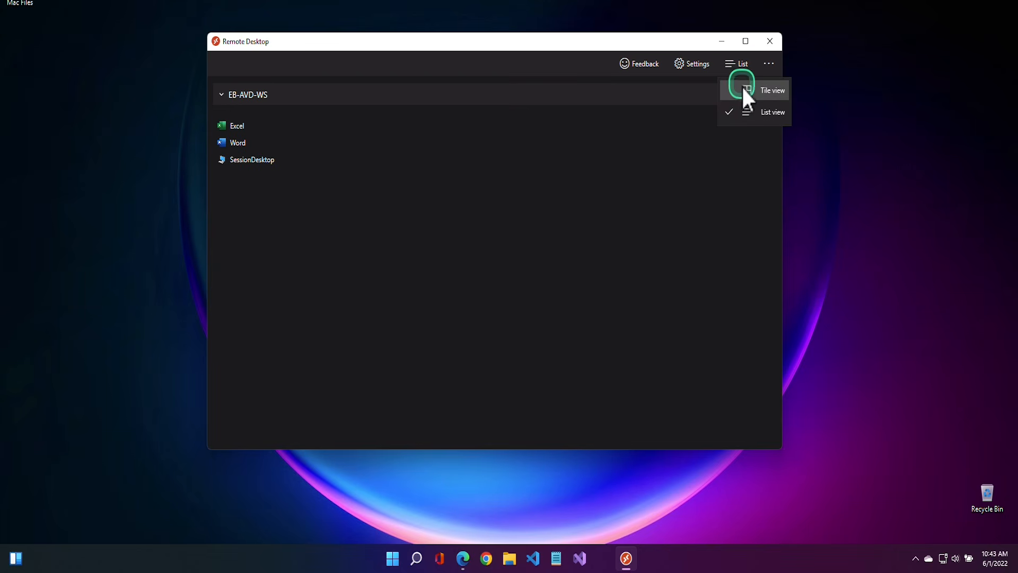
{"action": "left_click", "coordinate": [747, 92]}
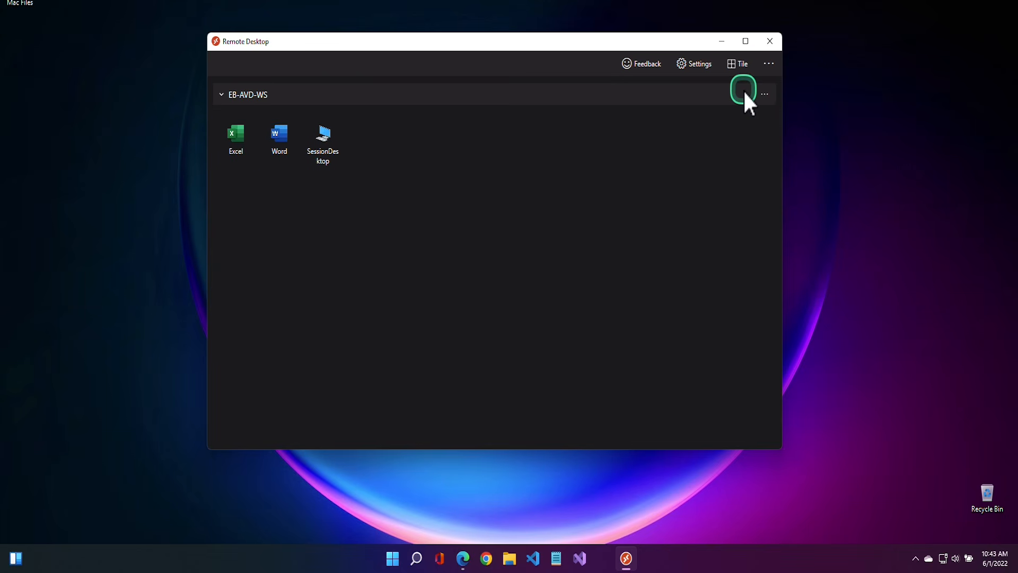
Set the Remote Desktop App Mode to Light in Settings.
{"action": "left_click", "coordinate": [705, 67]}
{"action": "left_click", "coordinate": [616, 197]}
{"action": "left_click", "coordinate": [614, 214]}
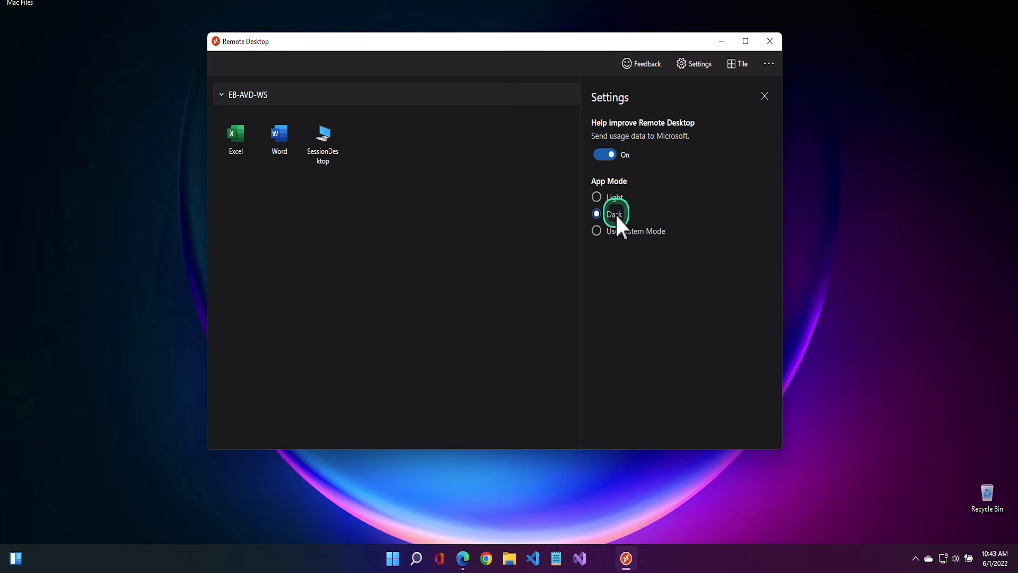
{"action": "left_click", "coordinate": [610, 197]}
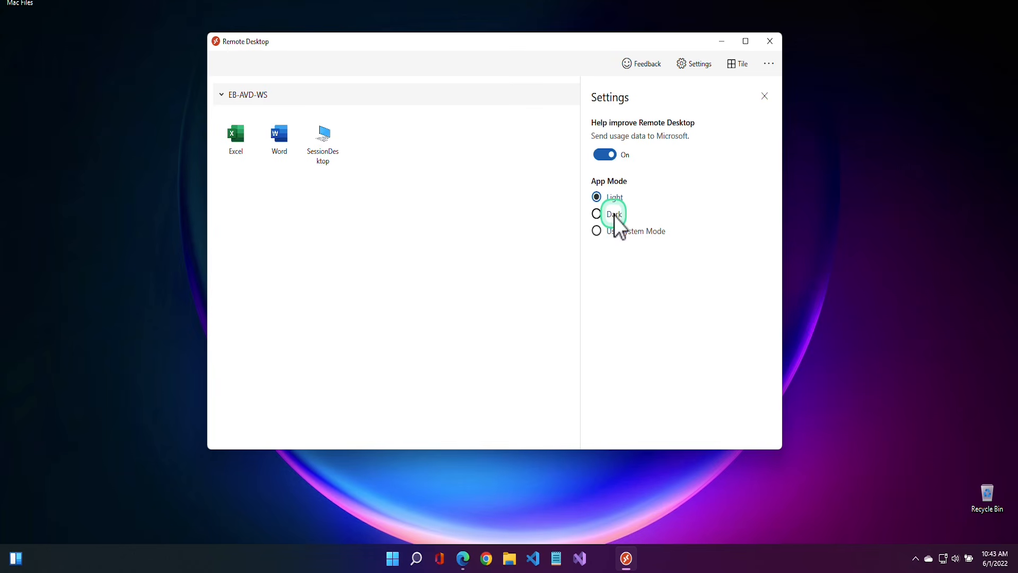
{"action": "left_click", "coordinate": [486, 197]}
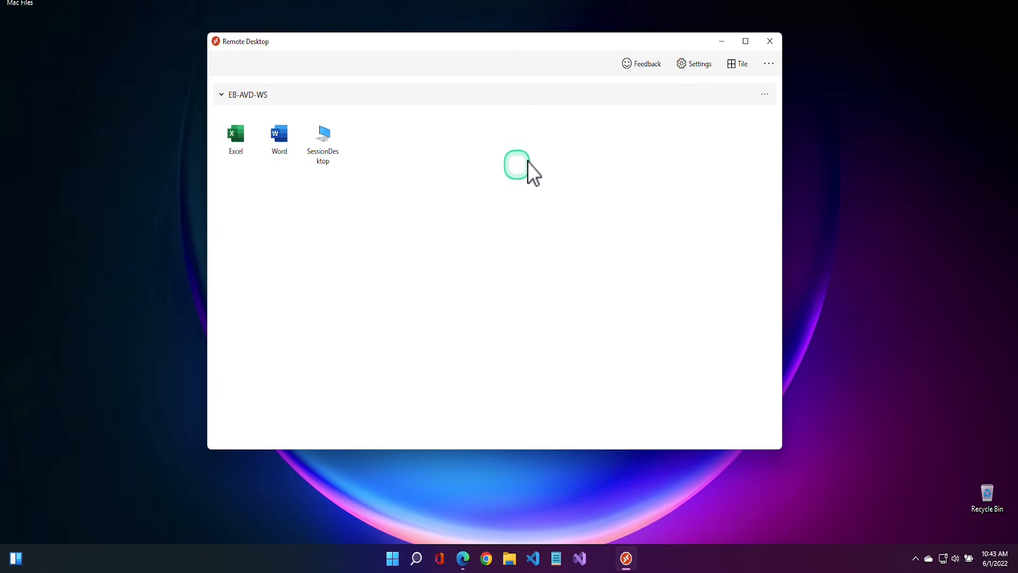
{"action": "left_click", "coordinate": [765, 95]}
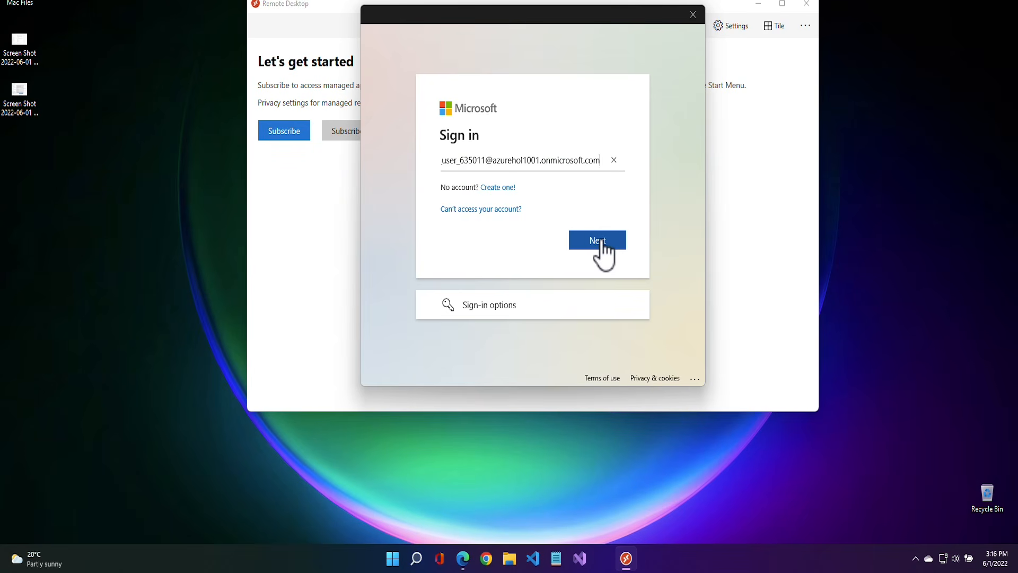
Sign in, start the SessionDesktop session, and close Computer Management inside it.
{"action": "left_click", "coordinate": [602, 242]}
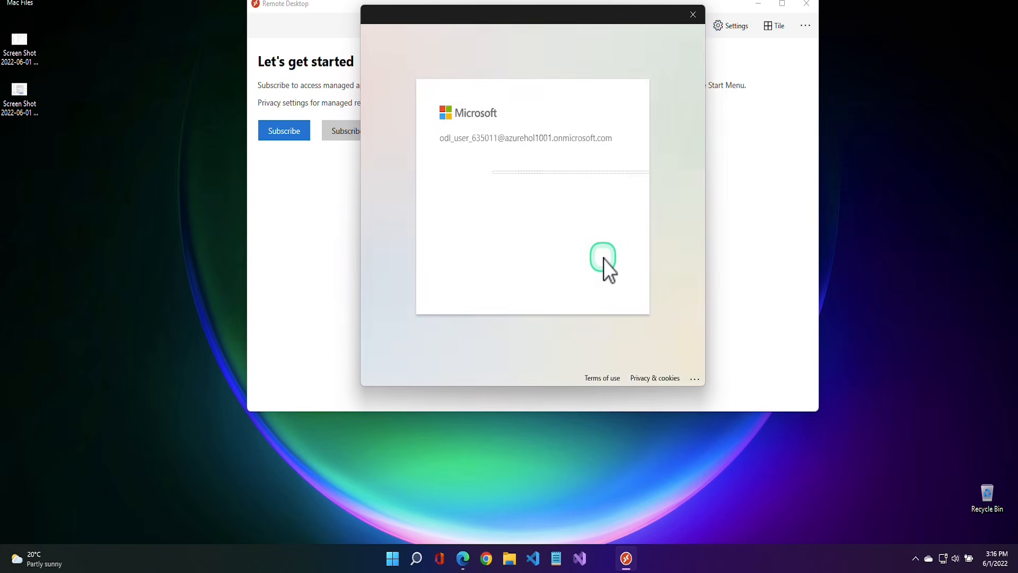
{"action": "left_click", "coordinate": [463, 120]}
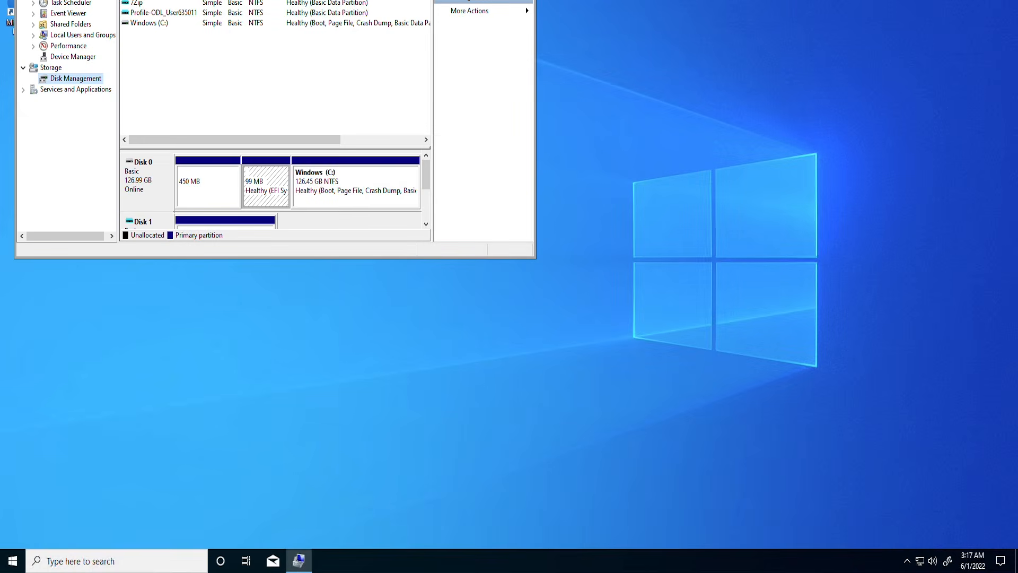
{"action": "left_click", "coordinate": [525, 6]}
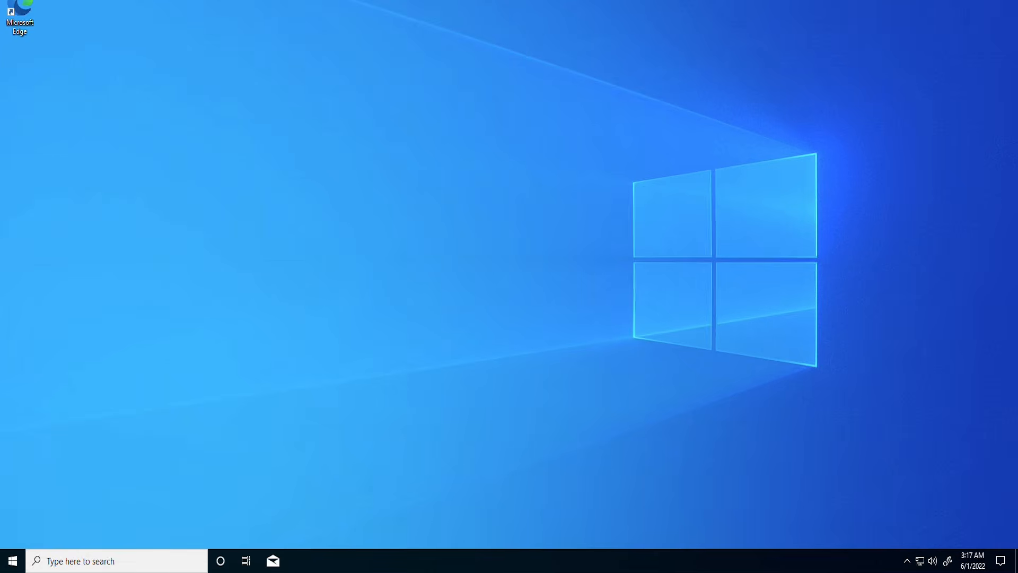
{"action": "left_click", "coordinate": [13, 560]}
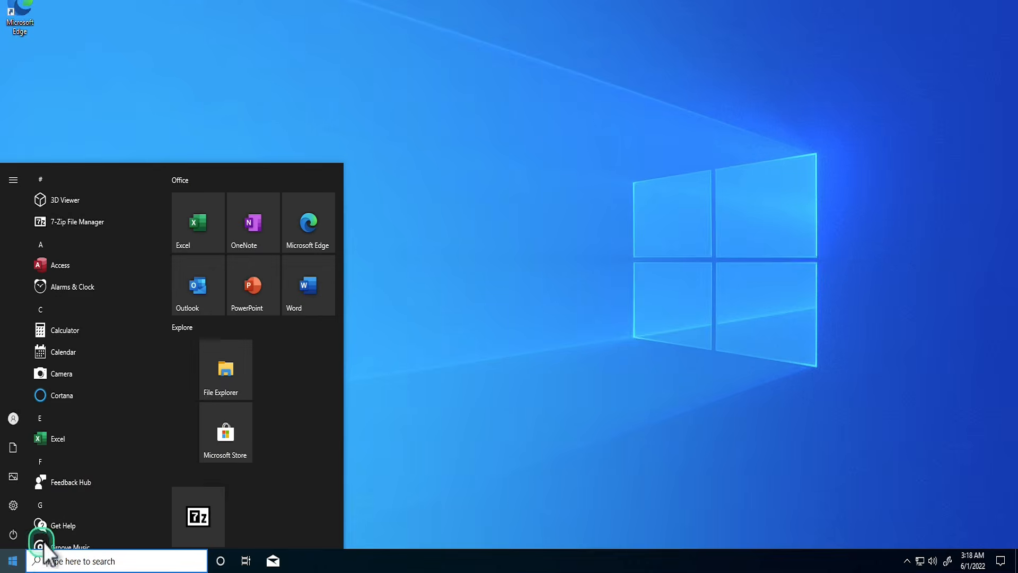
{"action": "left_click", "coordinate": [600, 64]}
Take the SessionDesktop session out of full screen into a smaller, repositioned window.
{"action": "left_click", "coordinate": [579, 0]}
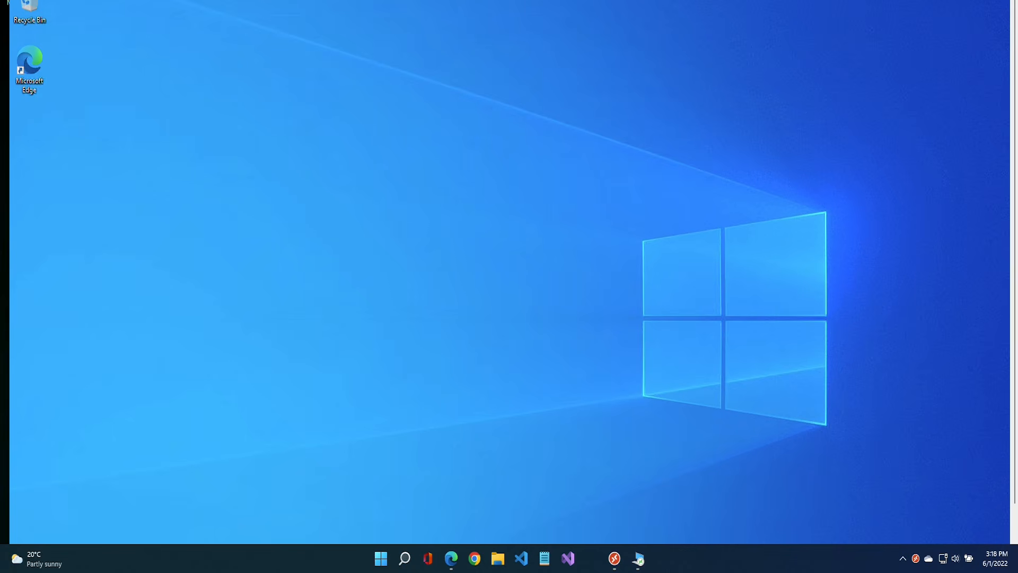
{"action": "left_click_drag", "start_coordinate": [9, 0], "coordinate": [289, 1]}
{"action": "left_click_drag", "start_coordinate": [383, 1], "coordinate": [214, 0]}
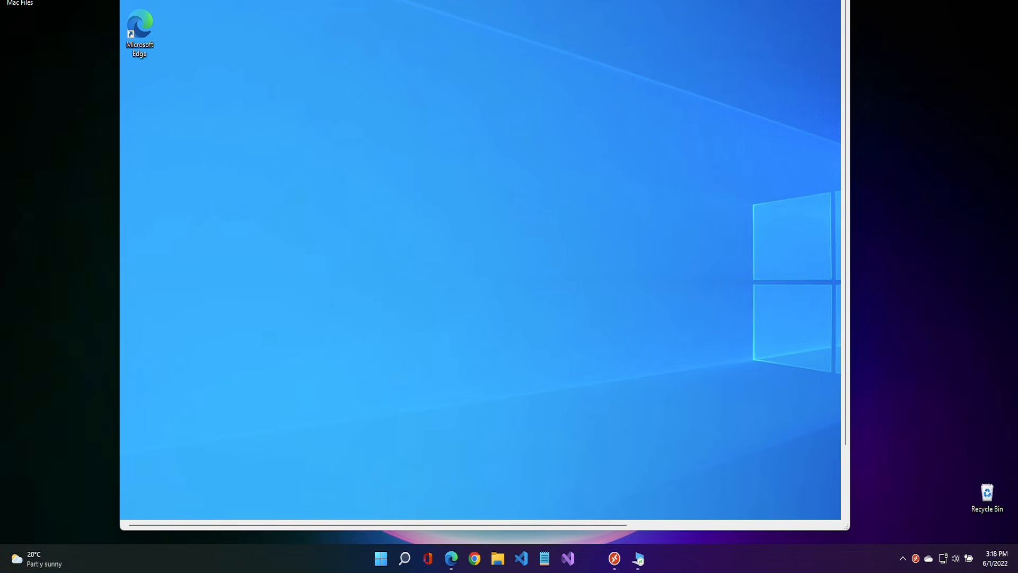
{"action": "left_click_drag", "start_coordinate": [846, 364], "coordinate": [842, 448]}
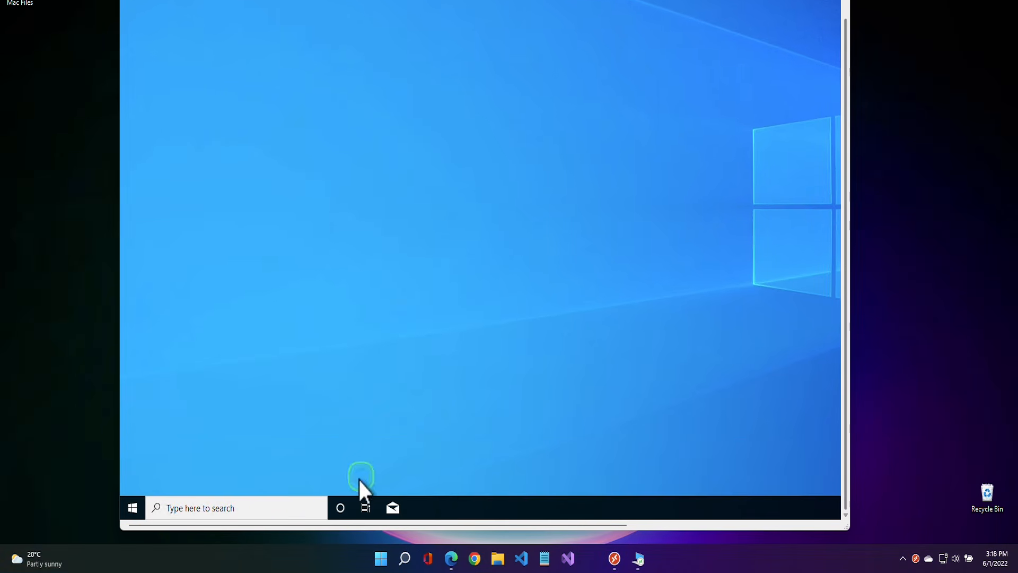
{"action": "left_click", "coordinate": [134, 509]}
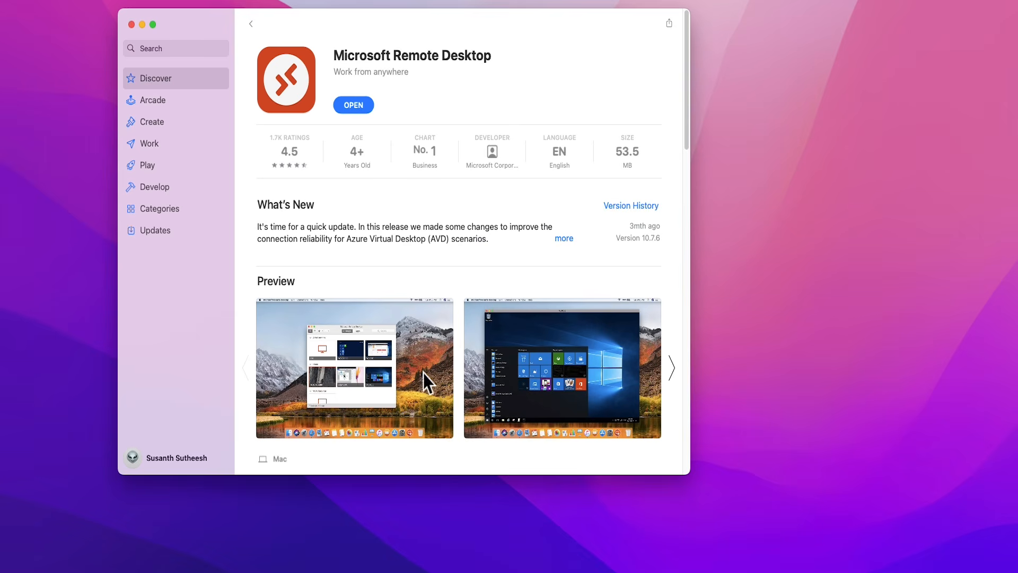
Launch Microsoft Remote Desktop from the App Store and connect to SessionDesktop, confirming the user account.
{"action": "left_click", "coordinate": [392, 103]}
{"action": "mouse_move", "coordinate": [411, 29]}
{"action": "left_mouse_down"}
{"action": "mouse_move", "coordinate": [437, 25]}
{"action": "mouse_move", "coordinate": [429, 38]}
{"action": "left_mouse_up"}
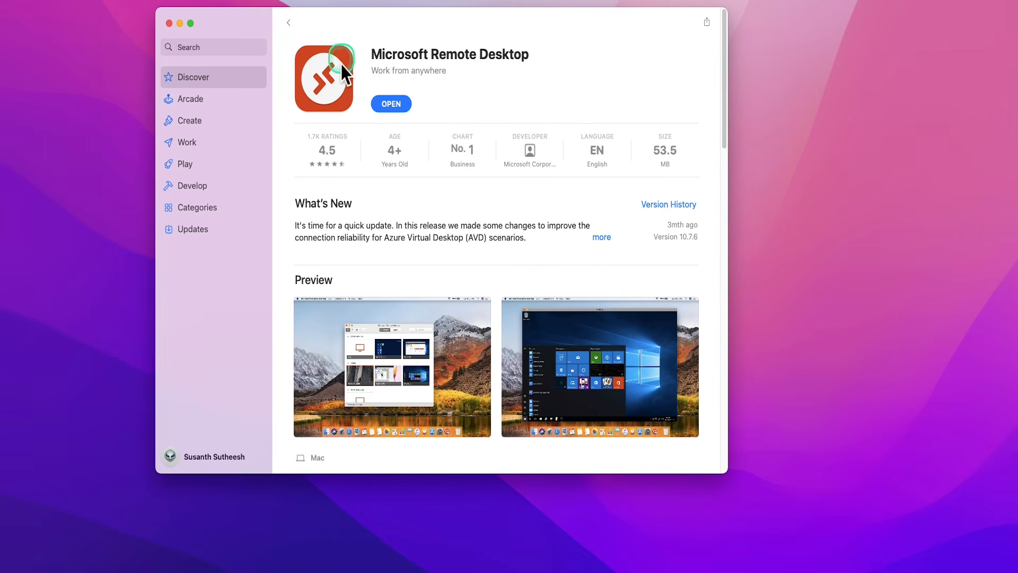
{"action": "left_click", "coordinate": [395, 105]}
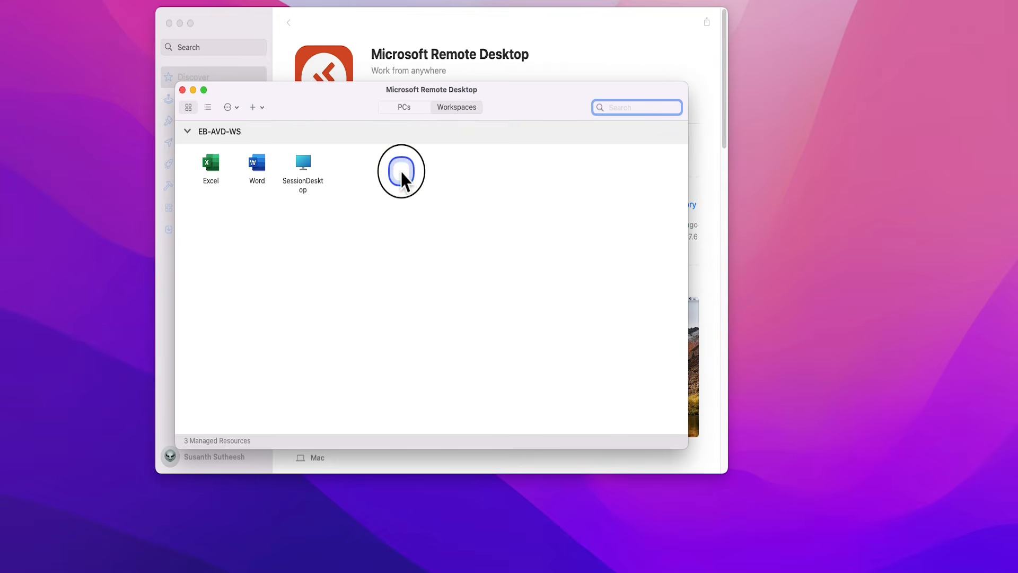
{"action": "double_click", "coordinate": [306, 166]}
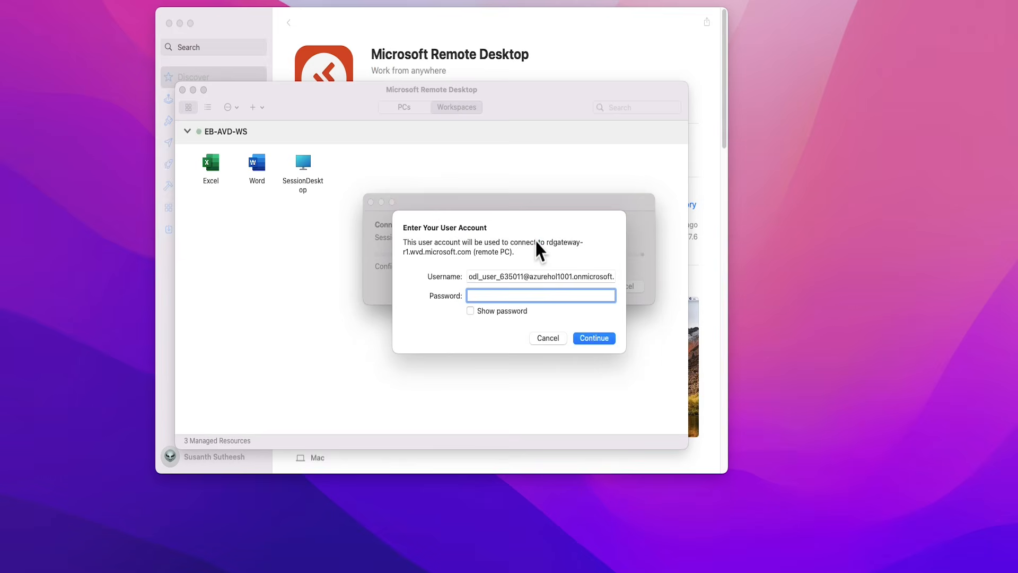
{"action": "left_click", "coordinate": [594, 337]}
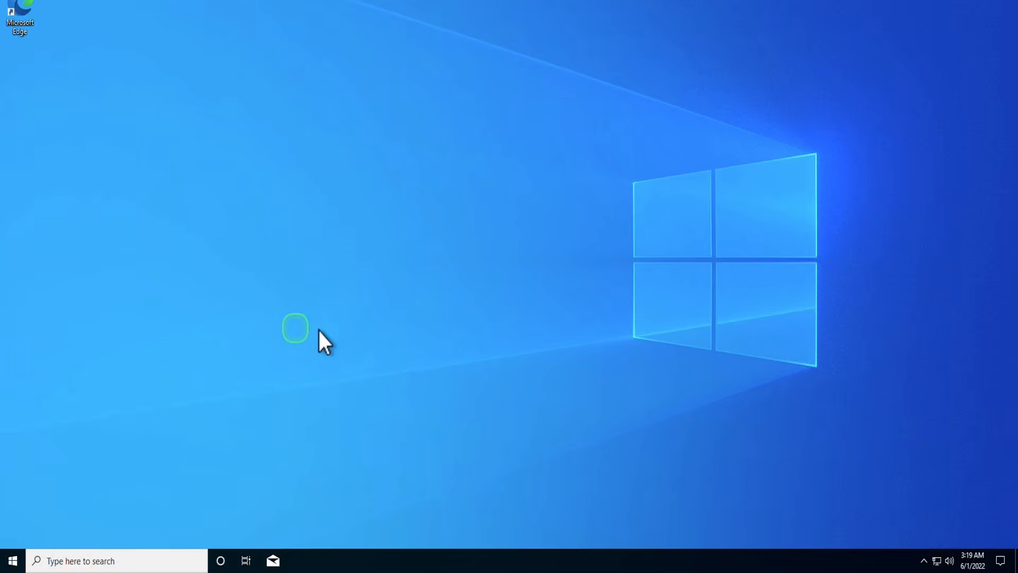
{"action": "left_click", "coordinate": [13, 561]}
{"action": "left_click", "coordinate": [14, 561]}
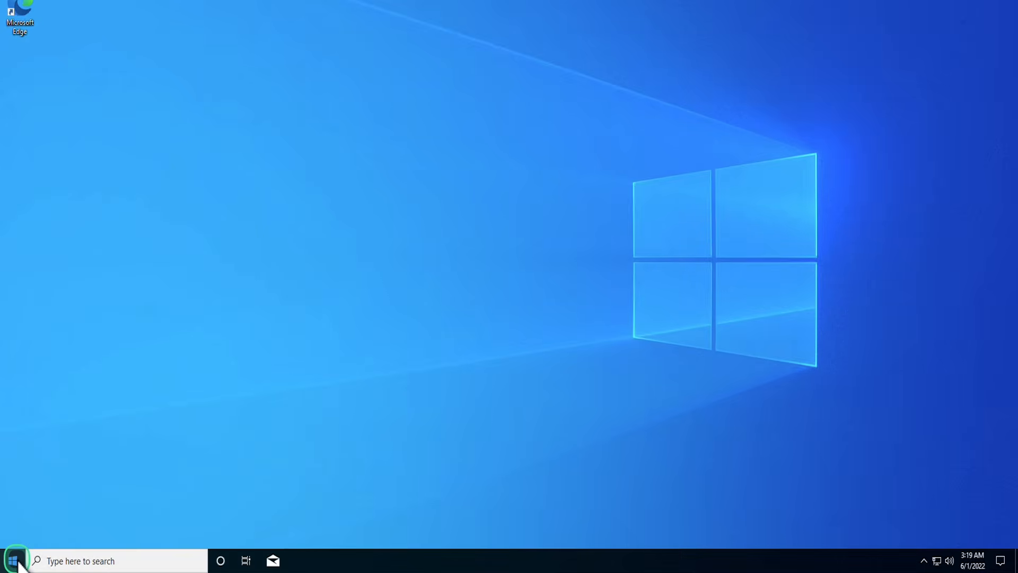
{"action": "left_click", "coordinate": [13, 560]}
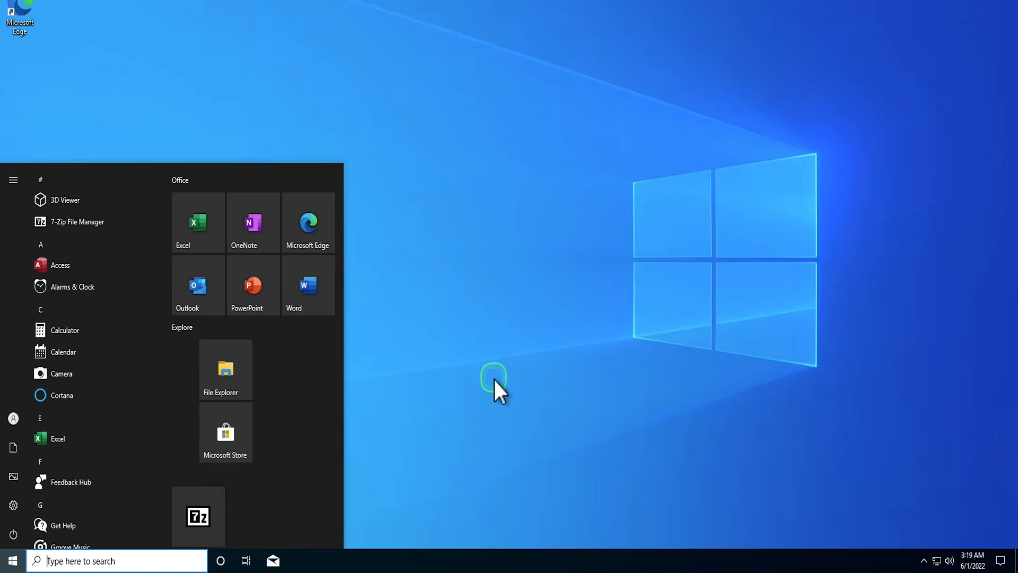
{"action": "left_click", "coordinate": [494, 378]}
{"action": "left_click", "coordinate": [13, 562]}
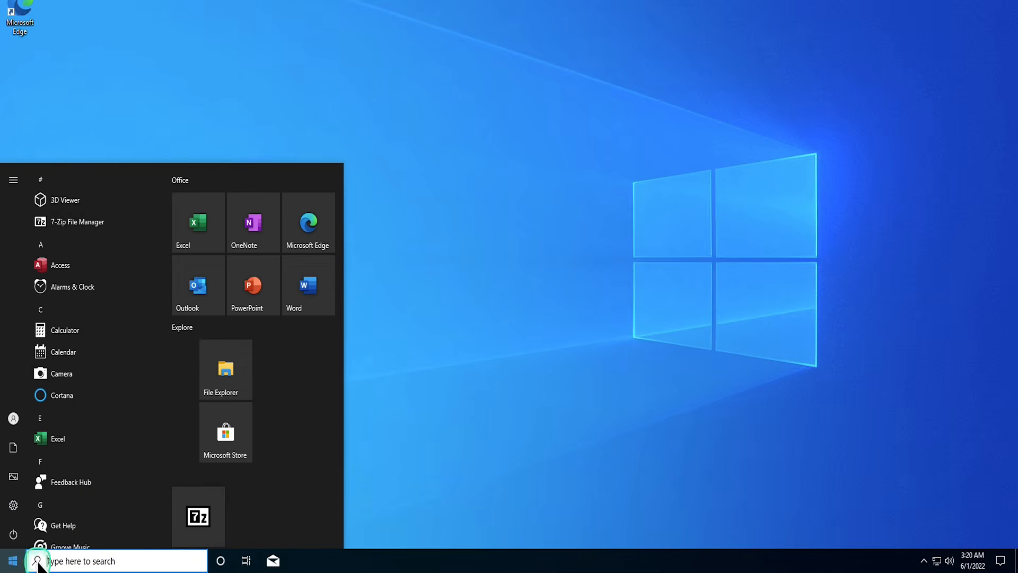
{"action": "left_click", "coordinate": [413, 226]}
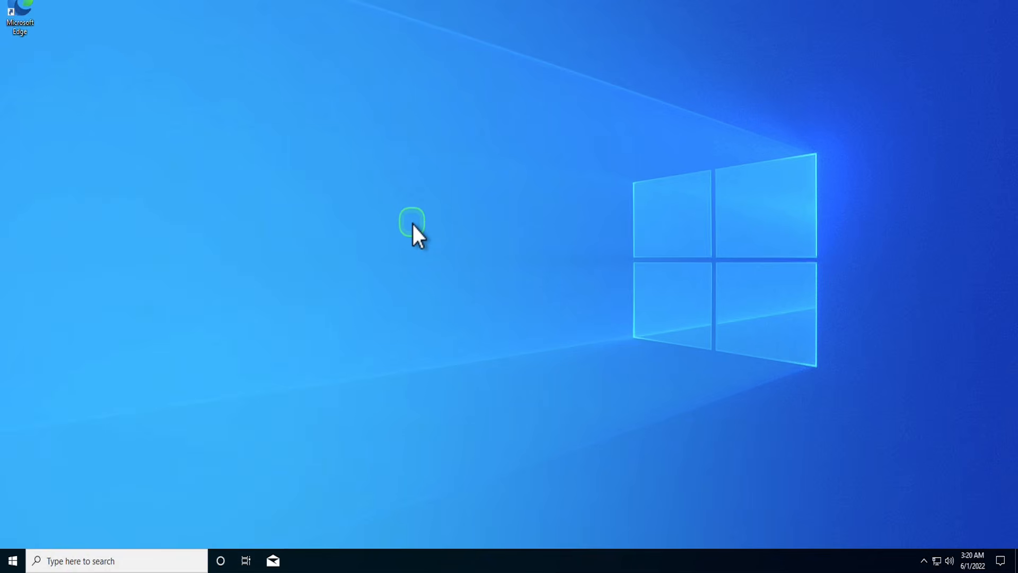
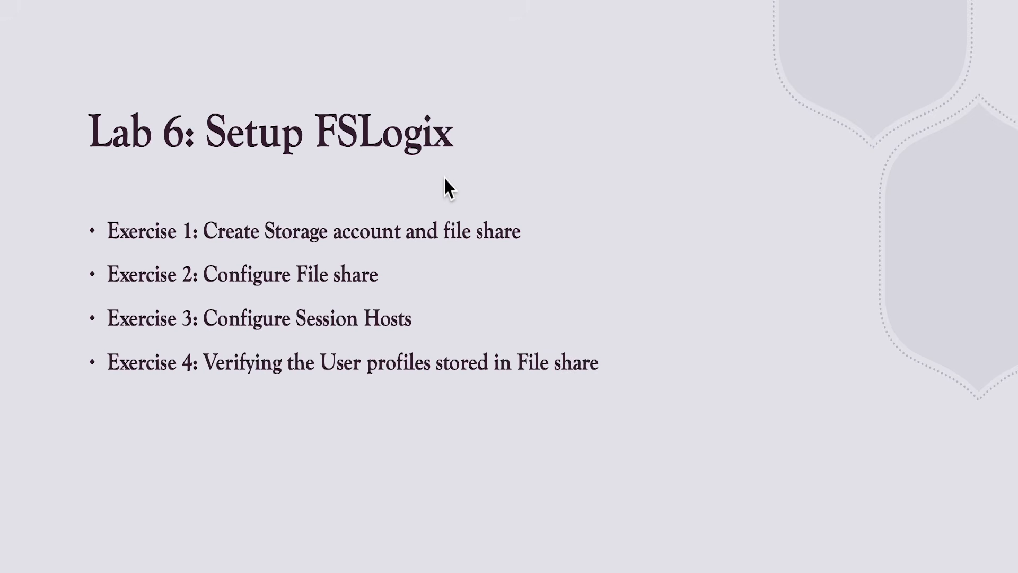
Highlight the Exercise 1 bullet, creating the storage account and file share, on the Lab 6 slide.
{"action": "mouse_move", "coordinate": [83, 214]}
{"action": "left_mouse_down"}
{"action": "mouse_move", "coordinate": [84, 228]}
{"action": "mouse_move", "coordinate": [220, 255]}
{"action": "mouse_move", "coordinate": [574, 255]}
{"action": "left_mouse_up"}
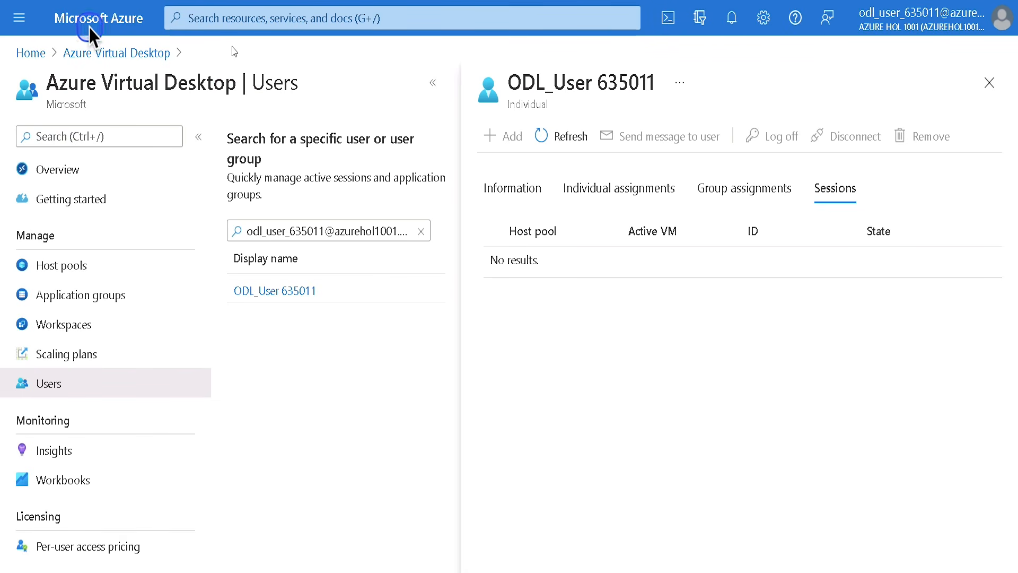
From the portal home, find Storage accounts and start creating a new storage account.
{"action": "left_click", "coordinate": [91, 20]}
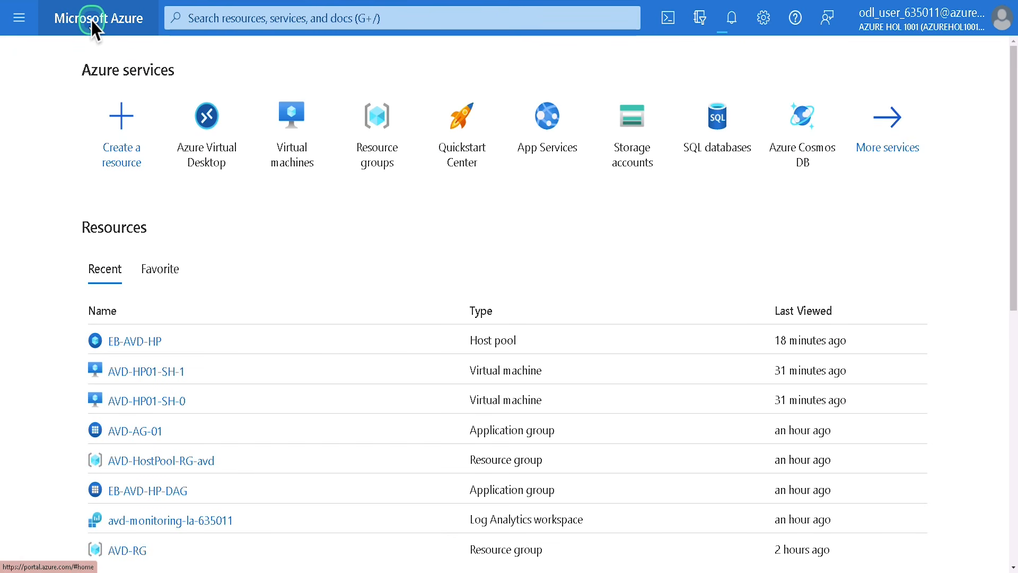
{"action": "left_click", "coordinate": [346, 20]}
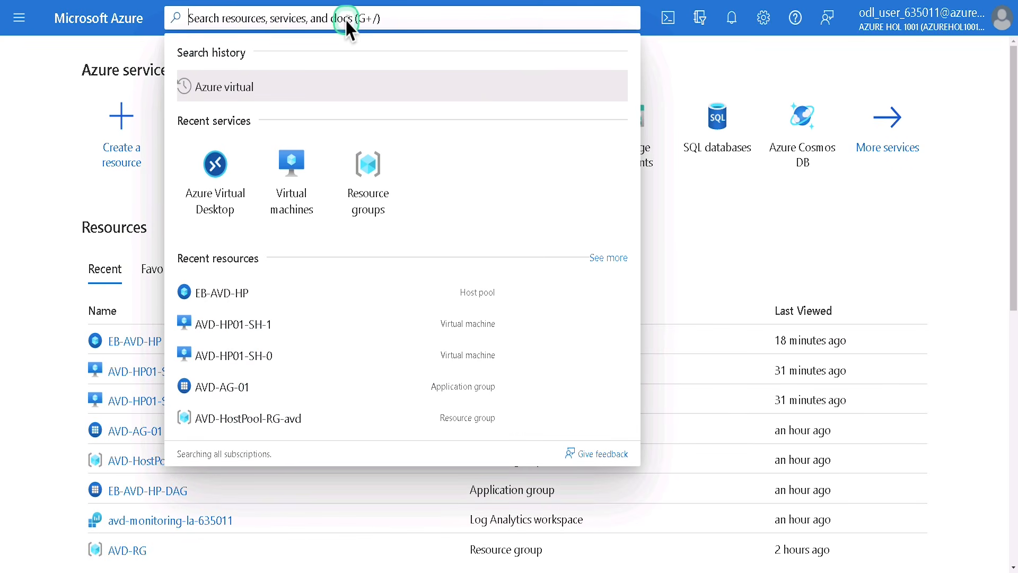
{"action": "type", "text": "storage acoo"}
{"action": "left_click", "coordinate": [277, 164]}
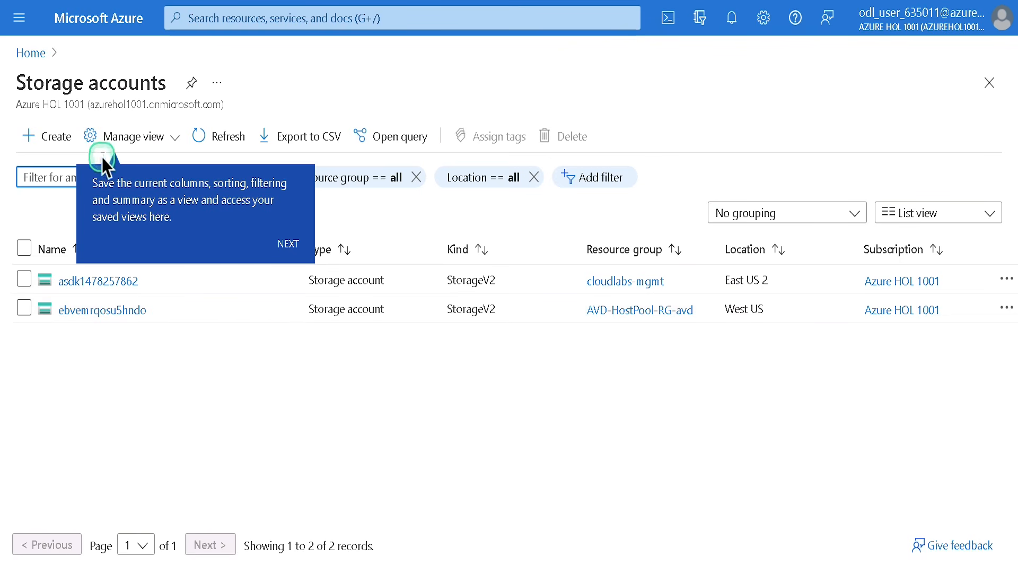
{"action": "left_click", "coordinate": [49, 141]}
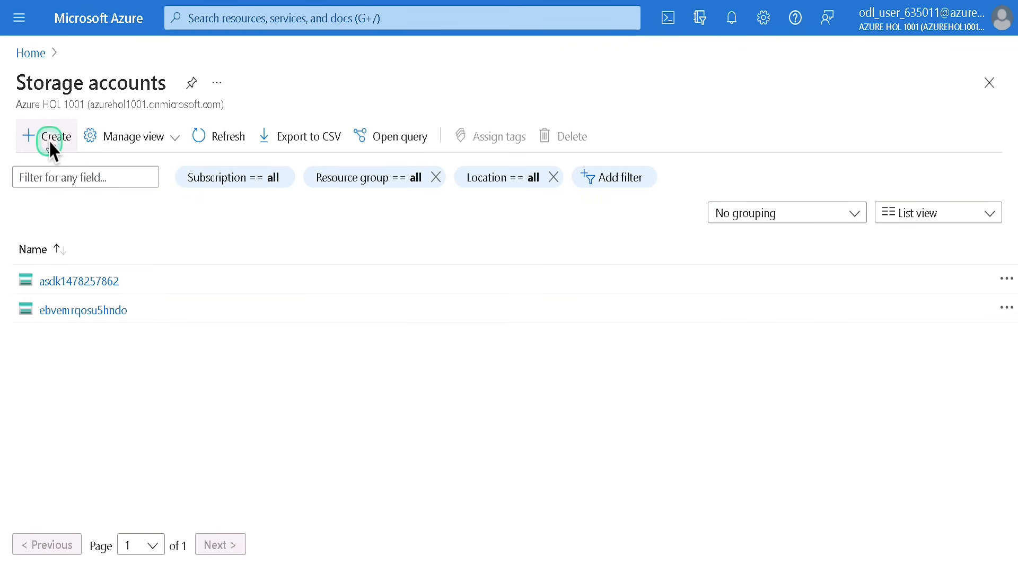
{"action": "left_click_drag", "start_coordinate": [998, 305], "coordinate": [995, 350]}
Keep resource group AVD-HostPool-RG-avd and paste fslogixprofilestg635011 as the storage account name.
{"action": "left_click", "coordinate": [398, 261]}
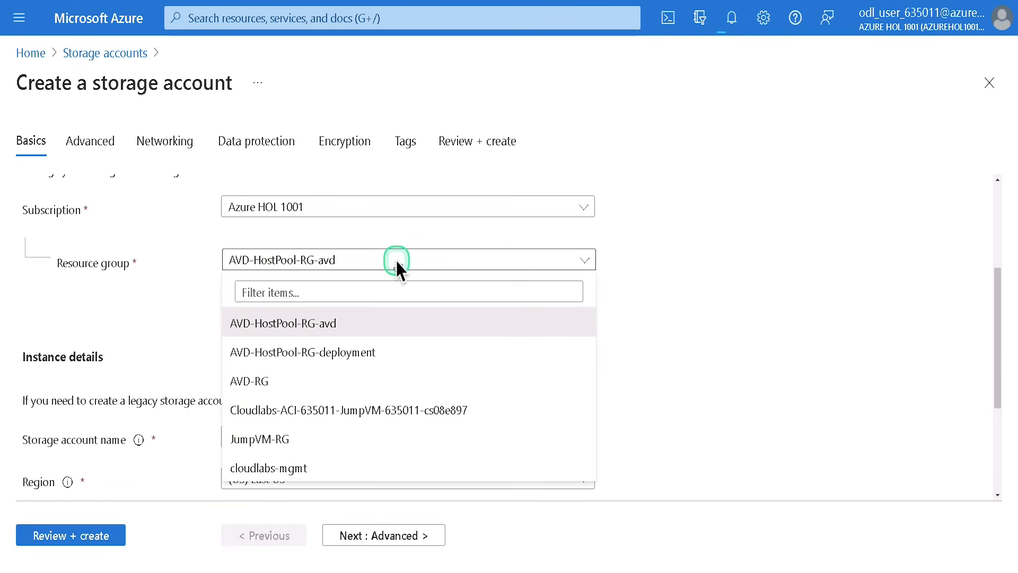
{"action": "left_click", "coordinate": [397, 260]}
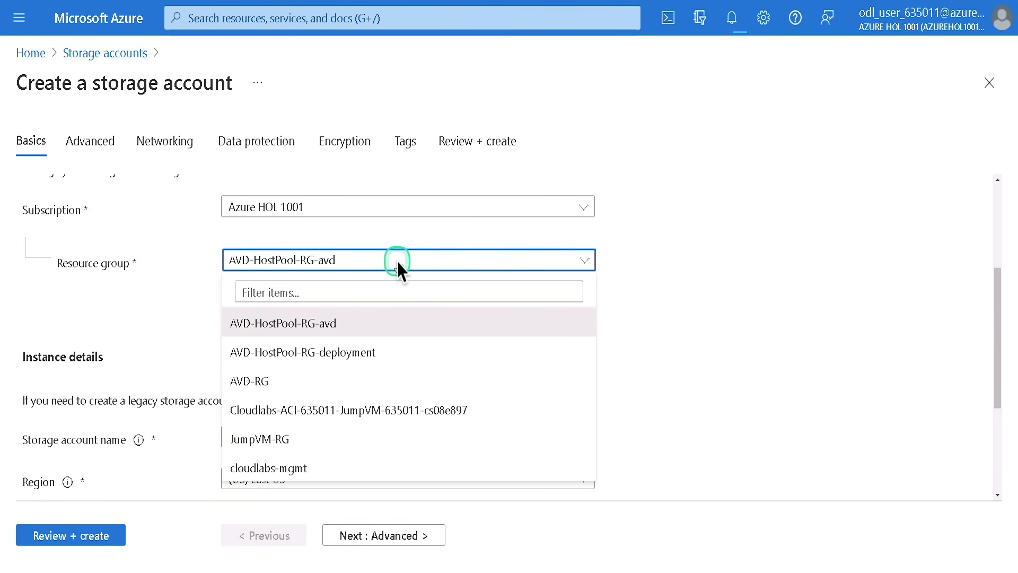
{"action": "left_click_drag", "start_coordinate": [994, 337], "coordinate": [995, 392]}
{"action": "mouse_move", "coordinate": [16, 243]}
{"action": "left_mouse_down"}
{"action": "mouse_move", "coordinate": [432, 287]}
{"action": "mouse_move", "coordinate": [647, 276]}
{"action": "left_mouse_up"}
{"action": "left_click", "coordinate": [332, 261]}
{"action": "type", "text": "fslogixprofilestg635011"}
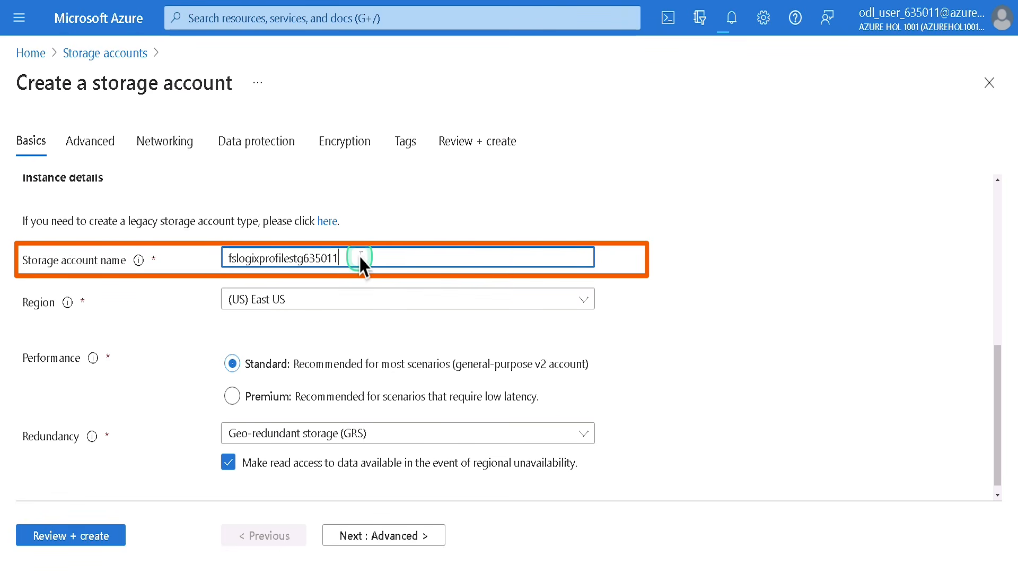
Set the region to (US) West US, matching the host pool deployment group's region.
{"action": "left_click", "coordinate": [373, 299]}
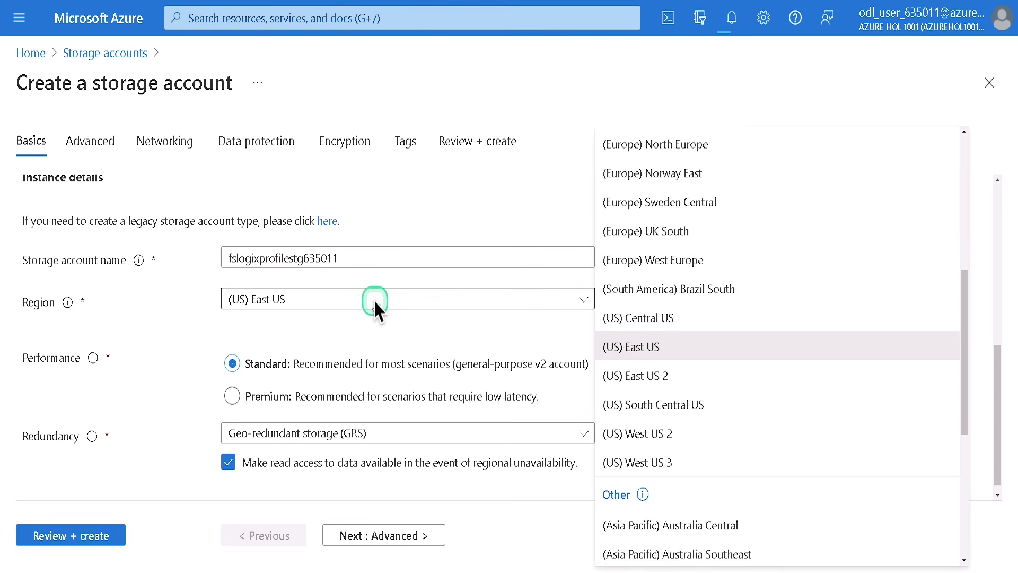
{"action": "left_click", "coordinate": [647, 551]}
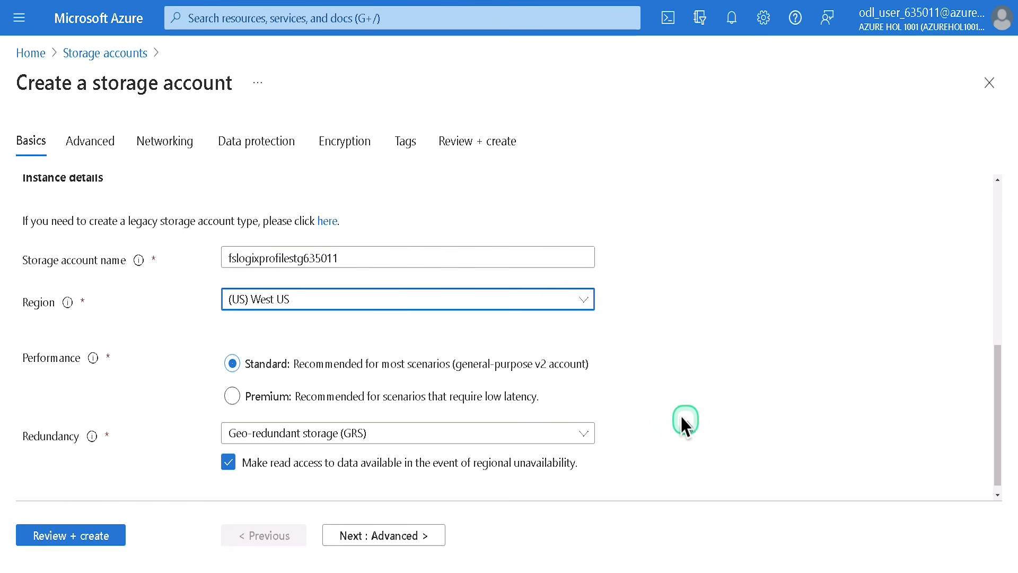
{"action": "left_click", "coordinate": [213, 10]}
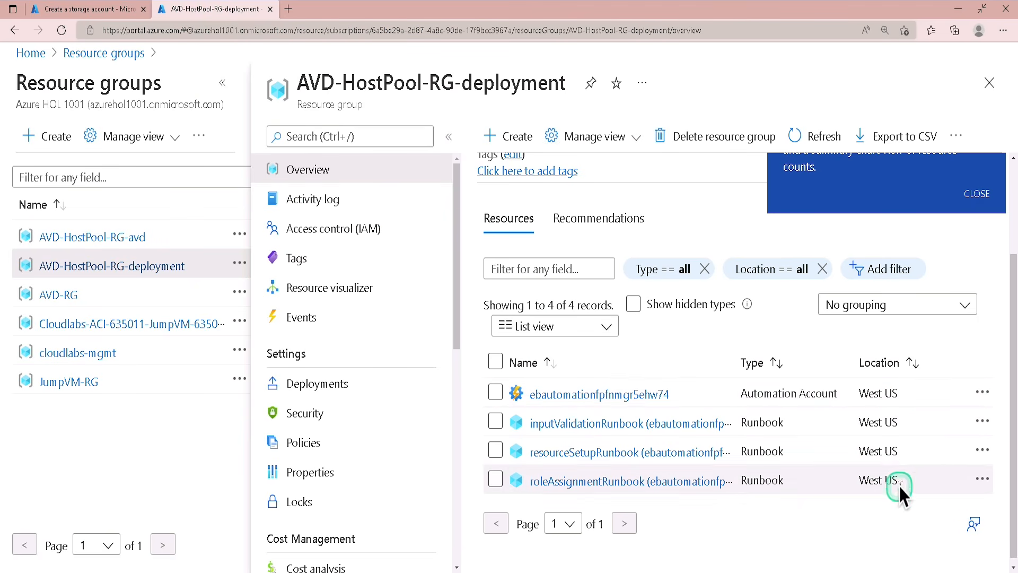
{"action": "left_click", "coordinate": [82, 10]}
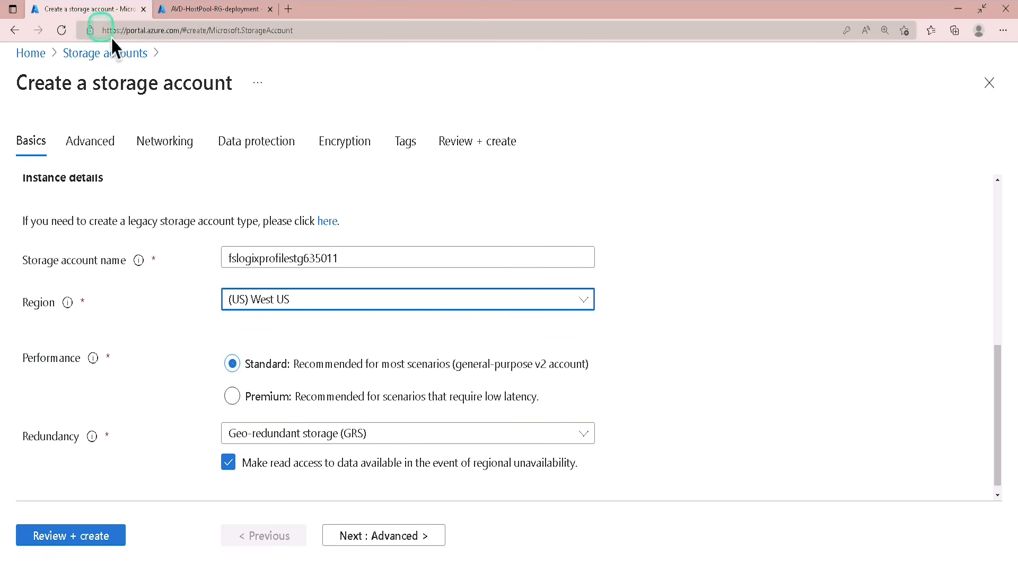
{"action": "left_click", "coordinate": [745, 359]}
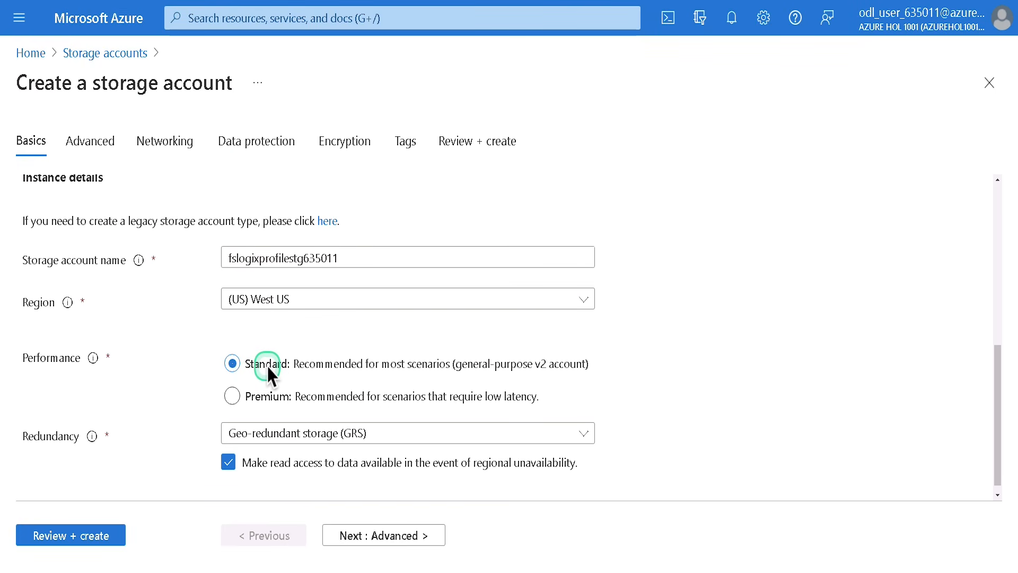
Move to Networking and allow public access only from selected virtual networks.
{"action": "left_click", "coordinate": [398, 535]}
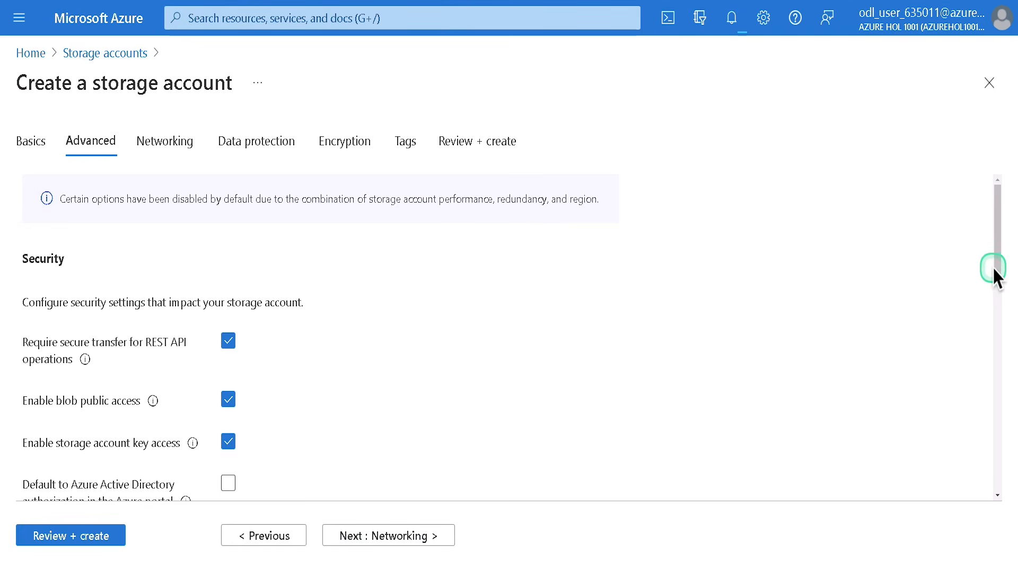
{"action": "left_click_drag", "start_coordinate": [995, 289], "coordinate": [991, 444]}
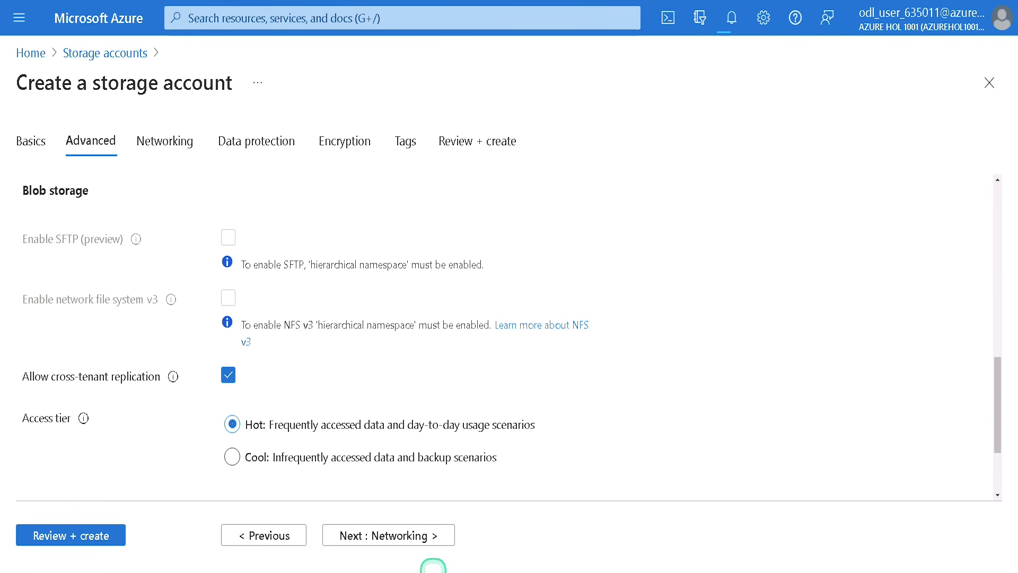
{"action": "left_click", "coordinate": [404, 537]}
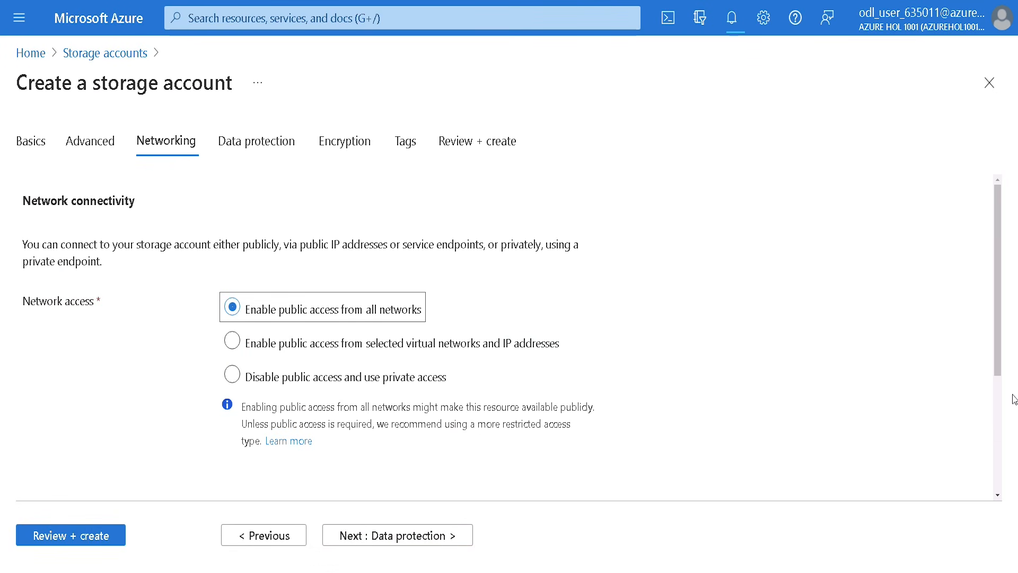
{"action": "left_click", "coordinate": [268, 345]}
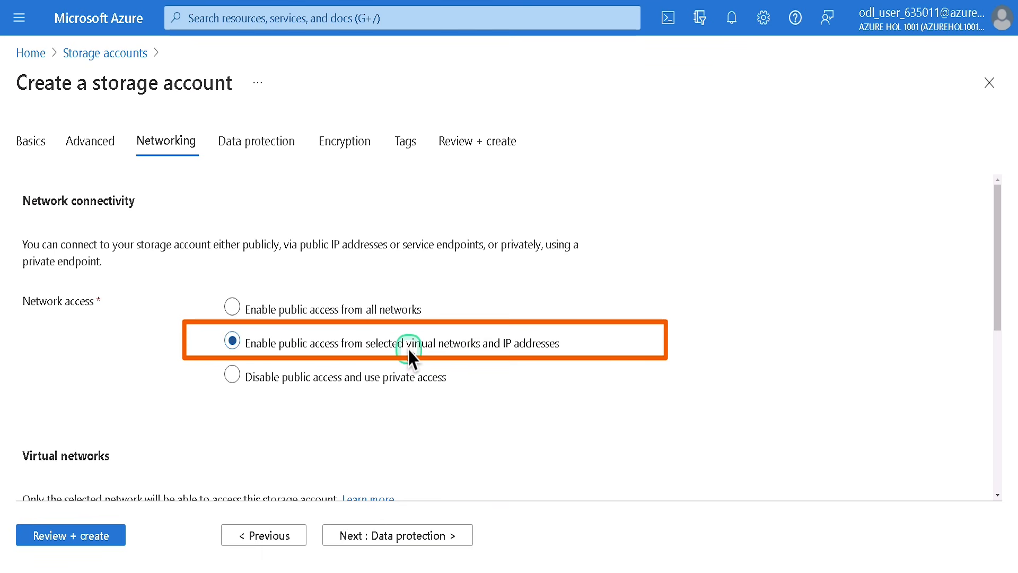
{"action": "scroll", "coordinate": [408, 350], "scroll_direction": "down", "scroll_amount": 3}
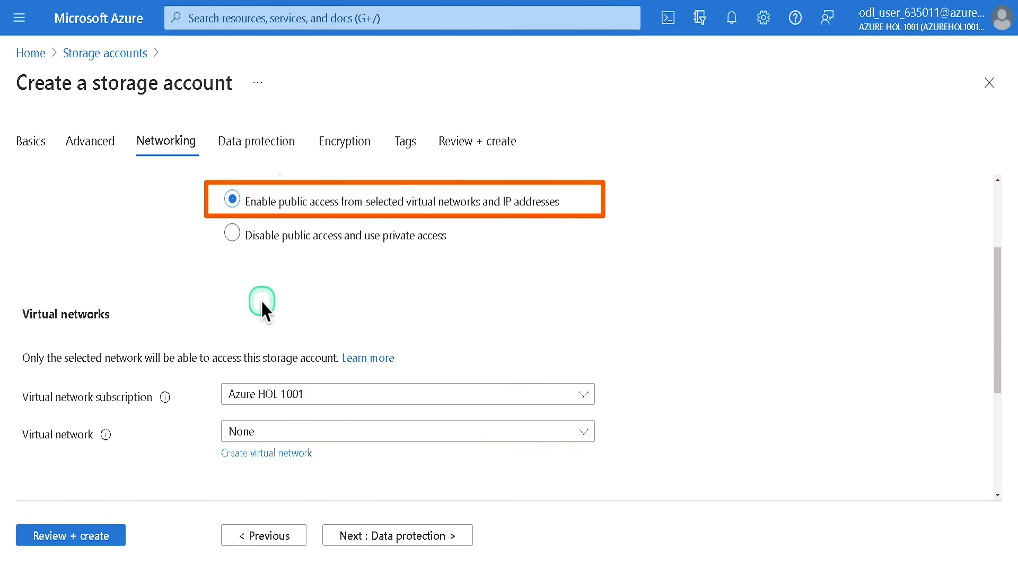
Choose aadds-vnet with aadds-subnet and sessionhosts-subnet as the allowed subnets.
{"action": "left_click", "coordinate": [296, 394]}
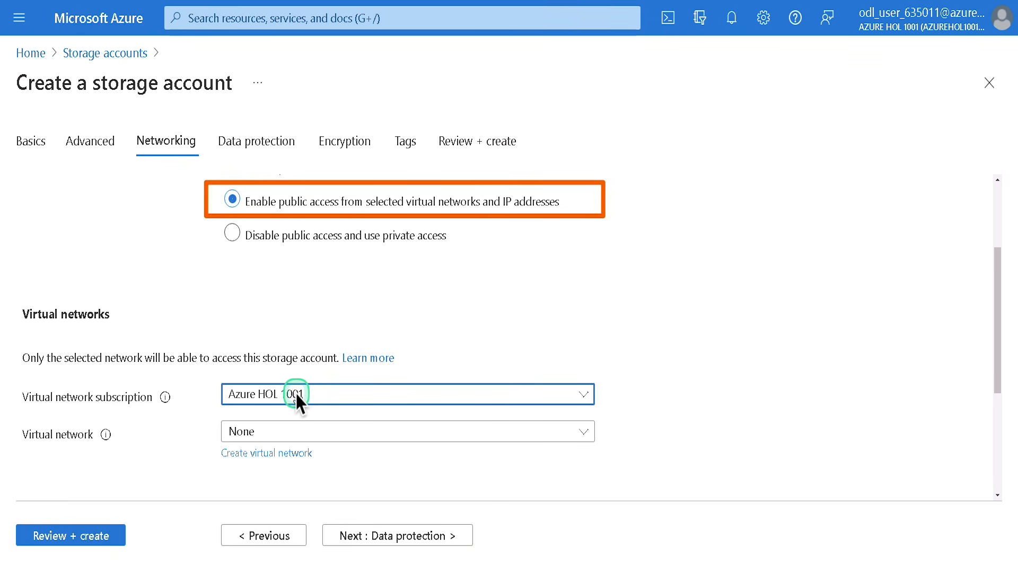
{"action": "left_click", "coordinate": [297, 429]}
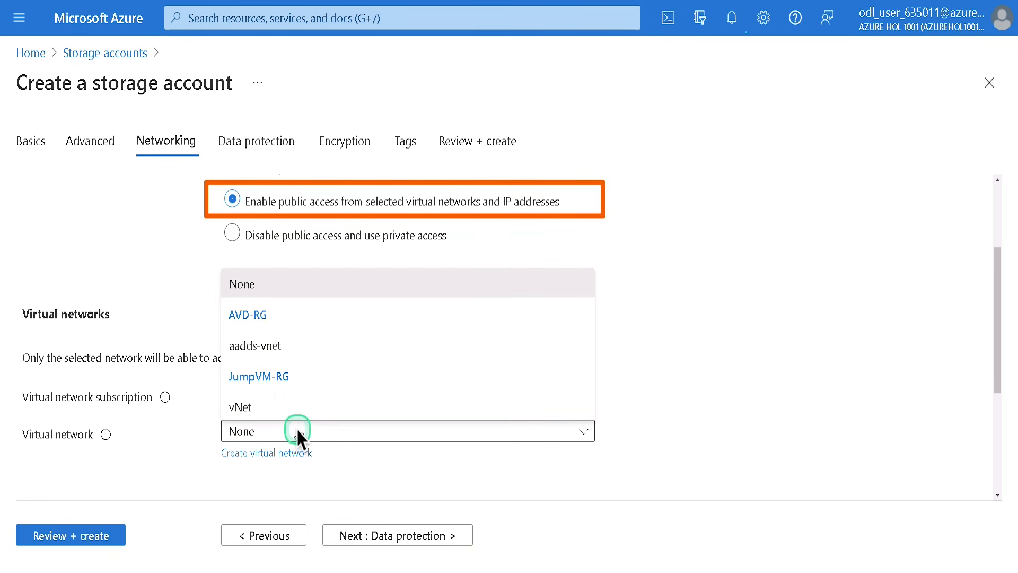
{"action": "left_click", "coordinate": [305, 345]}
{"action": "left_click_drag", "start_coordinate": [996, 355], "coordinate": [997, 428]}
{"action": "left_click", "coordinate": [350, 324]}
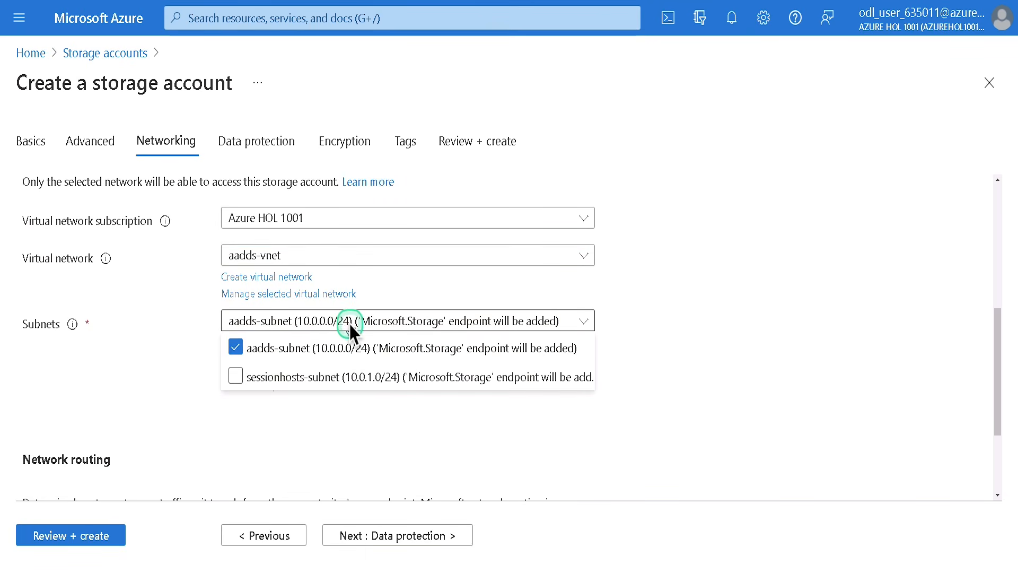
{"action": "left_click", "coordinate": [348, 376]}
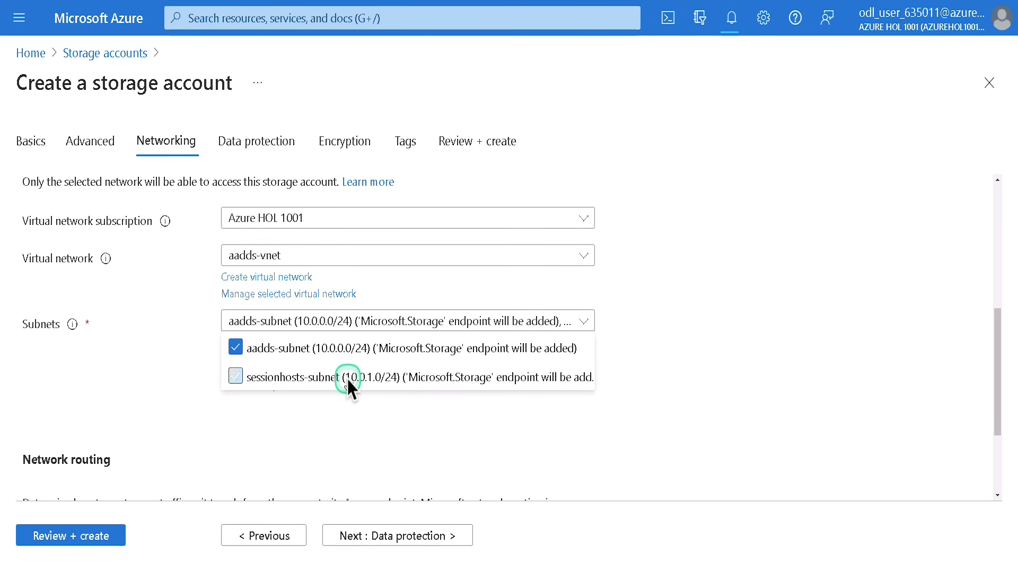
{"action": "left_click_drag", "start_coordinate": [999, 383], "coordinate": [1000, 439]}
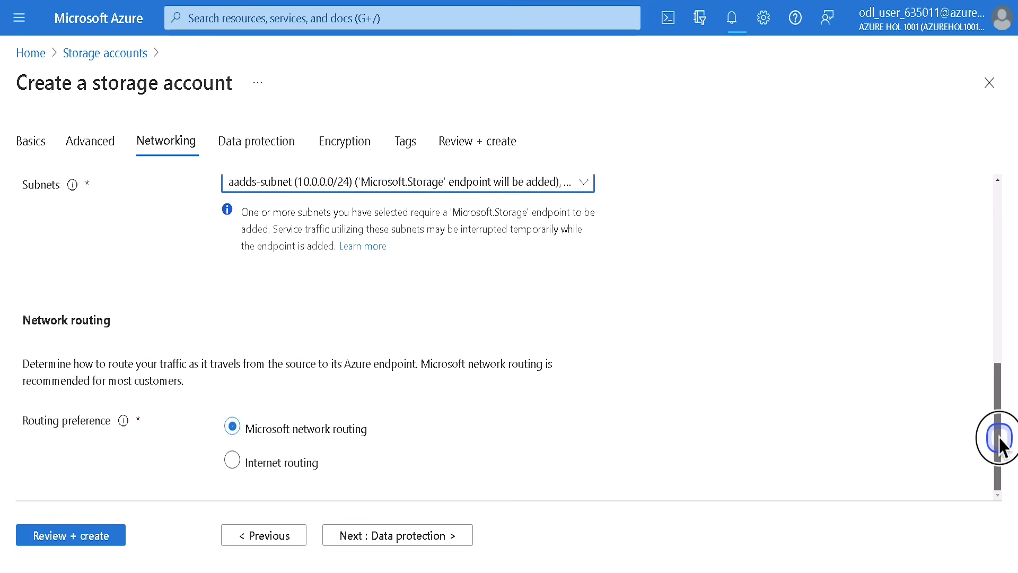
{"action": "left_click", "coordinate": [464, 187]}
{"action": "left_click", "coordinate": [464, 187]}
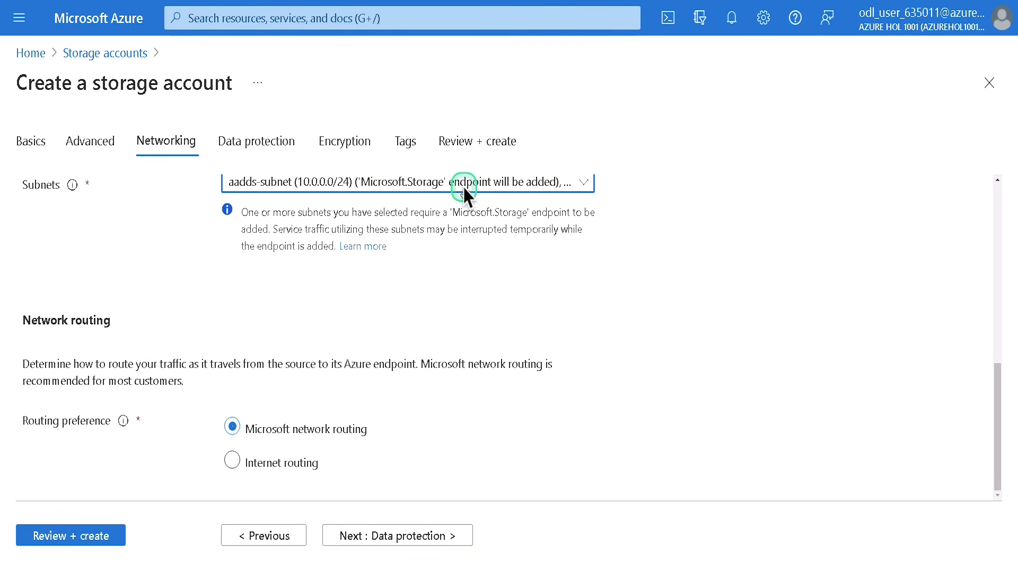
Validate and deploy the fslogixprofilestg635011 storage account, then open it when deployment completes.
{"action": "left_click", "coordinate": [104, 533]}
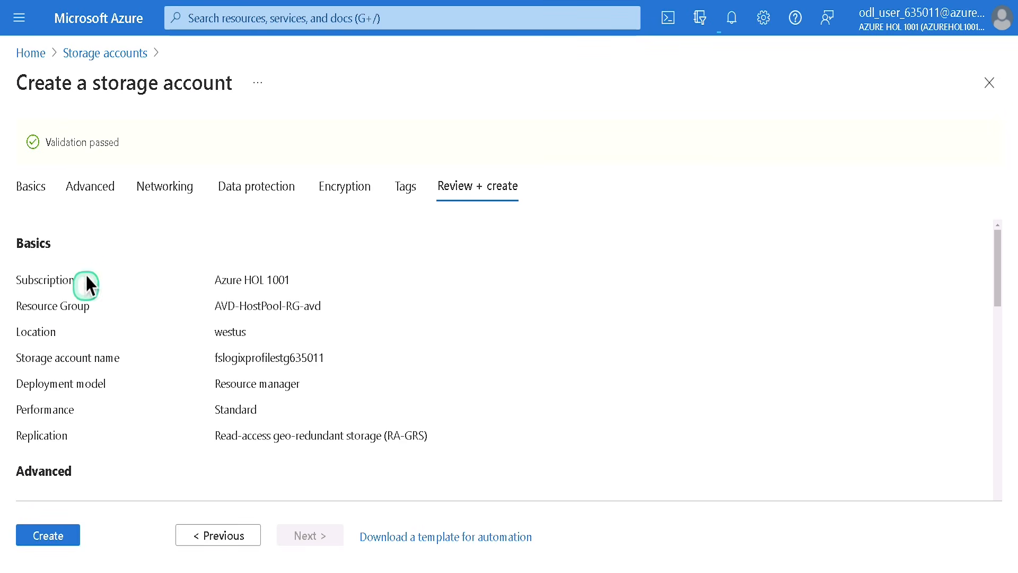
{"action": "left_click", "coordinate": [65, 529]}
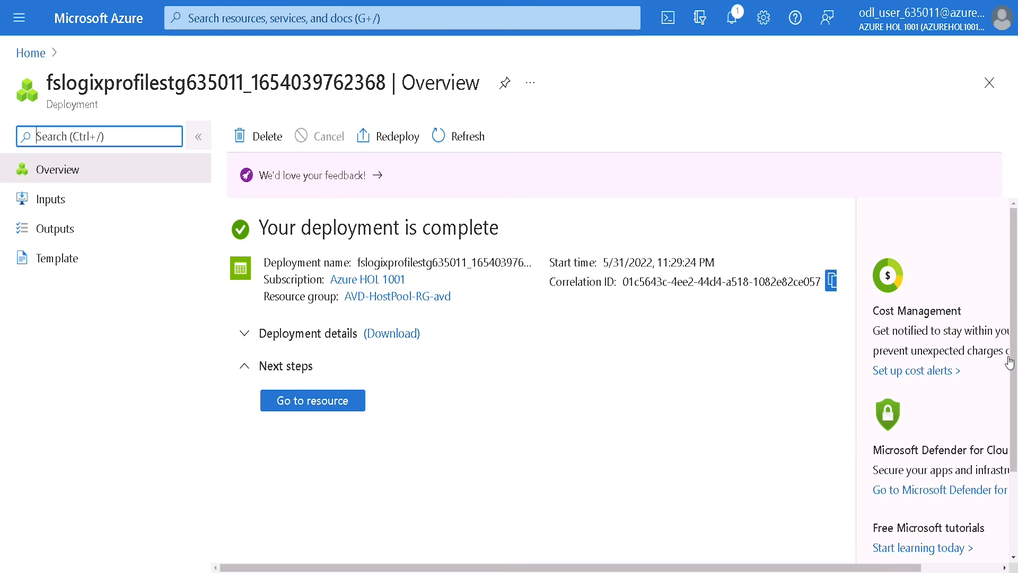
{"action": "left_click", "coordinate": [329, 406]}
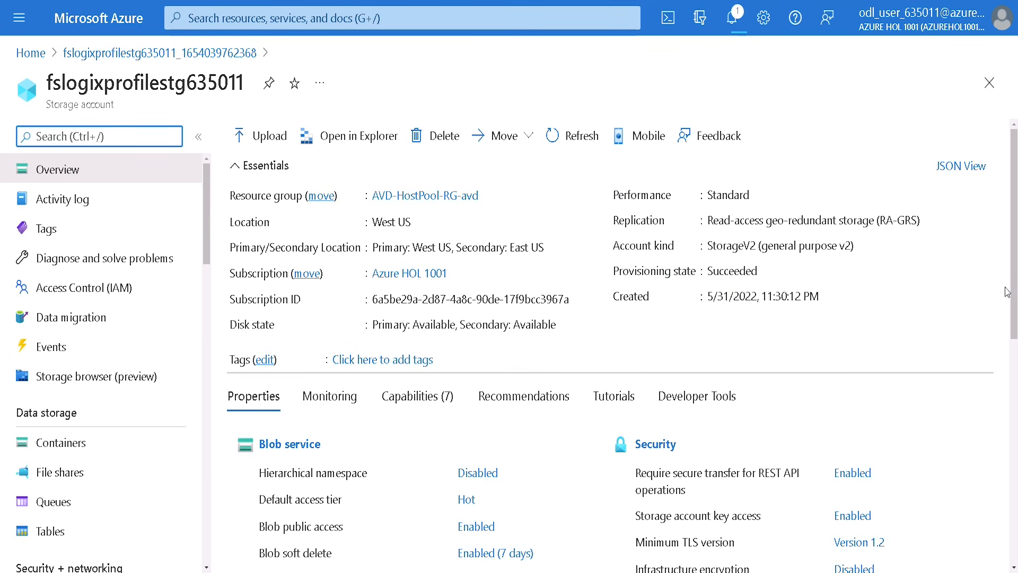
{"action": "left_click_drag", "start_coordinate": [208, 227], "coordinate": [208, 273]}
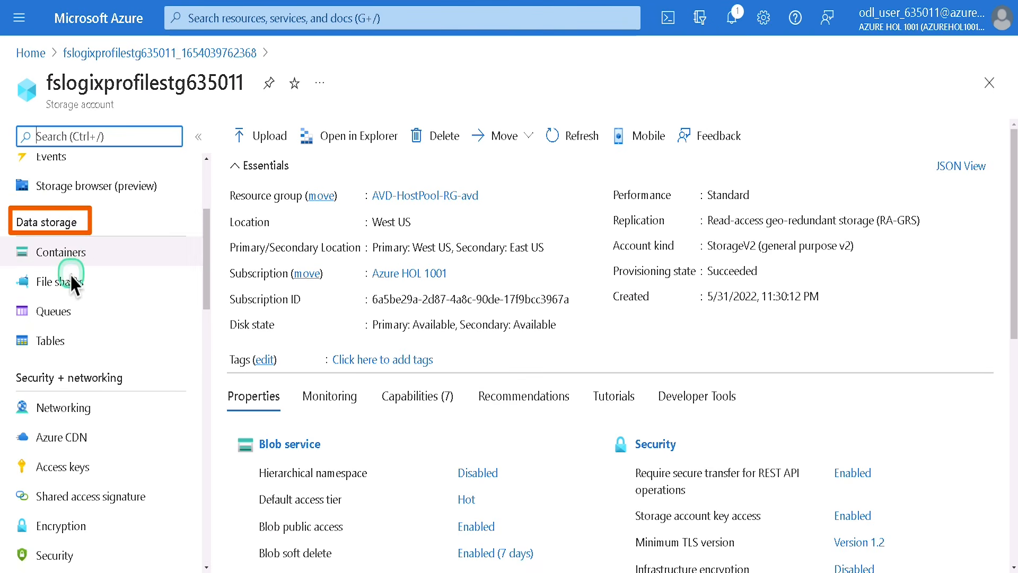
Turn on Azure AD DS in the file shares' Active Directory settings and save.
{"action": "left_click", "coordinate": [12, 272]}
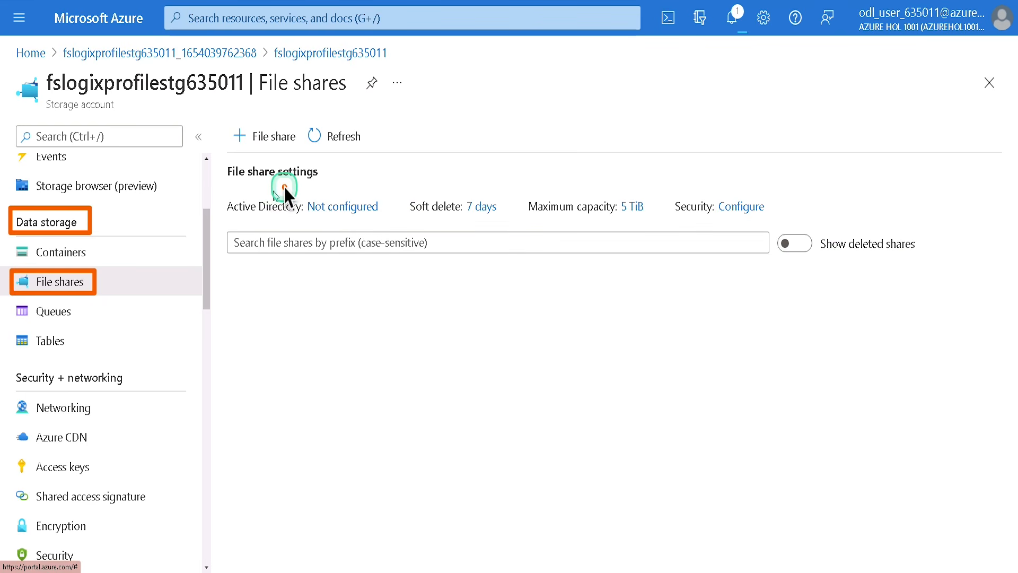
{"action": "left_click", "coordinate": [367, 207]}
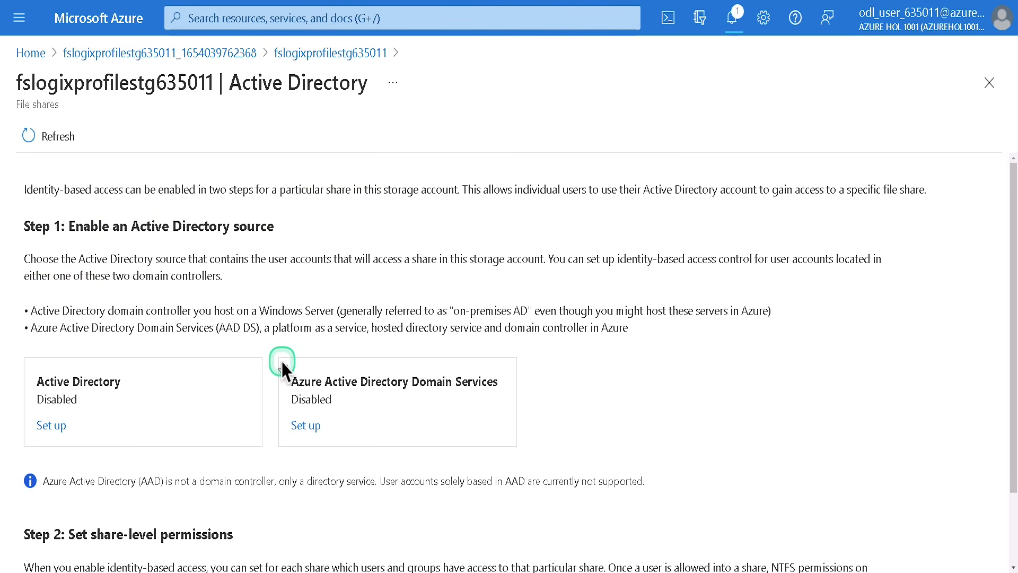
{"action": "mouse_move", "coordinate": [283, 372]}
{"action": "left_mouse_down"}
{"action": "mouse_move", "coordinate": [425, 427]}
{"action": "mouse_move", "coordinate": [519, 443]}
{"action": "left_mouse_up"}
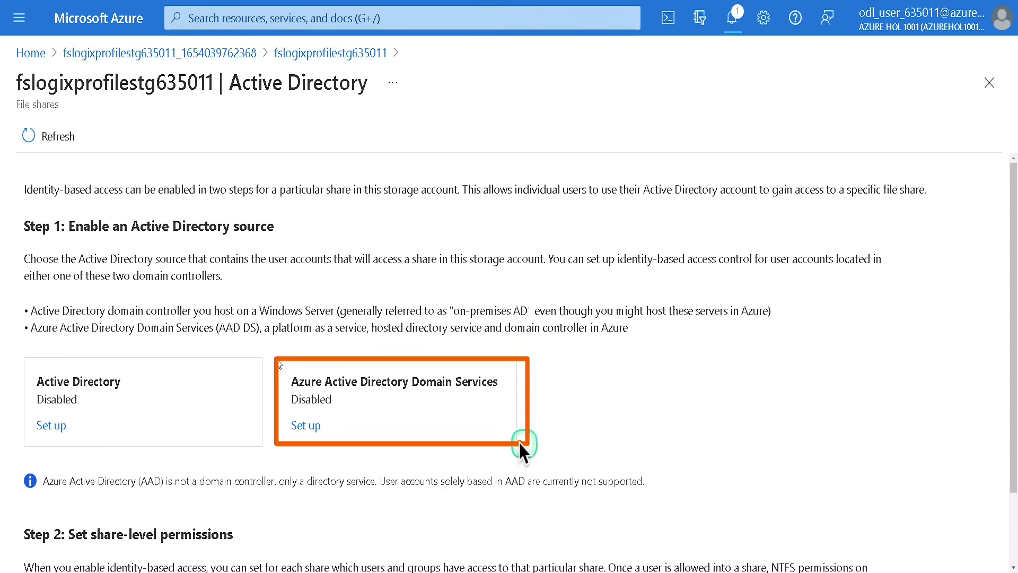
{"action": "left_click", "coordinate": [313, 429]}
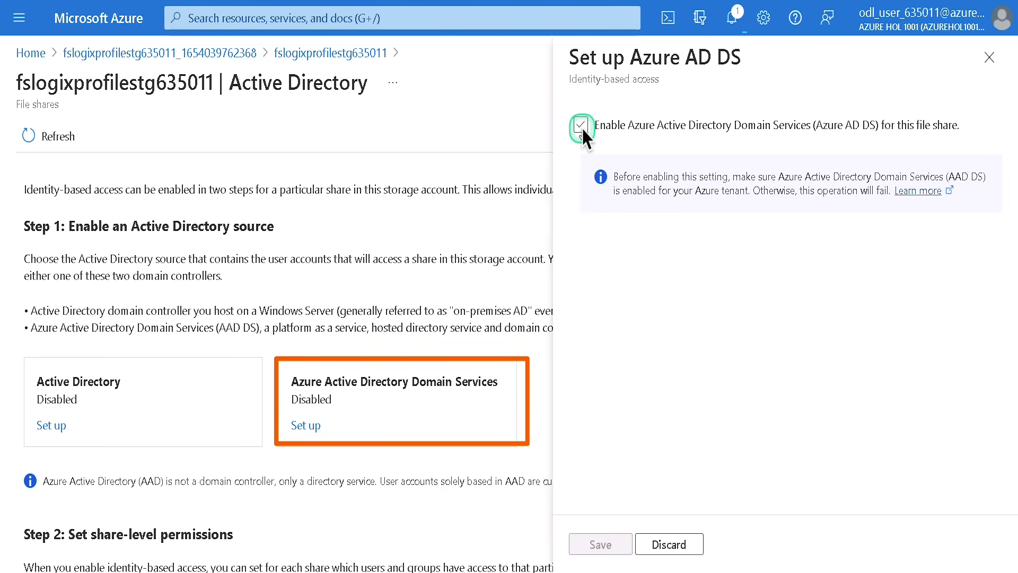
{"action": "left_click", "coordinate": [581, 127]}
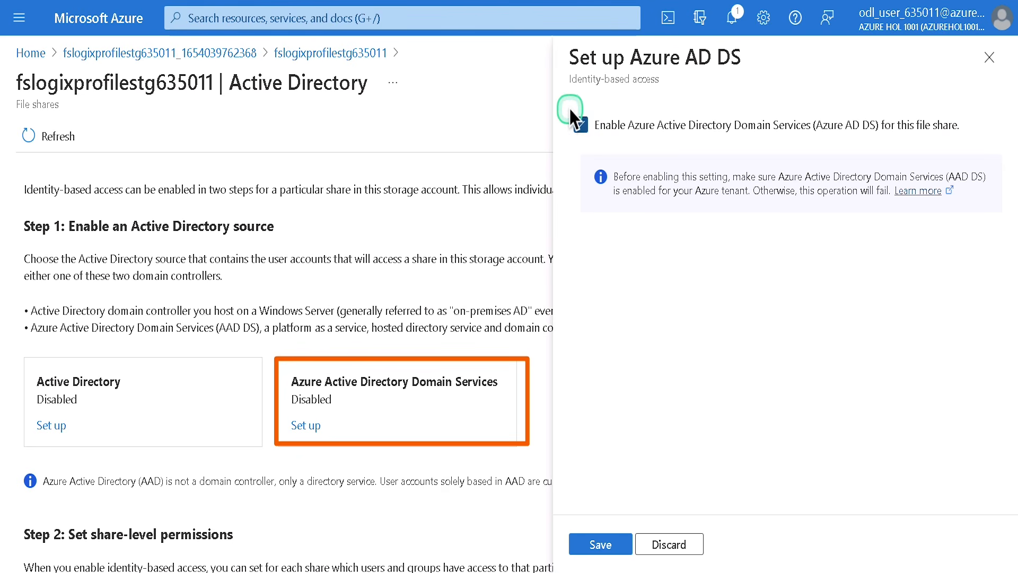
{"action": "left_click_drag", "start_coordinate": [567, 102], "coordinate": [981, 146]}
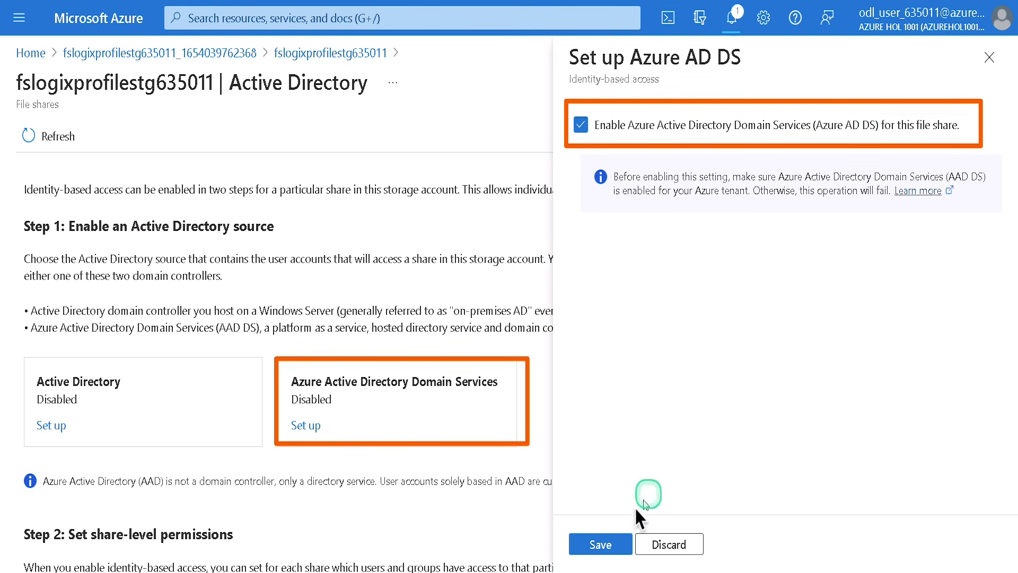
{"action": "left_click", "coordinate": [603, 547]}
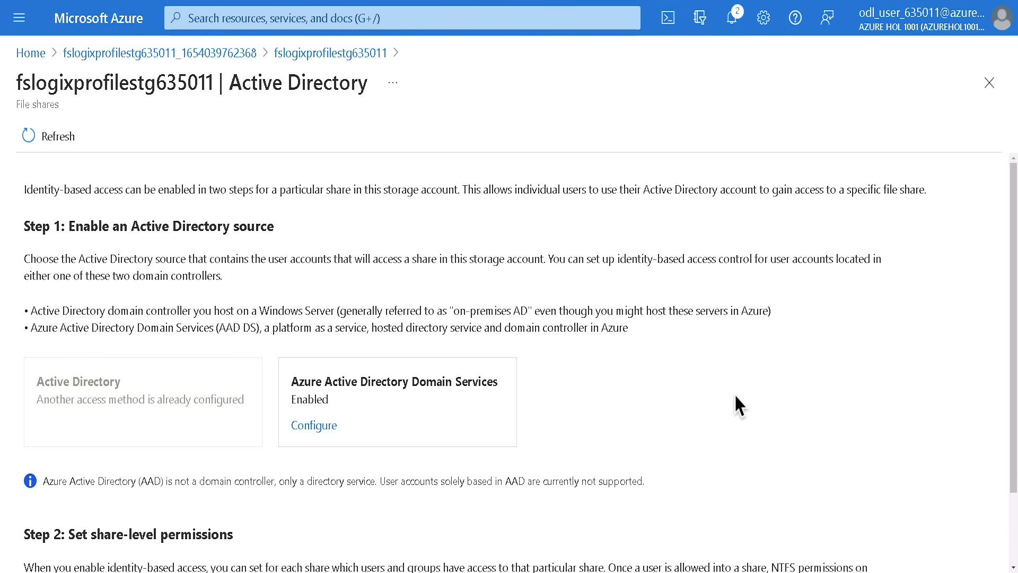
Confirm the update in notifications, return via the deployment overview, and show the empty File shares list.
{"action": "left_click", "coordinate": [718, 21]}
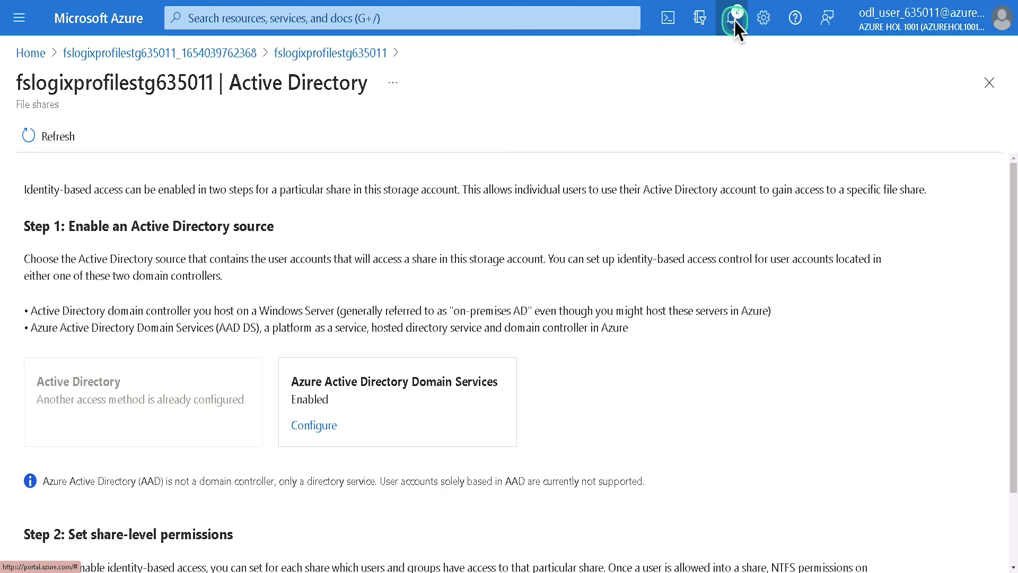
{"action": "left_click", "coordinate": [734, 21]}
{"action": "left_click", "coordinate": [218, 56]}
{"action": "left_click", "coordinate": [334, 399]}
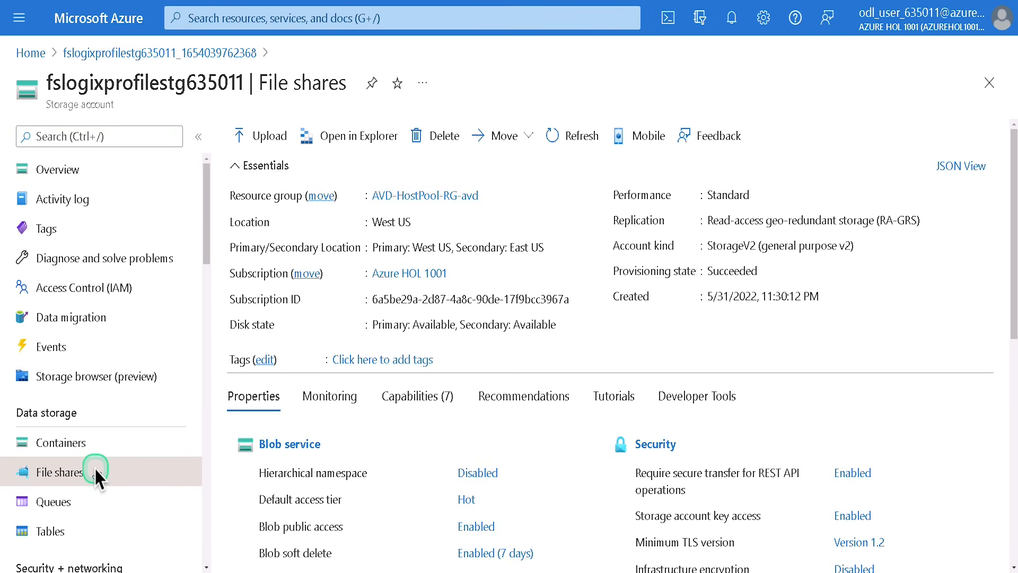
{"action": "left_click", "coordinate": [94, 468]}
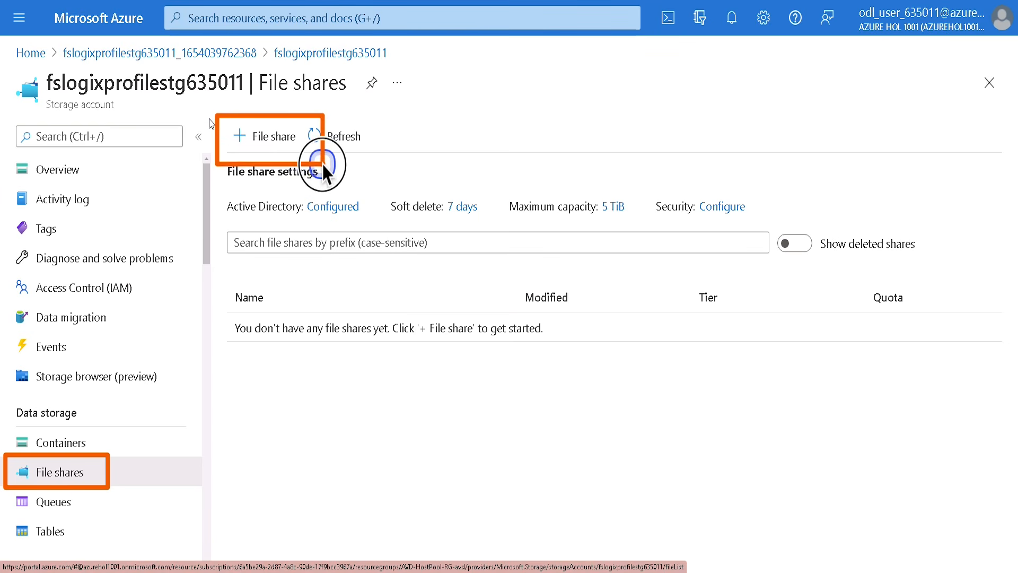
Add a file share named userprofile, keeping the Transaction optimized tier.
{"action": "left_click", "coordinate": [283, 140]}
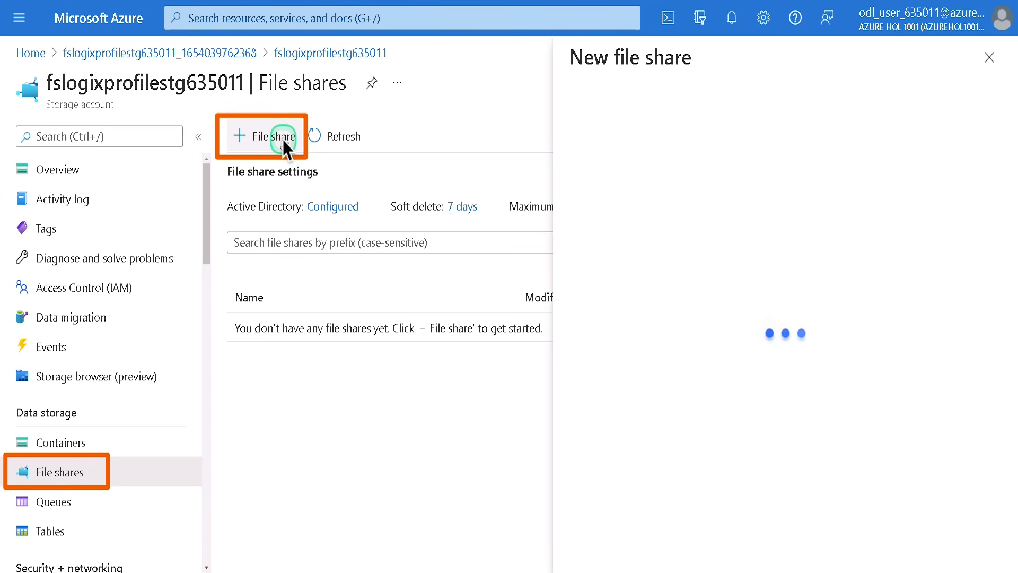
{"action": "left_click", "coordinate": [622, 145]}
{"action": "type", "text": "userprofile"}
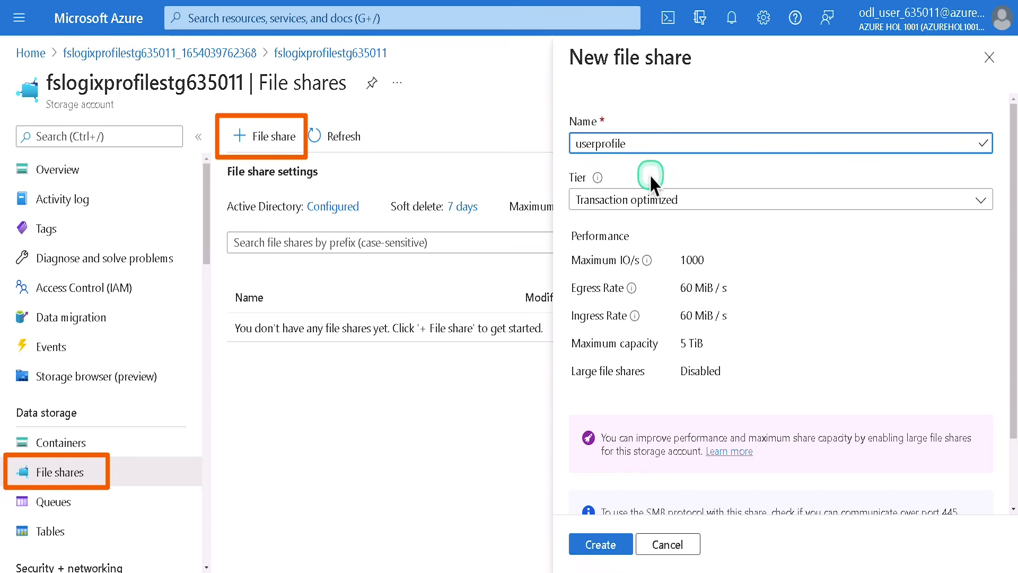
{"action": "left_click", "coordinate": [661, 203]}
{"action": "left_click", "coordinate": [662, 205]}
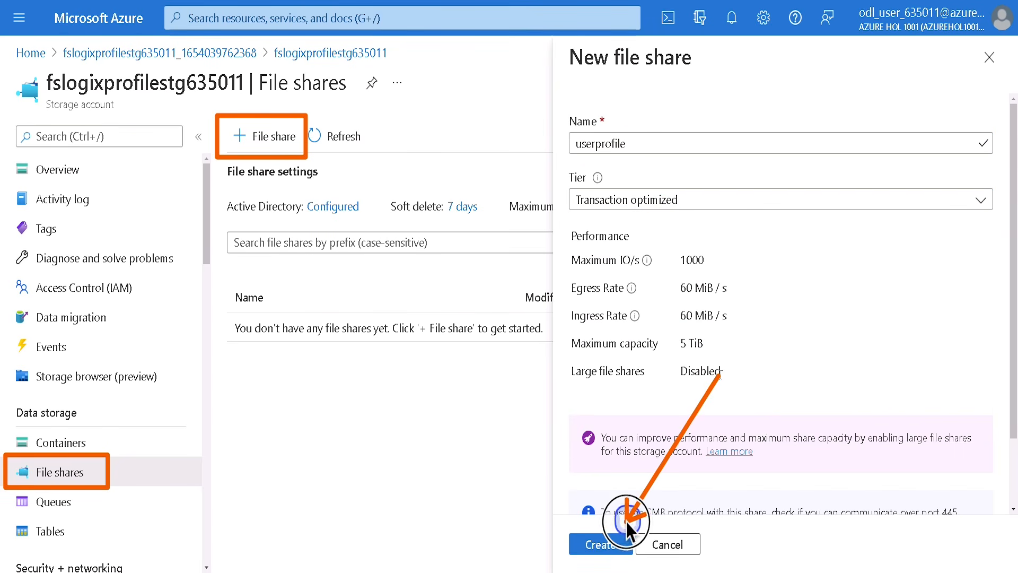
{"action": "left_click", "coordinate": [590, 542]}
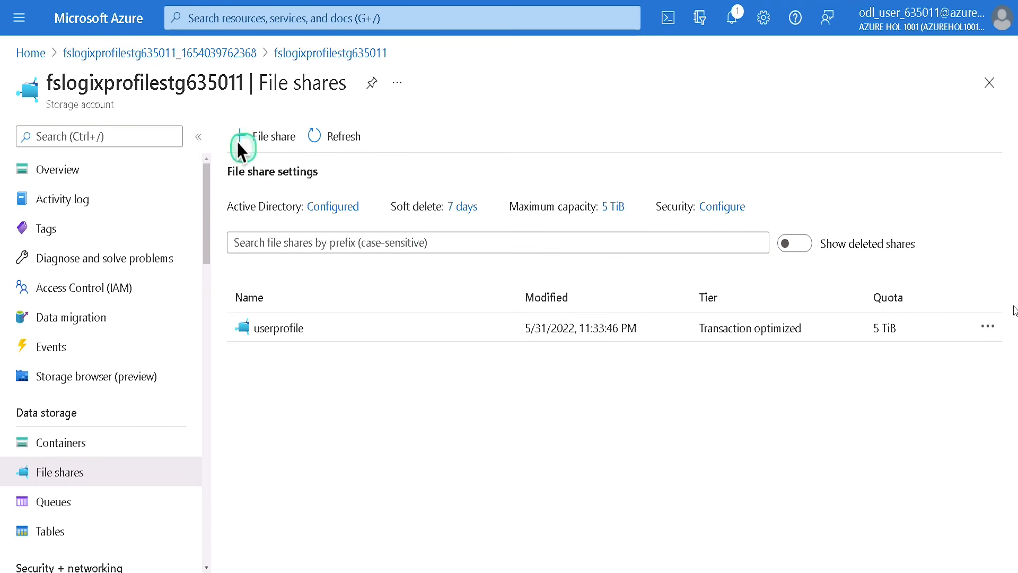
Search 'azure act' to open Azure Active Directory and view its Groups list.
{"action": "left_click", "coordinate": [80, 23]}
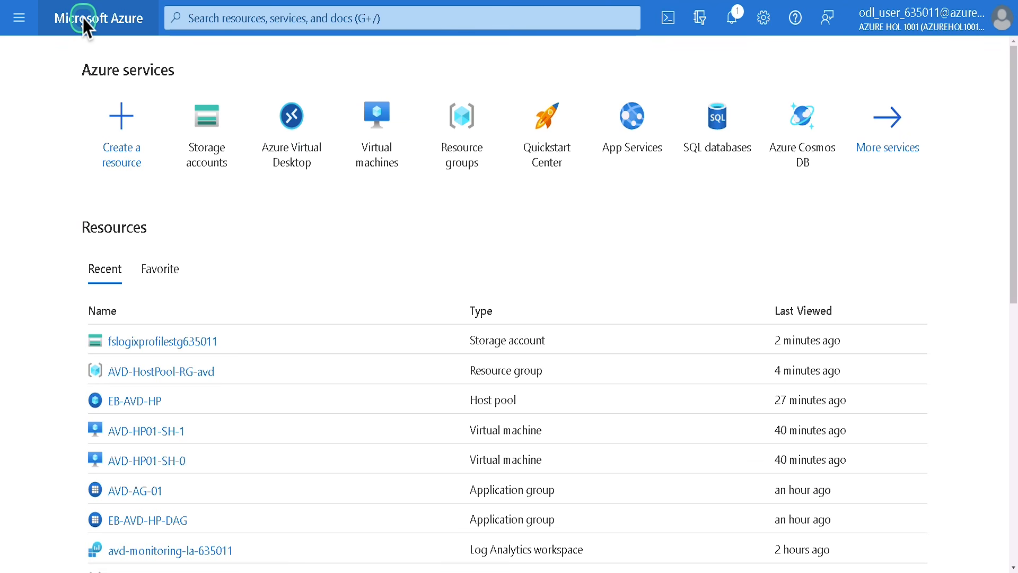
{"action": "left_click", "coordinate": [207, 16]}
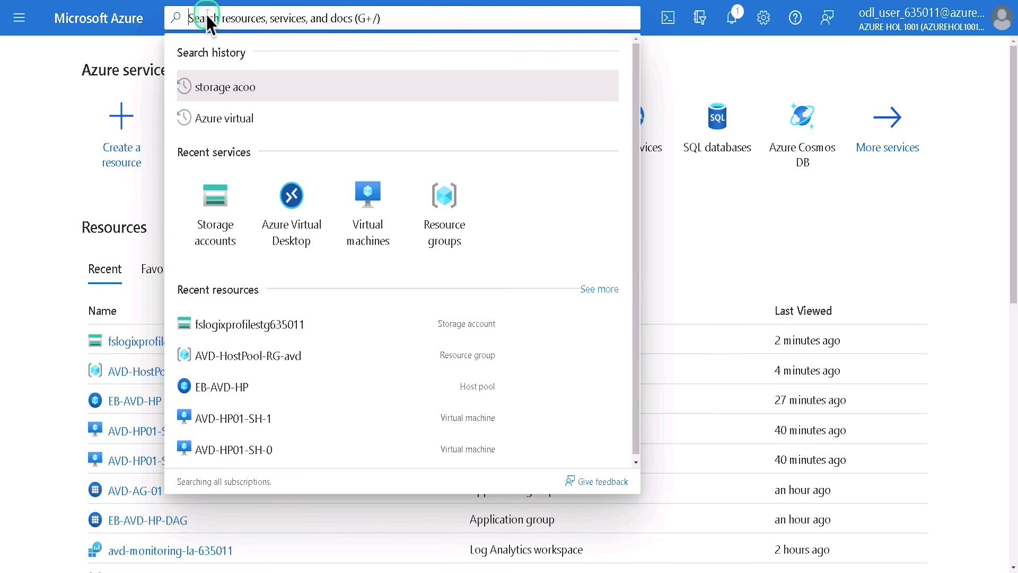
{"action": "type", "text": "azure act"}
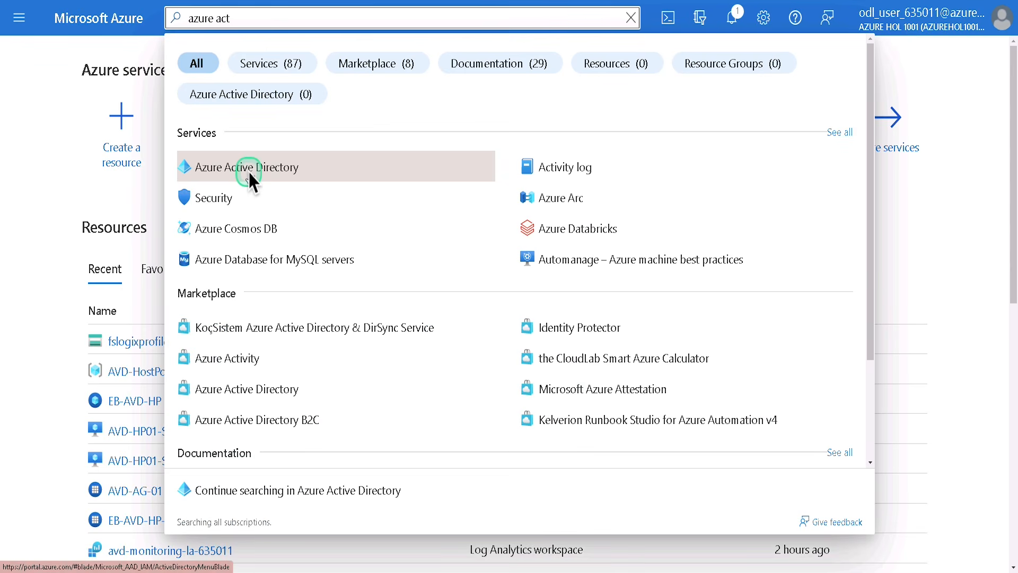
{"action": "left_click", "coordinate": [249, 172]}
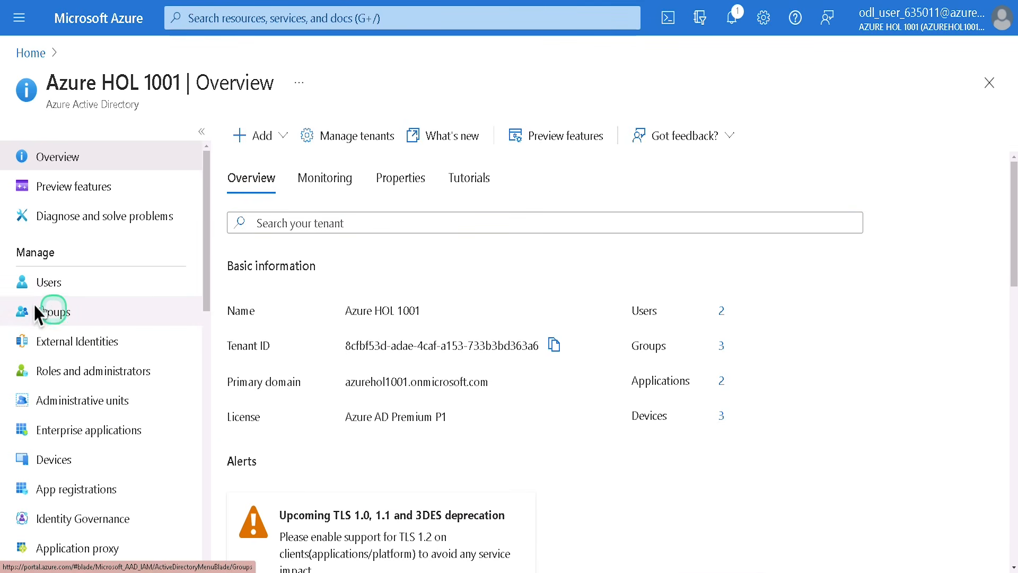
{"action": "left_click", "coordinate": [77, 317]}
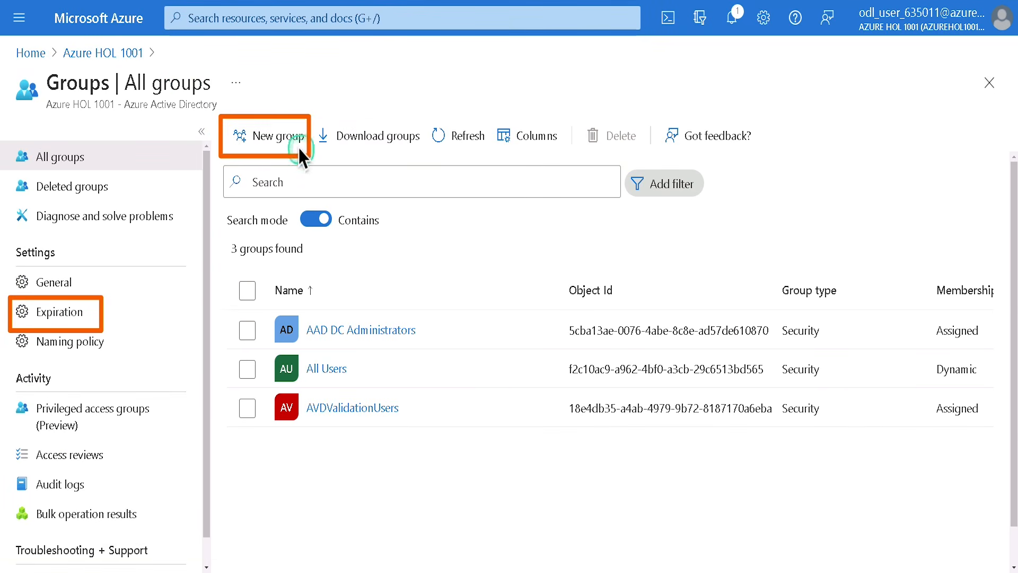
Create the Security group 'permission - fslogixcontainer', refresh the list, and open the new group.
{"action": "left_click", "coordinate": [289, 142]}
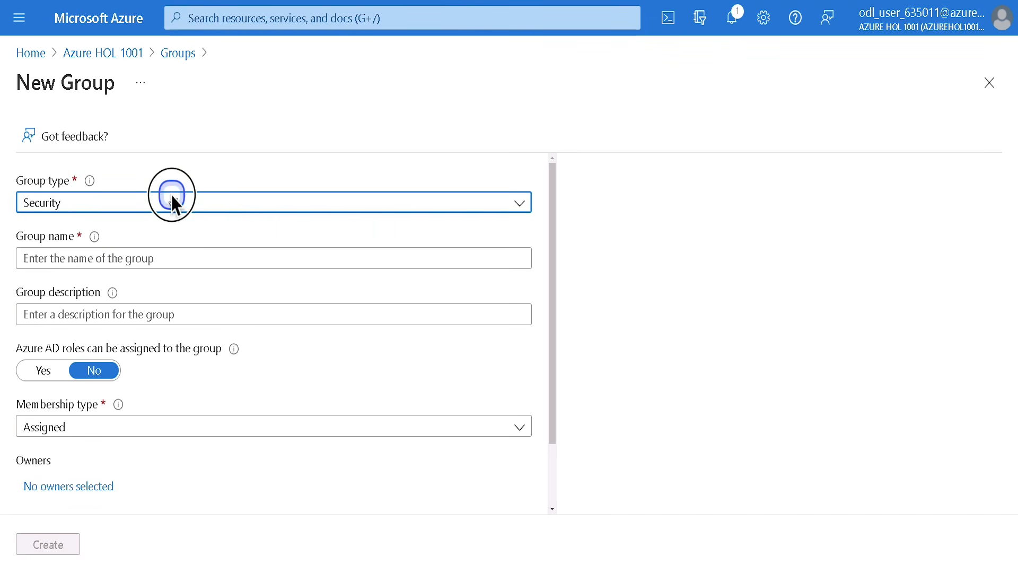
{"action": "left_click", "coordinate": [172, 200]}
{"action": "left_click", "coordinate": [173, 202]}
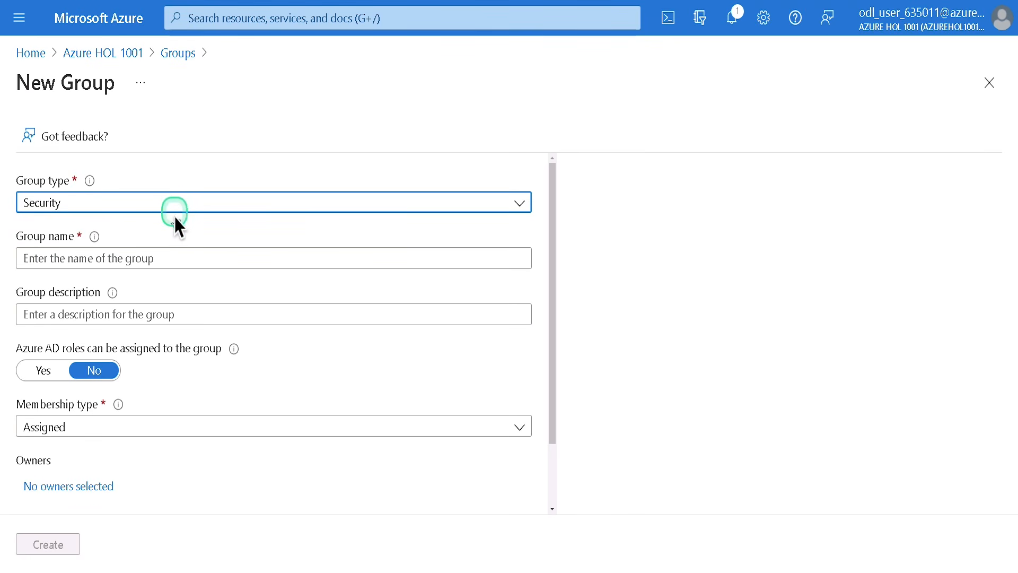
{"action": "left_click", "coordinate": [114, 261]}
{"action": "type", "text": "permission - fslogixcontainer"}
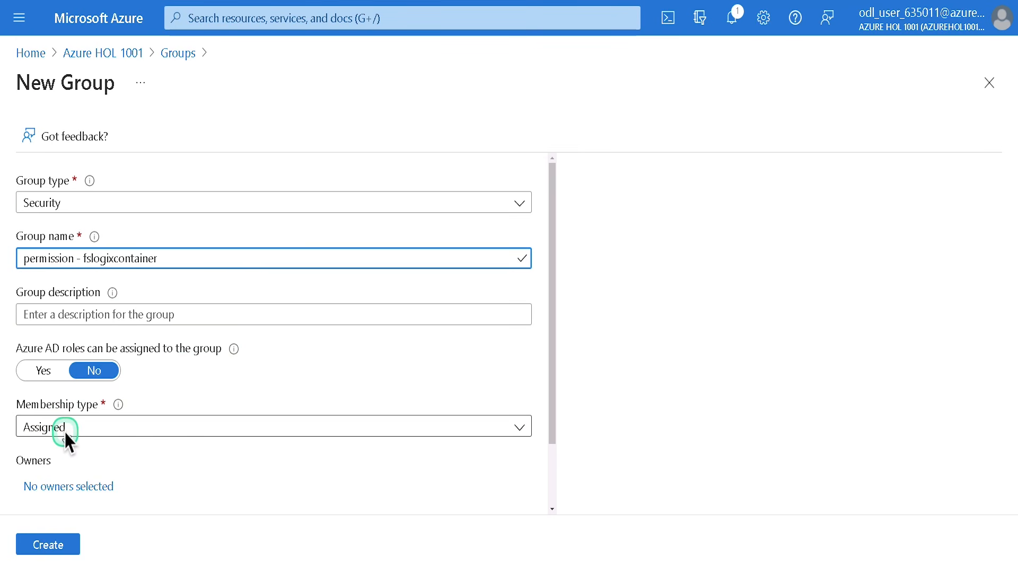
{"action": "left_click", "coordinate": [52, 542]}
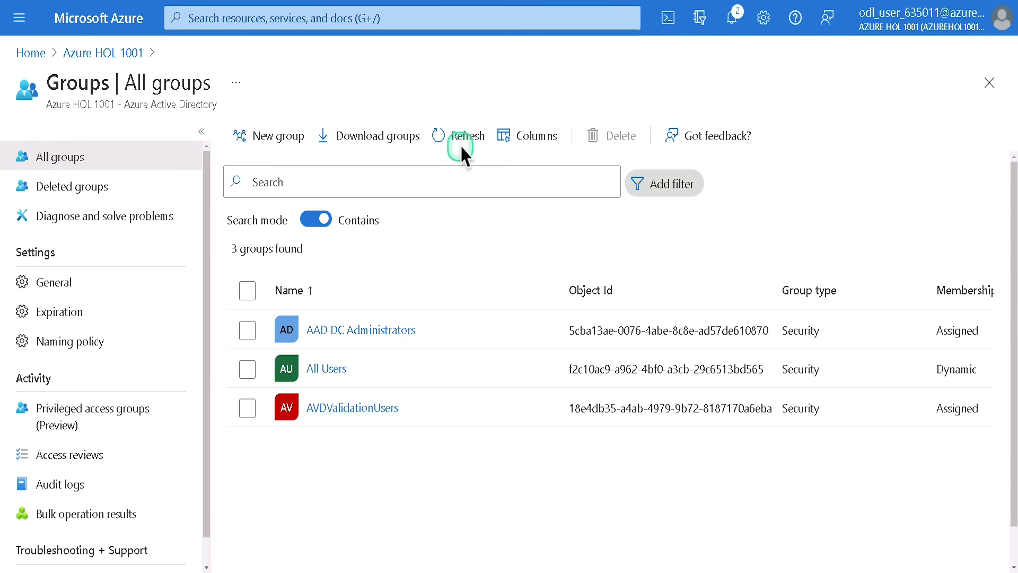
{"action": "left_click", "coordinate": [461, 137]}
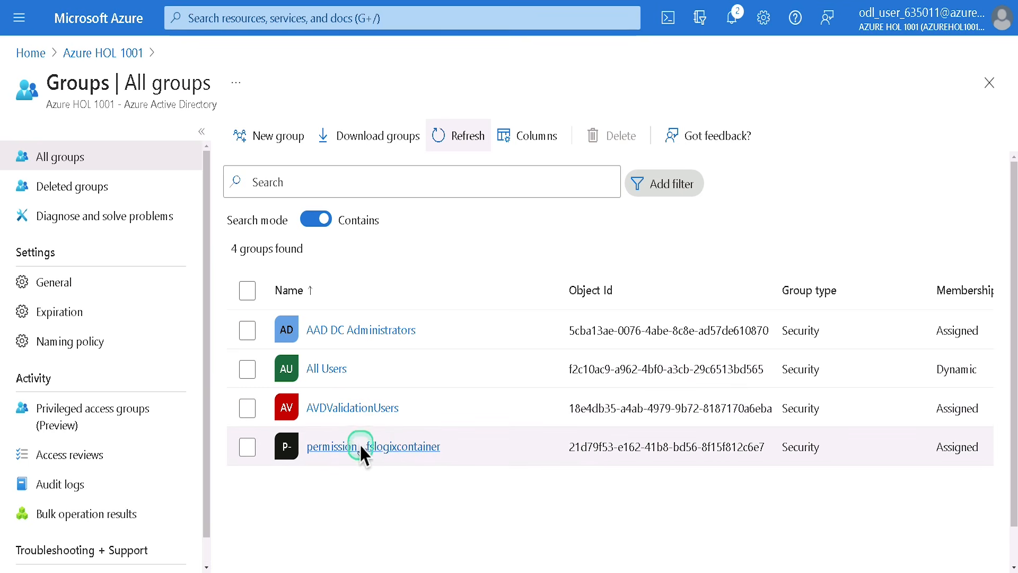
{"action": "left_click", "coordinate": [374, 448]}
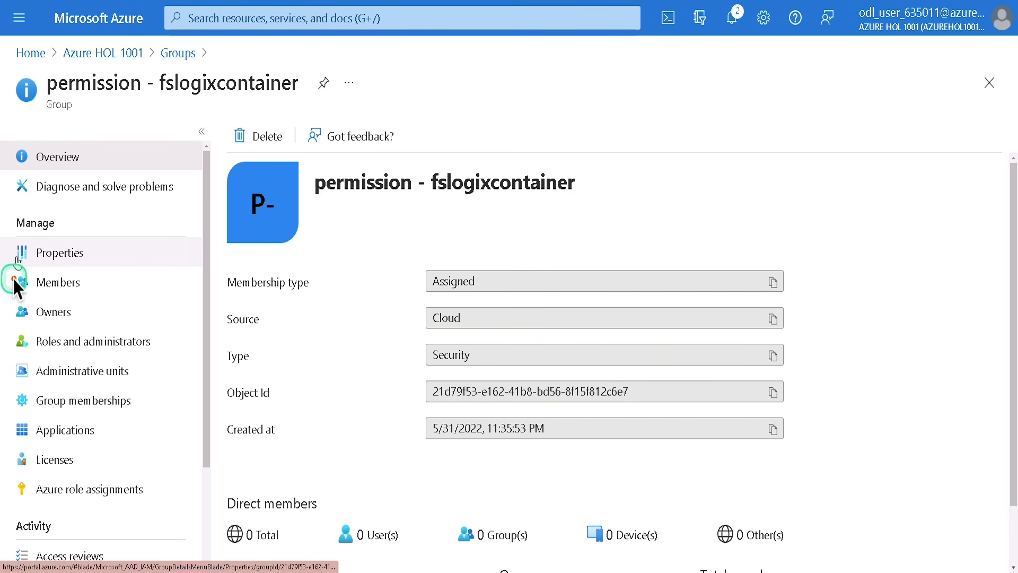
Add the lab user as a member of the permission - fslogixcontainer group and refresh the members list.
{"action": "left_click", "coordinate": [73, 287]}
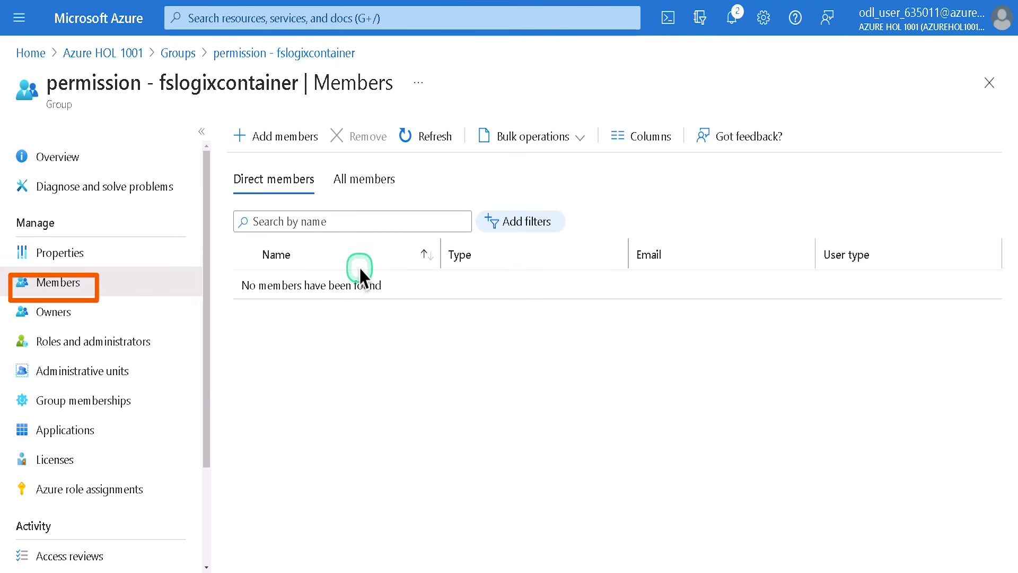
{"action": "left_click", "coordinate": [290, 137]}
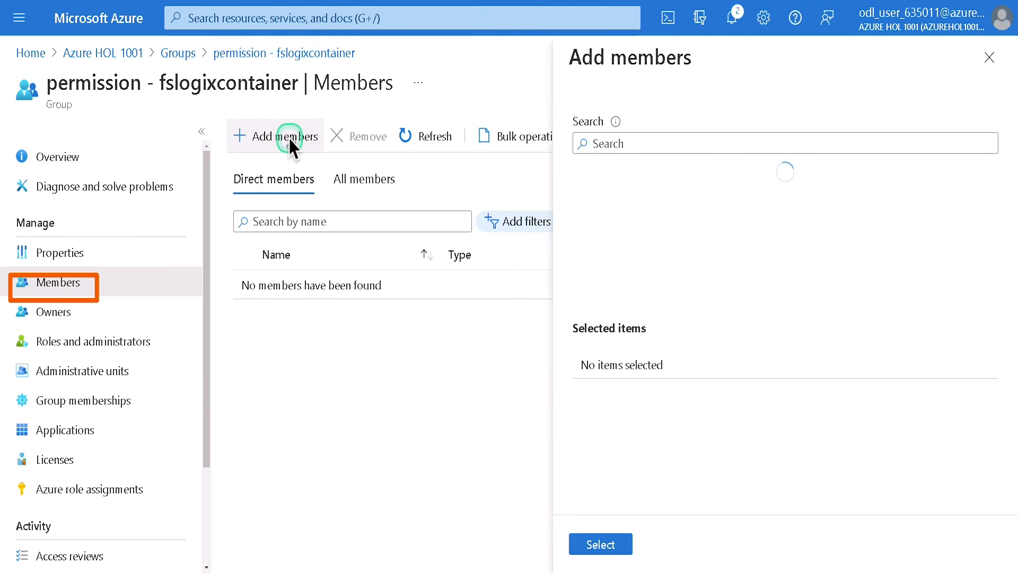
{"action": "left_click", "coordinate": [662, 143]}
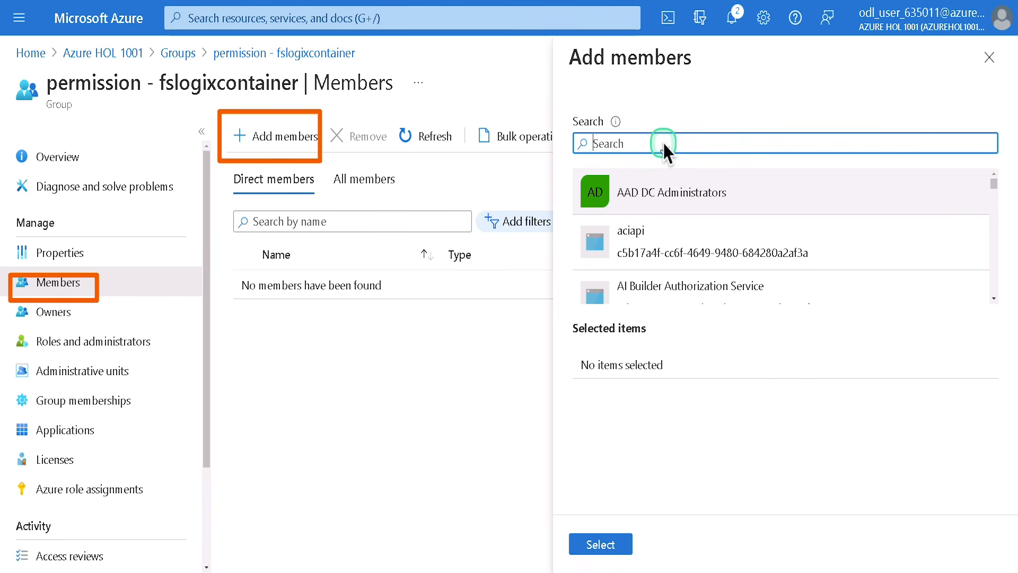
{"action": "key", "text": "ctrl+v"}
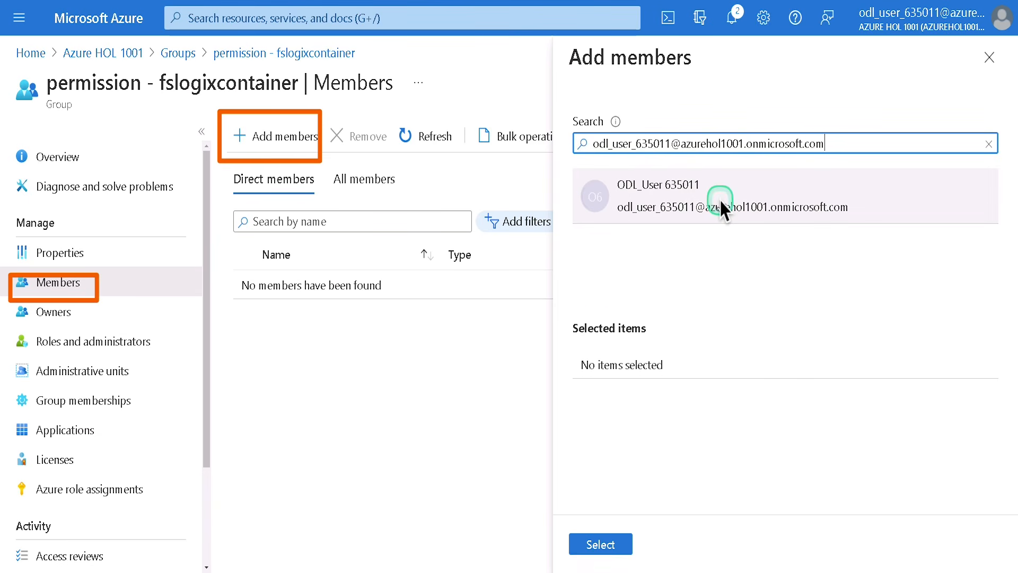
{"action": "left_click", "coordinate": [720, 201]}
{"action": "left_click", "coordinate": [609, 545]}
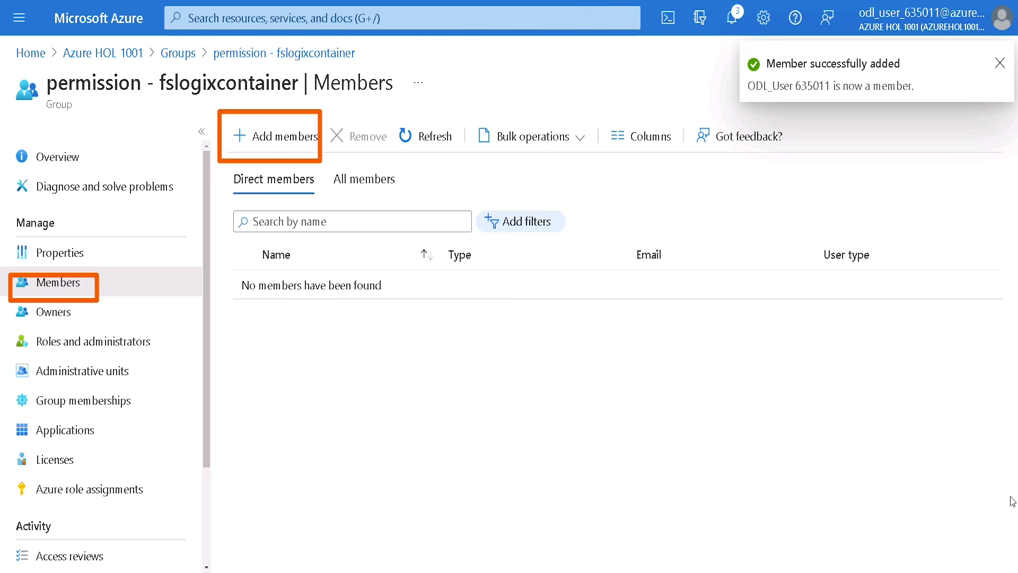
{"action": "left_click", "coordinate": [437, 144]}
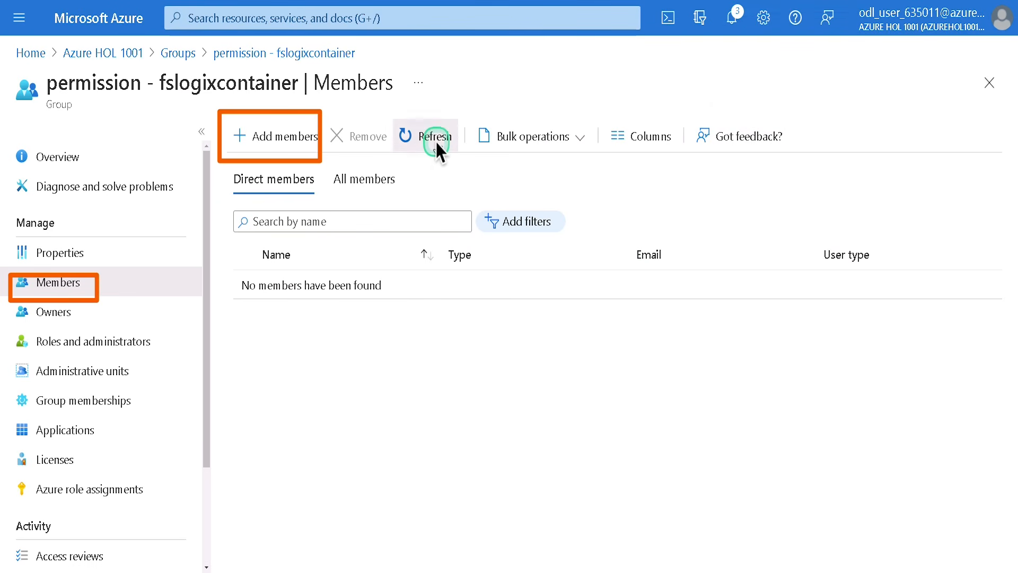
{"action": "left_click", "coordinate": [432, 135]}
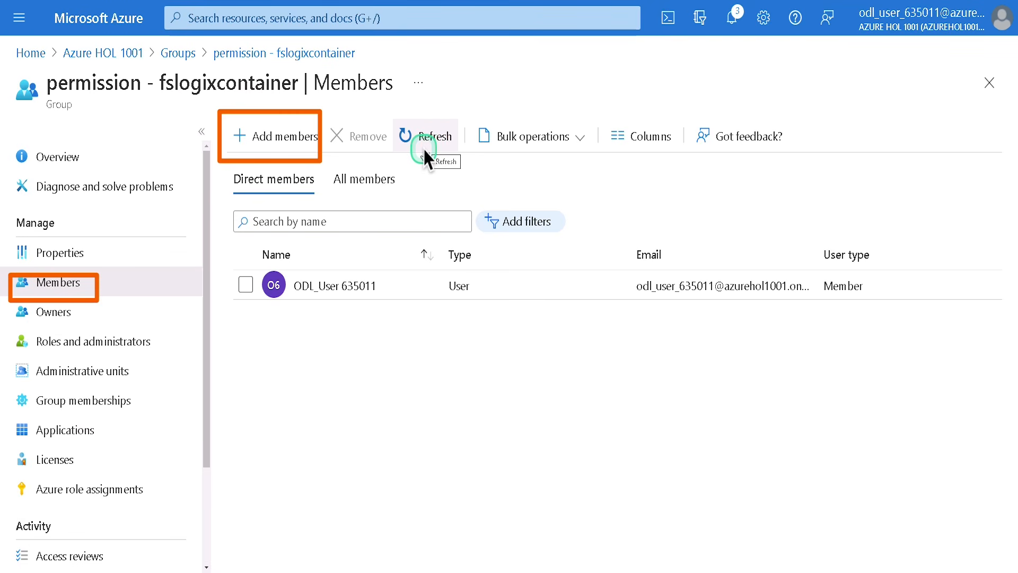
Go to storage account fslogixprofilestg635011, open the userprofile file share and its Access Control (IAM).
{"action": "left_click", "coordinate": [26, 53]}
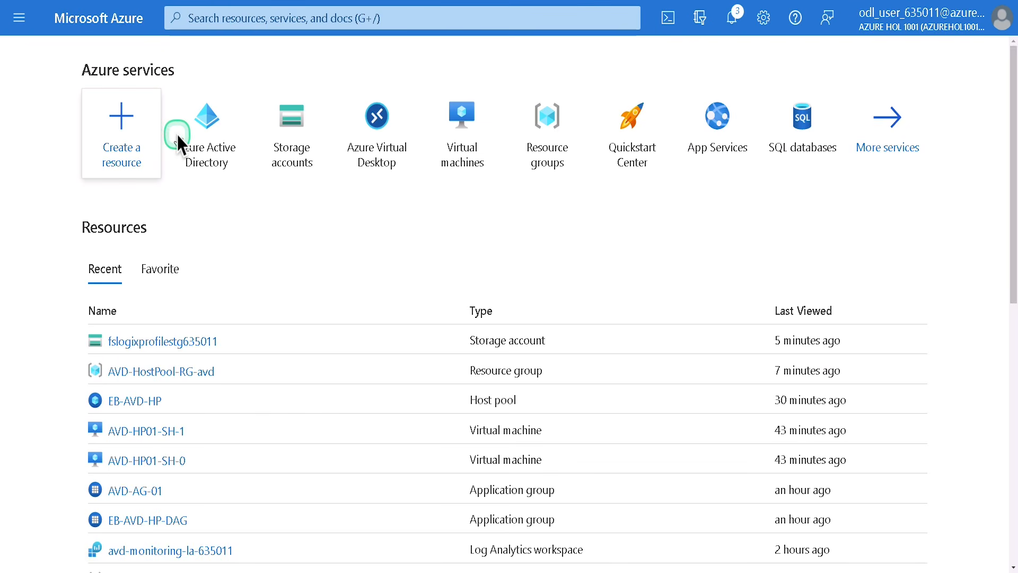
{"action": "left_click", "coordinate": [289, 129]}
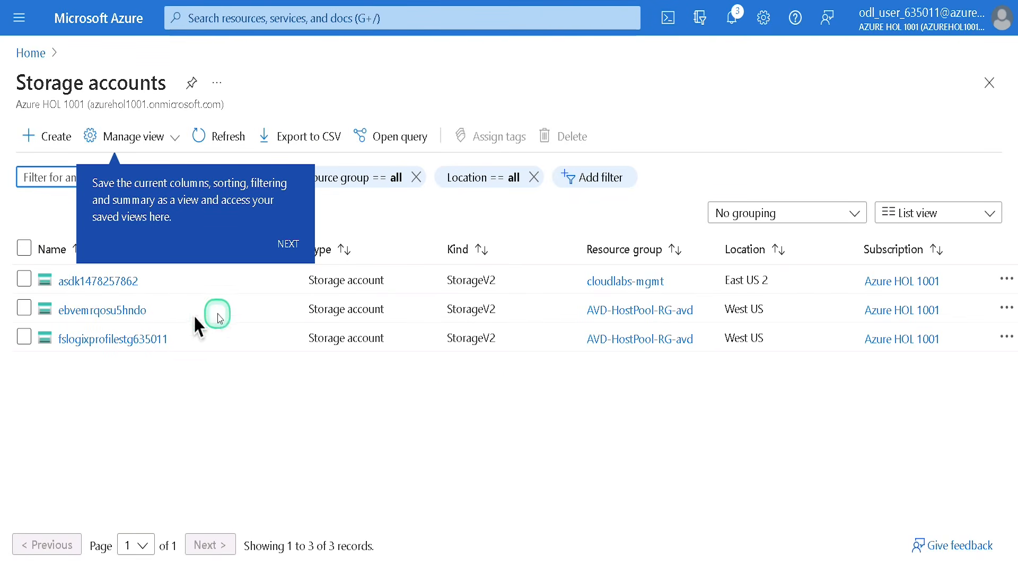
{"action": "left_click", "coordinate": [136, 342]}
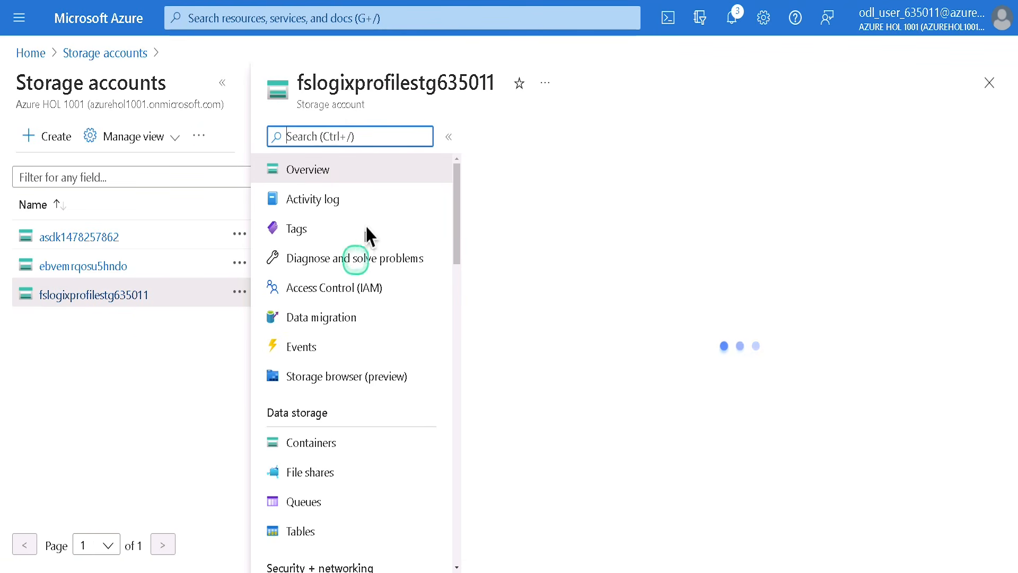
{"action": "left_click_drag", "start_coordinate": [459, 263], "coordinate": [459, 307]}
{"action": "left_click", "coordinate": [309, 216]}
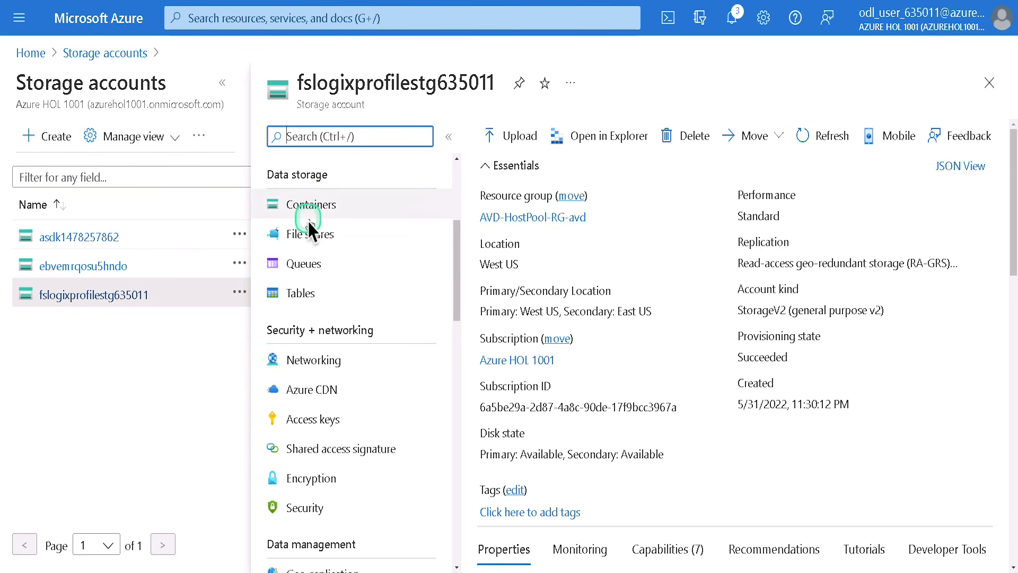
{"action": "left_click", "coordinate": [295, 234]}
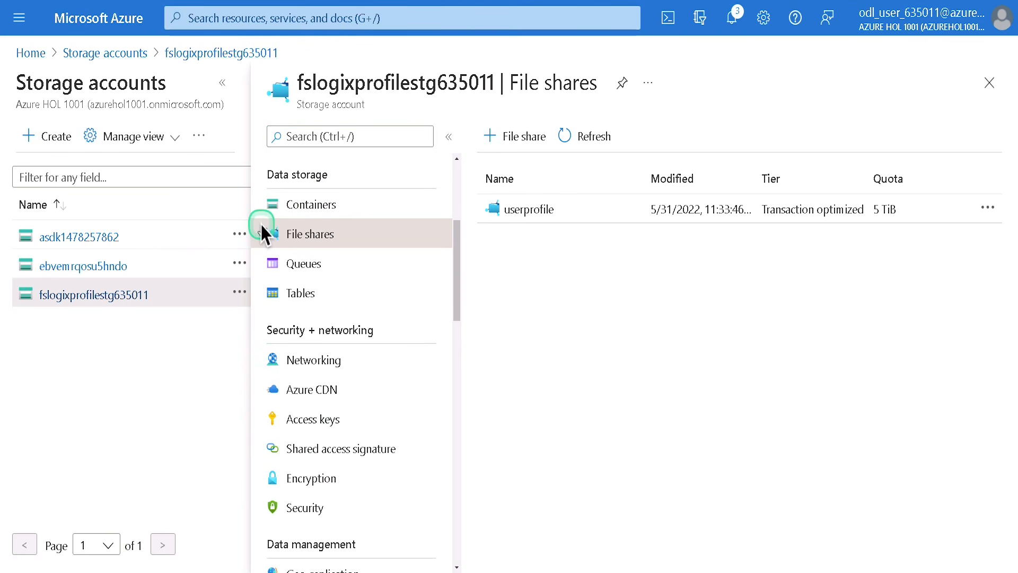
{"action": "left_click", "coordinate": [532, 209]}
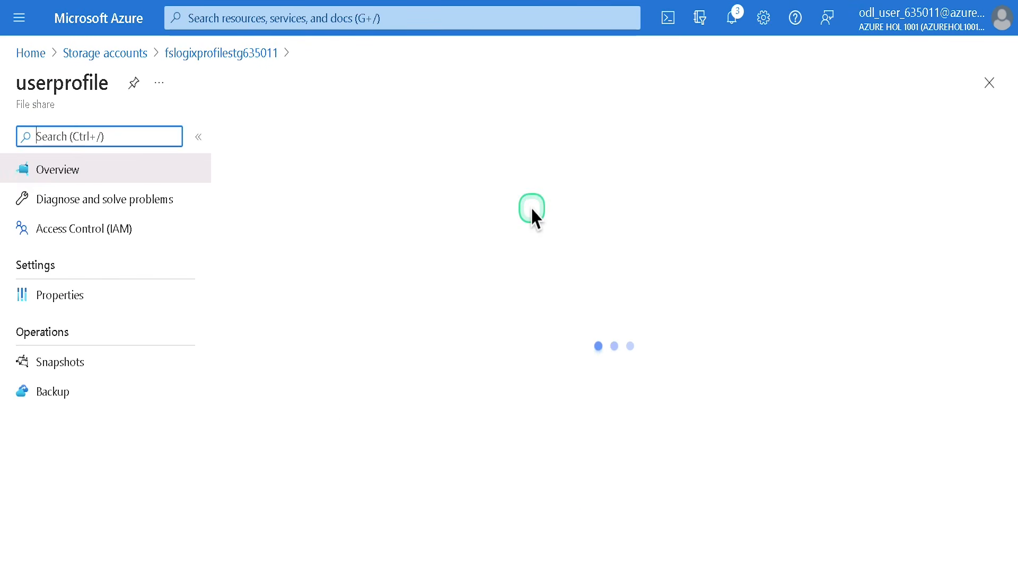
{"action": "left_click", "coordinate": [124, 231]}
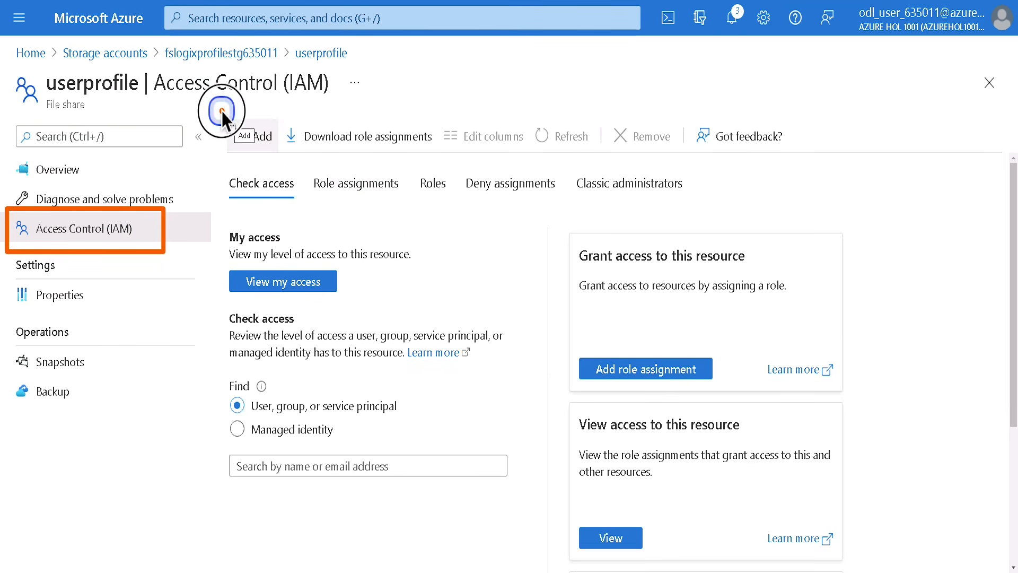
Start a role assignment on the share and choose the Storage File Data SMB Share Contributor role.
{"action": "left_click", "coordinate": [262, 136]}
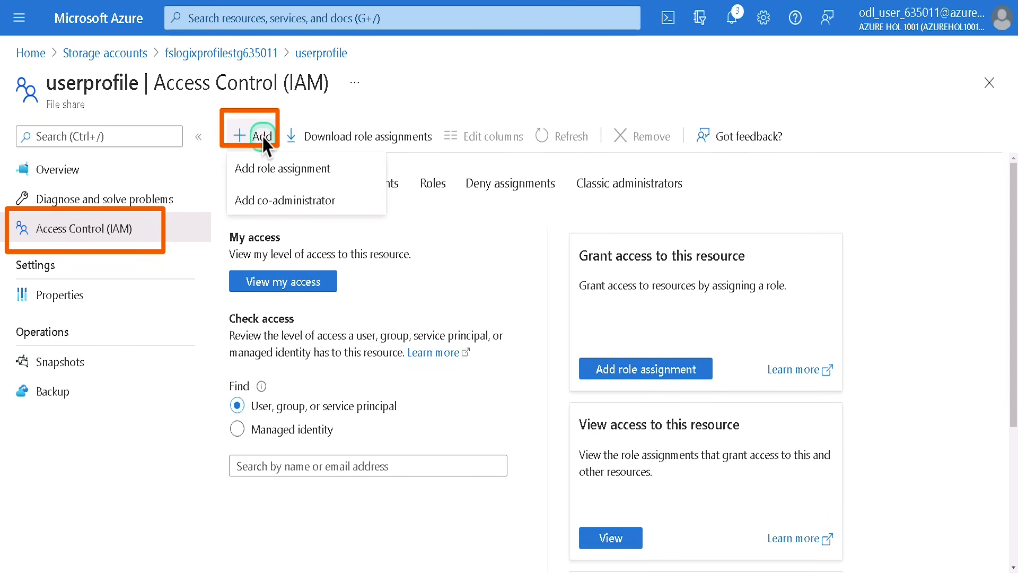
{"action": "left_click", "coordinate": [263, 168]}
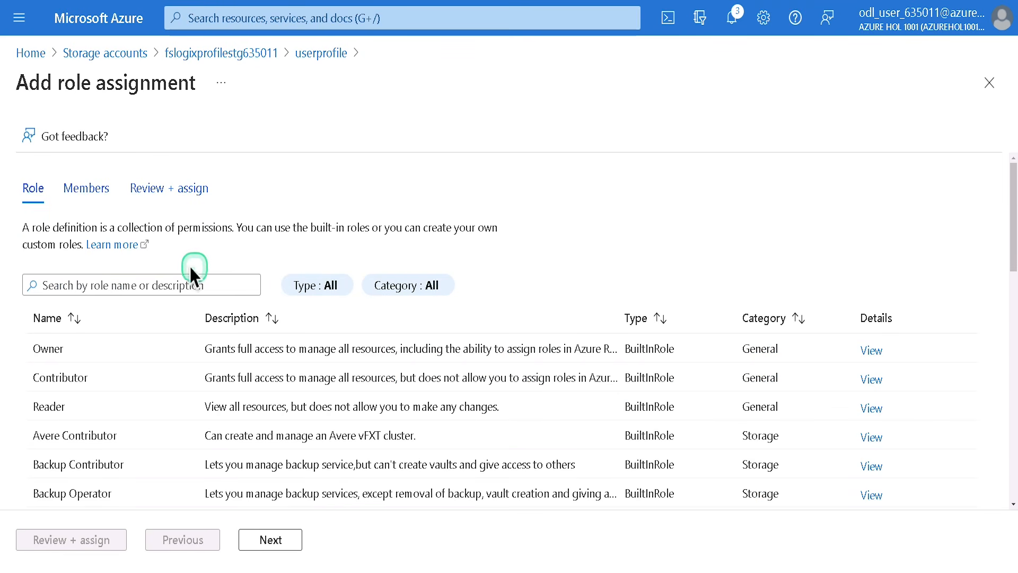
{"action": "left_click", "coordinate": [113, 286]}
{"action": "type", "text": "storage data"}
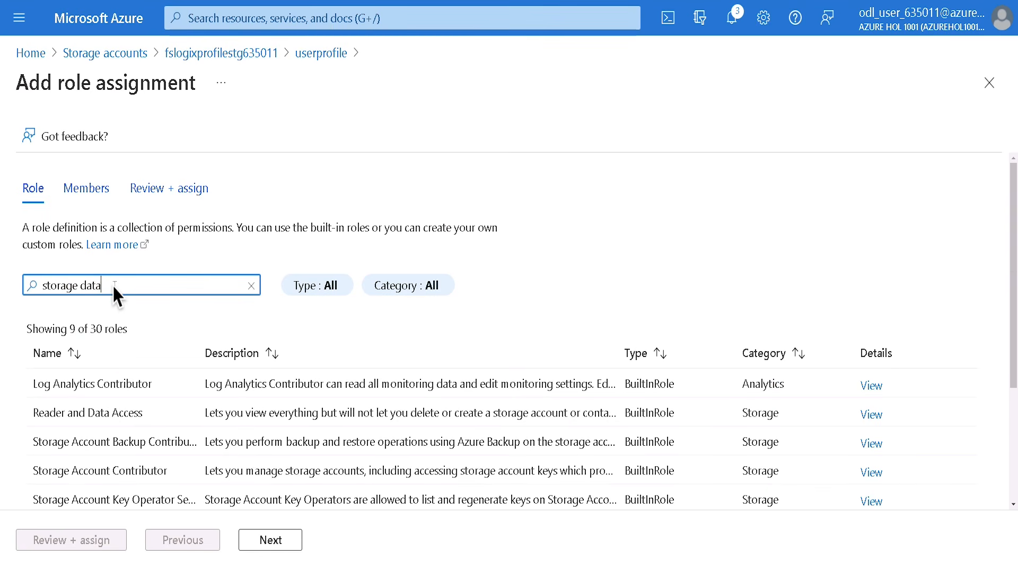
{"action": "key", "text": "BackSpace"}
{"action": "key", "text": "BackSpace"}
{"action": "key", "text": "BackSpace"}
{"action": "key", "text": "BackSpace"}
{"action": "type", "text": "file"}
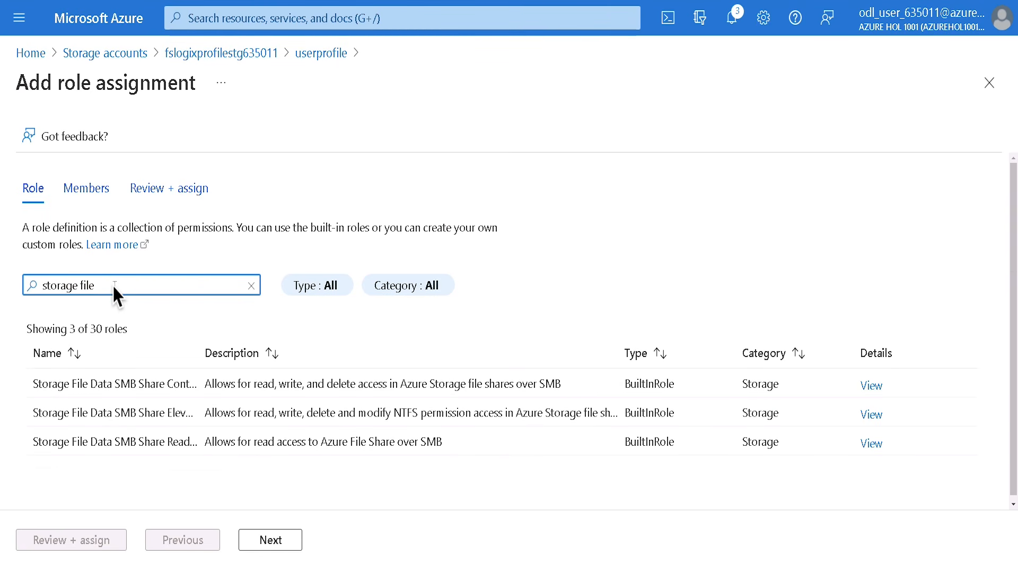
{"action": "left_click", "coordinate": [125, 387]}
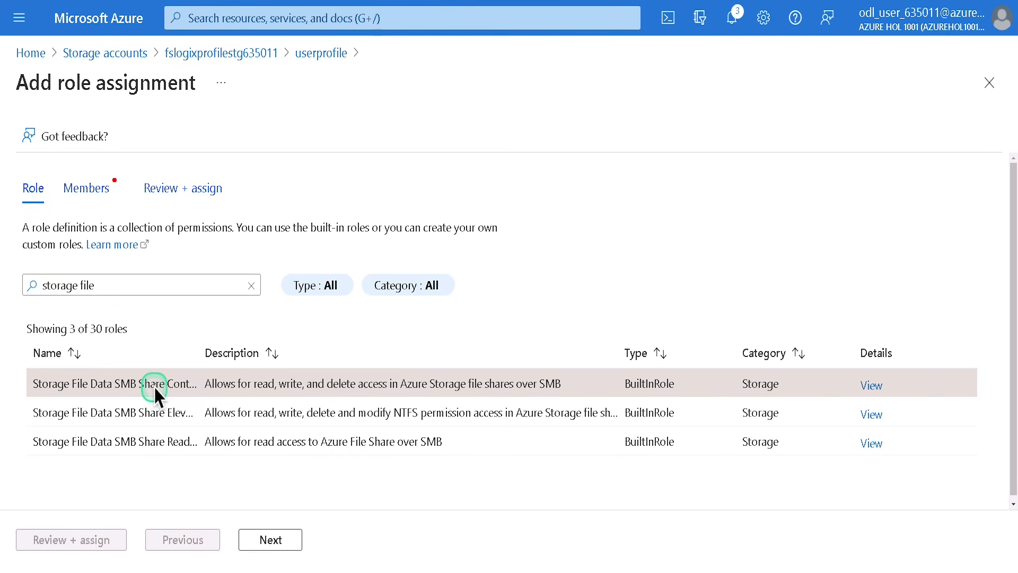
{"action": "left_click", "coordinate": [268, 537]}
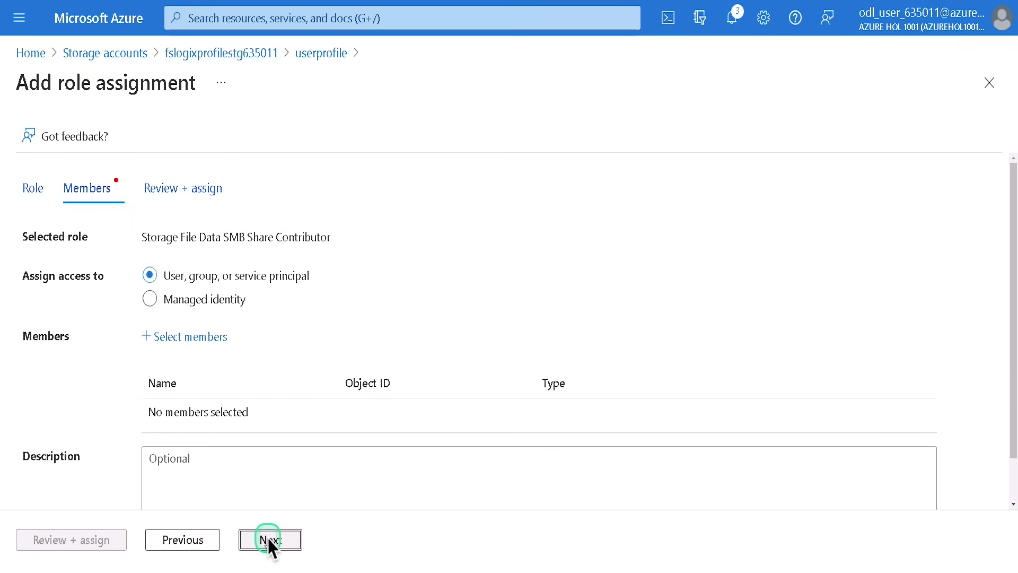
{"action": "left_click", "coordinate": [182, 540]}
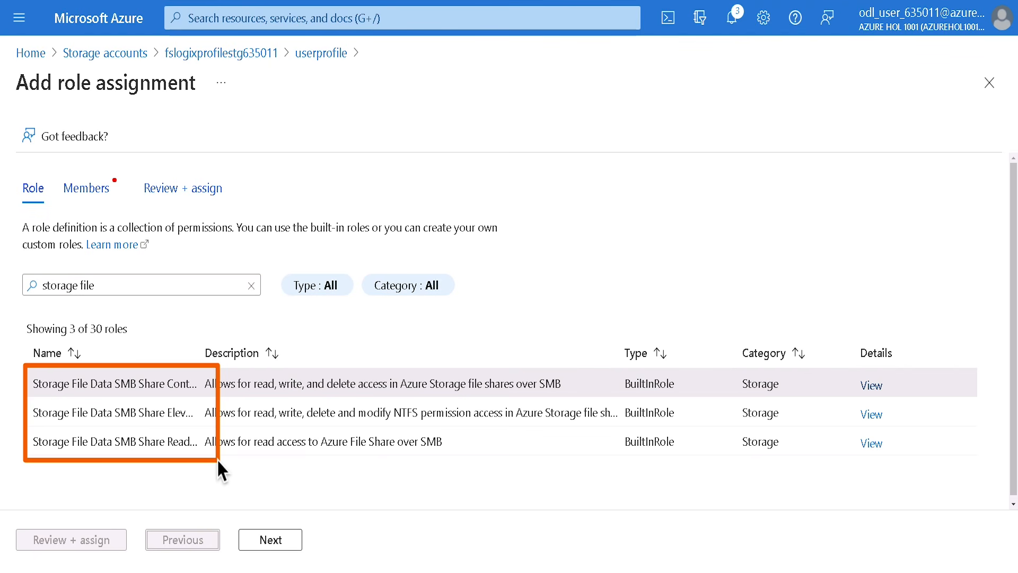
{"action": "left_click", "coordinate": [187, 387]}
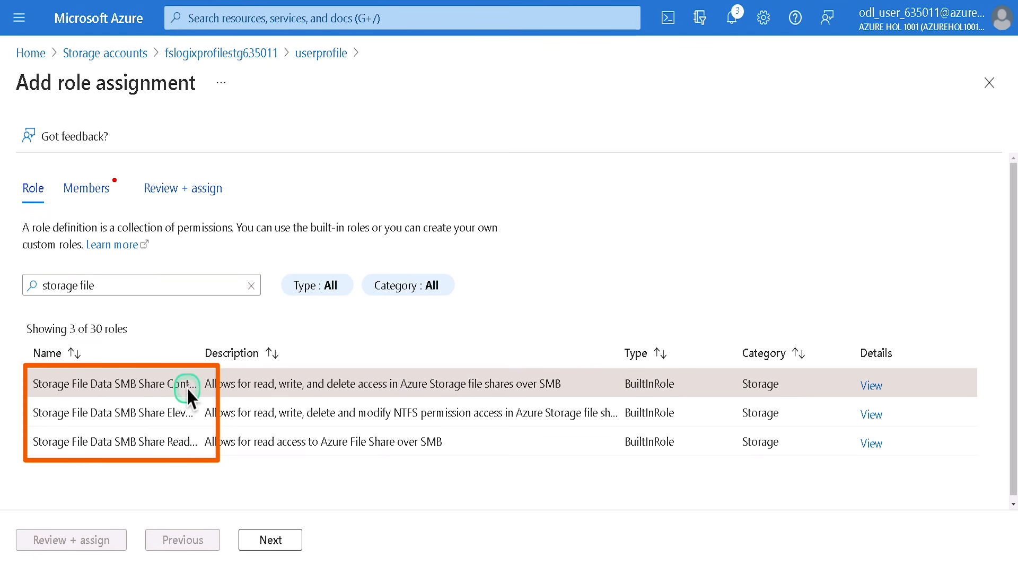
{"action": "left_click", "coordinate": [270, 542]}
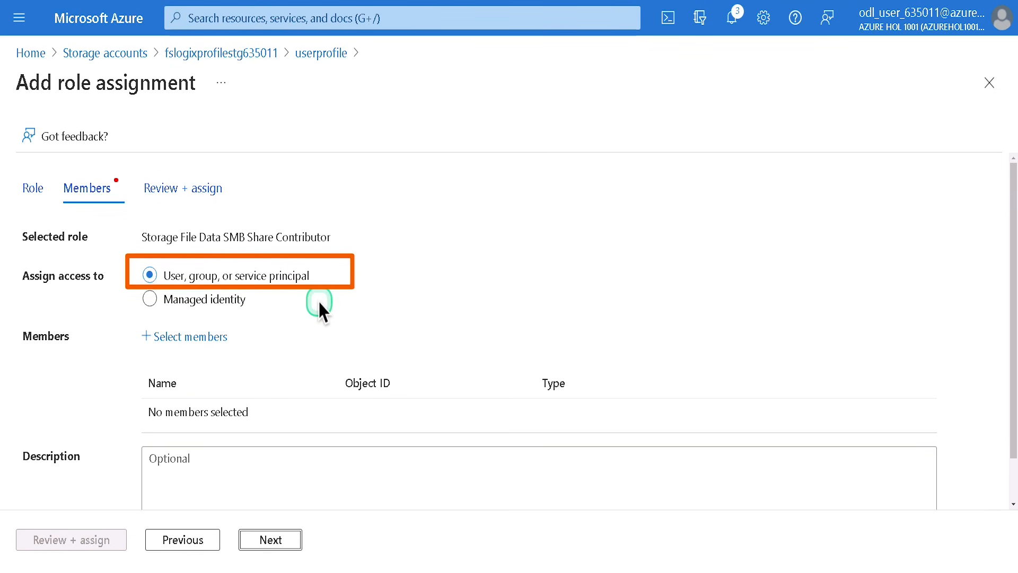
Assign the role to the permission - fslogixcontainer group and submit with Review + assign.
{"action": "left_click", "coordinate": [213, 341]}
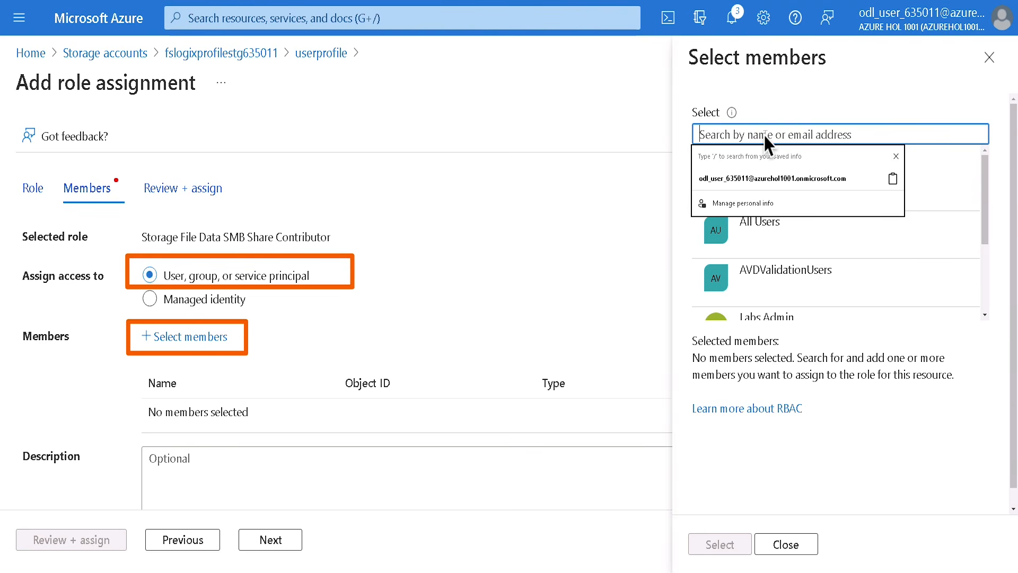
{"action": "type", "text": "permission"}
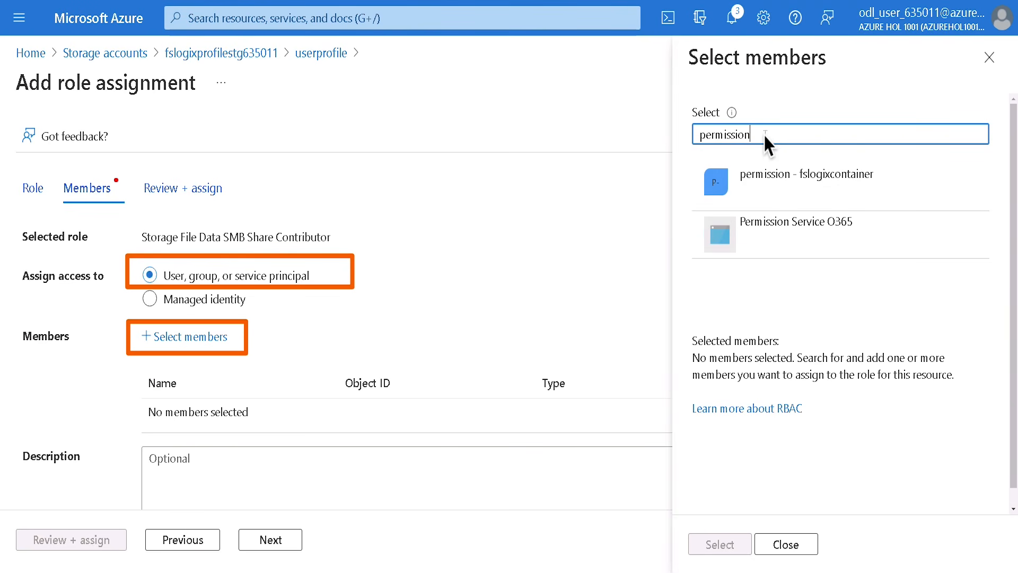
{"action": "left_click", "coordinate": [768, 173]}
{"action": "left_click", "coordinate": [768, 175]}
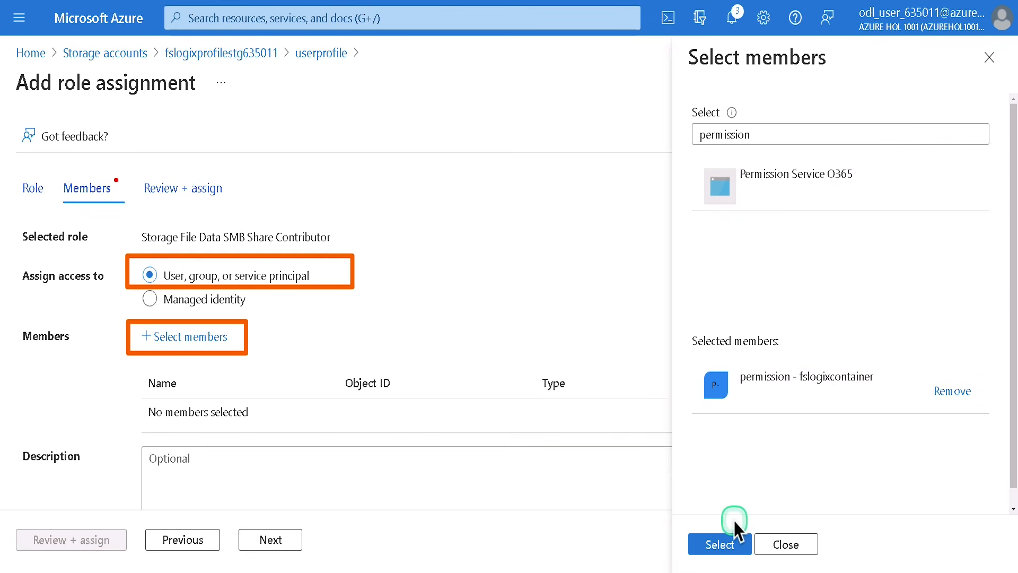
{"action": "left_click", "coordinate": [732, 542]}
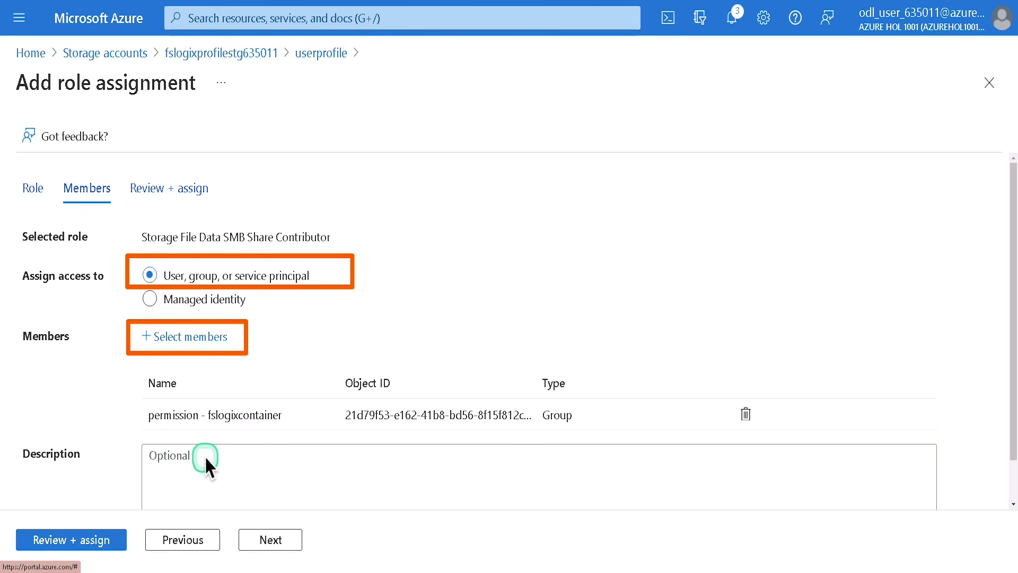
{"action": "left_click", "coordinate": [89, 542]}
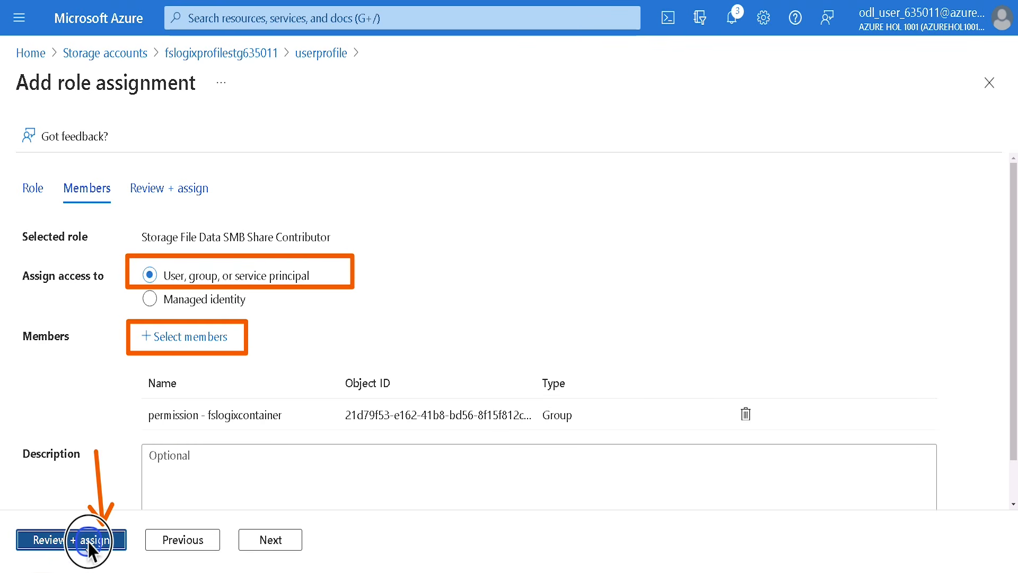
{"action": "left_click", "coordinate": [90, 540]}
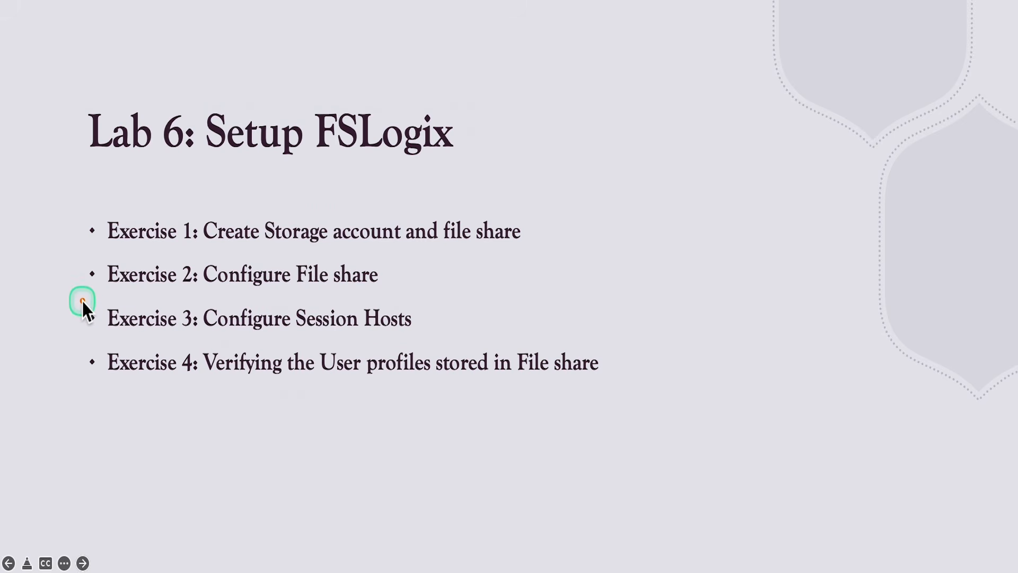
{"action": "mouse_move", "coordinate": [84, 323]}
{"action": "left_mouse_down"}
{"action": "mouse_move", "coordinate": [218, 342]}
{"action": "mouse_move", "coordinate": [430, 338]}
{"action": "left_mouse_up"}
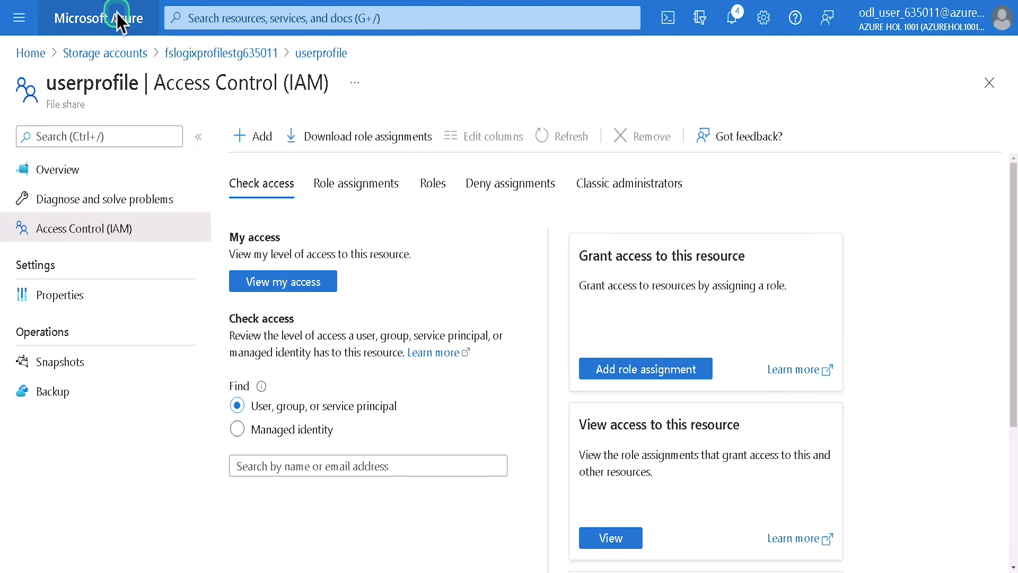
Open session host VM AVD-HP01-SH-0 from the Virtual machines list.
{"action": "left_click", "coordinate": [119, 22]}
{"action": "left_click", "coordinate": [209, 120]}
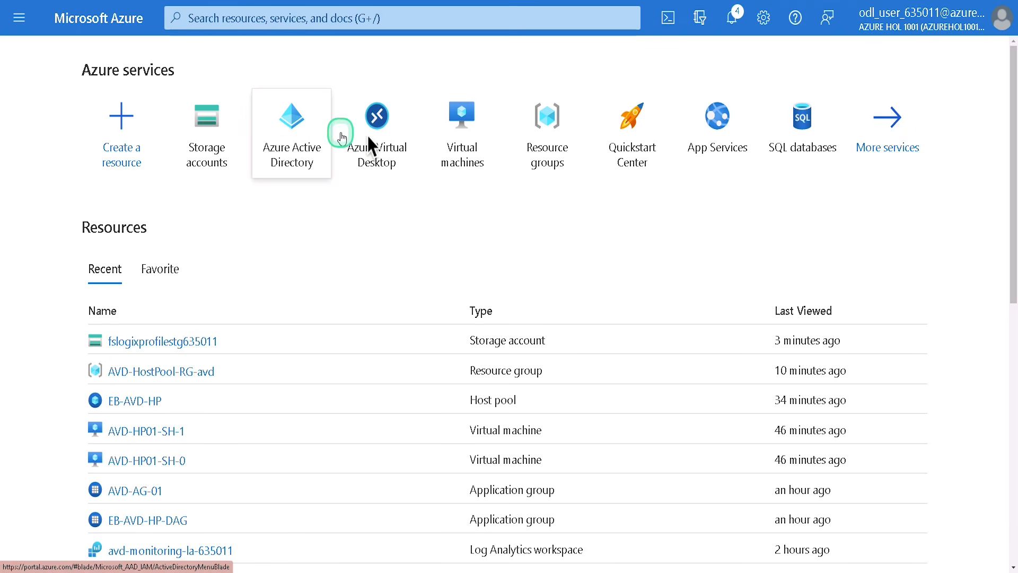
{"action": "left_click", "coordinate": [467, 142]}
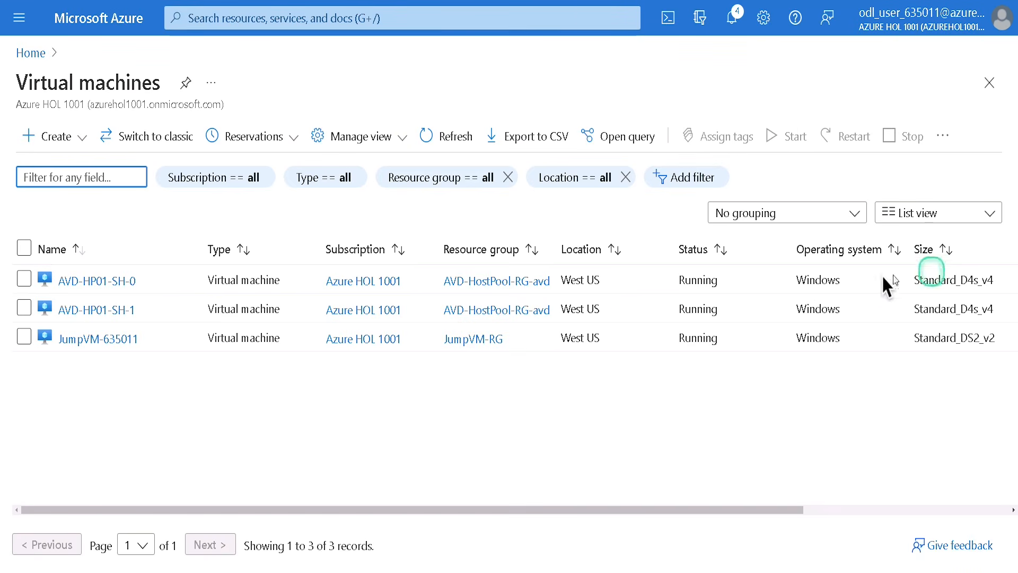
{"action": "left_click", "coordinate": [104, 340]}
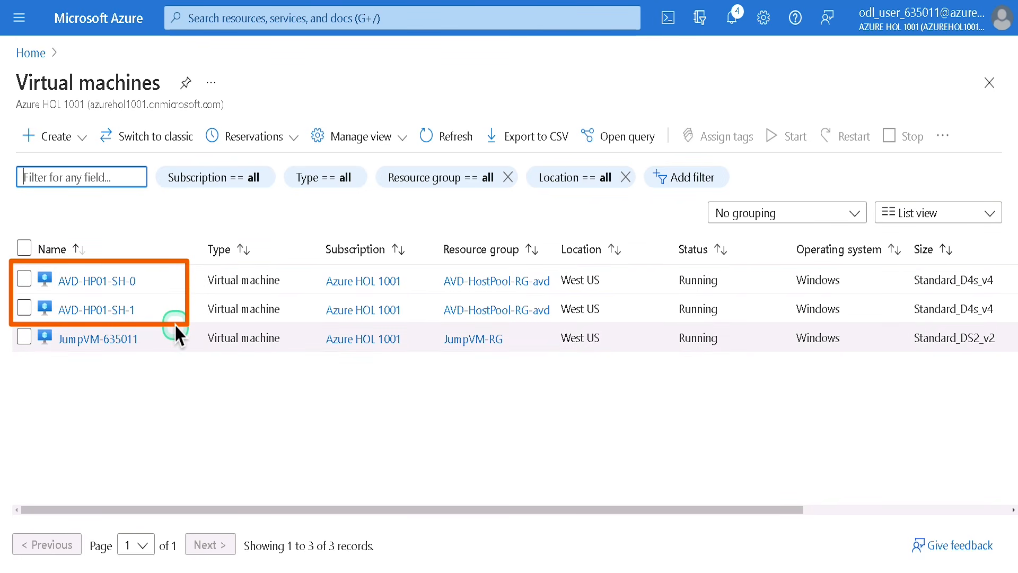
{"action": "left_click", "coordinate": [91, 281]}
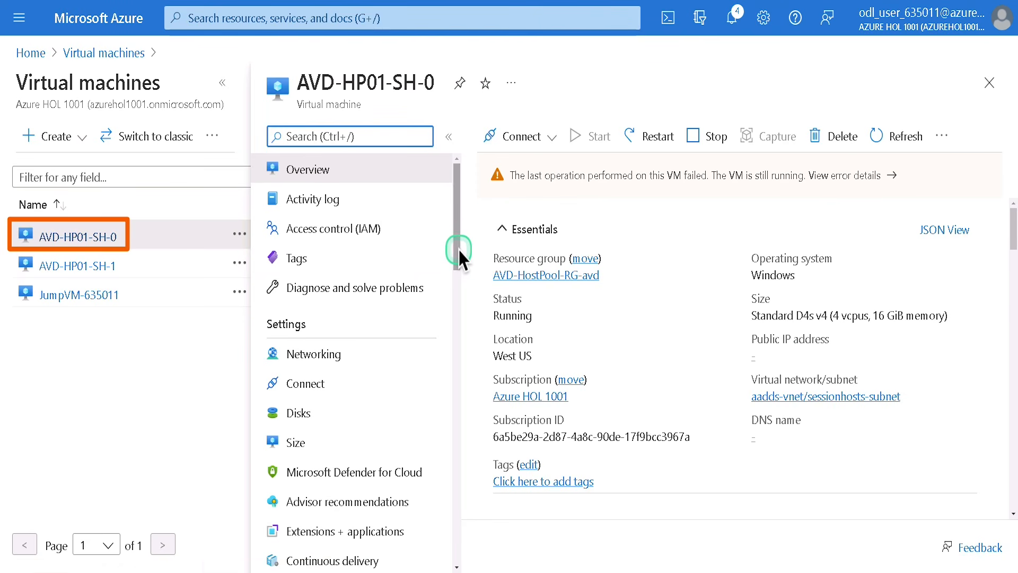
{"action": "left_click_drag", "start_coordinate": [456, 262], "coordinate": [459, 402]}
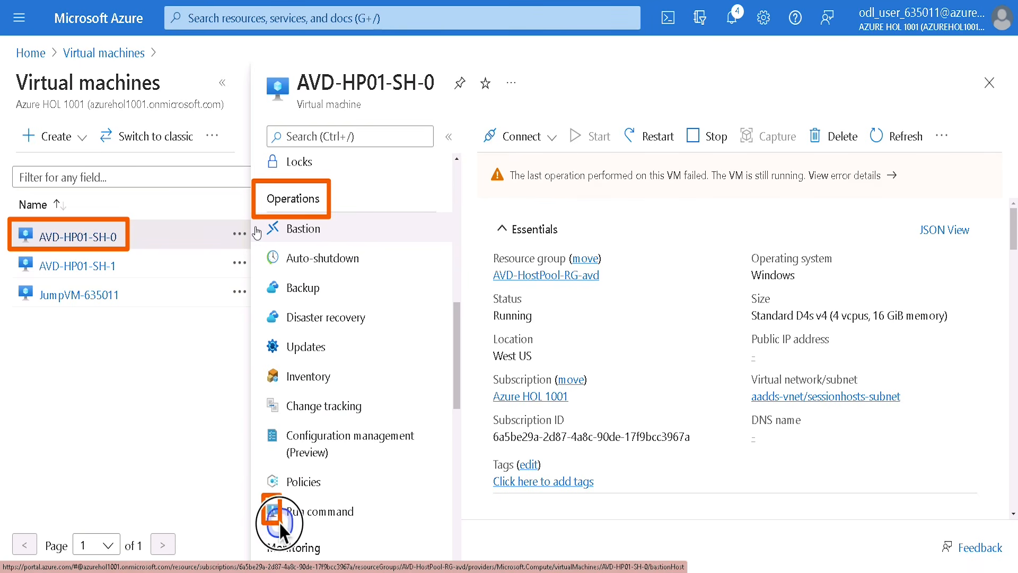
Paste the FSLogix script into AVD-HP01-SH-0's RunPowerShellScript editor, then list storage accounts in another tab.
{"action": "left_click", "coordinate": [353, 516]}
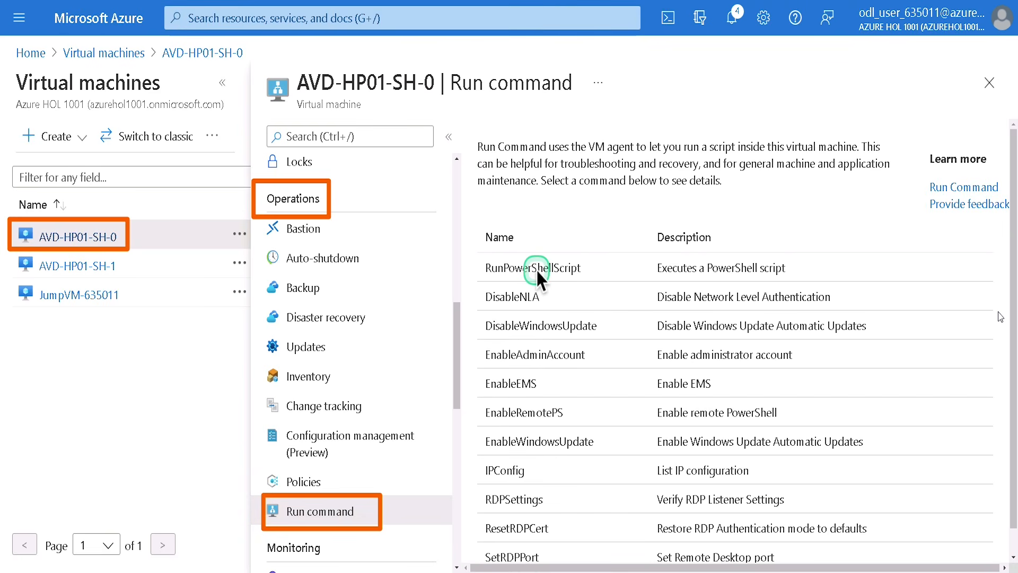
{"action": "left_click", "coordinate": [537, 270]}
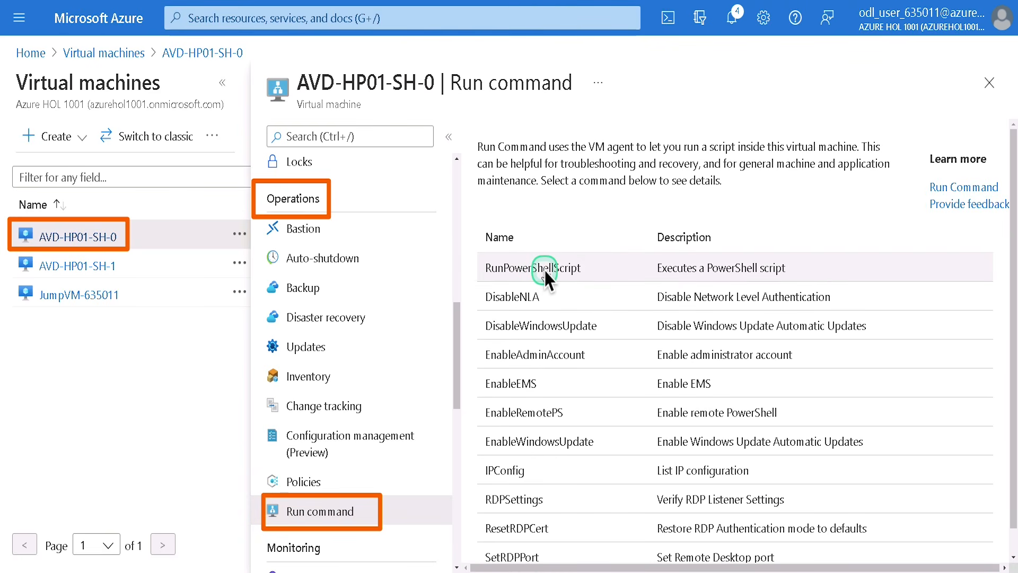
{"action": "left_click", "coordinate": [545, 270]}
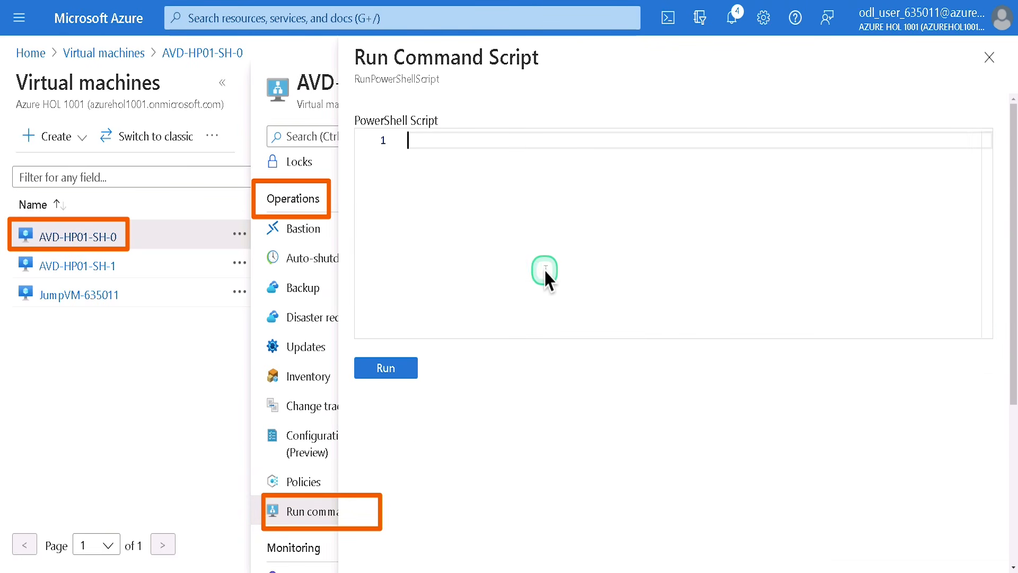
{"action": "left_click", "coordinate": [544, 269]}
{"action": "key", "text": "ctrl+v"}
{"action": "left_click_drag", "start_coordinate": [988, 300], "coordinate": [995, 196]}
{"action": "left_click_drag", "start_coordinate": [996, 186], "coordinate": [994, 148]}
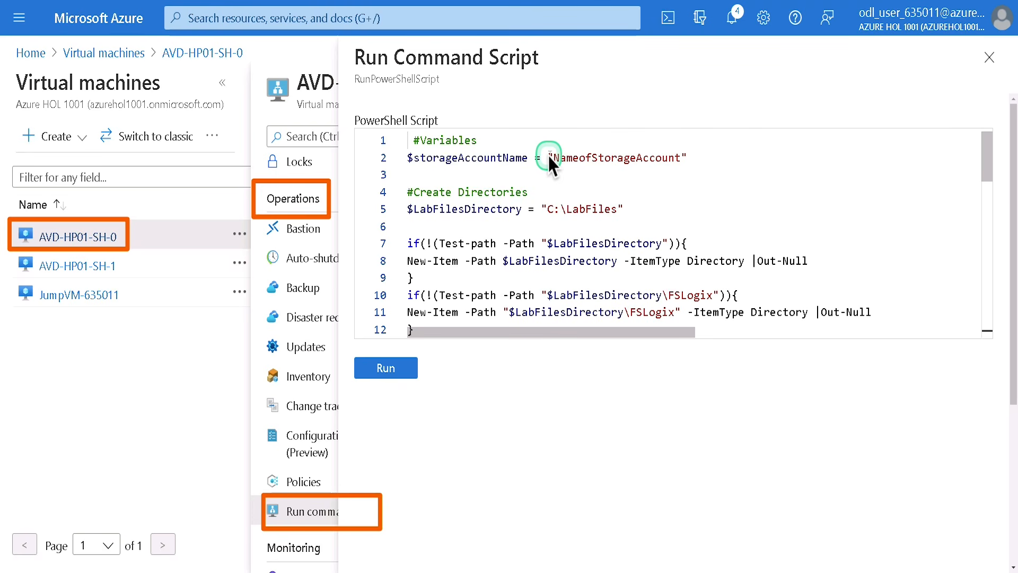
{"action": "left_click", "coordinate": [122, 14]}
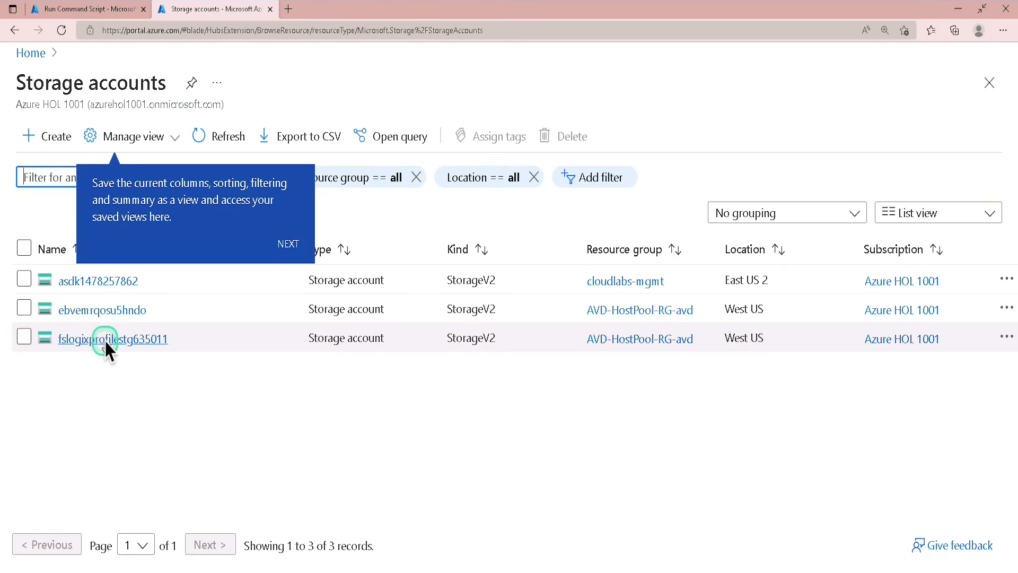
Copy the name fslogixprofilestg635011 and paste it over the NameofStorageAccount placeholder in the script.
{"action": "left_click", "coordinate": [105, 341]}
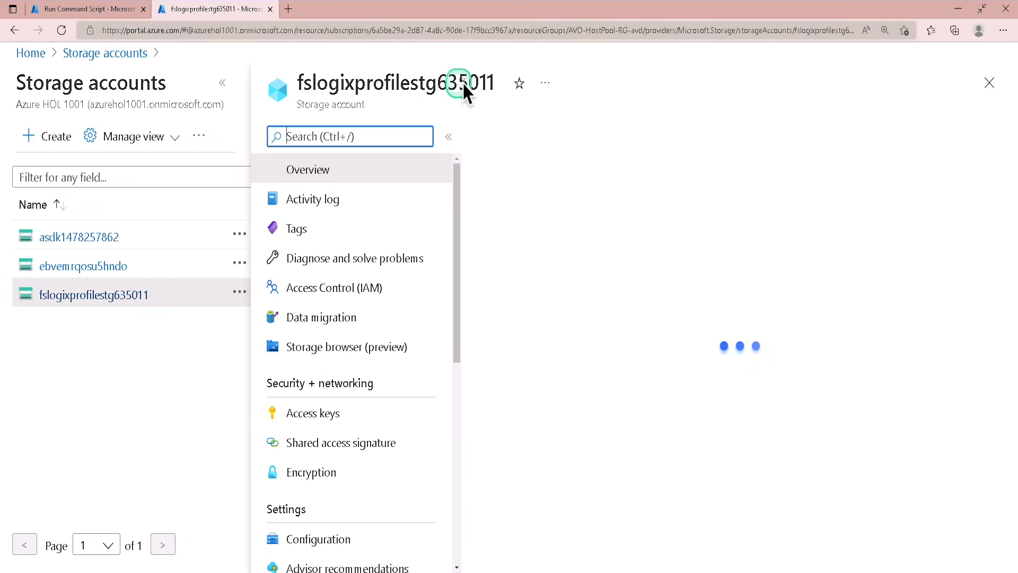
{"action": "left_click_drag", "start_coordinate": [493, 82], "coordinate": [300, 87]}
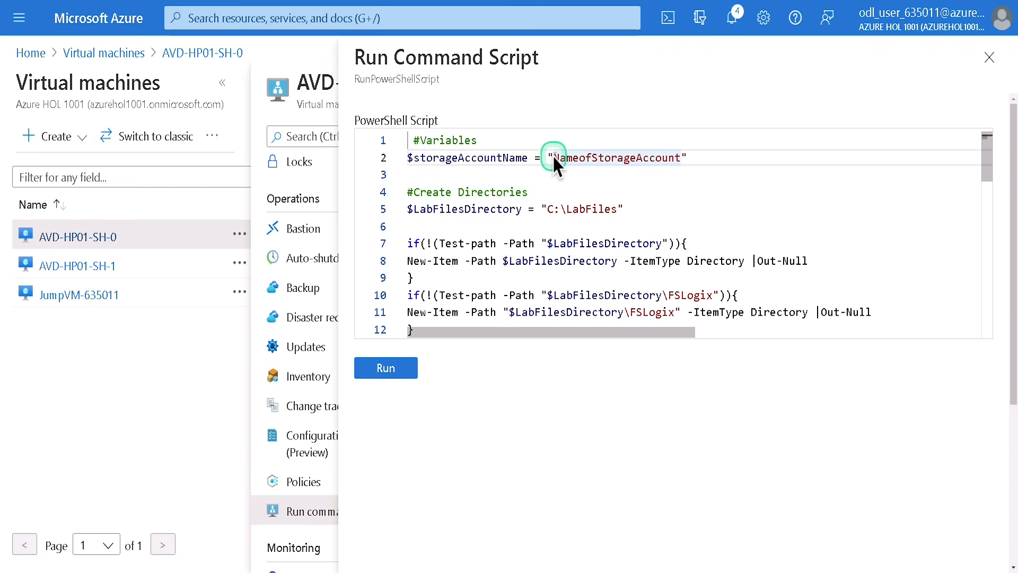
{"action": "left_click_drag", "start_coordinate": [552, 157], "coordinate": [677, 157]}
{"action": "type", "text": "fslogixprofilestg635011"}
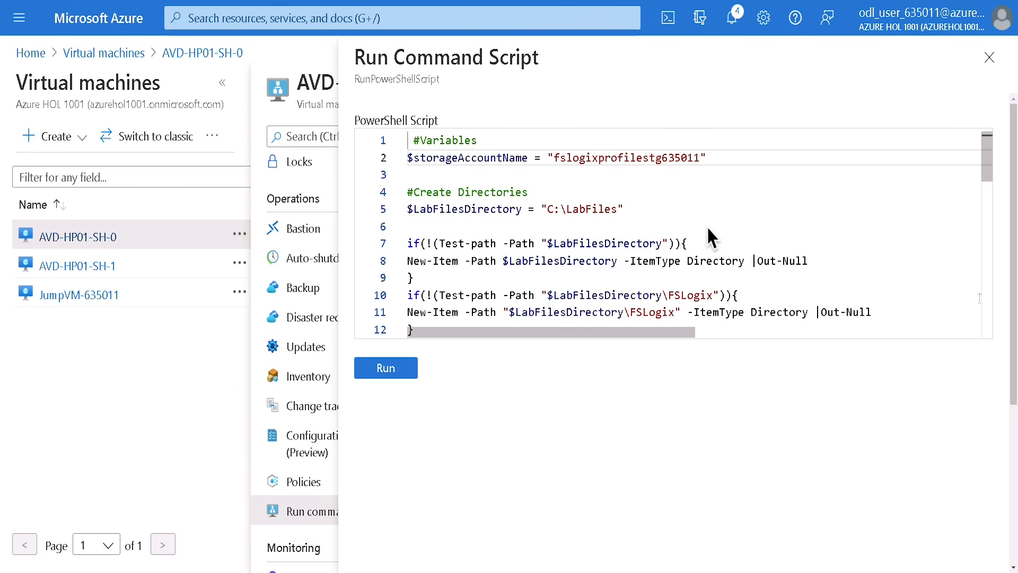
Run the FSLogix script on AVD-HP01-SH-0 and copy the full script text.
{"action": "left_click_drag", "start_coordinate": [987, 175], "coordinate": [995, 234]}
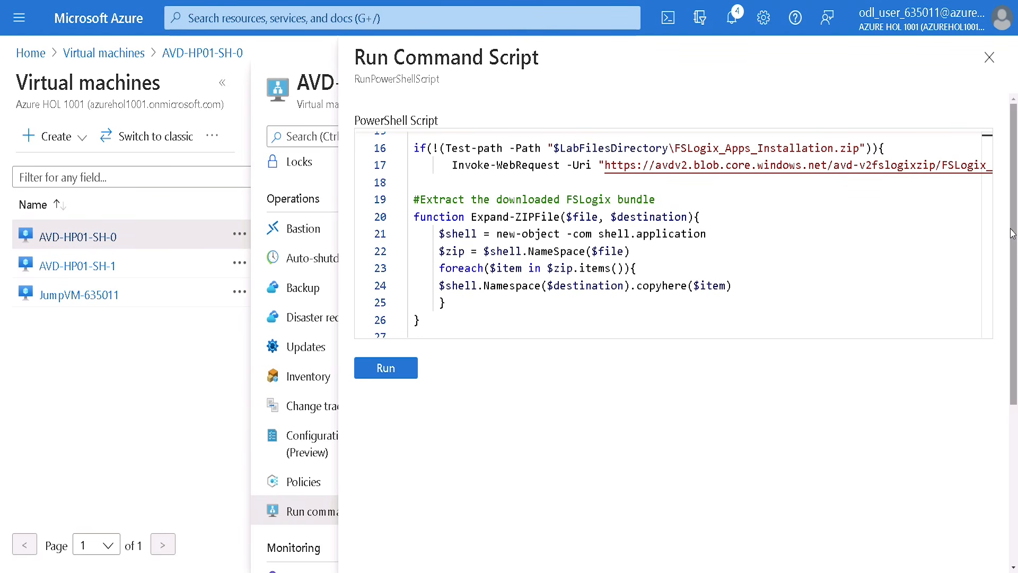
{"action": "left_click", "coordinate": [385, 376]}
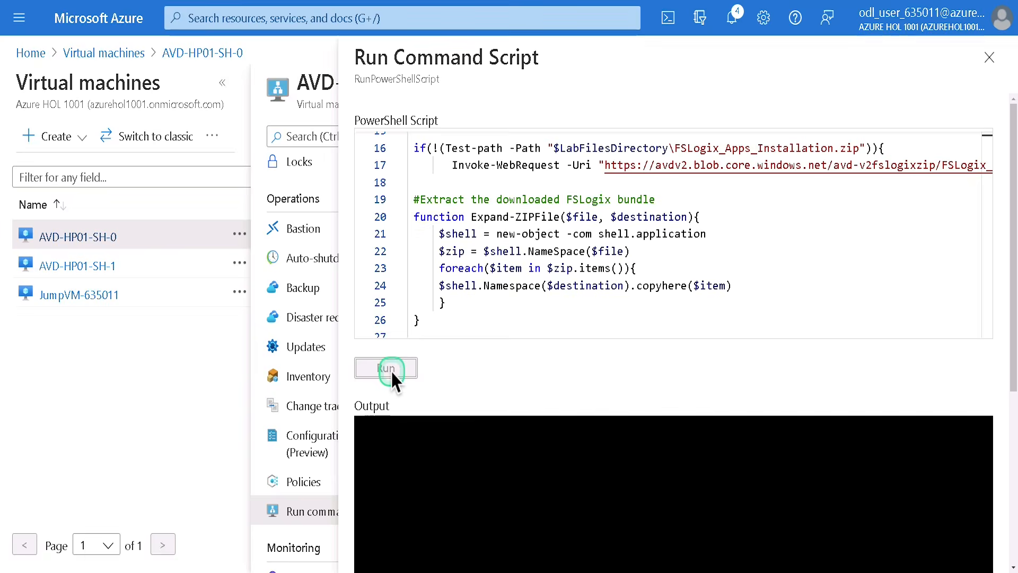
{"action": "scroll", "coordinate": [420, 160], "scroll_direction": "down", "scroll_amount": 4}
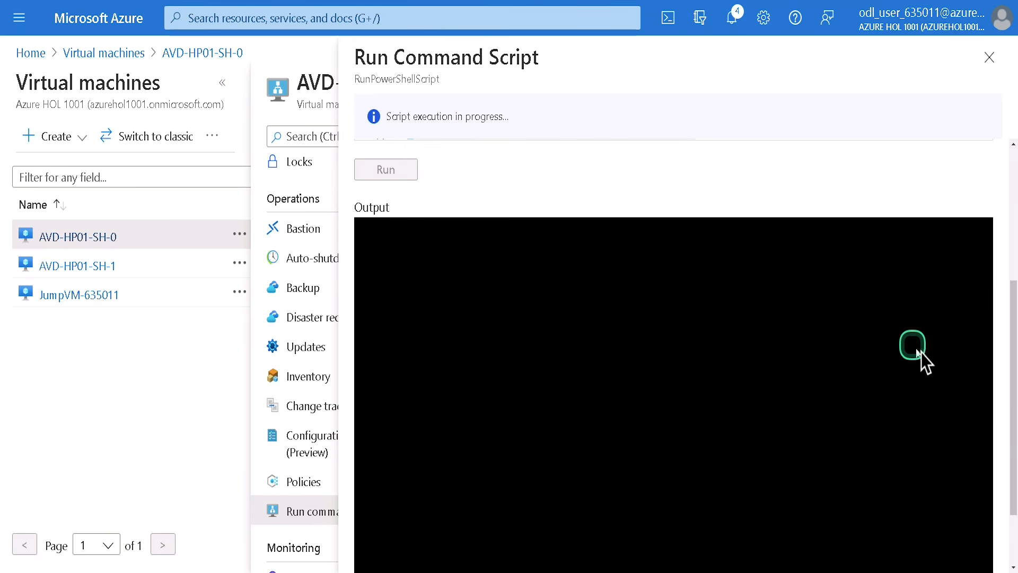
{"action": "scroll", "coordinate": [487, 215], "scroll_direction": "up", "scroll_amount": 2}
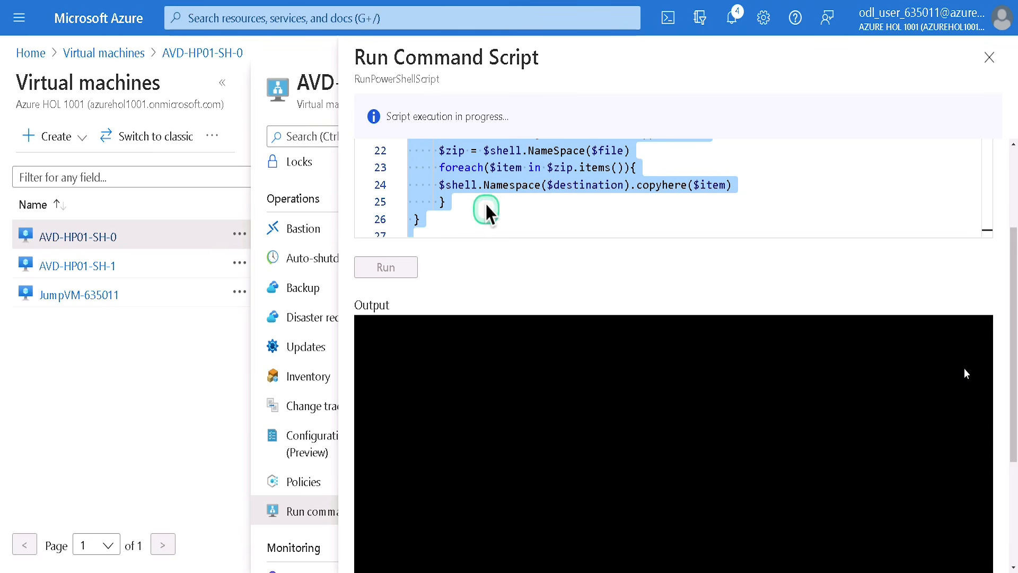
{"action": "right_click", "coordinate": [497, 191]}
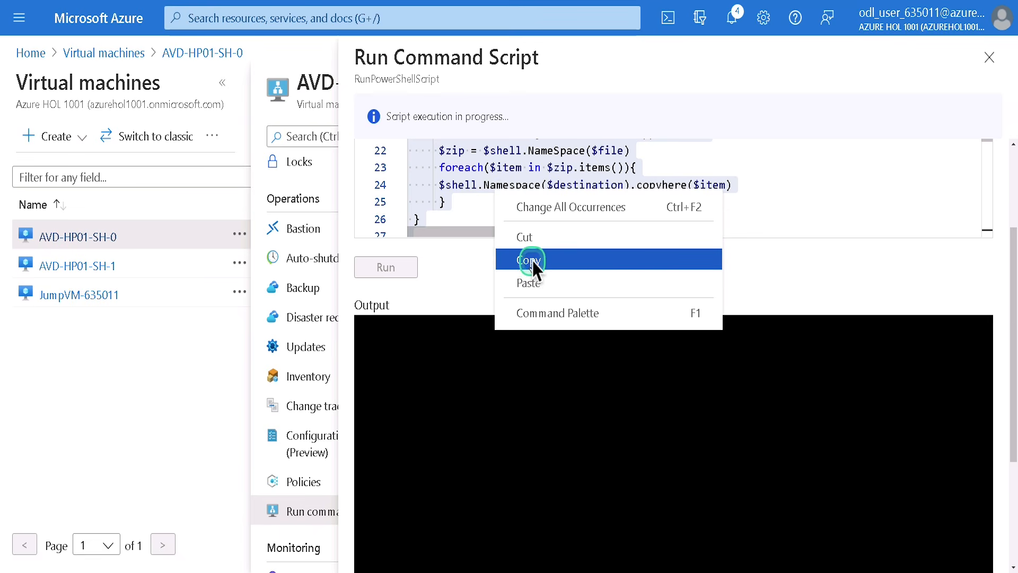
{"action": "left_click", "coordinate": [533, 260]}
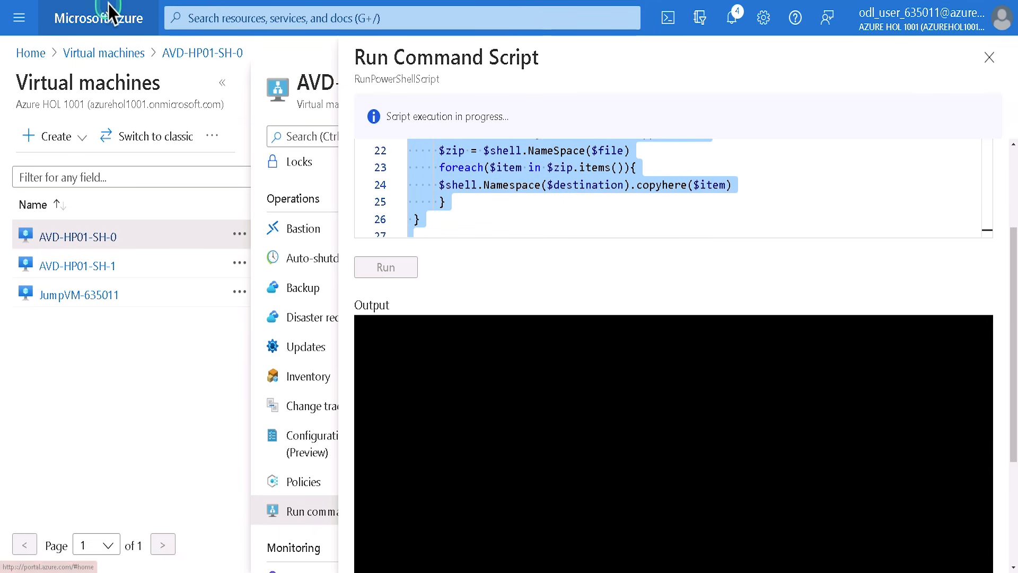
Open portal.azure.com in a new tab and go to the AVD-HP01-SH-1 virtual machine.
{"action": "mouse_move", "coordinate": [228, 11]}
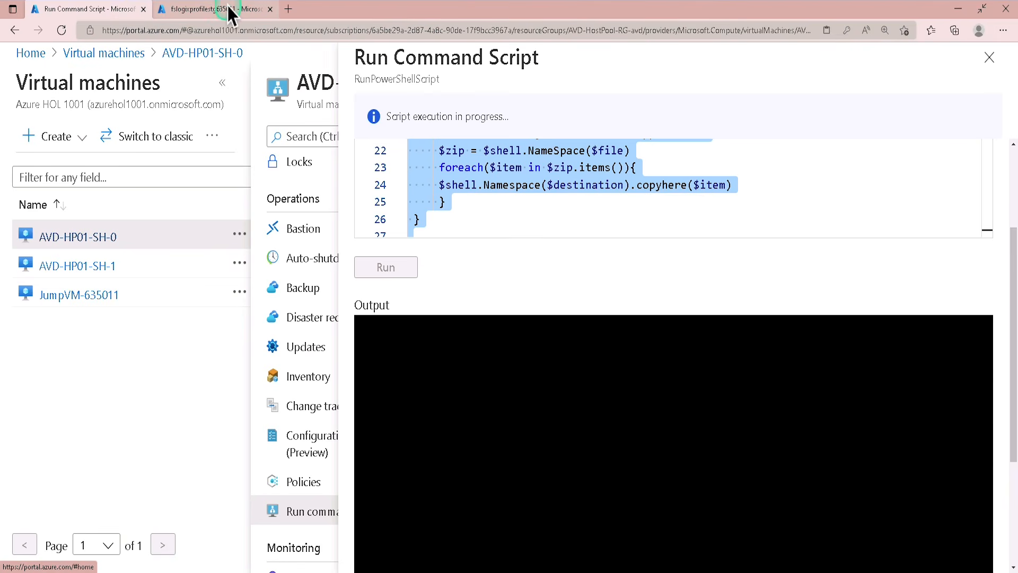
{"action": "left_click", "coordinate": [287, 10]}
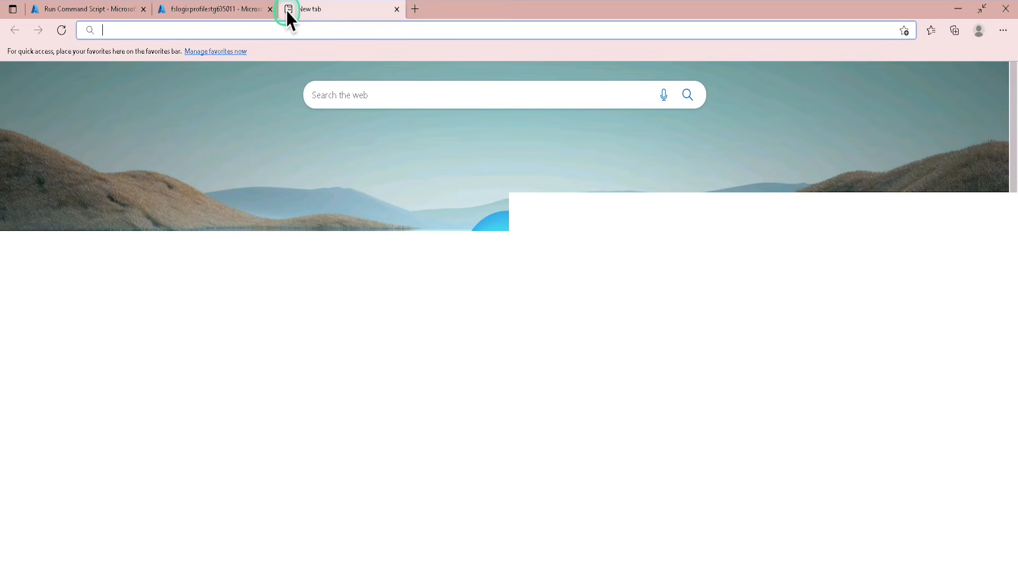
{"action": "type", "text": "portal.azure.com"}
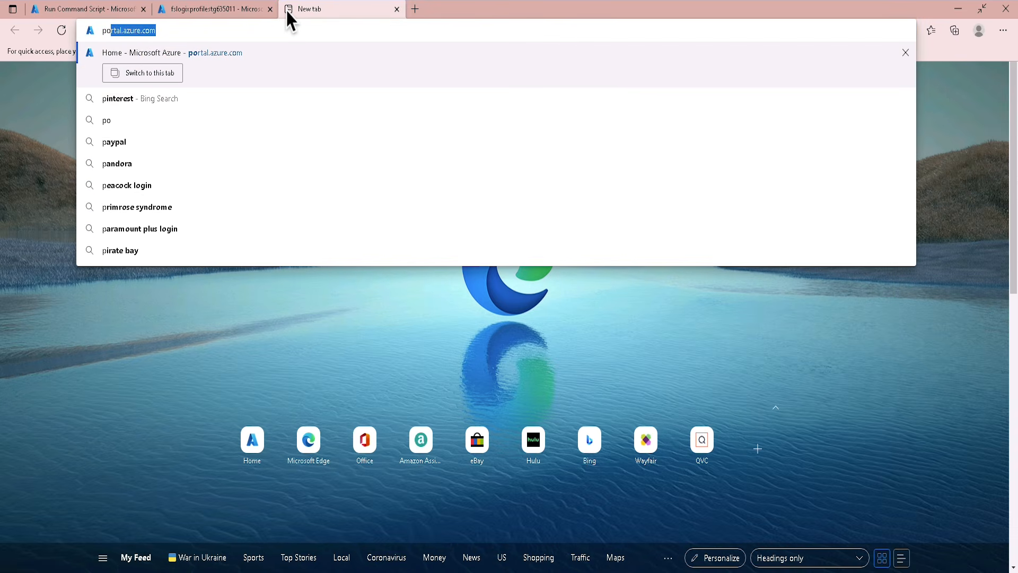
{"action": "key", "text": "Return"}
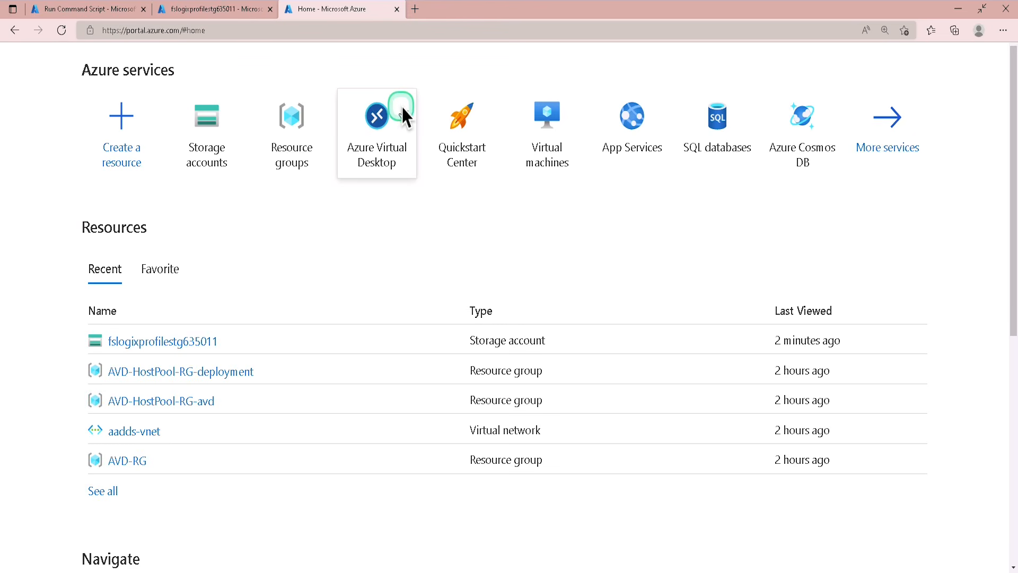
{"action": "left_click", "coordinate": [545, 120]}
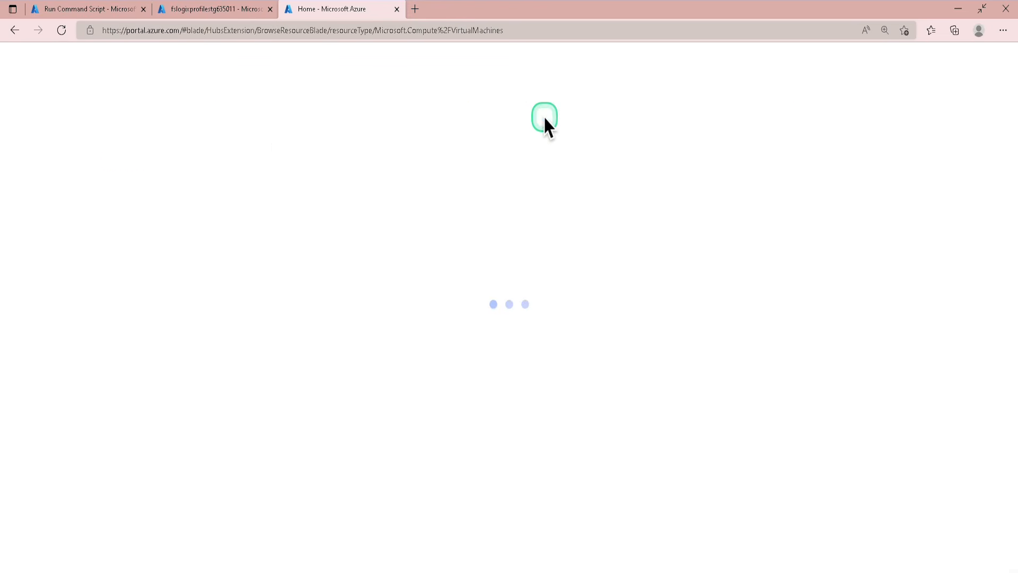
{"action": "left_click", "coordinate": [110, 311]}
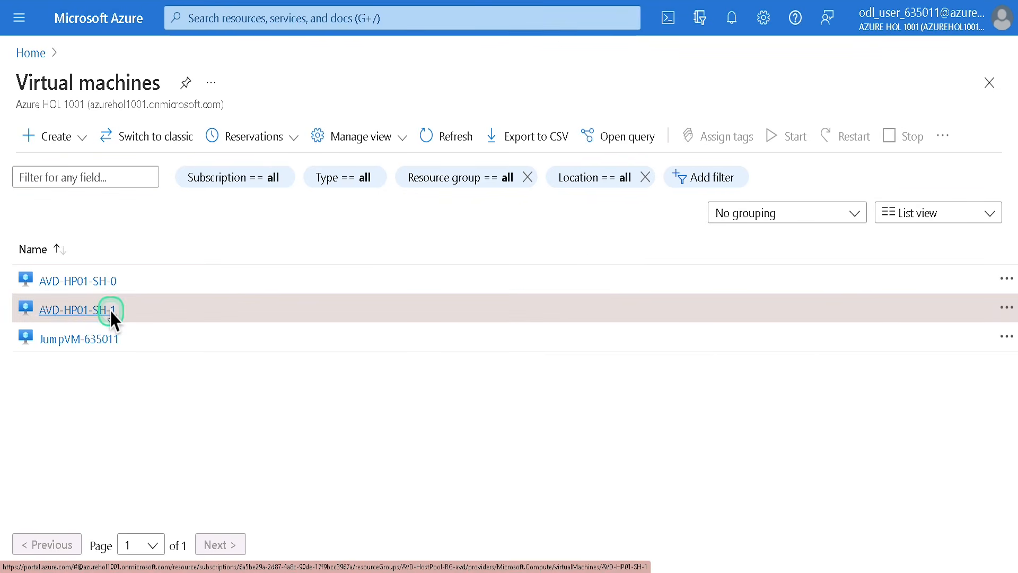
{"action": "left_click_drag", "start_coordinate": [459, 302], "coordinate": [454, 432]}
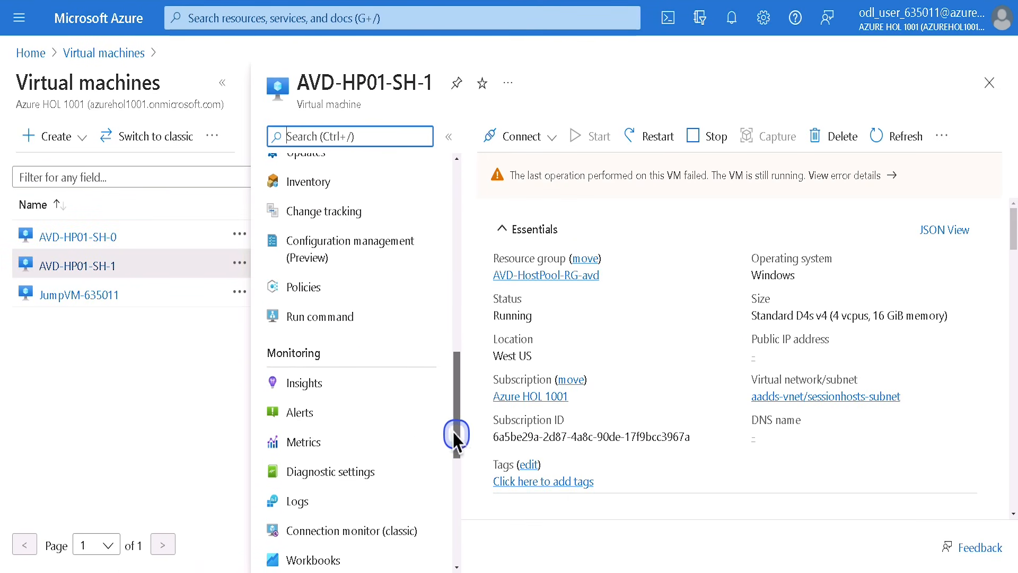
Paste the FSLogix script into AVD-HP01-SH-1's RunPowerShellScript command and run it.
{"action": "left_click", "coordinate": [348, 325]}
{"action": "left_click", "coordinate": [523, 268]}
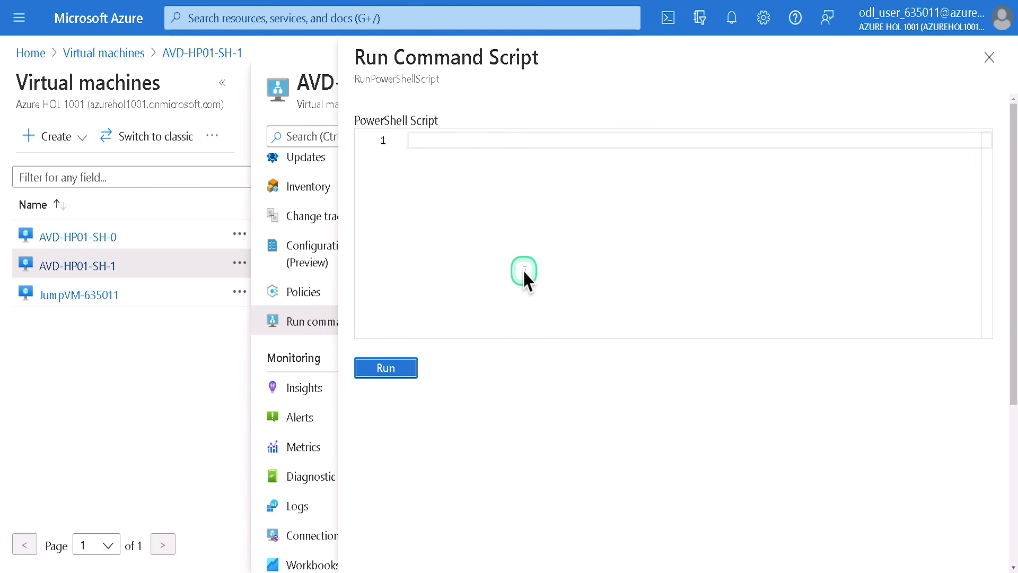
{"action": "key", "text": "ctrl+v"}
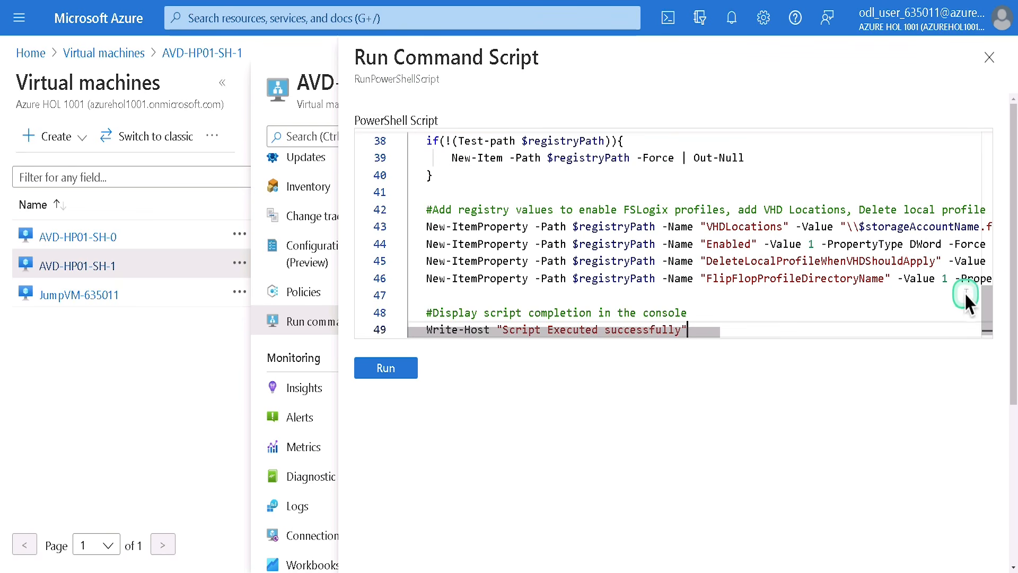
{"action": "left_click_drag", "start_coordinate": [982, 304], "coordinate": [986, 148]}
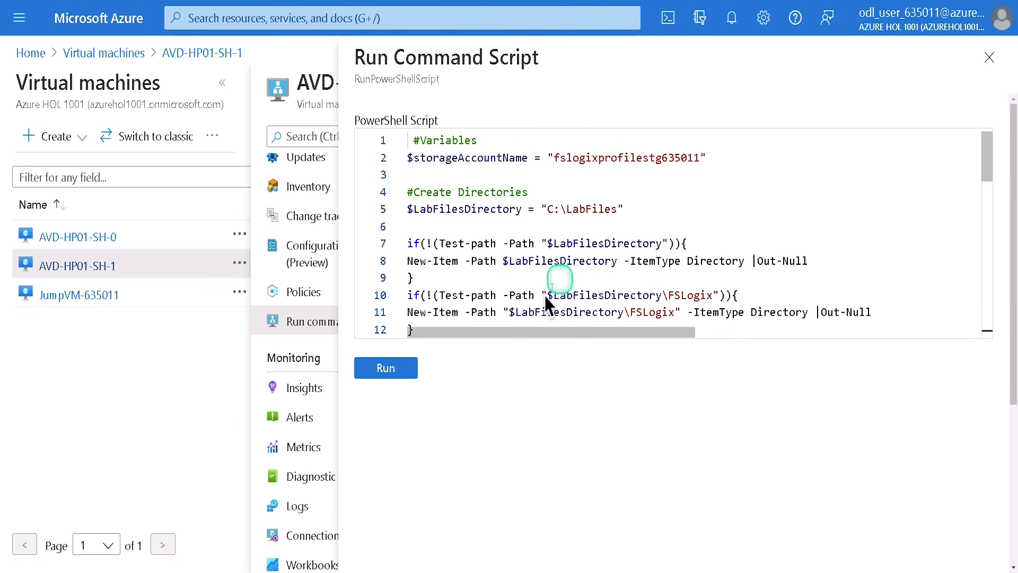
{"action": "left_click", "coordinate": [388, 370]}
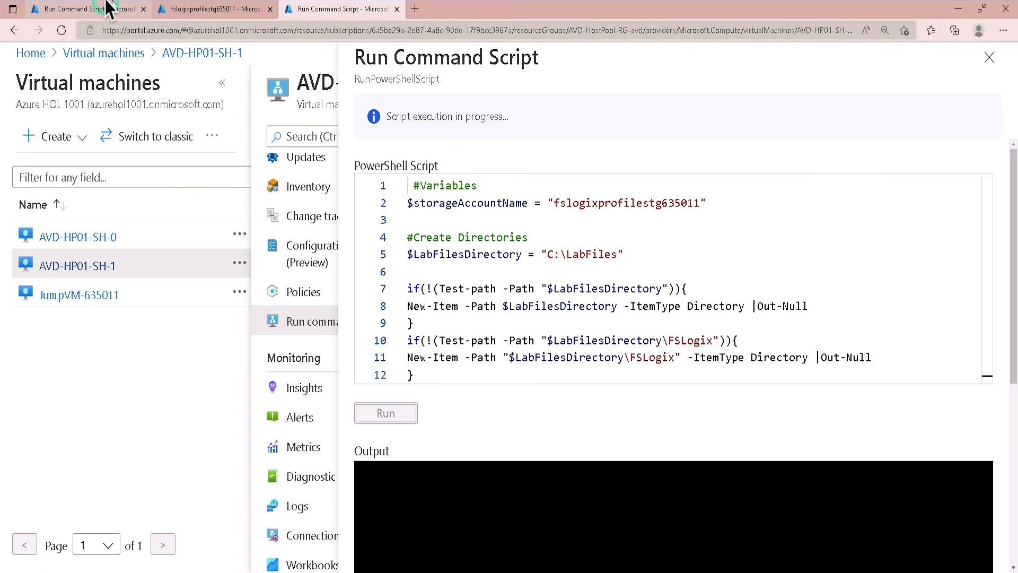
Check that both session hosts' outputs read Script Executed successfully.
{"action": "left_click", "coordinate": [104, 10]}
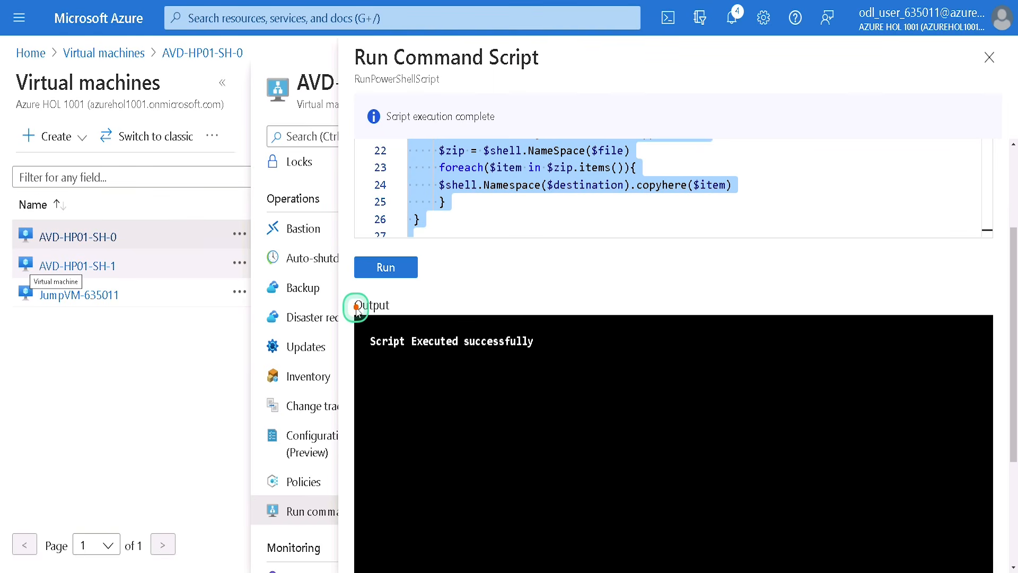
{"action": "mouse_move", "coordinate": [364, 329]}
{"action": "left_mouse_down"}
{"action": "mouse_move", "coordinate": [427, 355]}
{"action": "mouse_move", "coordinate": [561, 360]}
{"action": "left_mouse_up"}
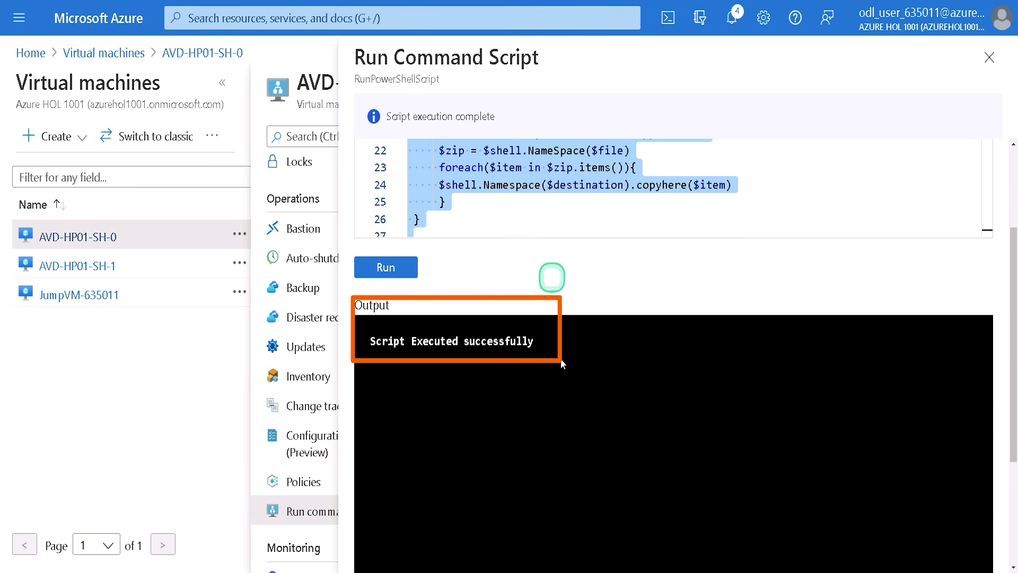
{"action": "key", "text": "Escape"}
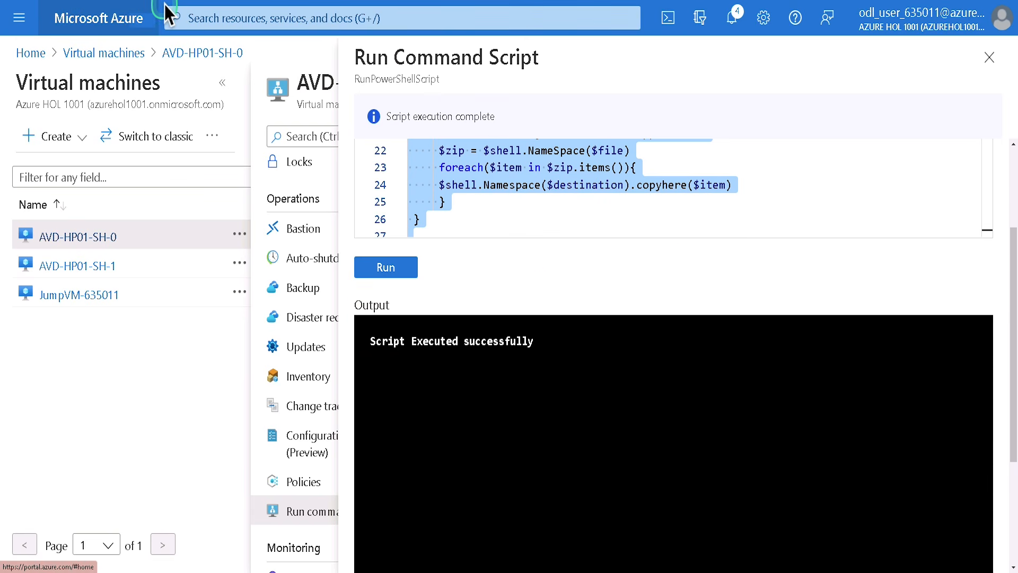
{"action": "left_click", "coordinate": [308, 9]}
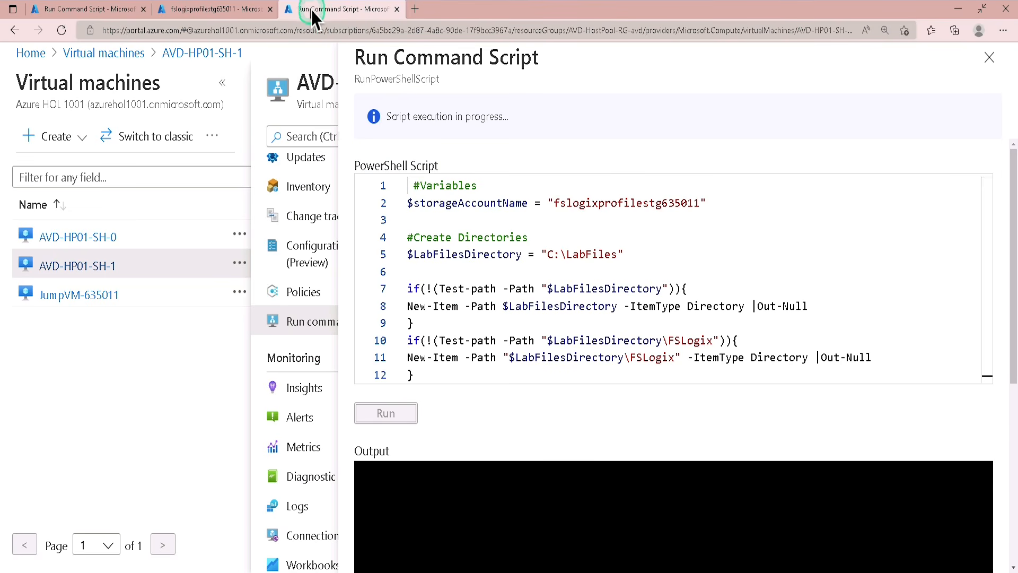
{"action": "left_click_drag", "start_coordinate": [989, 215], "coordinate": [996, 402]}
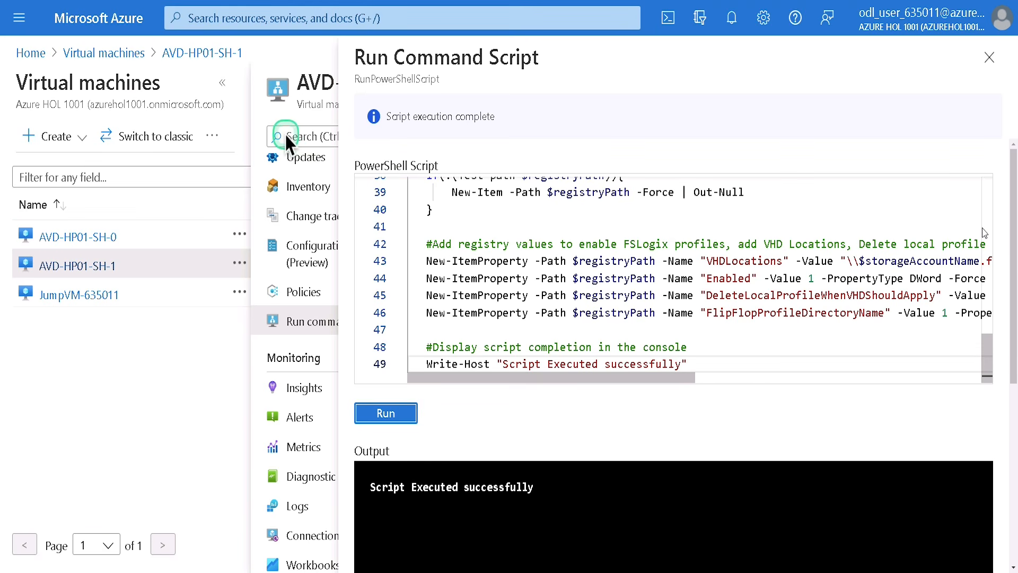
Find the lab user on the Azure Virtual Desktop Users page and open their sessions.
{"action": "left_click", "coordinate": [74, 20]}
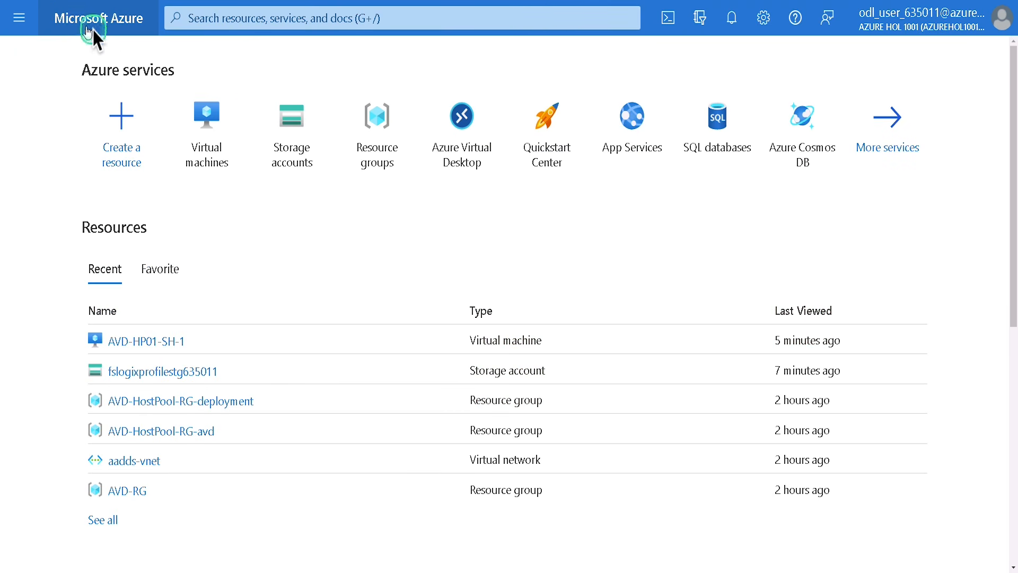
{"action": "left_click", "coordinate": [457, 118]}
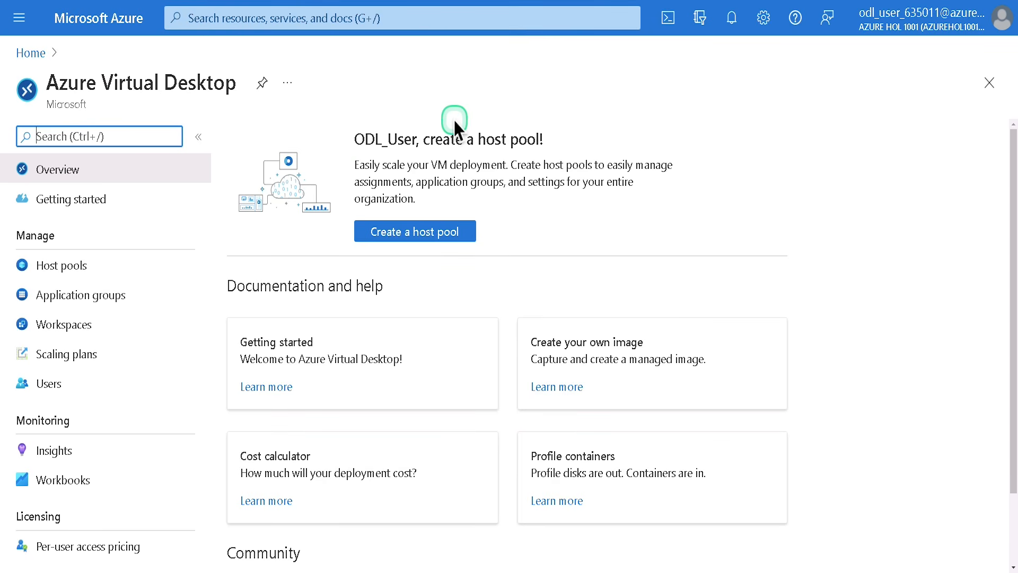
{"action": "left_click", "coordinate": [55, 385]}
{"action": "left_click", "coordinate": [312, 202]}
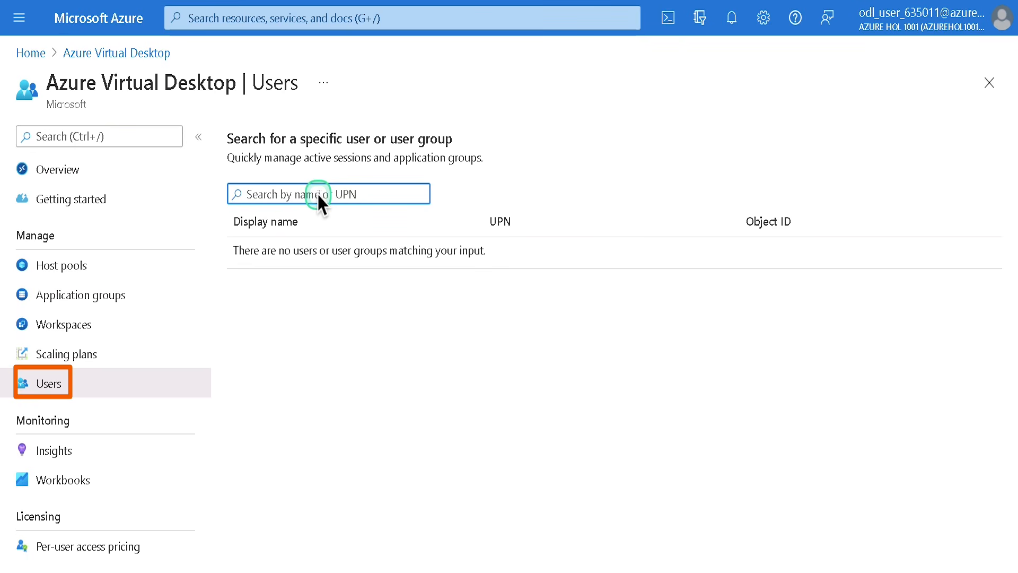
{"action": "key", "text": "ctrl+v"}
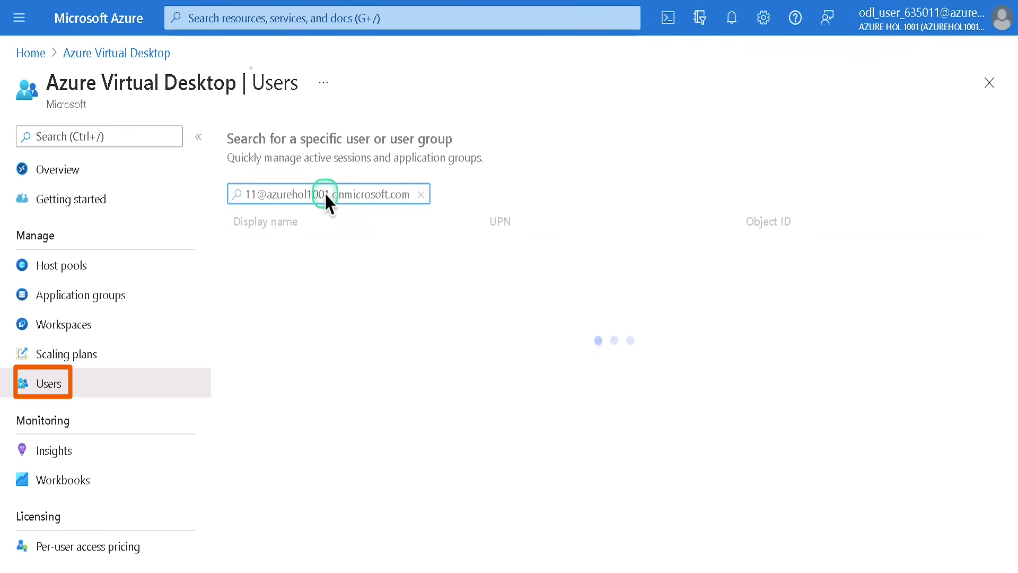
{"action": "left_click", "coordinate": [295, 254]}
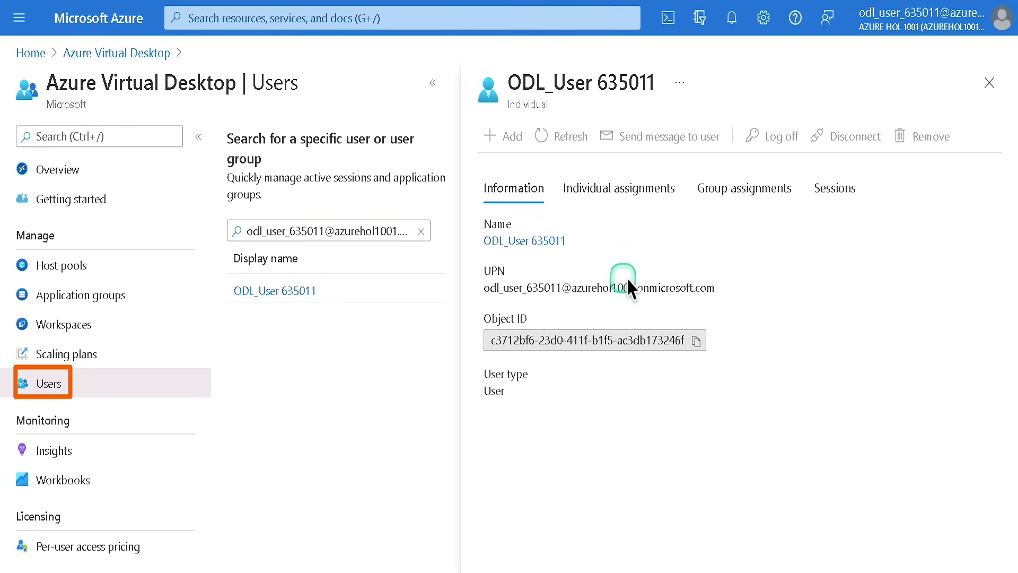
{"action": "left_click", "coordinate": [830, 189]}
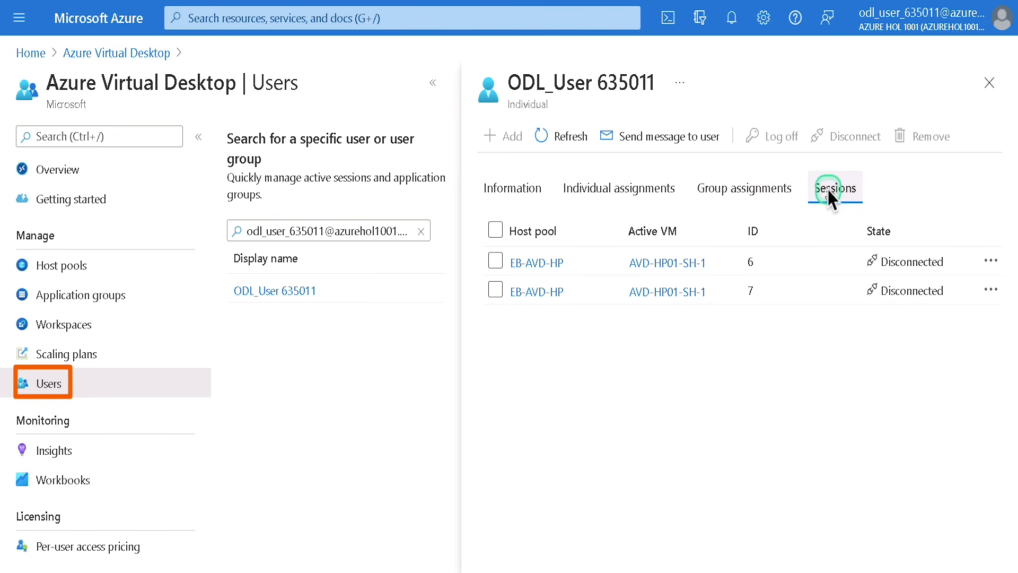
Log the user off both disconnected sessions on AVD-HP01-SH-1.
{"action": "left_click", "coordinate": [495, 260]}
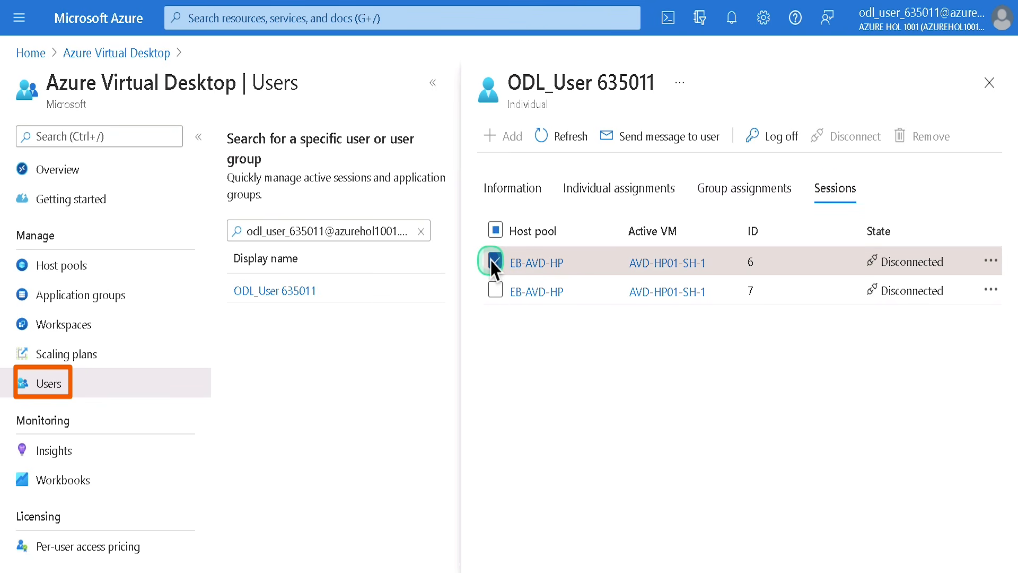
{"action": "left_click", "coordinate": [764, 141]}
{"action": "left_click", "coordinate": [512, 248]}
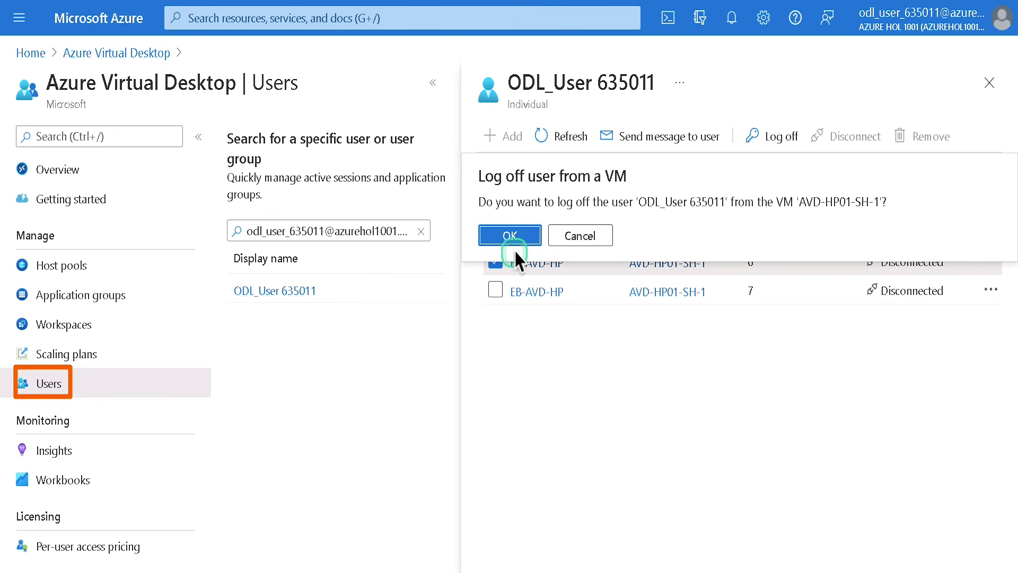
{"action": "left_click", "coordinate": [520, 237]}
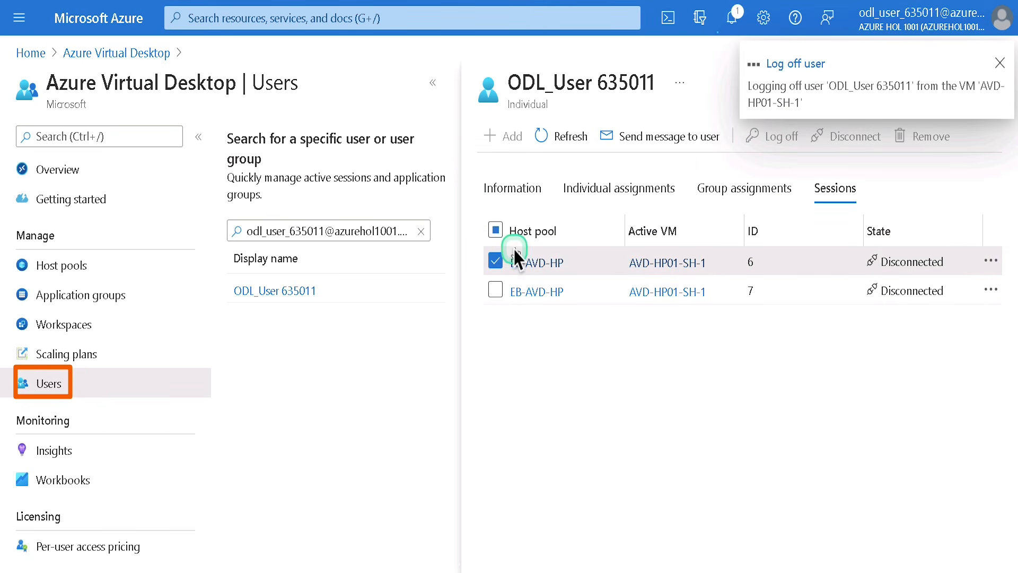
{"action": "left_click", "coordinate": [496, 290]}
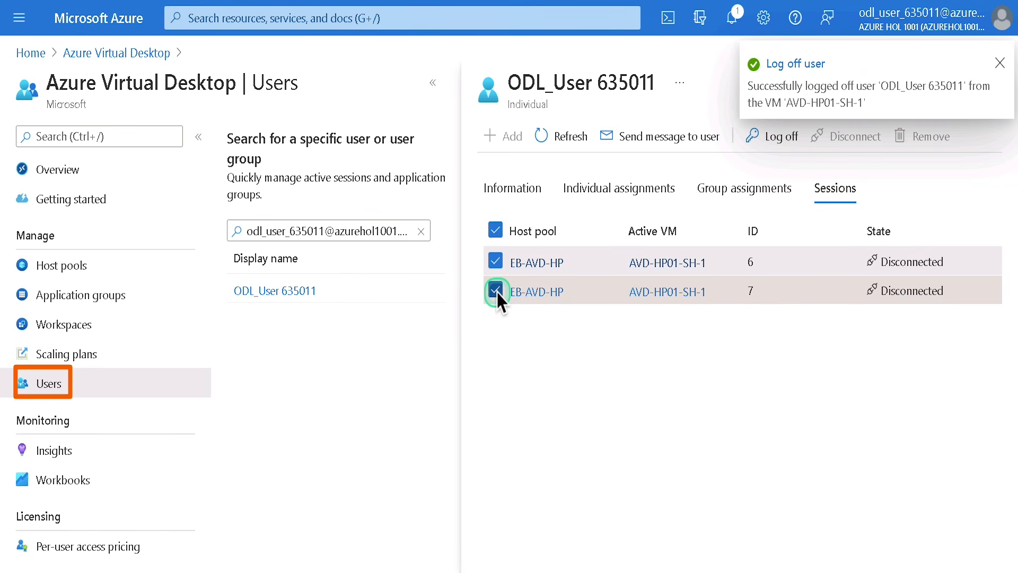
{"action": "left_click", "coordinate": [768, 138]}
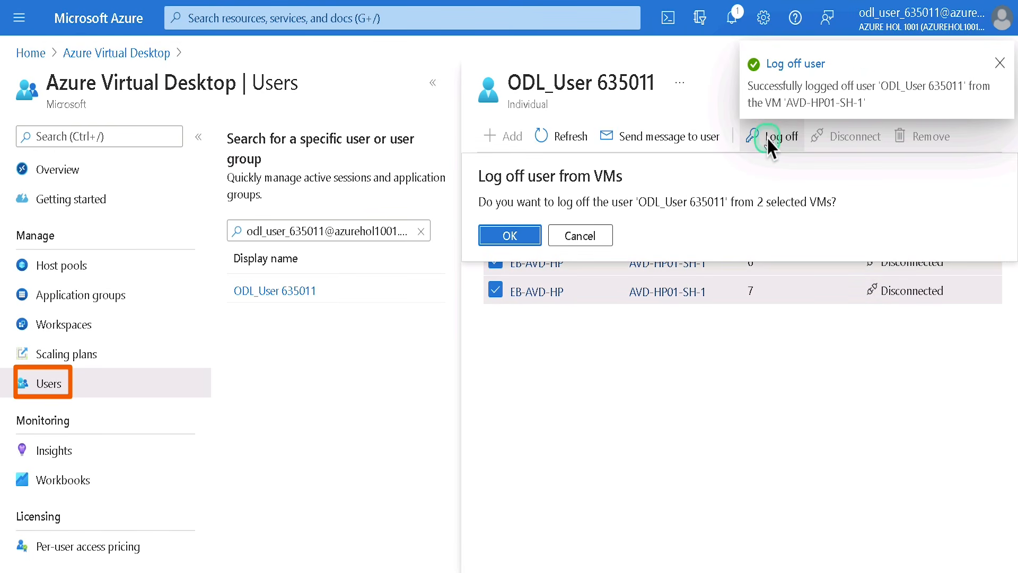
{"action": "left_click", "coordinate": [527, 242]}
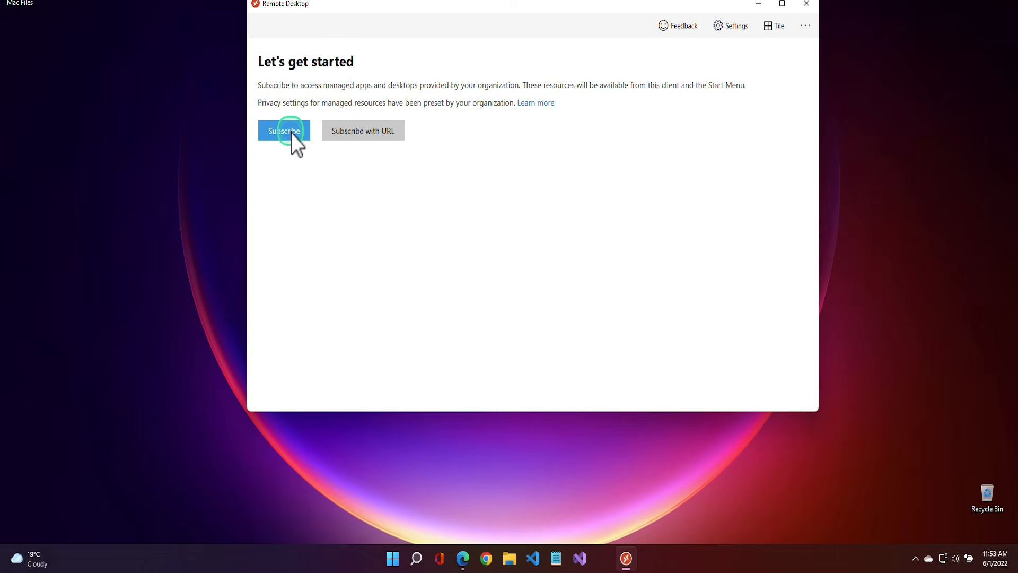
Subscribe to the EB-AVD-WS workspace, signing in with the lab user's account and password.
{"action": "left_click", "coordinate": [291, 135]}
{"action": "left_click", "coordinate": [637, 249]}
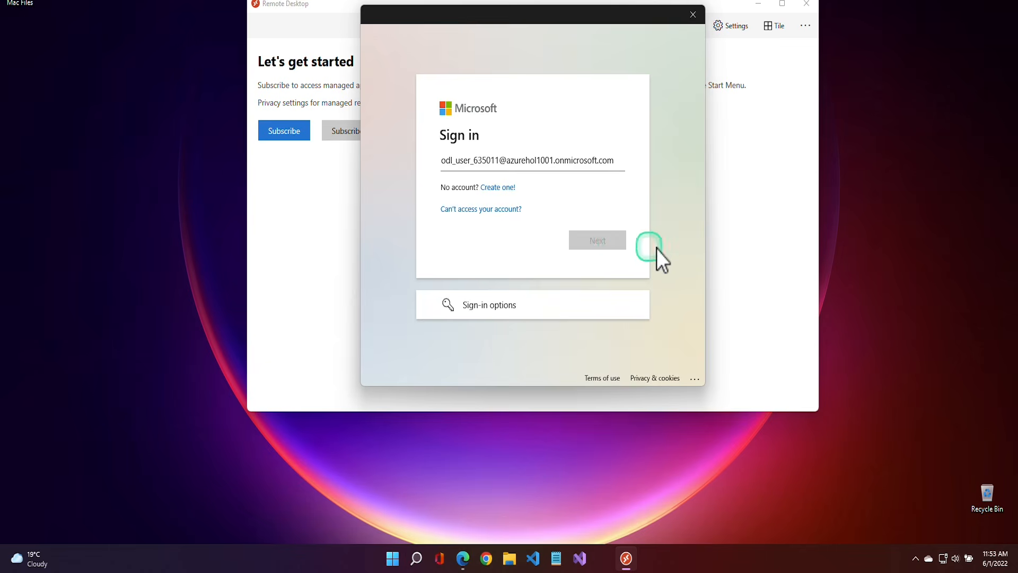
{"action": "left_click", "coordinate": [608, 264]}
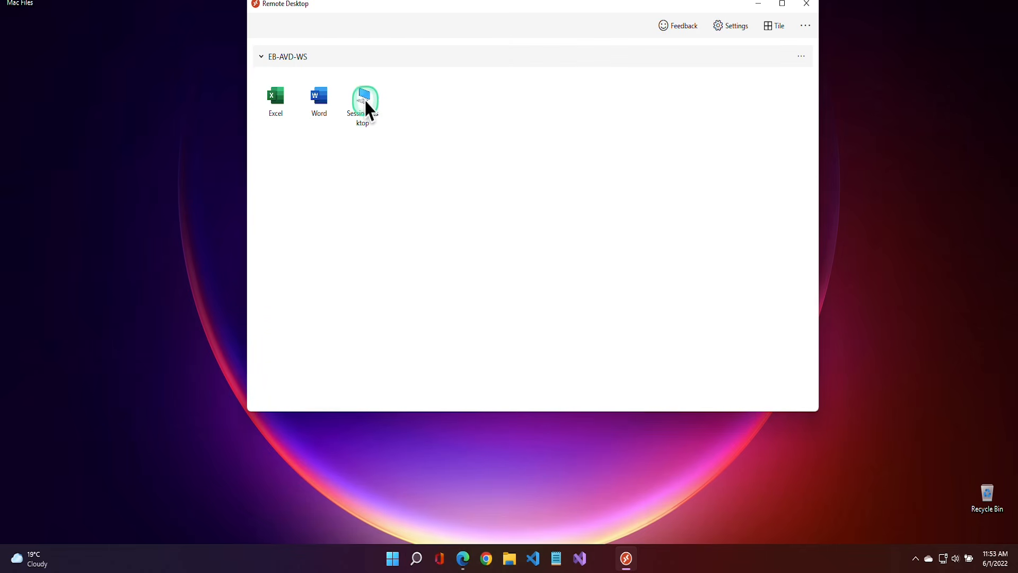
Connect to SessionDesktop, confirming the lab user's credentials.
{"action": "double_click", "coordinate": [366, 101]}
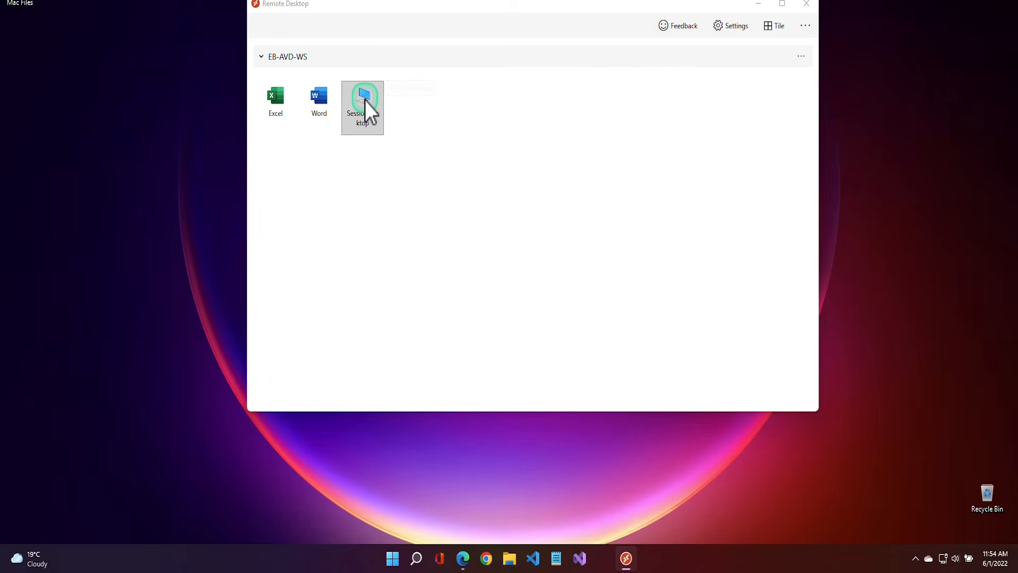
{"action": "left_click", "coordinate": [465, 331]}
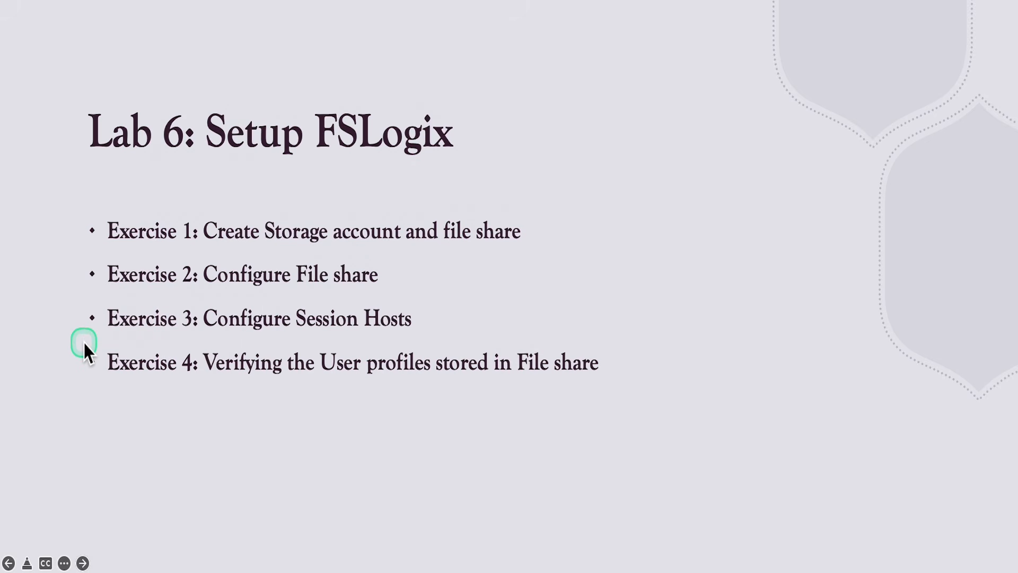
{"action": "mouse_move", "coordinate": [83, 340]}
{"action": "left_mouse_down"}
{"action": "mouse_move", "coordinate": [148, 385]}
{"action": "mouse_move", "coordinate": [637, 389]}
{"action": "left_mouse_up"}
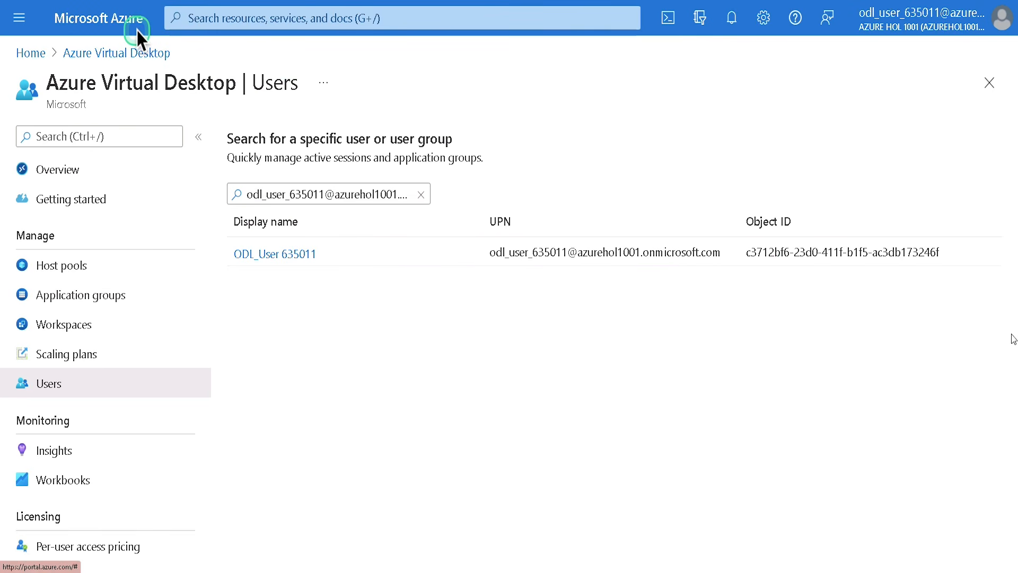
Set fslogixprofilestg635011's public network access to 'Enabled from all networks' and save it.
{"action": "left_click", "coordinate": [101, 21]}
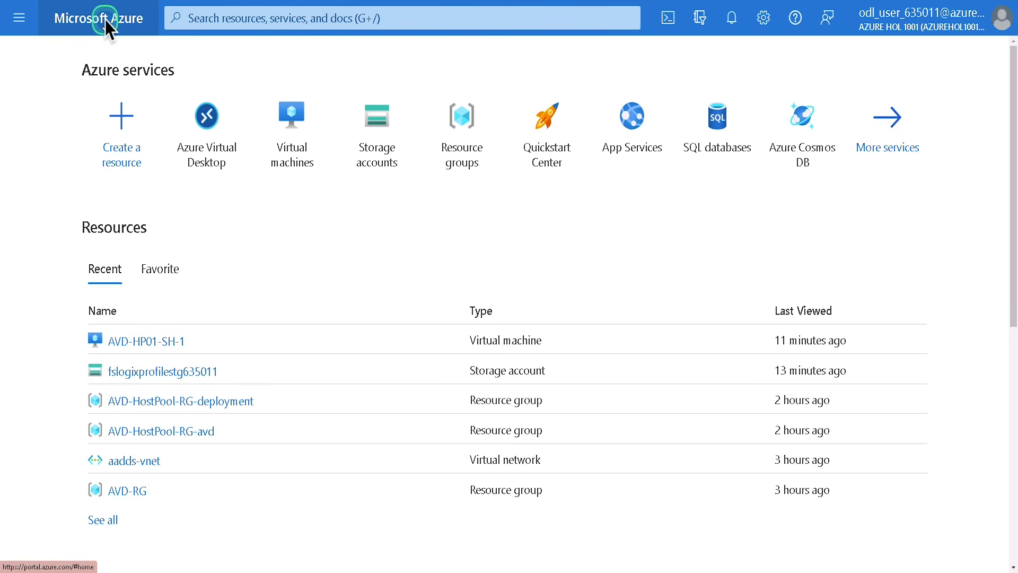
{"action": "left_click", "coordinate": [369, 124]}
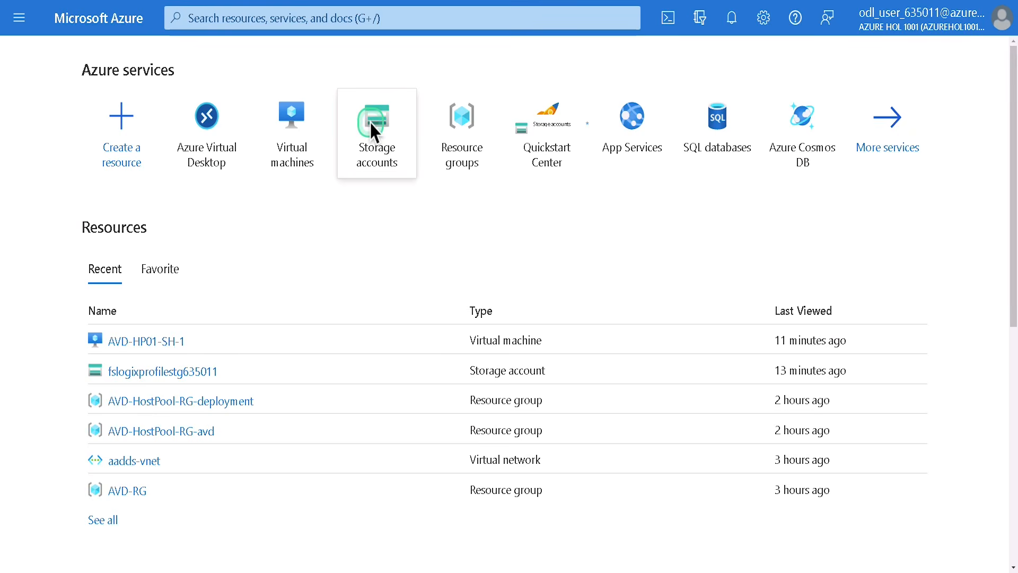
{"action": "left_click", "coordinate": [99, 340]}
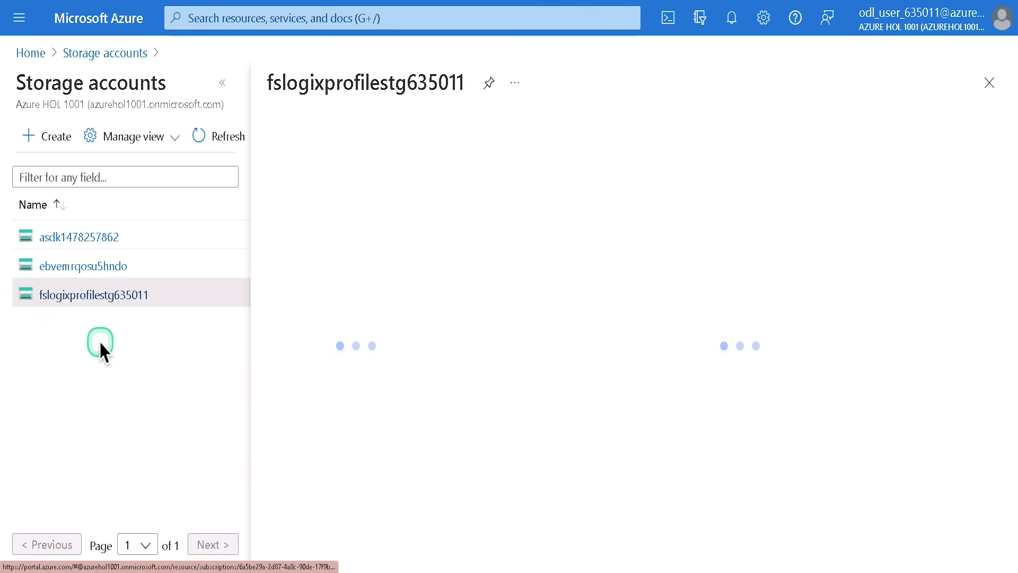
{"action": "scroll", "coordinate": [461, 298], "scroll_direction": "down", "scroll_amount": 3}
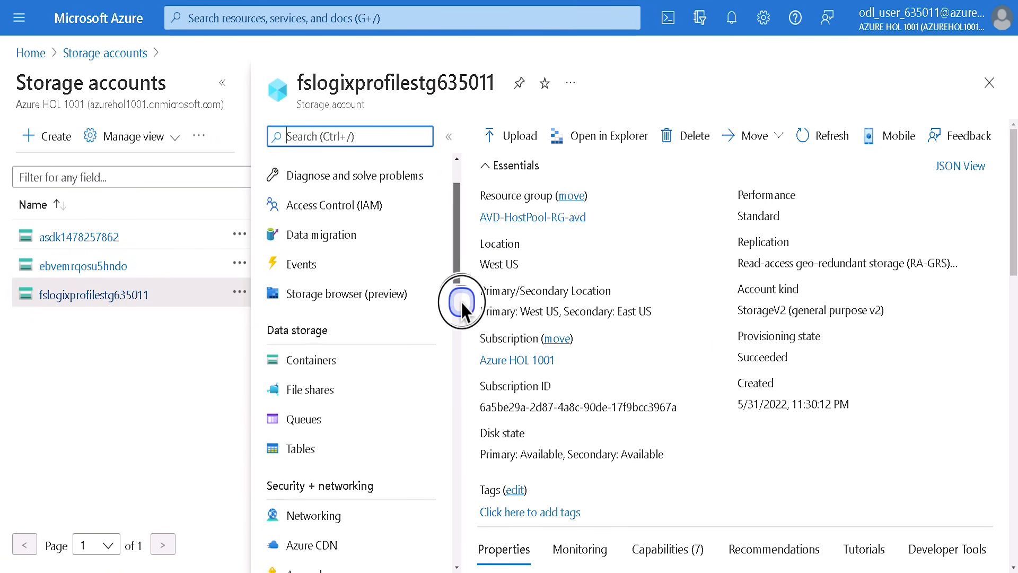
{"action": "left_click_drag", "start_coordinate": [456, 303], "coordinate": [458, 315]}
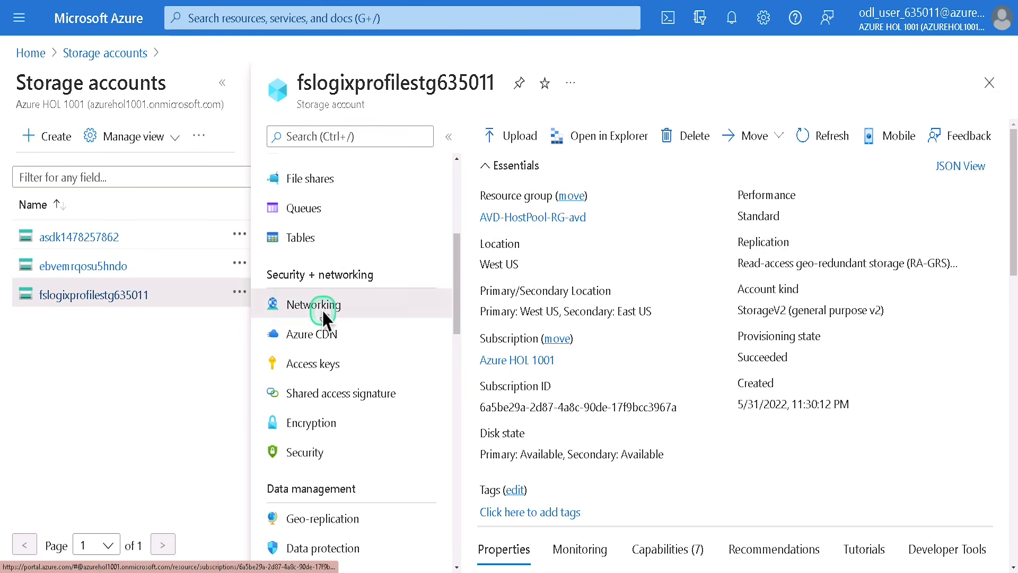
{"action": "left_click", "coordinate": [322, 311]}
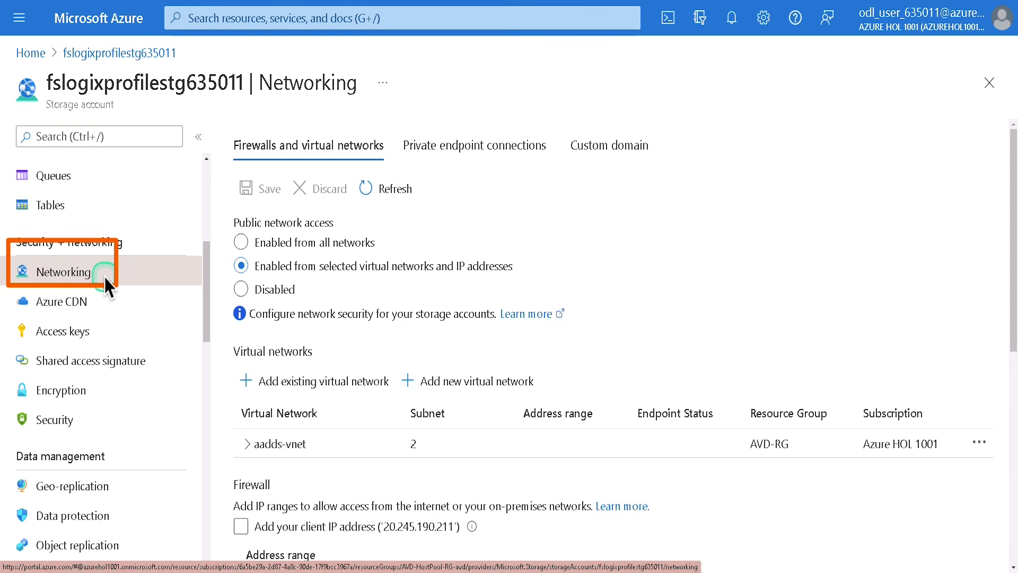
{"action": "left_click", "coordinate": [284, 244]}
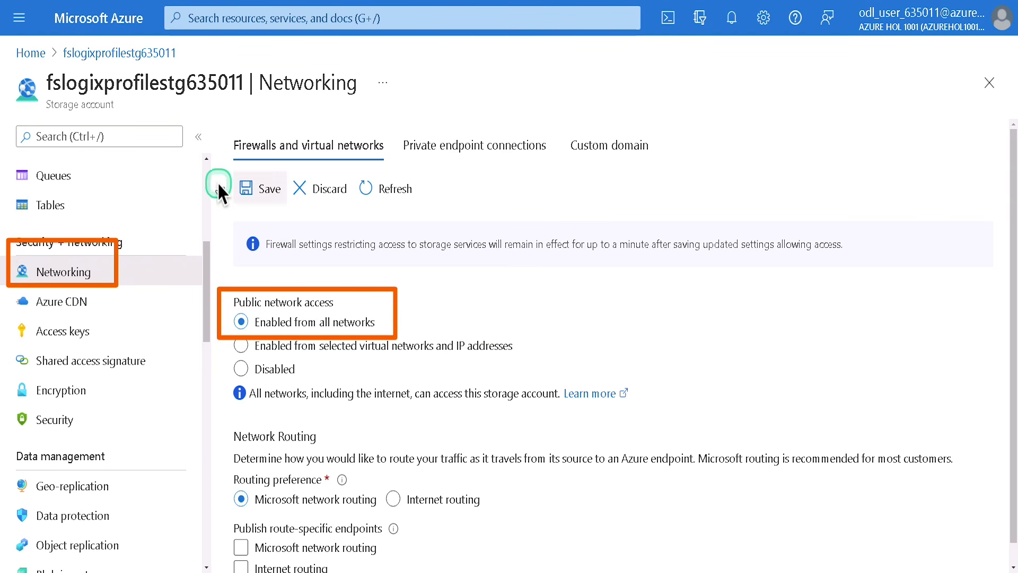
{"action": "left_click", "coordinate": [266, 191]}
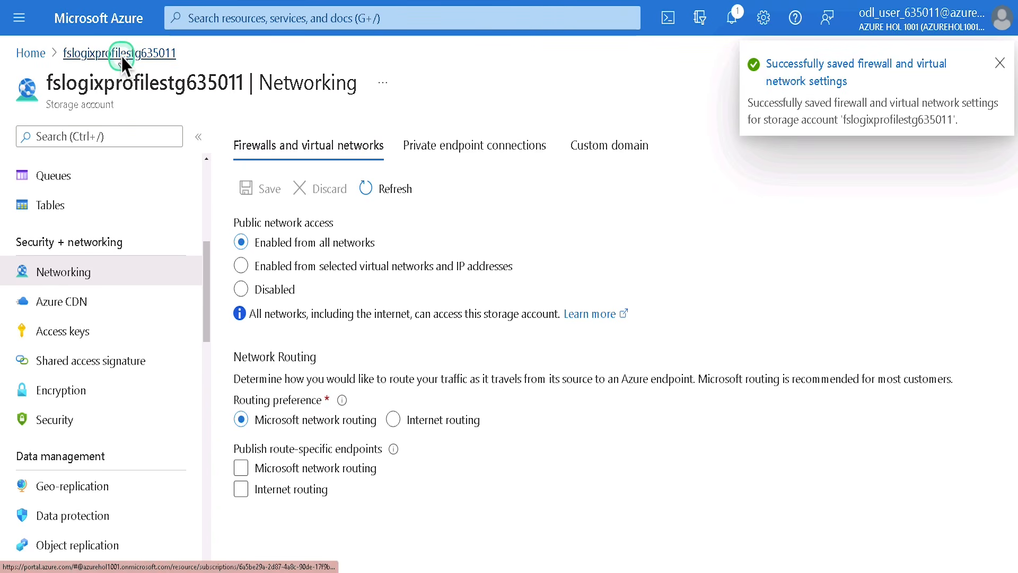
{"action": "left_click", "coordinate": [122, 55]}
Browse the userprofile file share to the lab user's folder holding the 52.17 MiB profile VHD.
{"action": "scroll", "coordinate": [208, 297], "scroll_direction": "down", "scroll_amount": 4}
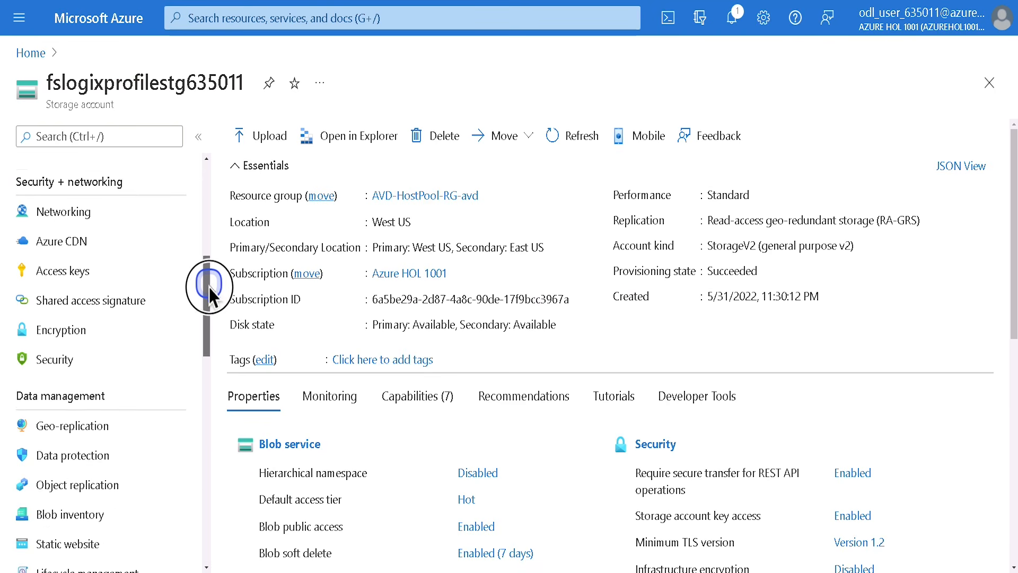
{"action": "left_click", "coordinate": [211, 286]}
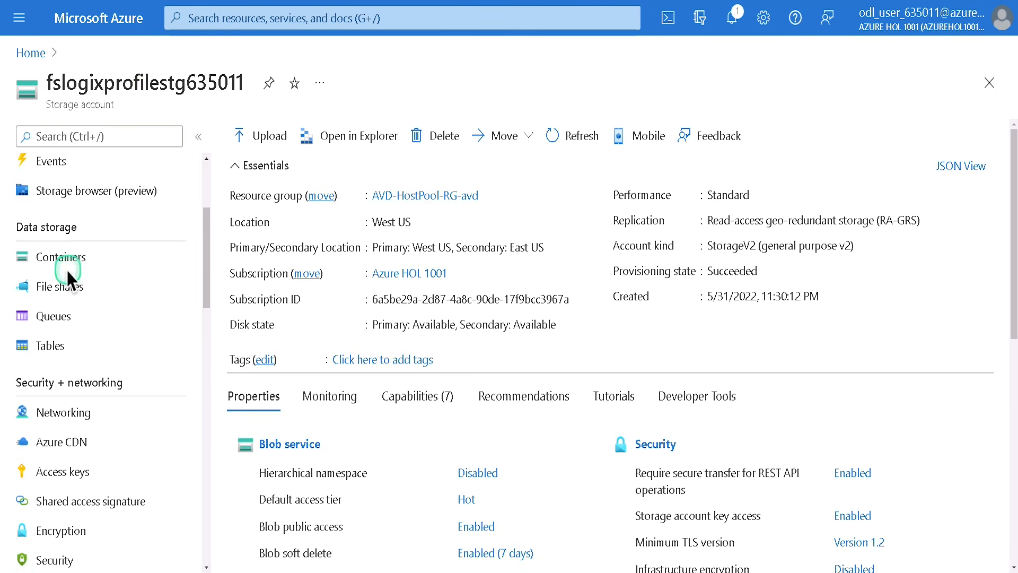
{"action": "left_click", "coordinate": [75, 292]}
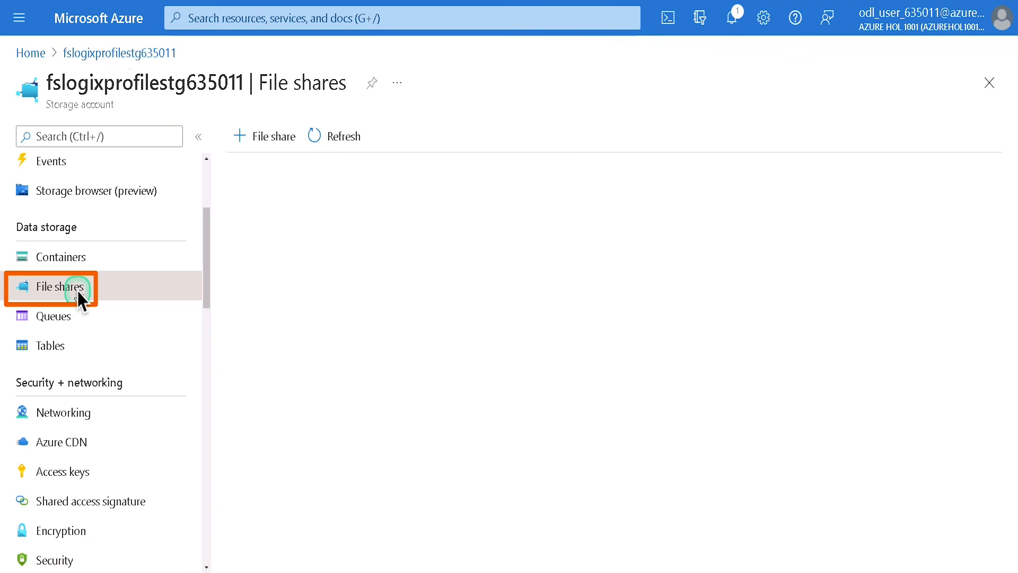
{"action": "left_click", "coordinate": [267, 332]}
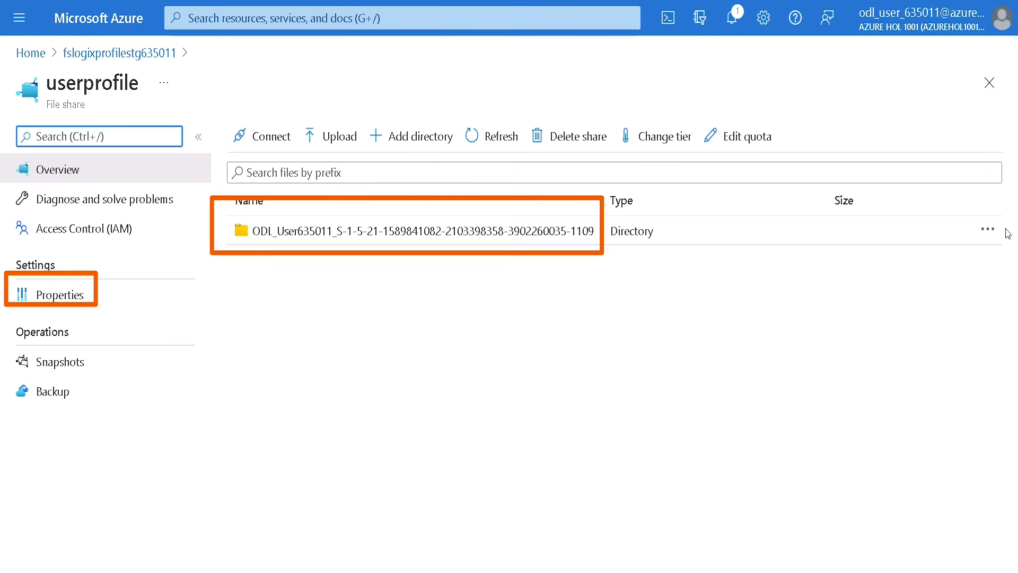
{"action": "left_click", "coordinate": [368, 230]}
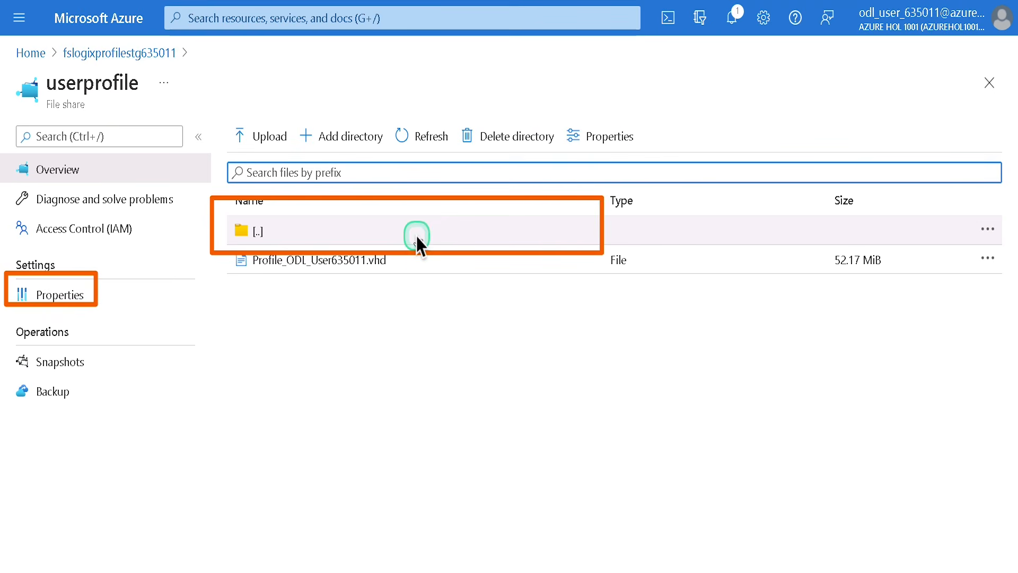
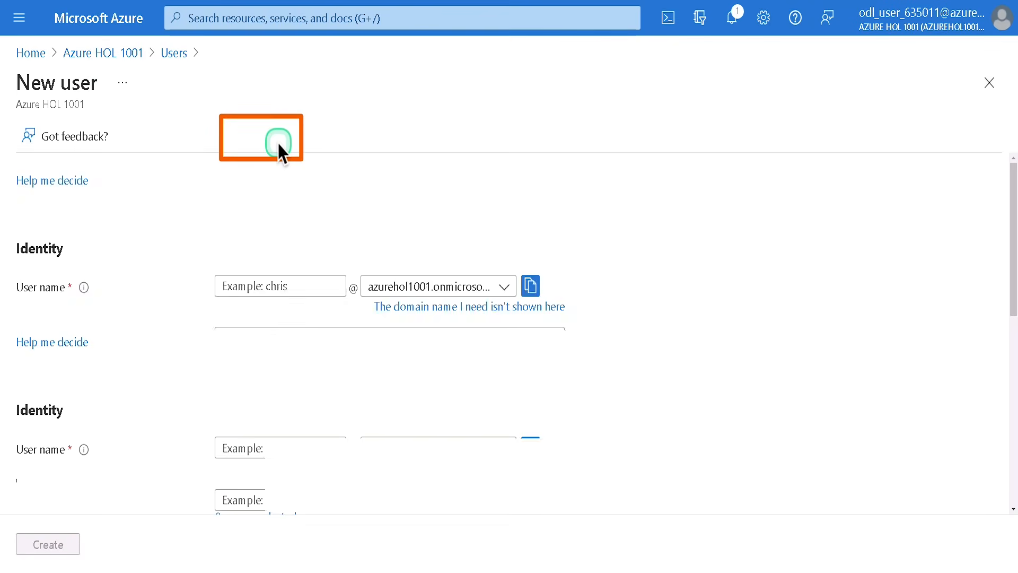
Create user AVDUser01 with the display name AVDUser01.
{"action": "scroll", "coordinate": [501, 242], "scroll_direction": "down", "scroll_amount": 1}
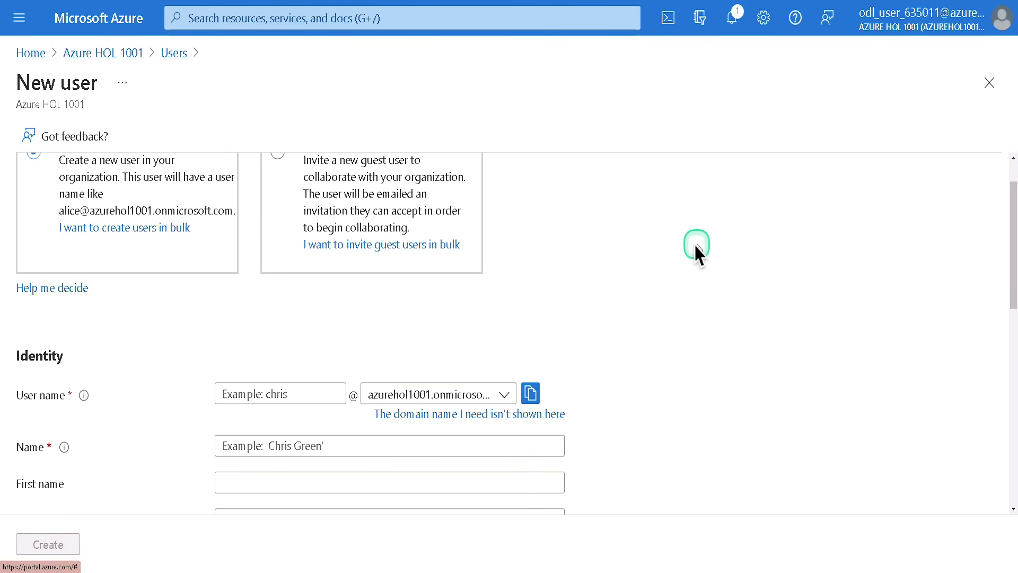
{"action": "left_click", "coordinate": [303, 395]}
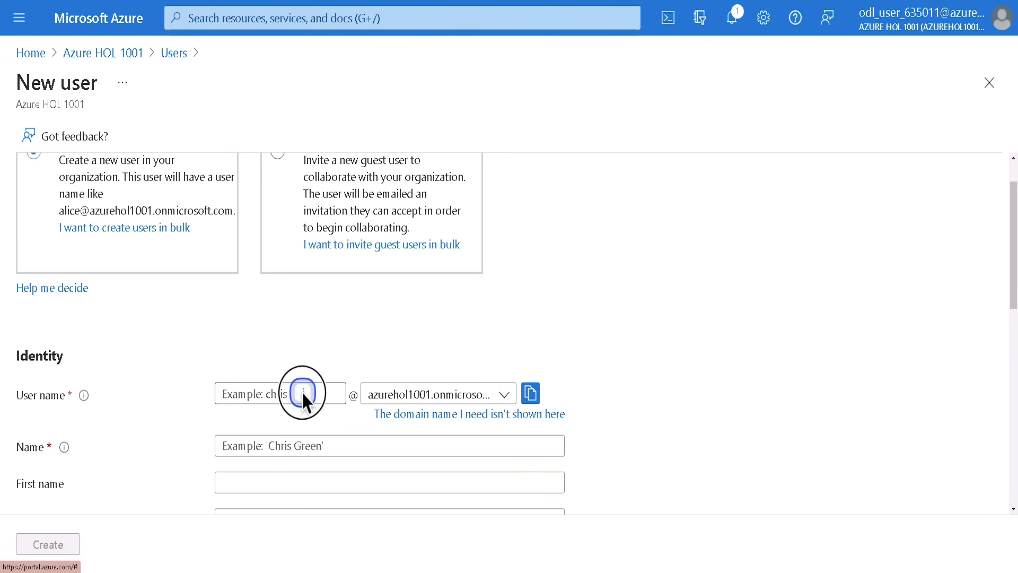
{"action": "type", "text": "AVDUser01"}
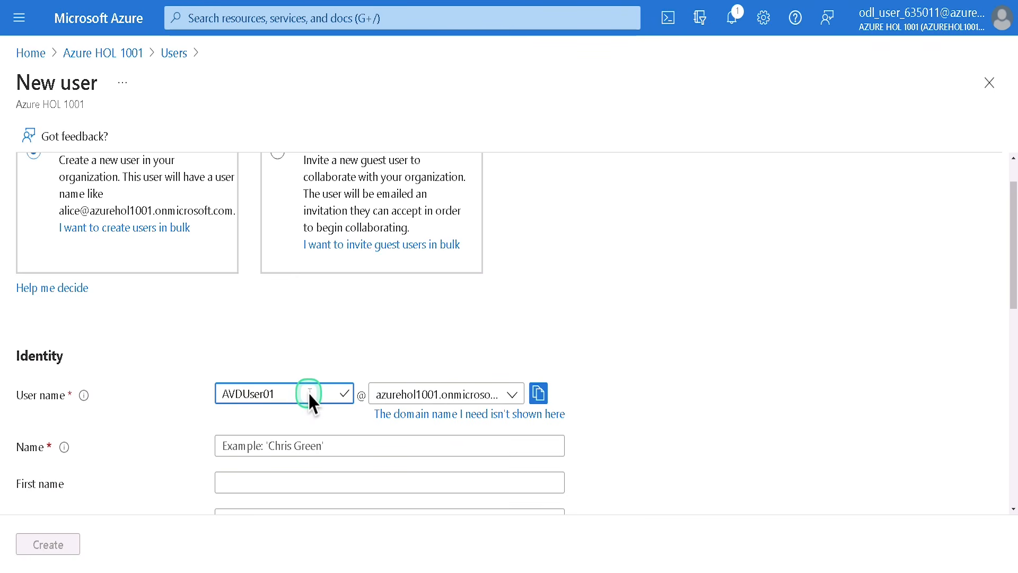
{"action": "left_click", "coordinate": [294, 441]}
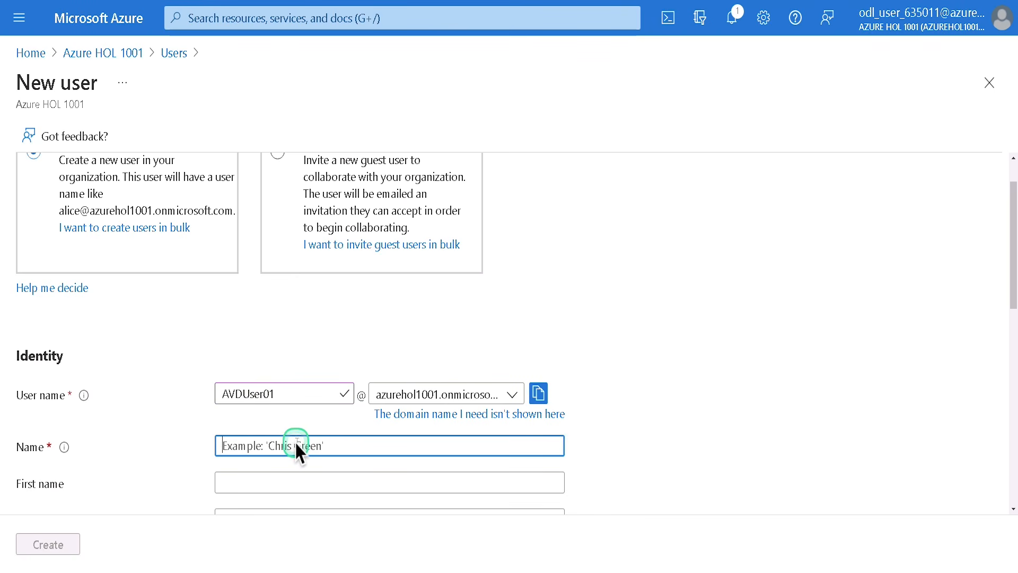
{"action": "type", "text": "AVDUser01"}
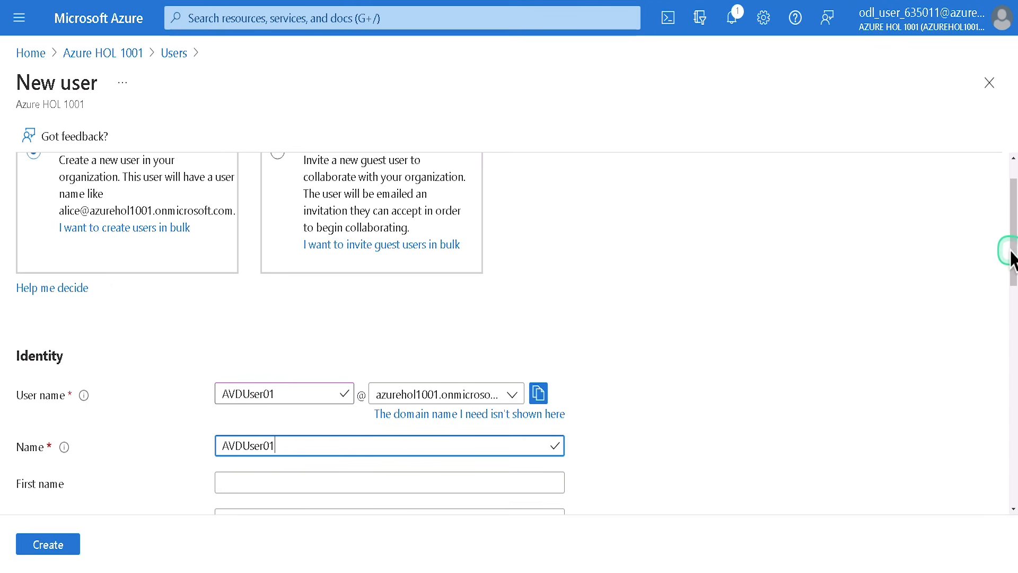
{"action": "left_click_drag", "start_coordinate": [1010, 253], "coordinate": [1014, 288]}
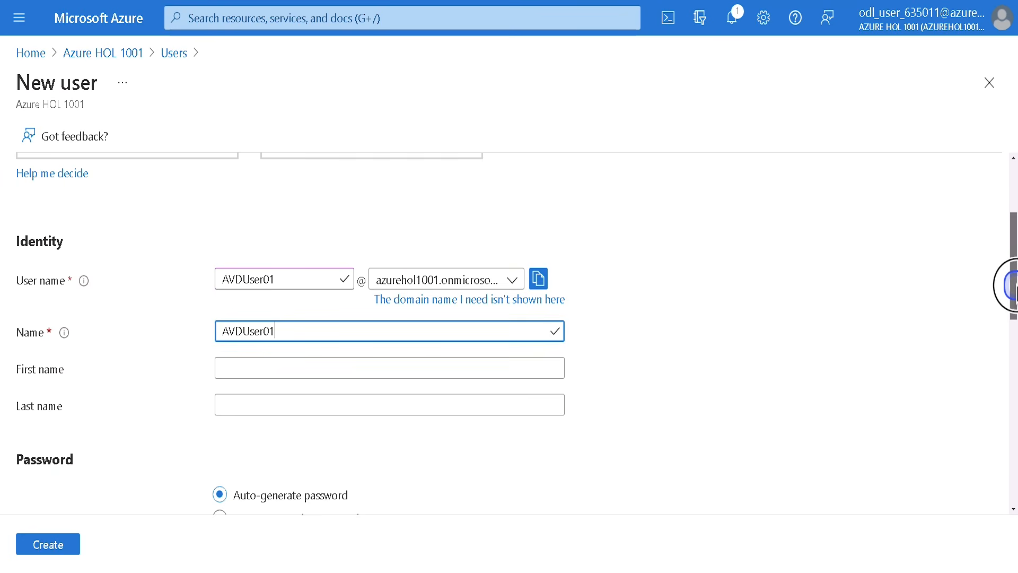
{"action": "left_click", "coordinate": [475, 278]}
{"action": "left_click", "coordinate": [477, 277]}
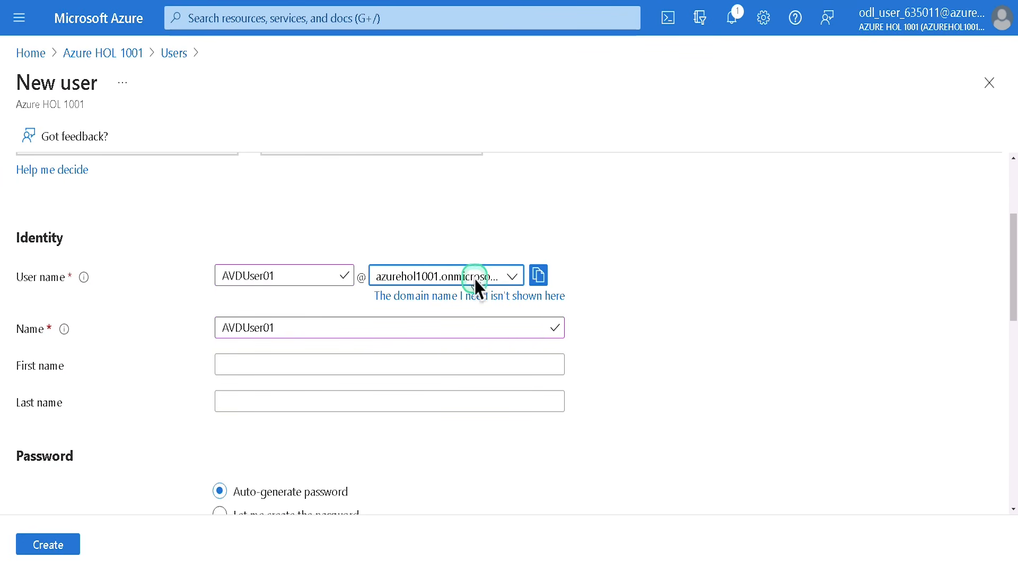
{"action": "left_click", "coordinate": [56, 545]}
Create a second user, AVDUser02, with the display name AVDUser02.
{"action": "left_click", "coordinate": [263, 136]}
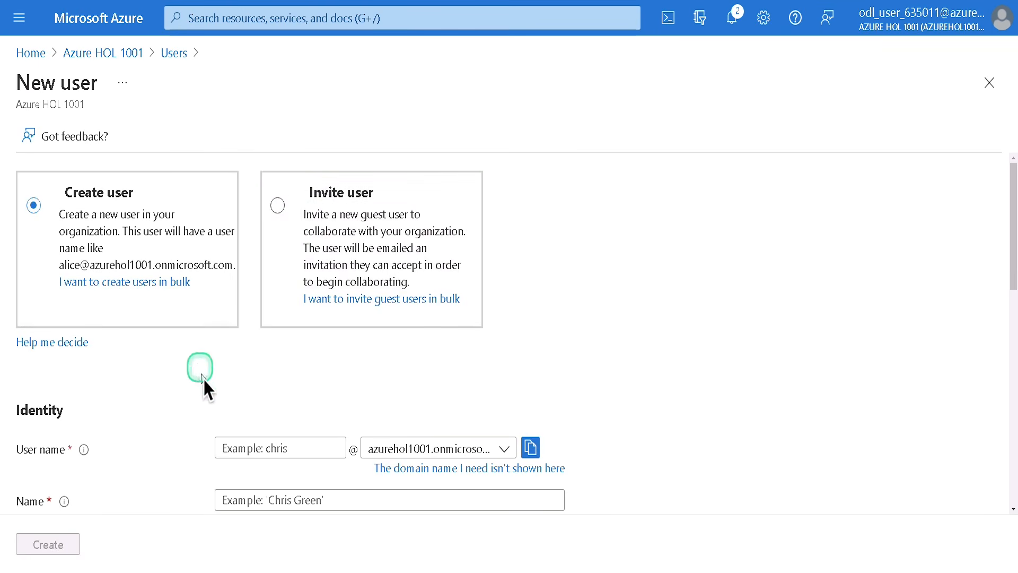
{"action": "left_click", "coordinate": [262, 447]}
{"action": "type", "text": "AVDUser02"}
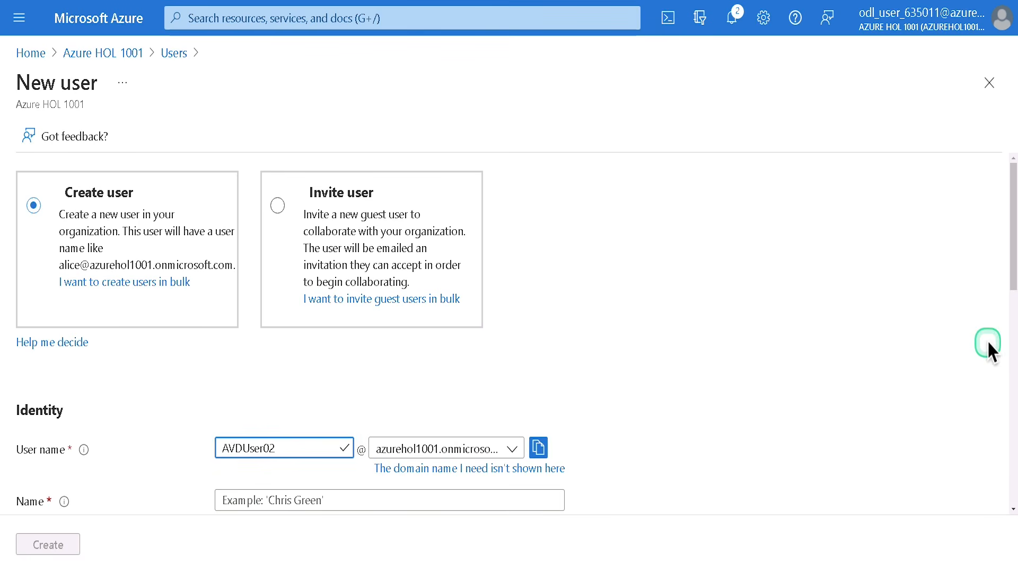
{"action": "left_click_drag", "start_coordinate": [1012, 296], "coordinate": [1015, 336]}
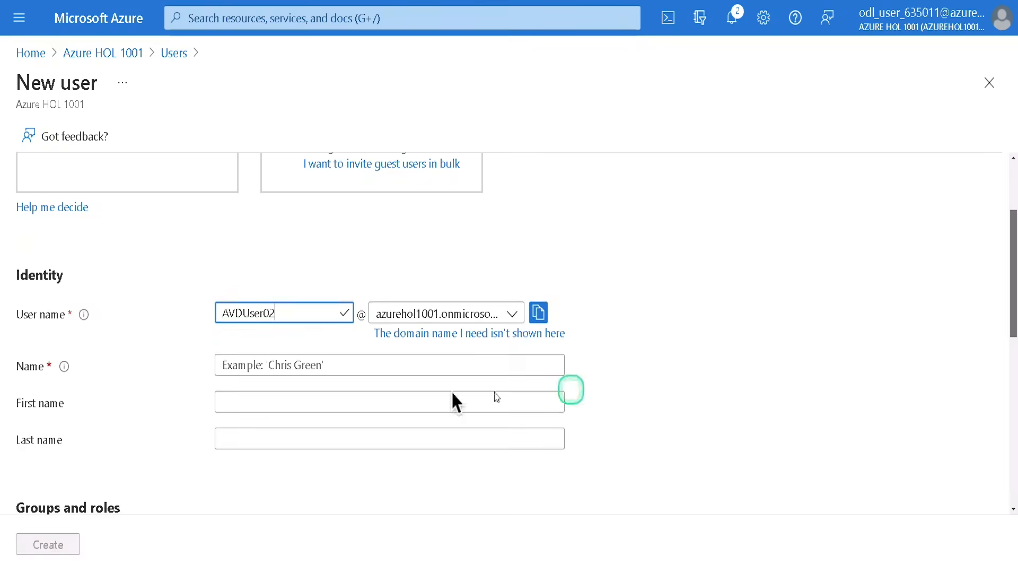
{"action": "left_click", "coordinate": [239, 363]}
{"action": "type", "text": "AVDUser02"}
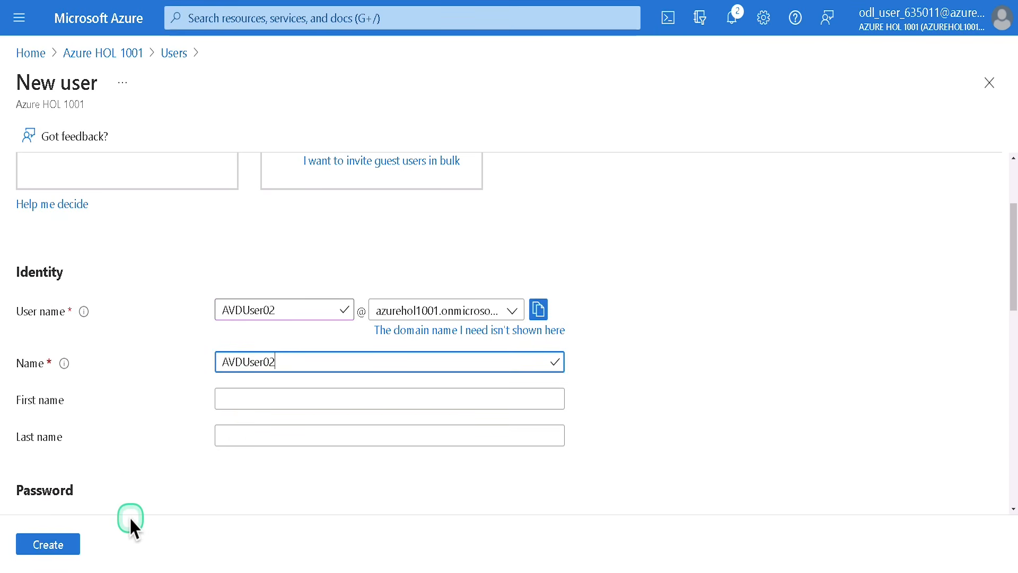
{"action": "left_click", "coordinate": [48, 546]}
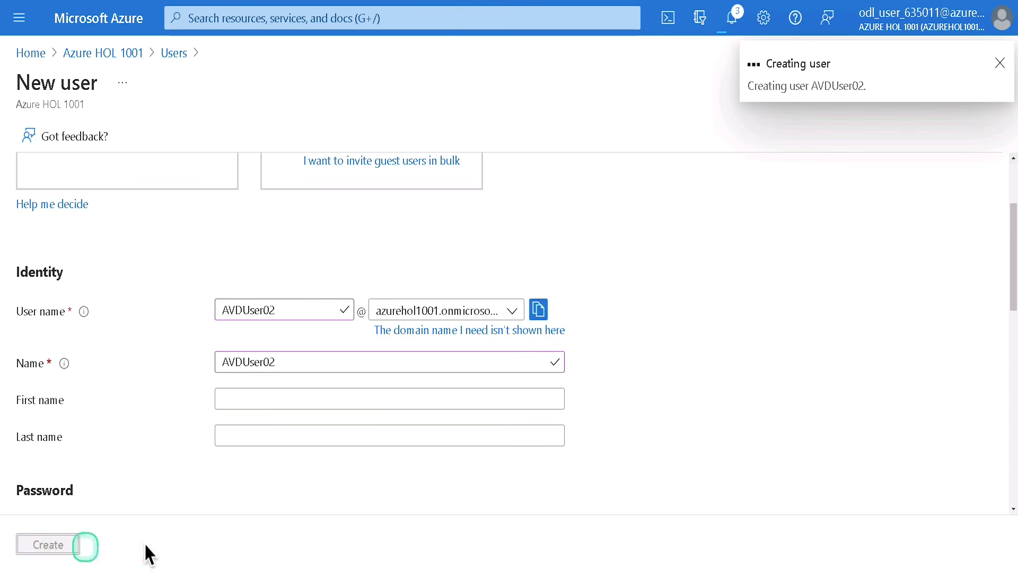
{"action": "left_click", "coordinate": [377, 260]}
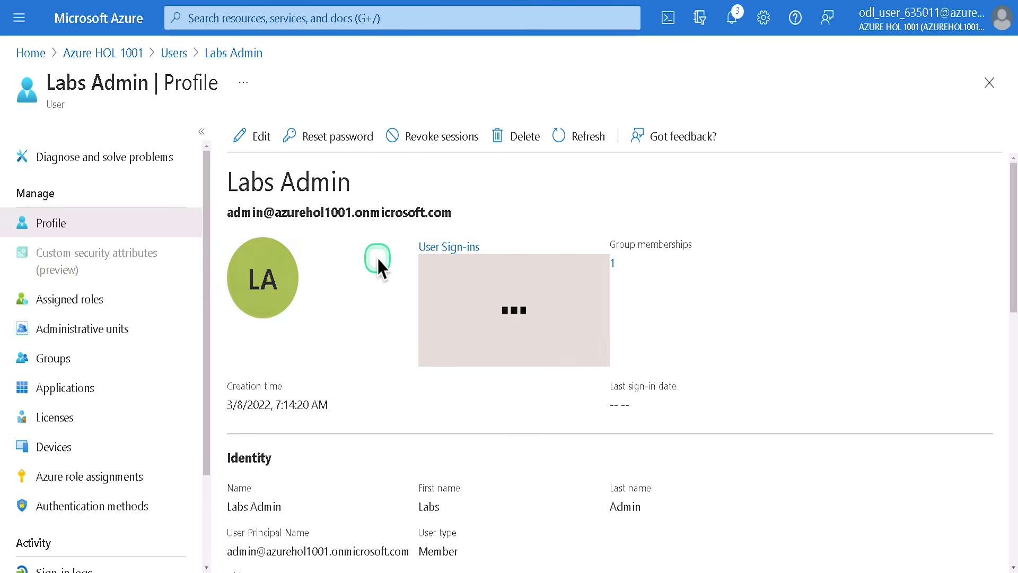
Copy the Labs Admin account's full sign-in address.
{"action": "triple_click", "coordinate": [390, 215]}
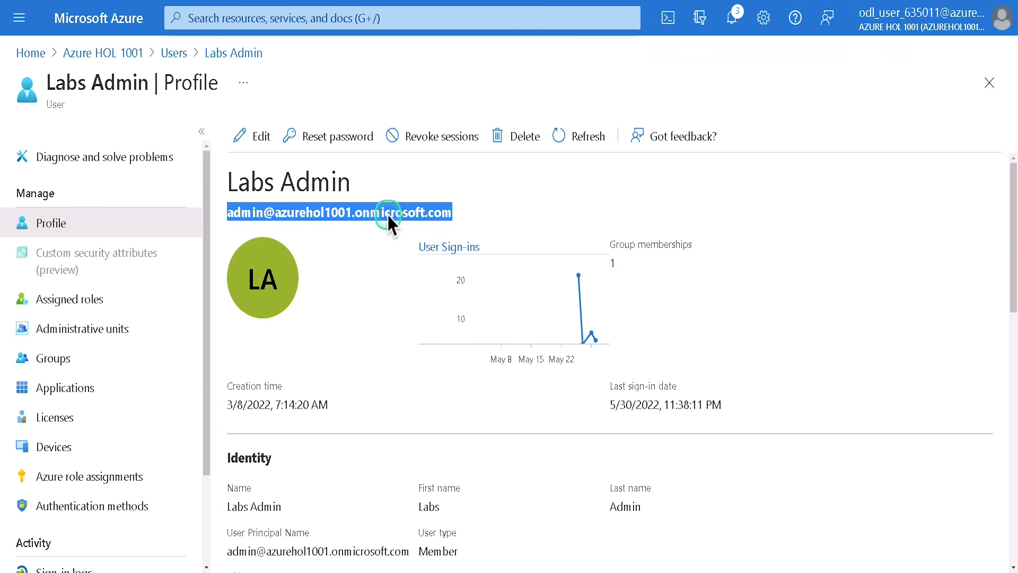
{"action": "right_click", "coordinate": [386, 216]}
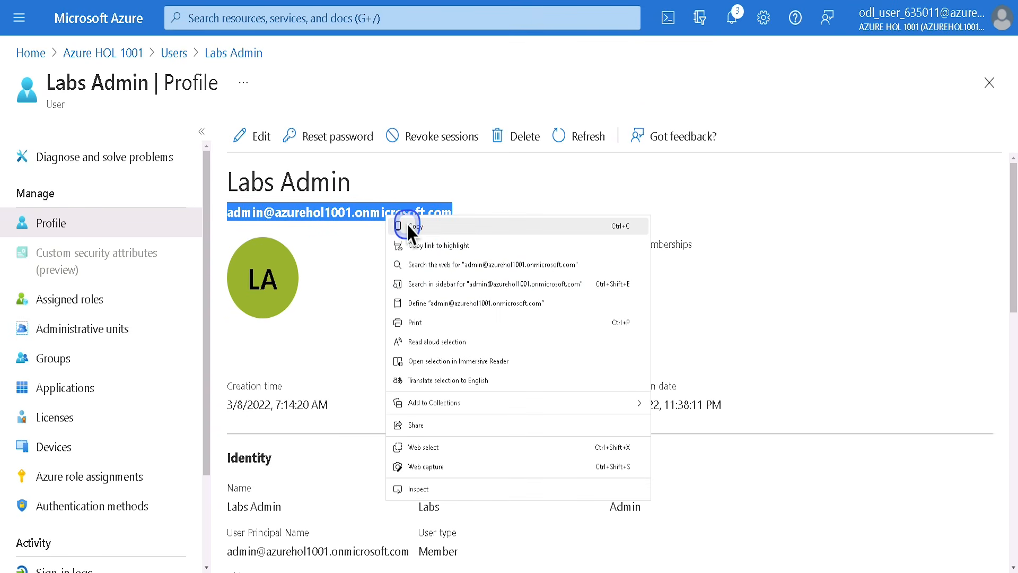
{"action": "left_click", "coordinate": [407, 226]}
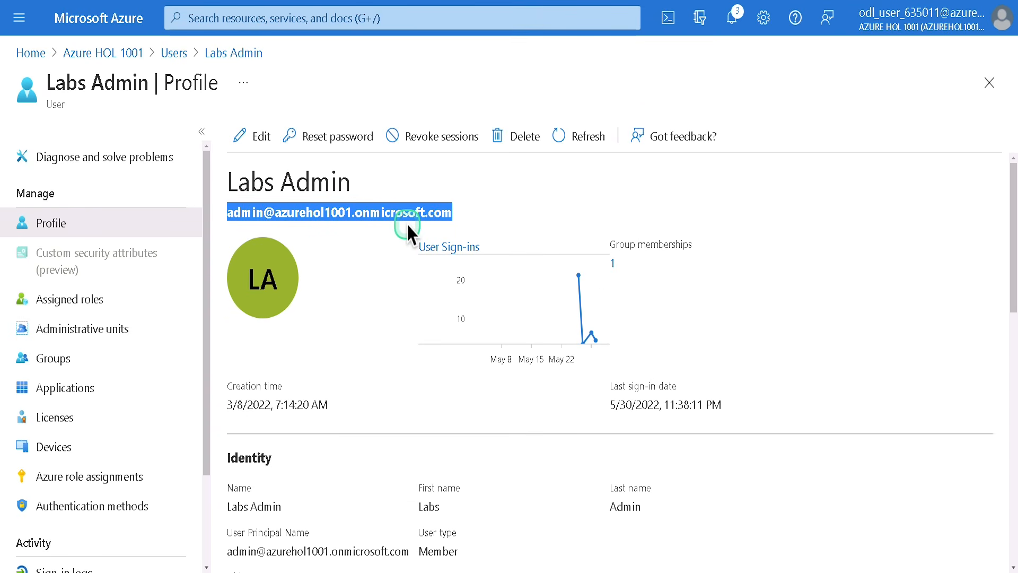
Go back to All users, open AVDUser01's profile and select its sign-in address.
{"action": "left_click", "coordinate": [222, 56]}
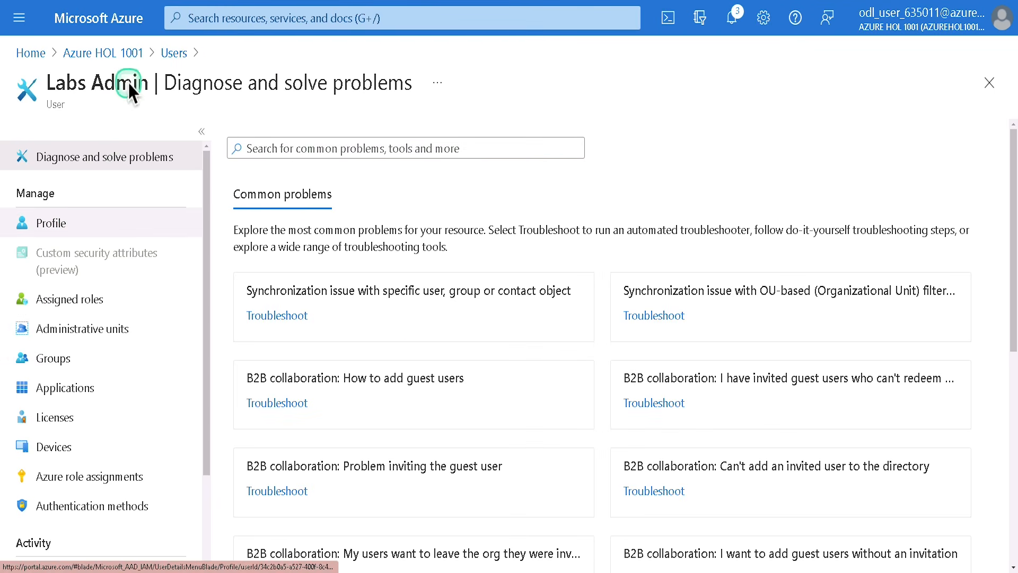
{"action": "left_click", "coordinate": [174, 53]}
{"action": "left_click", "coordinate": [345, 318]}
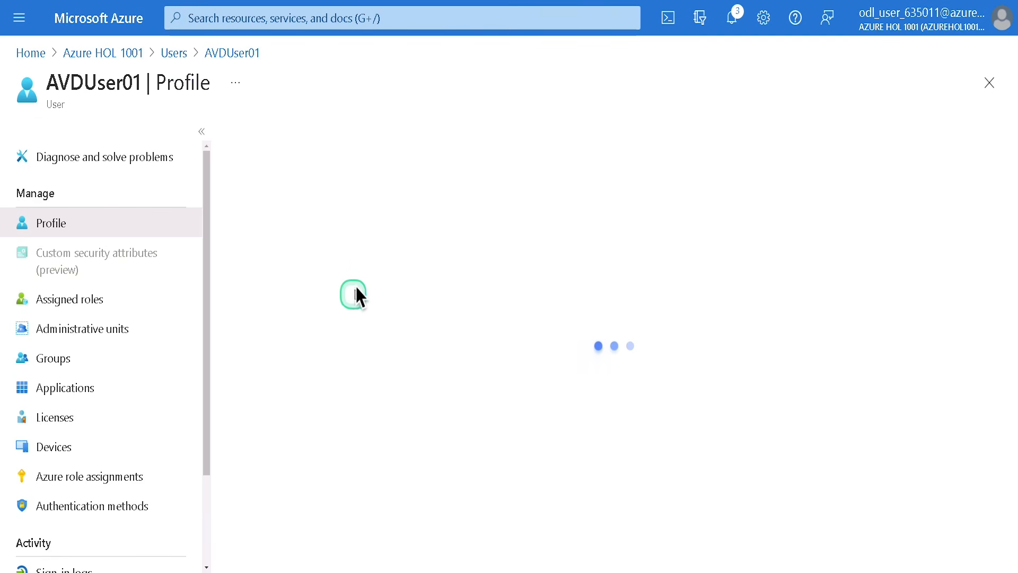
{"action": "left_click_drag", "start_coordinate": [481, 212], "coordinate": [253, 212]}
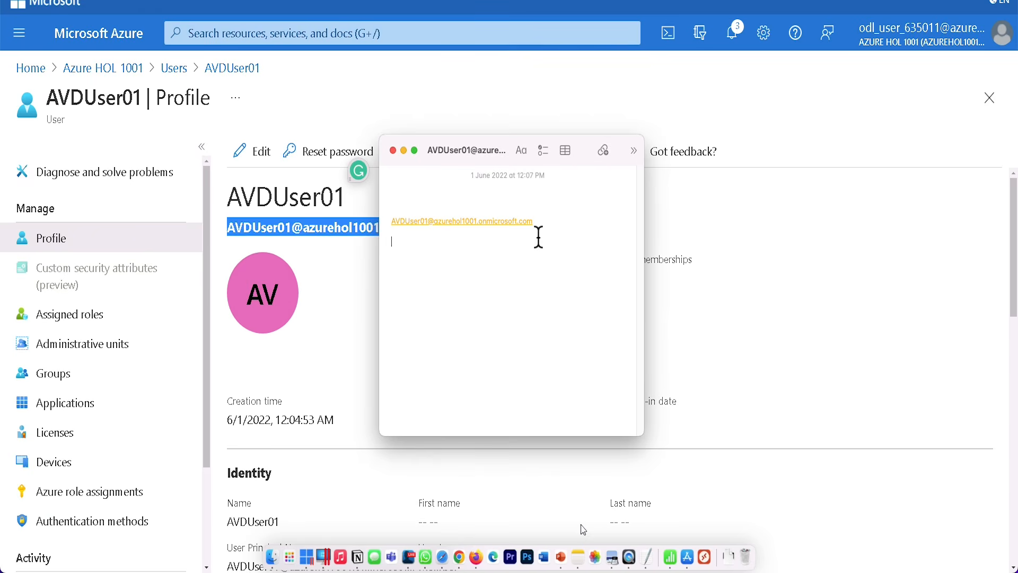
Paste AVDUser01's sign-in address into Notes and add AVDUser02's version by changing 01 to 02.
{"action": "key", "text": "super+v"}
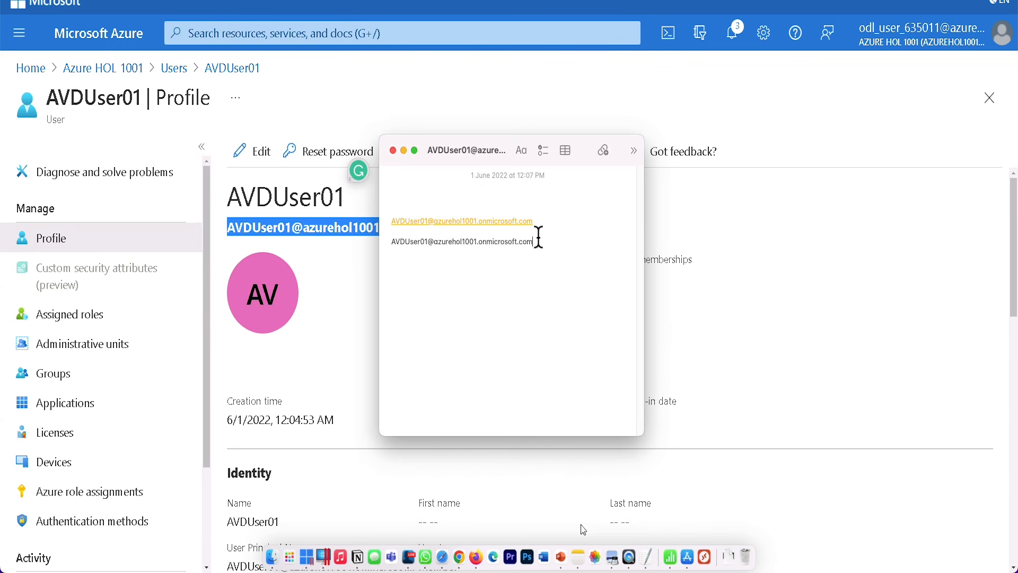
{"action": "left_click", "coordinate": [424, 242]}
{"action": "key", "text": "BackSpace"}
{"action": "type", "text": "2"}
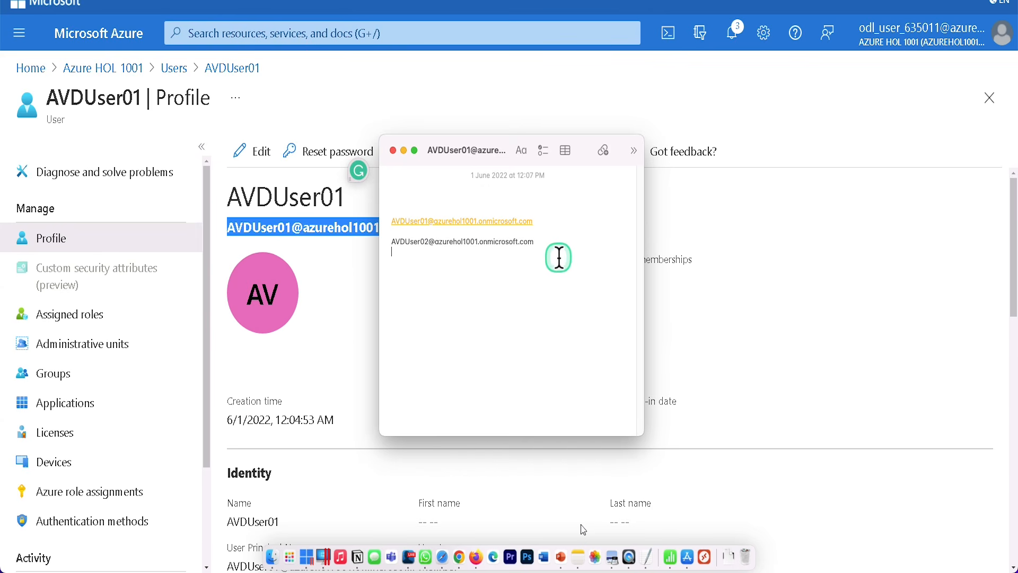
{"action": "left_click", "coordinate": [750, 141]}
{"action": "left_click", "coordinate": [360, 186]}
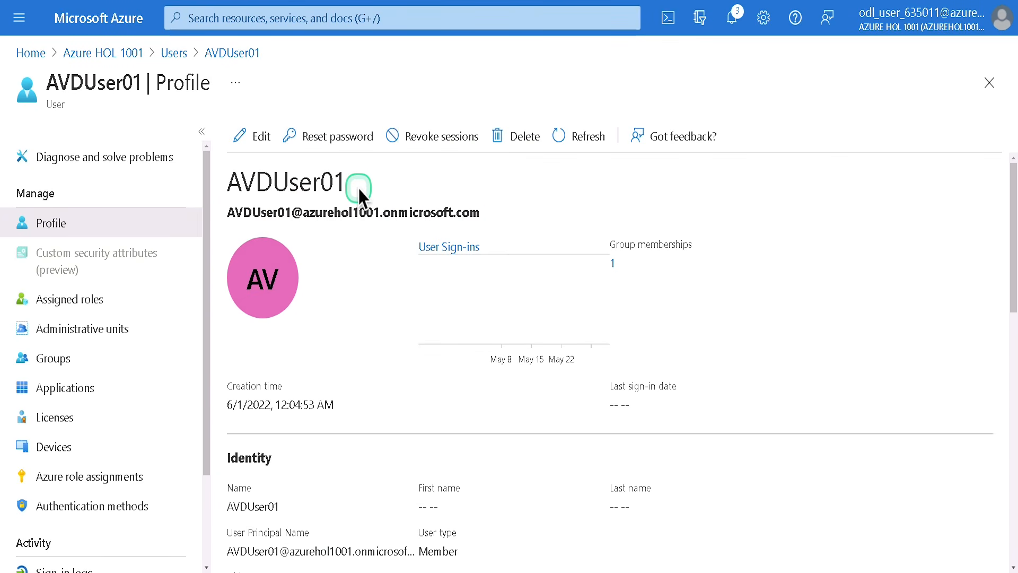
Add AVDUser01 to the permission - fslogixcontainer group, found by searching 'pe'.
{"action": "left_click", "coordinate": [53, 359]}
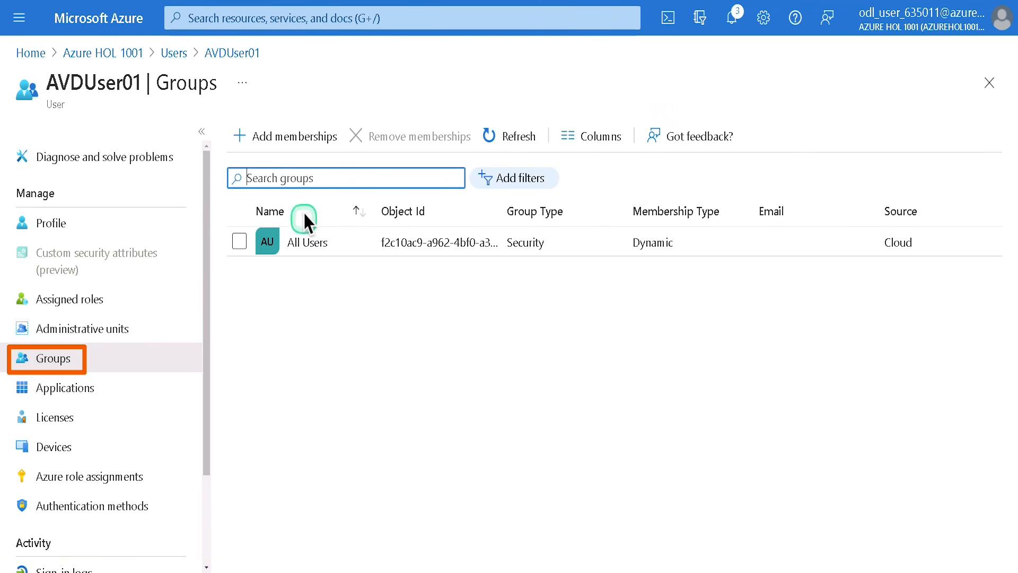
{"action": "left_click", "coordinate": [313, 141]}
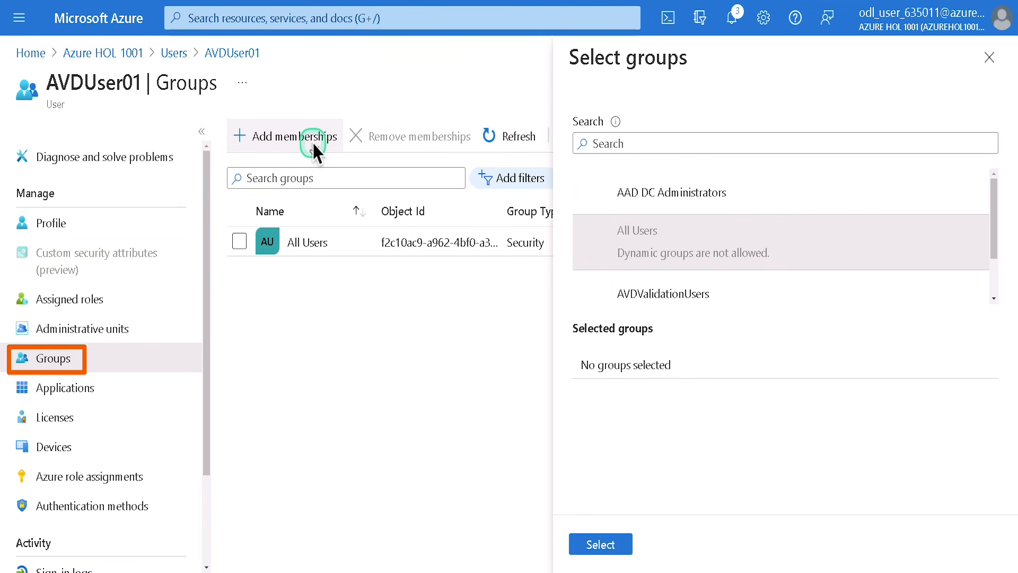
{"action": "left_click", "coordinate": [697, 142]}
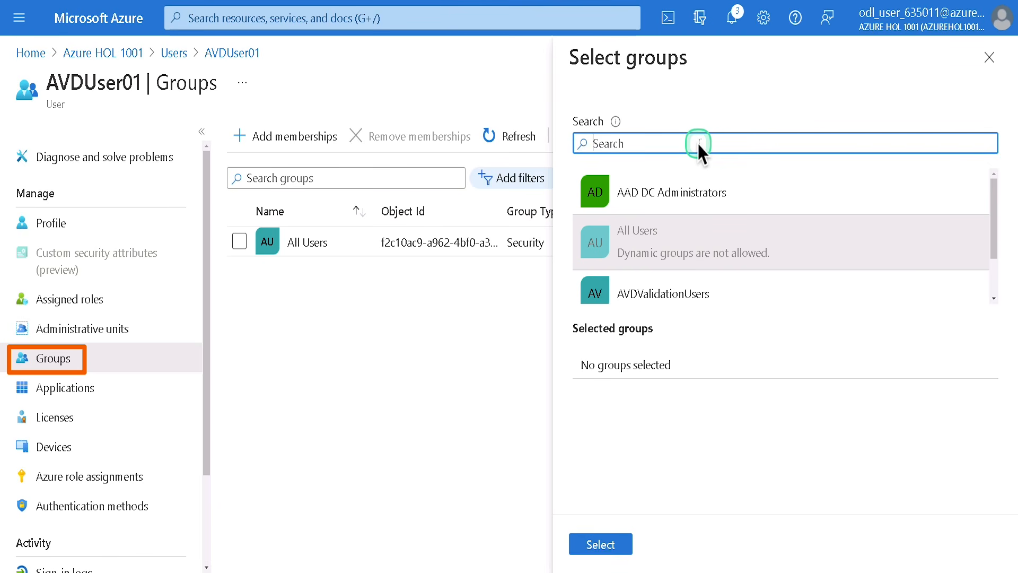
{"action": "type", "text": "pe"}
{"action": "left_click", "coordinate": [697, 195]}
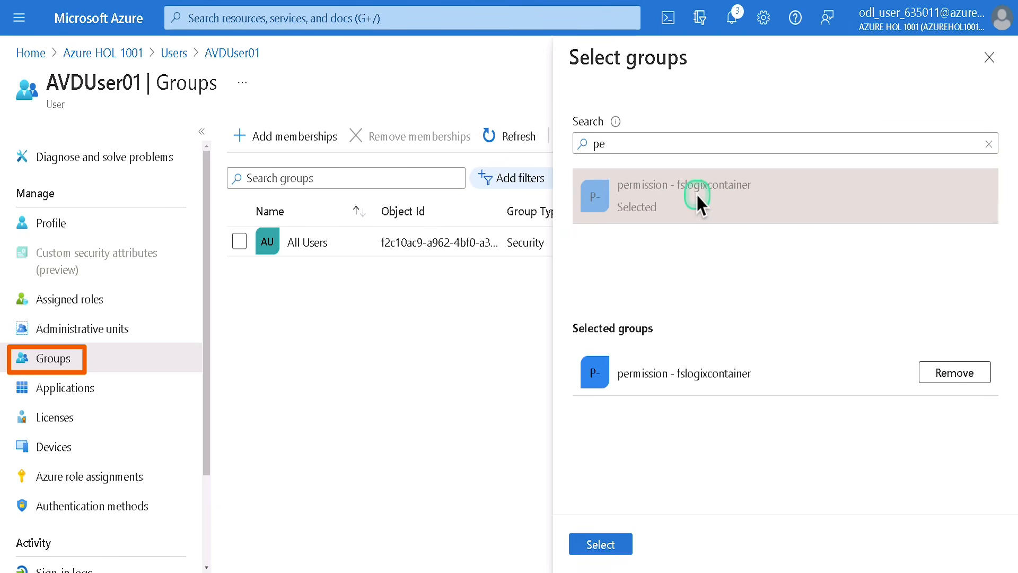
{"action": "left_click", "coordinate": [616, 544]}
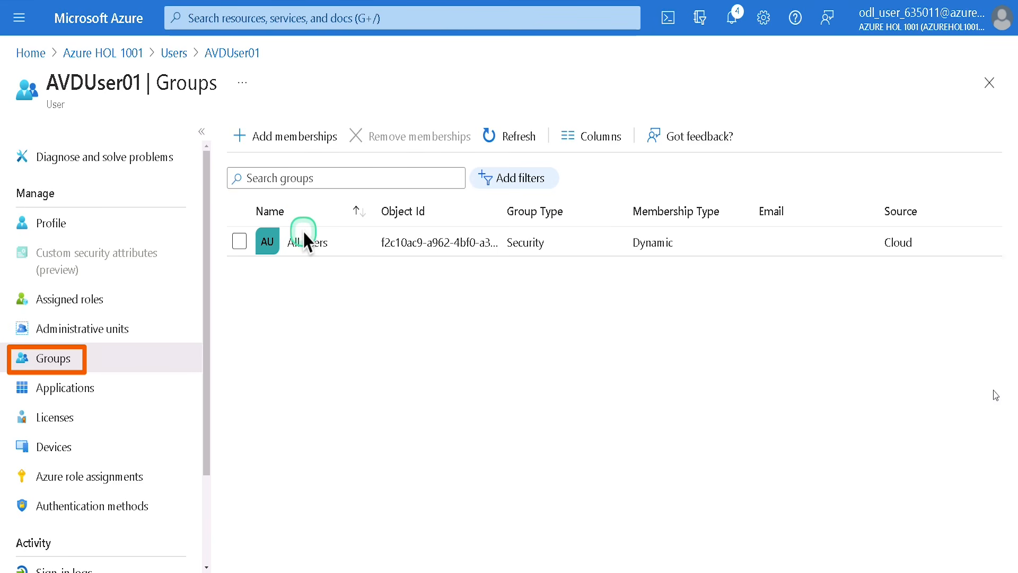
Add AVDUser02 to the same permission - fslogixcontainer group and refresh its group list.
{"action": "left_click", "coordinate": [174, 54]}
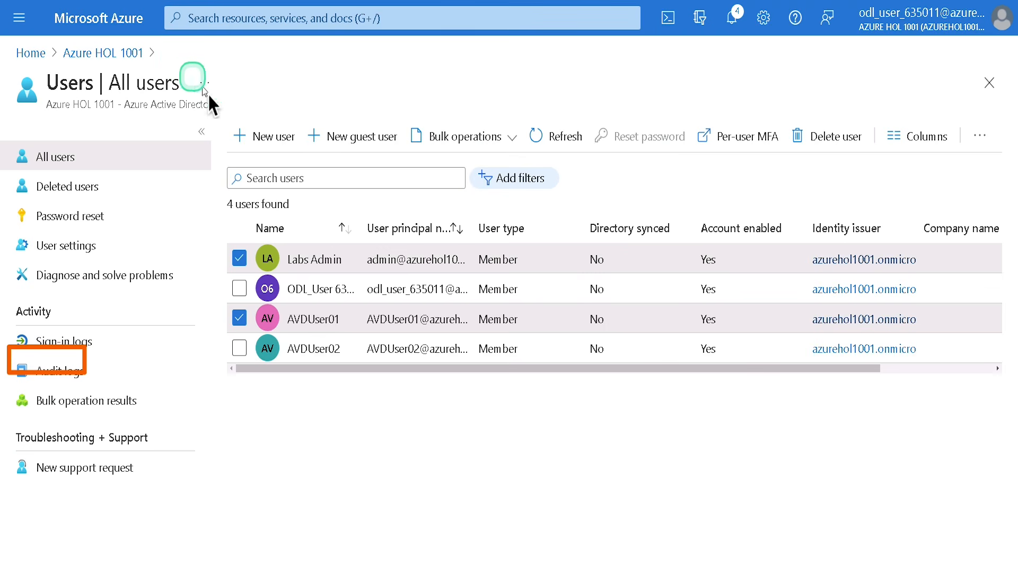
{"action": "left_click", "coordinate": [298, 349]}
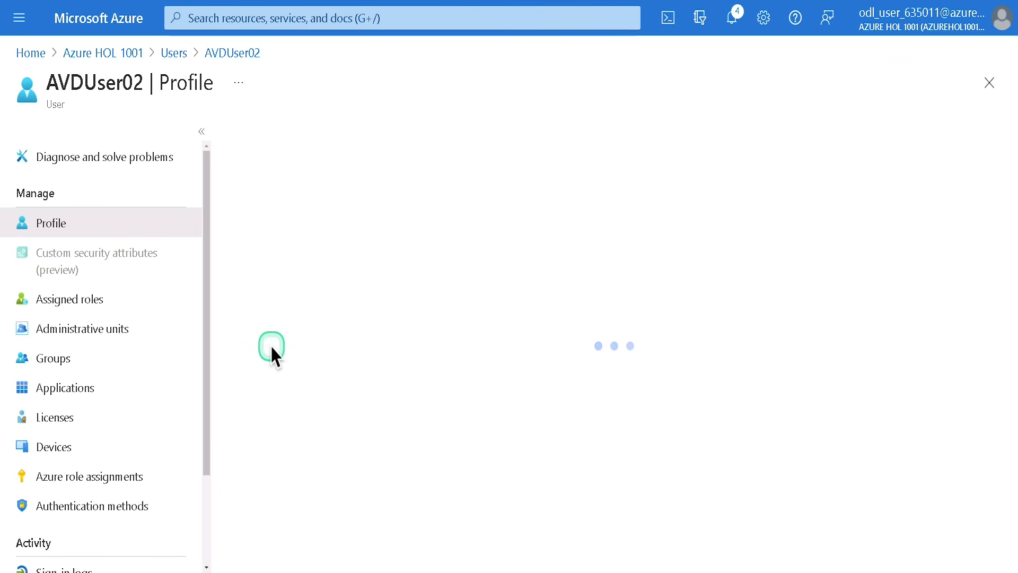
{"action": "left_click", "coordinate": [57, 358]}
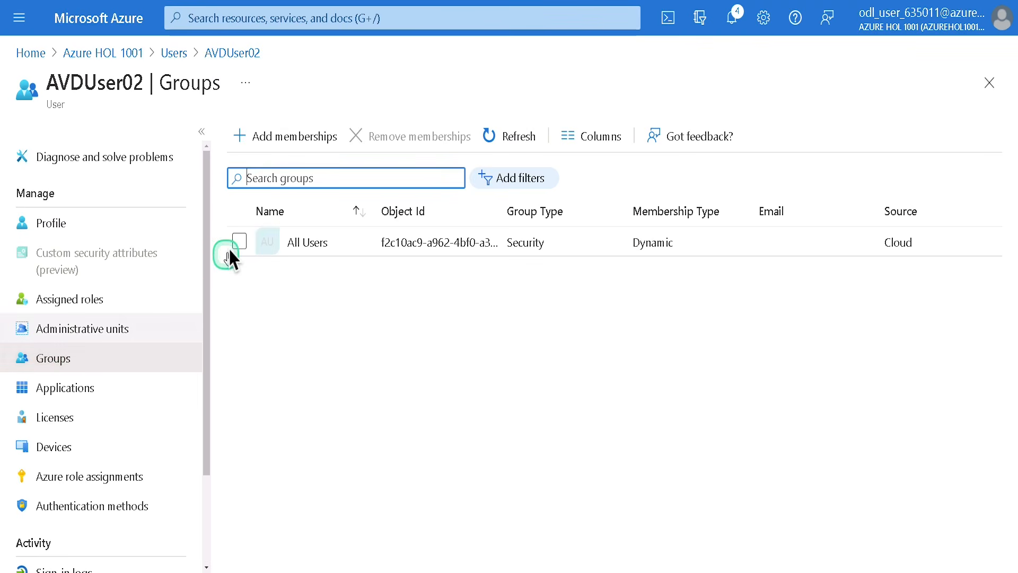
{"action": "left_click", "coordinate": [292, 142]}
{"action": "left_click", "coordinate": [664, 142]}
{"action": "type", "text": "pe"}
{"action": "left_click", "coordinate": [698, 194]}
{"action": "left_click", "coordinate": [618, 544]}
{"action": "left_click", "coordinate": [522, 138]}
{"action": "left_click", "coordinate": [522, 138]}
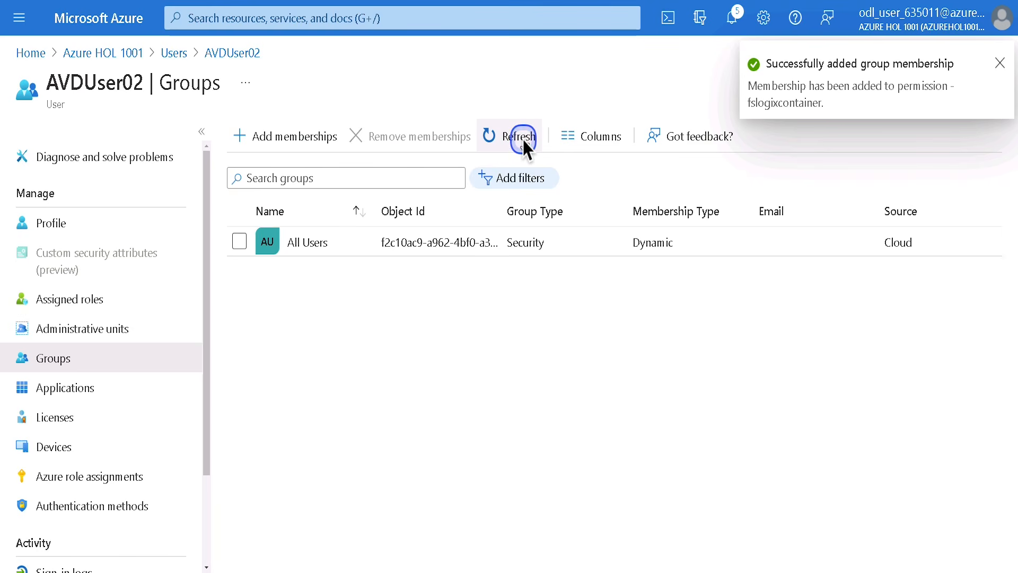
Check AVDUser01's and AVDUser02's Groups pages to confirm both are in the fslogixcontainer group.
{"action": "left_click", "coordinate": [182, 57]}
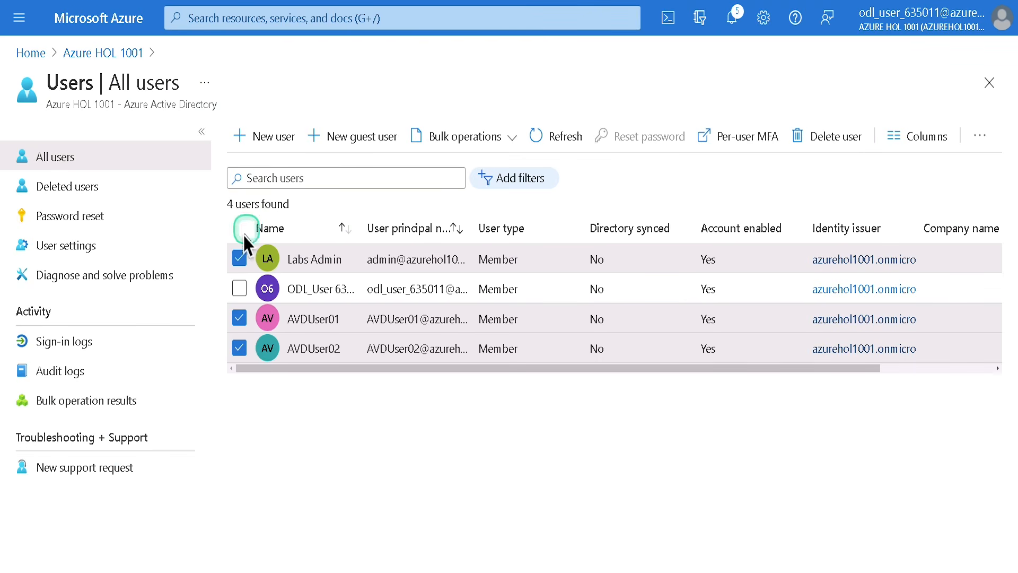
{"action": "left_click", "coordinate": [239, 259]}
{"action": "left_click", "coordinate": [321, 317]}
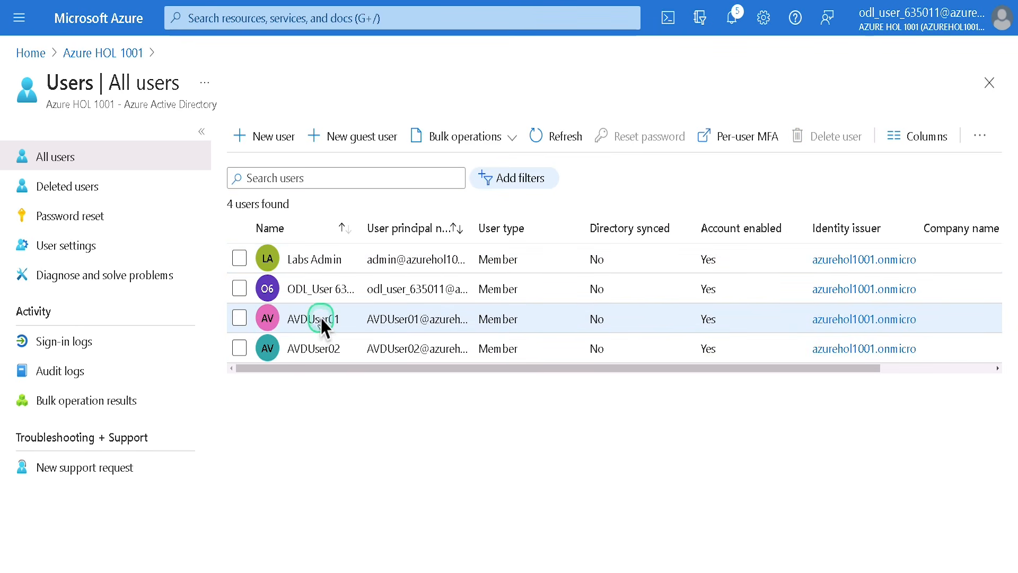
{"action": "left_click", "coordinate": [61, 358]}
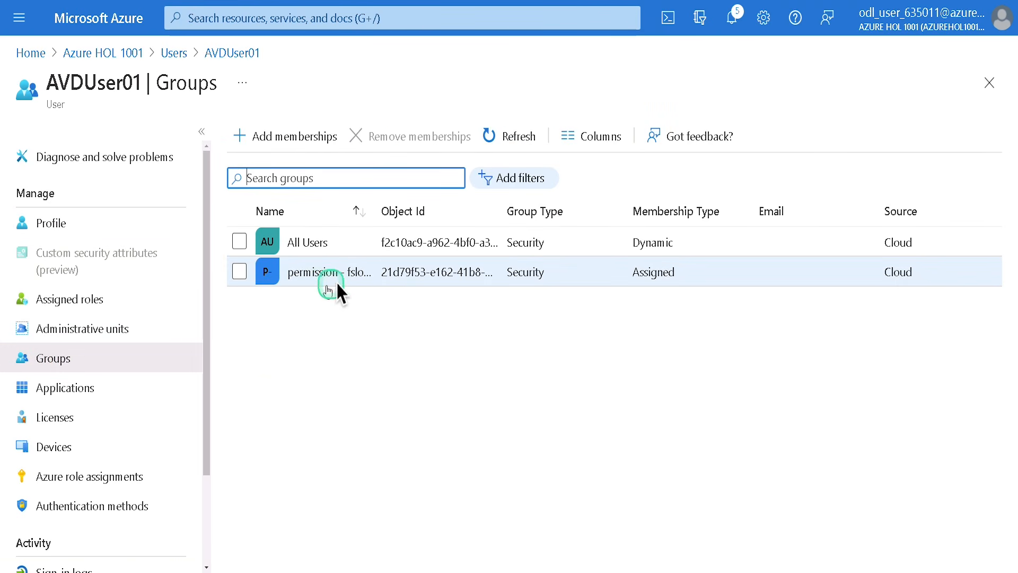
{"action": "left_click", "coordinate": [205, 59]}
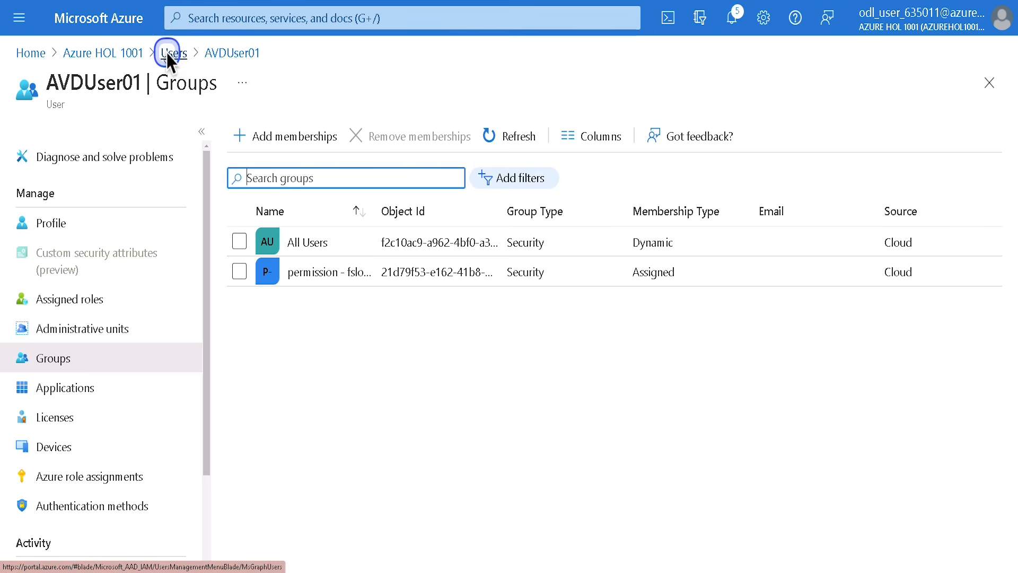
{"action": "left_click", "coordinate": [242, 317]}
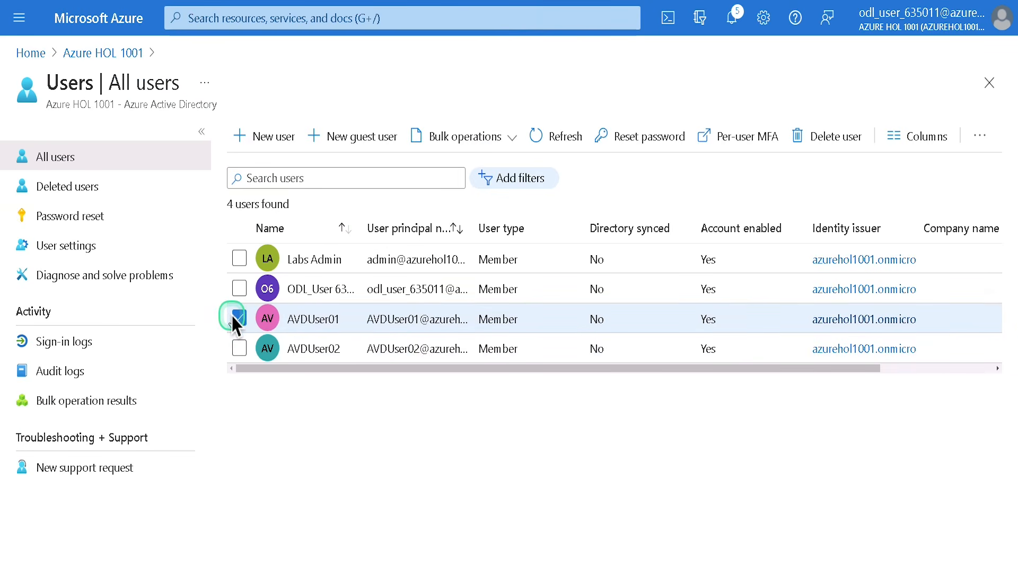
{"action": "left_click", "coordinate": [238, 323]}
{"action": "left_click", "coordinate": [241, 349]}
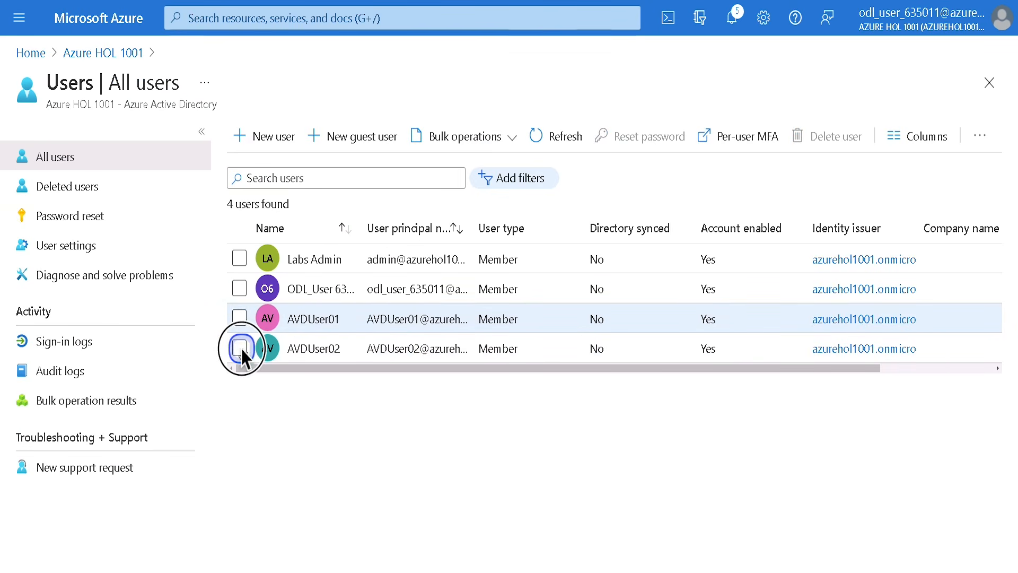
{"action": "left_click", "coordinate": [307, 348]}
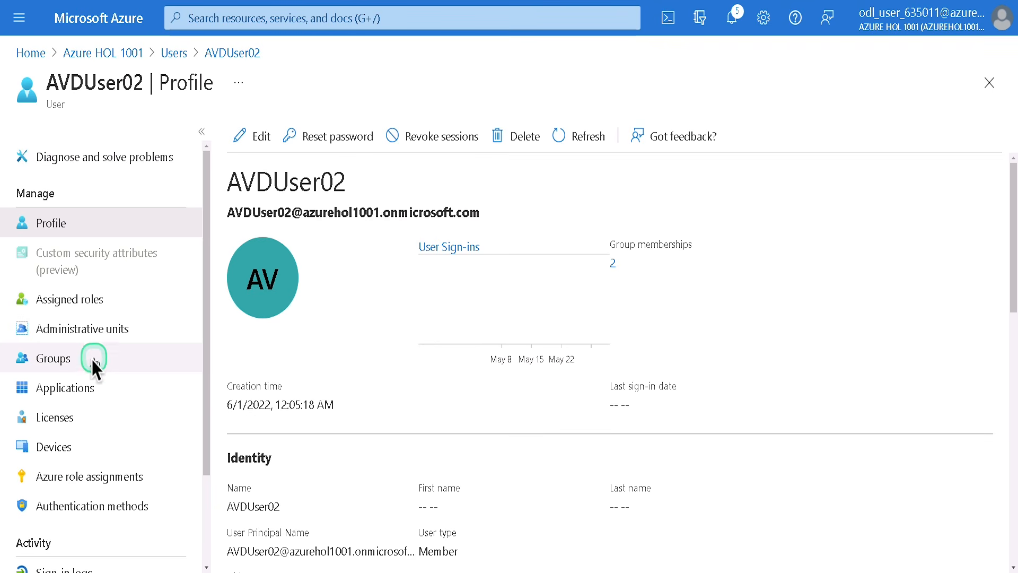
{"action": "left_click", "coordinate": [90, 361]}
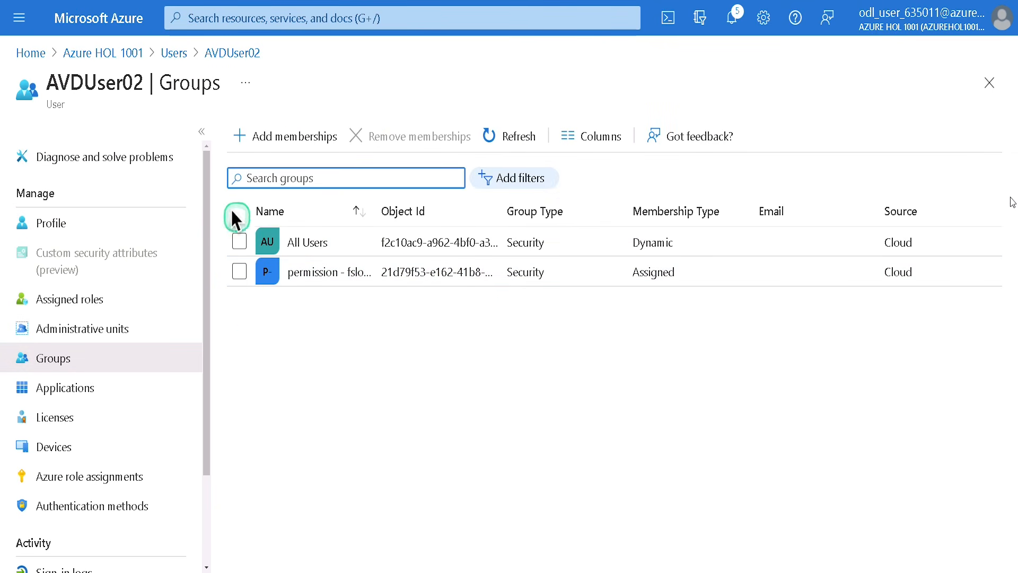
{"action": "left_click", "coordinate": [100, 23]}
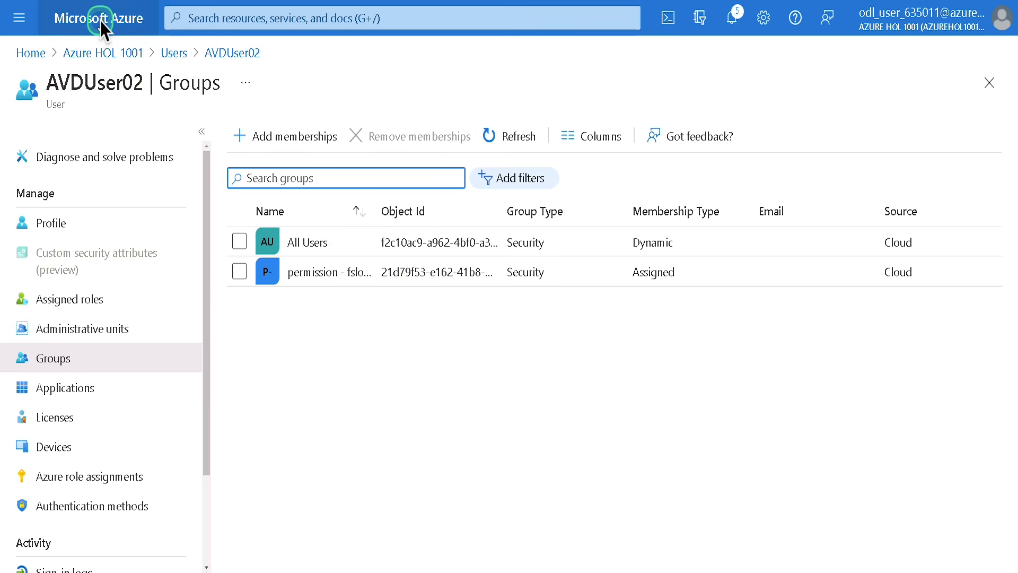
Open the Assignments page of the EB-AVD-HP-DAG application group in Azure Virtual Desktop.
{"action": "left_click", "coordinate": [383, 133]}
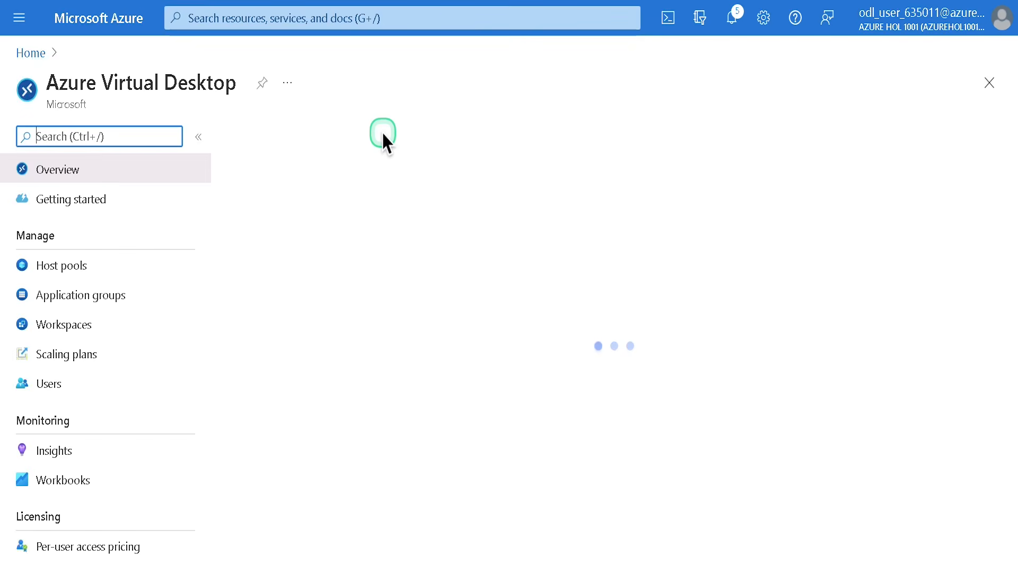
{"action": "left_click", "coordinate": [37, 288]}
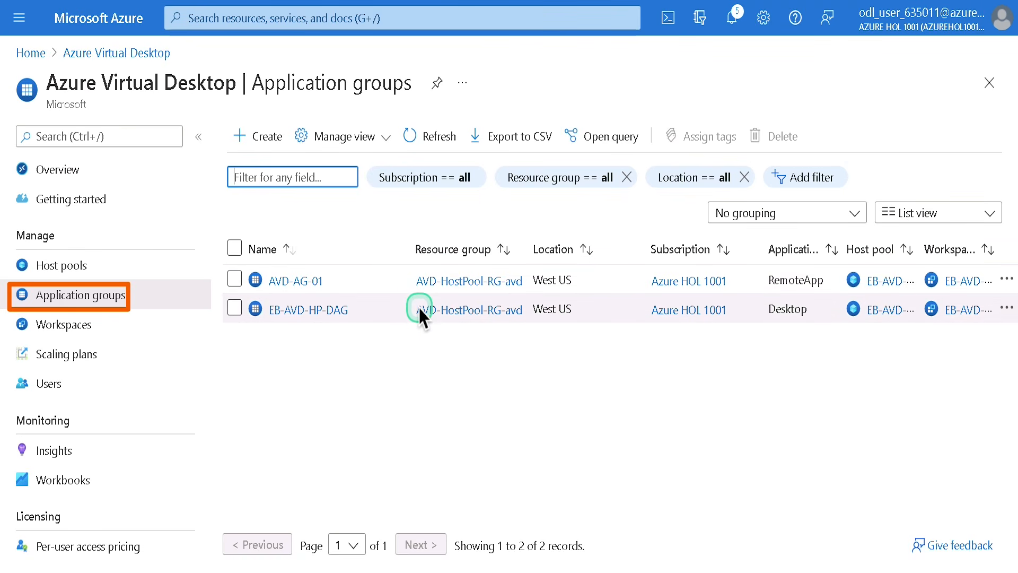
{"action": "left_click", "coordinate": [233, 308]}
{"action": "left_click", "coordinate": [275, 311]}
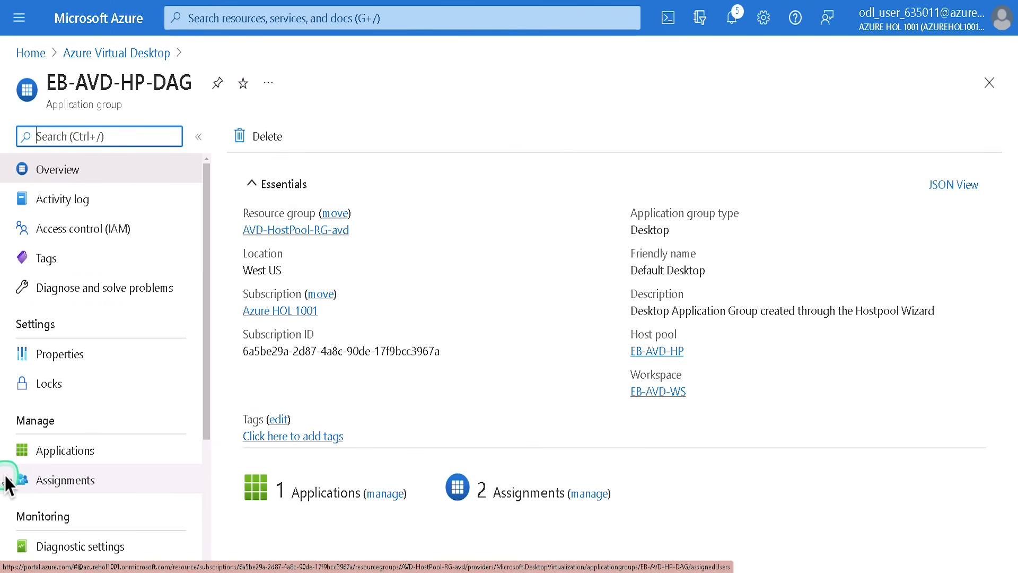
{"action": "left_click", "coordinate": [84, 481]}
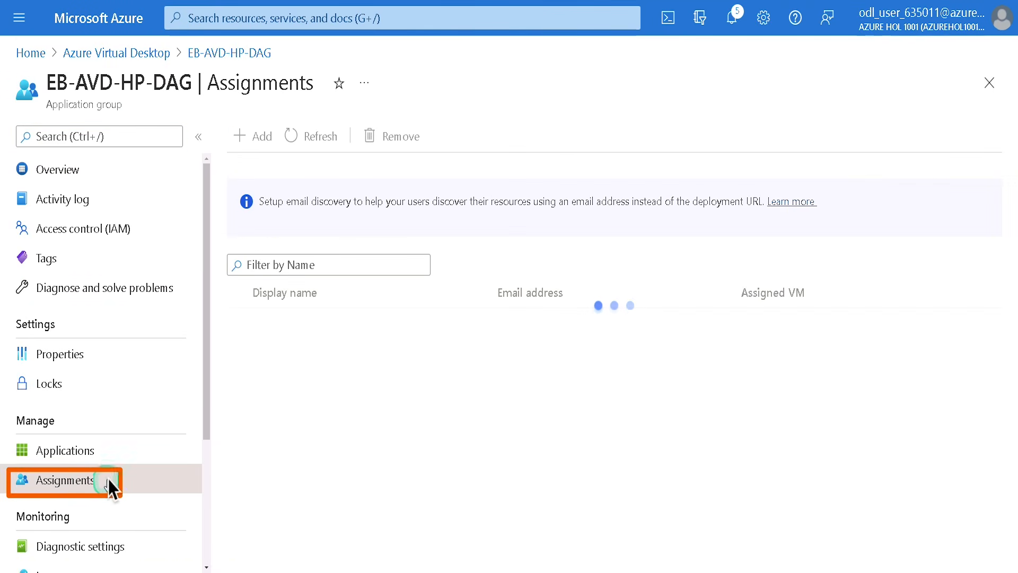
{"action": "left_click", "coordinate": [429, 369]}
Assign AVDUser01 and AVDUser02 to EB-AVD-HP-DAG, found by searching 'av'.
{"action": "left_click", "coordinate": [263, 136]}
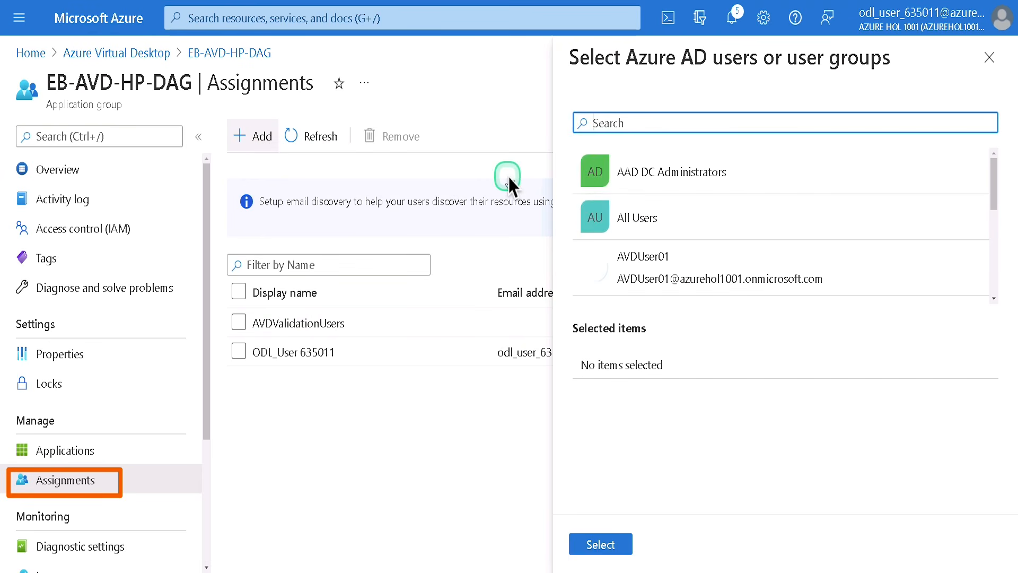
{"action": "left_click", "coordinate": [635, 123]}
{"action": "type", "text": "av"}
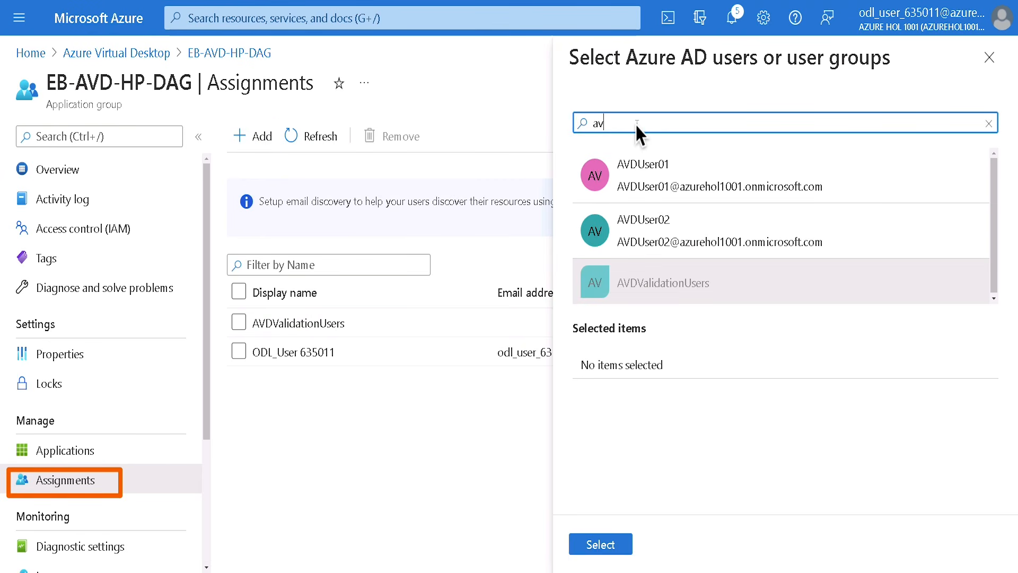
{"action": "left_click", "coordinate": [657, 165]}
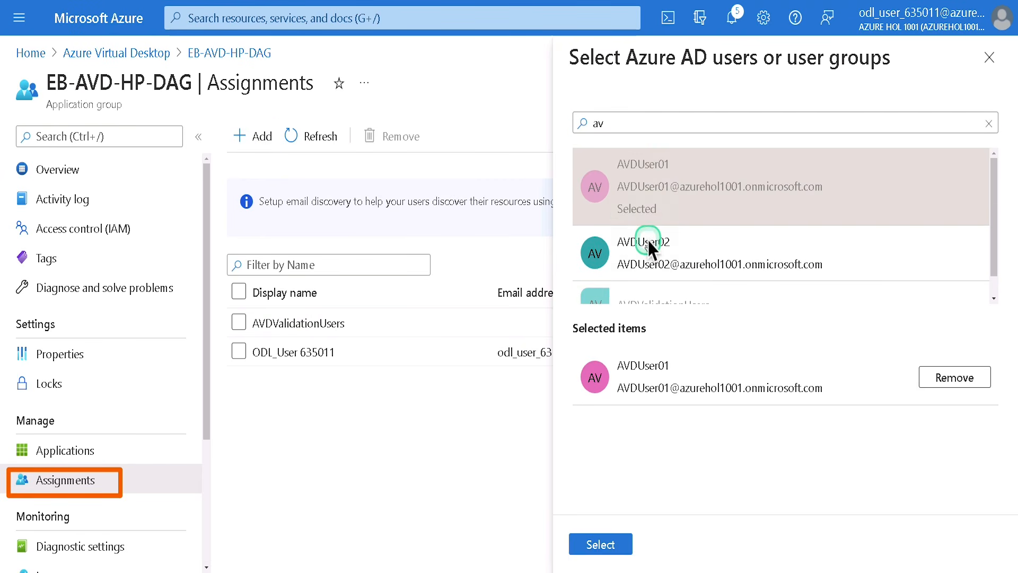
{"action": "left_click", "coordinate": [648, 243]}
{"action": "left_click", "coordinate": [605, 551]}
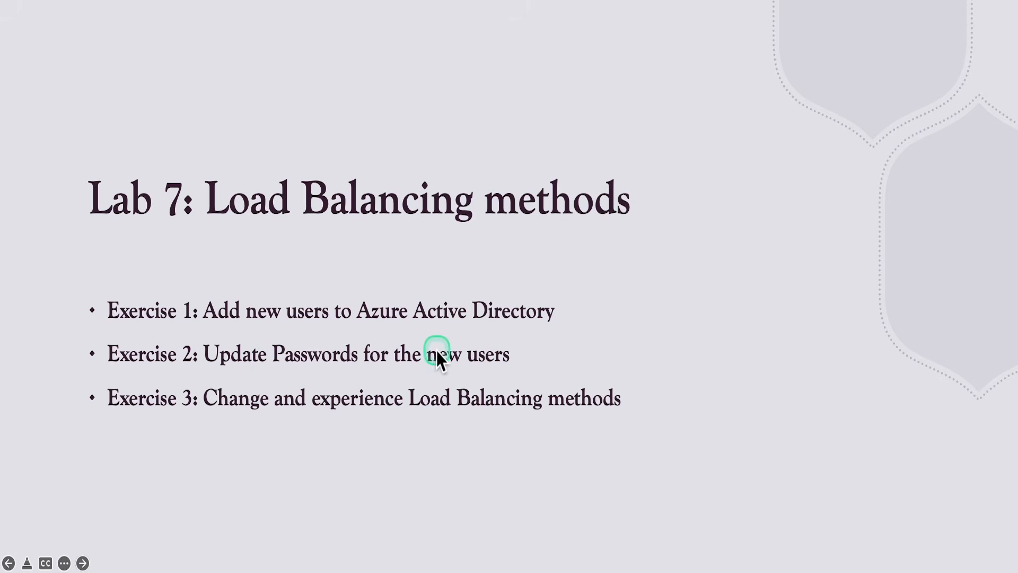
Draw an annotation rectangle around the Exercise 3 line on the Lab 7 slide.
{"action": "mouse_move", "coordinate": [80, 382]}
{"action": "left_mouse_down"}
{"action": "mouse_move", "coordinate": [109, 422]}
{"action": "mouse_move", "coordinate": [401, 436]}
{"action": "mouse_move", "coordinate": [646, 427]}
{"action": "left_mouse_up"}
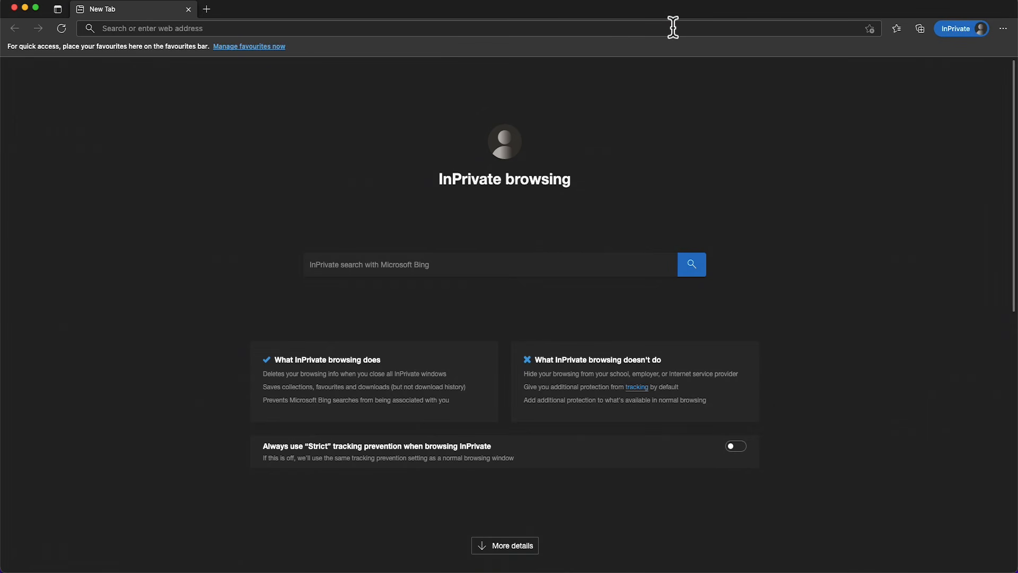
Load aka.ms/wvdarmweb and sign in to the AVD web client as the test user.
{"action": "left_click", "coordinate": [673, 27]}
{"action": "type", "text": "aka.ms/wvdarmweb"}
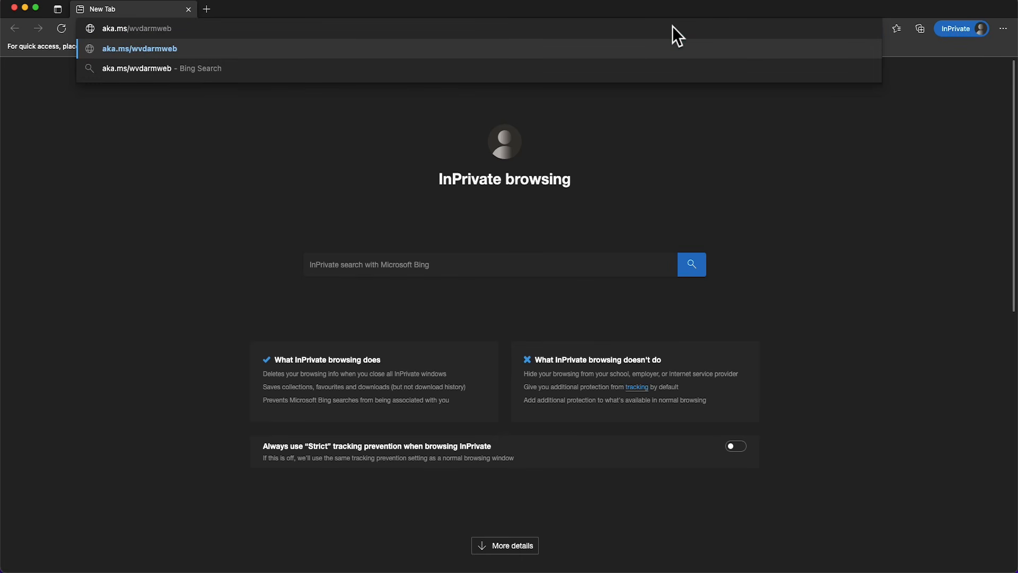
{"action": "key", "text": "Return"}
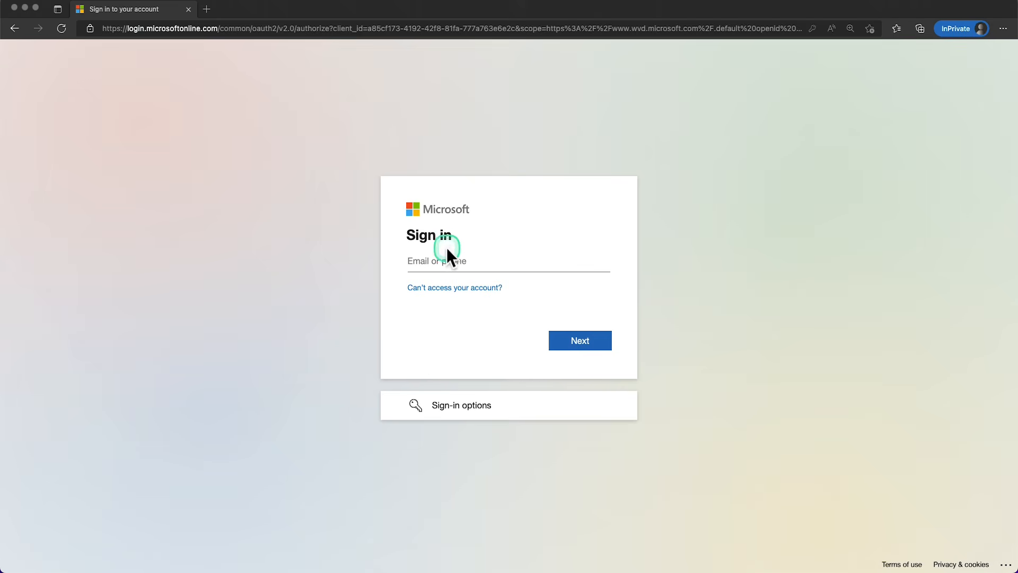
{"action": "left_click", "coordinate": [441, 263]}
{"action": "key", "text": "super+v"}
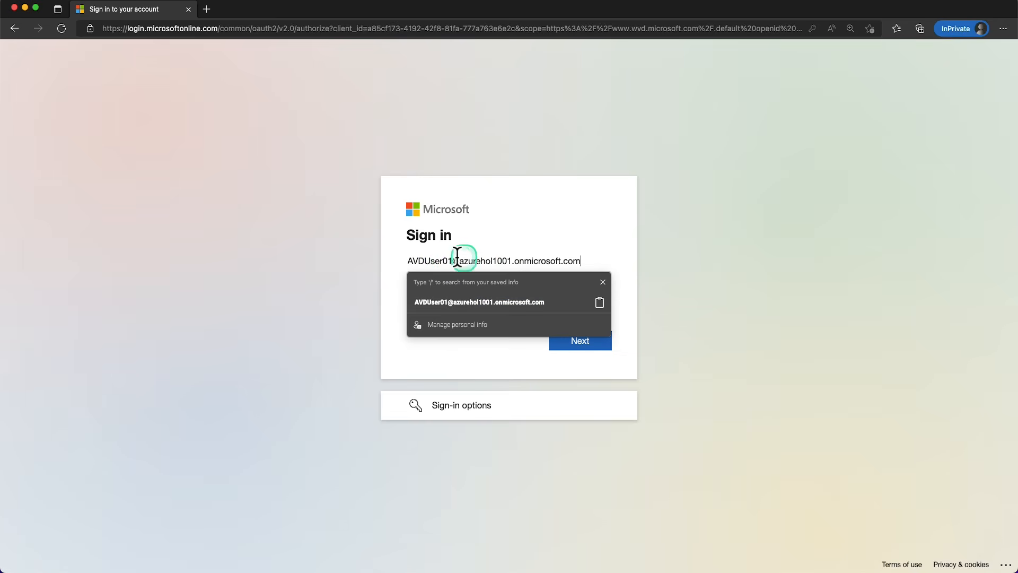
{"action": "left_click", "coordinate": [502, 245]}
{"action": "left_click", "coordinate": [580, 341]}
{"action": "left_click", "coordinate": [569, 365]}
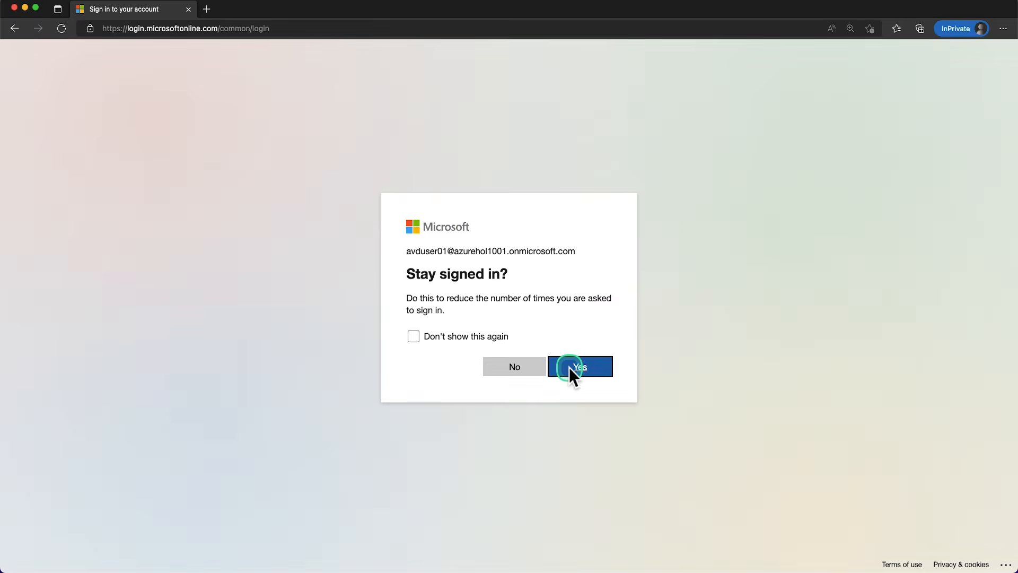
{"action": "left_click", "coordinate": [568, 367]}
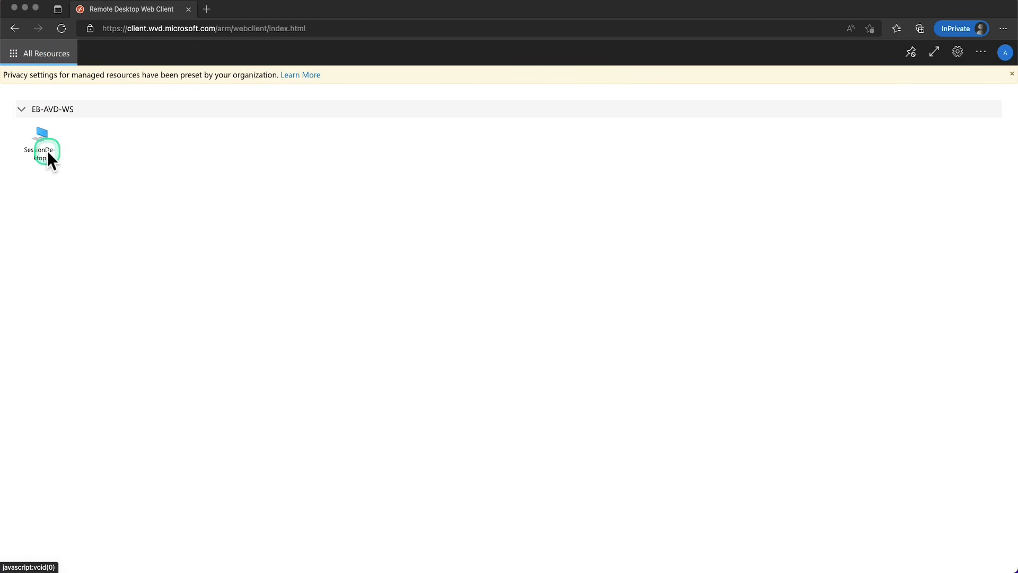
Connect to SessionDesktop, allowing local resources and submitting the credentials.
{"action": "left_click", "coordinate": [46, 152]}
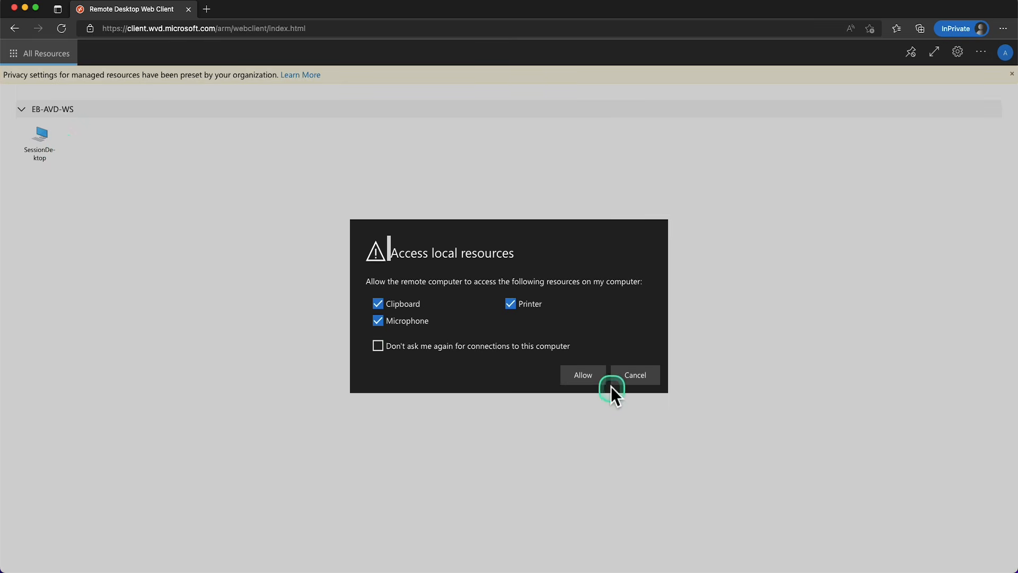
{"action": "left_click", "coordinate": [589, 378]}
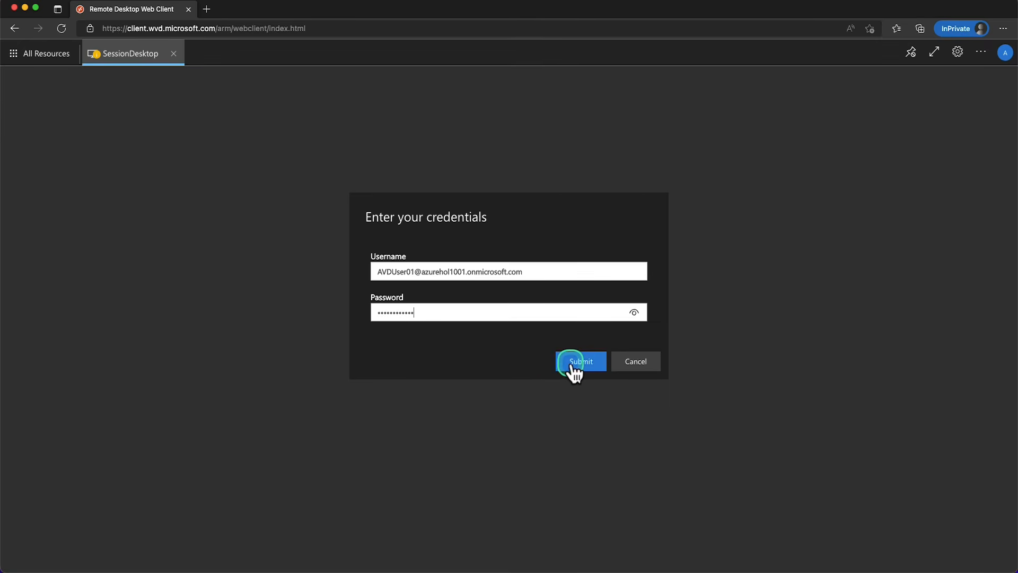
{"action": "left_click", "coordinate": [572, 363]}
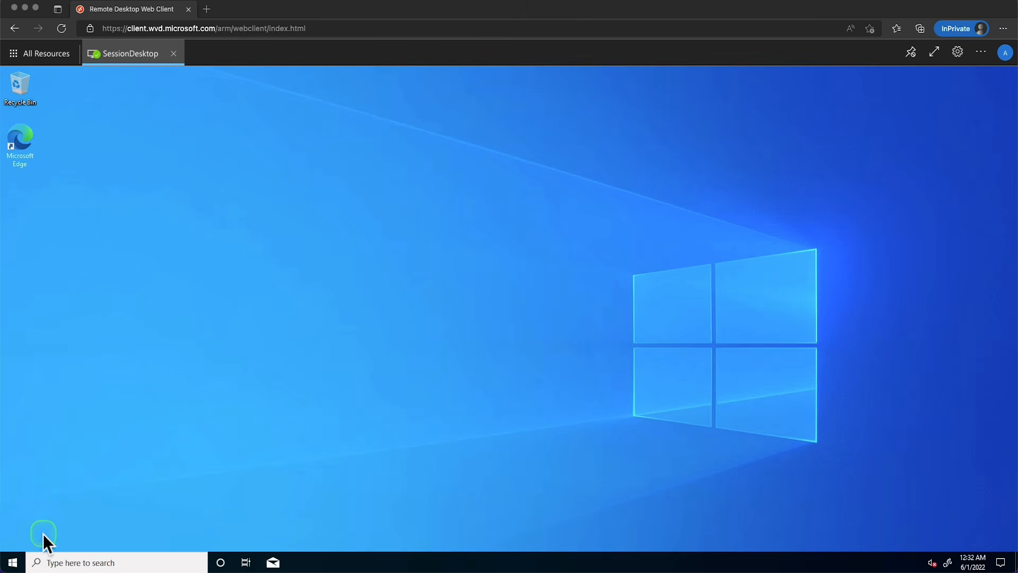
Check the session's signed-in account from the Start menu, then bring up a private Firefox window.
{"action": "left_click", "coordinate": [14, 562]}
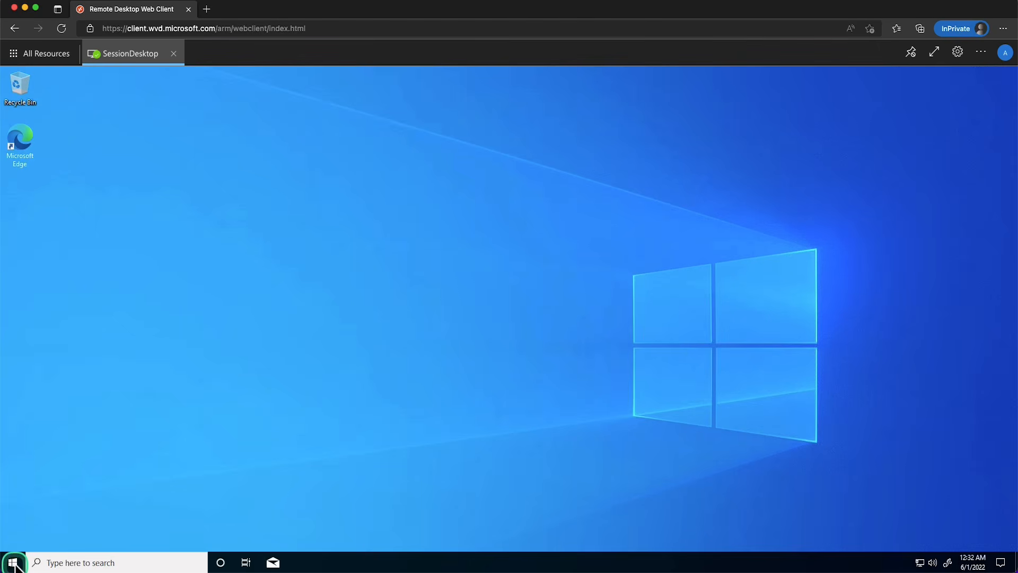
{"action": "left_click", "coordinate": [15, 562]}
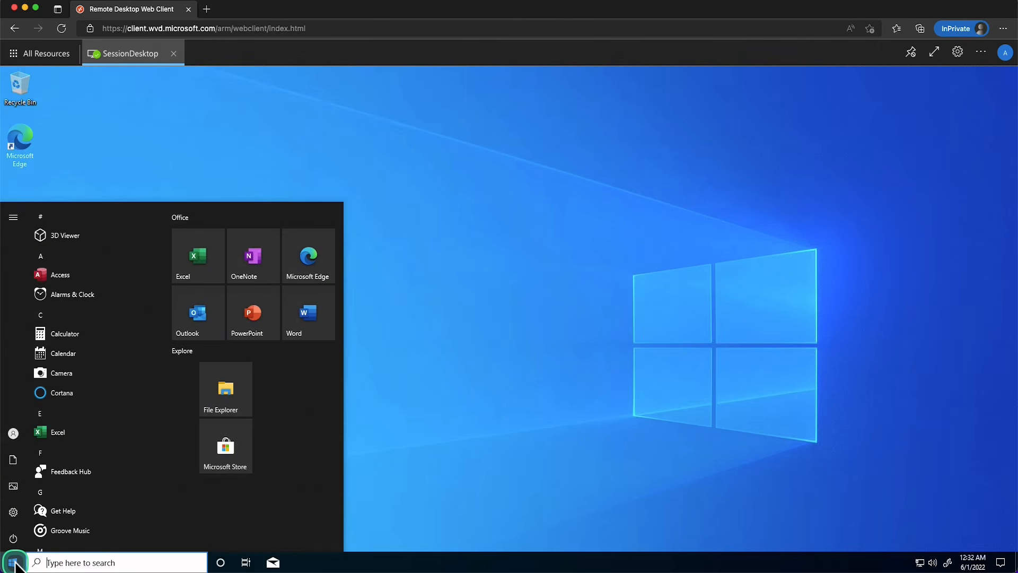
{"action": "left_click", "coordinate": [15, 562]}
{"action": "left_click", "coordinate": [16, 434]}
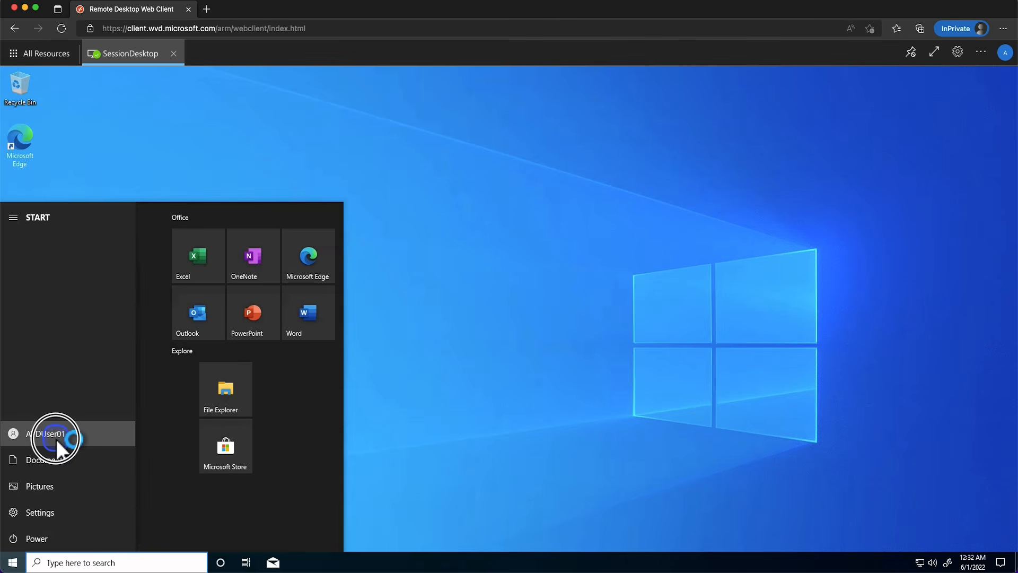
{"action": "left_click", "coordinate": [548, 353]}
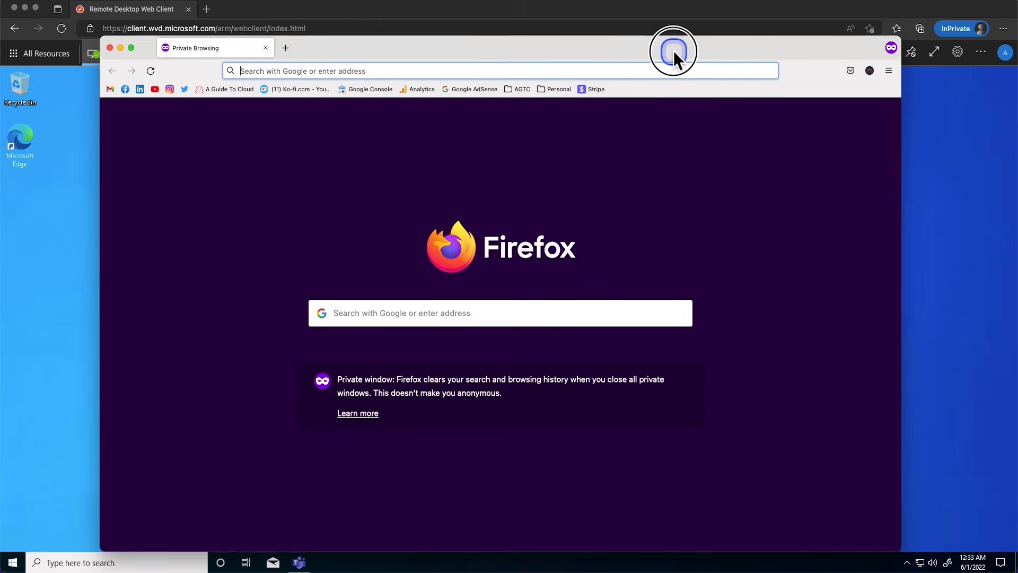
{"action": "left_click_drag", "start_coordinate": [674, 51], "coordinate": [674, 48]}
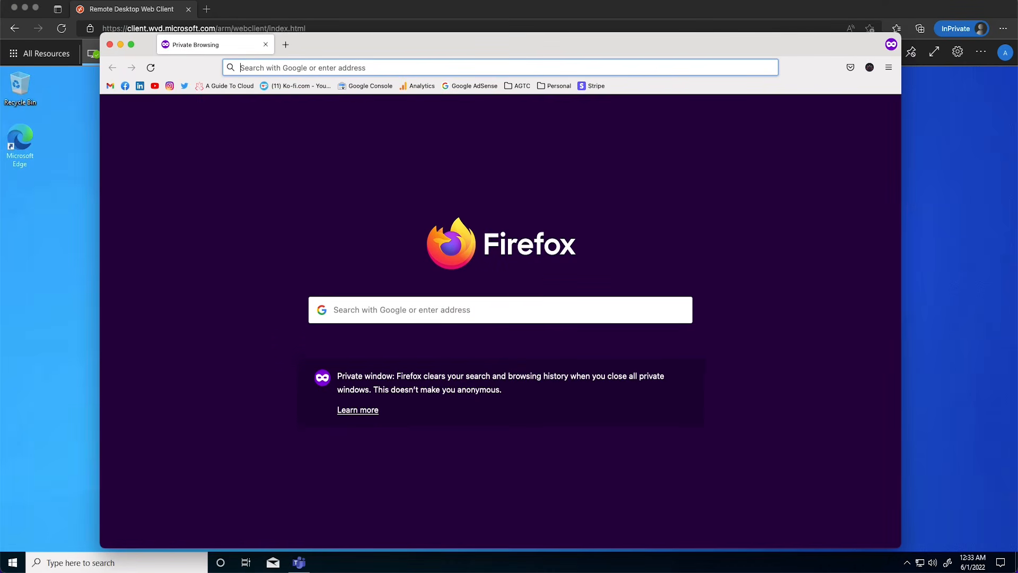
In Firefox, load aka.ms/wvdarmweb and sign in as the second test user.
{"action": "left_click", "coordinate": [346, 68]}
{"action": "type", "text": "aka.ms/wvdarmweb"}
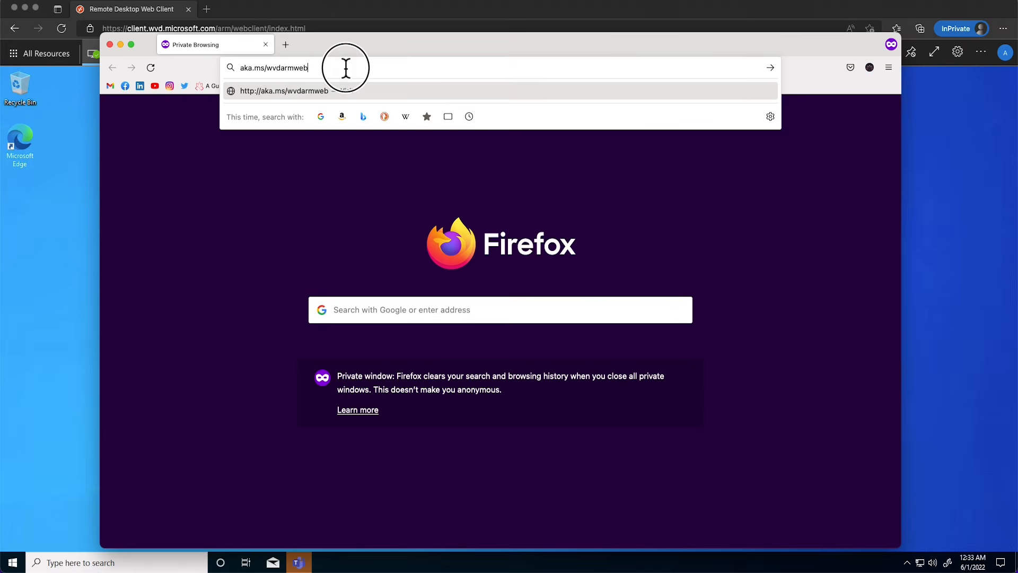
{"action": "left_click", "coordinate": [346, 68]}
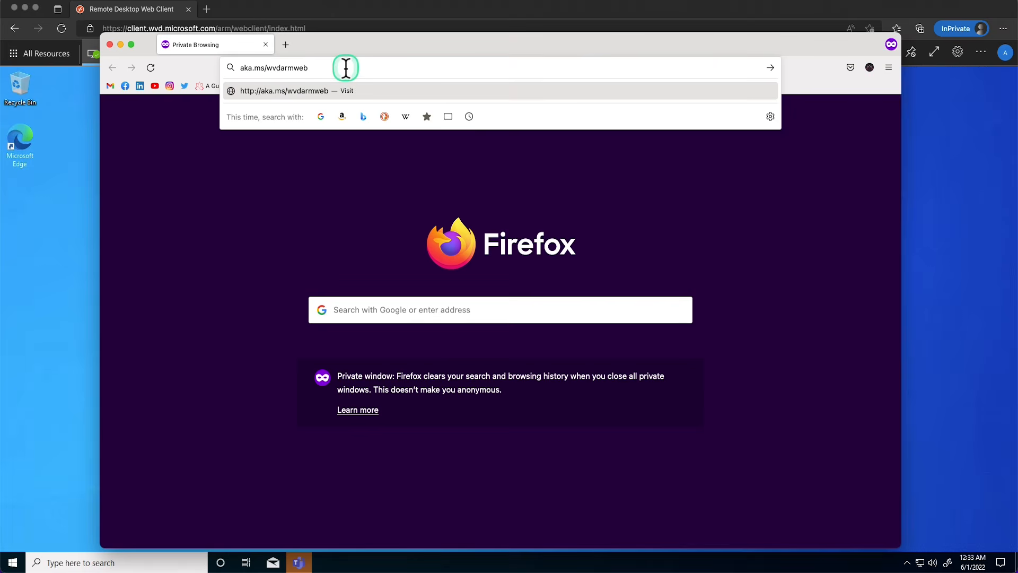
{"action": "key", "text": "Return"}
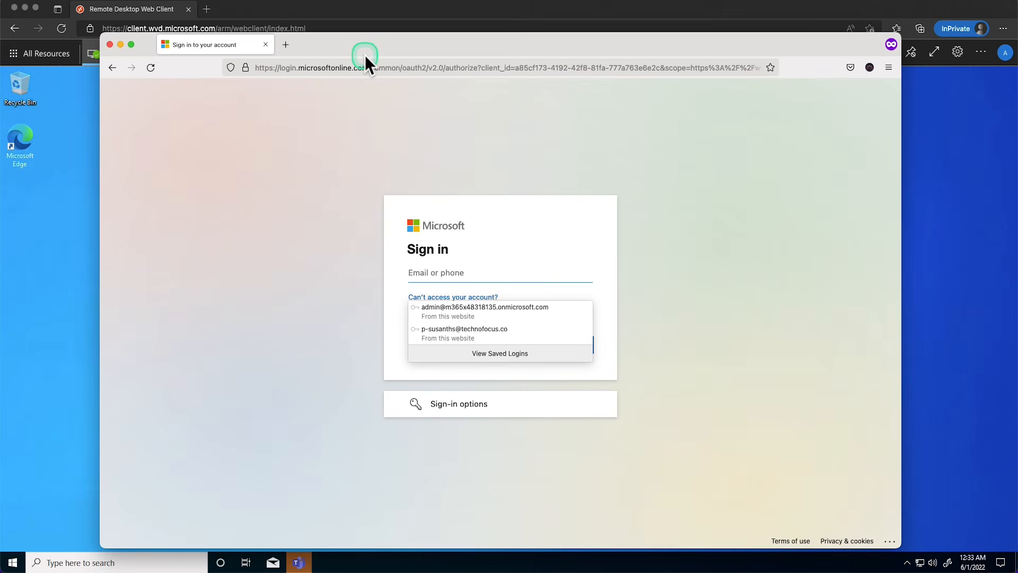
{"action": "key", "text": "super+v"}
{"action": "left_click", "coordinate": [452, 273]}
{"action": "left_click", "coordinate": [569, 347]}
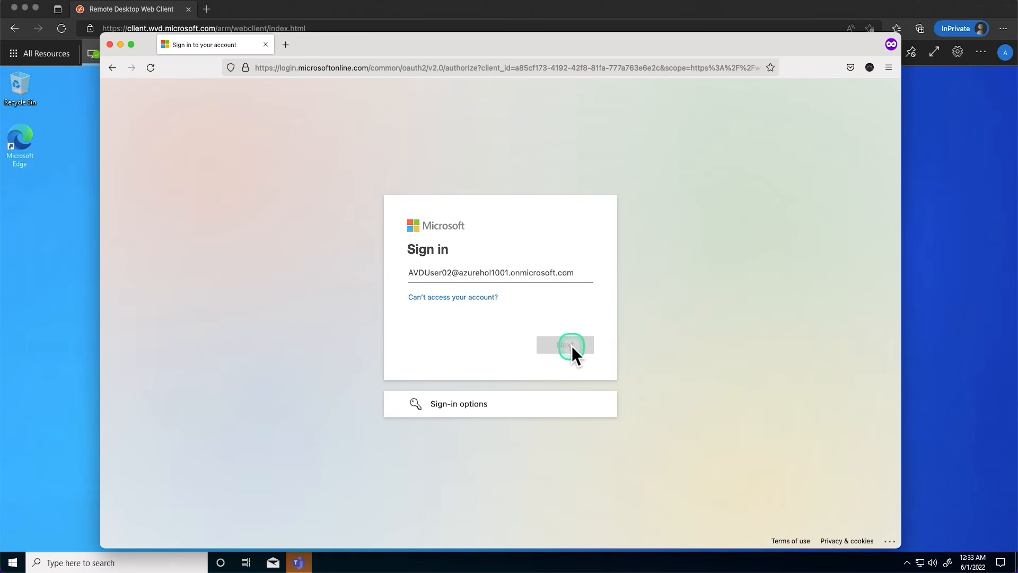
{"action": "left_click", "coordinate": [550, 361]}
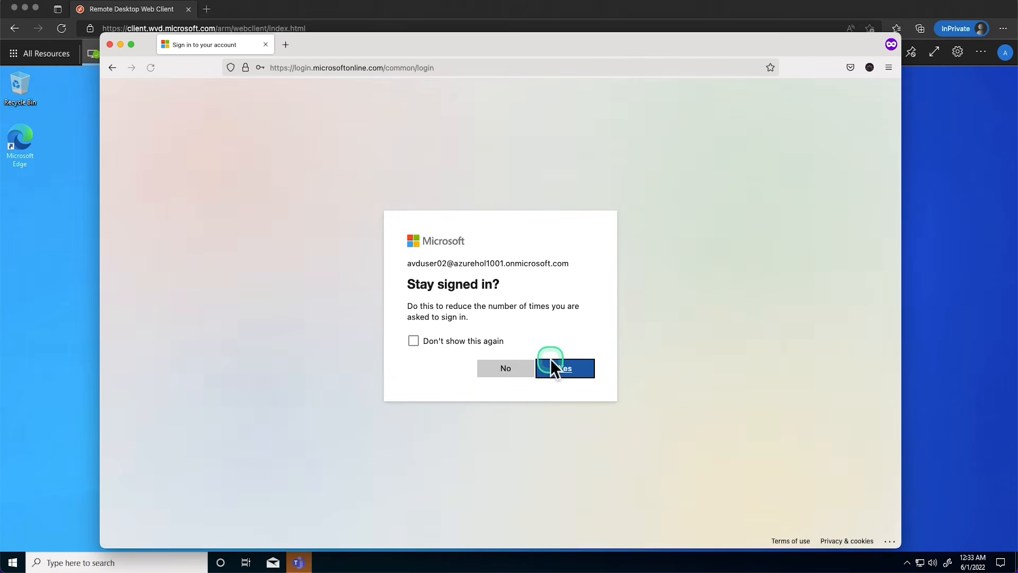
{"action": "left_click", "coordinate": [552, 367]}
Launch SessionDesktop, allowing clipboard, printer and microphone access and submitting credentials.
{"action": "left_click_drag", "start_coordinate": [346, 44], "coordinate": [375, 55]}
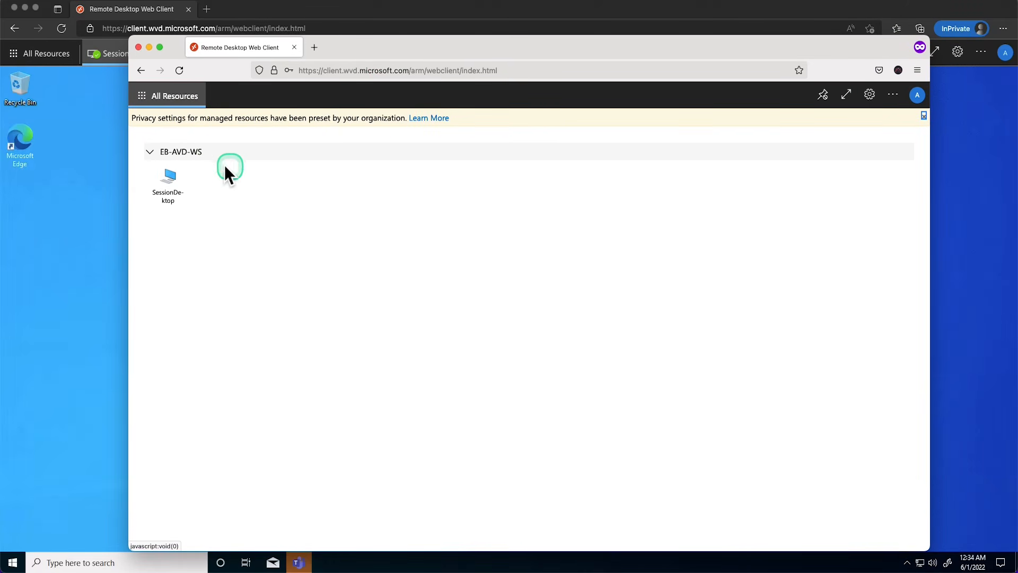
{"action": "left_click", "coordinate": [171, 174]}
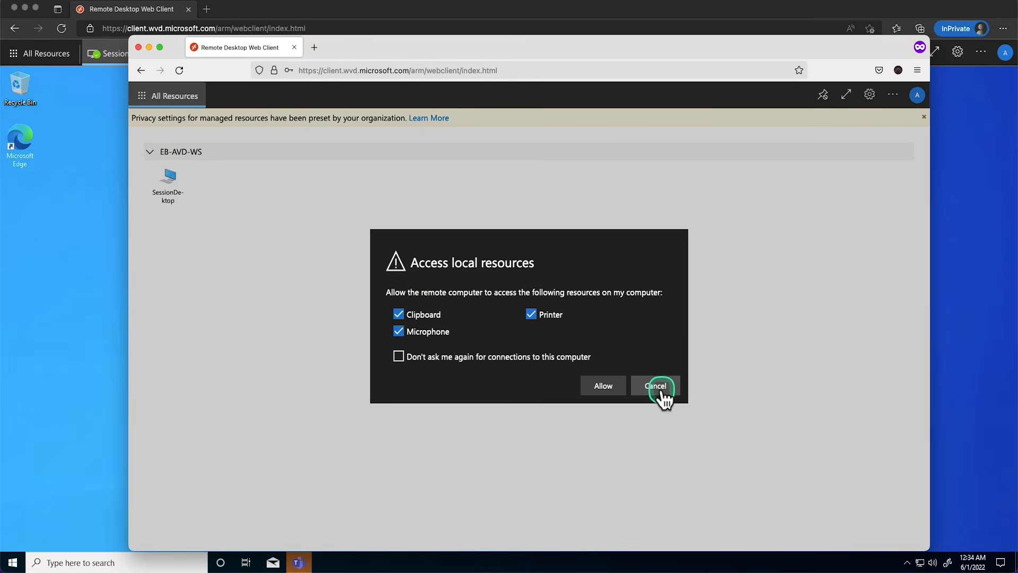
{"action": "left_click", "coordinate": [617, 386]}
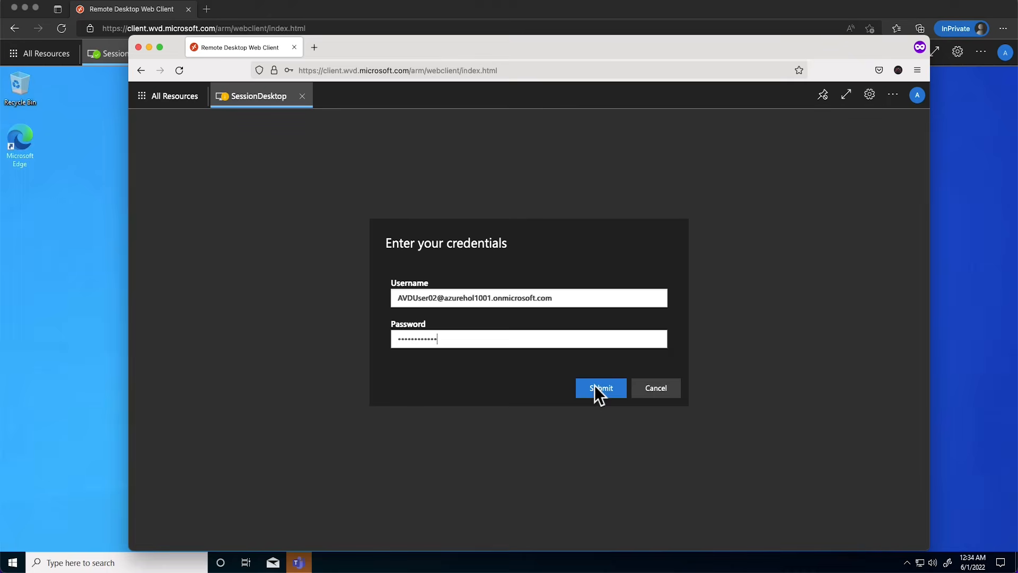
{"action": "left_click", "coordinate": [595, 386]}
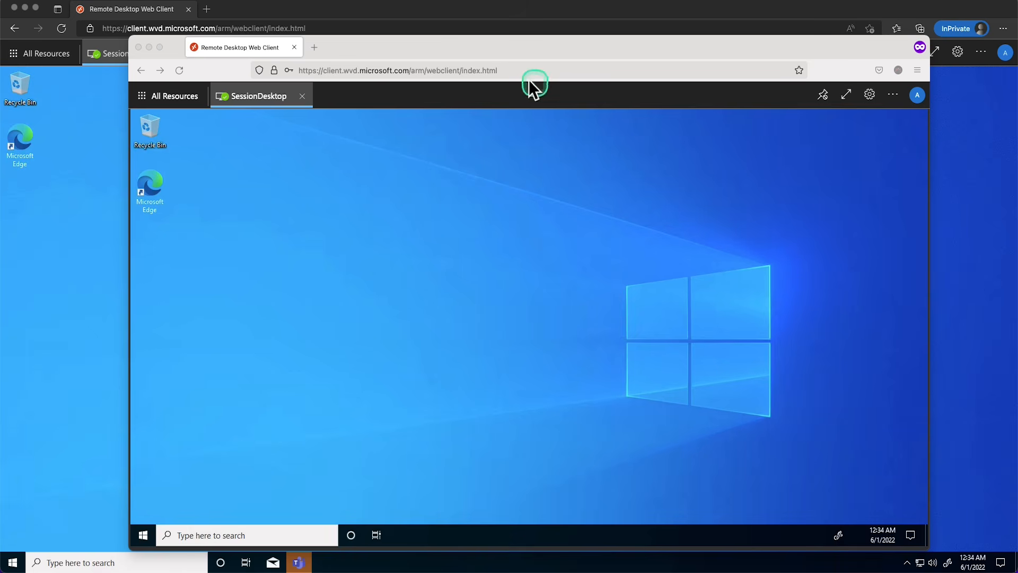
Compare the signed-in accounts in both sessions' Start menus, then minimize the Edge window.
{"action": "left_click_drag", "start_coordinate": [478, 51], "coordinate": [505, 39]}
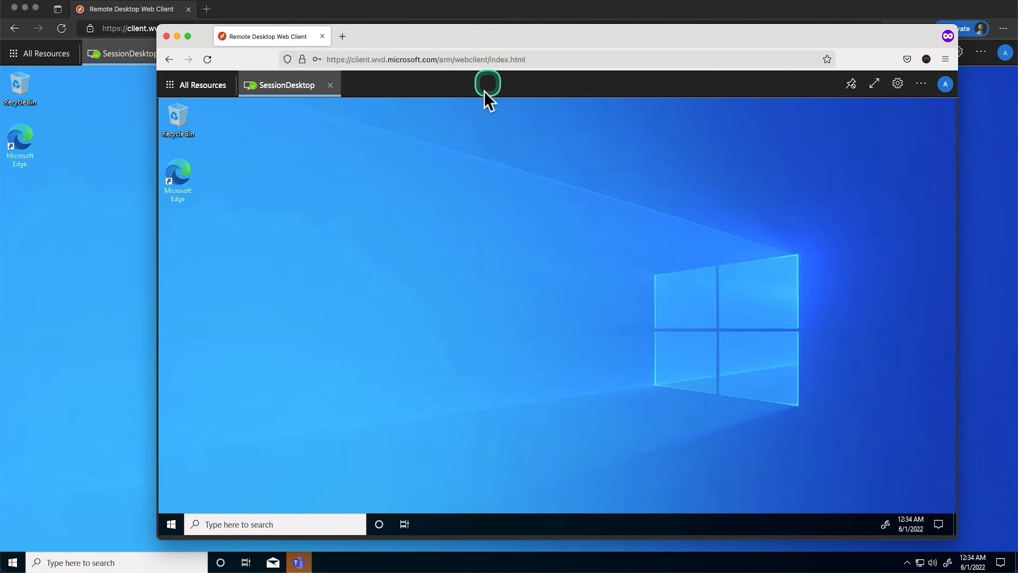
{"action": "left_click", "coordinate": [172, 522]}
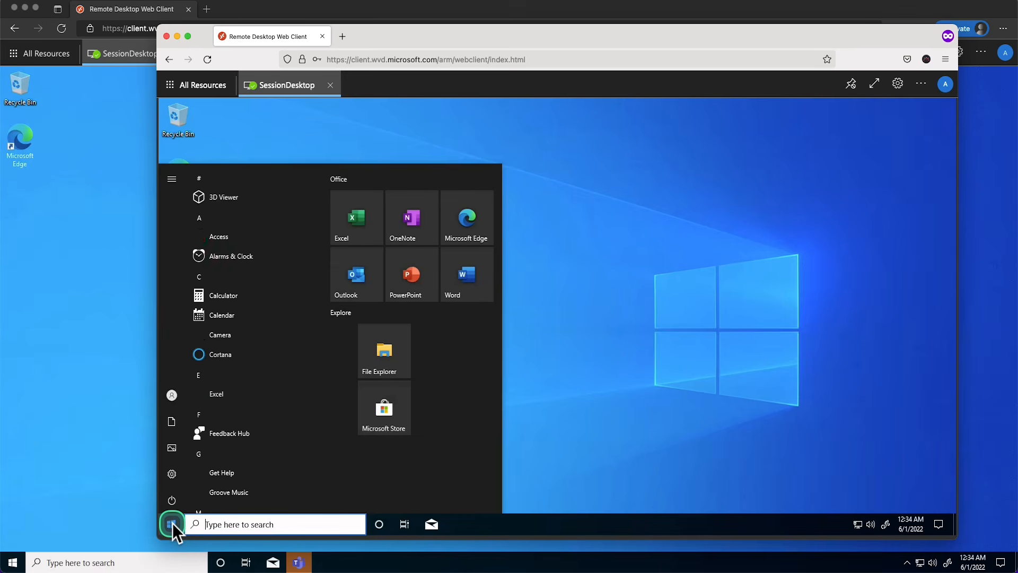
{"action": "left_click", "coordinate": [171, 394]}
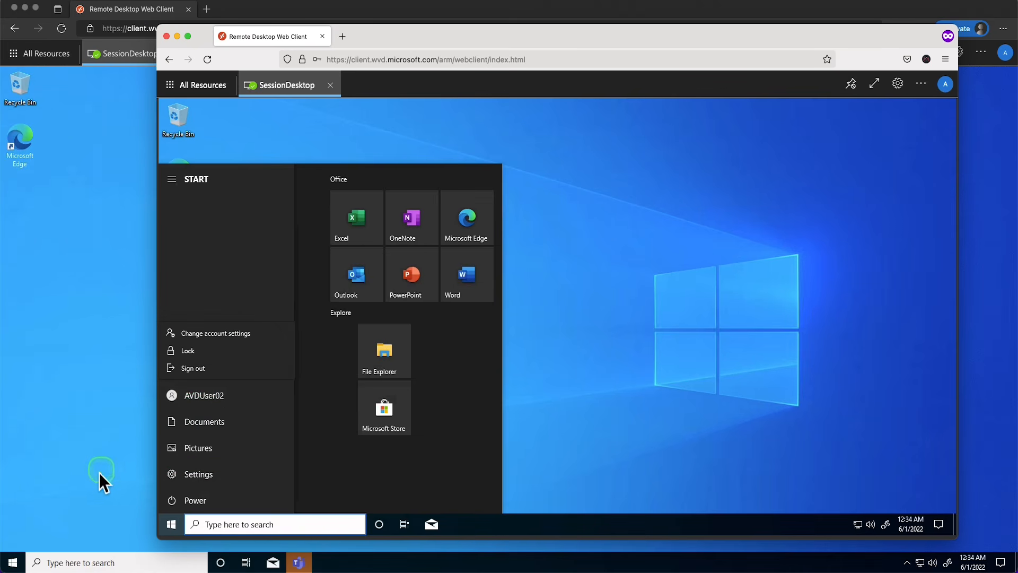
{"action": "left_click", "coordinate": [13, 561]}
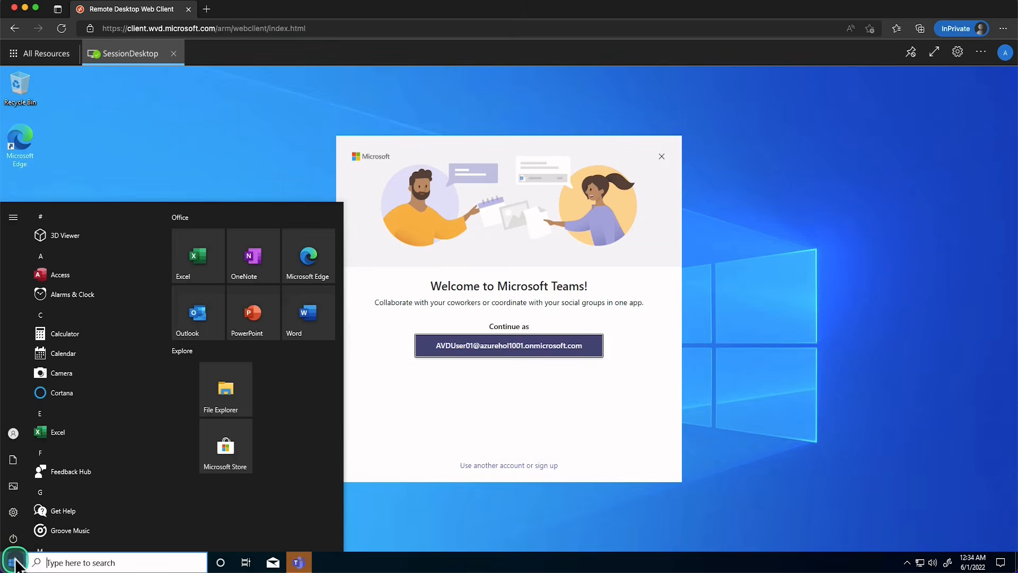
{"action": "left_click", "coordinate": [18, 435]}
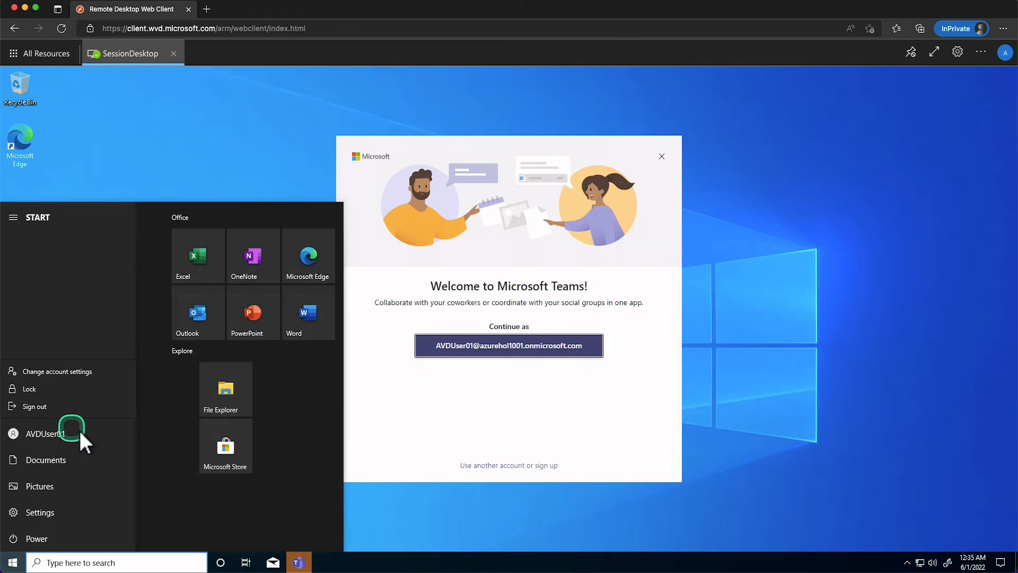
{"action": "left_click", "coordinate": [219, 170]}
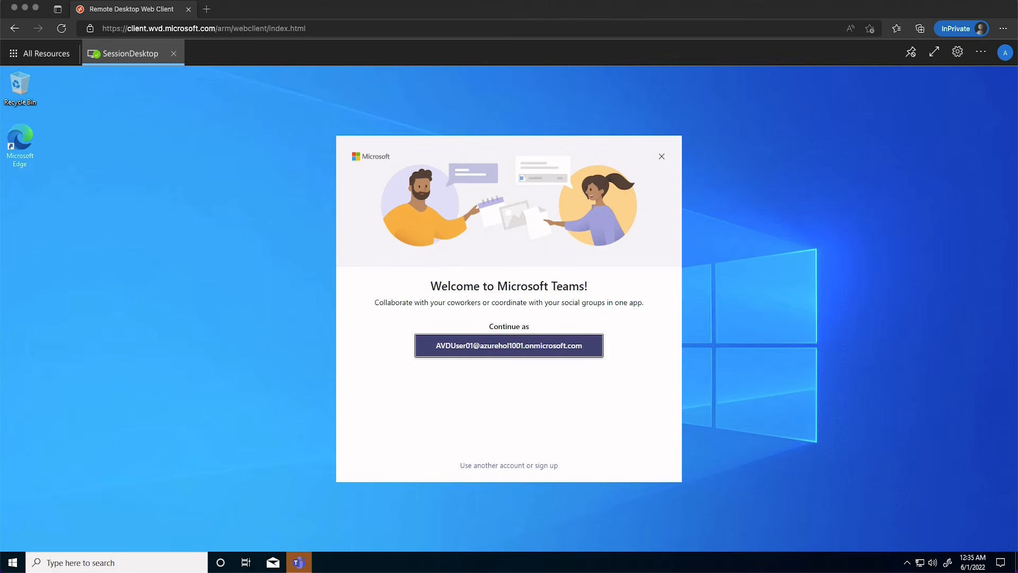
{"action": "left_click", "coordinate": [25, 8]}
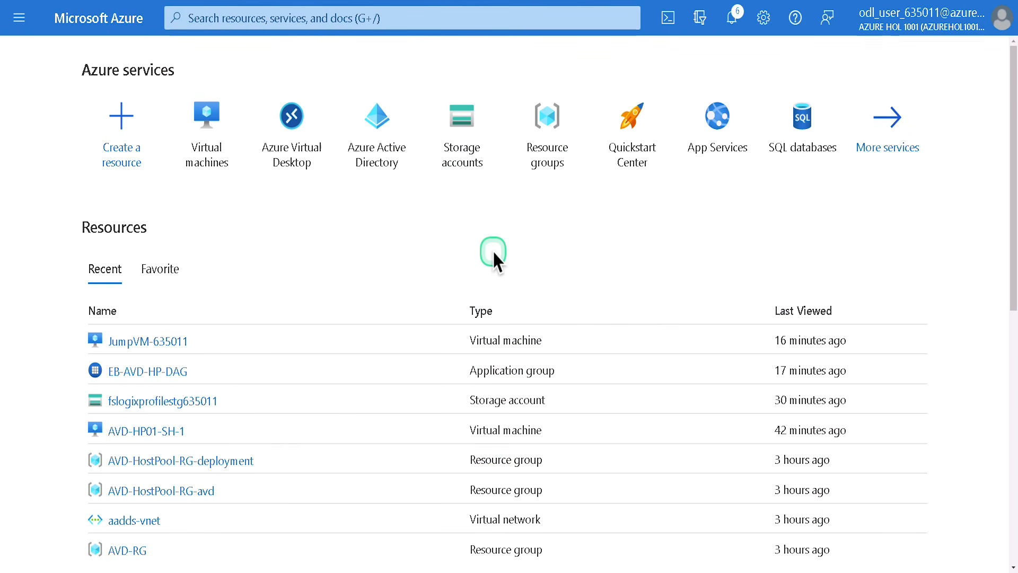
Open EB-AVD-HP's Session hosts list, showing 1 active session on each host.
{"action": "left_click", "coordinate": [294, 136]}
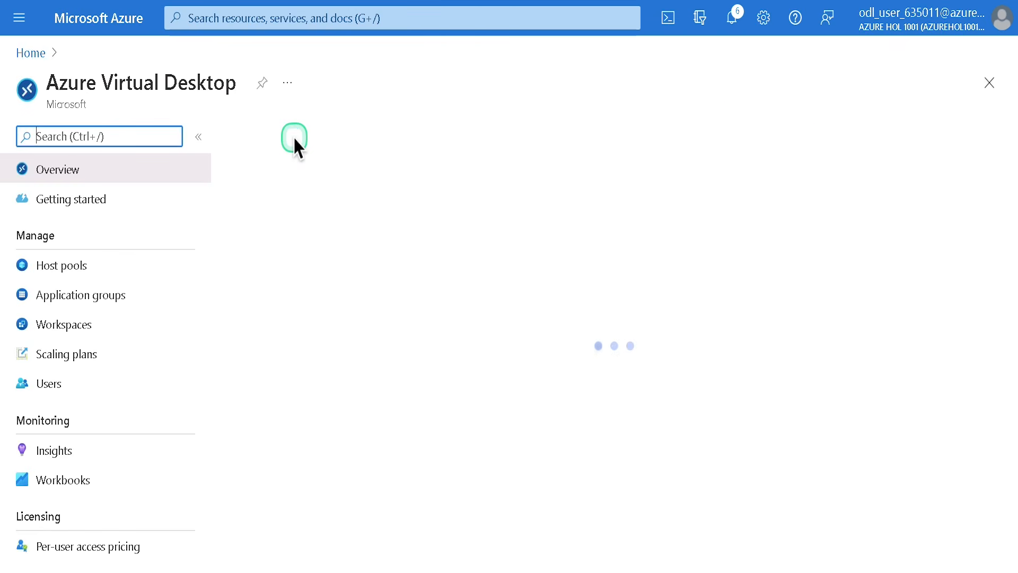
{"action": "left_click", "coordinate": [91, 266]}
{"action": "left_click", "coordinate": [311, 282]}
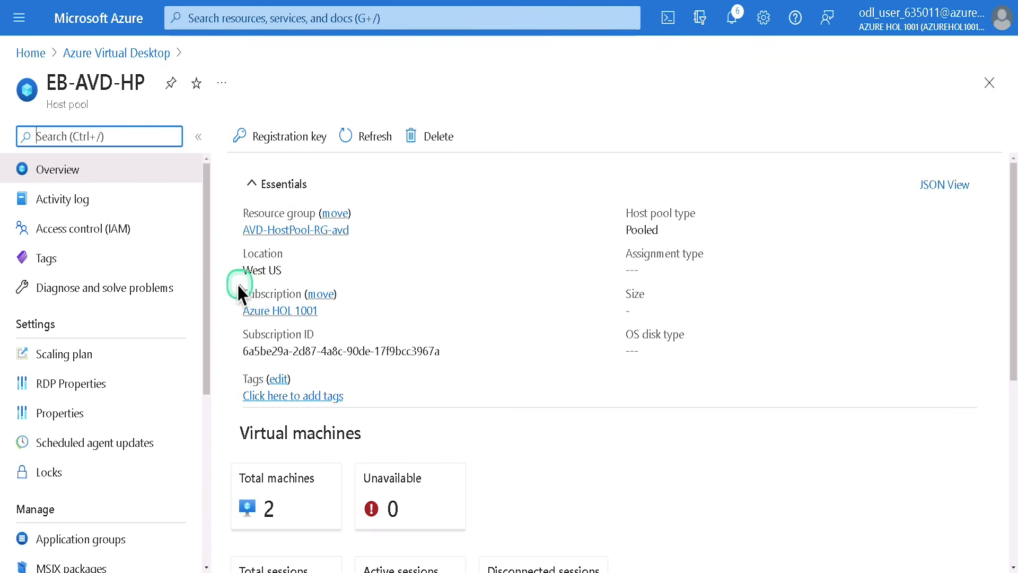
{"action": "left_click_drag", "start_coordinate": [209, 303], "coordinate": [196, 424]}
{"action": "left_click", "coordinate": [16, 392]}
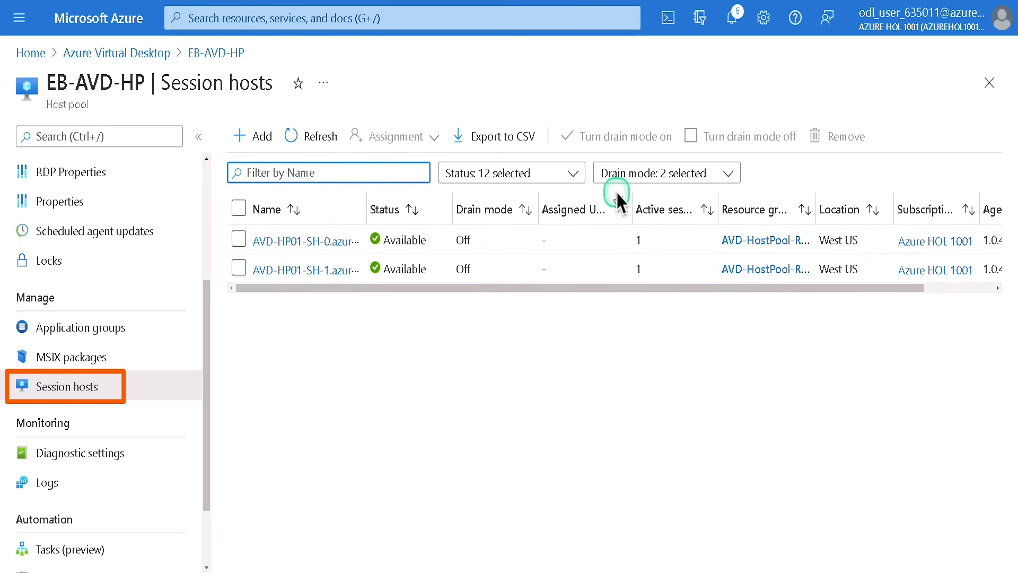
{"action": "left_click_drag", "start_coordinate": [613, 188], "coordinate": [679, 316]}
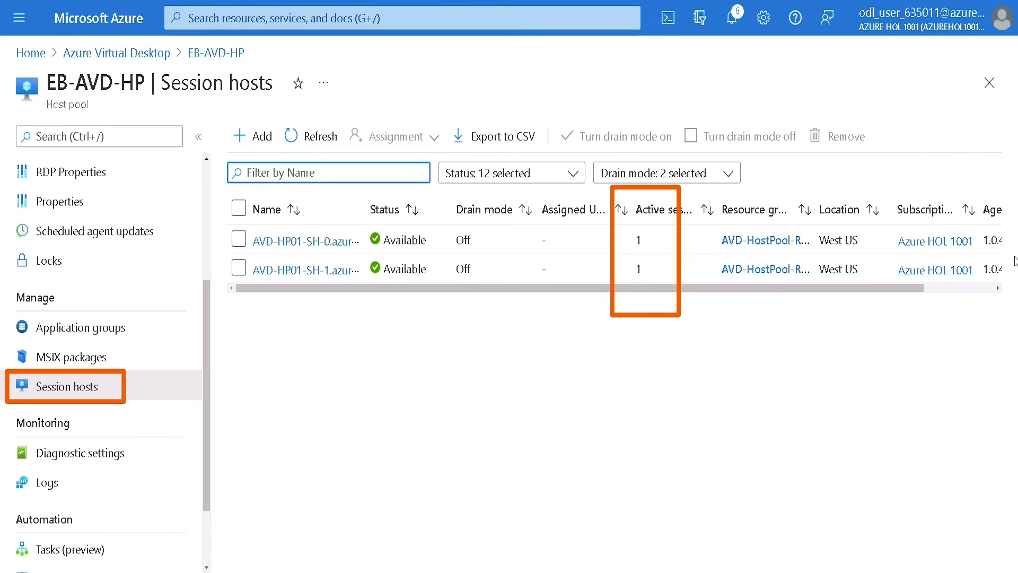
Log the second test user off session host AVD-HP01-SH-0.
{"action": "left_click", "coordinate": [301, 241]}
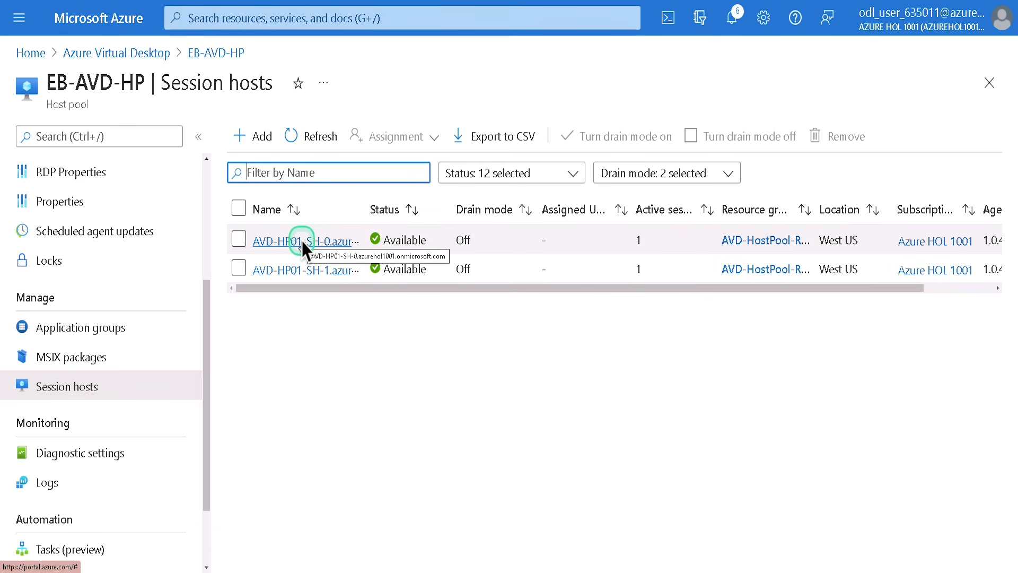
{"action": "left_click", "coordinate": [301, 244]}
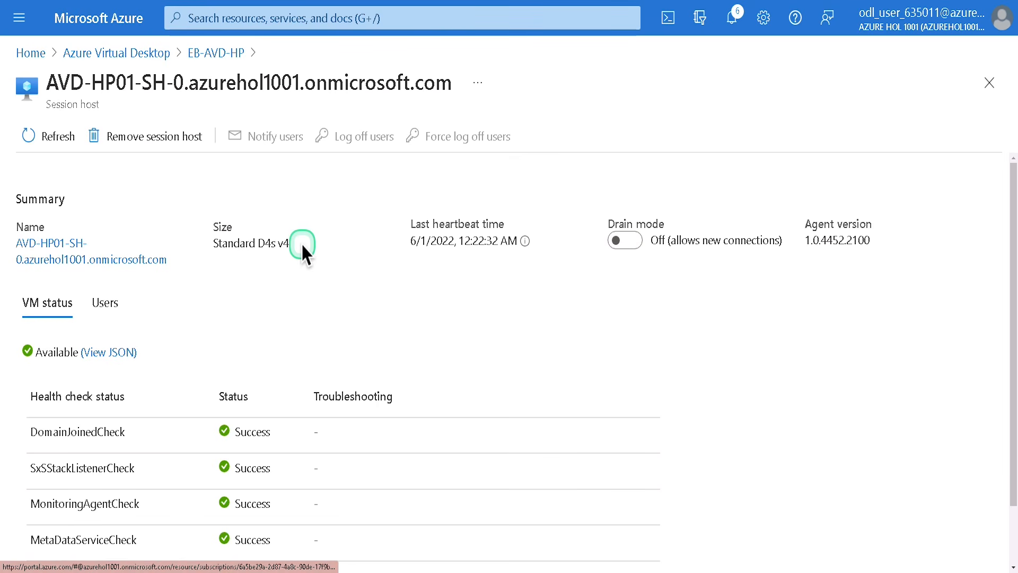
{"action": "left_click", "coordinate": [111, 303]}
{"action": "left_click", "coordinate": [37, 398]}
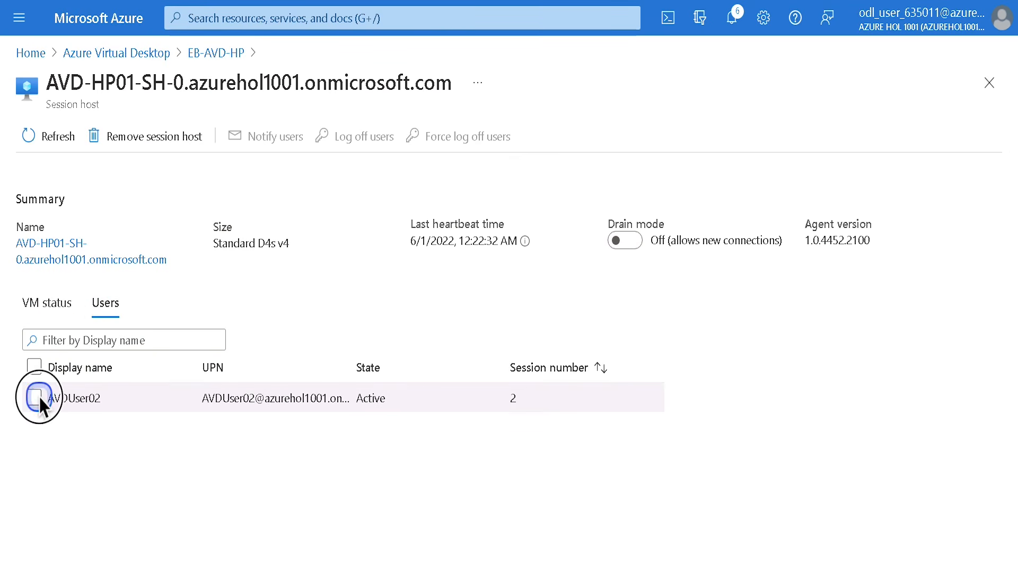
{"action": "left_click", "coordinate": [351, 142]}
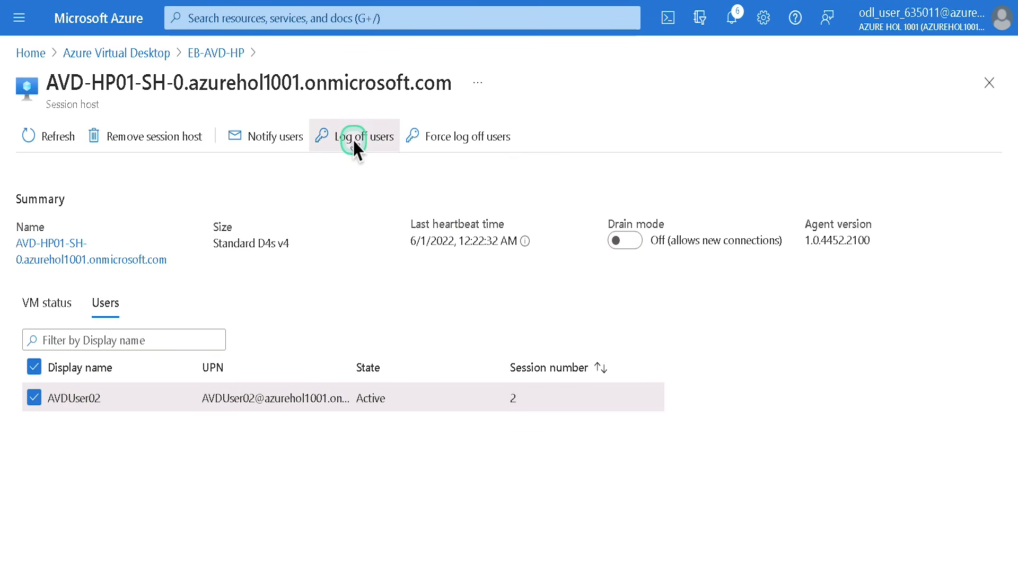
{"action": "left_click", "coordinate": [56, 241]}
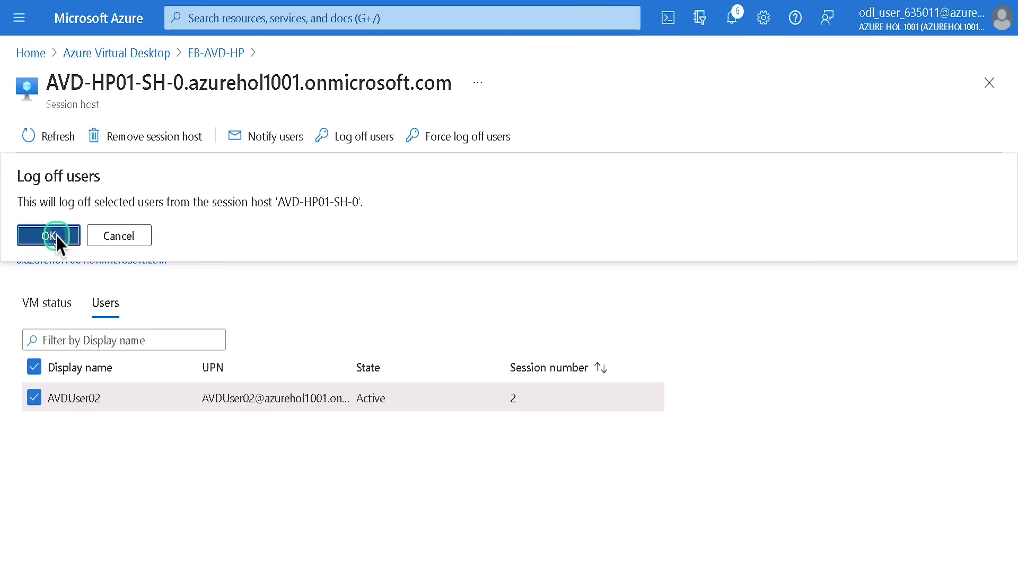
Log the active user off session host AVD-HP01-SH-1.
{"action": "left_click", "coordinate": [193, 56]}
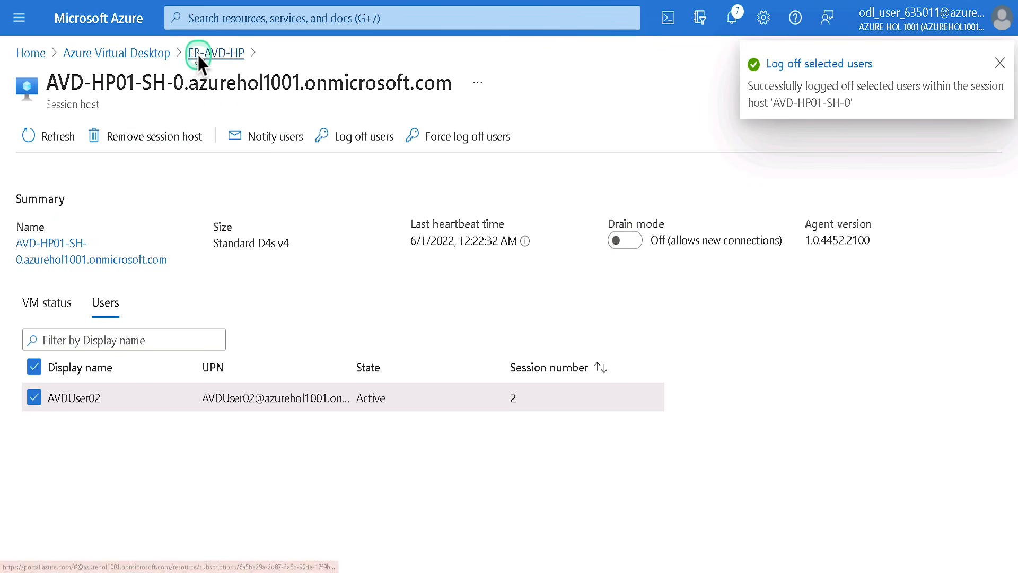
{"action": "left_click", "coordinate": [272, 268]}
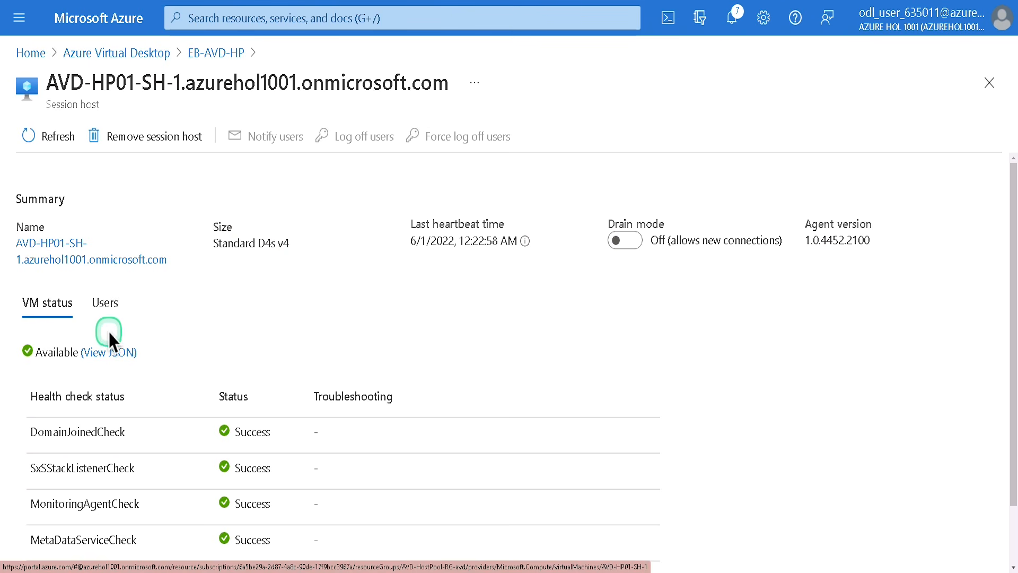
{"action": "left_click", "coordinate": [100, 303]}
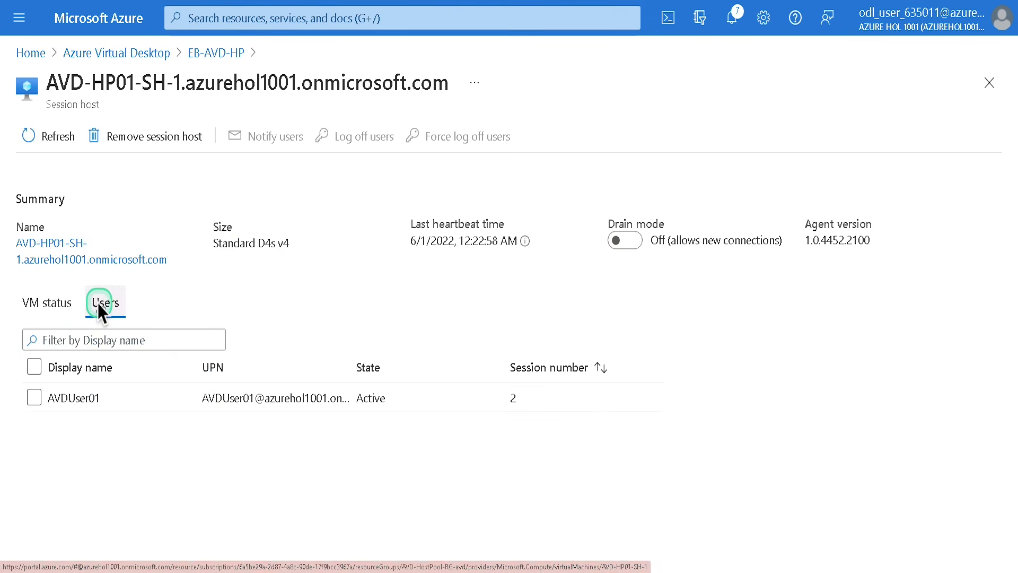
{"action": "left_click", "coordinate": [33, 397]}
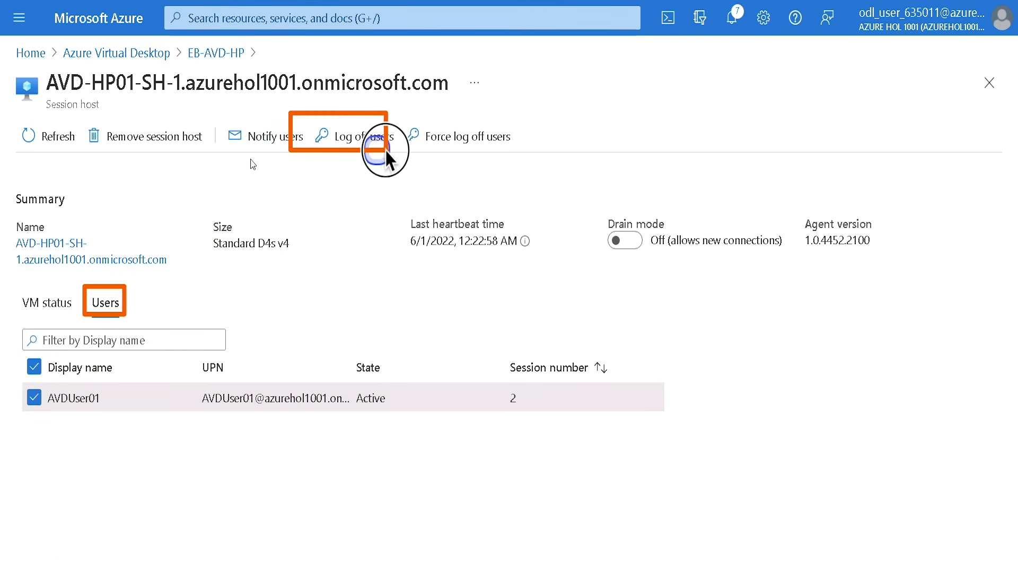
{"action": "left_click", "coordinate": [369, 142]}
{"action": "left_click", "coordinate": [58, 236]}
Refresh the Session hosts list to confirm both hosts show 0 active sessions.
{"action": "left_click", "coordinate": [207, 53]}
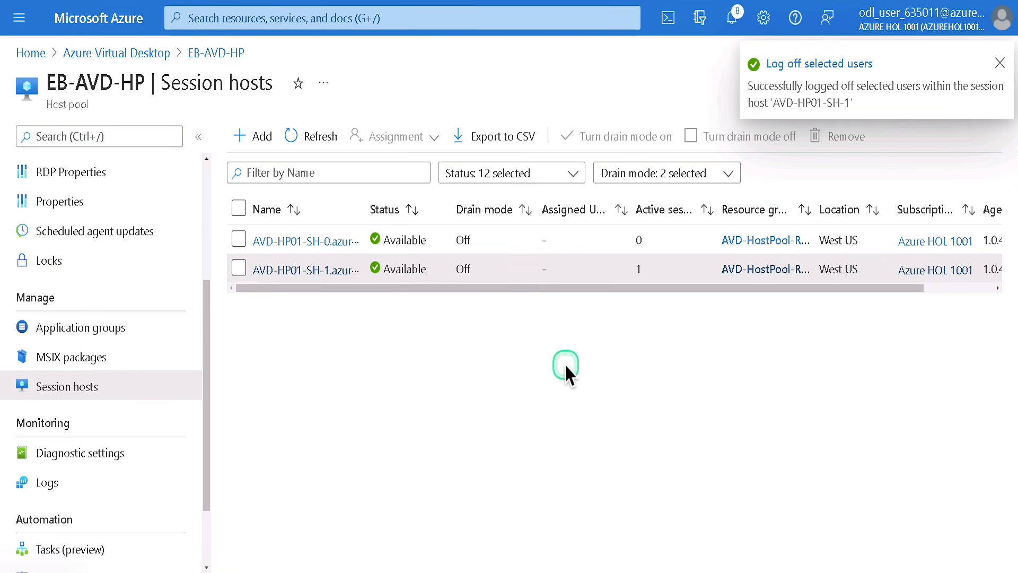
{"action": "left_click", "coordinate": [337, 133]}
{"action": "left_click", "coordinate": [534, 225]}
{"action": "left_click_drag", "start_coordinate": [596, 192], "coordinate": [714, 309]}
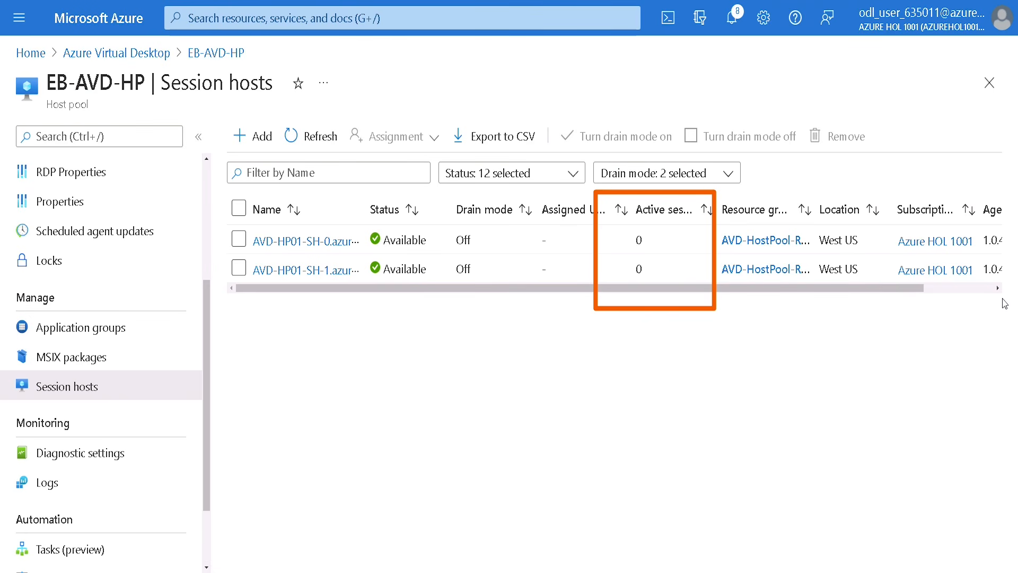
Change EB-AVD-HP's load balancing algorithm from Breadth-first to Depth-first in Properties and save.
{"action": "left_click", "coordinate": [132, 55]}
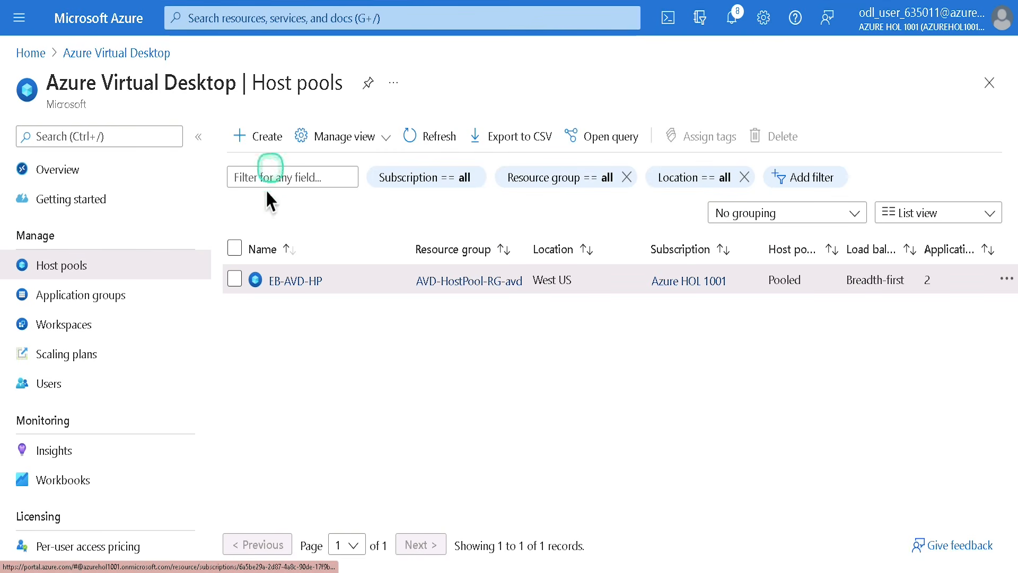
{"action": "left_click", "coordinate": [291, 285]}
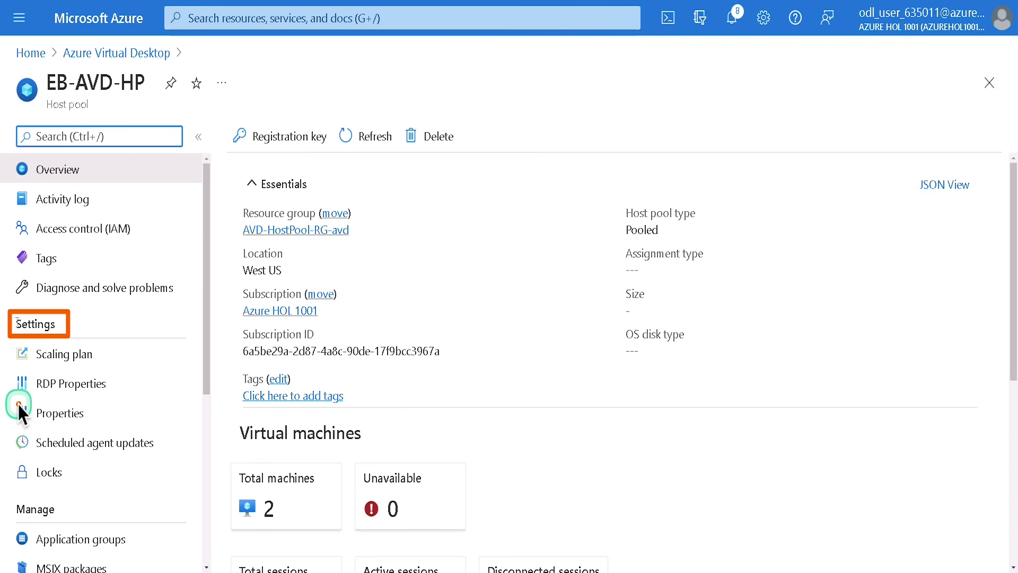
{"action": "left_click", "coordinate": [62, 417]}
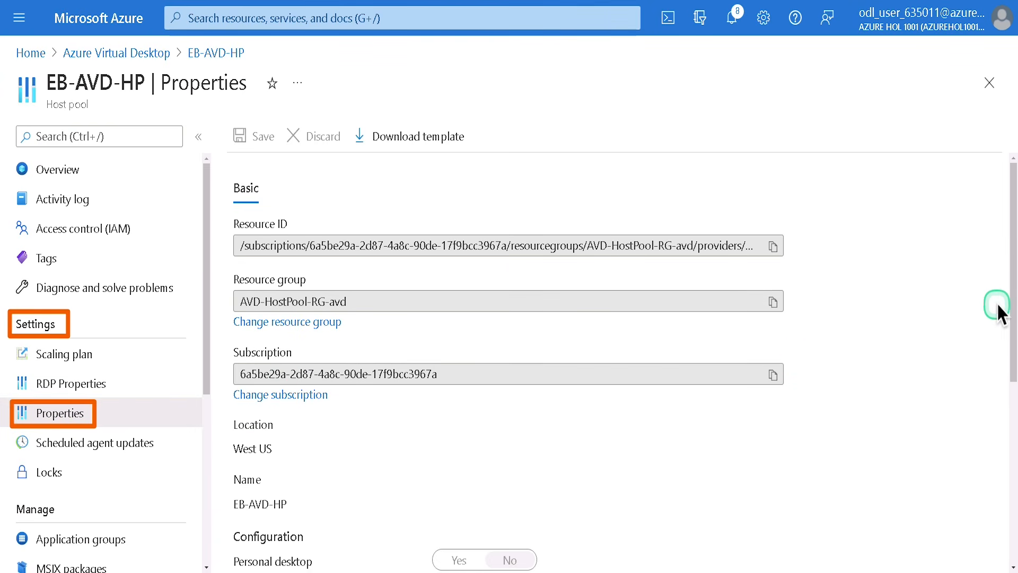
{"action": "left_click_drag", "start_coordinate": [1011, 302], "coordinate": [1016, 359]}
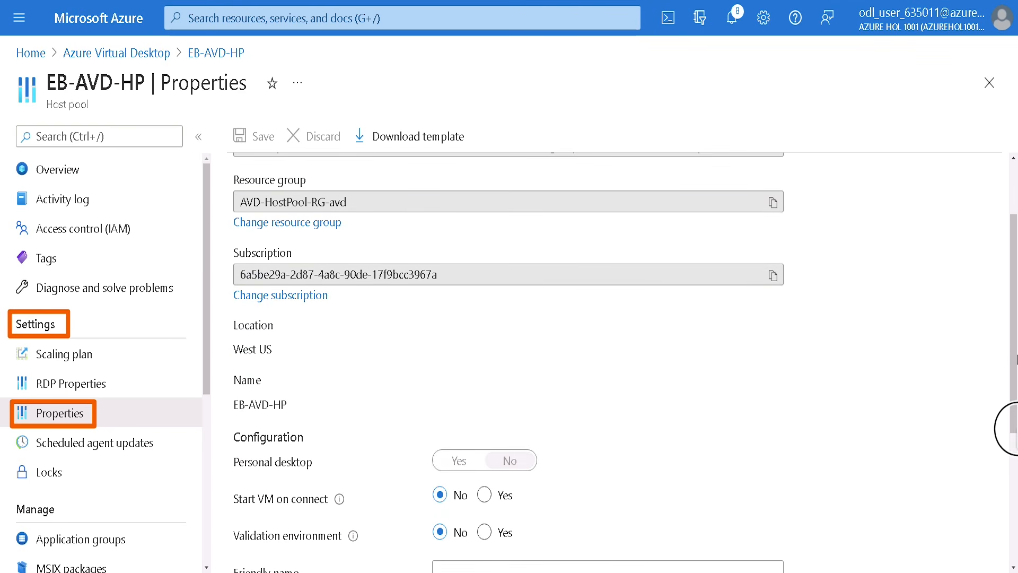
{"action": "left_click_drag", "start_coordinate": [1014, 448], "coordinate": [1014, 557]}
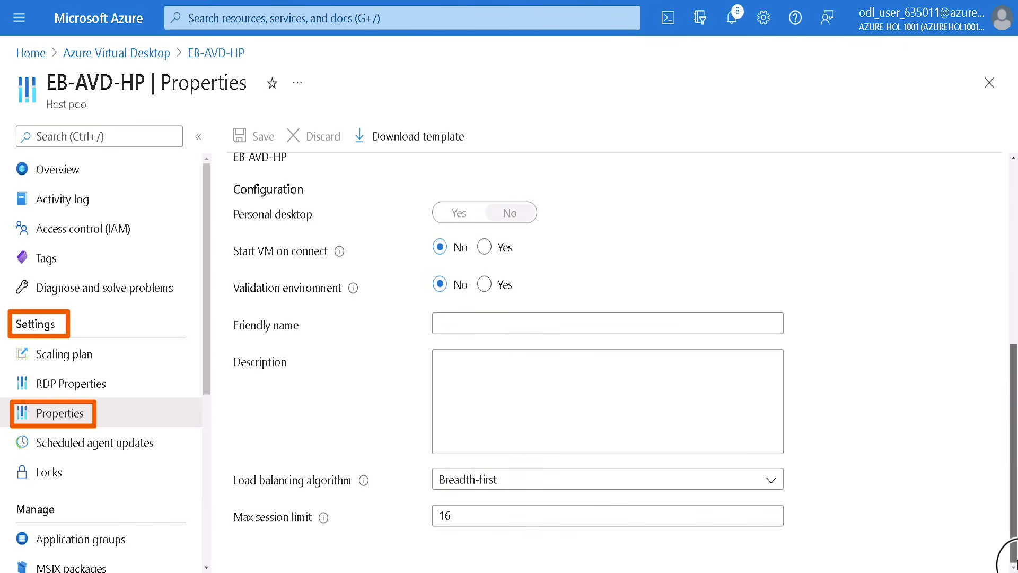
{"action": "left_click", "coordinate": [460, 479]}
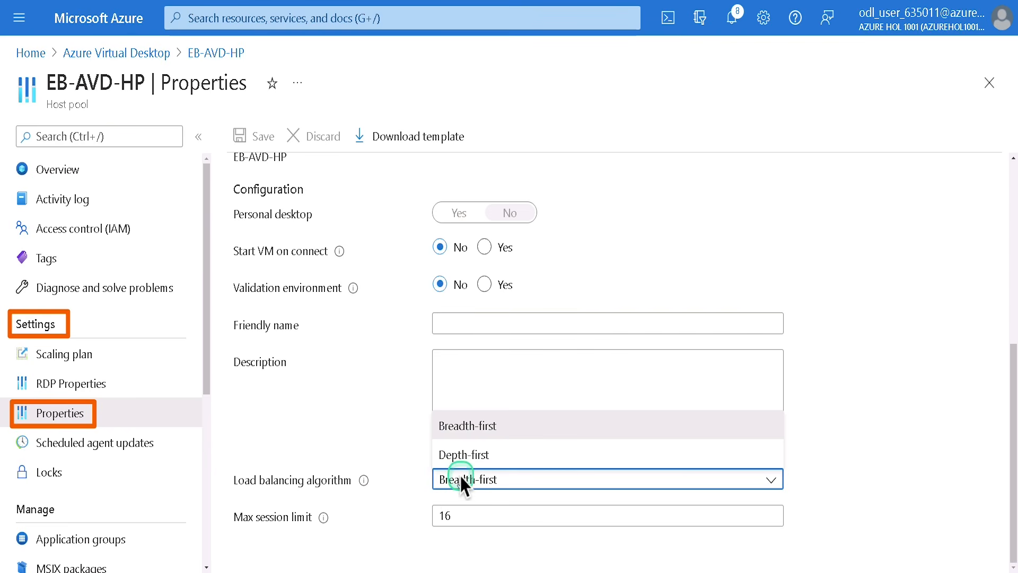
{"action": "left_click", "coordinate": [459, 457]}
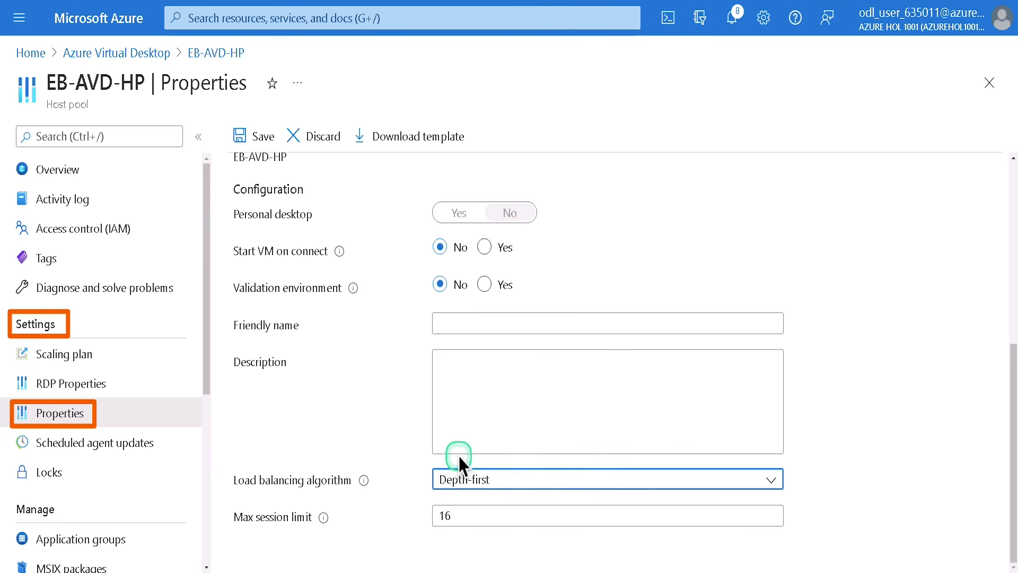
{"action": "left_click_drag", "start_coordinate": [402, 454], "coordinate": [511, 499]}
{"action": "left_click_drag", "start_coordinate": [222, 115], "coordinate": [277, 169]}
{"action": "left_click", "coordinate": [260, 137]}
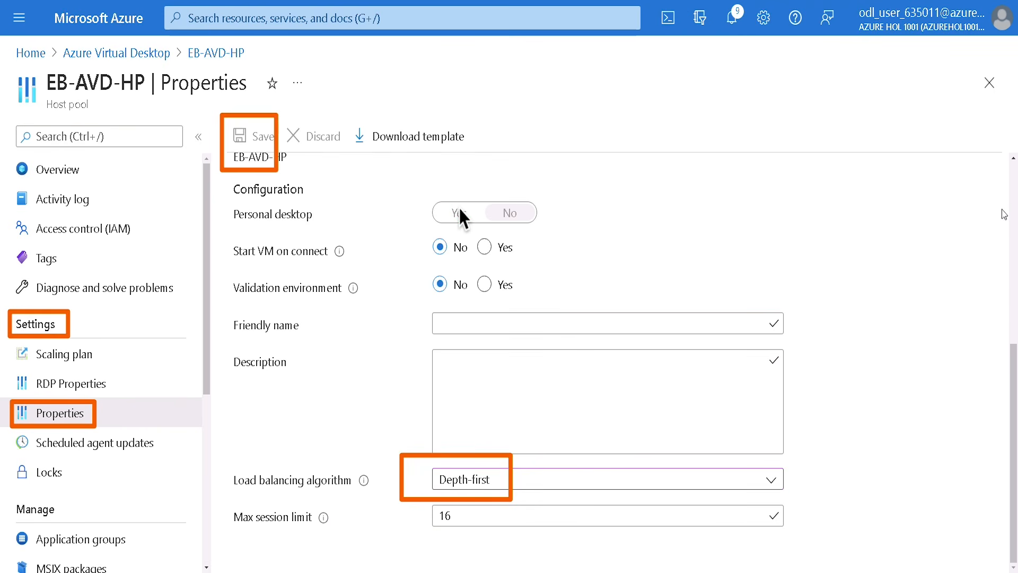
{"action": "left_click", "coordinate": [639, 289]}
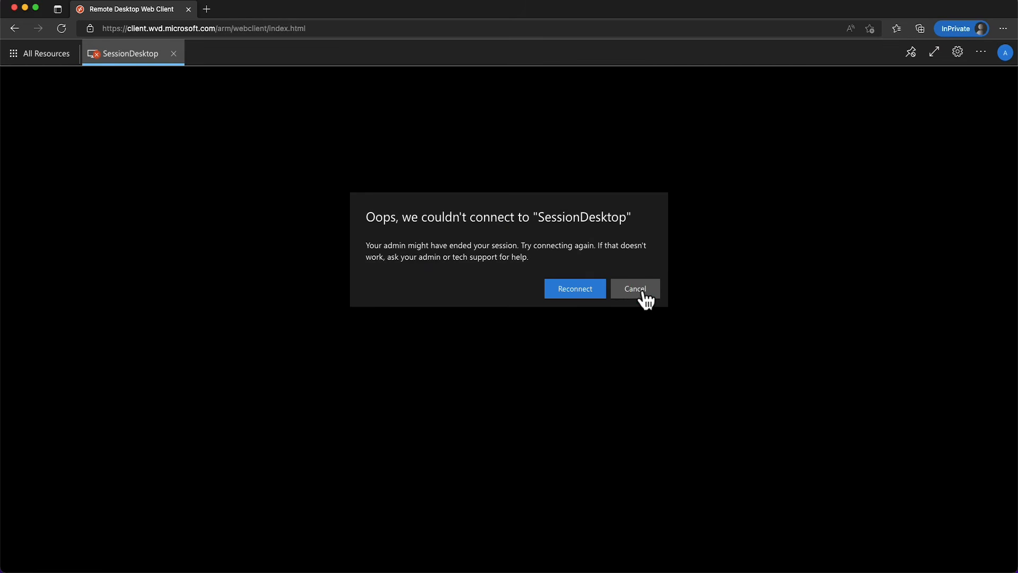
Dismiss the connection error and reconnect to SessionDesktop, allowing local resources and submitting the prefilled credentials.
{"action": "left_click", "coordinate": [642, 290]}
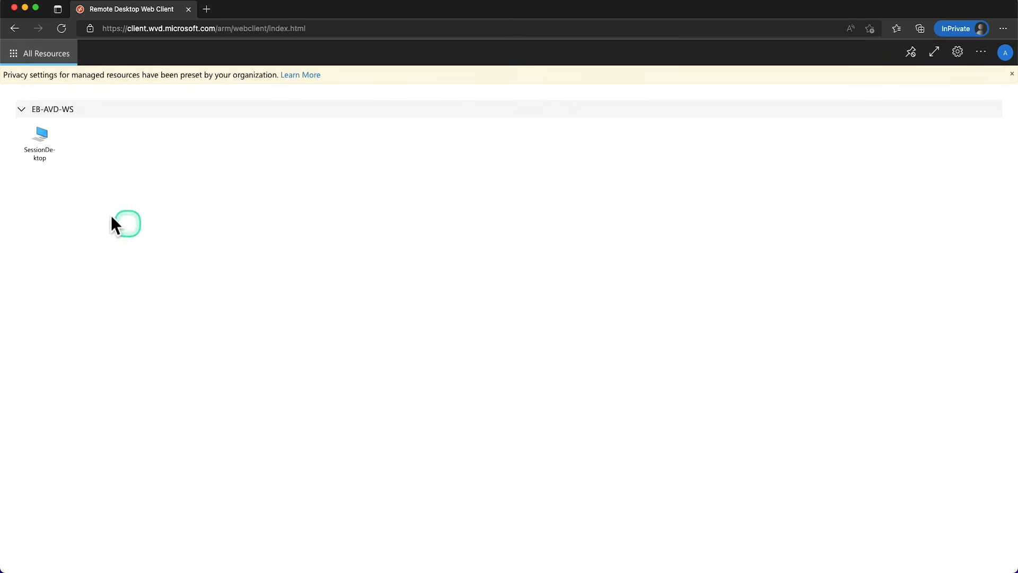
{"action": "left_click", "coordinate": [45, 151]}
{"action": "left_click", "coordinate": [578, 375]}
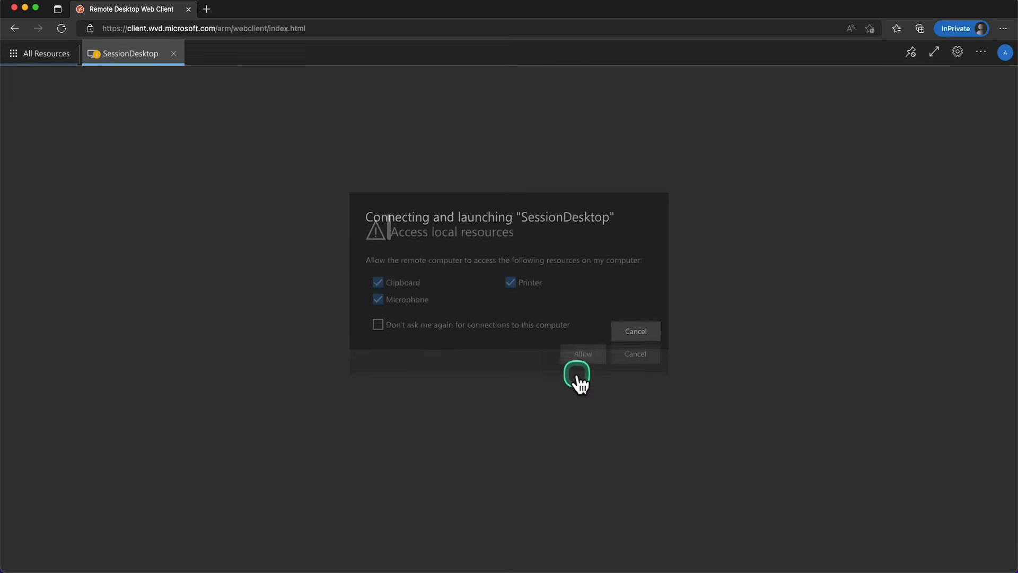
{"action": "left_click", "coordinate": [572, 365]}
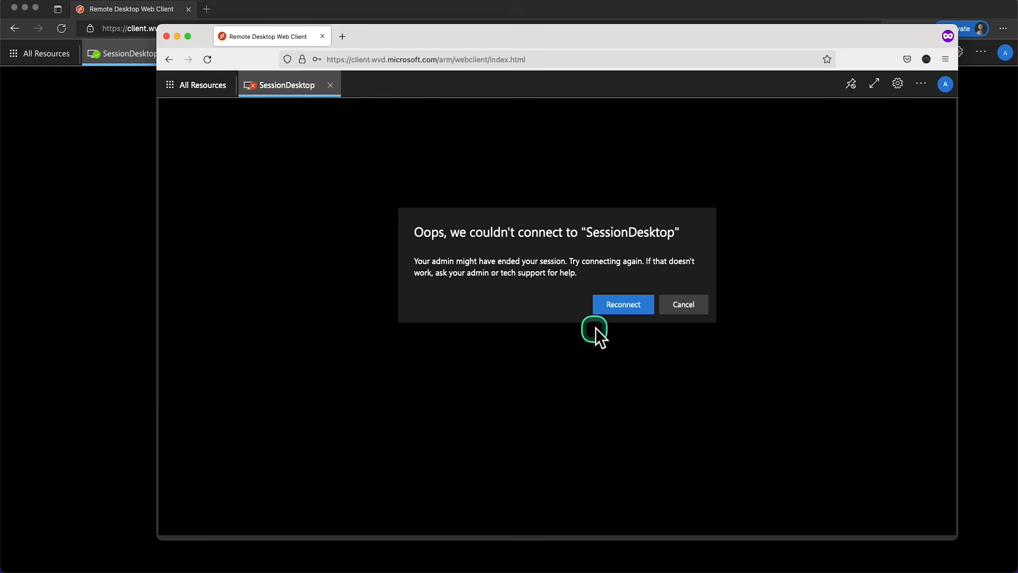
{"action": "left_click", "coordinate": [629, 306]}
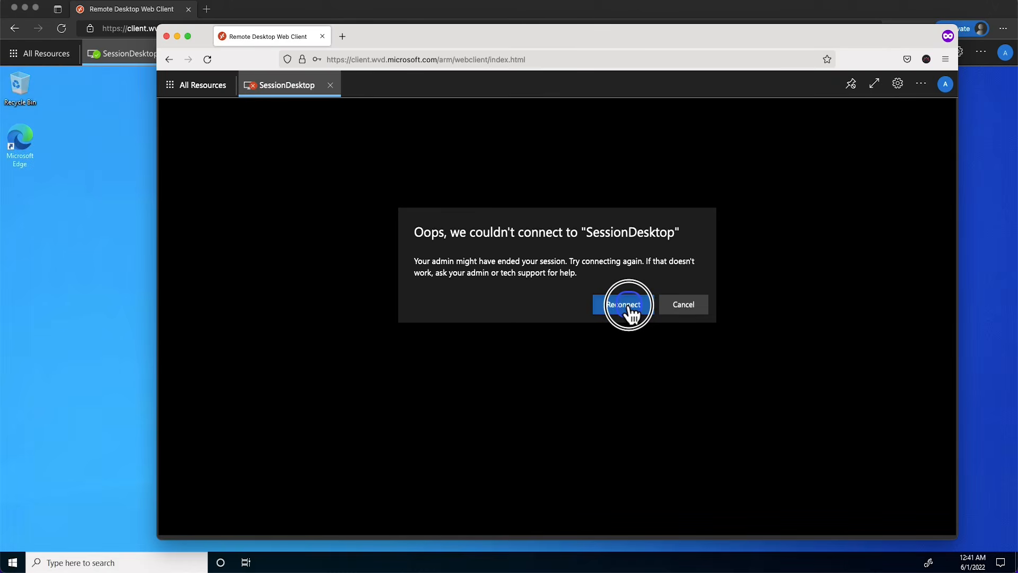
{"action": "left_click", "coordinate": [629, 374]}
{"action": "left_click", "coordinate": [628, 377]}
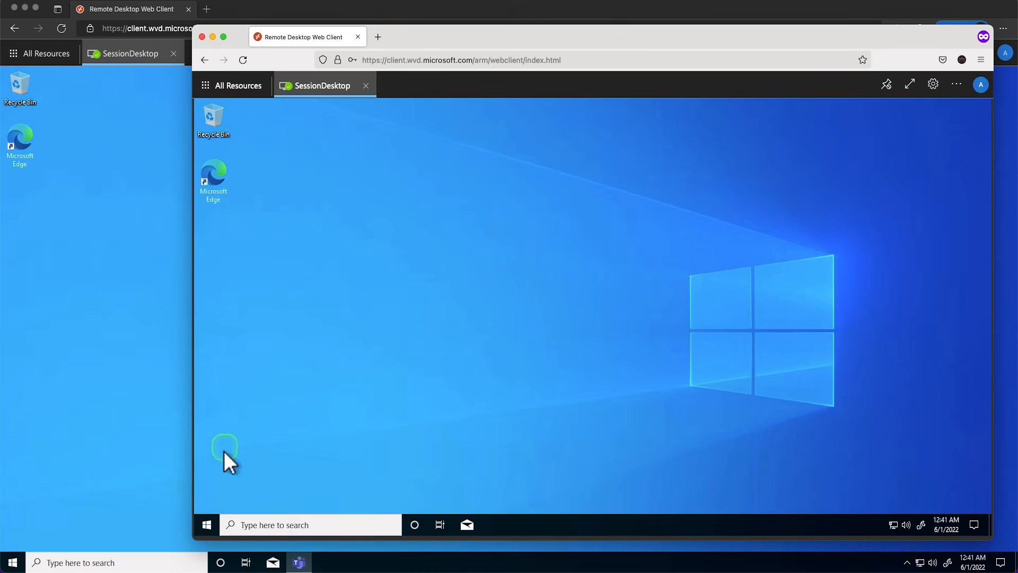
Check the signed-in user through the remote Start menu's account flyout.
{"action": "left_click", "coordinate": [205, 524]}
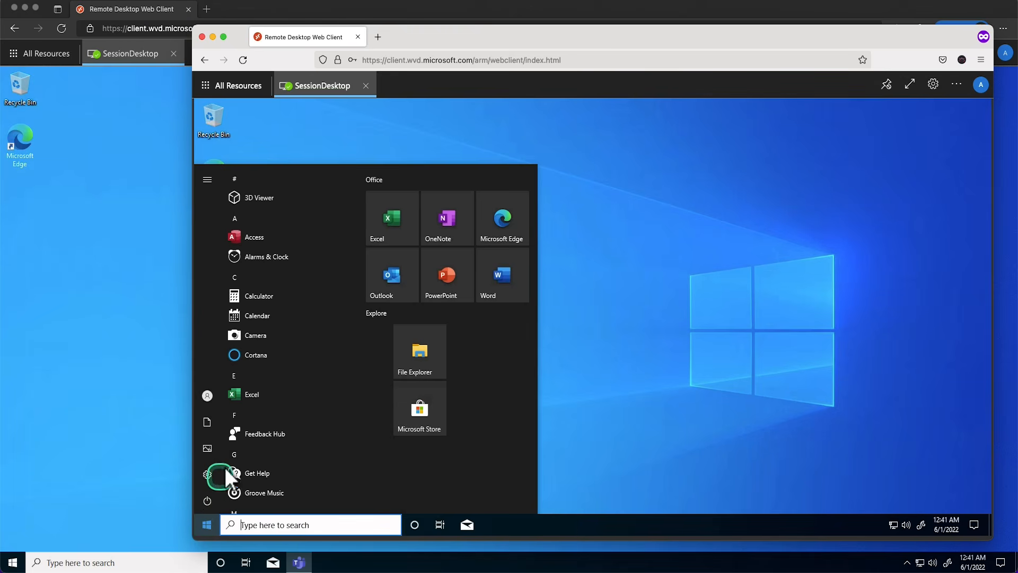
{"action": "left_click", "coordinate": [206, 397]}
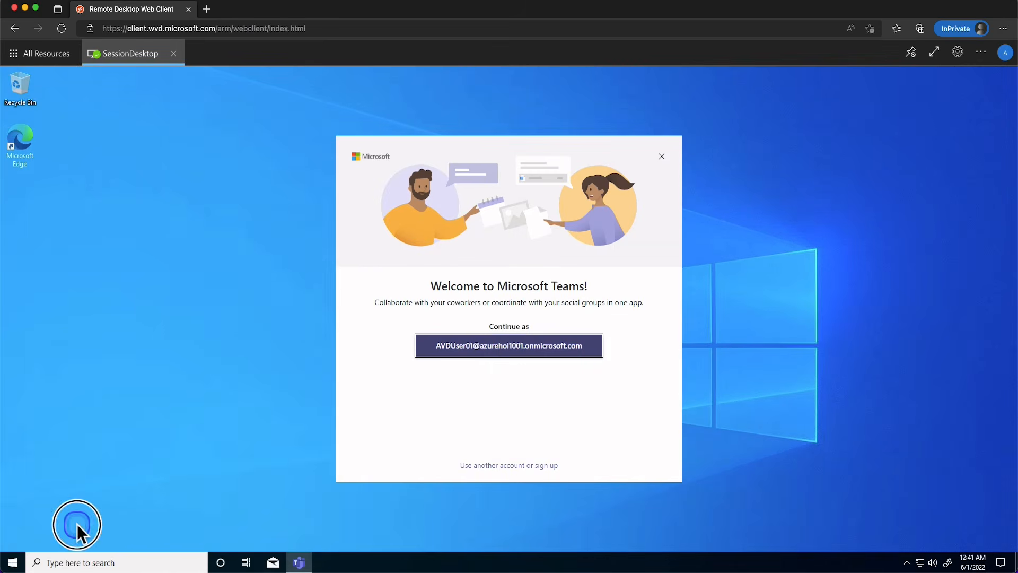
{"action": "left_click", "coordinate": [19, 555]}
{"action": "left_click", "coordinate": [16, 435]}
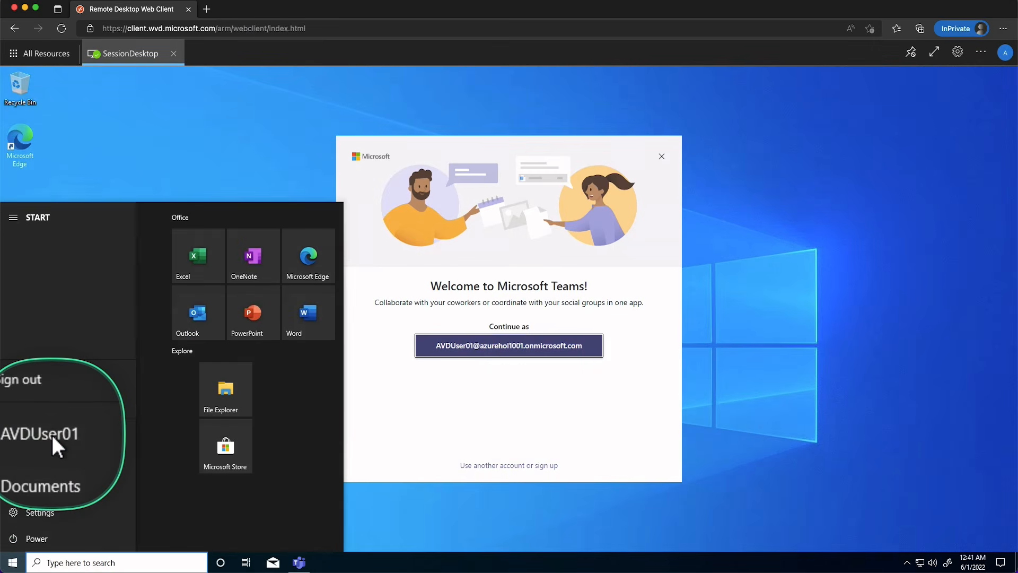
{"action": "left_click", "coordinate": [179, 167]}
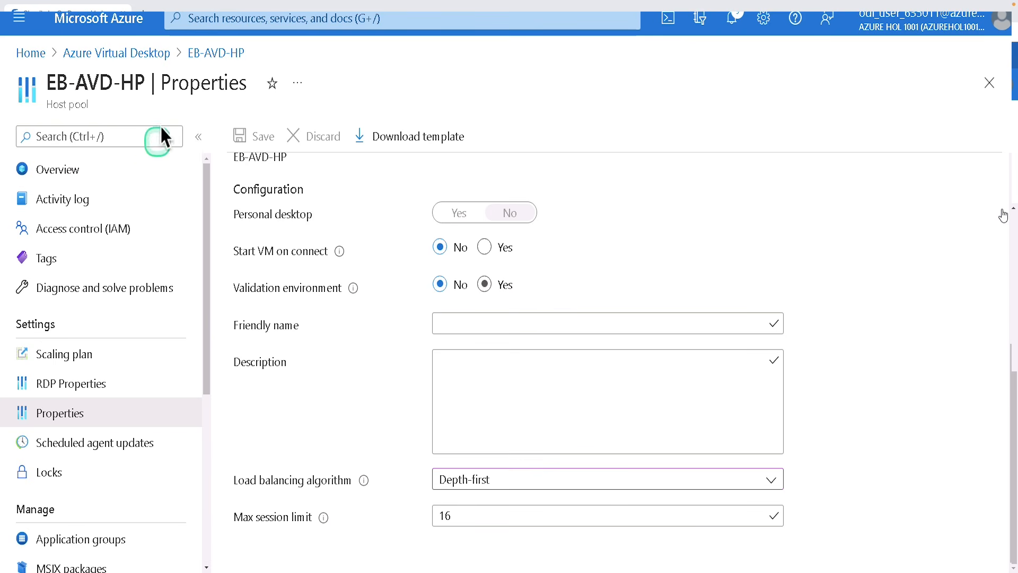
On EB-AVD-HP's session host AVD-HP01-SH-1, select all users on the Users tab and log them off.
{"action": "left_click", "coordinate": [116, 53]}
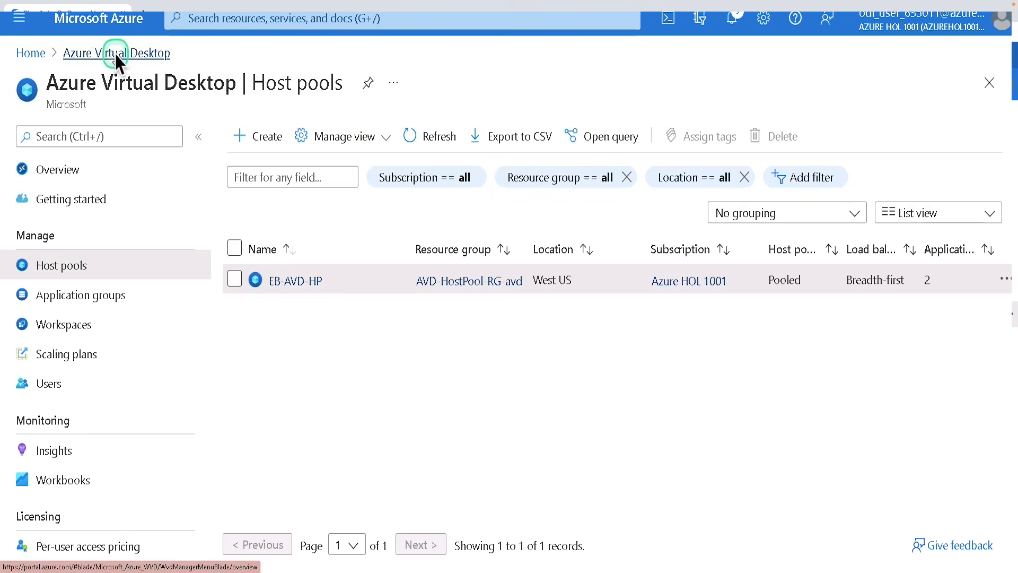
{"action": "left_click", "coordinate": [97, 267]}
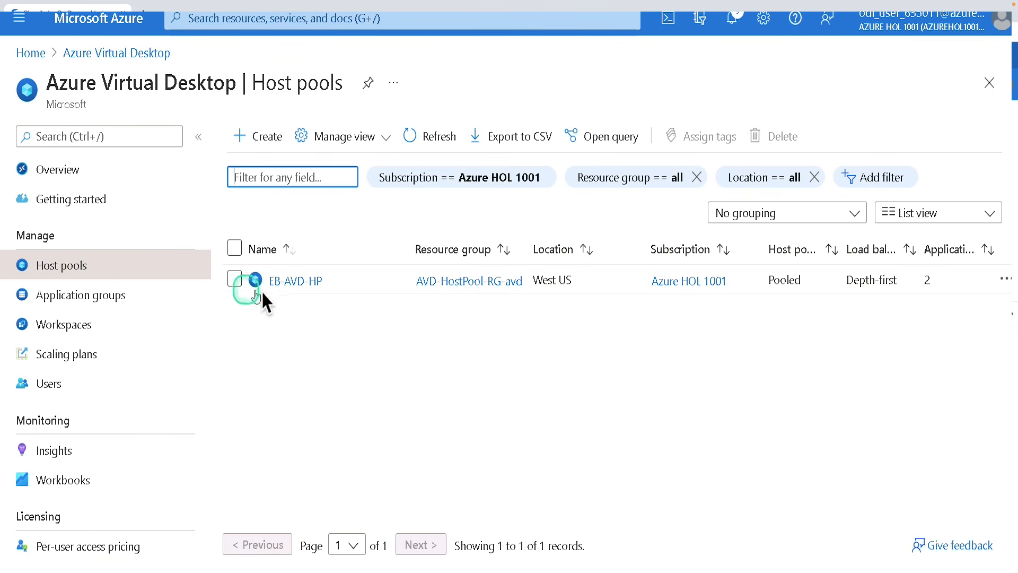
{"action": "left_click", "coordinate": [303, 283]}
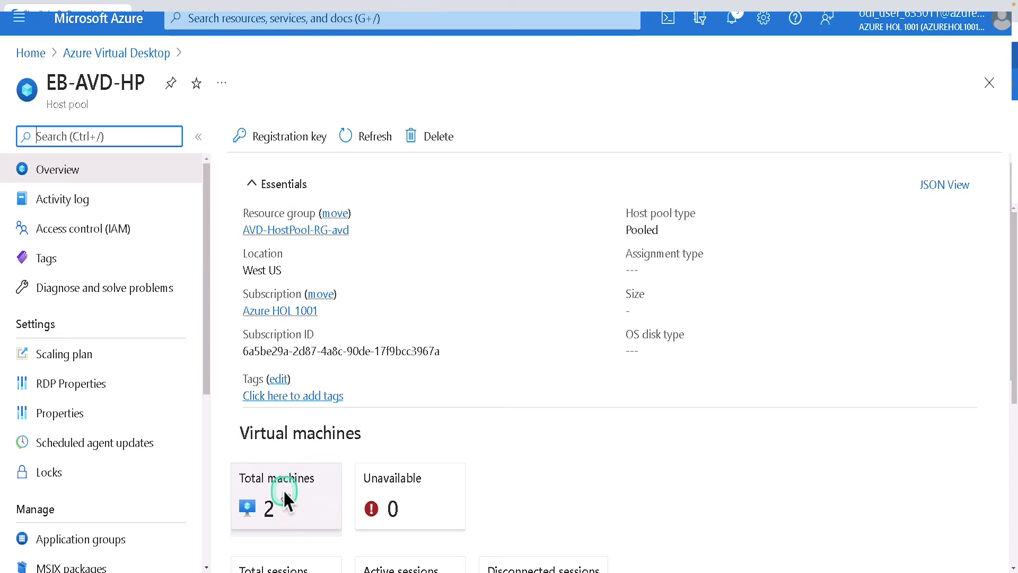
{"action": "left_click", "coordinate": [282, 489]}
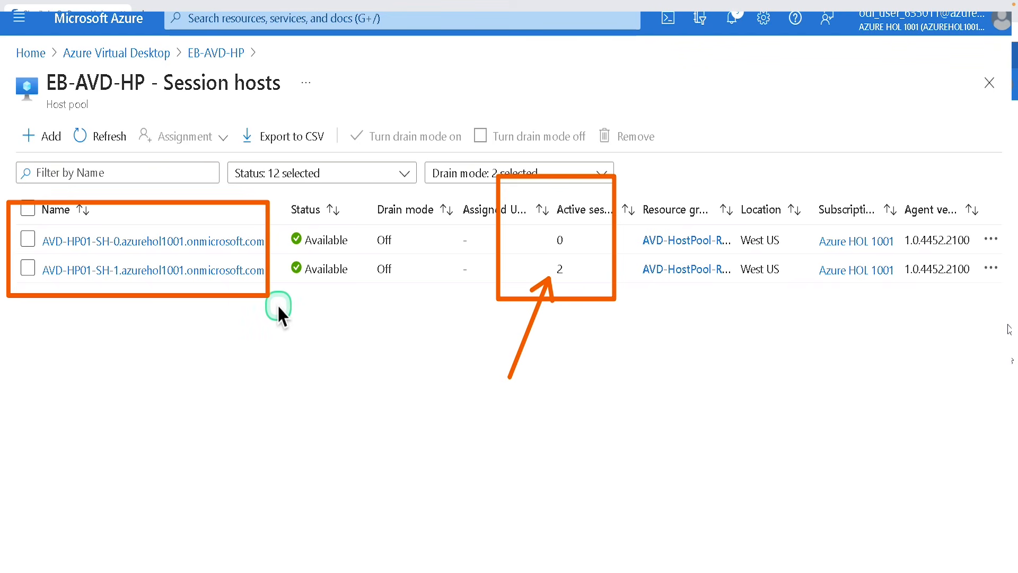
{"action": "left_click", "coordinate": [233, 270]}
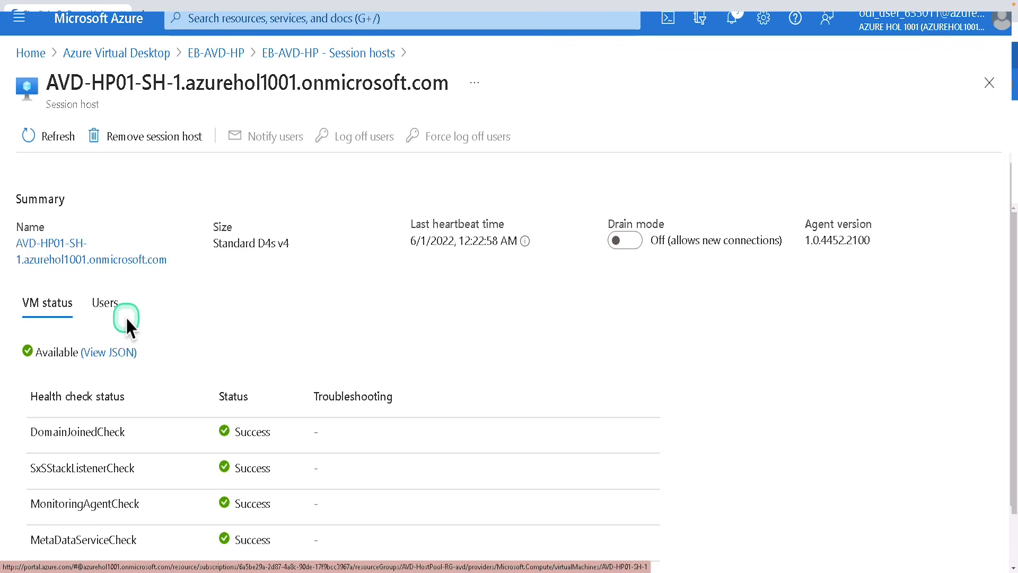
{"action": "left_click", "coordinate": [108, 303]}
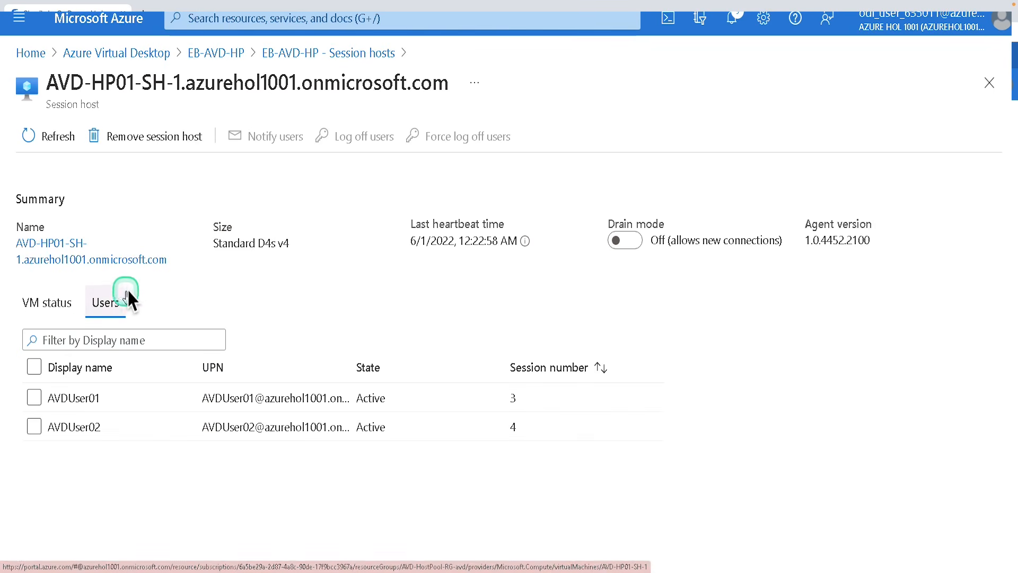
{"action": "left_click", "coordinate": [34, 367]}
{"action": "left_click", "coordinate": [352, 139]}
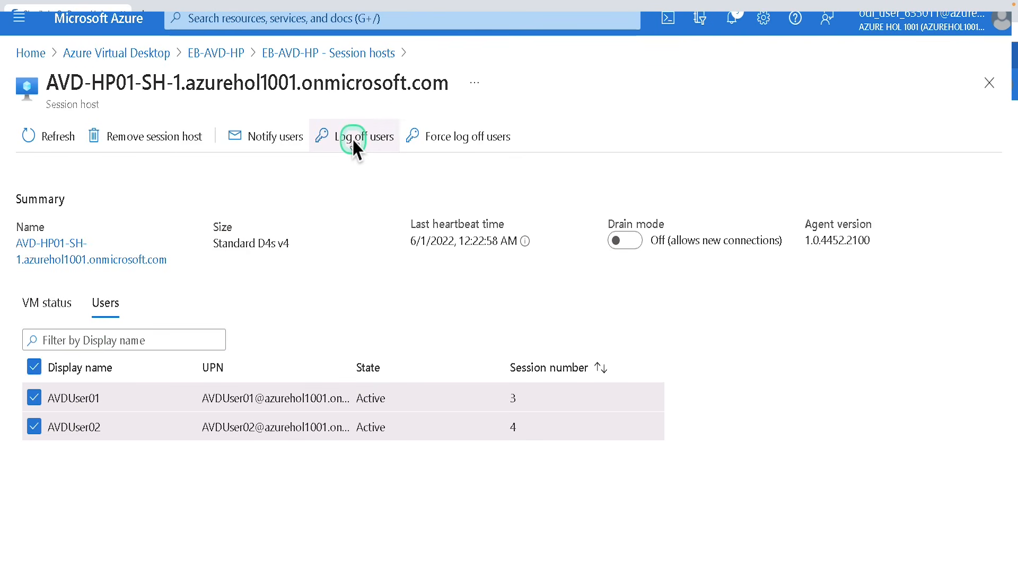
{"action": "left_click", "coordinate": [55, 242]}
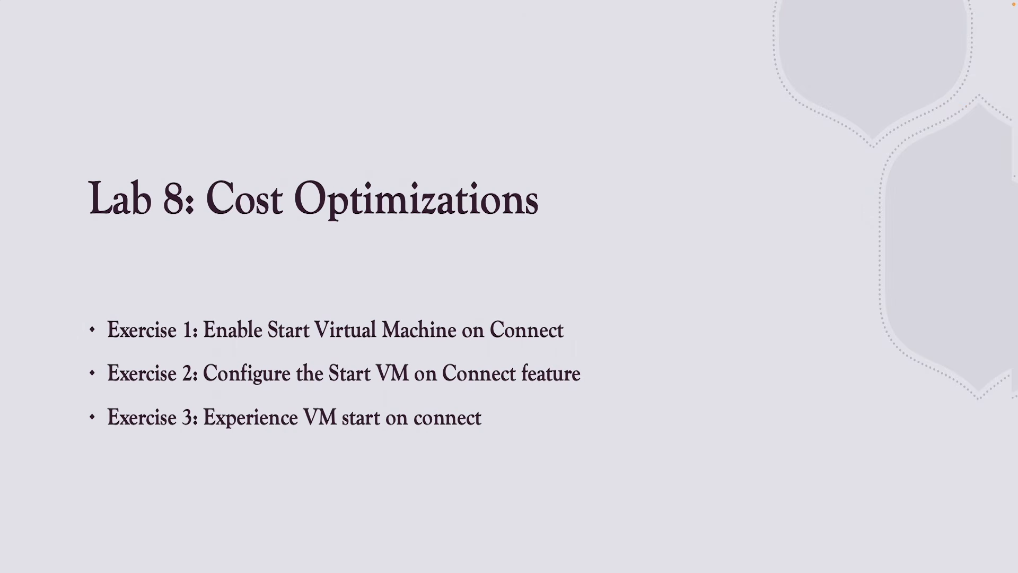
Highlight the exercise list on the Lab 8: Cost Optimizations slide.
{"action": "mouse_move", "coordinate": [84, 297]}
{"action": "left_mouse_down"}
{"action": "mouse_move", "coordinate": [119, 334]}
{"action": "mouse_move", "coordinate": [413, 359]}
{"action": "mouse_move", "coordinate": [590, 350]}
{"action": "left_mouse_up"}
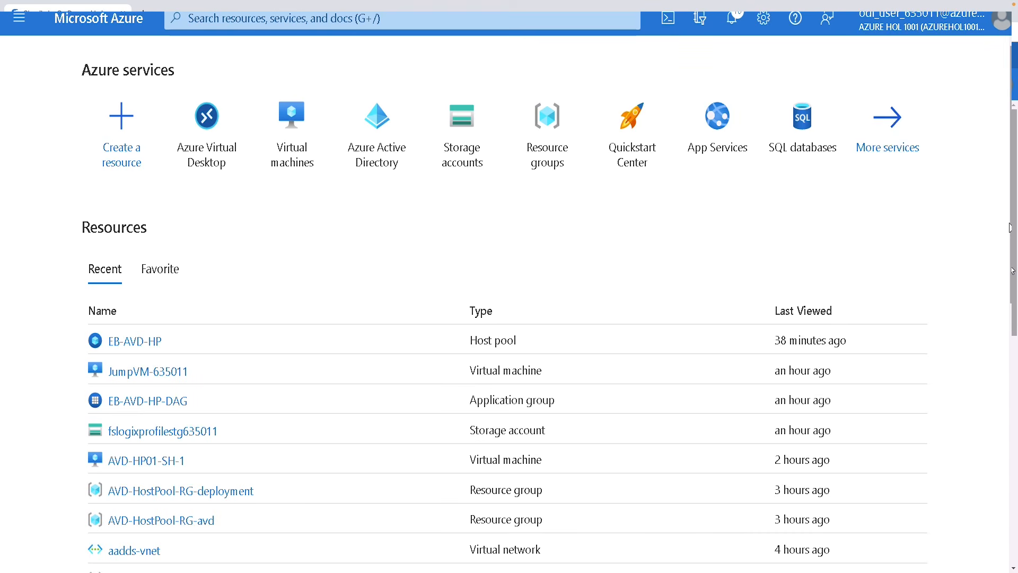
Open Access control (IAM) for the Azure HOL 1001 subscription.
{"action": "left_click", "coordinate": [280, 21]}
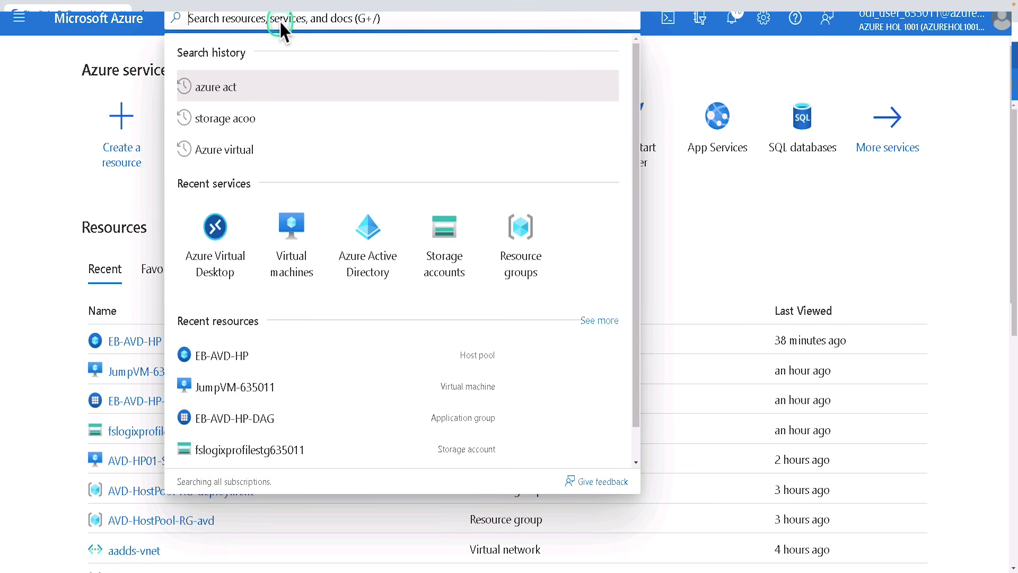
{"action": "type", "text": "azure v"}
{"action": "left_click", "coordinate": [246, 170]}
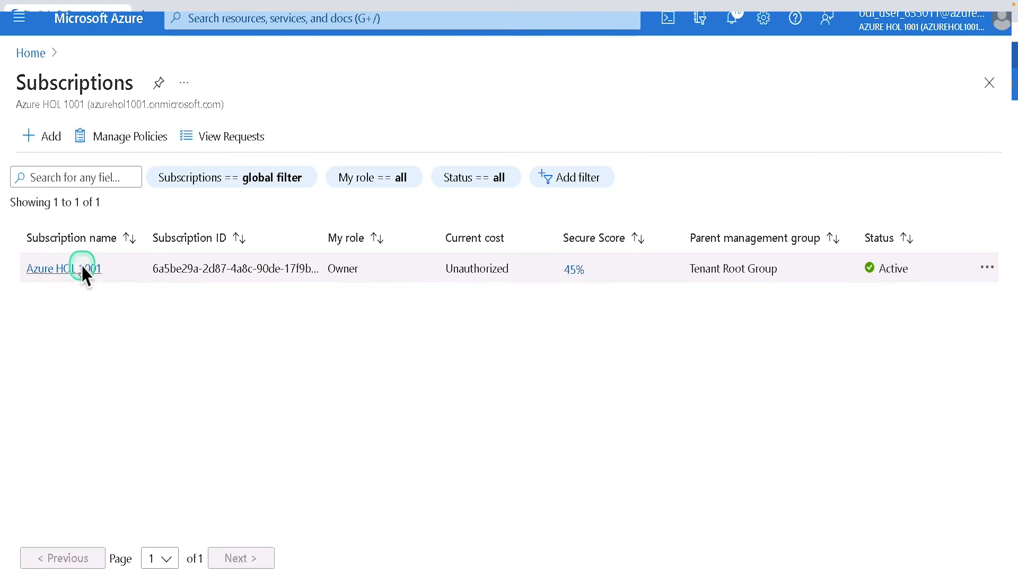
{"action": "left_click", "coordinate": [79, 268]}
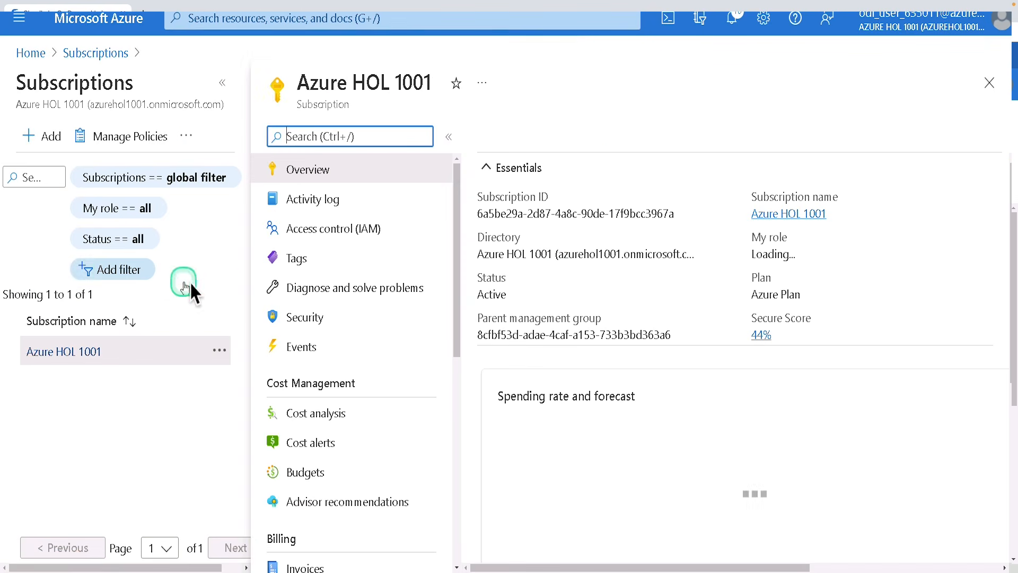
{"action": "left_click", "coordinate": [268, 225]}
{"action": "left_click", "coordinate": [377, 233]}
Start a new custom role from scratch named 'Start VM on connect'.
{"action": "left_click", "coordinate": [492, 132]}
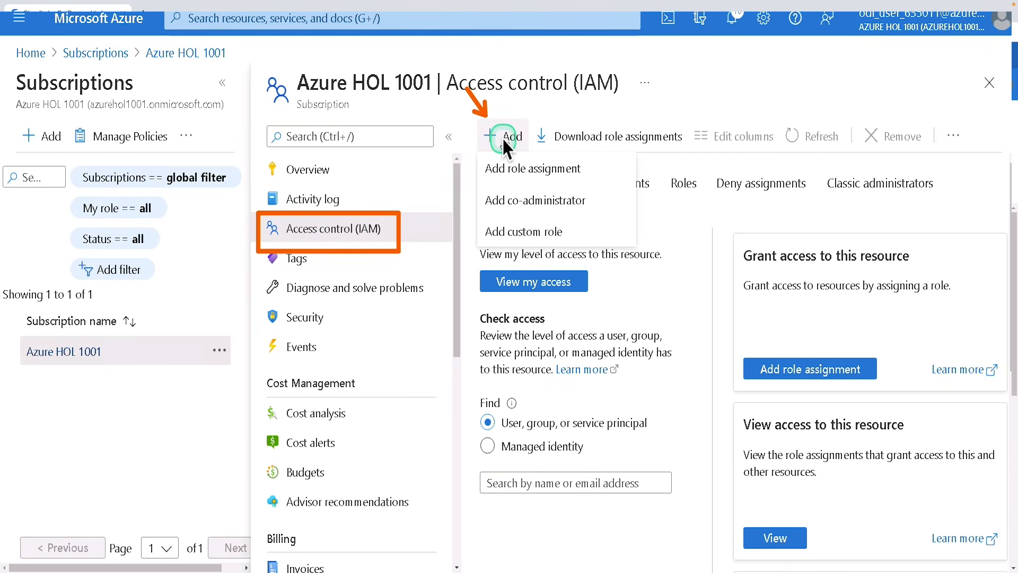
{"action": "left_click", "coordinate": [514, 231]}
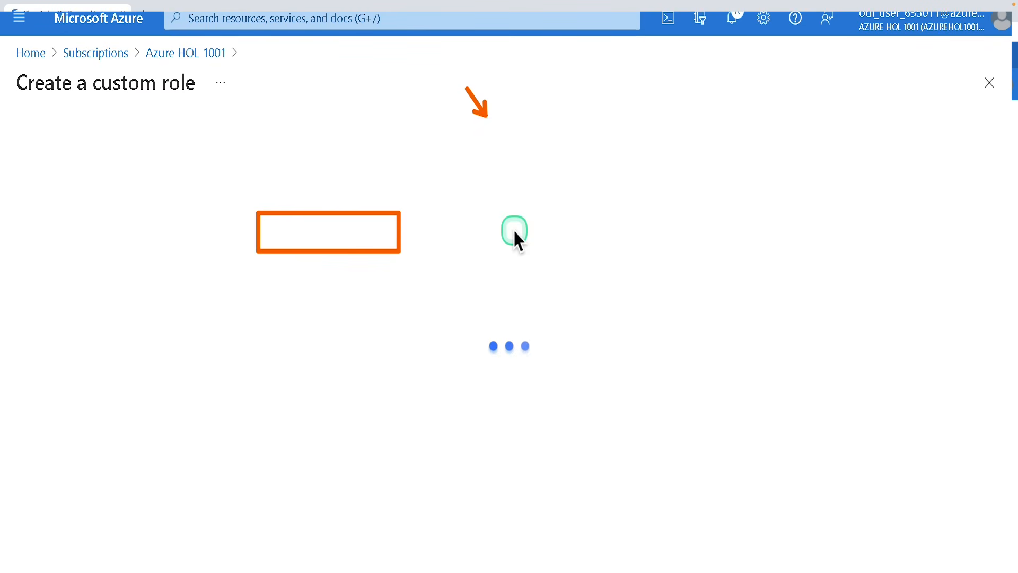
{"action": "left_click", "coordinate": [206, 292]}
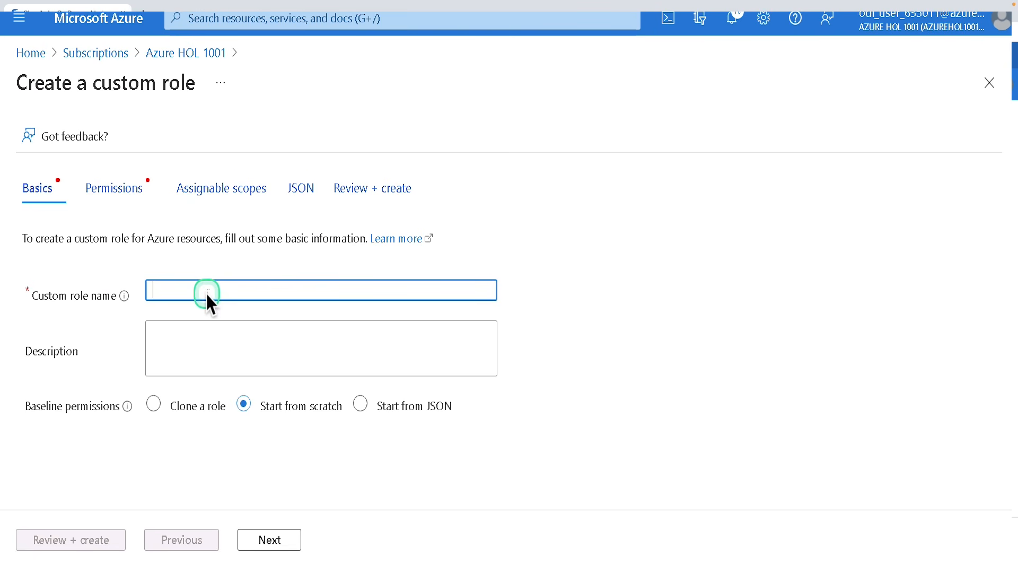
{"action": "type", "text": "Start VM on connect"}
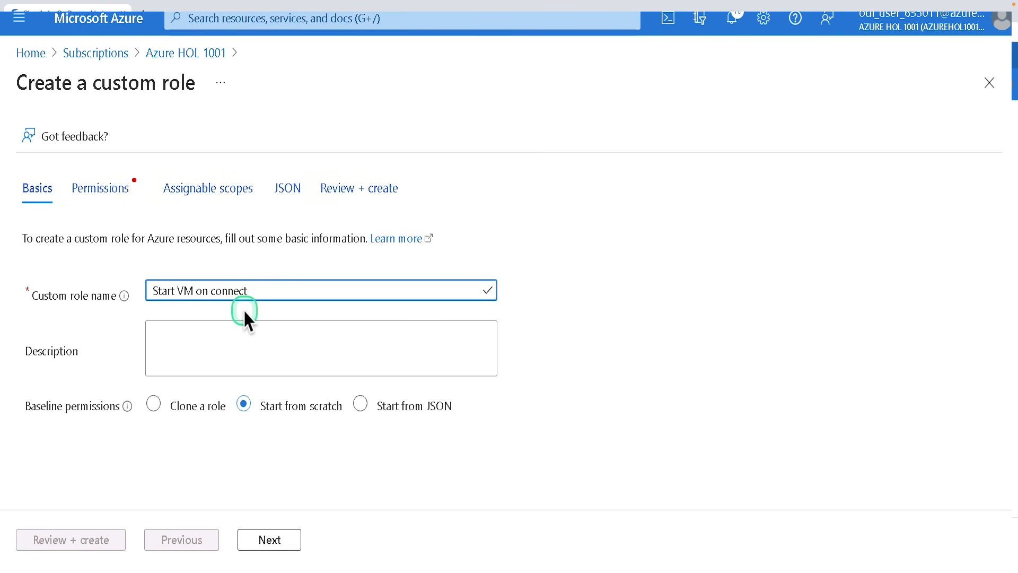
{"action": "left_click", "coordinate": [275, 410]}
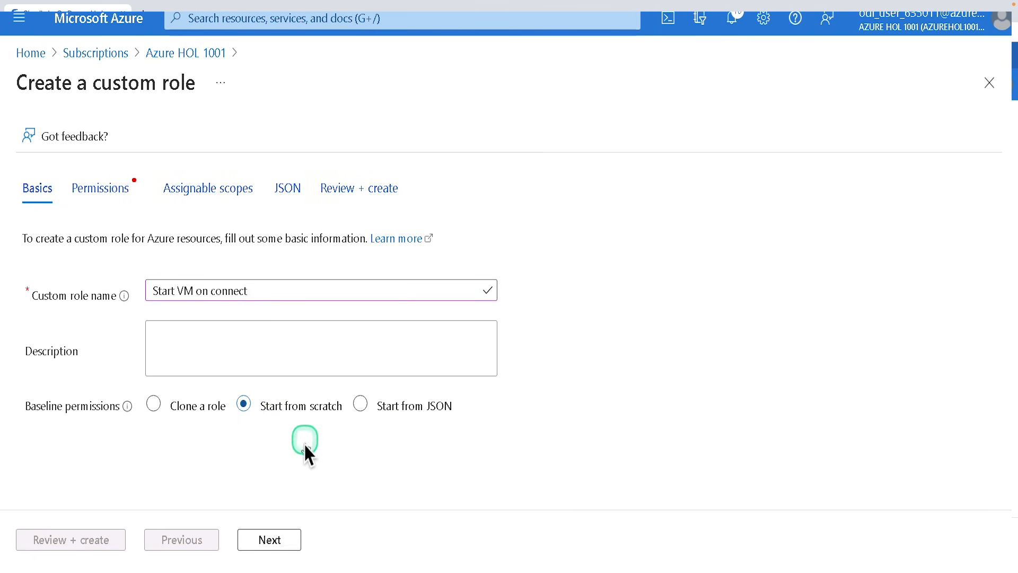
{"action": "left_click", "coordinate": [279, 543]}
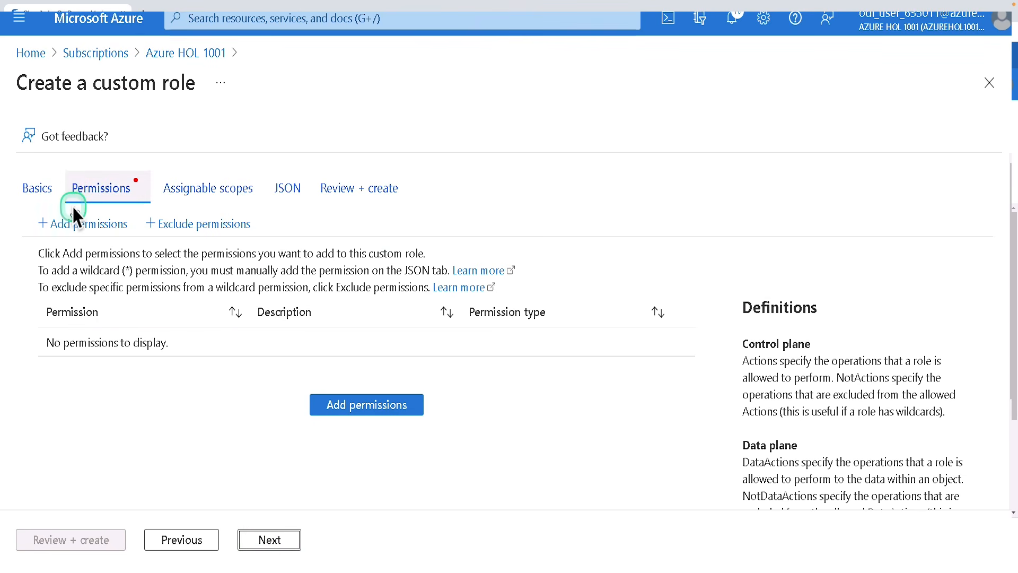
Add the Microsoft.Compute virtualMachines read and start permissions to the role.
{"action": "left_click", "coordinate": [73, 223]}
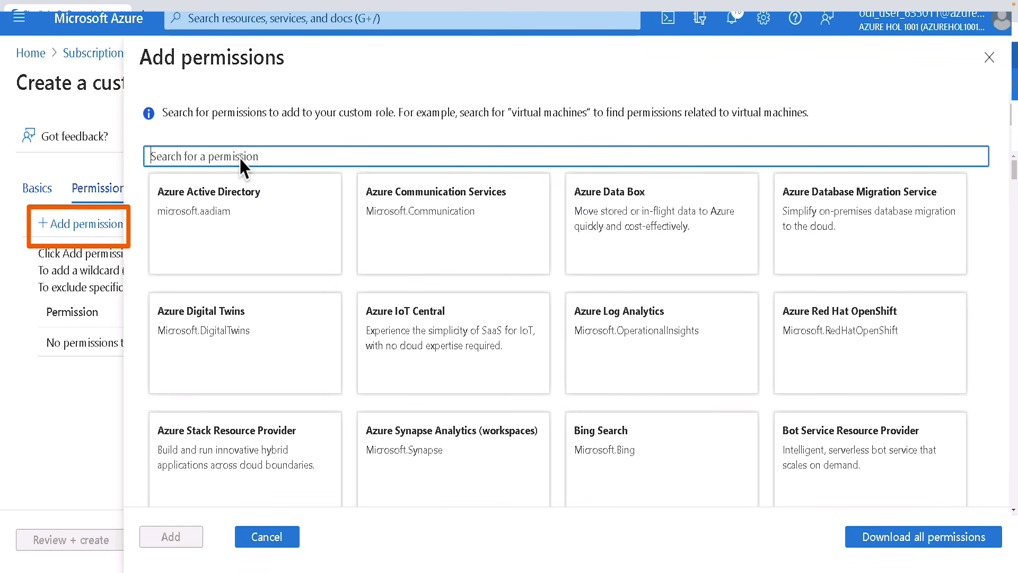
{"action": "scroll", "coordinate": [424, 244], "scroll_direction": "down", "scroll_amount": 6}
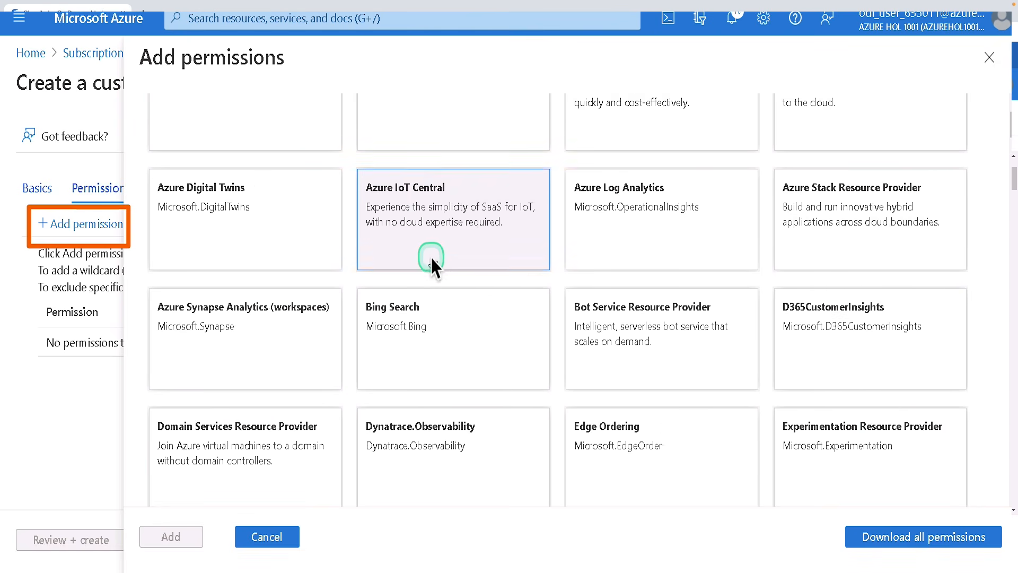
{"action": "scroll", "coordinate": [443, 262], "scroll_direction": "down", "scroll_amount": 2}
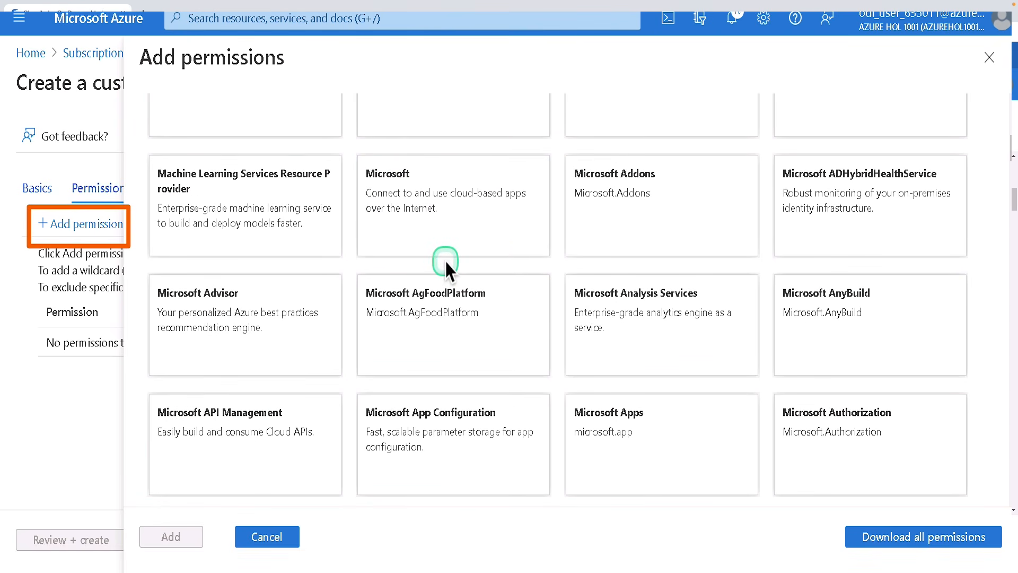
{"action": "scroll", "coordinate": [655, 287], "scroll_direction": "down", "scroll_amount": 10}
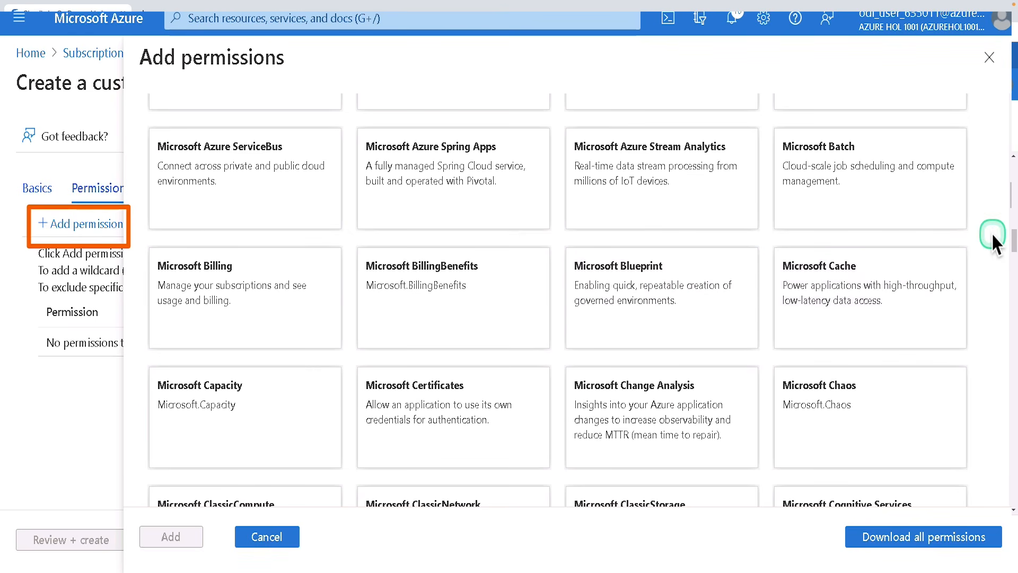
{"action": "scroll", "coordinate": [472, 403], "scroll_direction": "down", "scroll_amount": 4}
{"action": "left_click", "coordinate": [472, 403]}
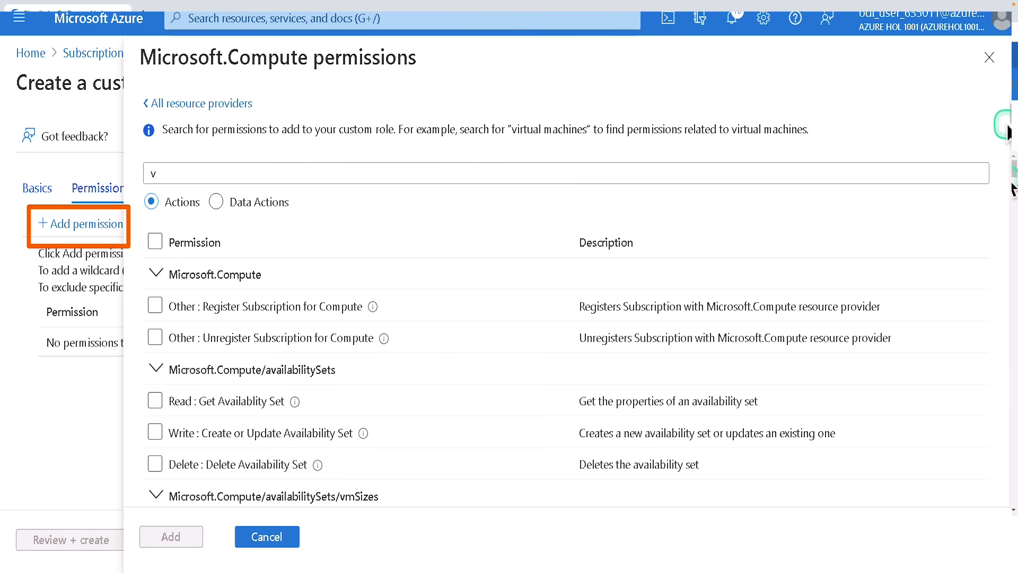
{"action": "left_click_drag", "start_coordinate": [1014, 180], "coordinate": [1014, 209]}
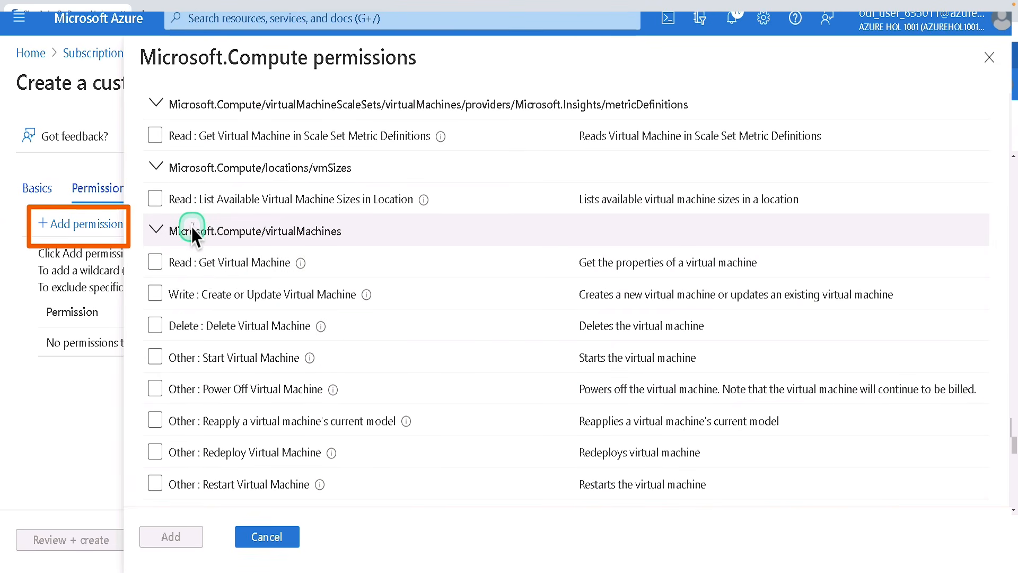
{"action": "scroll", "coordinate": [192, 227], "scroll_direction": "down", "scroll_amount": 2}
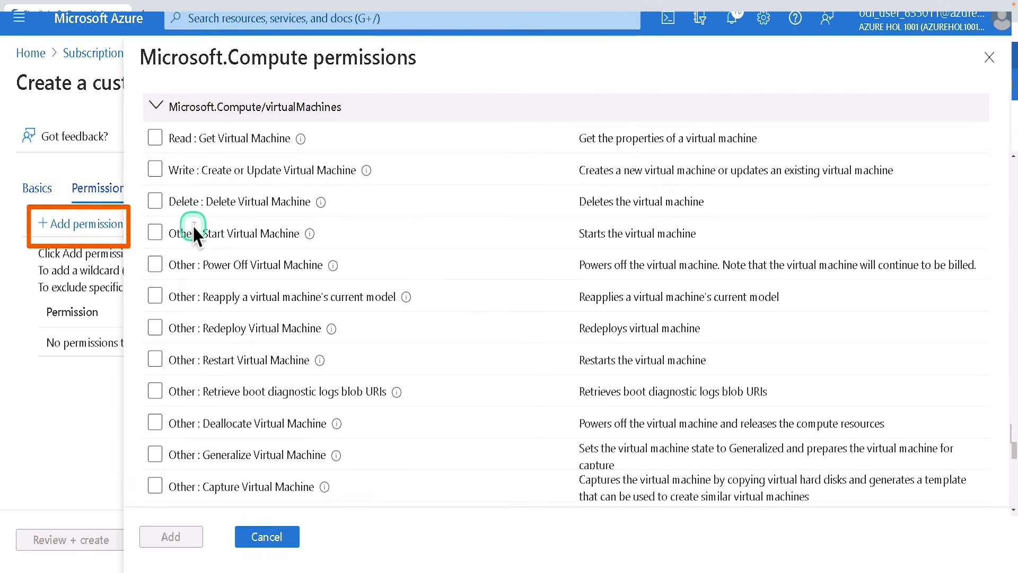
{"action": "left_click", "coordinate": [156, 137]}
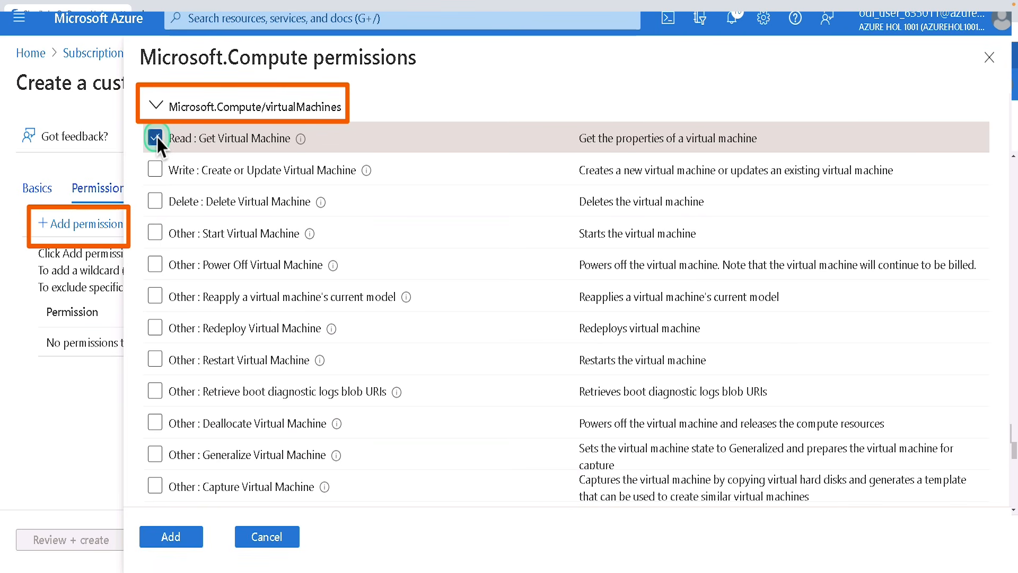
{"action": "left_click", "coordinate": [156, 236]}
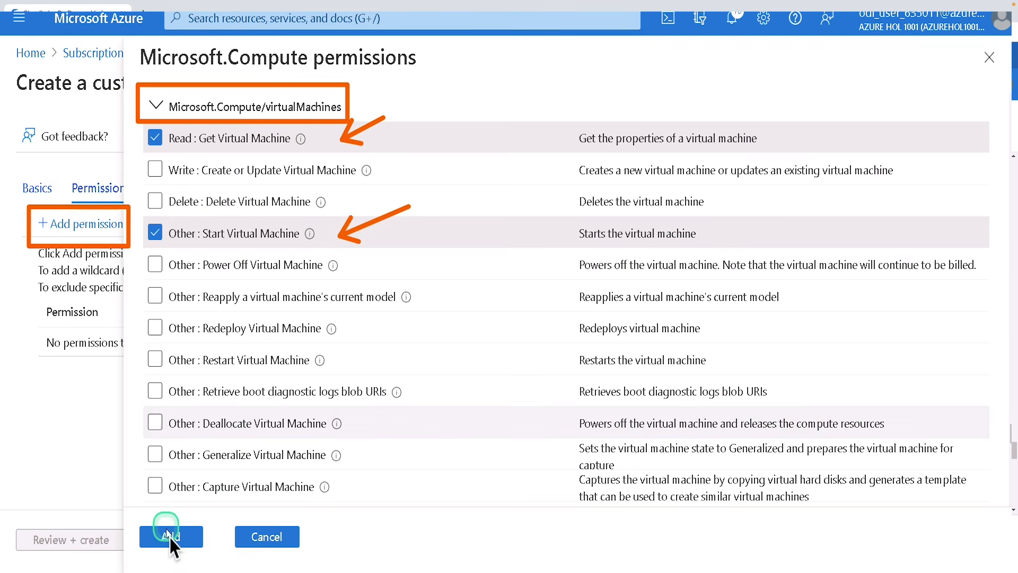
{"action": "left_click", "coordinate": [189, 542]}
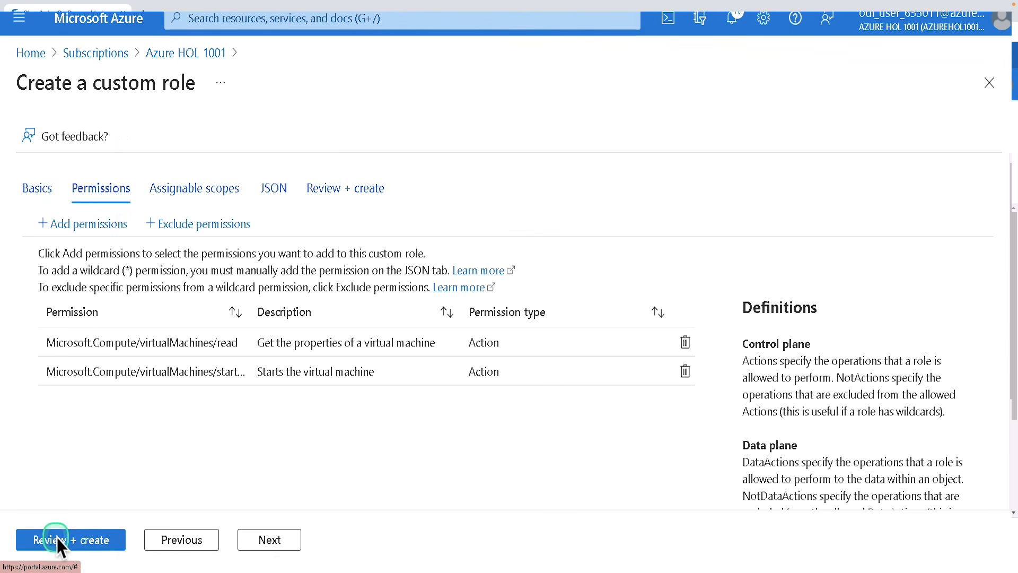
Step through assignable scopes and JSON, then create the custom role.
{"action": "left_click", "coordinate": [267, 540]}
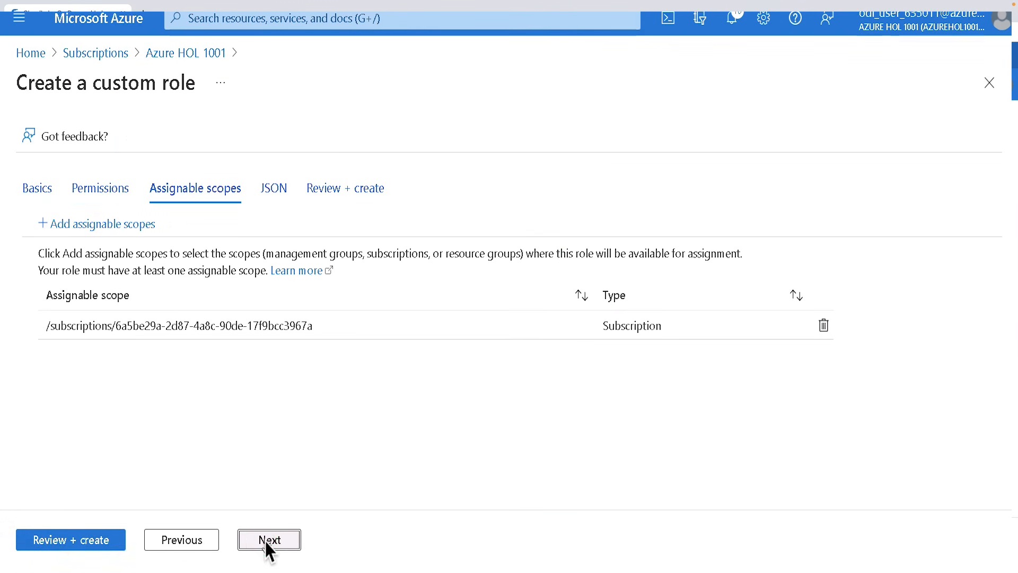
{"action": "left_click", "coordinate": [266, 542]}
{"action": "left_click", "coordinate": [100, 536]}
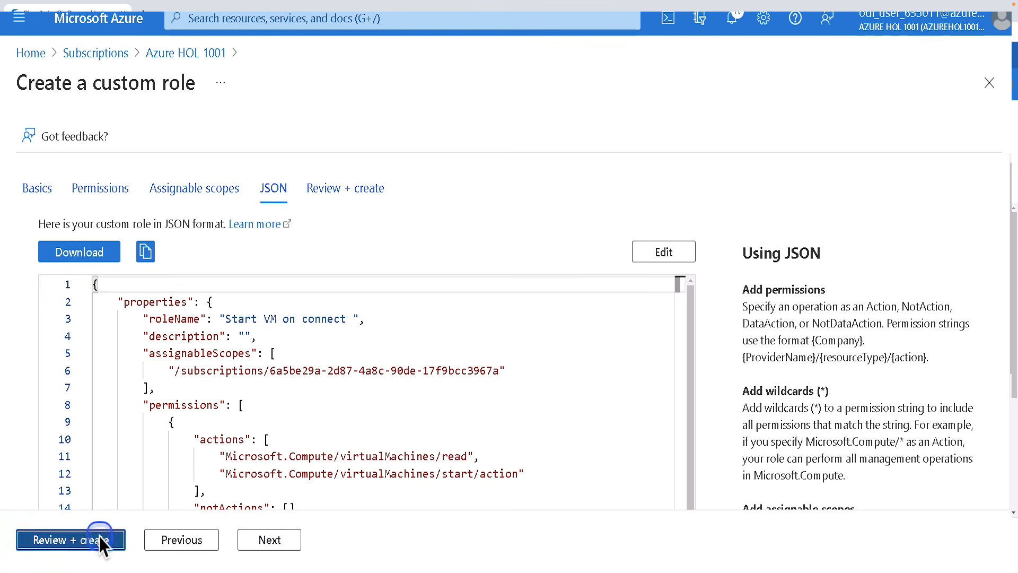
{"action": "left_click", "coordinate": [75, 540]}
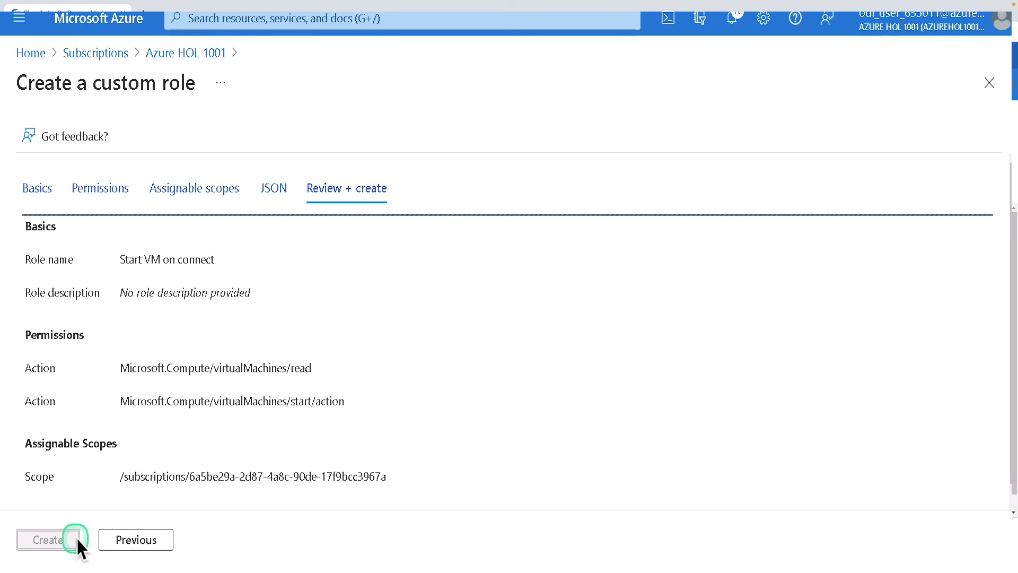
{"action": "left_click", "coordinate": [65, 214]}
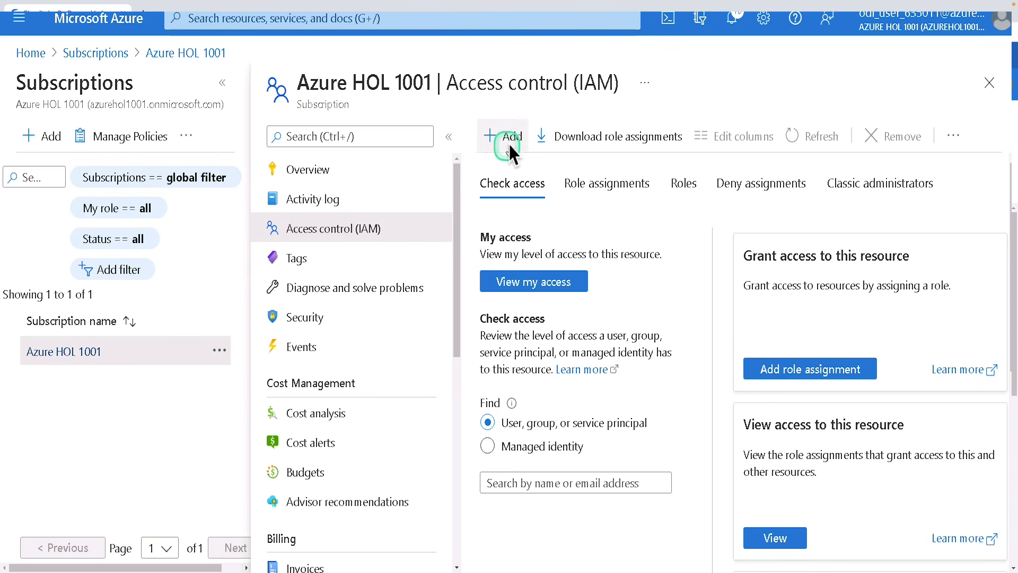
Start a subscription role assignment and choose the Start VM on connect role.
{"action": "left_click", "coordinate": [511, 141]}
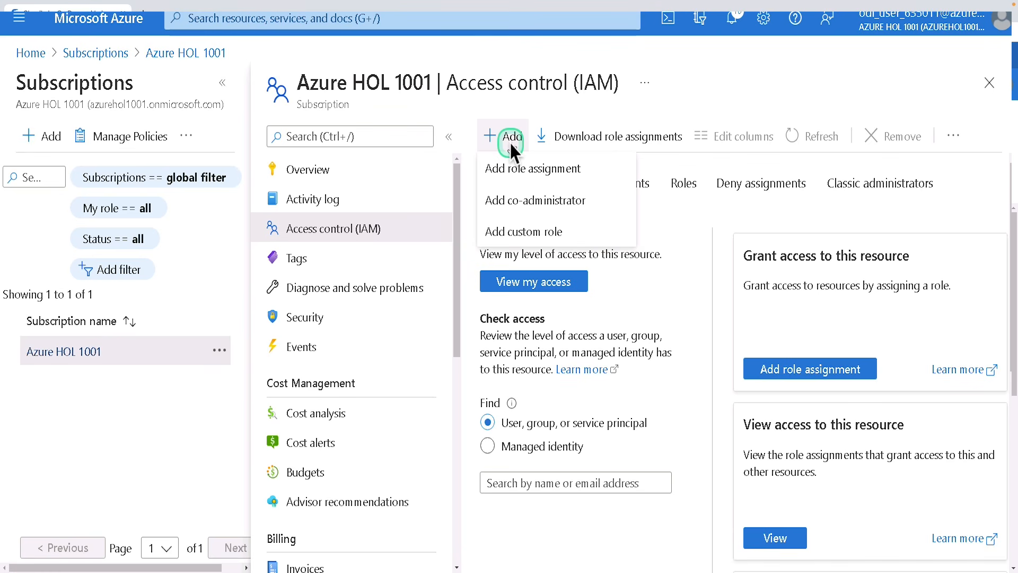
{"action": "left_click", "coordinate": [520, 168]}
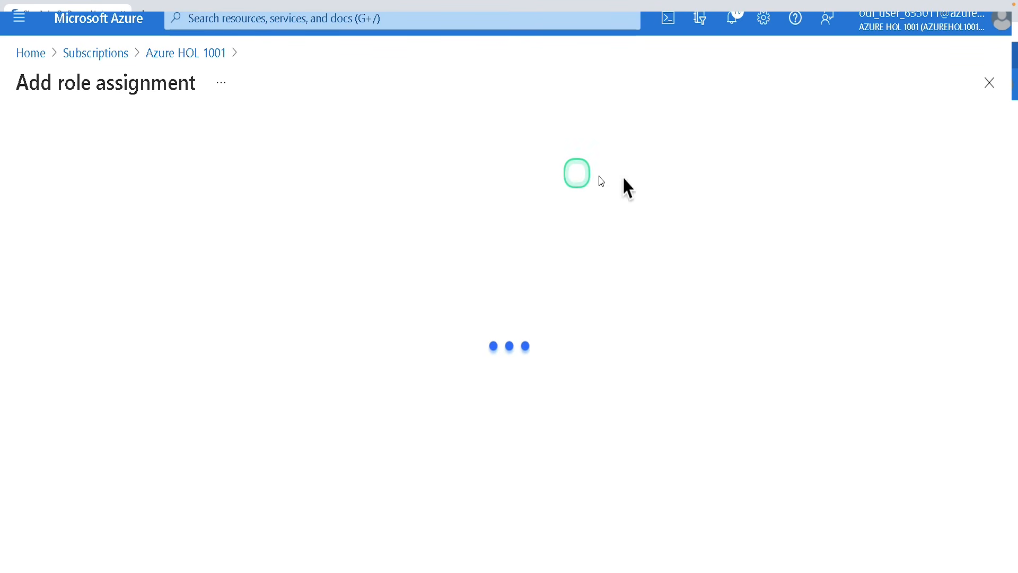
{"action": "left_click", "coordinate": [153, 287]}
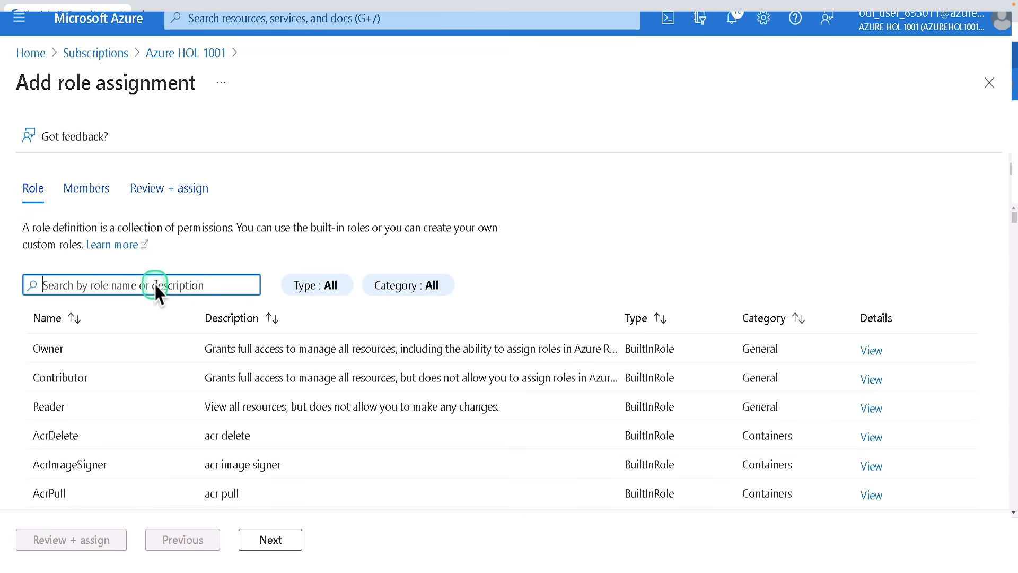
{"action": "left_click_drag", "start_coordinate": [1014, 224], "coordinate": [1014, 467]}
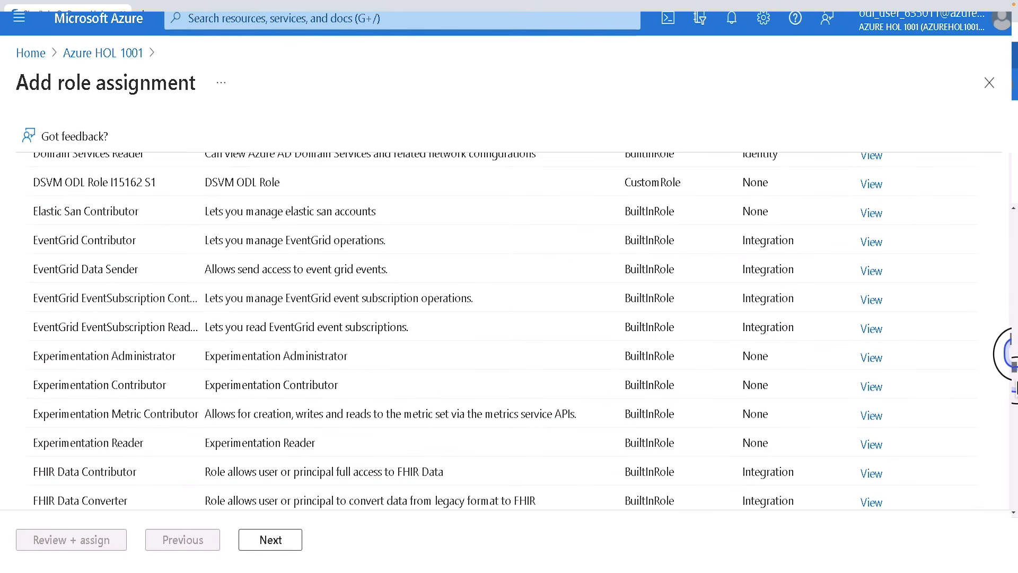
{"action": "left_click", "coordinate": [100, 473]}
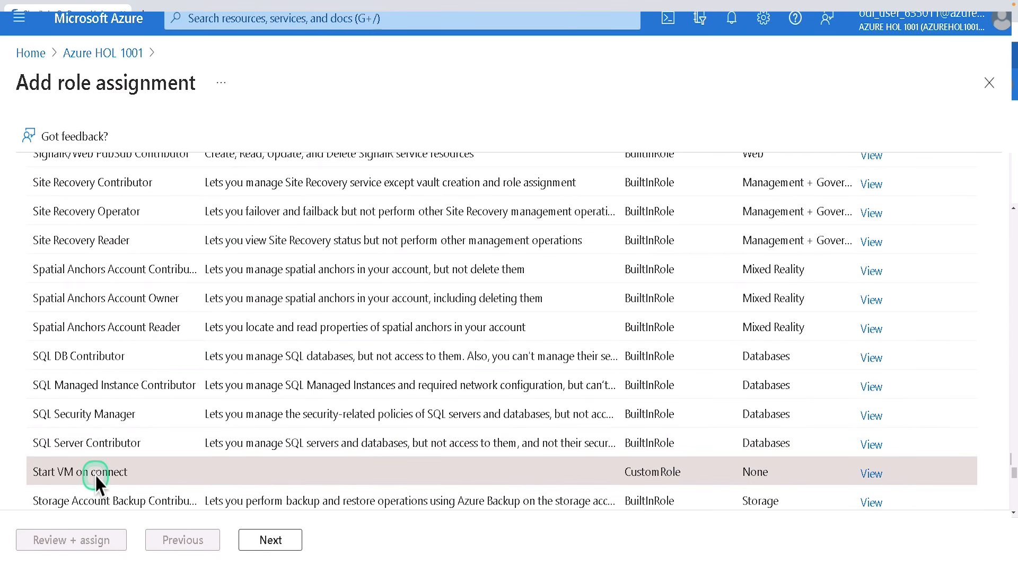
{"action": "left_click", "coordinate": [258, 539]}
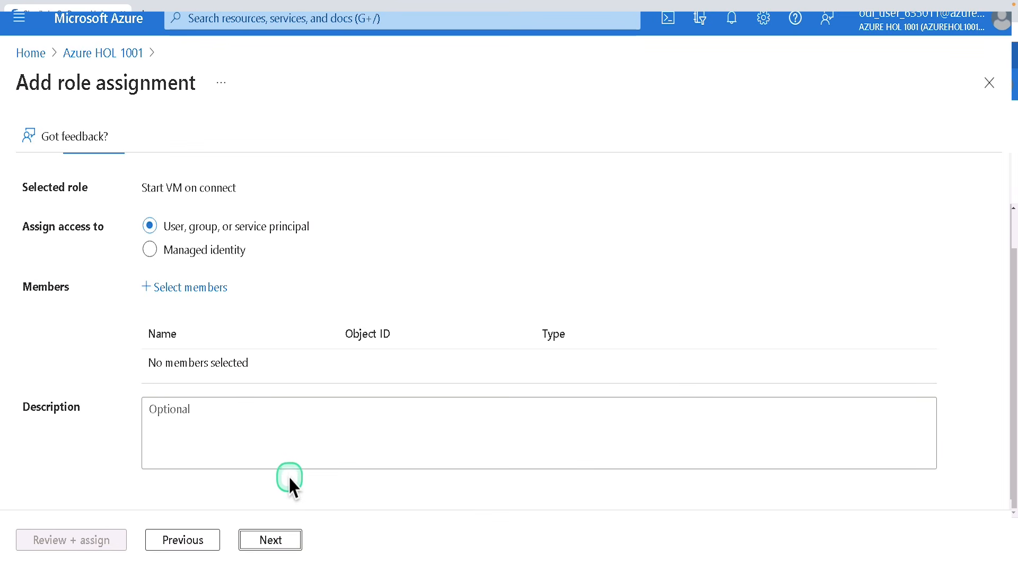
Select Windows Virtual Desktop as the member, then review and assign the role.
{"action": "left_click", "coordinate": [149, 229]}
{"action": "left_click", "coordinate": [167, 289]}
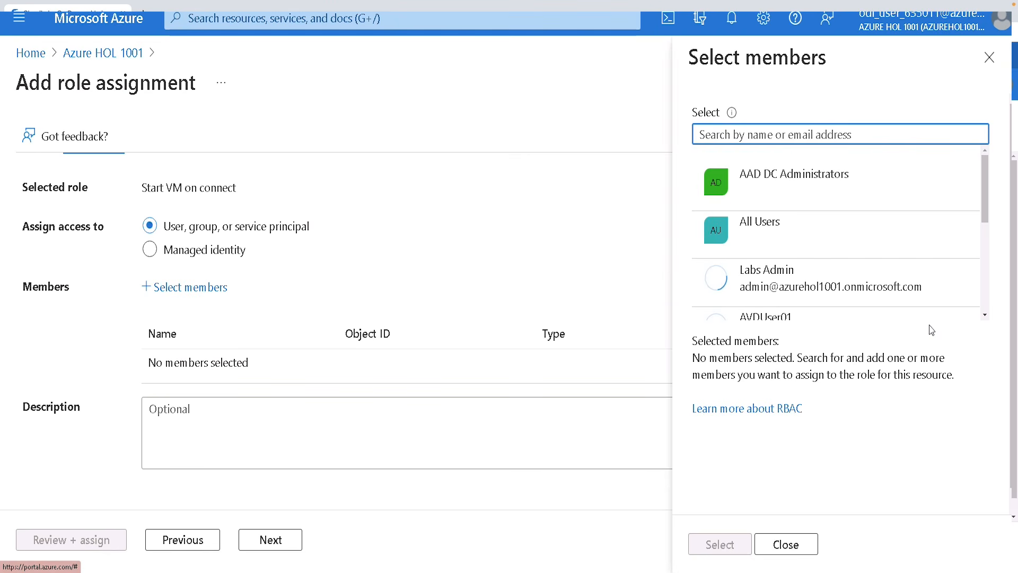
{"action": "right_click", "coordinate": [752, 137]}
{"action": "left_click", "coordinate": [775, 244]}
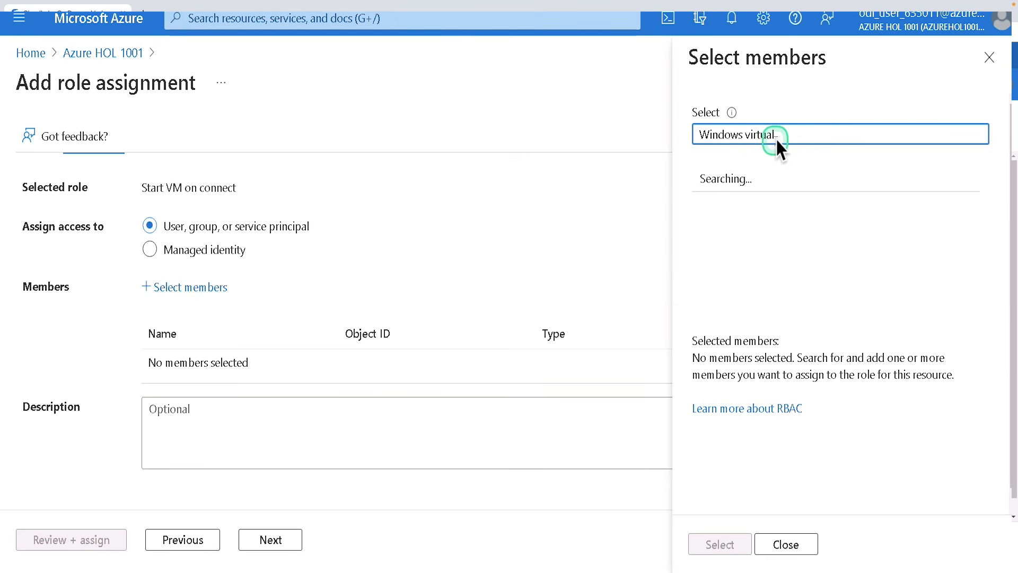
{"action": "left_click", "coordinate": [783, 183]}
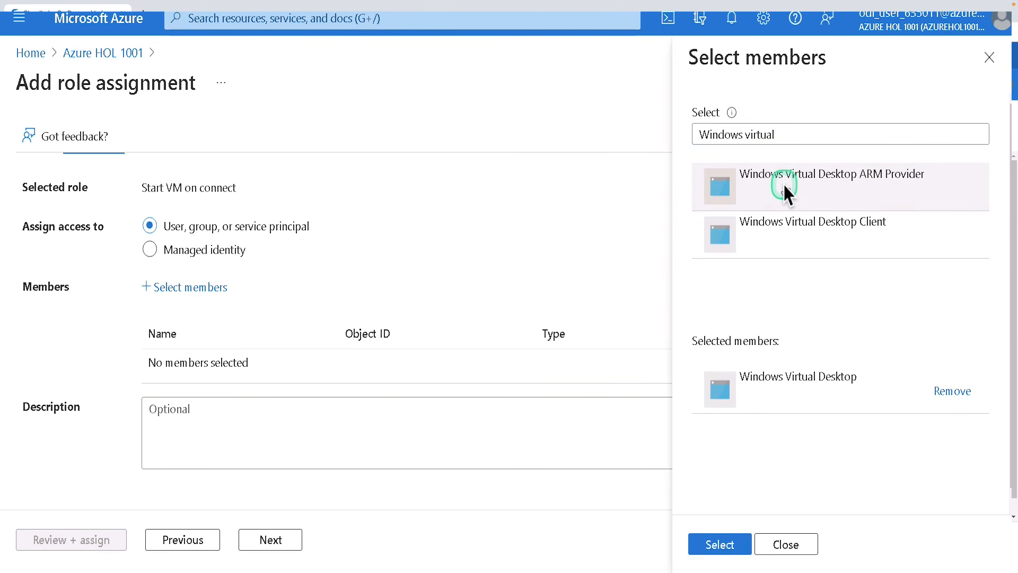
{"action": "left_click", "coordinate": [719, 544]}
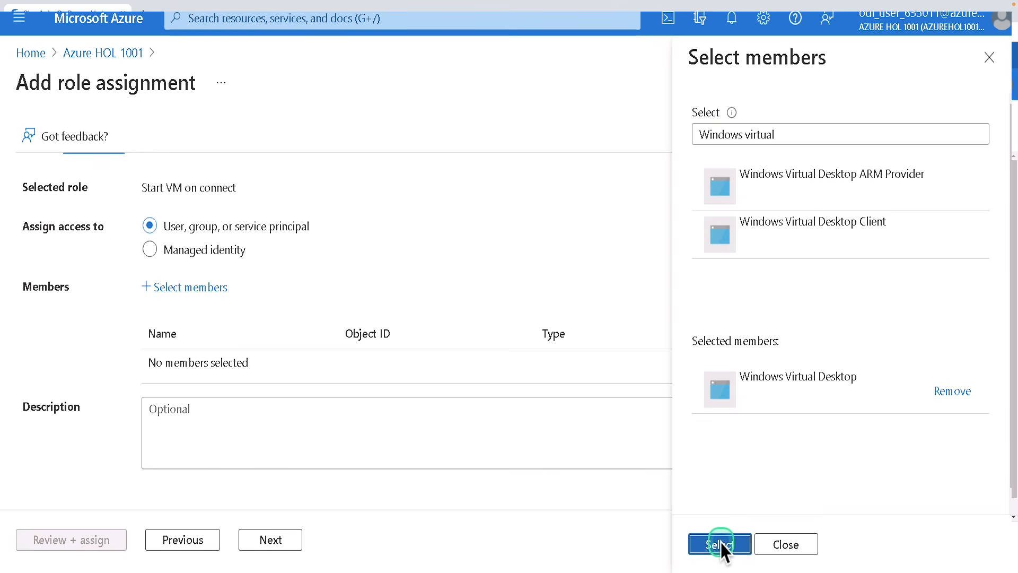
{"action": "left_click", "coordinate": [66, 540]}
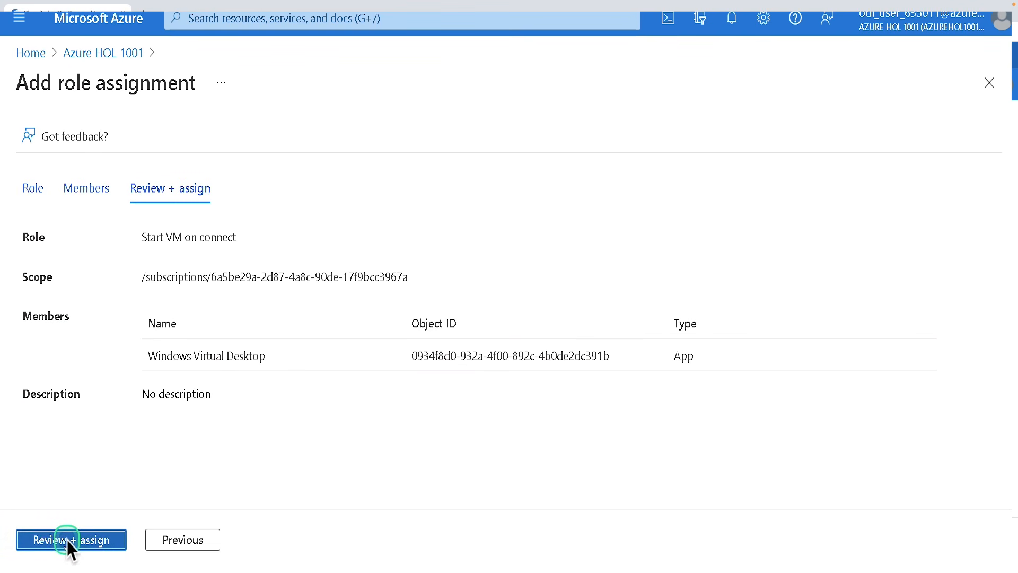
{"action": "left_click", "coordinate": [67, 540]}
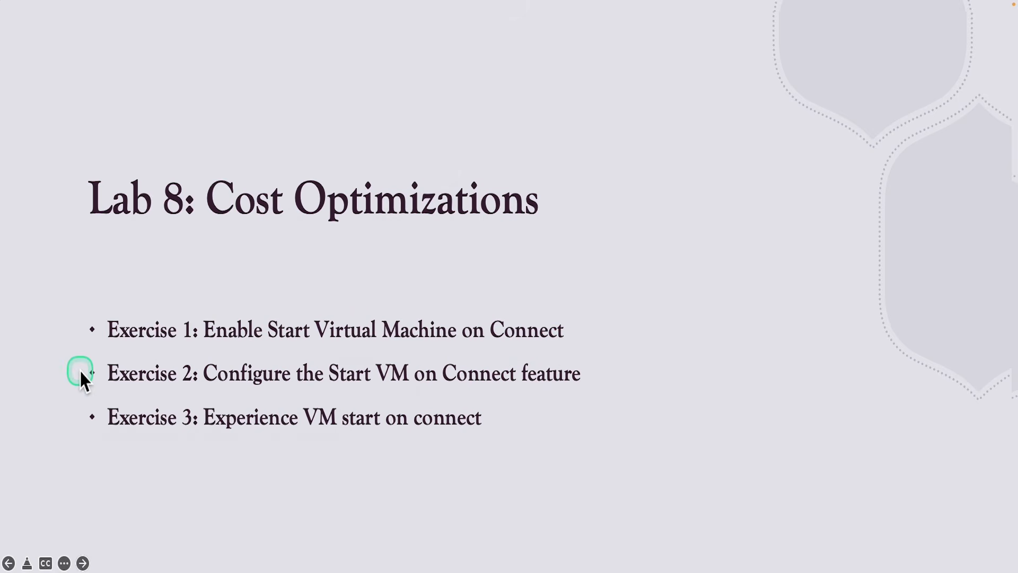
{"action": "left_click_drag", "start_coordinate": [83, 355], "coordinate": [587, 397]}
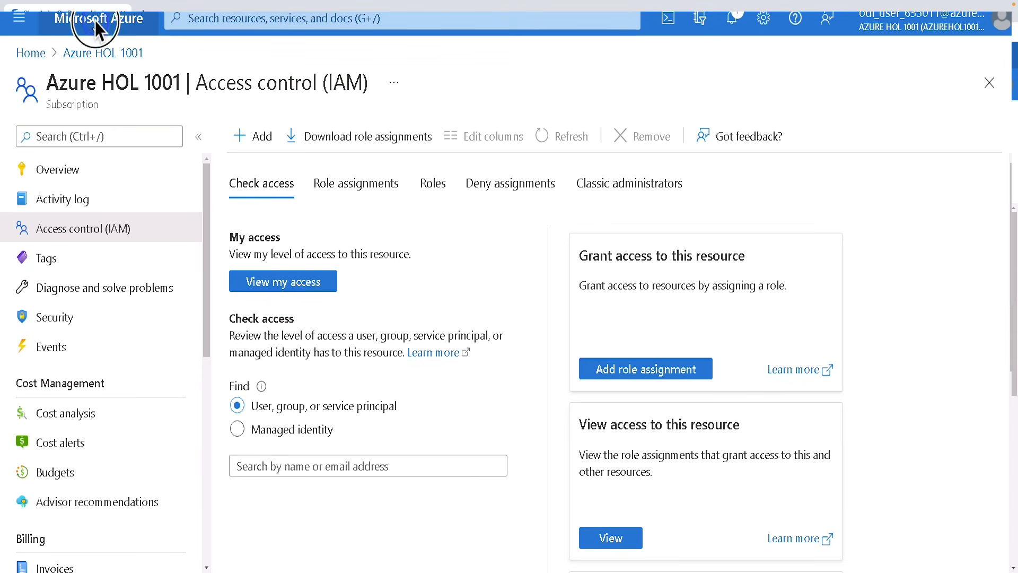
{"action": "left_click", "coordinate": [94, 21]}
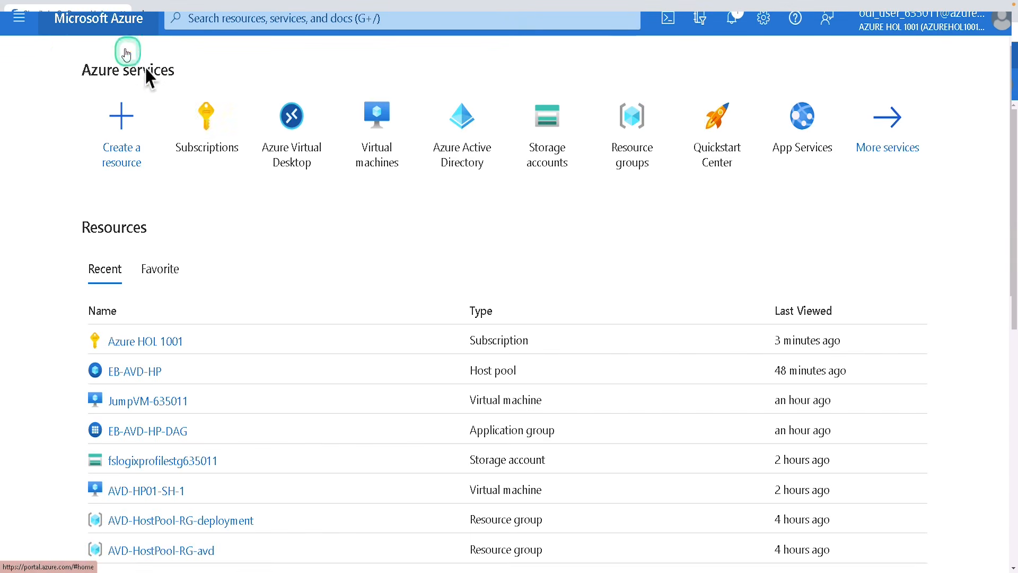
Set Start VM on connect to Yes in EB-AVD-HP's properties and save.
{"action": "left_click", "coordinate": [291, 131]}
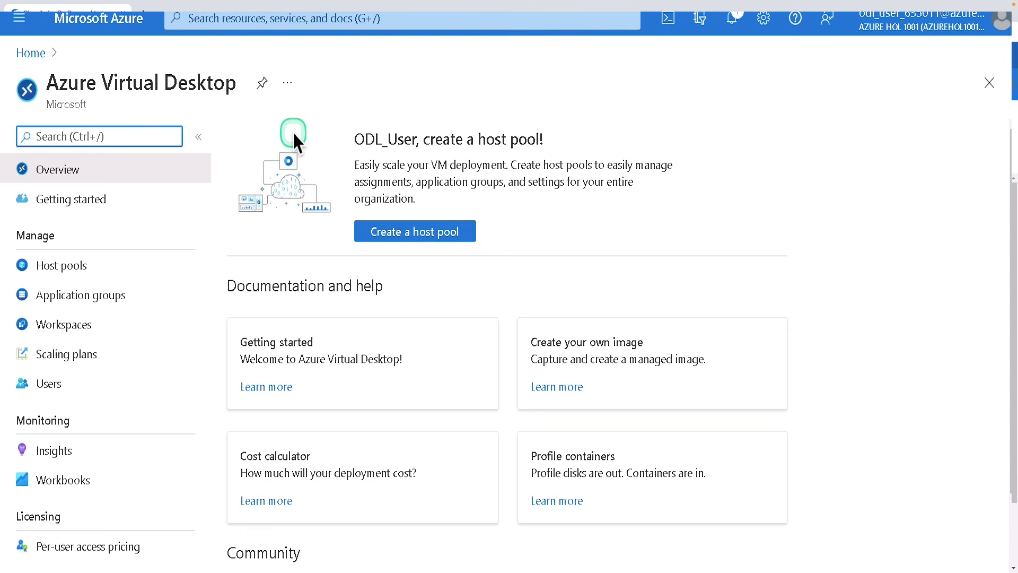
{"action": "left_click", "coordinate": [33, 257]}
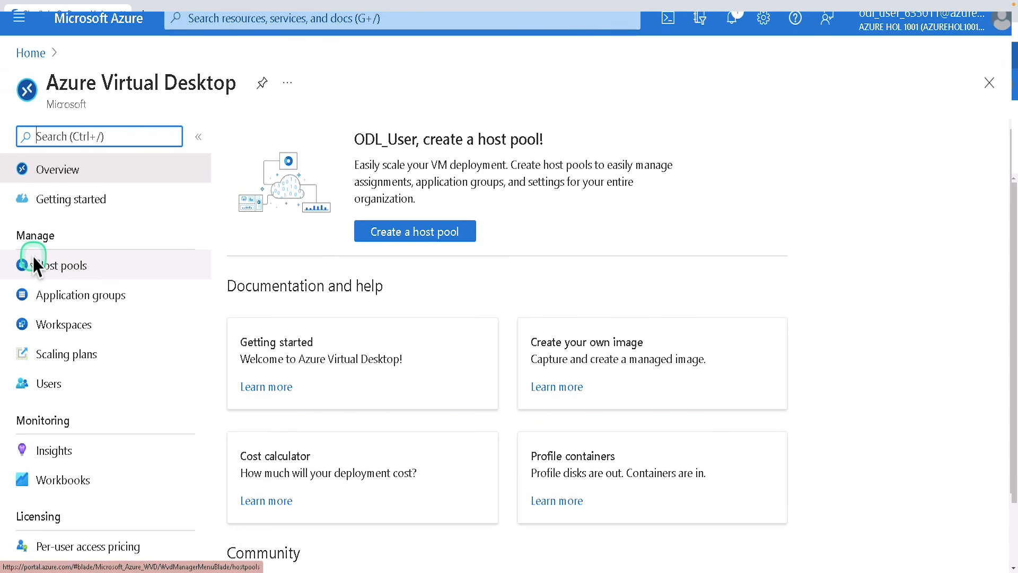
{"action": "left_click", "coordinate": [71, 265]}
{"action": "left_click", "coordinate": [275, 286]}
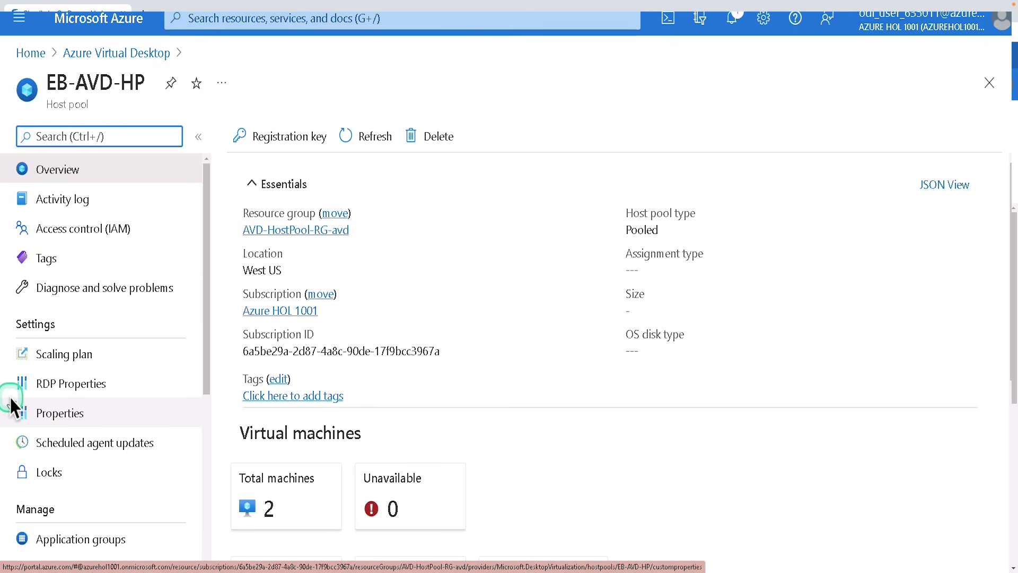
{"action": "left_click", "coordinate": [83, 422]}
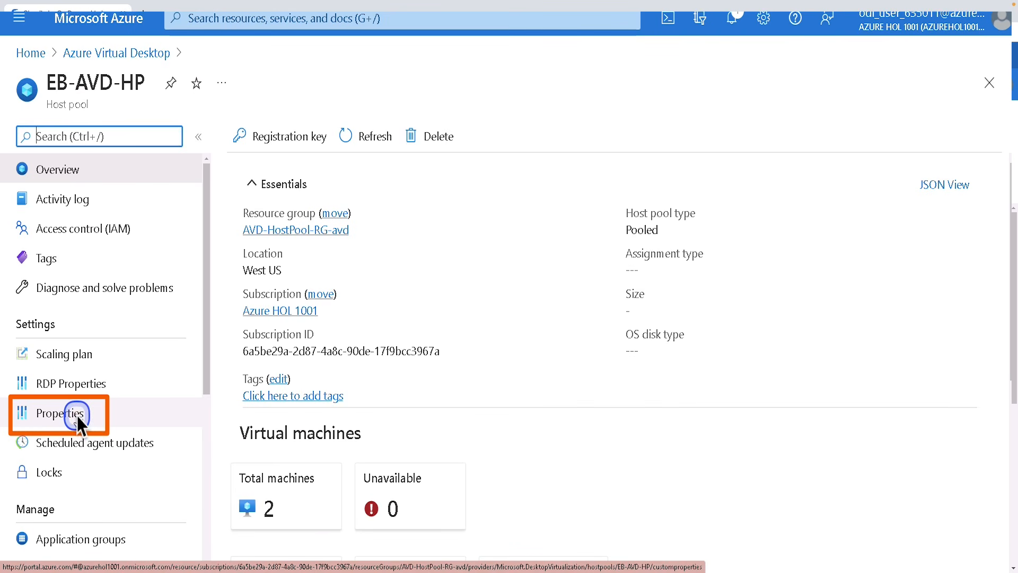
{"action": "left_click_drag", "start_coordinate": [1012, 319], "coordinate": [1013, 441]}
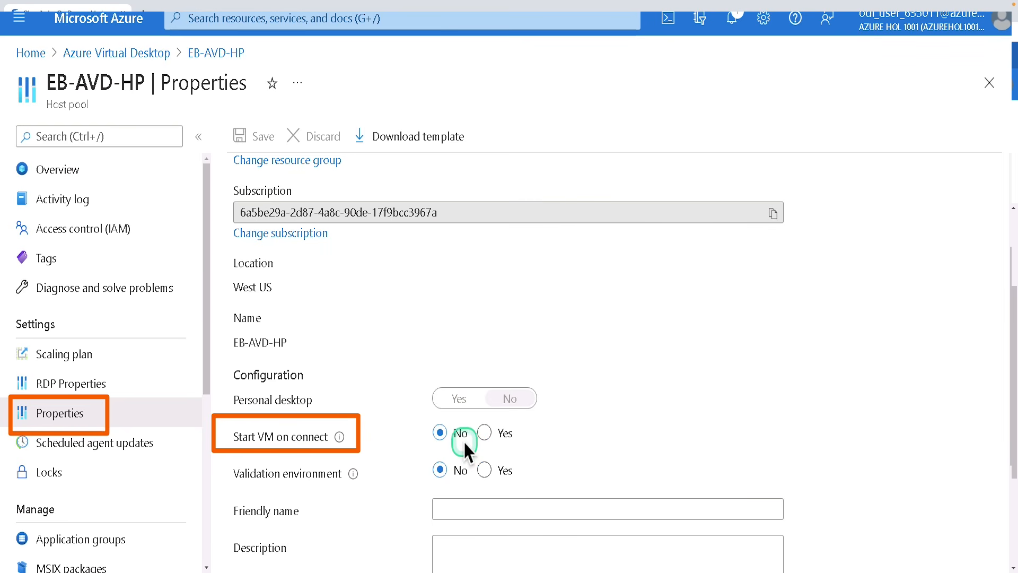
{"action": "left_click", "coordinate": [485, 432]}
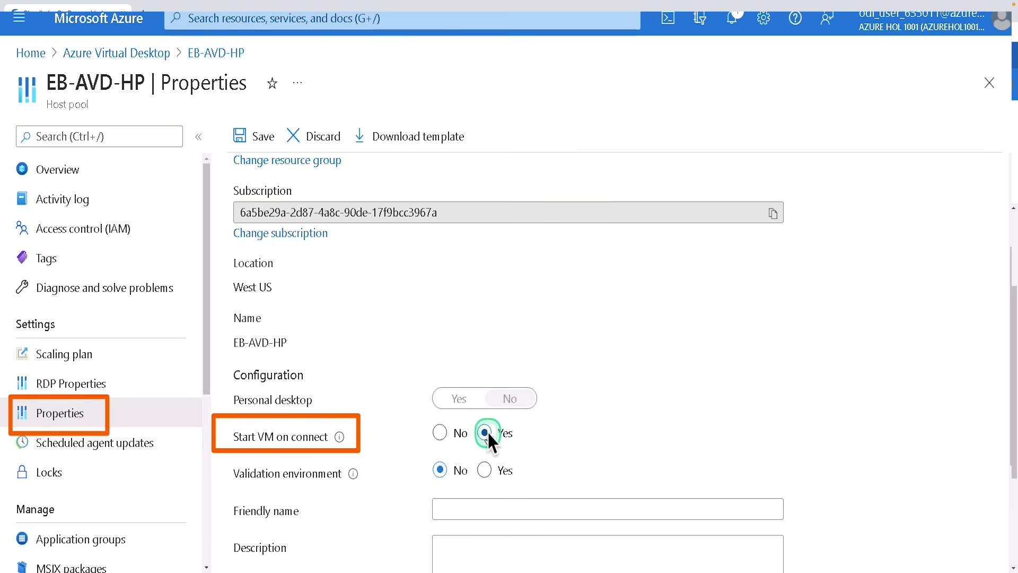
{"action": "left_click", "coordinate": [253, 139]}
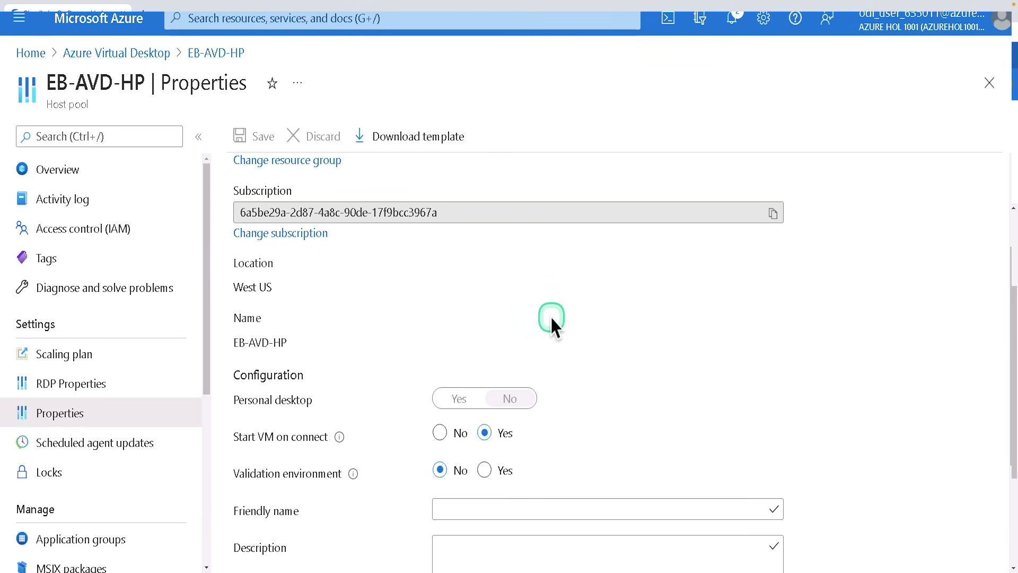
{"action": "left_click", "coordinate": [89, 22]}
Stop AVD-HP01-SH-0 and AVD-HP01-SH-1 from the Virtual machines list, confirm, and refresh.
{"action": "left_click", "coordinate": [372, 142]}
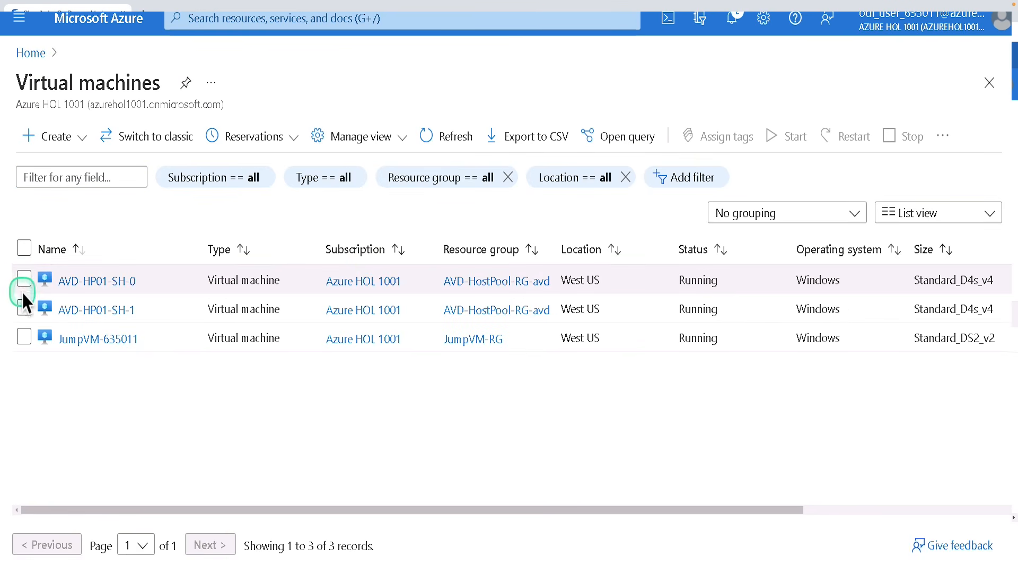
{"action": "left_click", "coordinate": [24, 279]}
{"action": "left_click", "coordinate": [23, 307]}
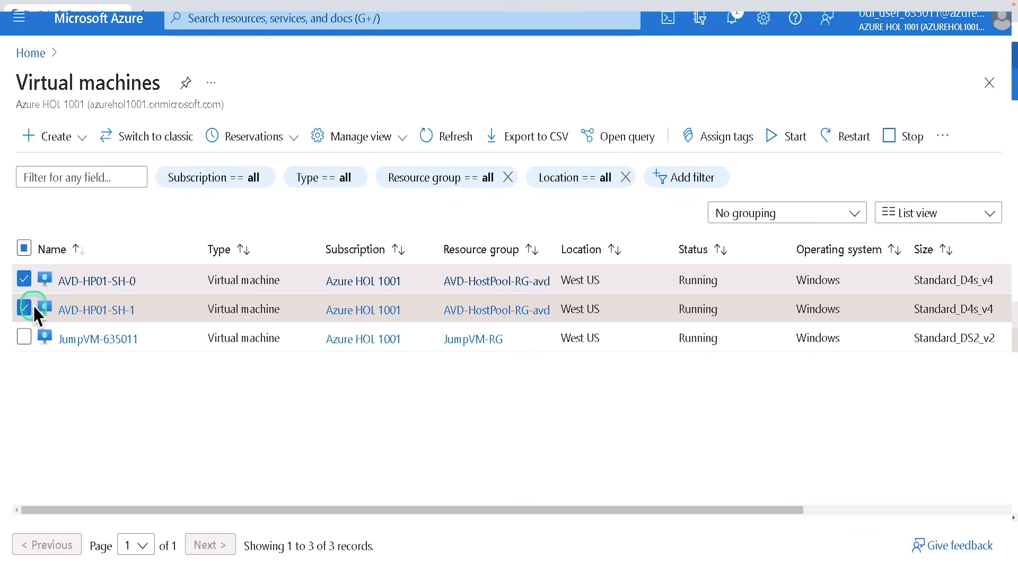
{"action": "left_click", "coordinate": [902, 139]}
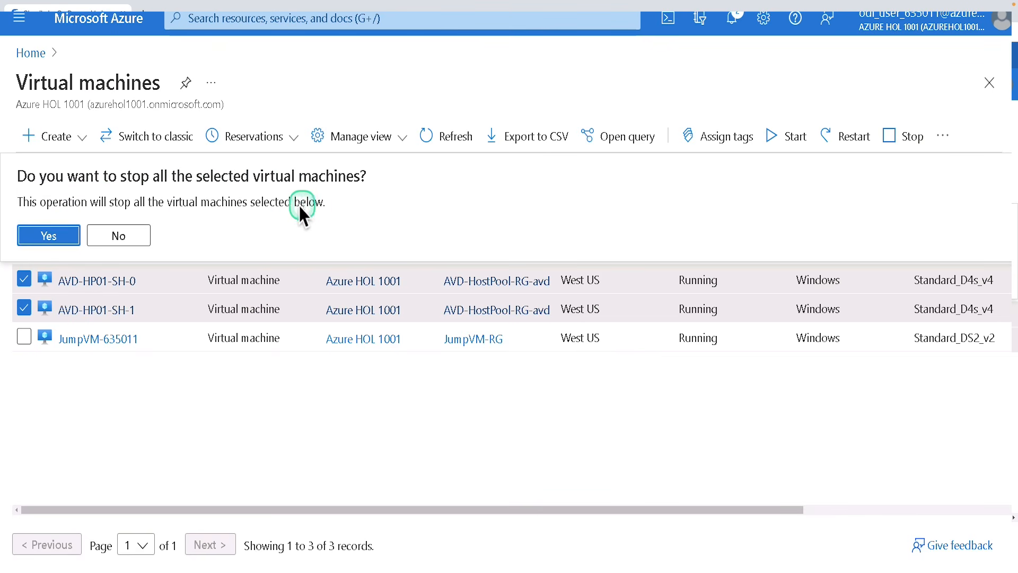
{"action": "left_click", "coordinate": [71, 235]}
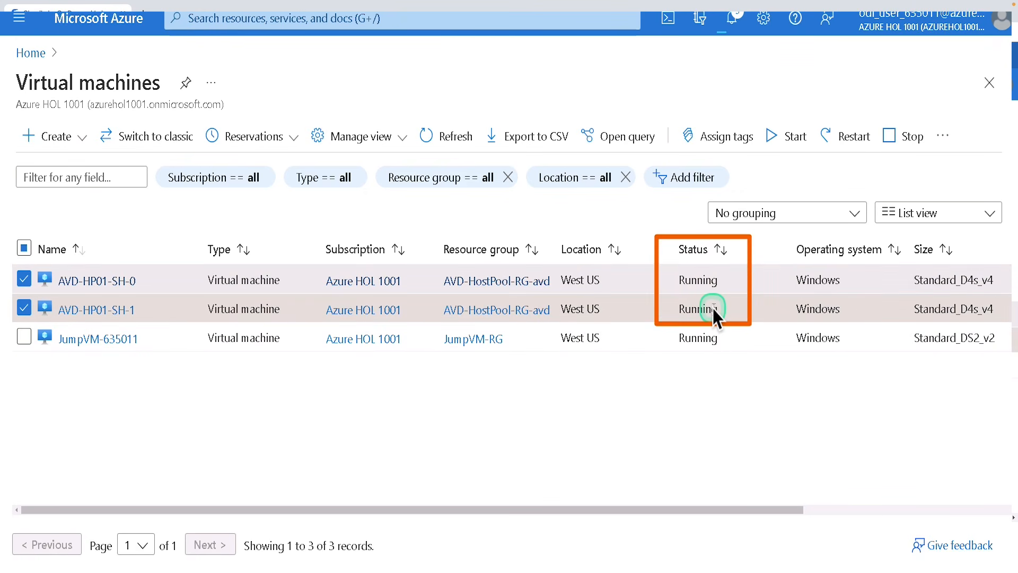
{"action": "left_click", "coordinate": [432, 140]}
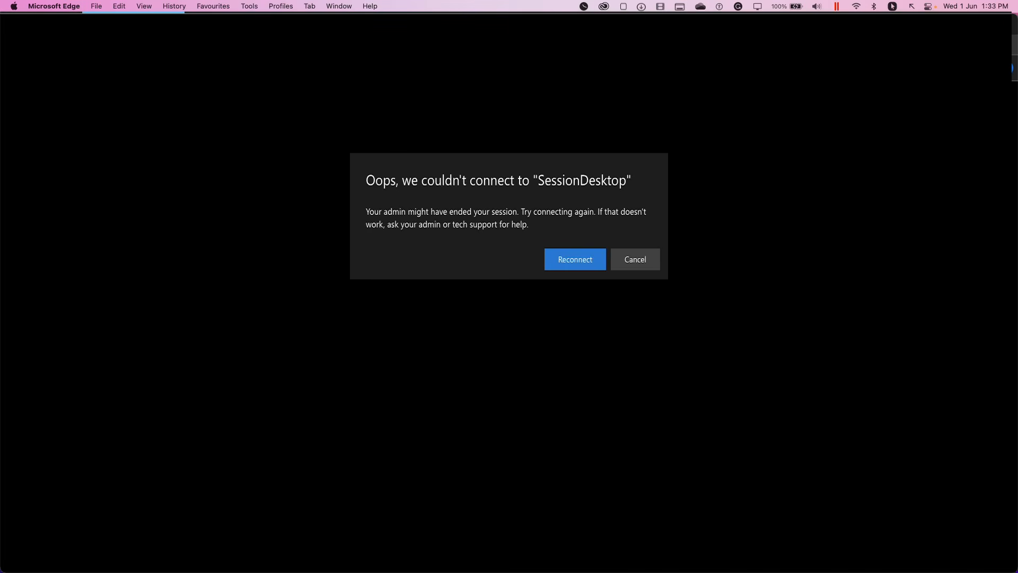
Reconnect to SessionDesktop with local resources allowed, then shrink the client window to reveal Azure.
{"action": "left_click", "coordinate": [574, 260]}
{"action": "left_click", "coordinate": [579, 357]}
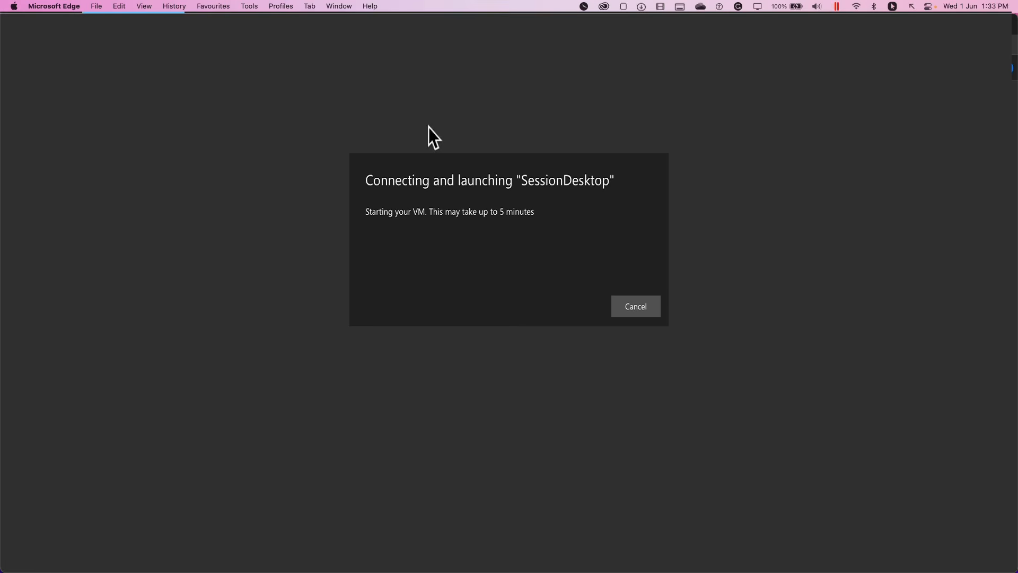
{"action": "left_click", "coordinate": [419, 59]}
{"action": "left_click_drag", "start_coordinate": [3, 15], "coordinate": [585, 312]}
{"action": "left_click_drag", "start_coordinate": [837, 324], "coordinate": [303, 236]}
Refresh the VM list and arrange the Firefox client window beside the other client.
{"action": "left_click", "coordinate": [448, 154]}
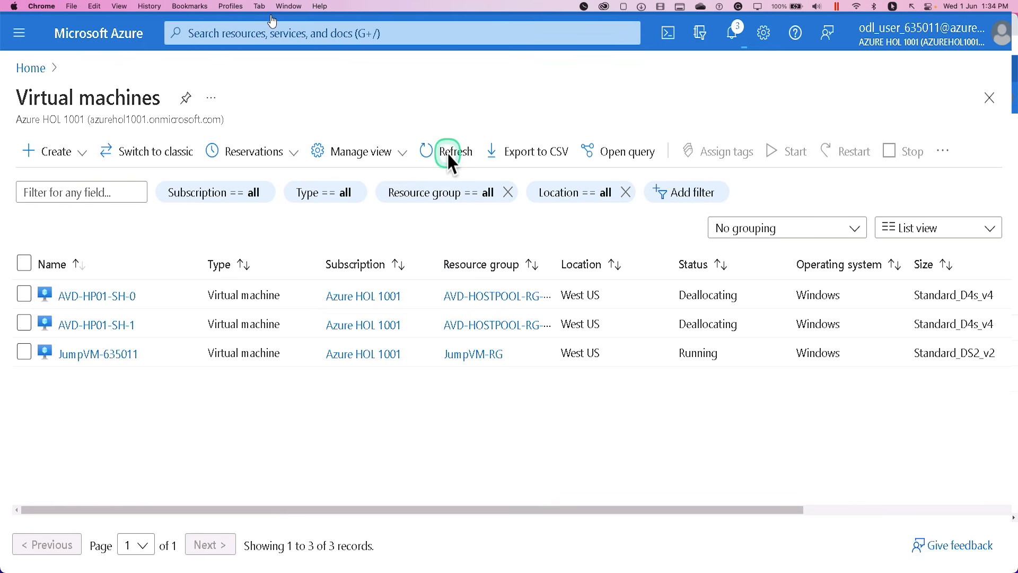
{"action": "left_click", "coordinate": [680, 359]}
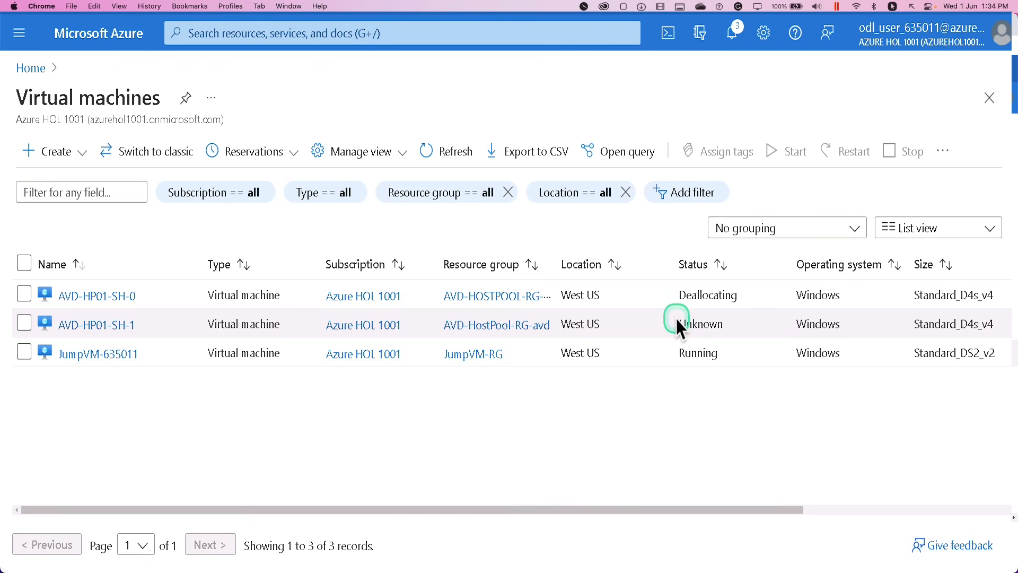
{"action": "left_click", "coordinate": [365, 12]}
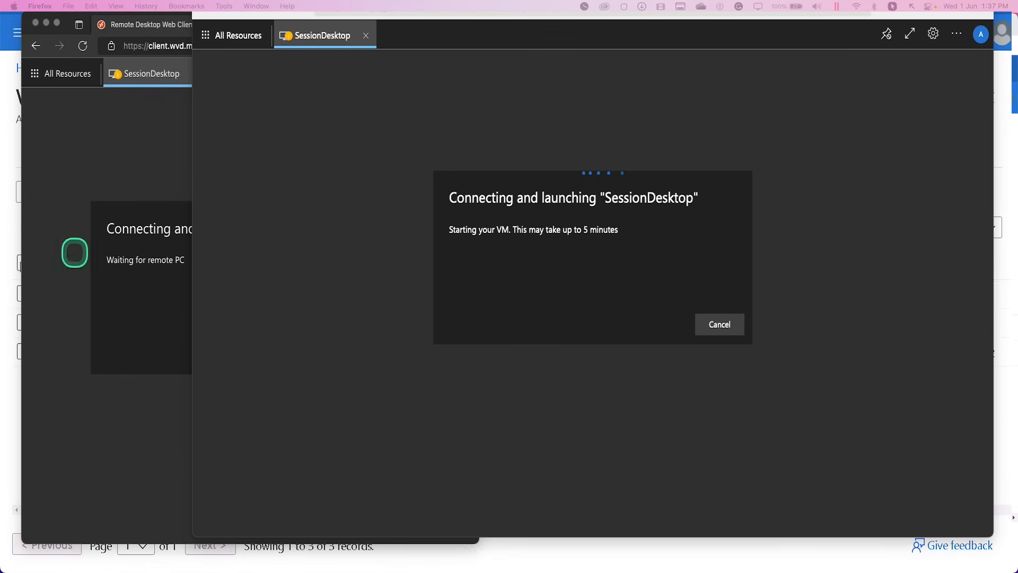
{"action": "left_click_drag", "start_coordinate": [451, 2], "coordinate": [434, 8]}
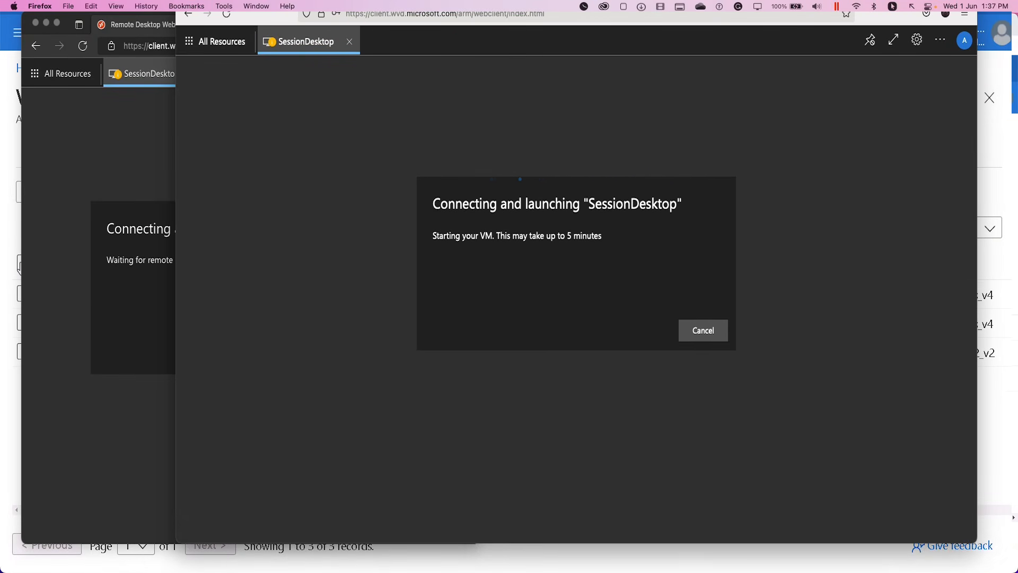
{"action": "left_click_drag", "start_coordinate": [177, 11], "coordinate": [492, 20]}
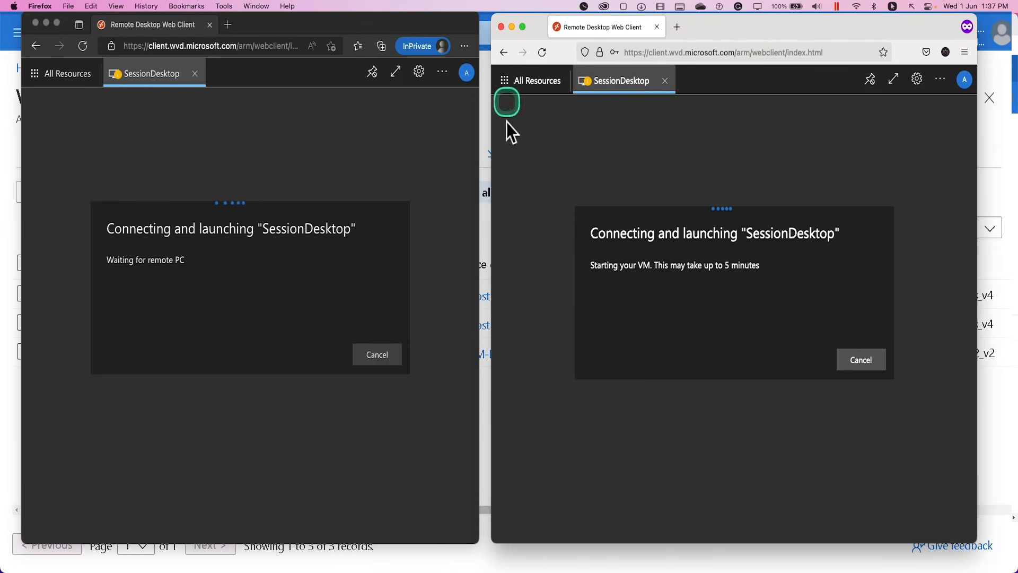
{"action": "left_click_drag", "start_coordinate": [495, 541], "coordinate": [488, 541]}
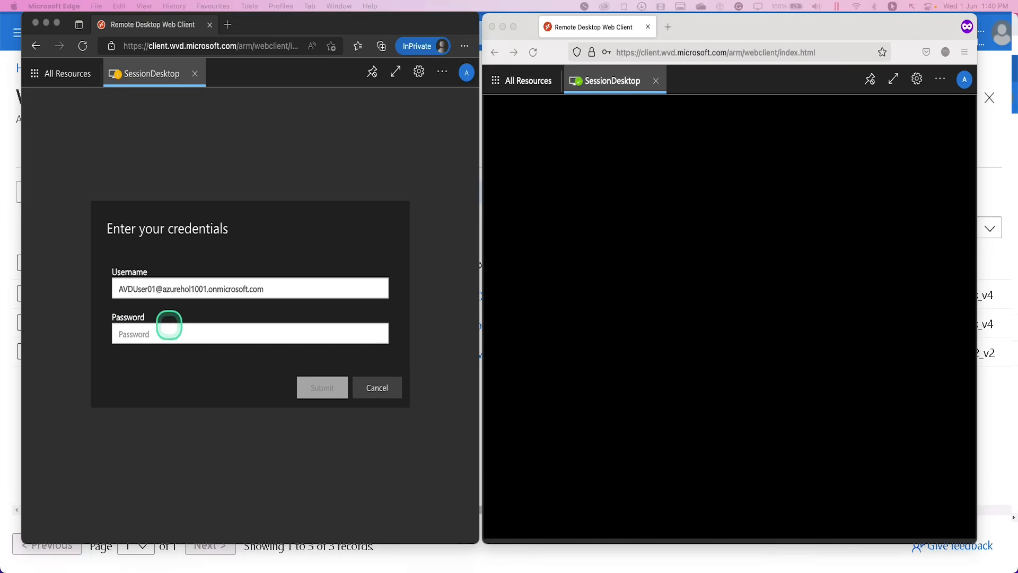
Paste the session user's password into the Edge sign-in prompt and submit it.
{"action": "left_click", "coordinate": [168, 333]}
{"action": "key", "text": "super+v"}
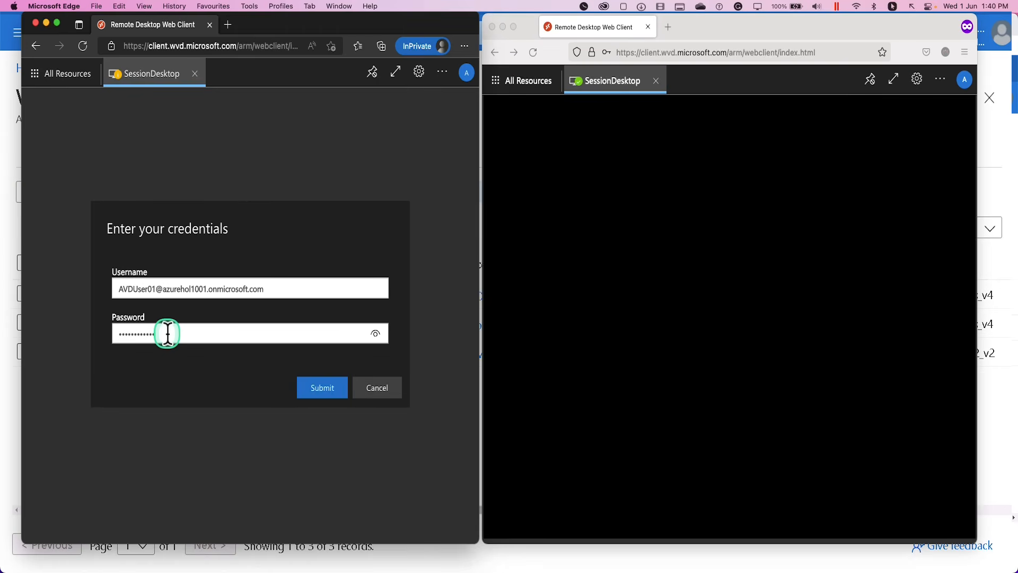
{"action": "left_click", "coordinate": [304, 388]}
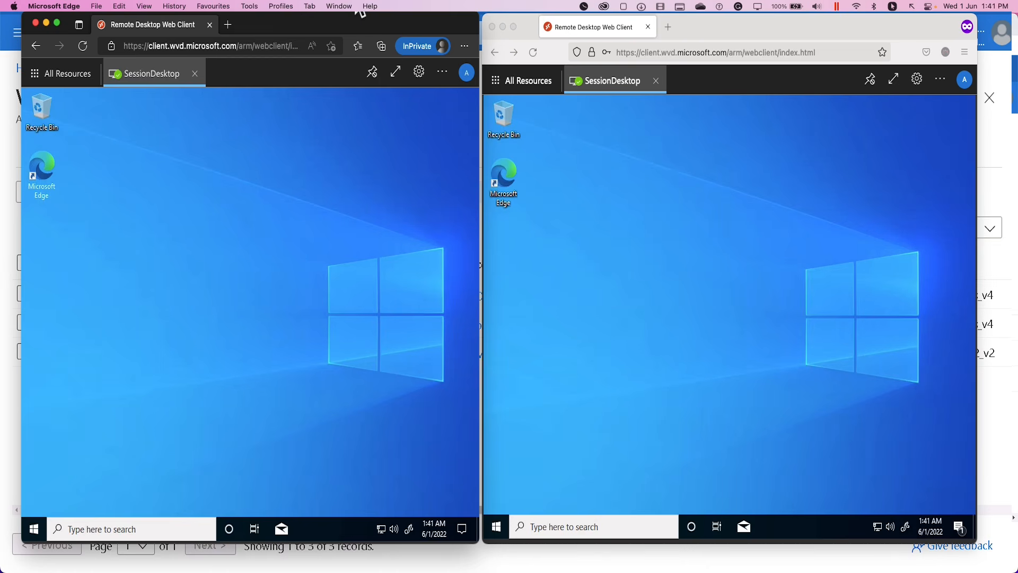
{"action": "key", "text": "super+Tab"}
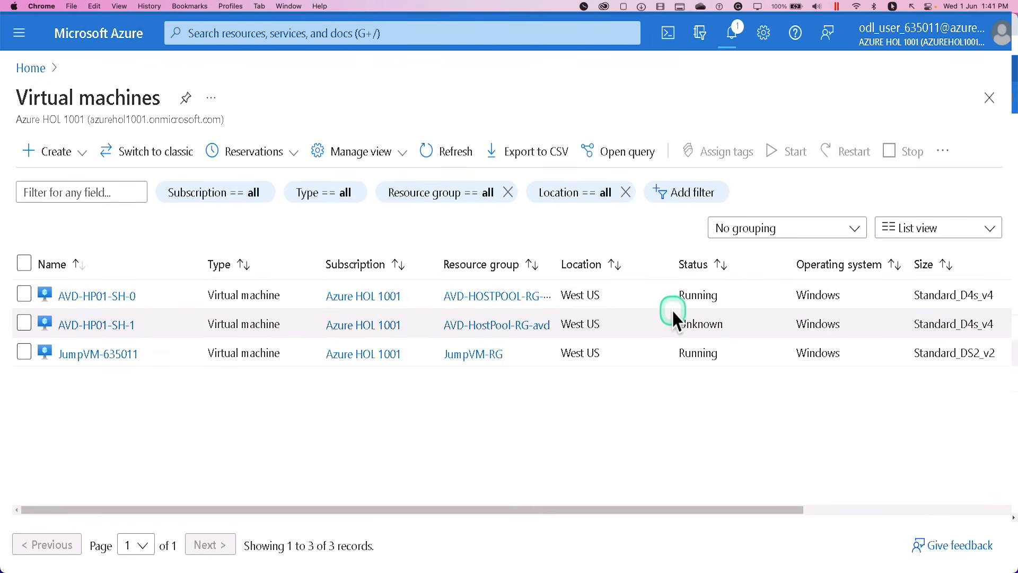
Refresh the VM list, show the 'Lab 9: Use MEM to enforce MFA while using AVD' slide, then open a new Edge tab.
{"action": "left_click", "coordinate": [429, 153]}
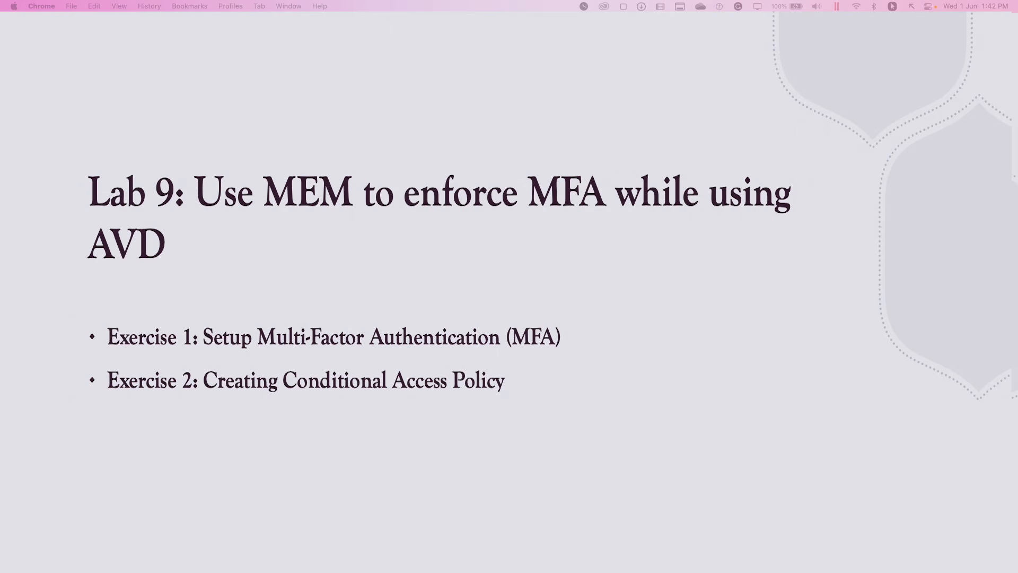
{"action": "left_click_drag", "start_coordinate": [76, 318], "coordinate": [618, 361]}
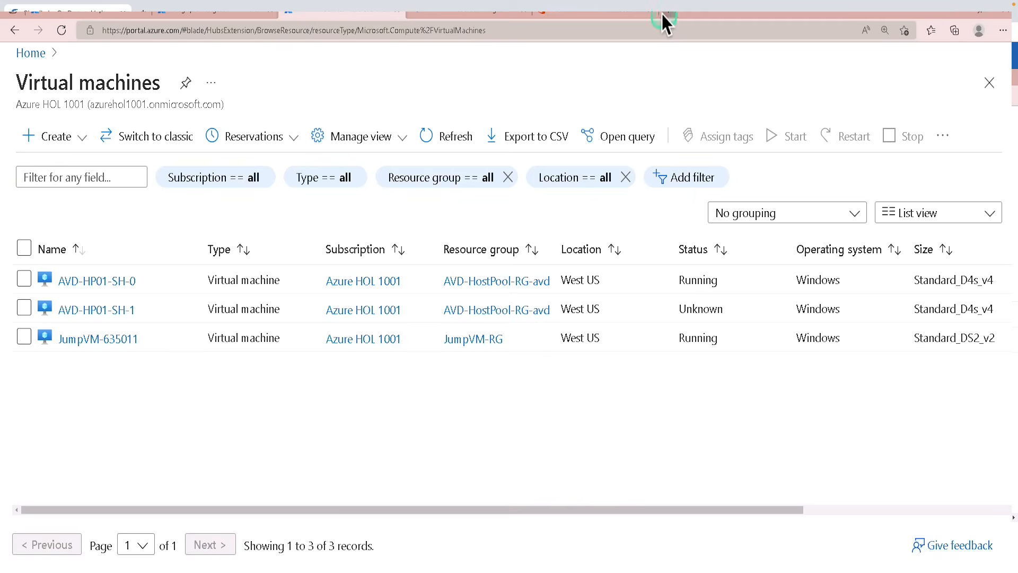
{"action": "key", "text": "ctrl+t"}
{"action": "left_click", "coordinate": [632, 28]}
Load aka.ms/proofup and choose Mobile app with Receive notifications for verification.
{"action": "right_click", "coordinate": [632, 29]}
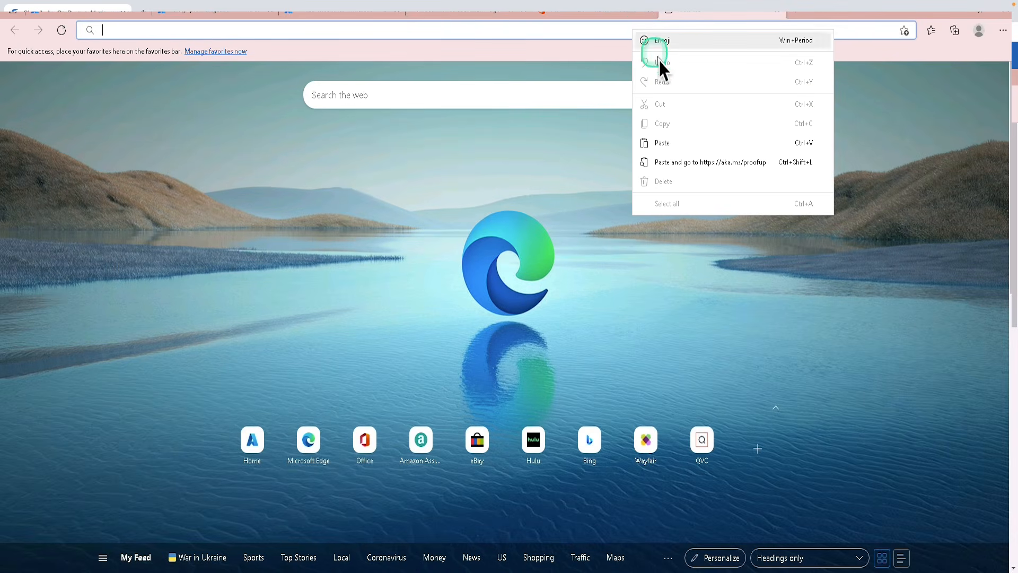
{"action": "left_click", "coordinate": [670, 141]}
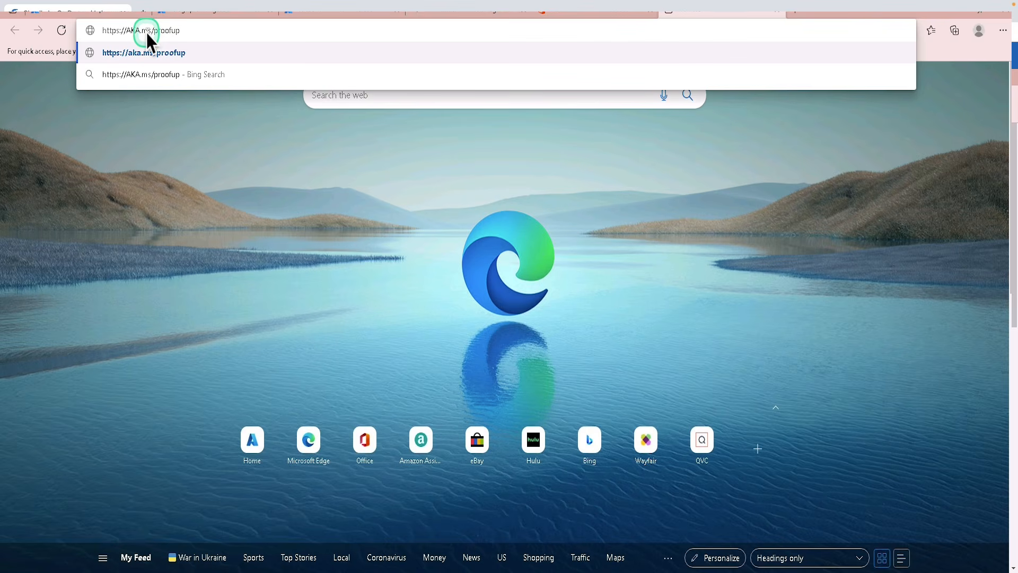
{"action": "key", "text": "Return"}
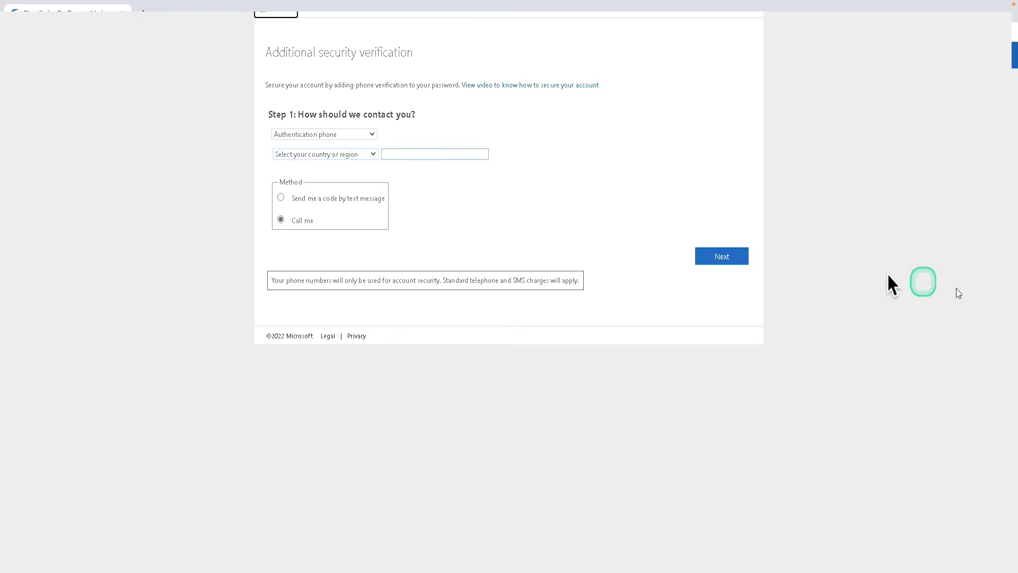
{"action": "left_click", "coordinate": [357, 138]}
{"action": "left_click", "coordinate": [345, 166]}
{"action": "left_click", "coordinate": [361, 172]}
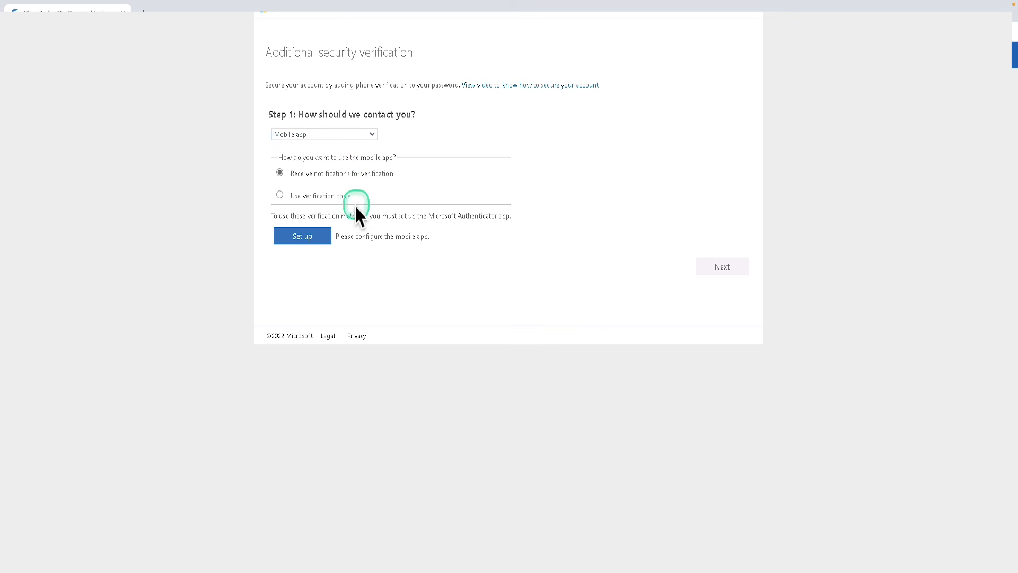
Set up the Authenticator app by scanning its QR code, then verify it.
{"action": "left_click", "coordinate": [327, 237]}
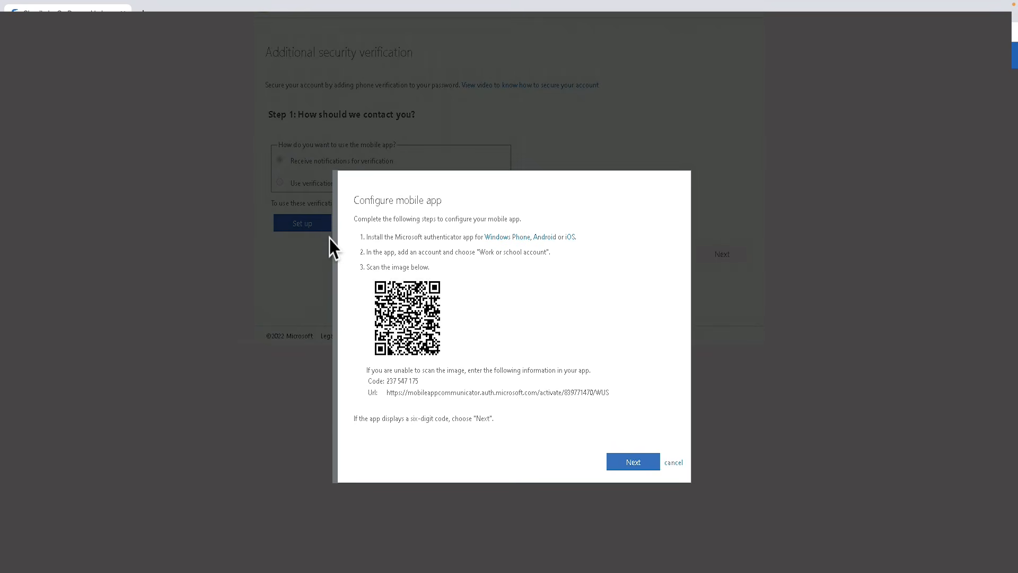
{"action": "left_click", "coordinate": [618, 461]}
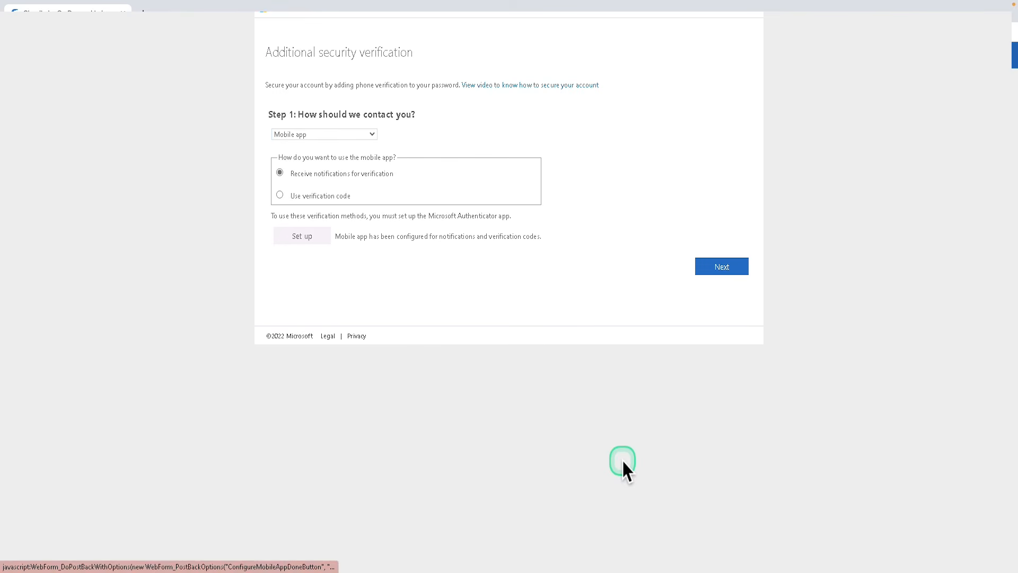
{"action": "left_click", "coordinate": [730, 268]}
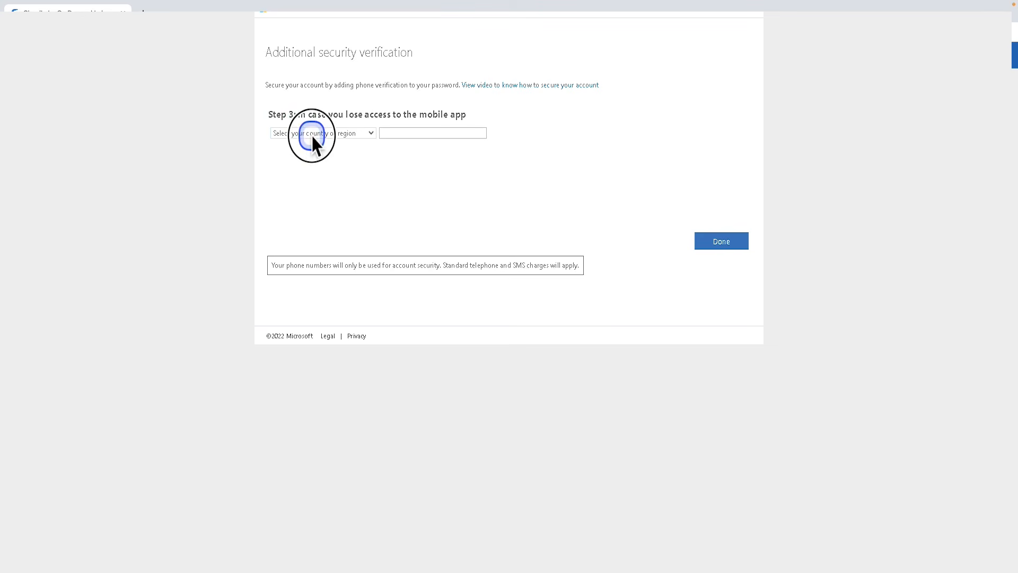
{"action": "left_click", "coordinate": [312, 133]}
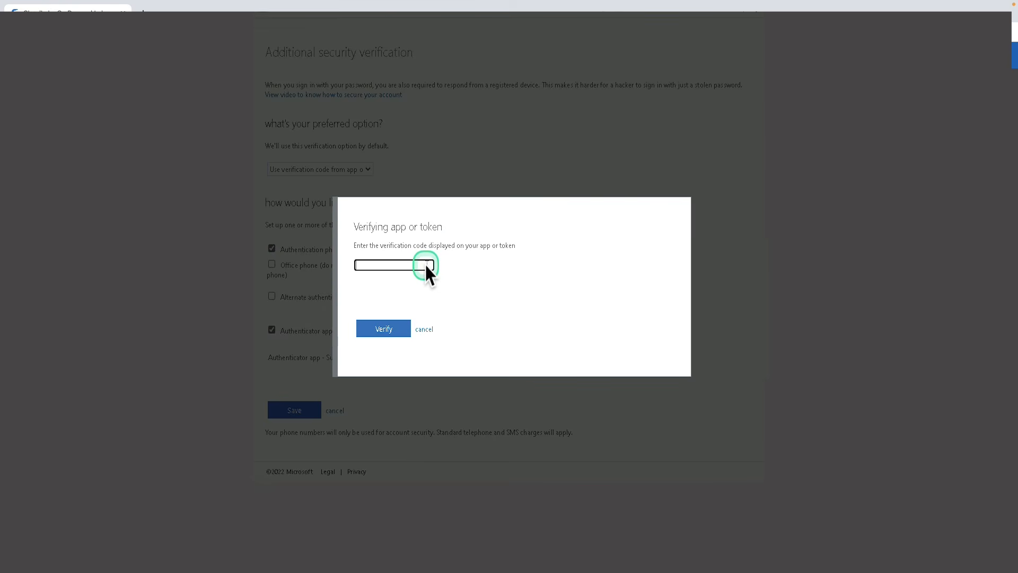
{"action": "left_click", "coordinate": [387, 328]}
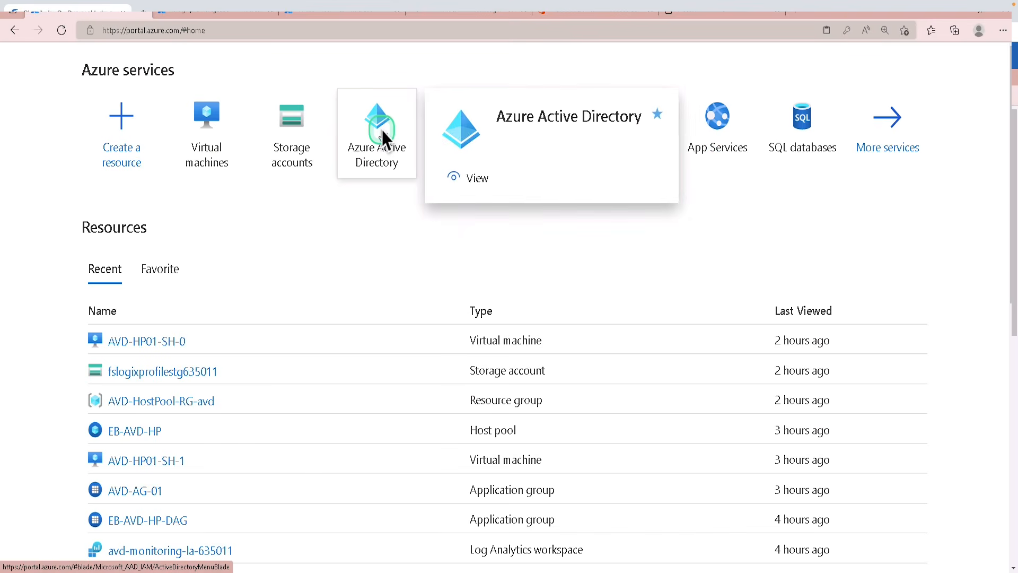
Open the Properties page of the Azure HOL 1001 Azure Active Directory tenant.
{"action": "left_click", "coordinate": [380, 122]}
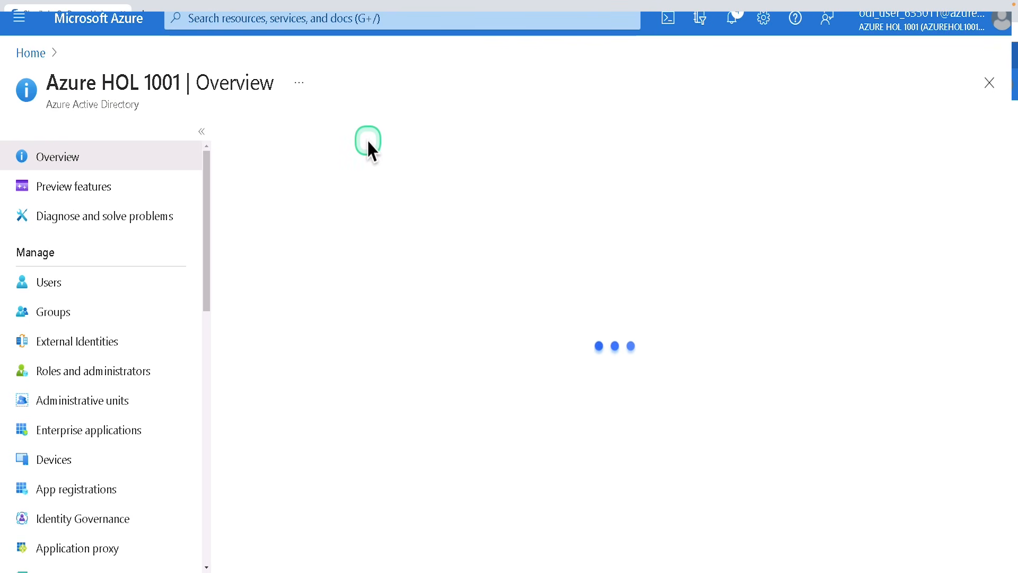
{"action": "left_click_drag", "start_coordinate": [206, 276], "coordinate": [202, 421]}
{"action": "left_click", "coordinate": [79, 384]}
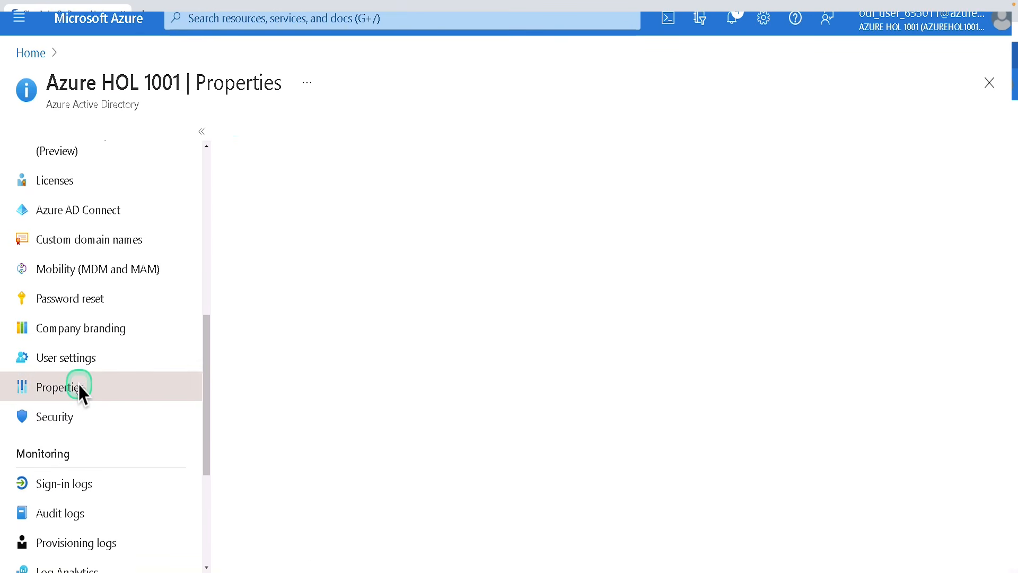
{"action": "left_click_drag", "start_coordinate": [1007, 271], "coordinate": [1000, 405]}
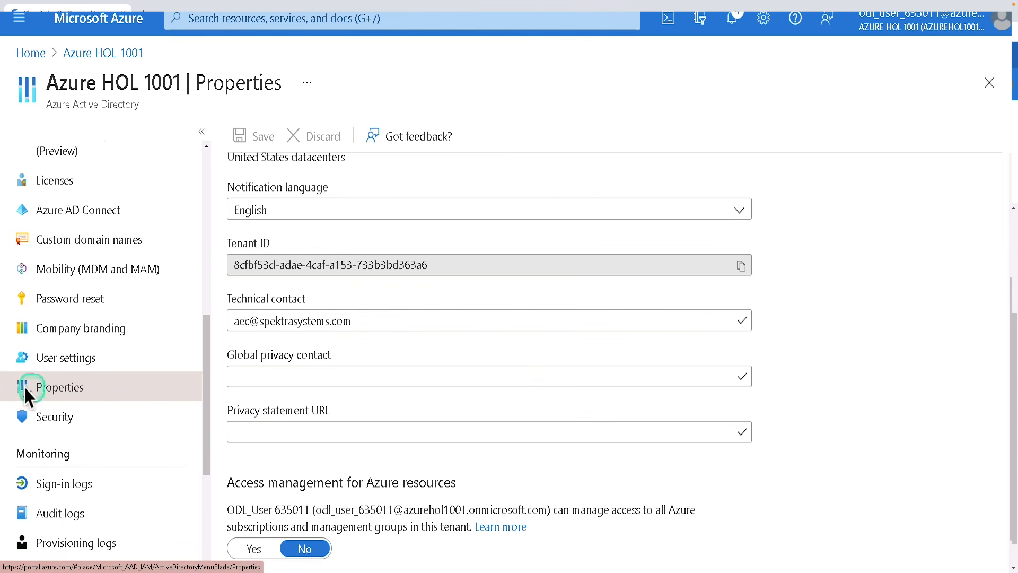
{"action": "left_click_drag", "start_coordinate": [1012, 449], "coordinate": [1012, 477]}
{"action": "triple_click", "coordinate": [297, 447]}
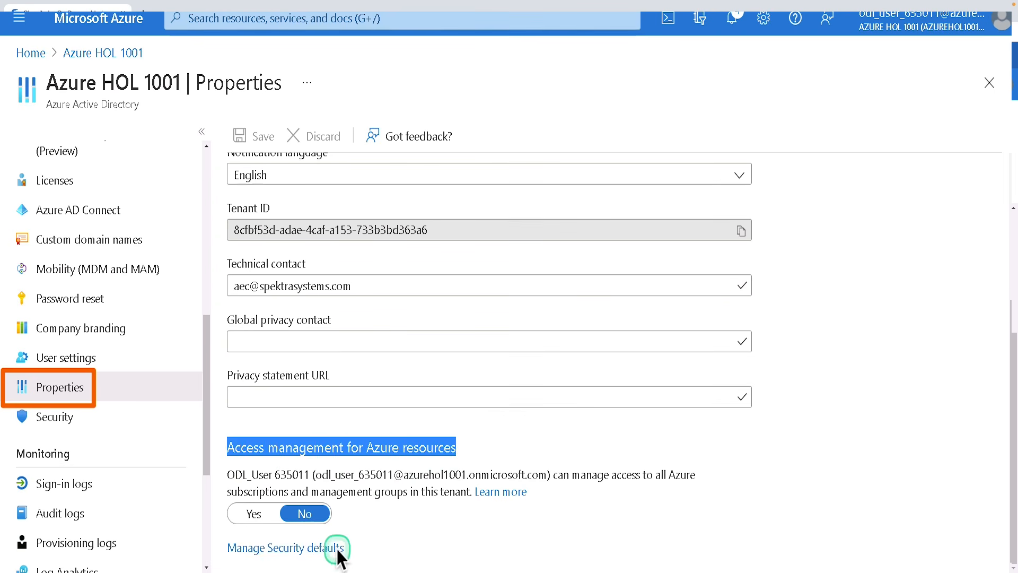
Leave Security defaults at No, close the panel without saving, and go to Security.
{"action": "left_click", "coordinate": [320, 548]}
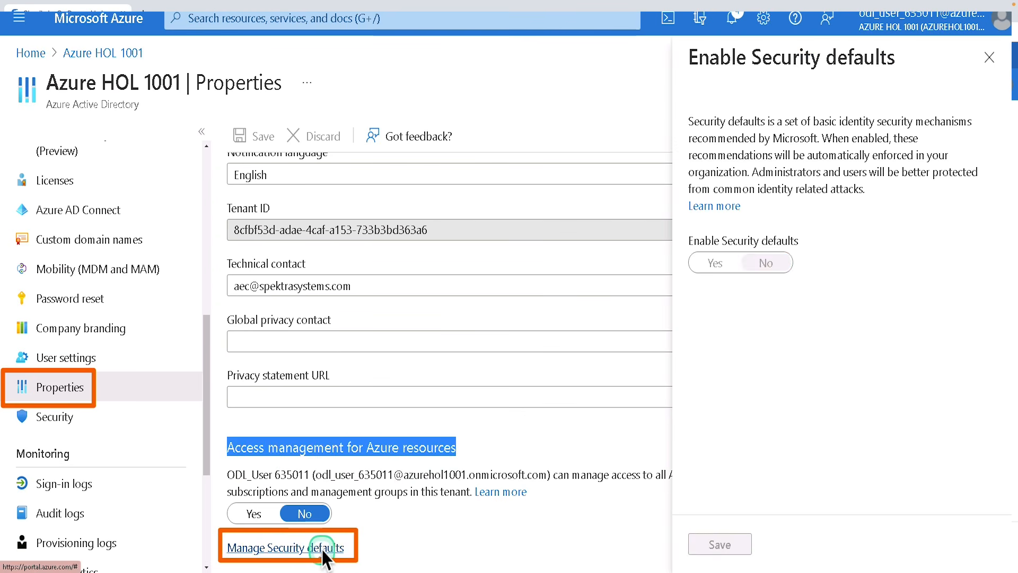
{"action": "left_click", "coordinate": [721, 262]}
{"action": "left_click", "coordinate": [753, 259]}
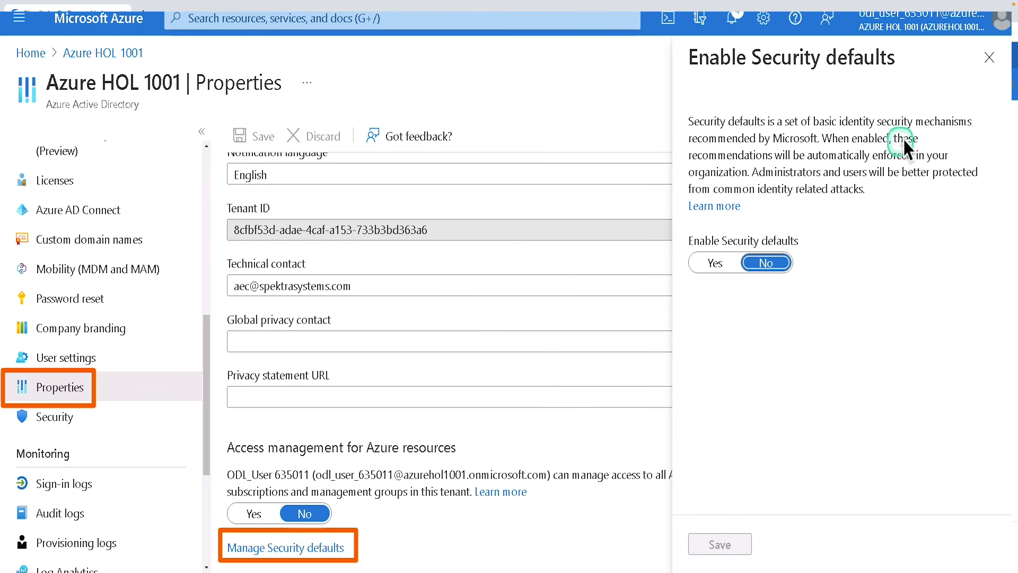
{"action": "left_click", "coordinate": [975, 61]}
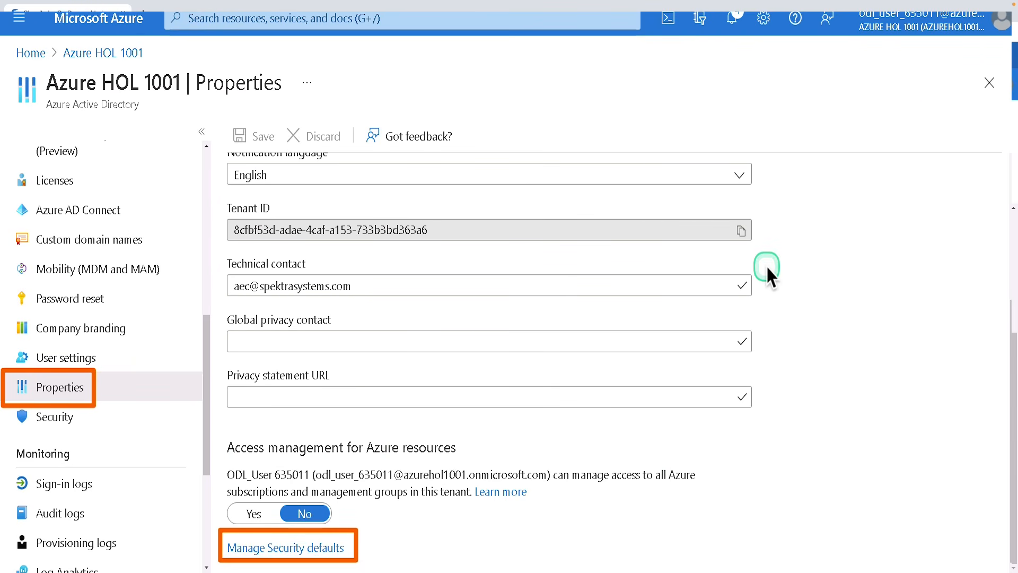
{"action": "left_click", "coordinate": [17, 416]}
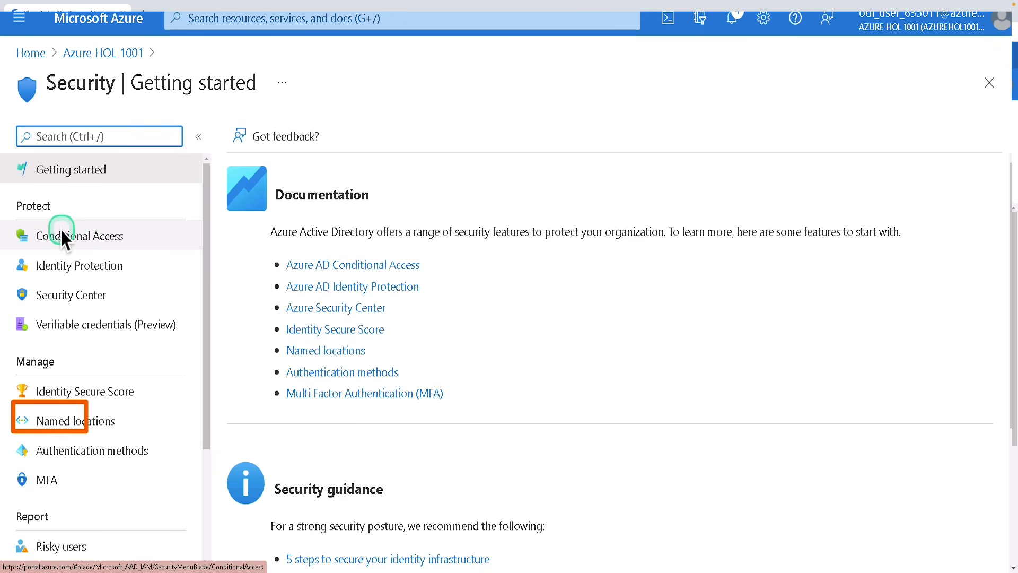
Start a new Conditional Access policy named AVD-MFA.
{"action": "left_click", "coordinate": [133, 251]}
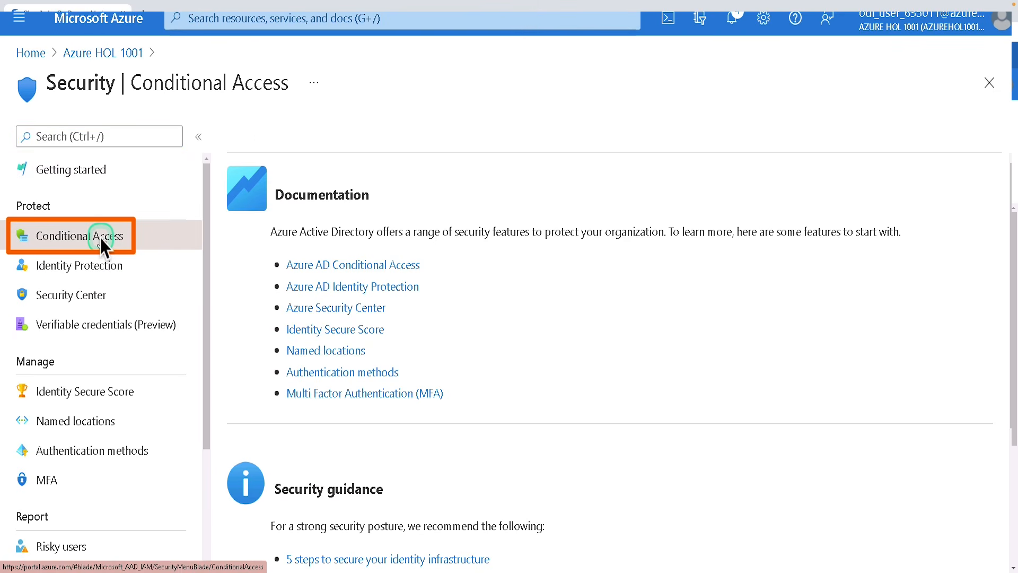
{"action": "left_click", "coordinate": [286, 139]}
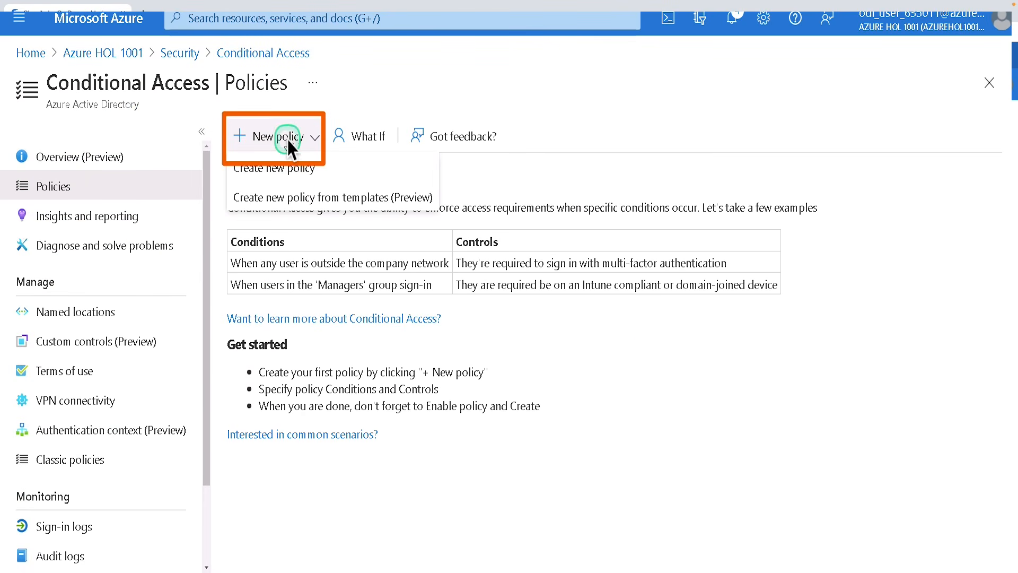
{"action": "left_click", "coordinate": [292, 170]}
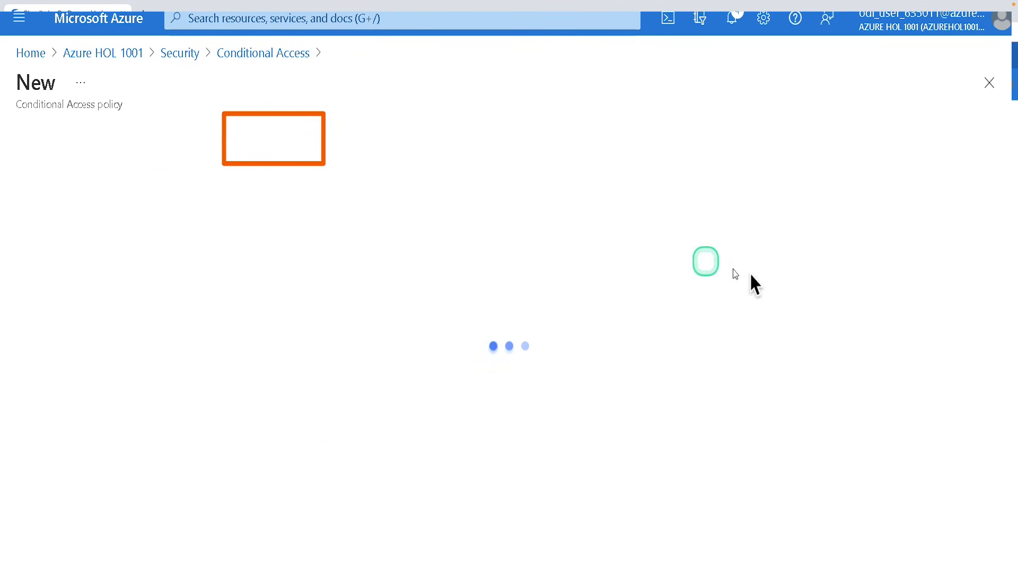
{"action": "left_click", "coordinate": [318, 232]}
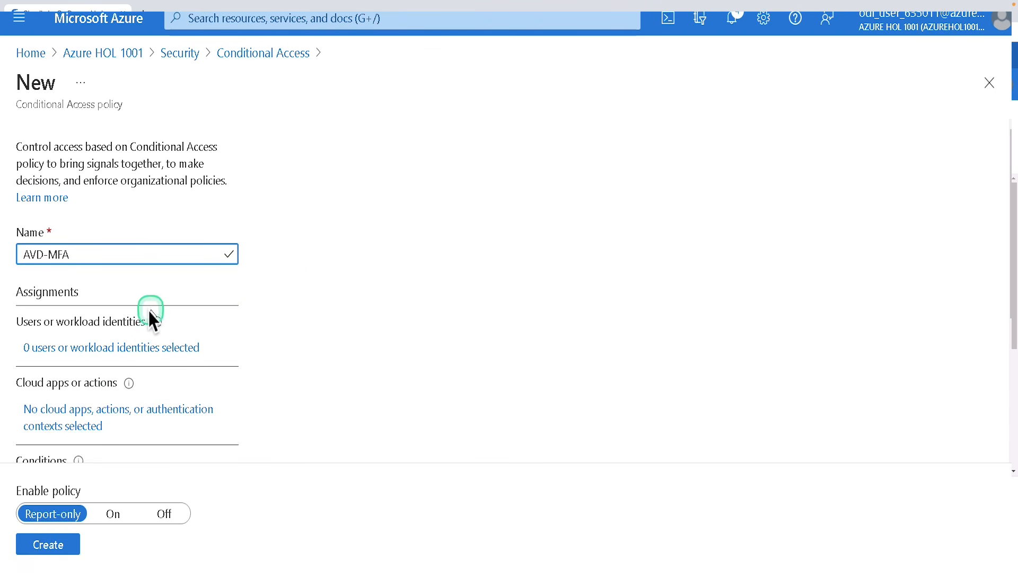
Assign the policy to the lab user via Select users and groups.
{"action": "left_click", "coordinate": [128, 348]}
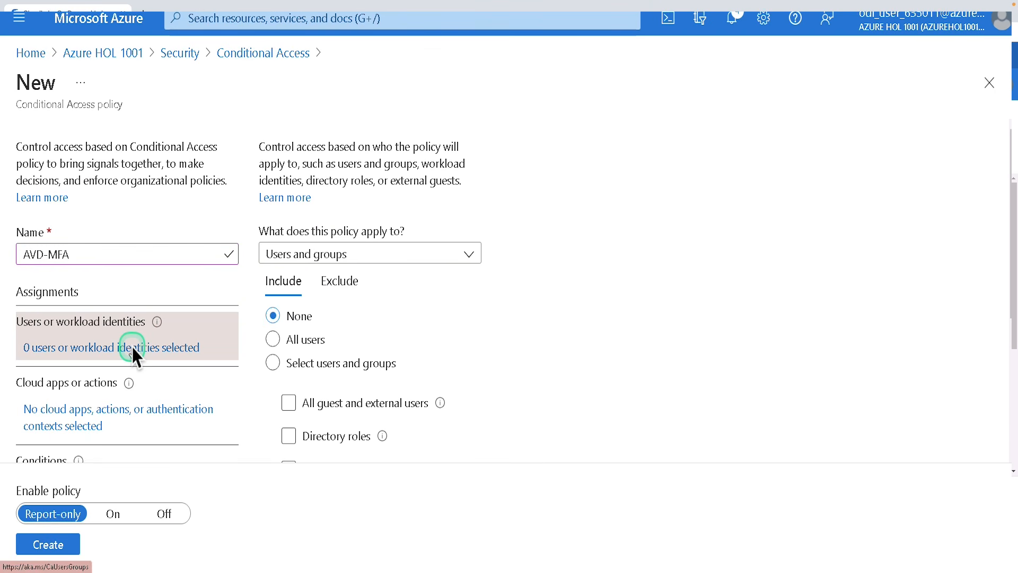
{"action": "left_click", "coordinate": [305, 365]}
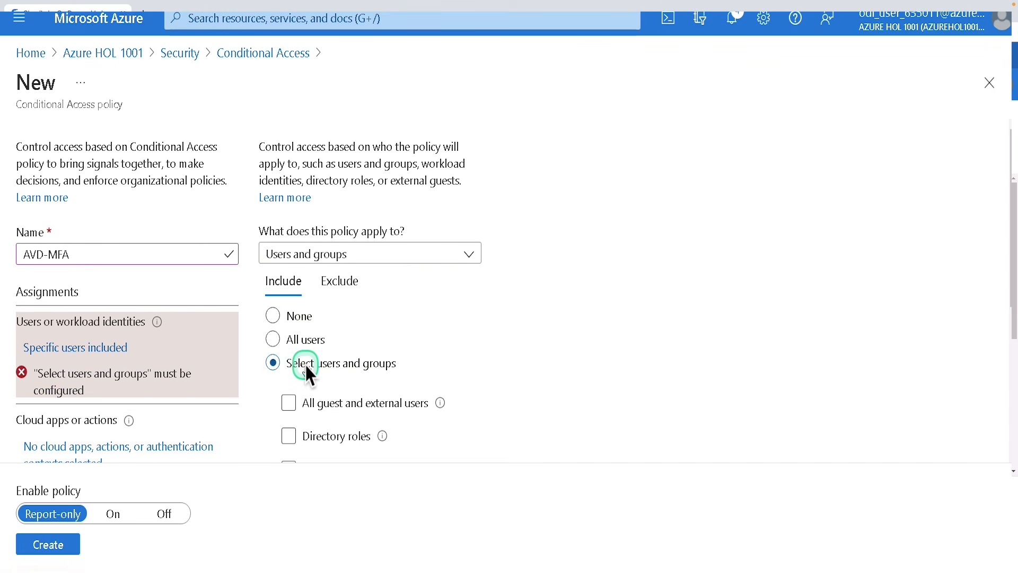
{"action": "scroll", "coordinate": [297, 345], "scroll_direction": "down", "scroll_amount": 2}
{"action": "left_click", "coordinate": [289, 333]}
{"action": "left_click_drag", "start_coordinate": [987, 180], "coordinate": [1003, 272]}
{"action": "left_click", "coordinate": [851, 241]}
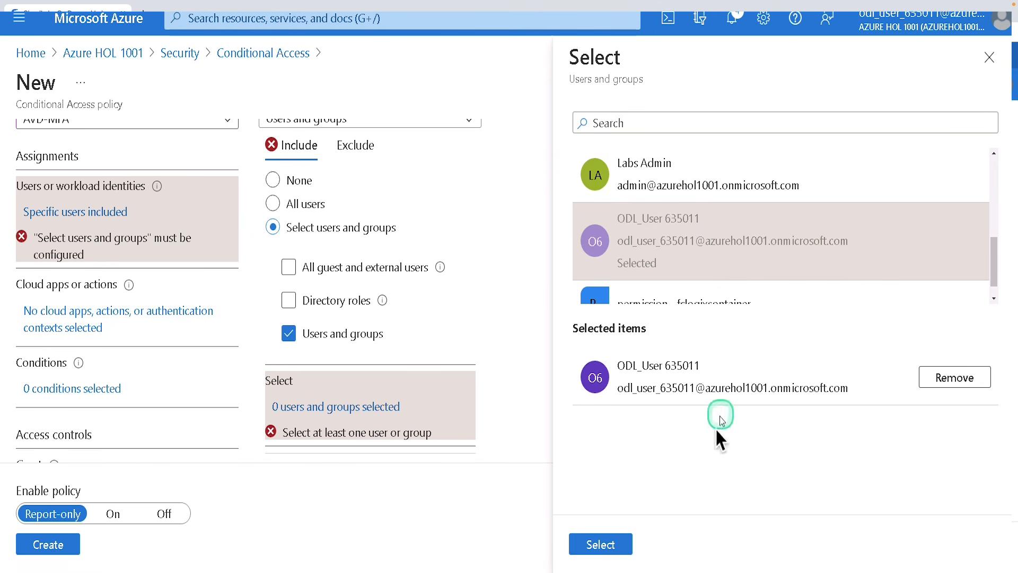
{"action": "left_click", "coordinate": [597, 545]}
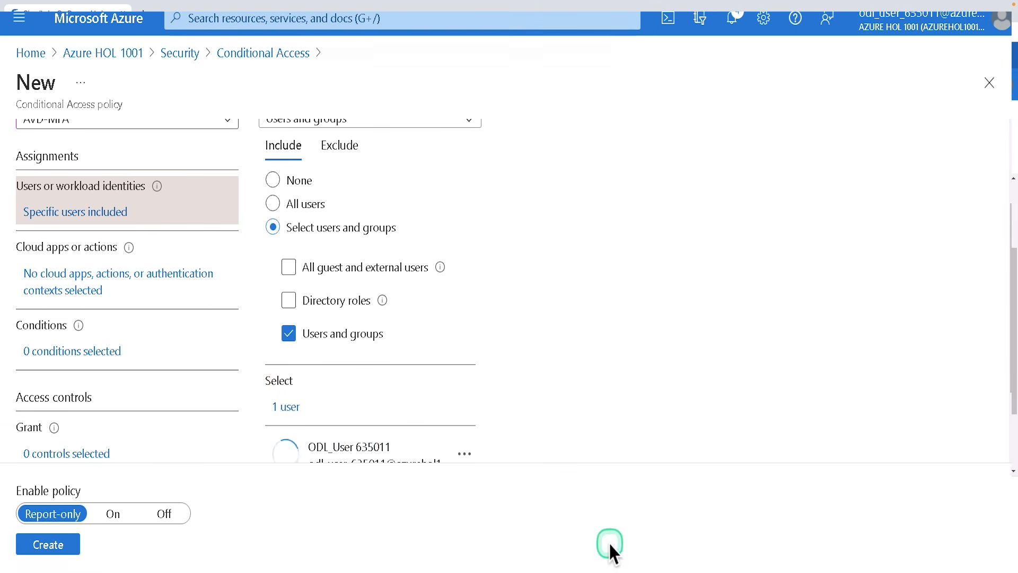
{"action": "left_click", "coordinate": [81, 278]}
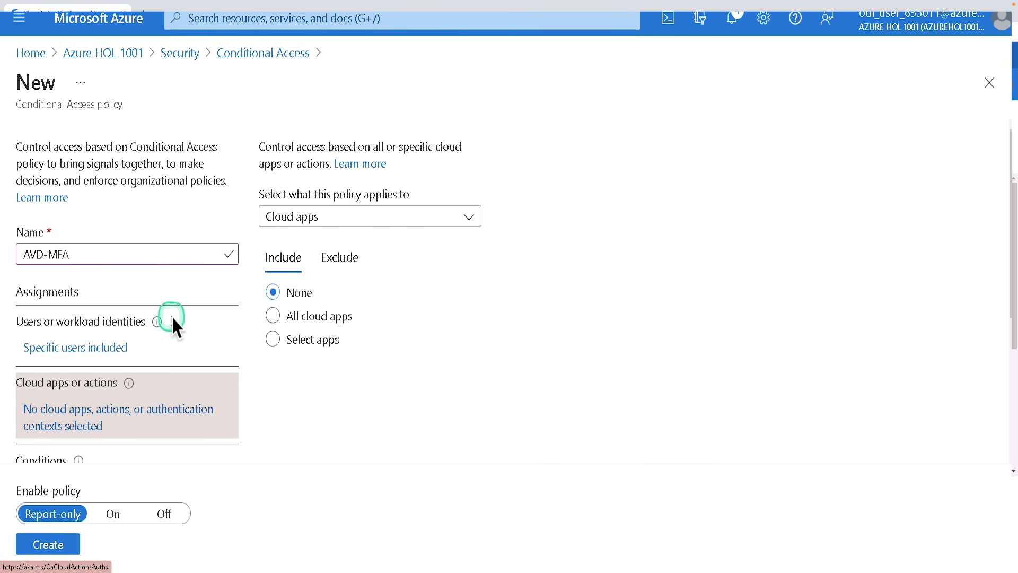
Target the policy at the Azure Virtual Desktop cloud app.
{"action": "left_click", "coordinate": [310, 342]}
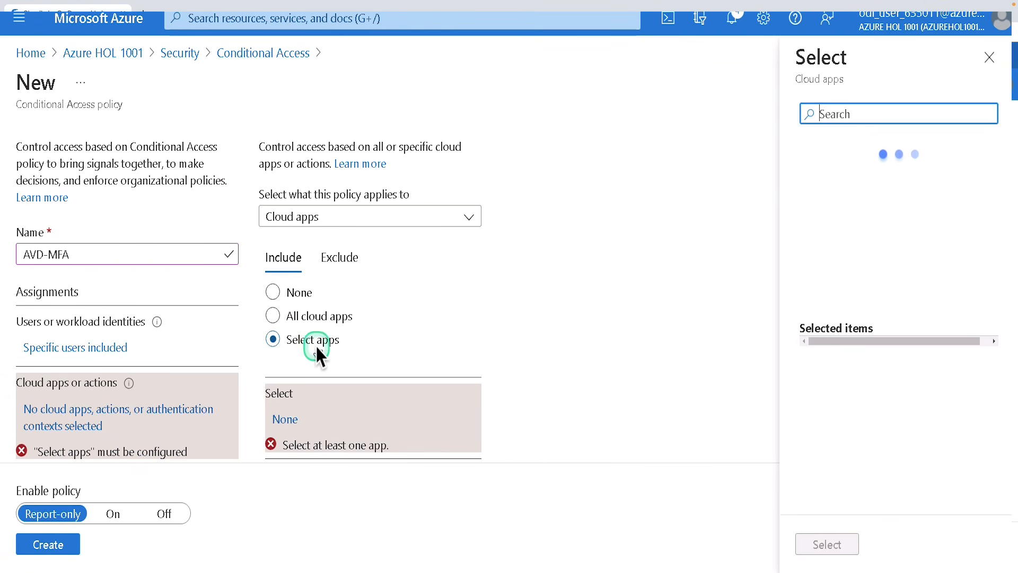
{"action": "type", "text": "W"}
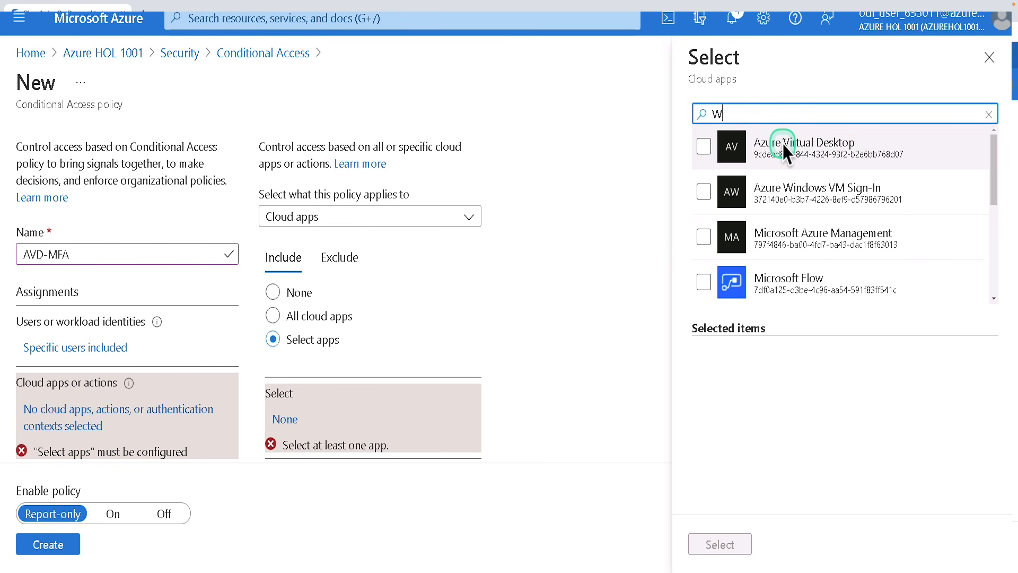
{"action": "left_click", "coordinate": [703, 147]}
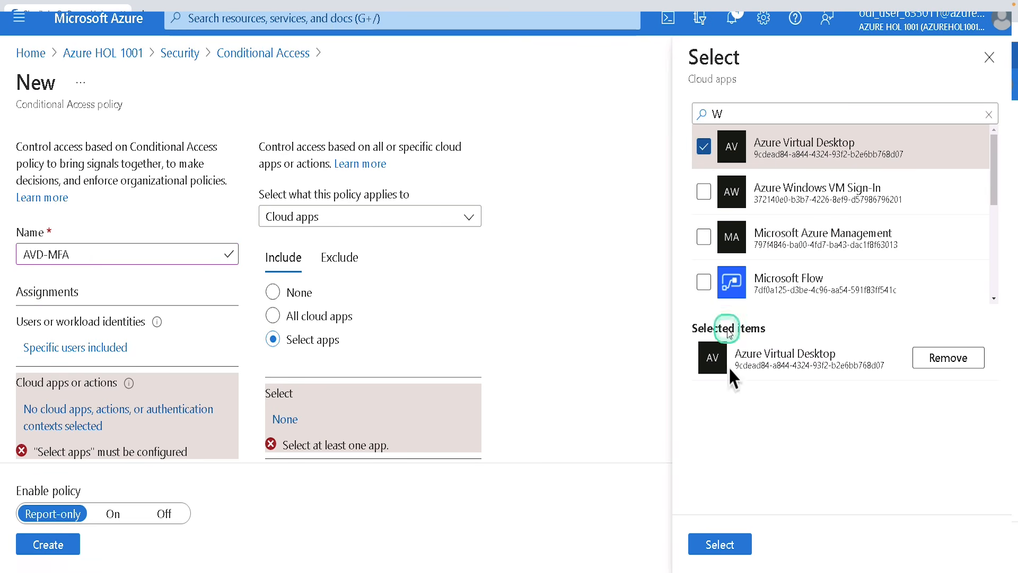
{"action": "left_click", "coordinate": [727, 549]}
{"action": "scroll", "coordinate": [126, 352], "scroll_direction": "down", "scroll_amount": 4}
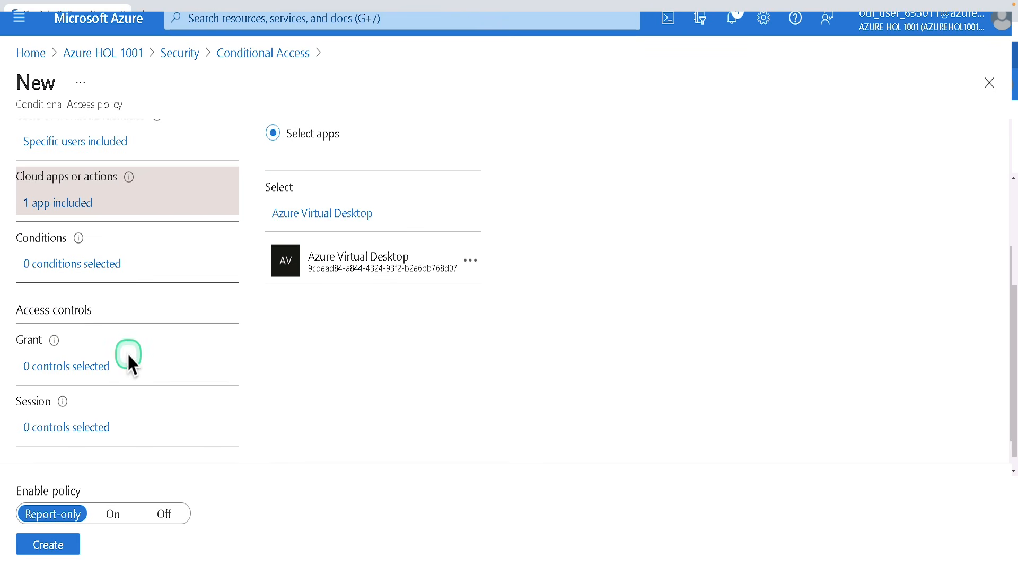
Set the Client apps condition to Yes, covering all four client app types.
{"action": "left_click", "coordinate": [98, 263]}
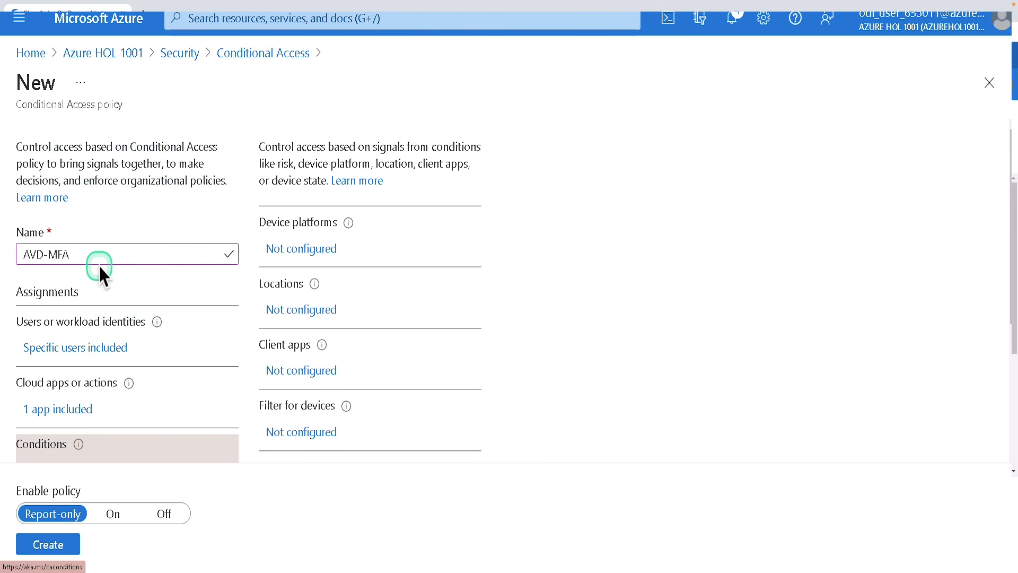
{"action": "left_click", "coordinate": [304, 371]}
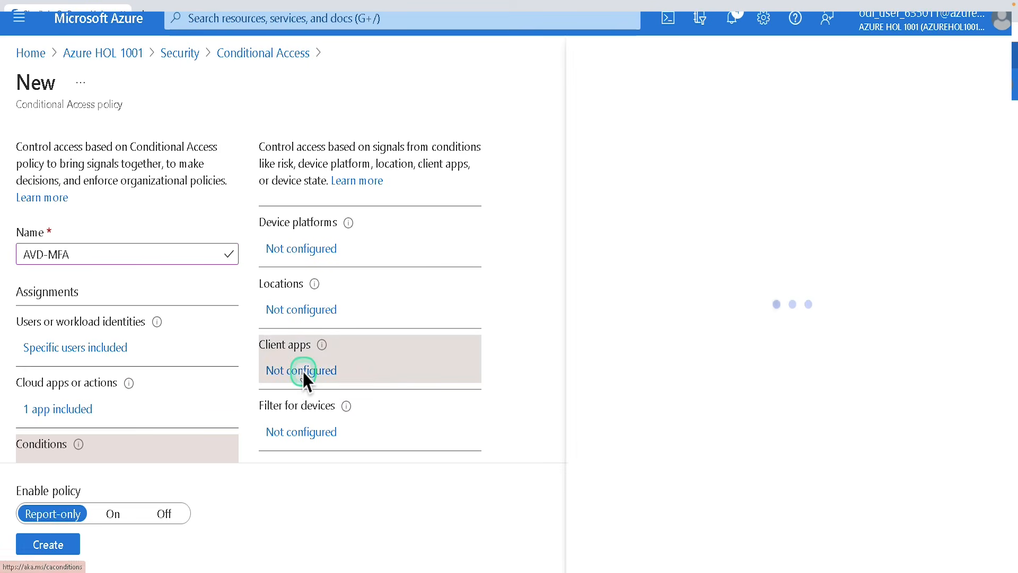
{"action": "left_click", "coordinate": [822, 212]}
{"action": "left_click", "coordinate": [827, 544]}
{"action": "scroll", "coordinate": [98, 330], "scroll_direction": "down", "scroll_amount": 2}
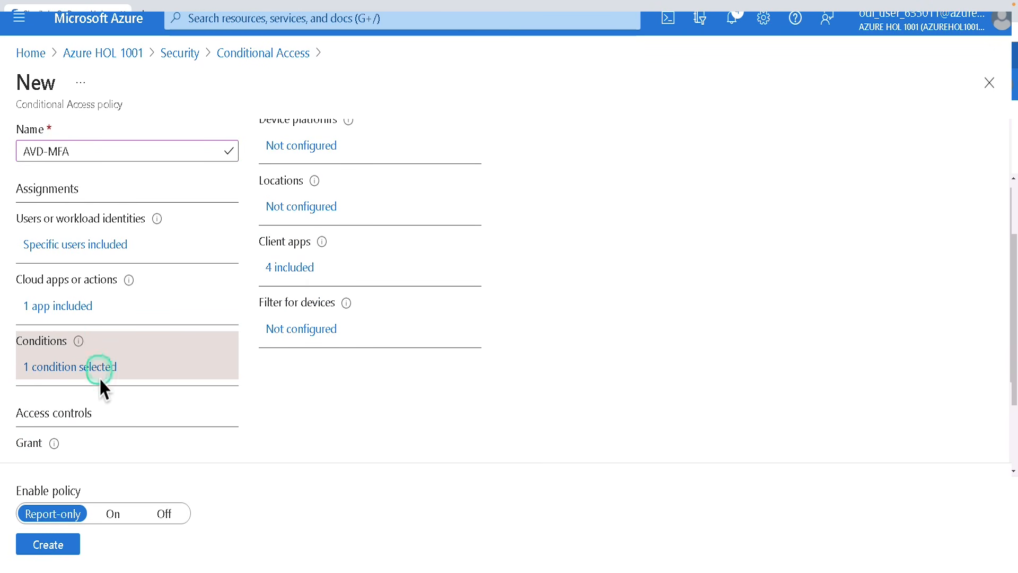
{"action": "scroll", "coordinate": [85, 411], "scroll_direction": "down", "scroll_amount": 2}
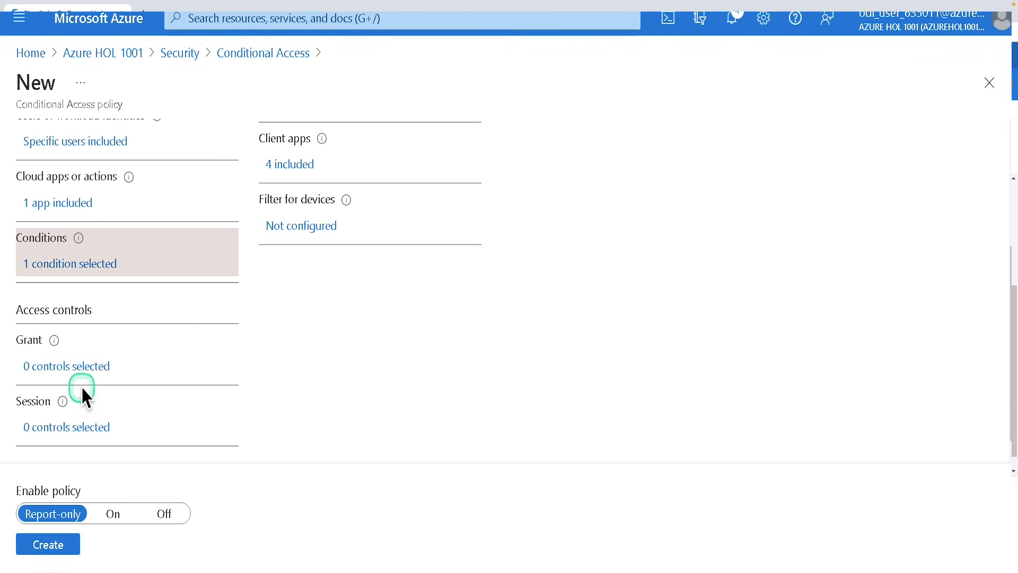
{"action": "scroll", "coordinate": [76, 328], "scroll_direction": "down", "scroll_amount": 1}
Require multi-factor authentication as the grant control and switch the policy On.
{"action": "left_click", "coordinate": [77, 349]}
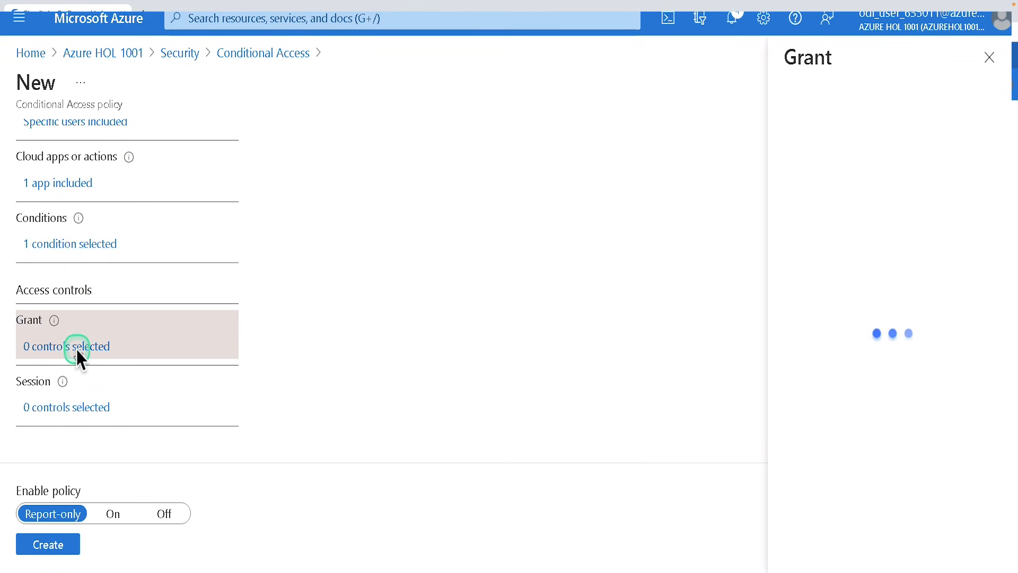
{"action": "left_click", "coordinate": [807, 233]}
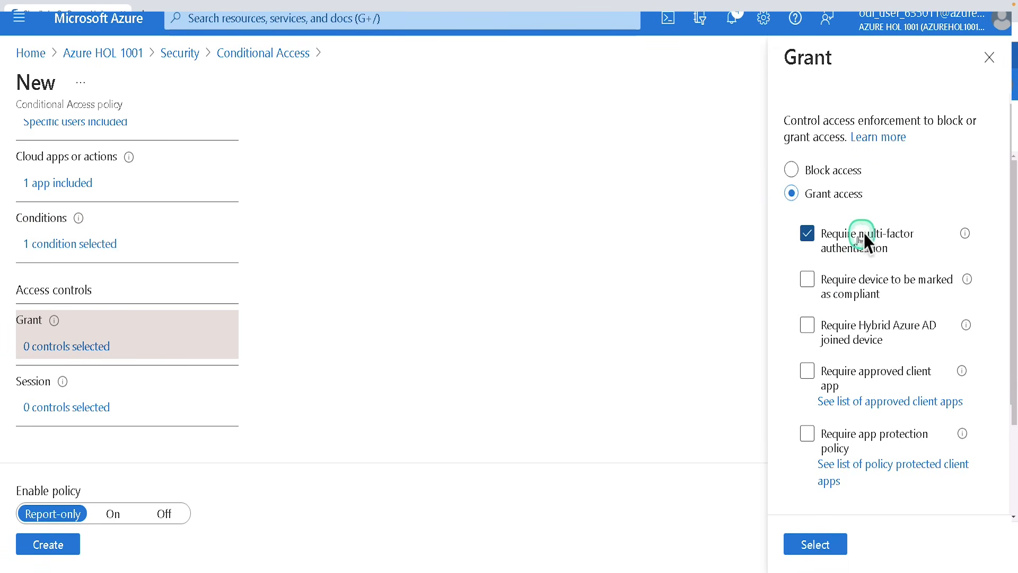
{"action": "left_click", "coordinate": [810, 547]}
{"action": "left_click", "coordinate": [120, 510]}
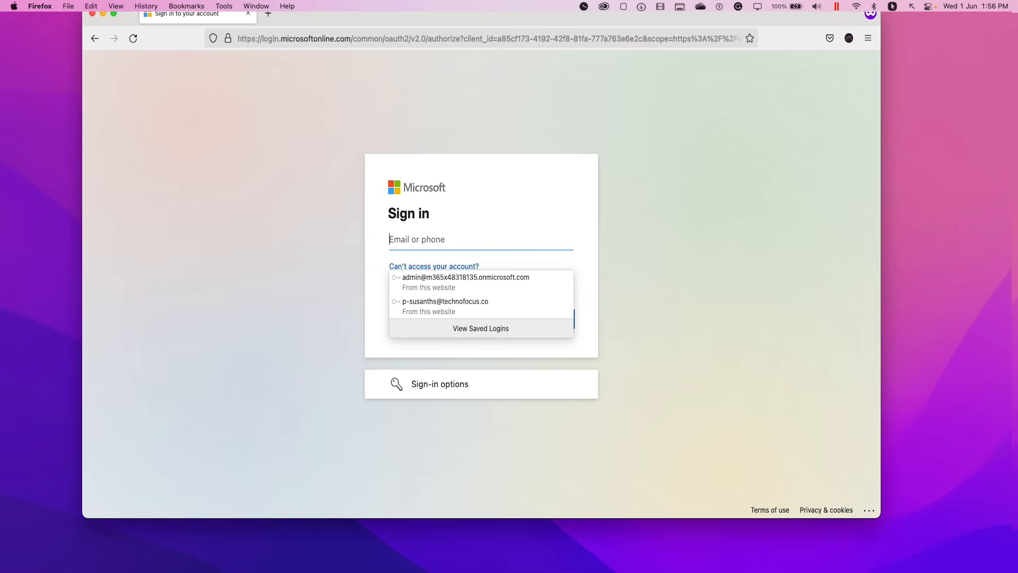
Sign in with the lab account's saved e-mail address and password.
{"action": "key", "text": "super+v"}
{"action": "left_click", "coordinate": [556, 320]}
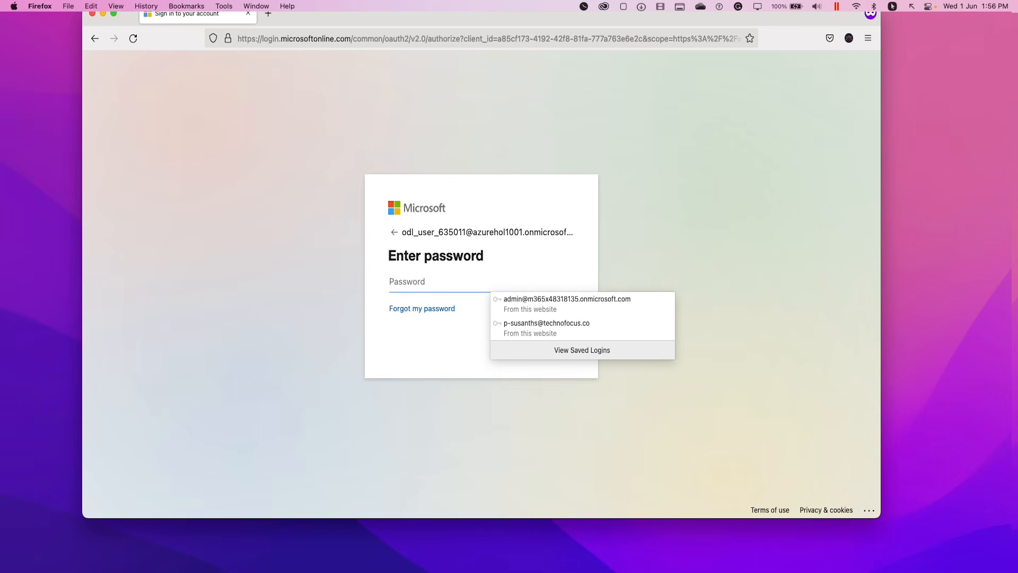
{"action": "key", "text": "super+v"}
{"action": "left_click", "coordinate": [545, 339]}
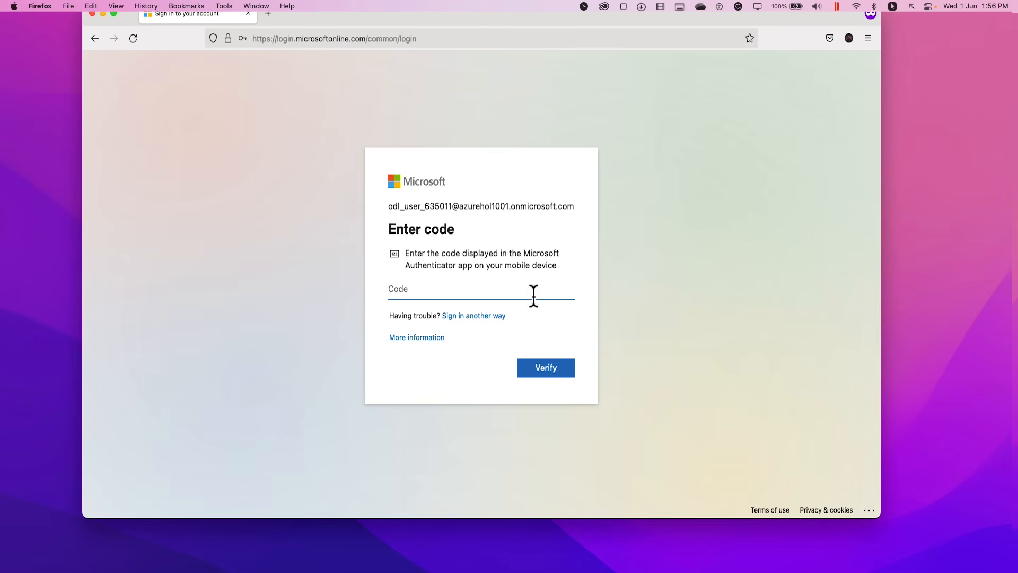
Enter the Authenticator verification code and choose Yes to stay signed in.
{"action": "key", "text": "Return"}
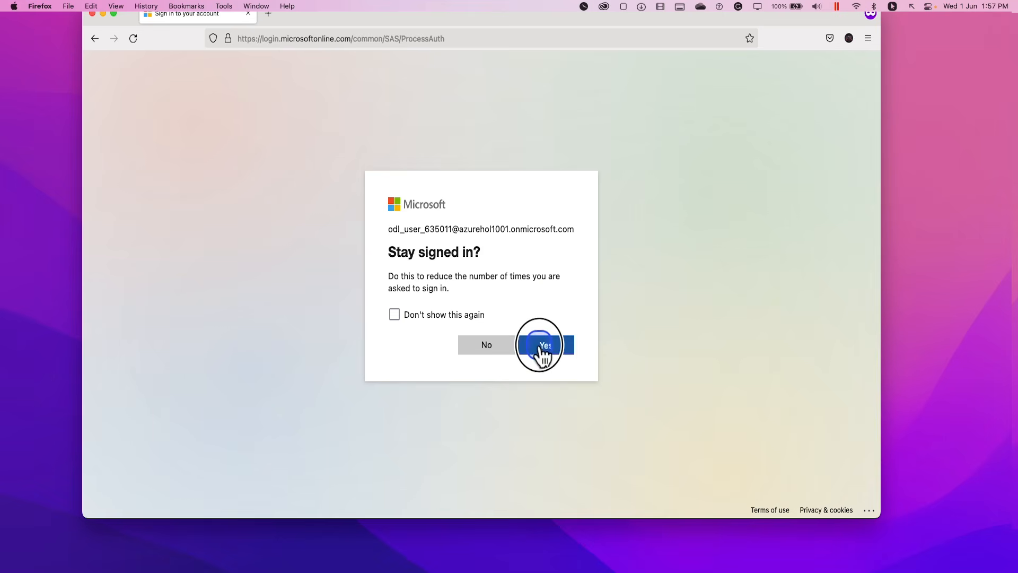
{"action": "left_click", "coordinate": [539, 345]}
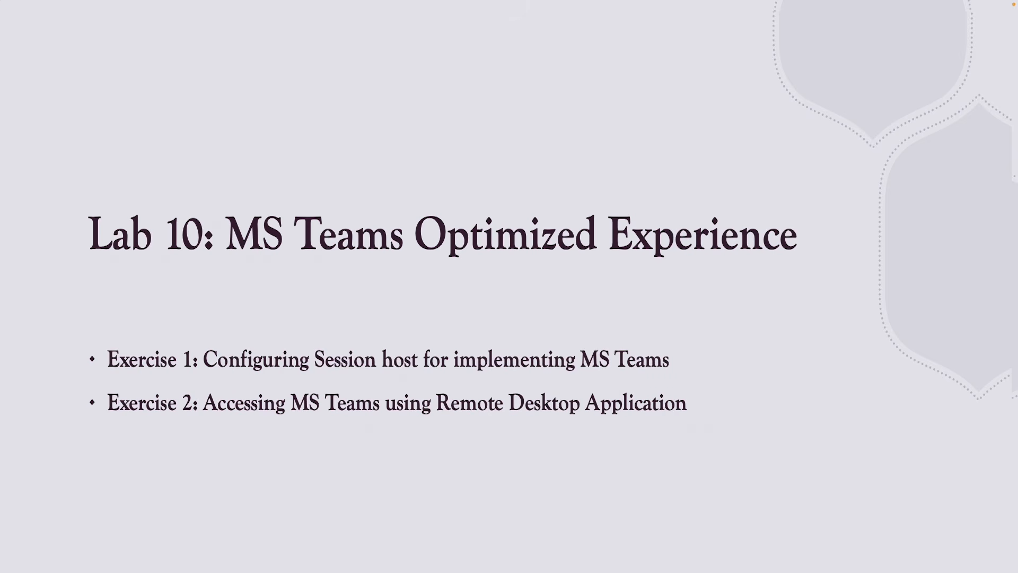
Draw a rectangle around the Exercise 1 session host bullet on the Lab 10 MS Teams slide.
{"action": "mouse_move", "coordinate": [92, 363]}
{"action": "left_mouse_down"}
{"action": "mouse_move", "coordinate": [337, 386]}
{"action": "mouse_move", "coordinate": [706, 377]}
{"action": "left_mouse_up"}
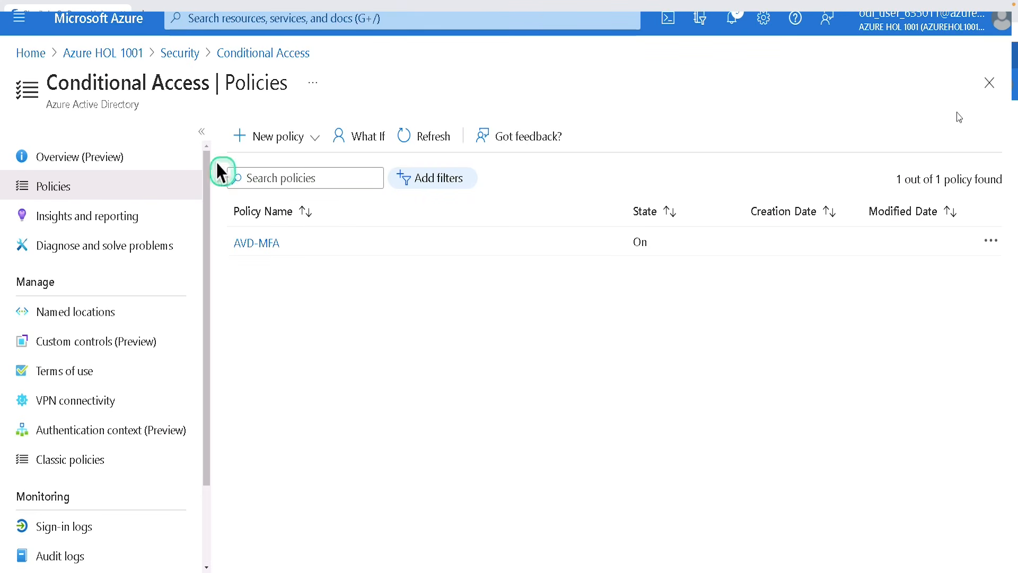
Open Run command > RunPowerShellScript on session host AVD-HP01-SH-0.
{"action": "left_click", "coordinate": [120, 29]}
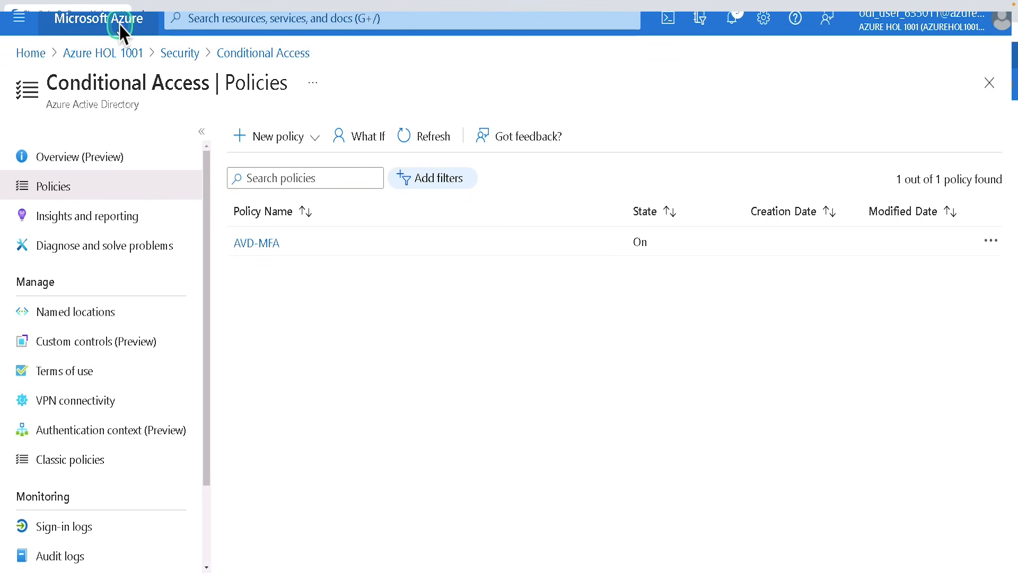
{"action": "left_click", "coordinate": [306, 121]}
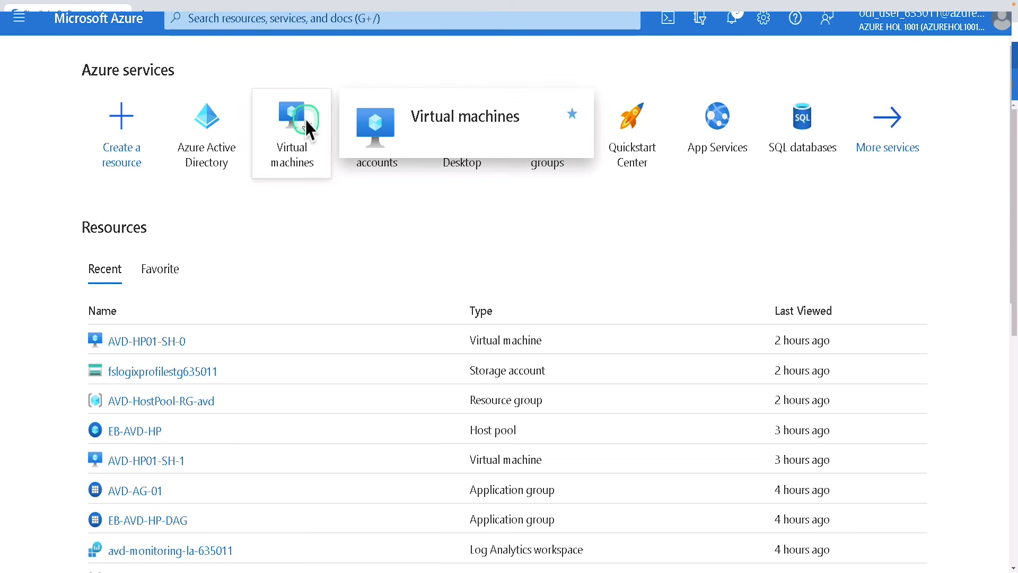
{"action": "left_click", "coordinate": [104, 281]}
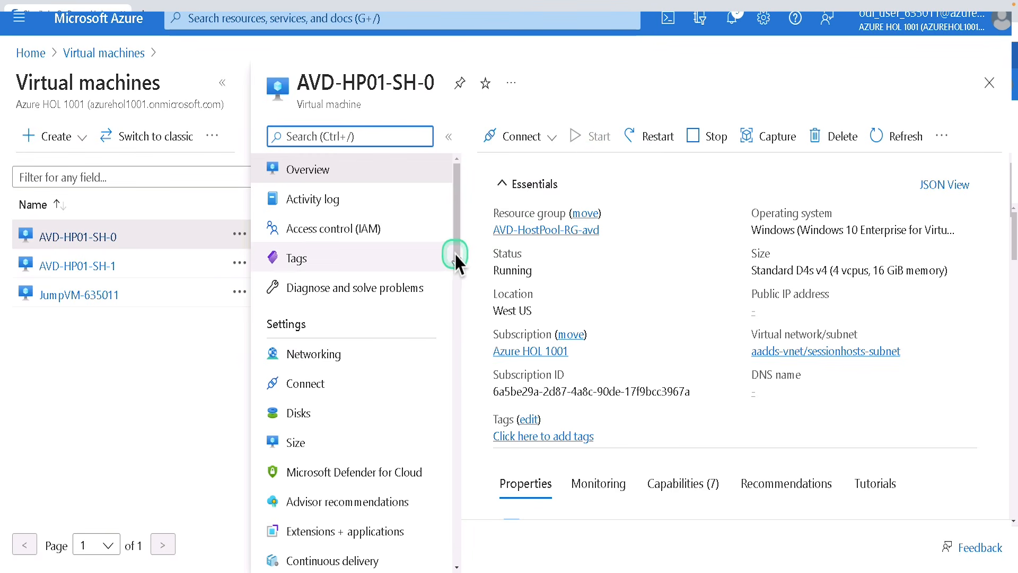
{"action": "left_click_drag", "start_coordinate": [450, 295], "coordinate": [456, 436]}
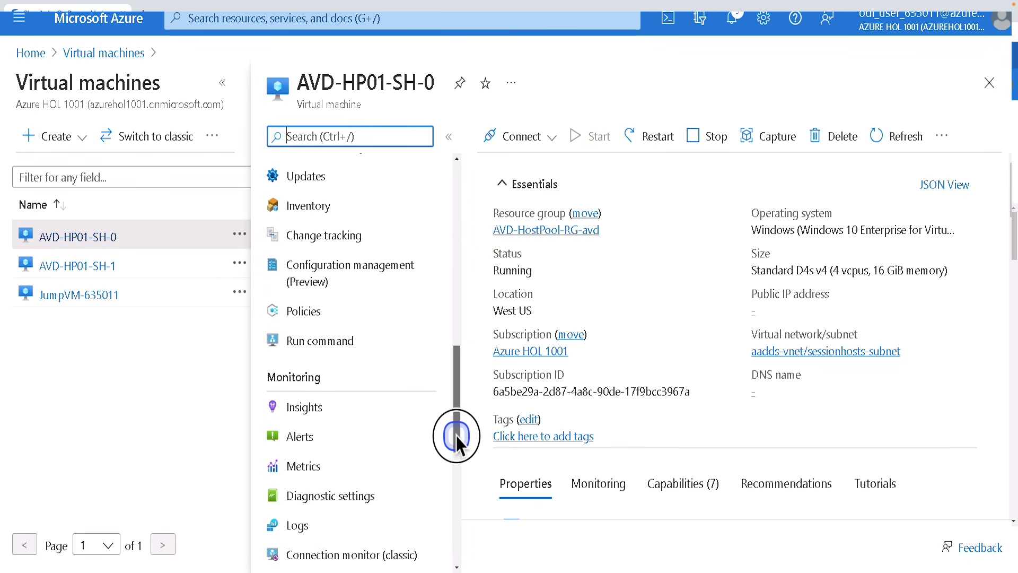
{"action": "left_click", "coordinate": [335, 355]}
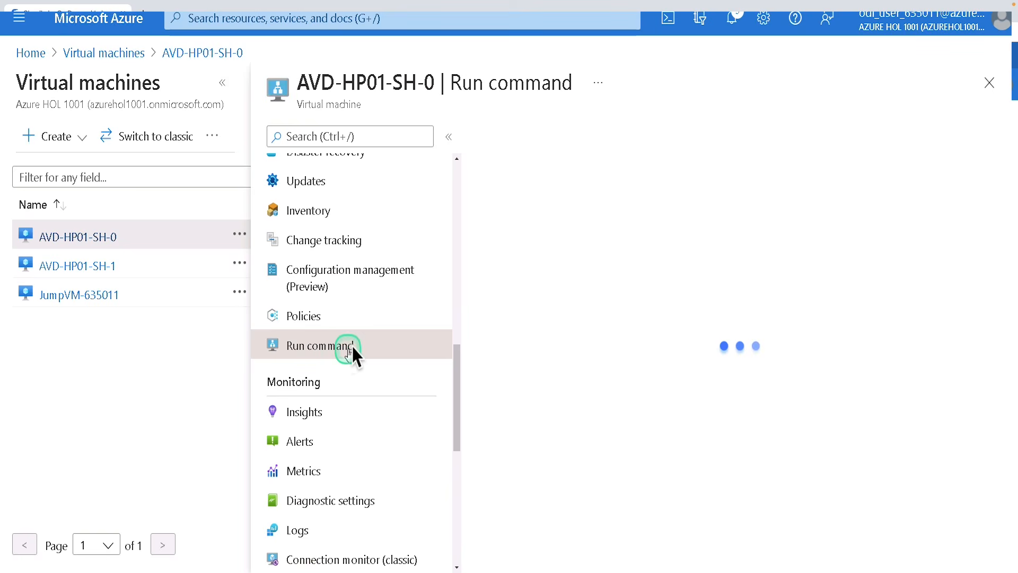
{"action": "left_click", "coordinate": [555, 268]}
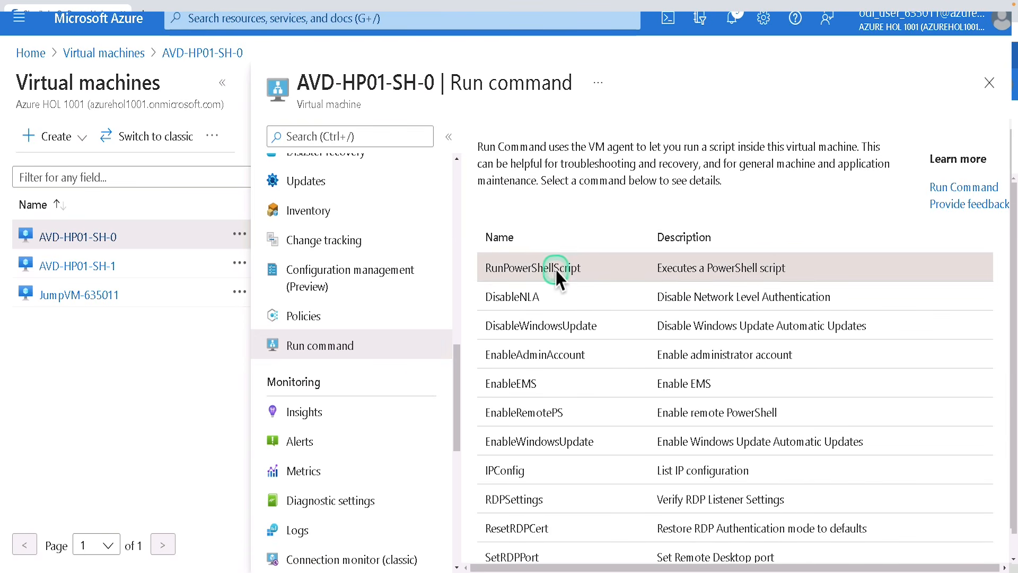
Paste the Teams registry key and RTC.msi install script, run it, and close the panel.
{"action": "right_click", "coordinate": [441, 148]}
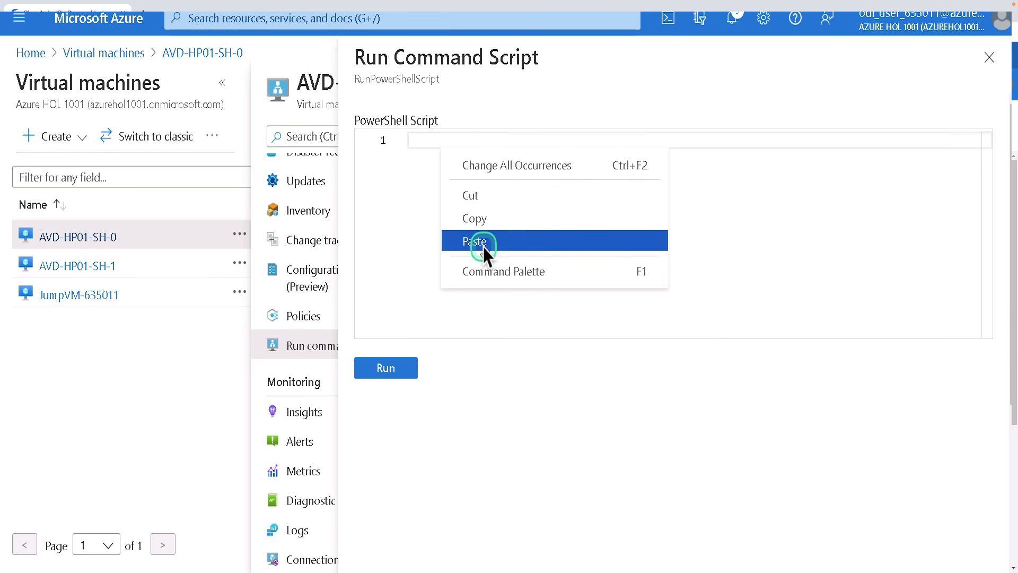
{"action": "left_click", "coordinate": [482, 244]}
{"action": "left_click", "coordinate": [404, 369]}
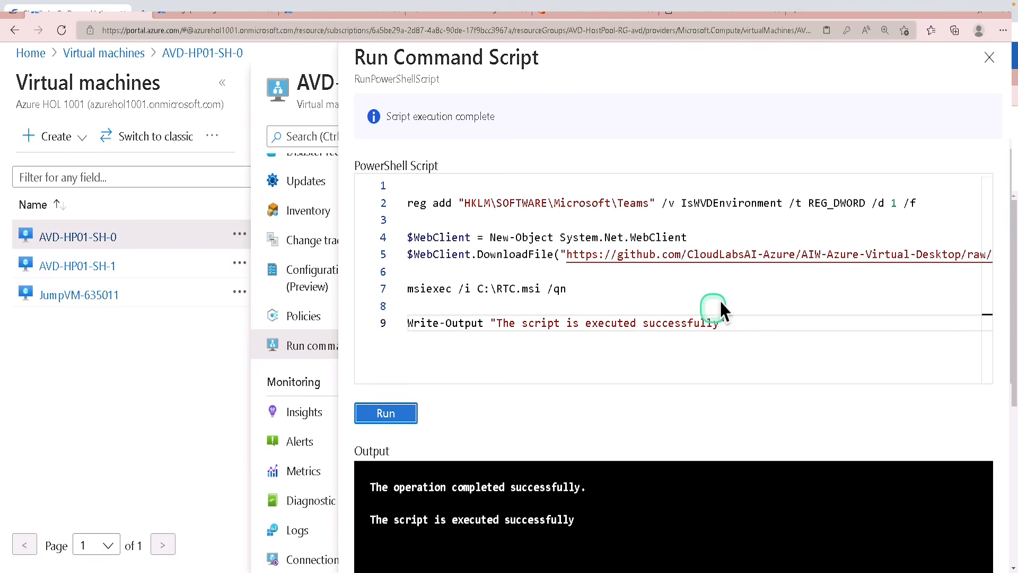
{"action": "left_click", "coordinate": [989, 58]}
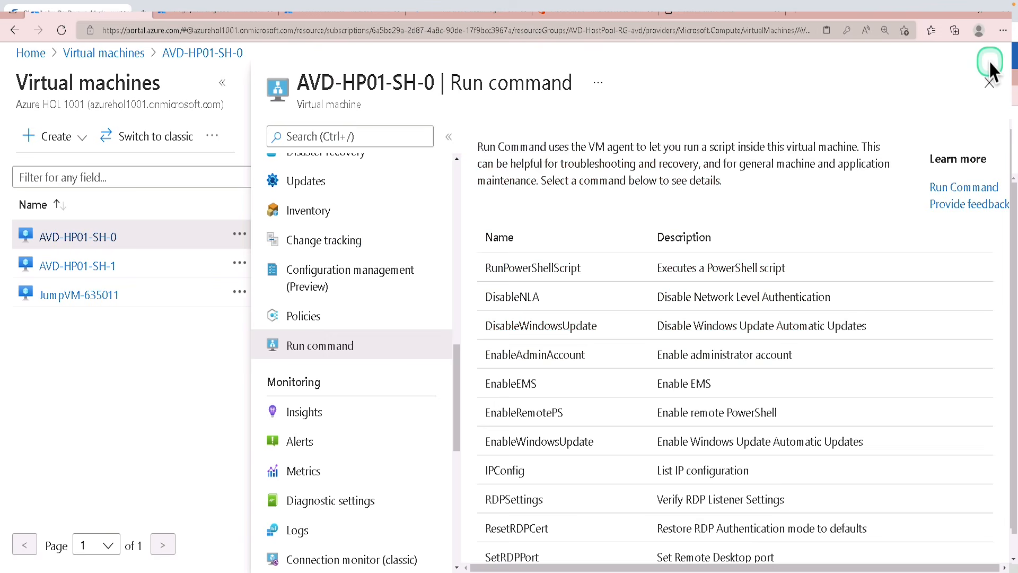
Open Run command on AVD-HP01-SH-1, pick RunPowerShellScript, and highlight the power state warning.
{"action": "left_click", "coordinate": [107, 269]}
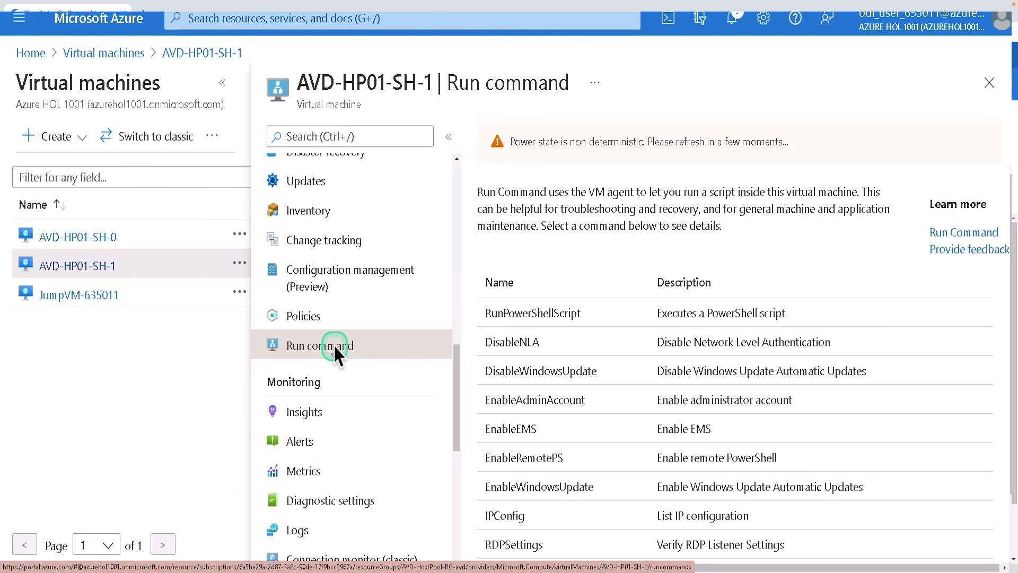
{"action": "left_click", "coordinate": [524, 313]}
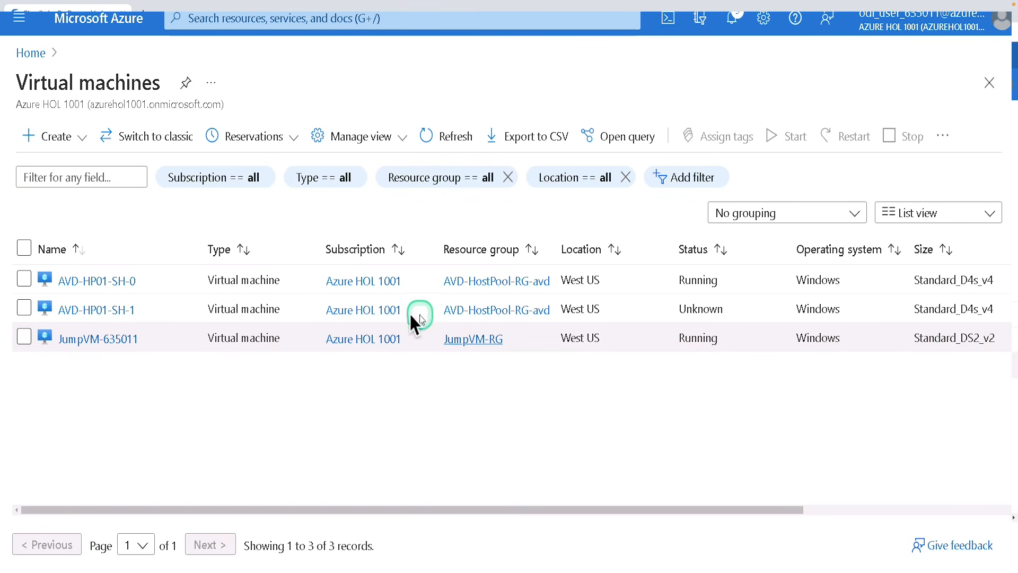
{"action": "left_click", "coordinate": [113, 311]}
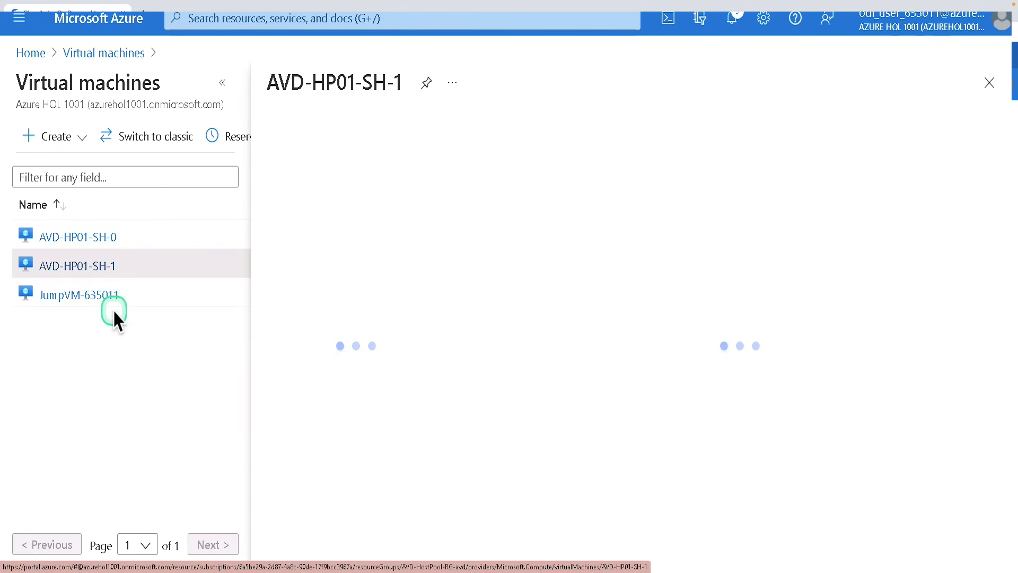
{"action": "left_click", "coordinate": [761, 183]}
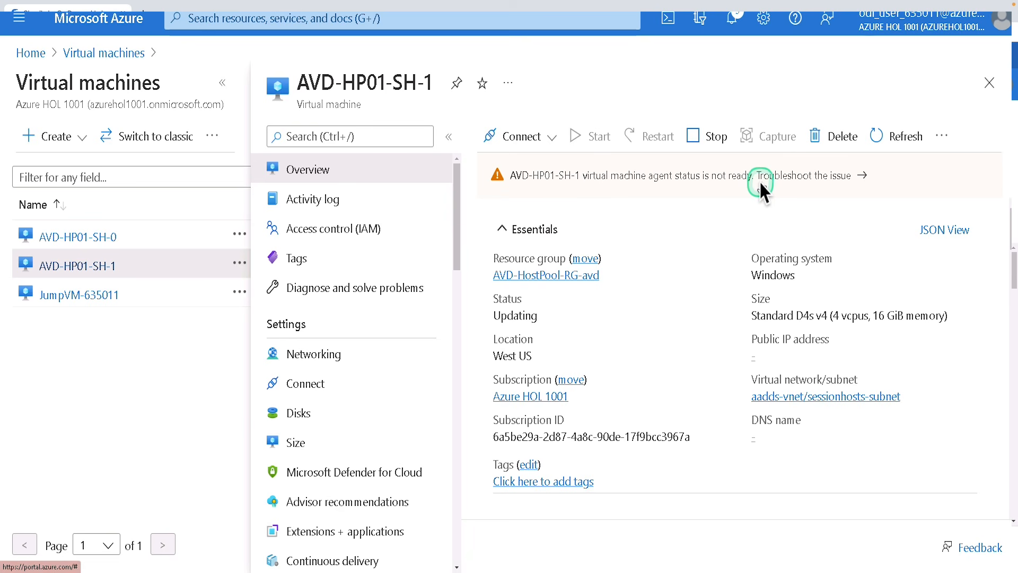
{"action": "left_click_drag", "start_coordinate": [455, 269], "coordinate": [456, 415]}
{"action": "left_click", "coordinate": [344, 455]}
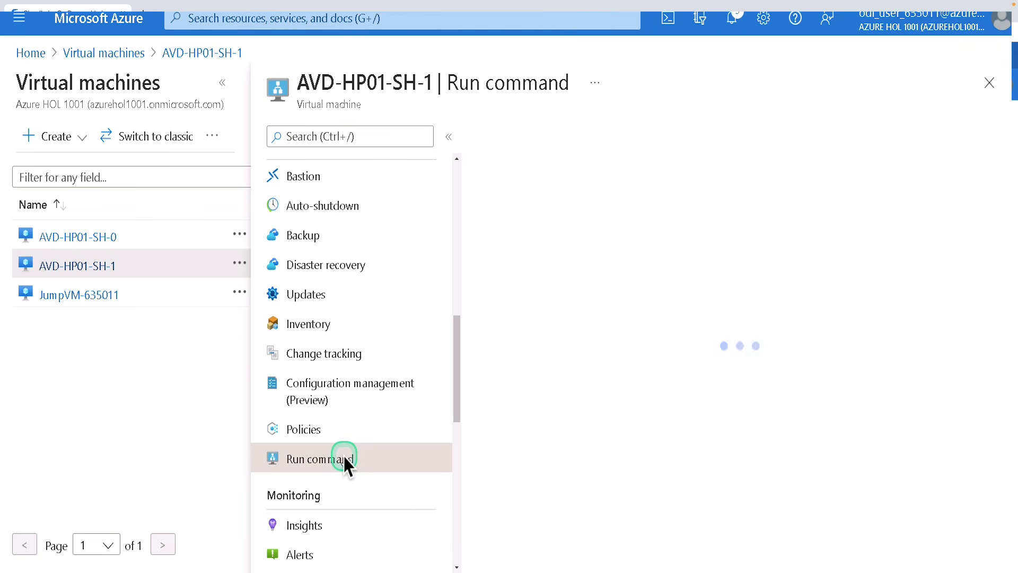
{"action": "left_click", "coordinate": [507, 311]}
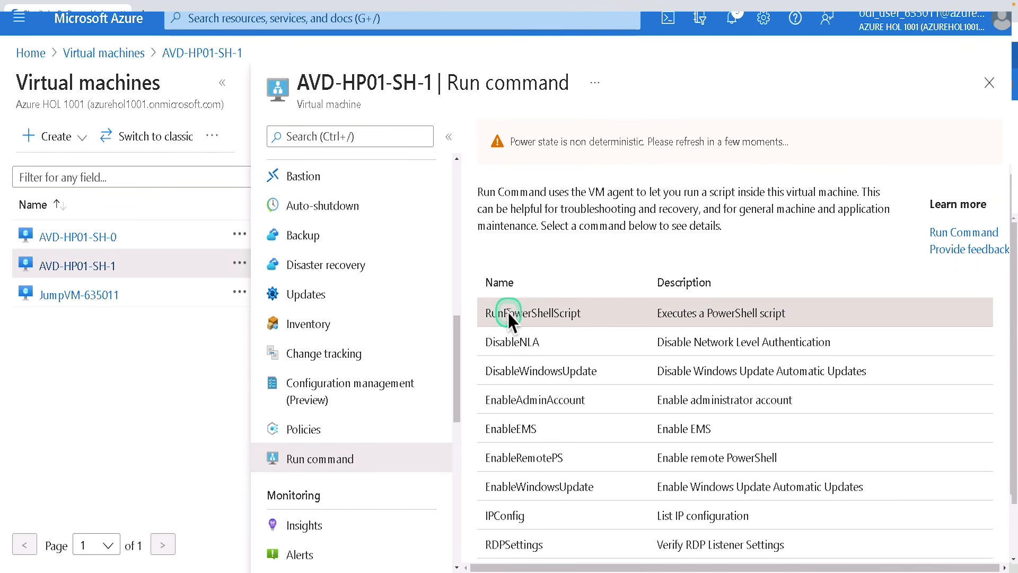
{"action": "double_click", "coordinate": [508, 313]}
{"action": "left_click", "coordinate": [520, 142]}
{"action": "left_click_drag", "start_coordinate": [521, 142], "coordinate": [644, 145]}
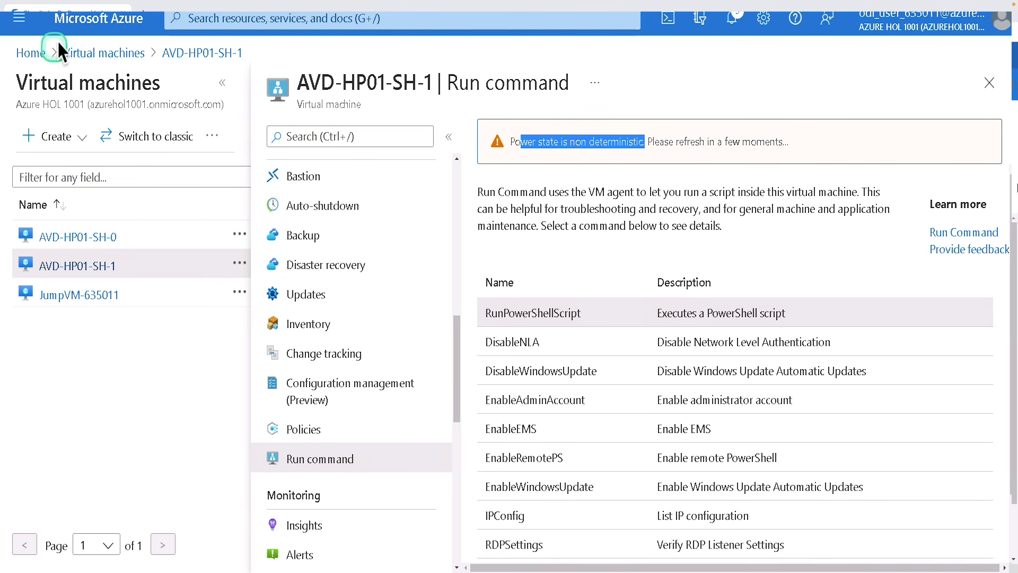
Open the Device redirection RDP properties of the EB-AVD-HP host pool.
{"action": "left_click", "coordinate": [472, 126]}
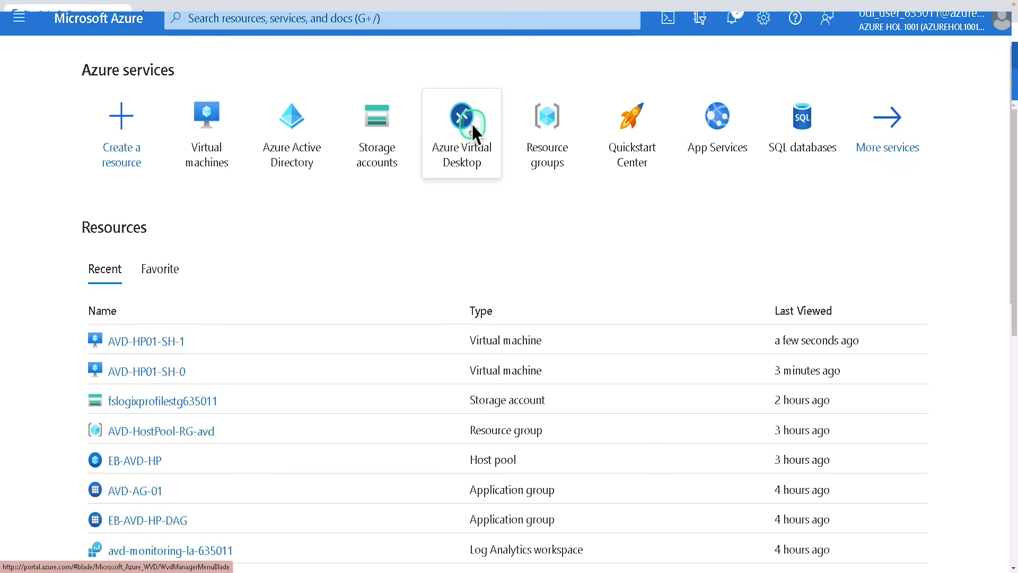
{"action": "left_click", "coordinate": [53, 266]}
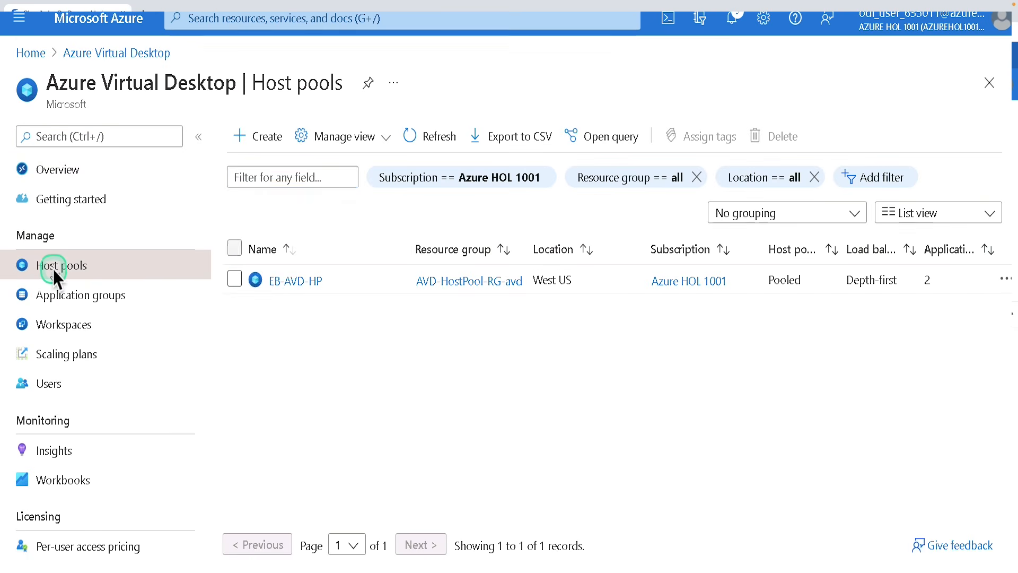
{"action": "left_click", "coordinate": [311, 282]}
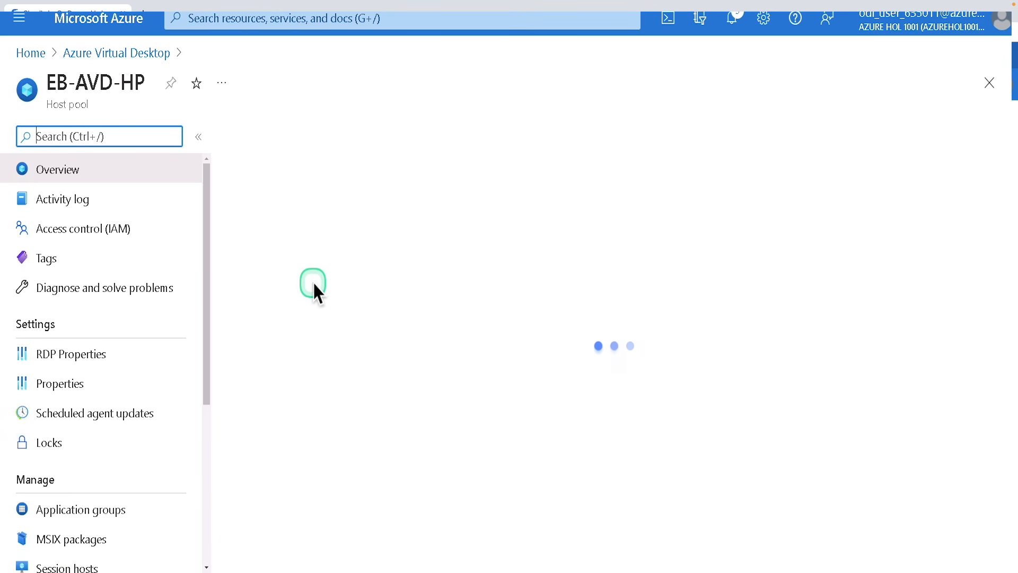
{"action": "left_click", "coordinate": [128, 404]}
{"action": "left_click", "coordinate": [104, 392]}
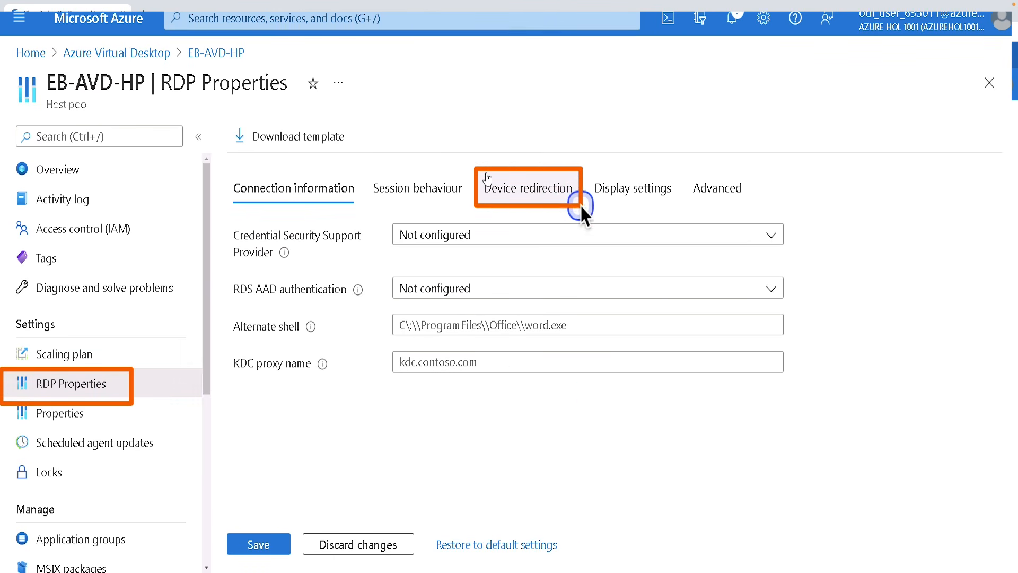
{"action": "left_click", "coordinate": [550, 188]}
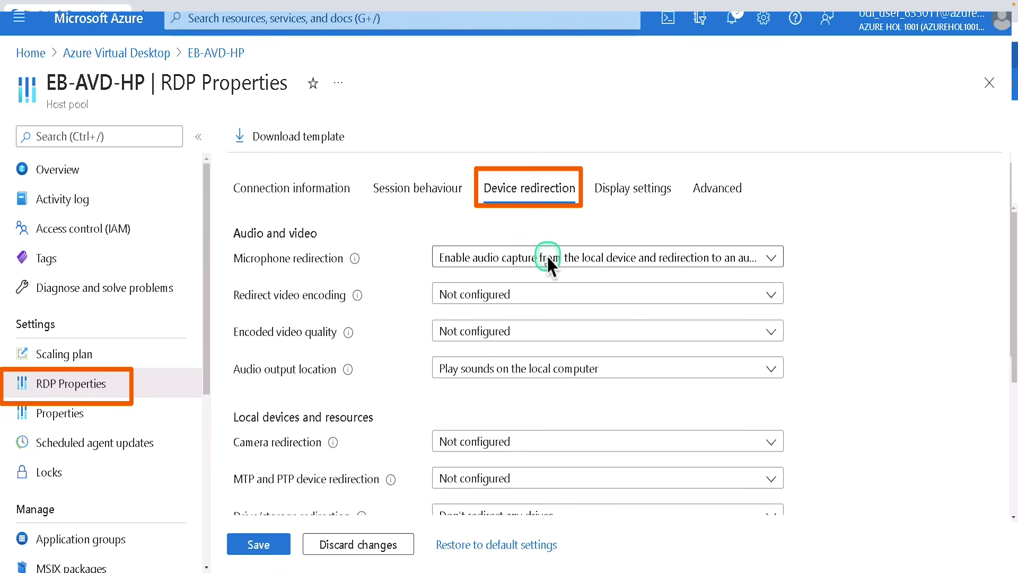
Keep microphone capture and local audio playback, set Camera redirection to Redirect cameras, and save.
{"action": "left_click", "coordinate": [548, 257]}
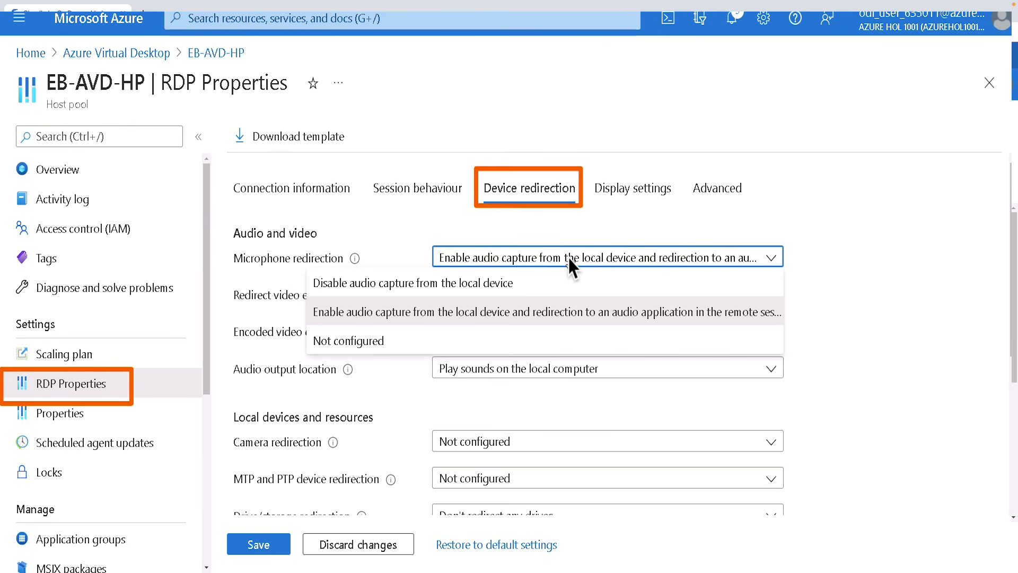
{"action": "left_click", "coordinate": [568, 258]}
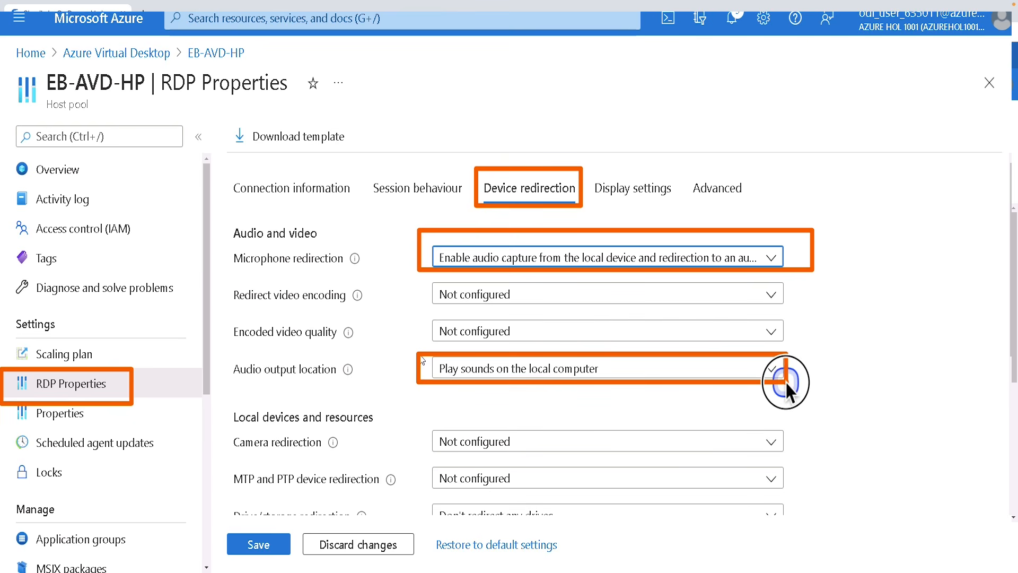
{"action": "left_click", "coordinate": [631, 367]}
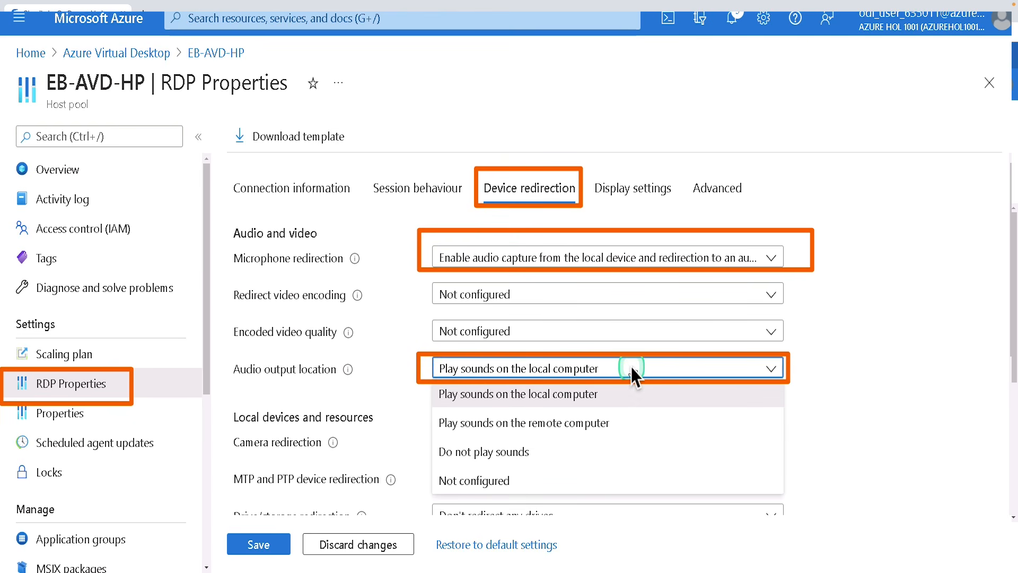
{"action": "left_click", "coordinate": [632, 367]}
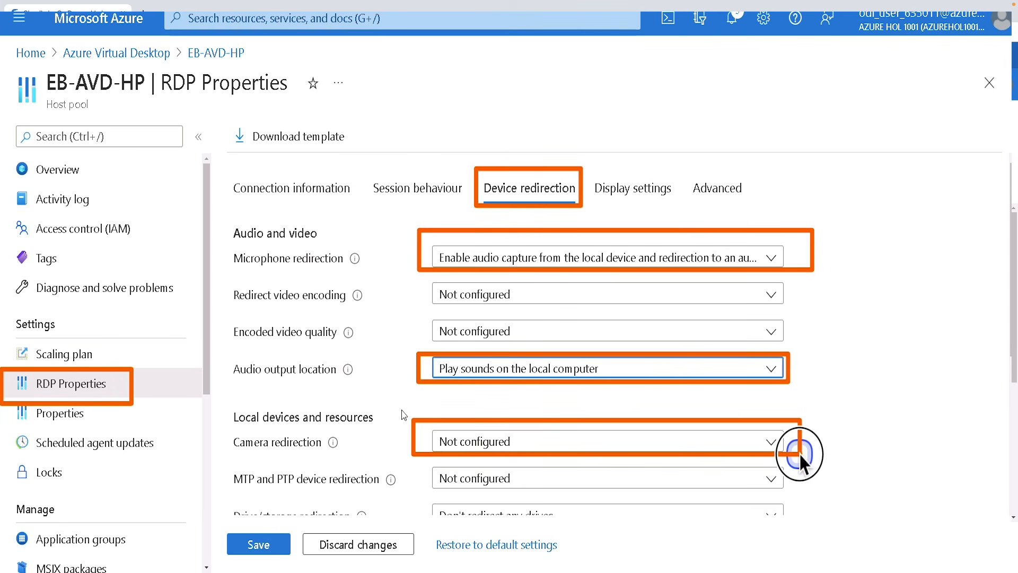
{"action": "left_click", "coordinate": [643, 442]}
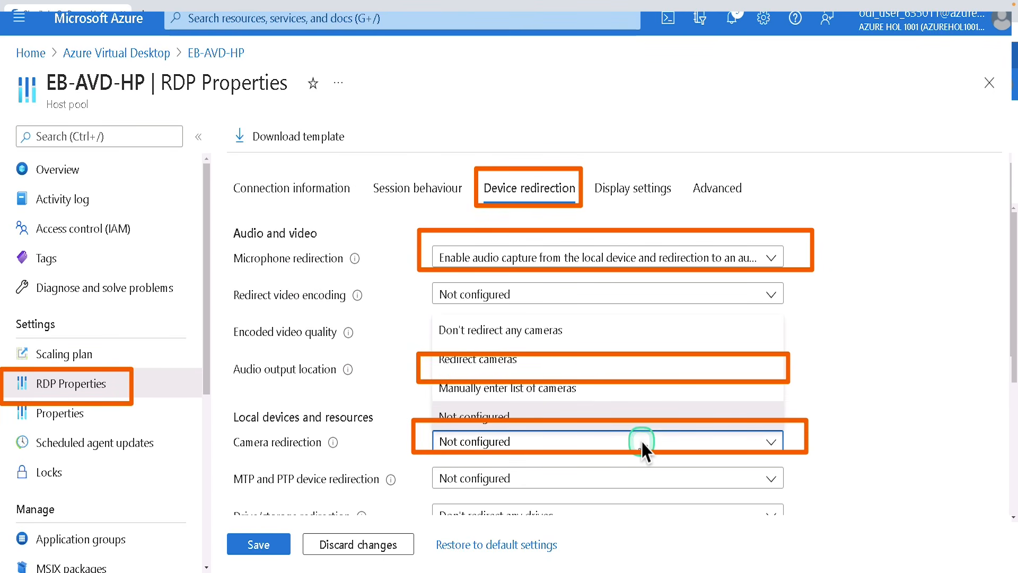
{"action": "left_click", "coordinate": [553, 363]}
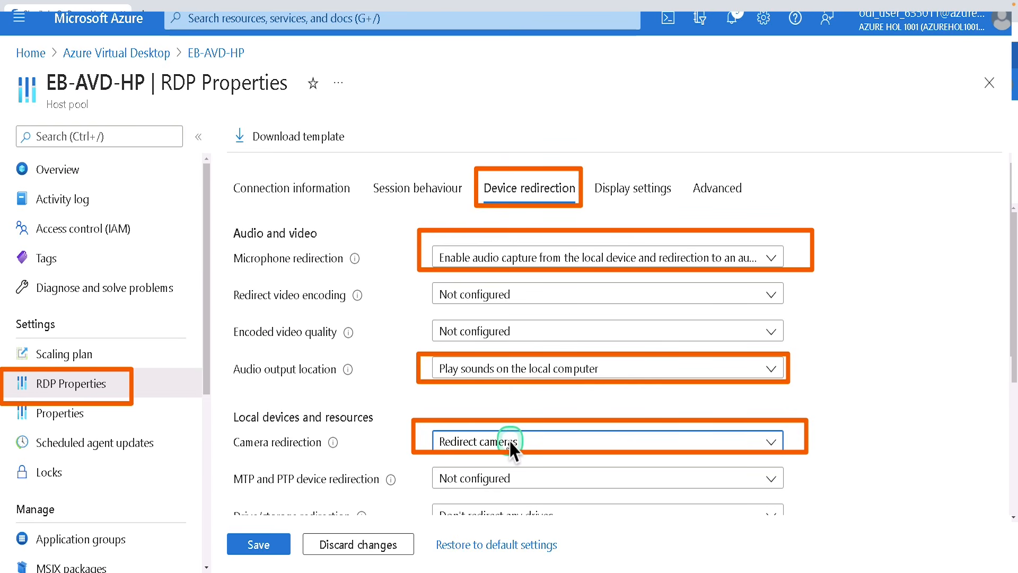
{"action": "left_click", "coordinate": [271, 545]}
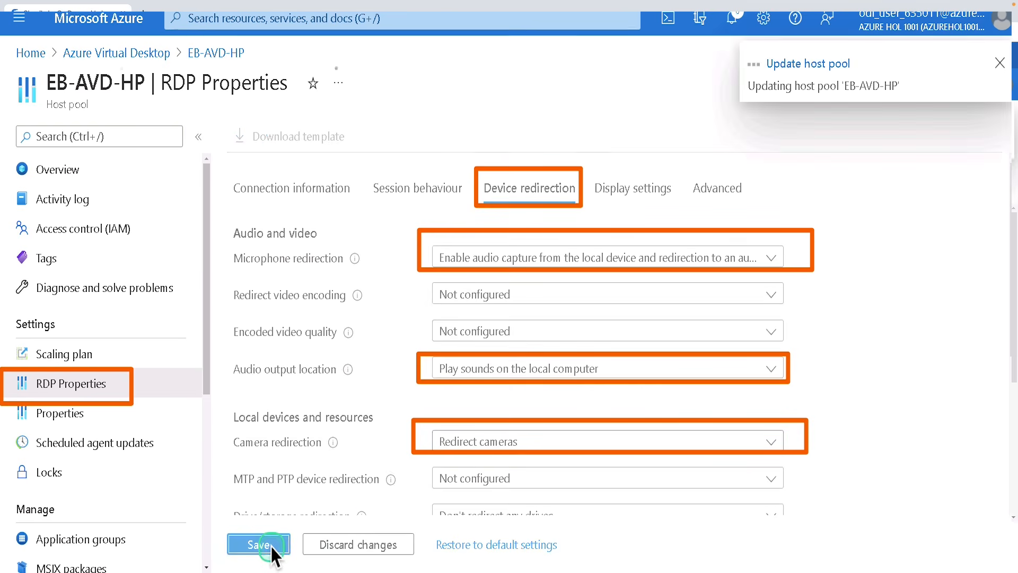
{"action": "left_click", "coordinate": [116, 541]}
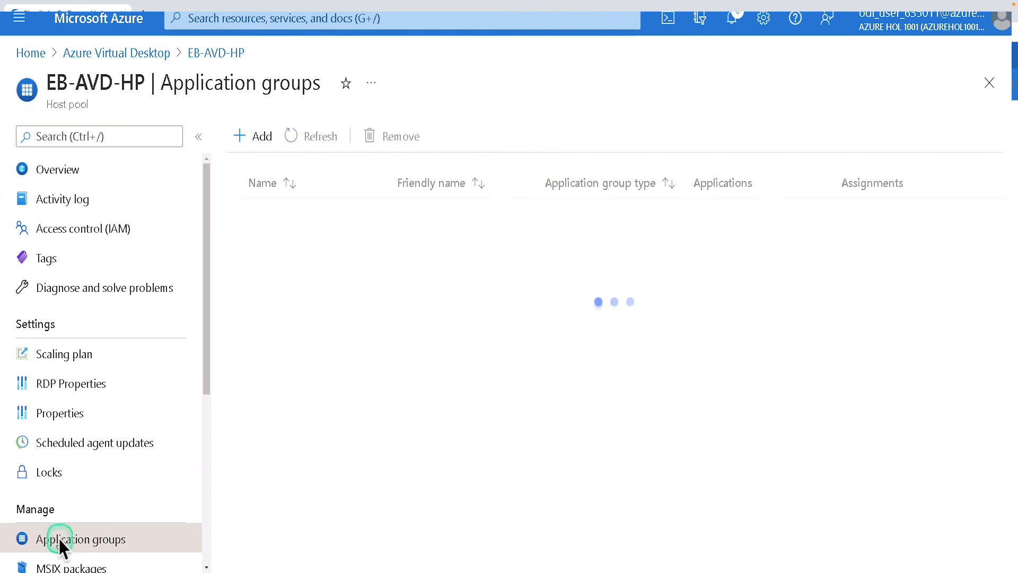
Add Microsoft Teams from the Start menu source to the AVD-AG-01 application group and save.
{"action": "left_click", "coordinate": [266, 244]}
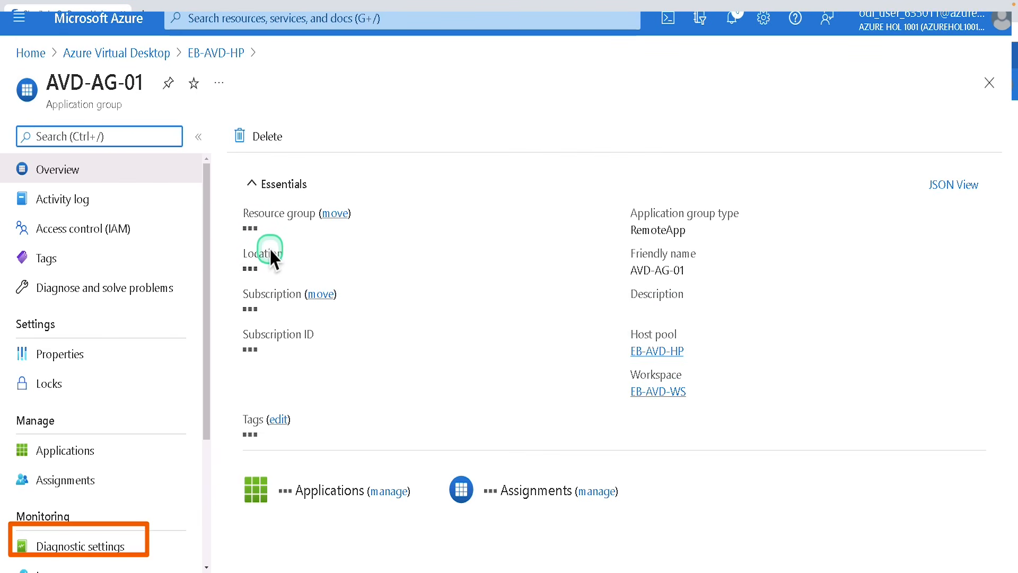
{"action": "mouse_move", "coordinate": [7, 433]}
{"action": "left_mouse_down"}
{"action": "mouse_move", "coordinate": [30, 456]}
{"action": "mouse_move", "coordinate": [106, 465]}
{"action": "left_mouse_up"}
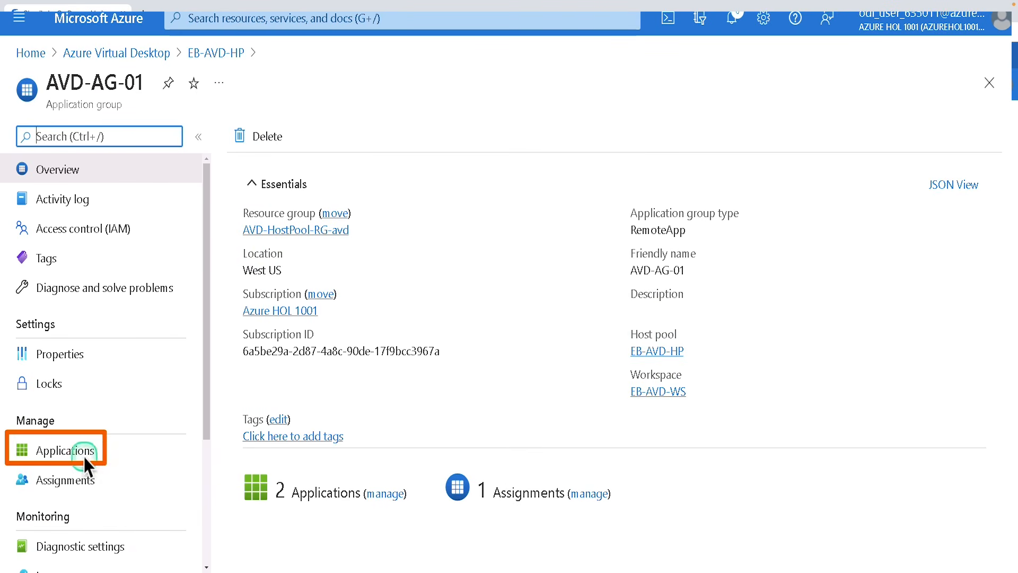
{"action": "left_click", "coordinate": [84, 457]}
{"action": "left_click", "coordinate": [267, 141]}
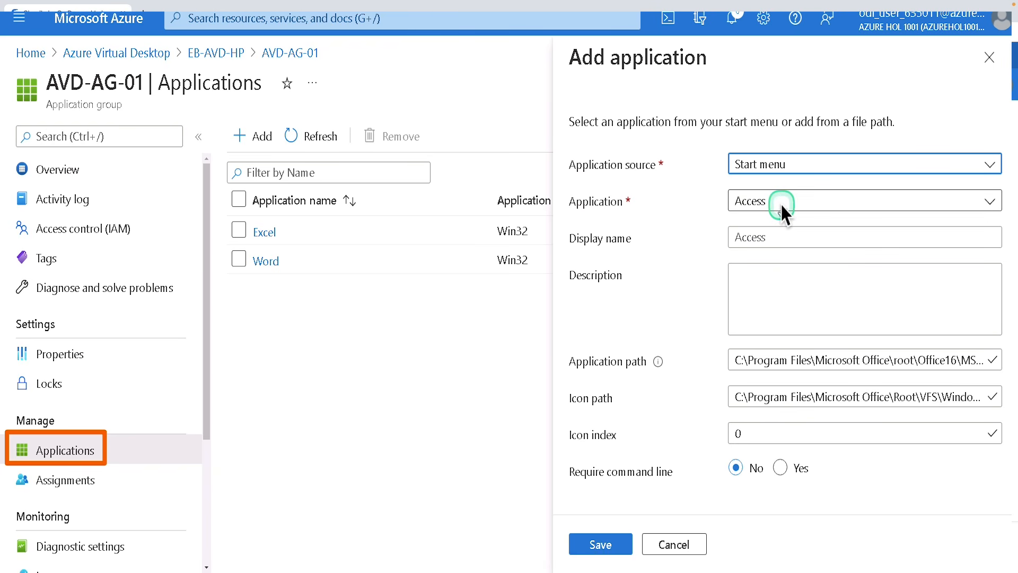
{"action": "left_click", "coordinate": [782, 205]}
{"action": "scroll", "coordinate": [833, 361], "scroll_direction": "down", "scroll_amount": 3}
{"action": "left_click", "coordinate": [833, 359]}
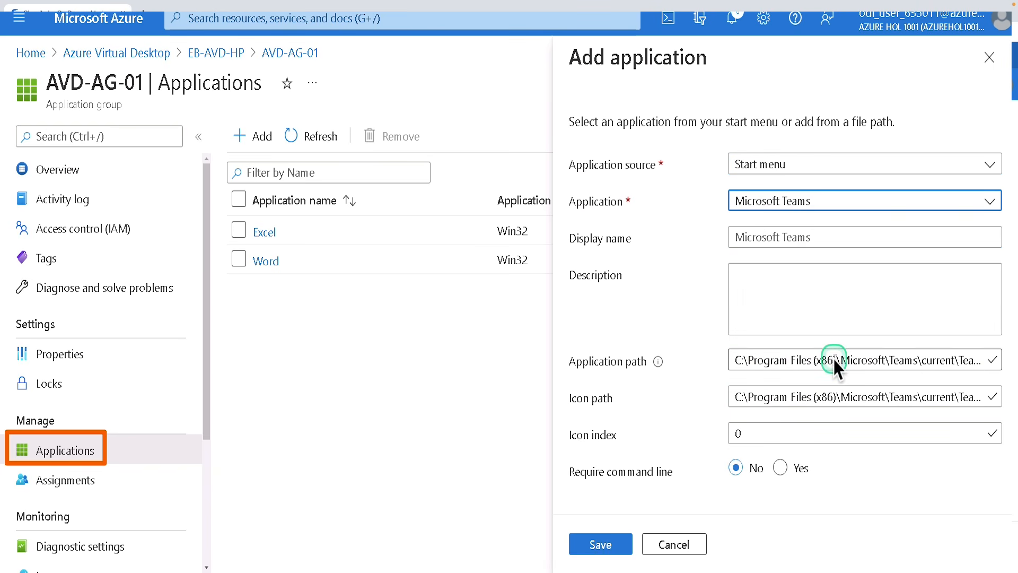
{"action": "left_click", "coordinate": [595, 543]}
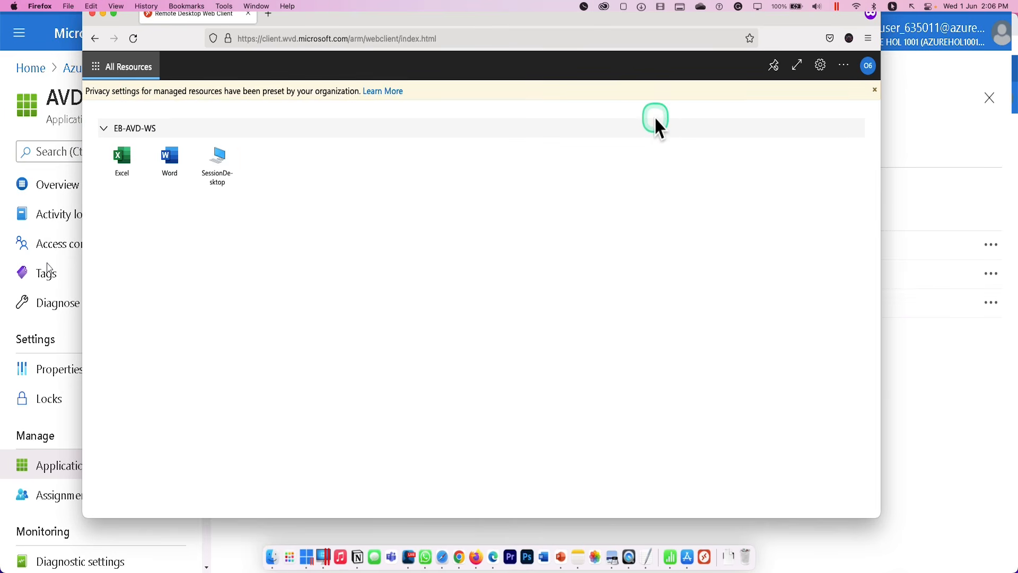
Reload the web client so Teams appears beside Excel and Word, then launch Microsoft Teams.
{"action": "left_click", "coordinate": [346, 39]}
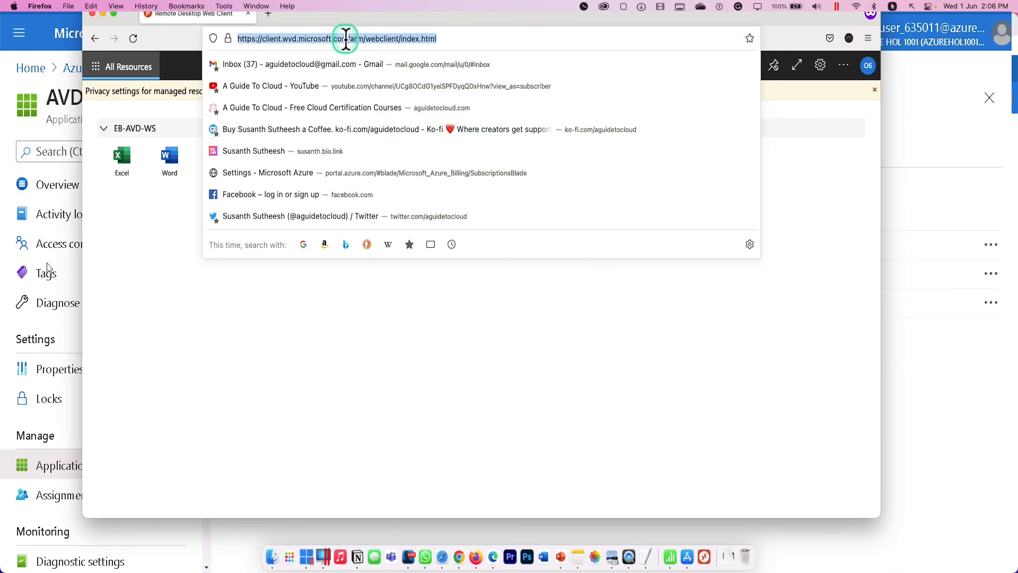
{"action": "key", "text": "Return"}
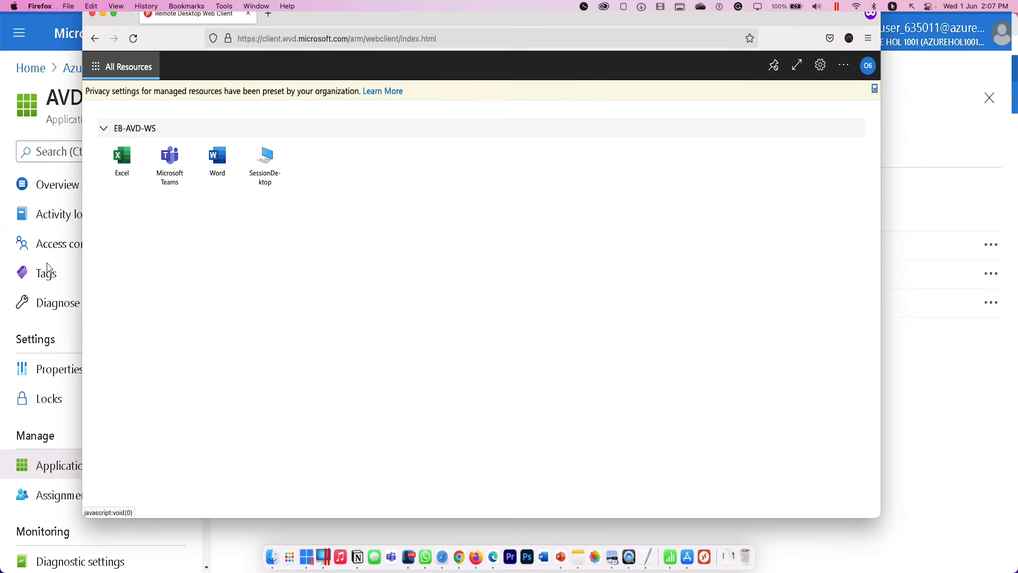
{"action": "left_click", "coordinate": [168, 188]}
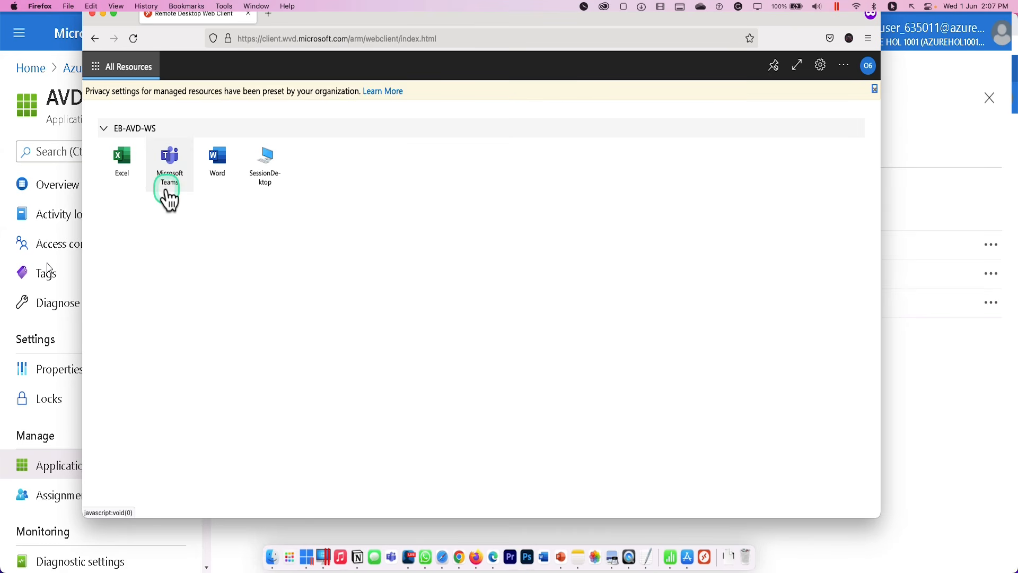
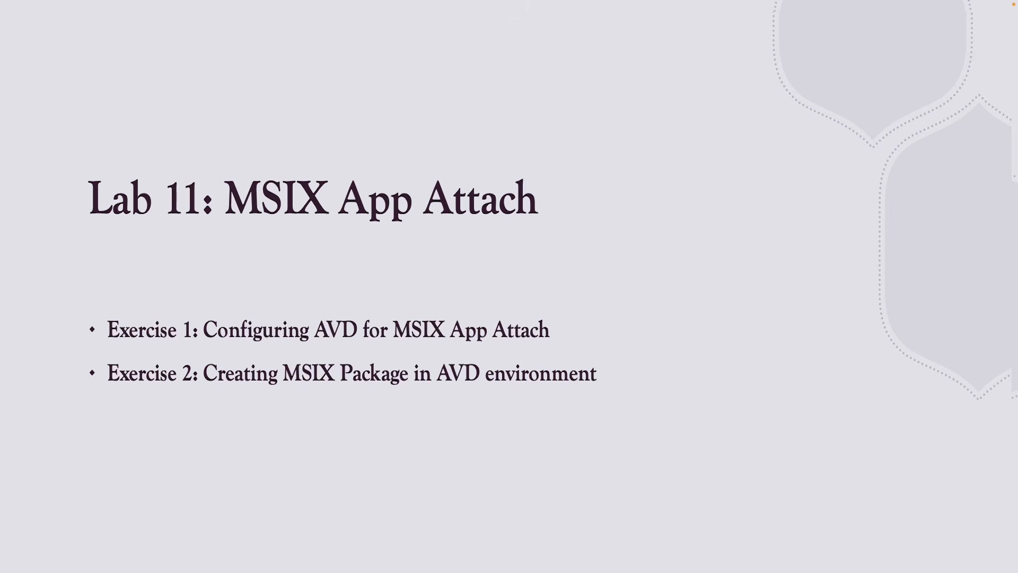
Draw an orange rectangle around the Exercise 1 line on the presentation slide.
{"action": "mouse_move", "coordinate": [83, 302]}
{"action": "left_mouse_down"}
{"action": "mouse_move", "coordinate": [246, 345]}
{"action": "mouse_move", "coordinate": [579, 353]}
{"action": "left_mouse_up"}
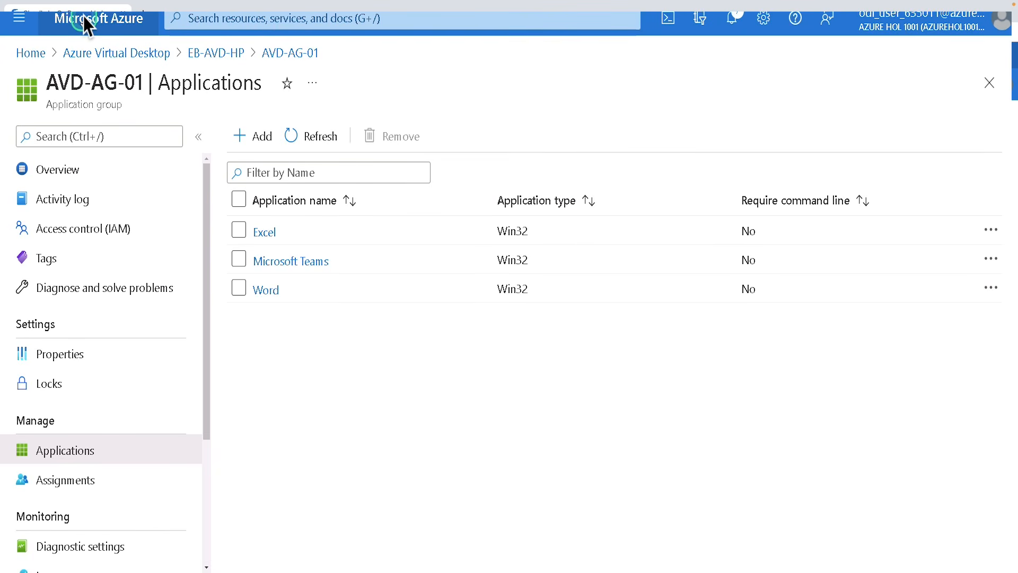
Go to the File shares page of the fslogixprofilestg635011 storage account.
{"action": "left_click", "coordinate": [84, 18]}
{"action": "left_click", "coordinate": [202, 119]}
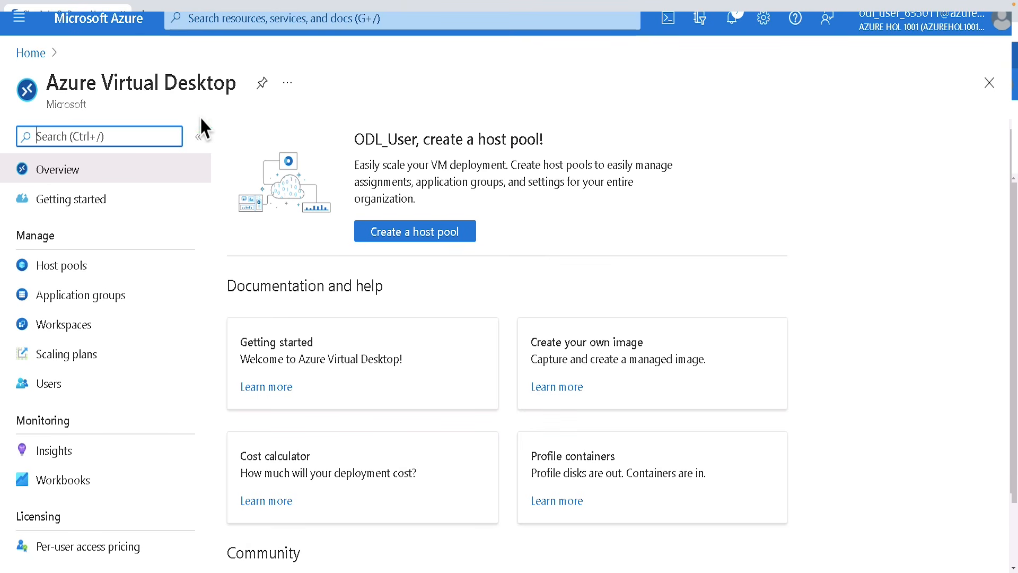
{"action": "left_click", "coordinate": [115, 27]}
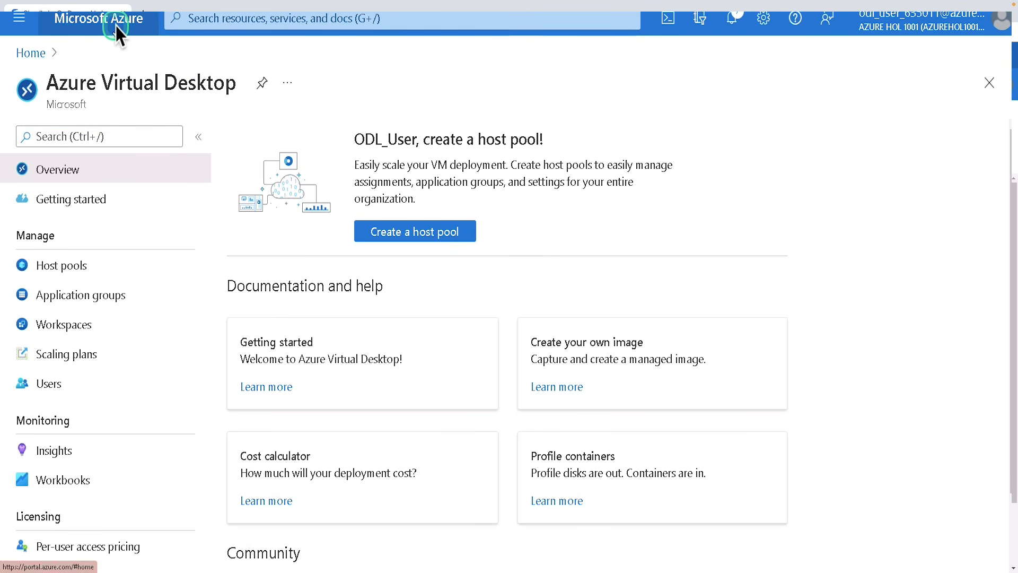
{"action": "left_click", "coordinate": [452, 121]}
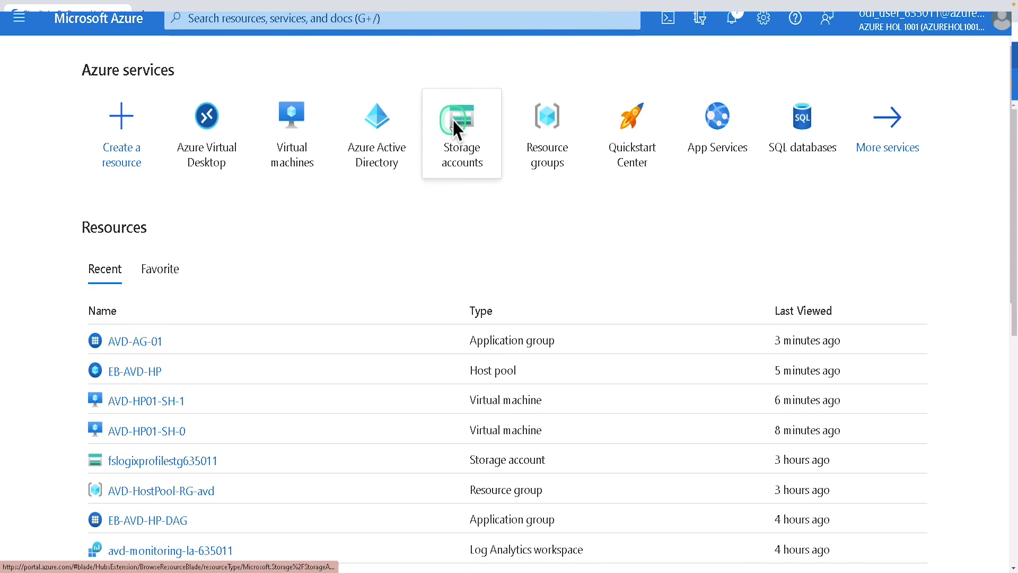
{"action": "left_click", "coordinate": [133, 342]}
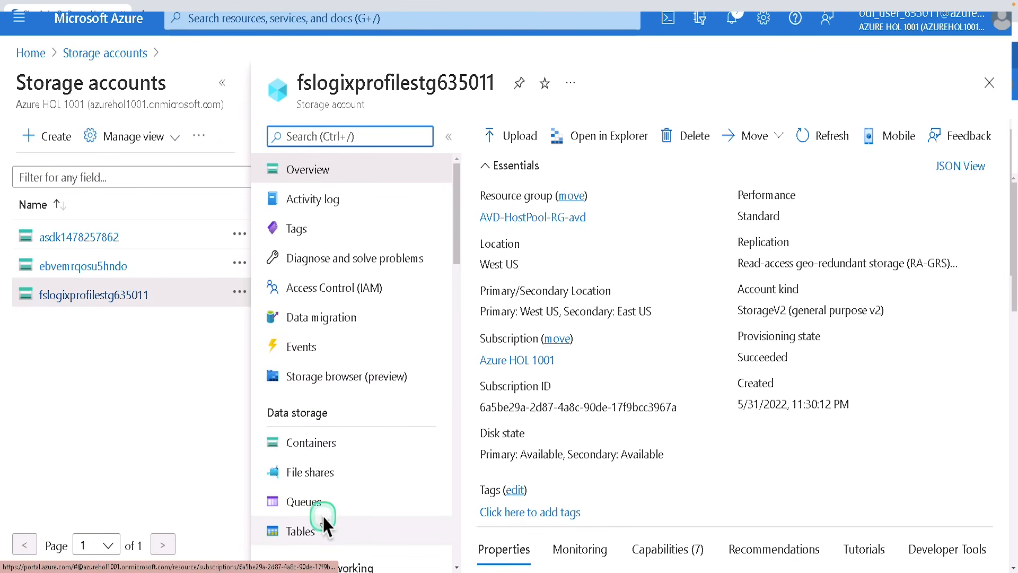
{"action": "left_click", "coordinate": [325, 476]}
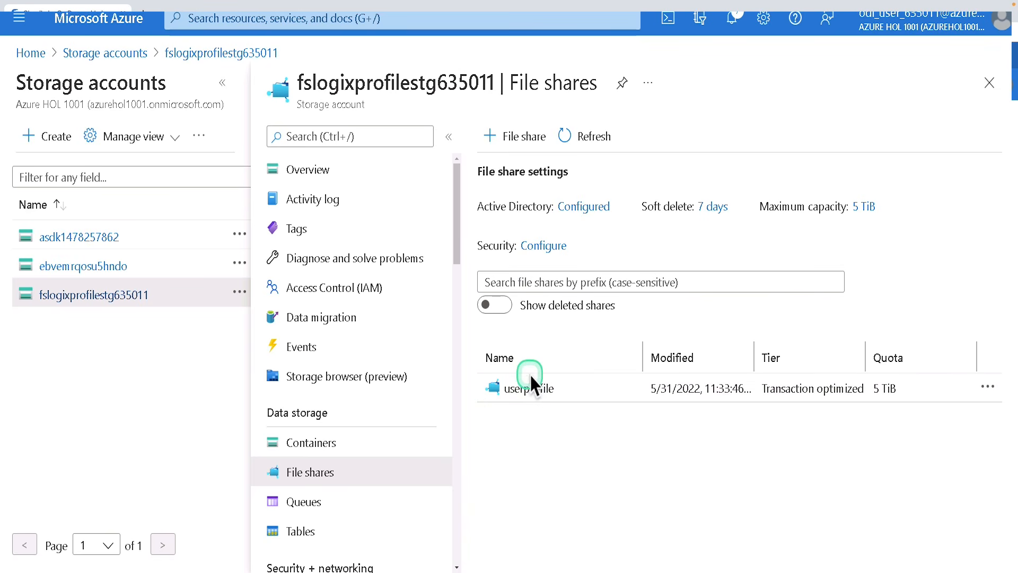
Create a new file share named msixfile and open it.
{"action": "left_click", "coordinate": [520, 143]}
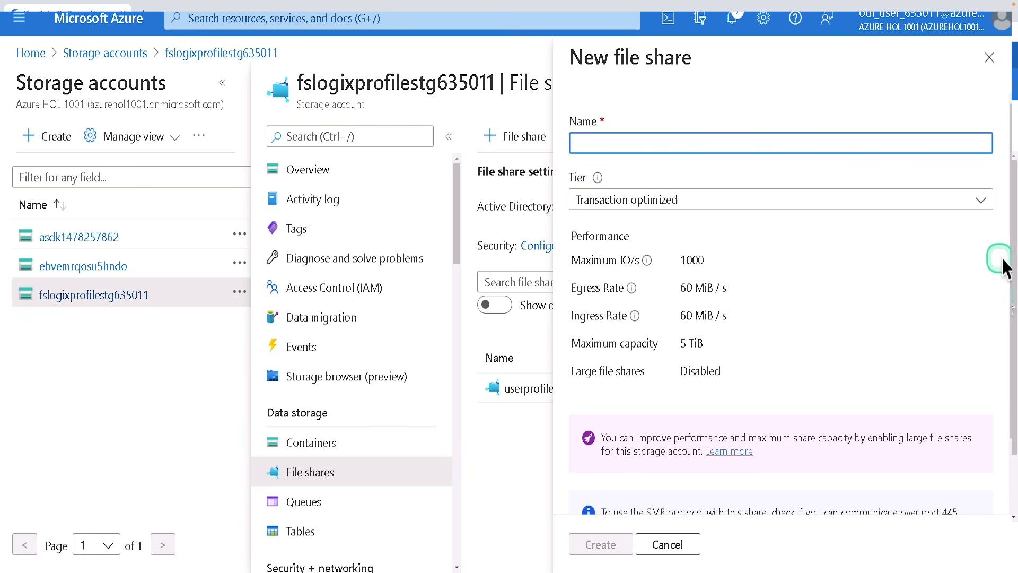
{"action": "left_click", "coordinate": [590, 145]}
{"action": "type", "text": "msixfile"}
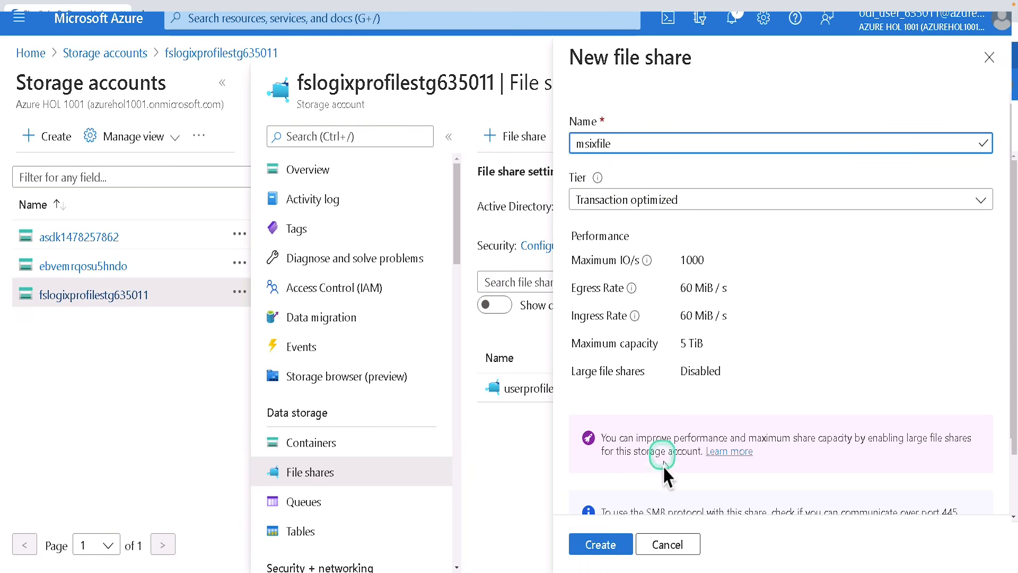
{"action": "left_click", "coordinate": [614, 545]}
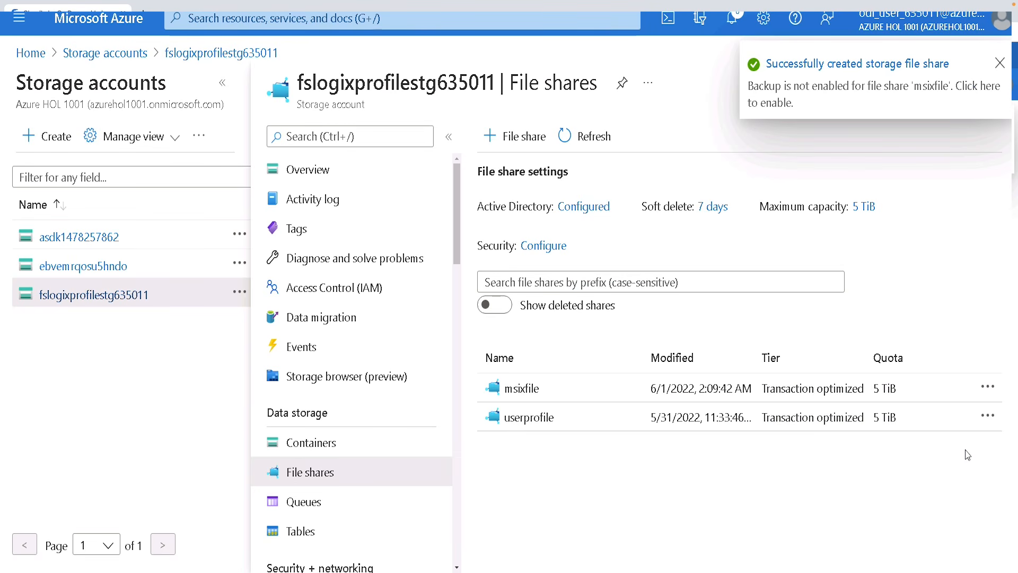
{"action": "left_click", "coordinate": [528, 389]}
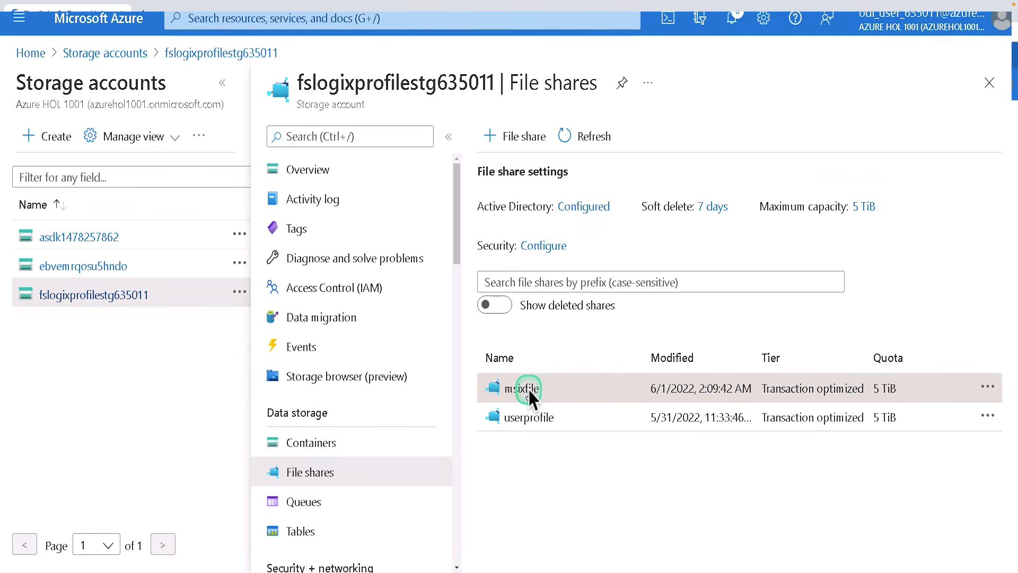
Upload msix.cer from C:\LabFiles to the msixfile share.
{"action": "left_click", "coordinate": [337, 140]}
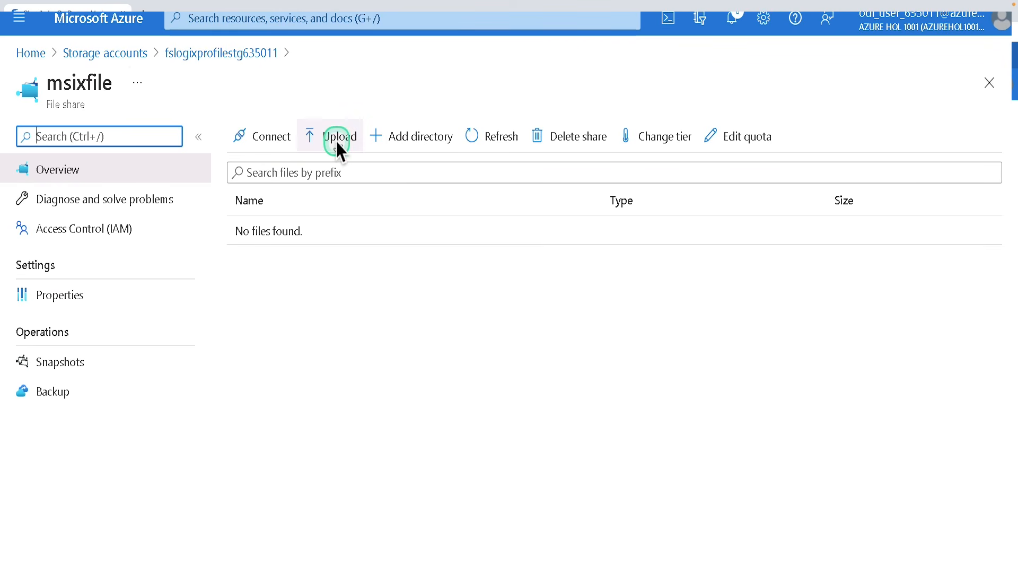
{"action": "left_click", "coordinate": [992, 134]}
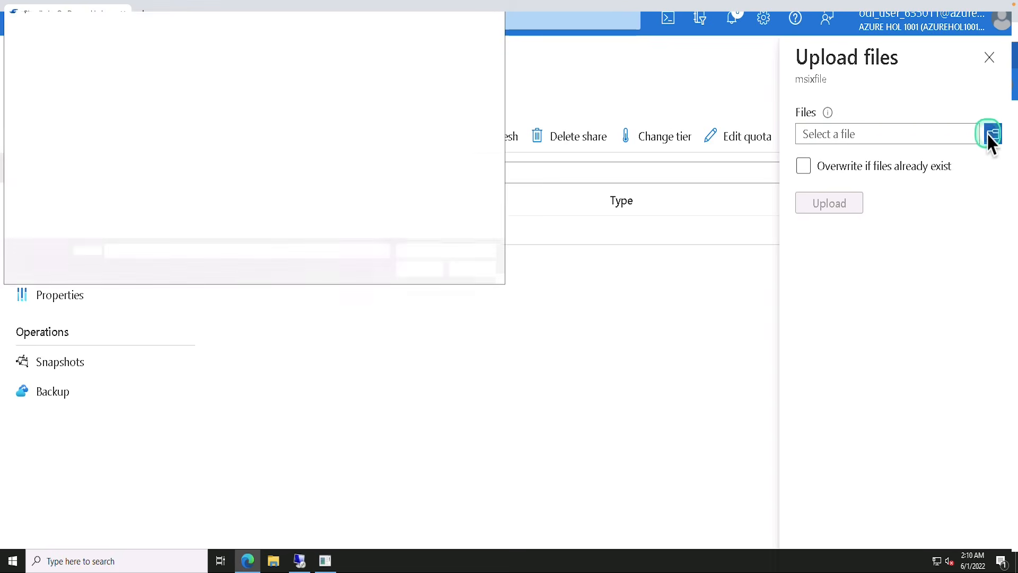
{"action": "left_click", "coordinate": [30, 155]}
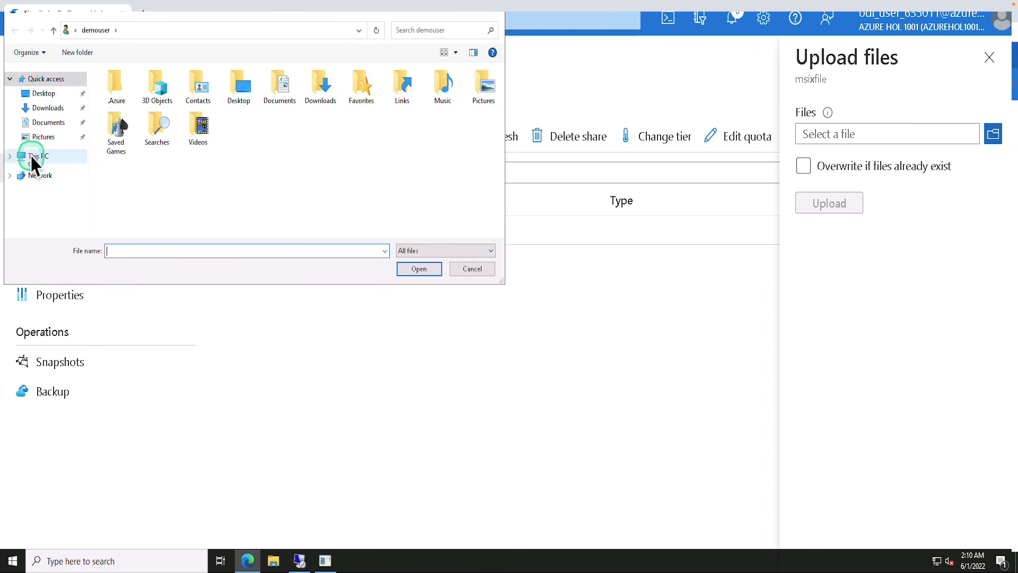
{"action": "left_click", "coordinate": [182, 221]}
{"action": "double_click", "coordinate": [180, 215]}
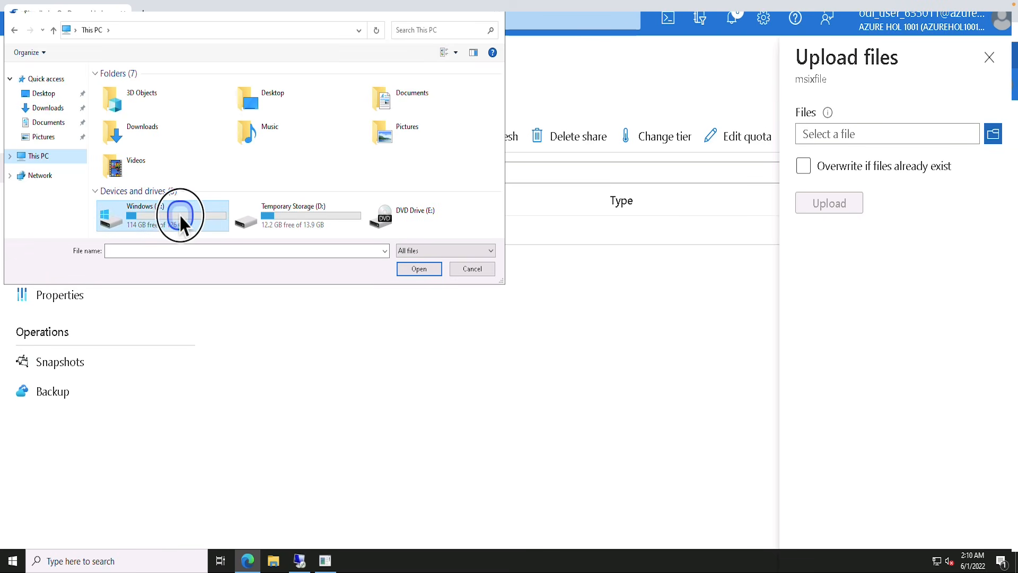
{"action": "left_click", "coordinate": [134, 100]}
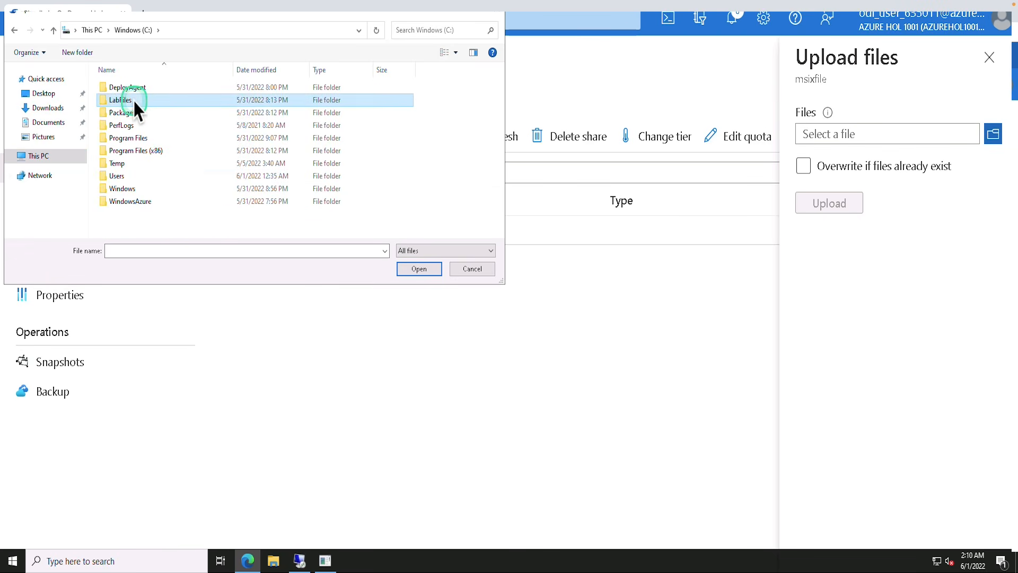
{"action": "double_click", "coordinate": [133, 98]}
{"action": "left_click", "coordinate": [121, 137]}
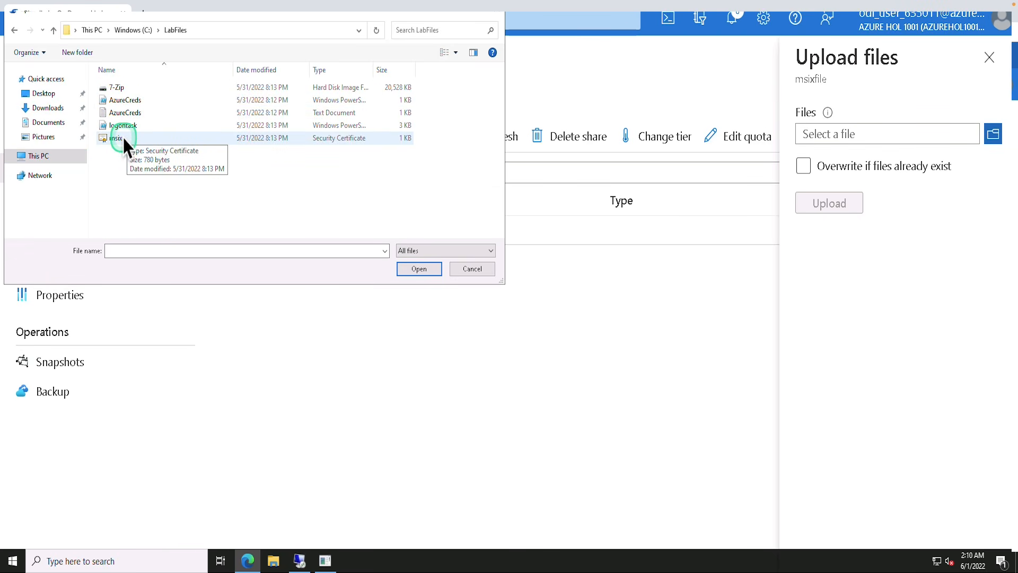
{"action": "double_click", "coordinate": [123, 137]}
{"action": "left_click", "coordinate": [307, 218]}
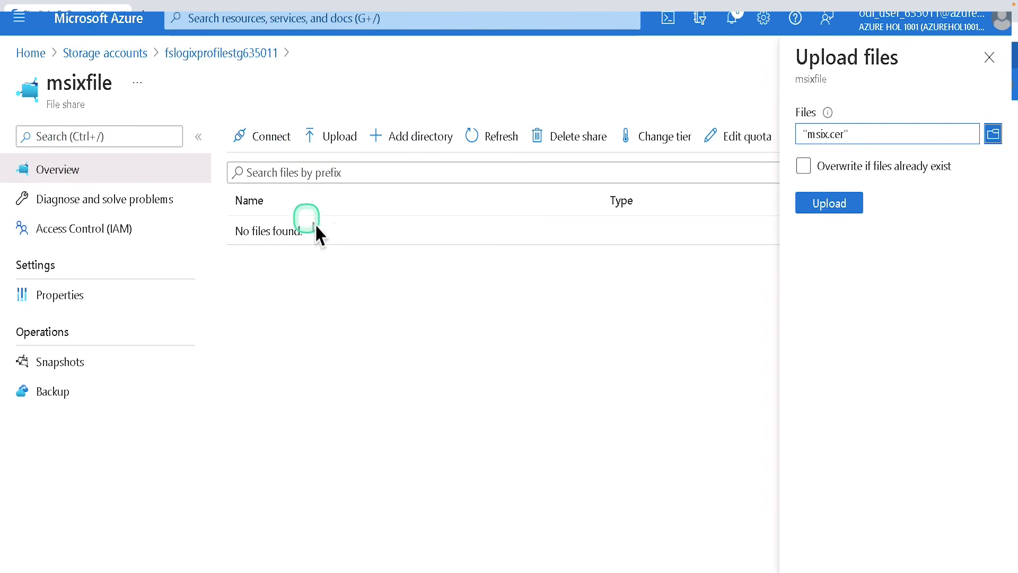
{"action": "left_click", "coordinate": [838, 208]}
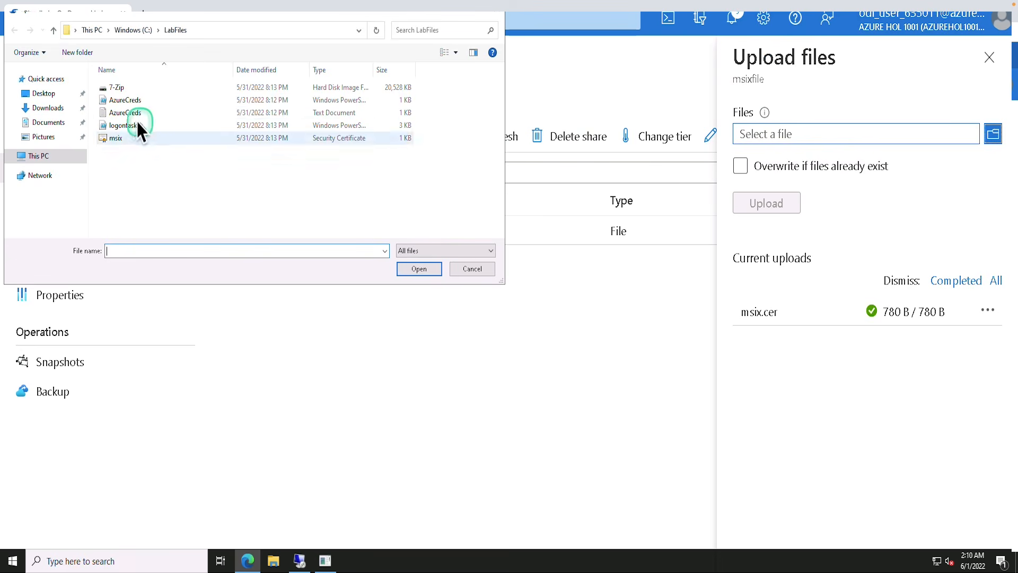
Upload 7-Zip.vhd to the share, then go to its Access Control (IAM) page.
{"action": "left_click", "coordinate": [132, 91]}
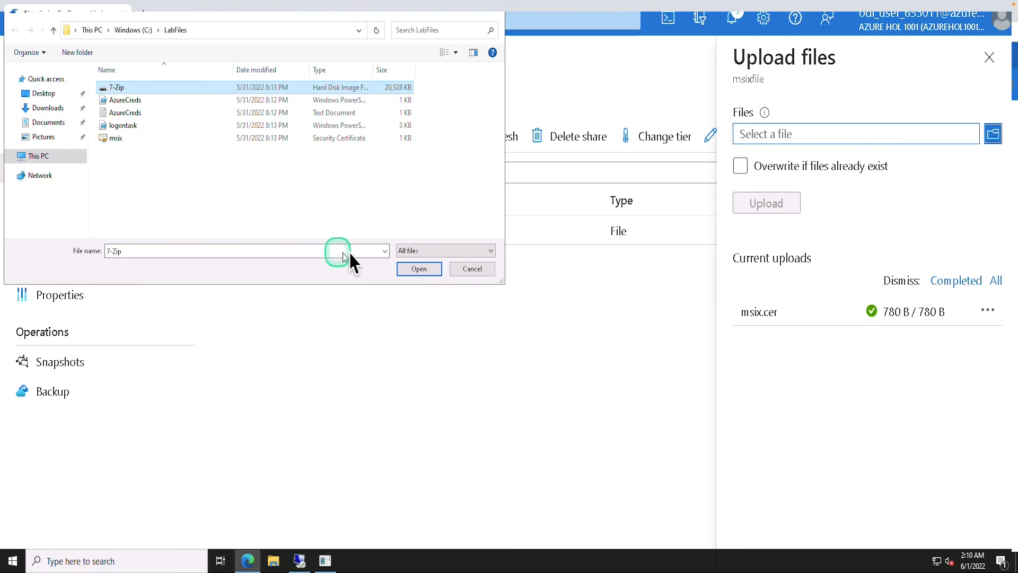
{"action": "left_click", "coordinate": [419, 268]}
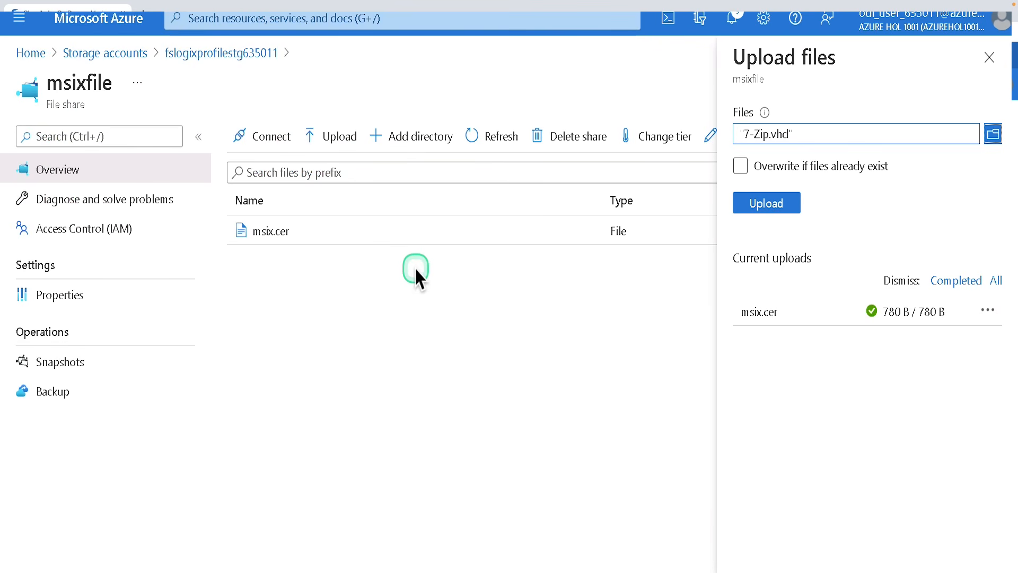
{"action": "left_click", "coordinate": [772, 207]}
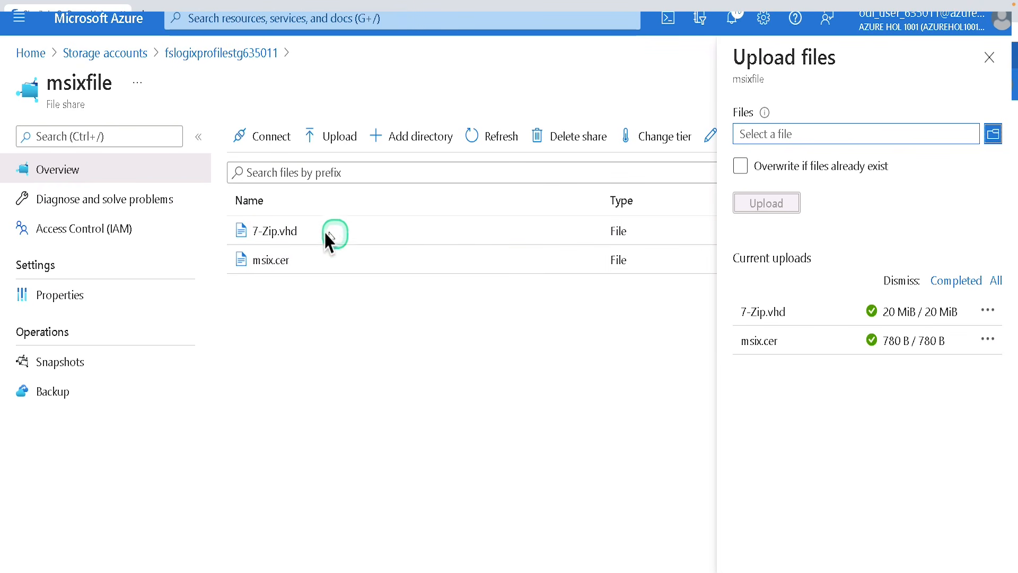
{"action": "left_click", "coordinate": [116, 229]}
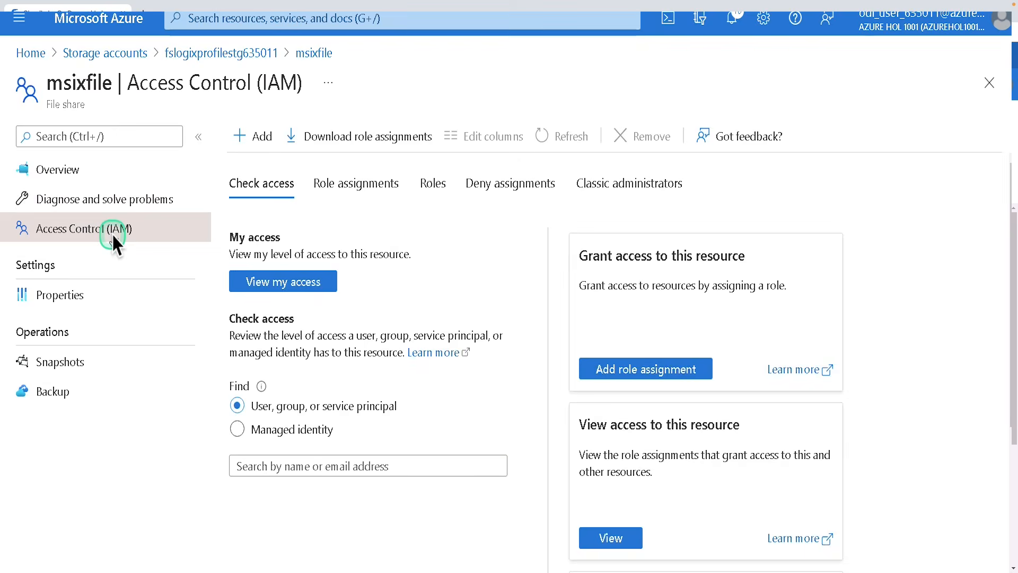
Start a role assignment with the Storage File Data SMB Share Contributor role.
{"action": "left_click", "coordinate": [260, 141]}
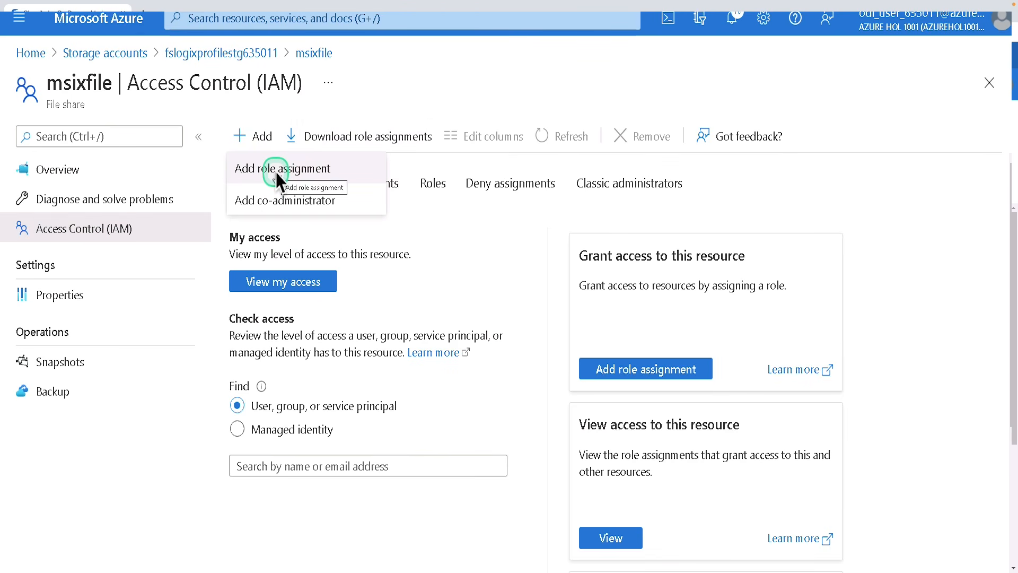
{"action": "left_click", "coordinate": [276, 171]}
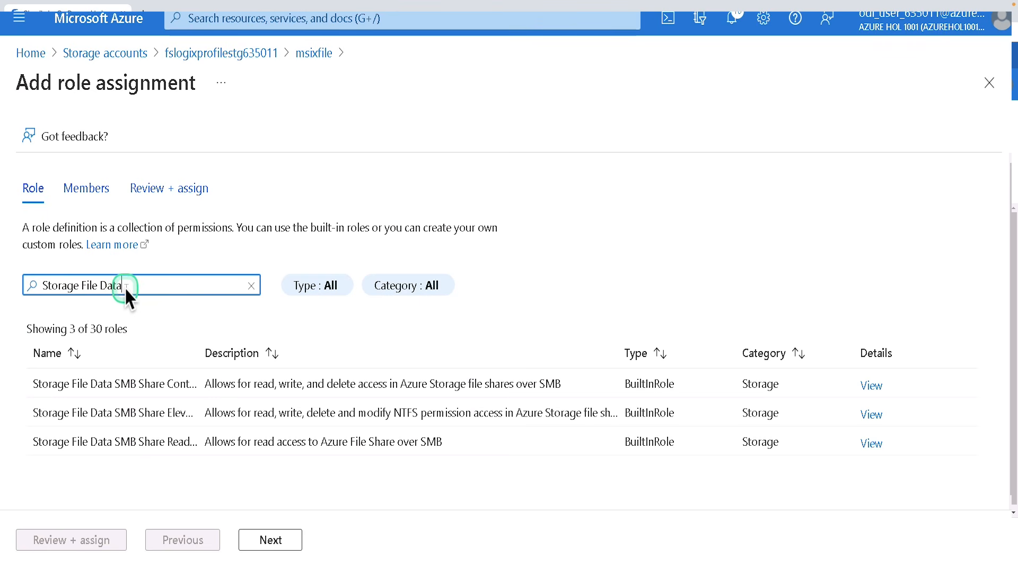
{"action": "left_click", "coordinate": [142, 384]}
{"action": "left_click", "coordinate": [263, 537]}
Add the lab user as the member and review + assign the role.
{"action": "left_click", "coordinate": [205, 279]}
{"action": "left_click", "coordinate": [212, 337]}
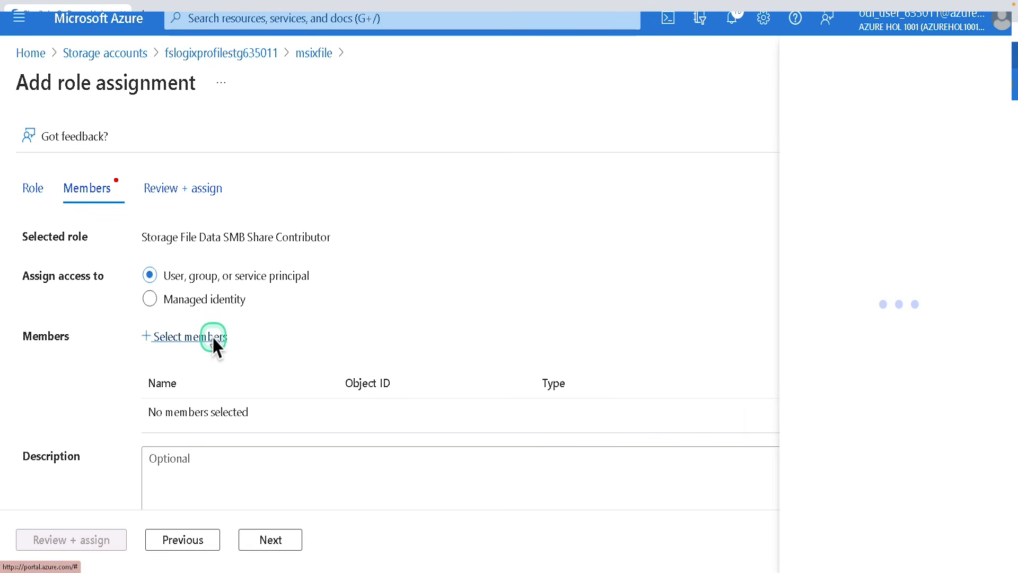
{"action": "scroll", "coordinate": [891, 275], "scroll_direction": "down", "scroll_amount": 3}
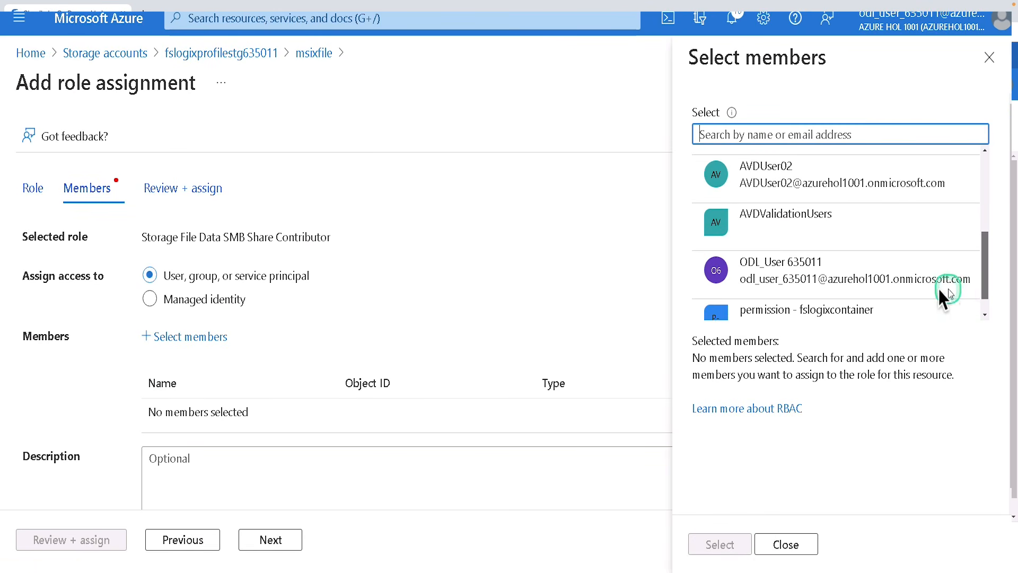
{"action": "left_click", "coordinate": [909, 289]}
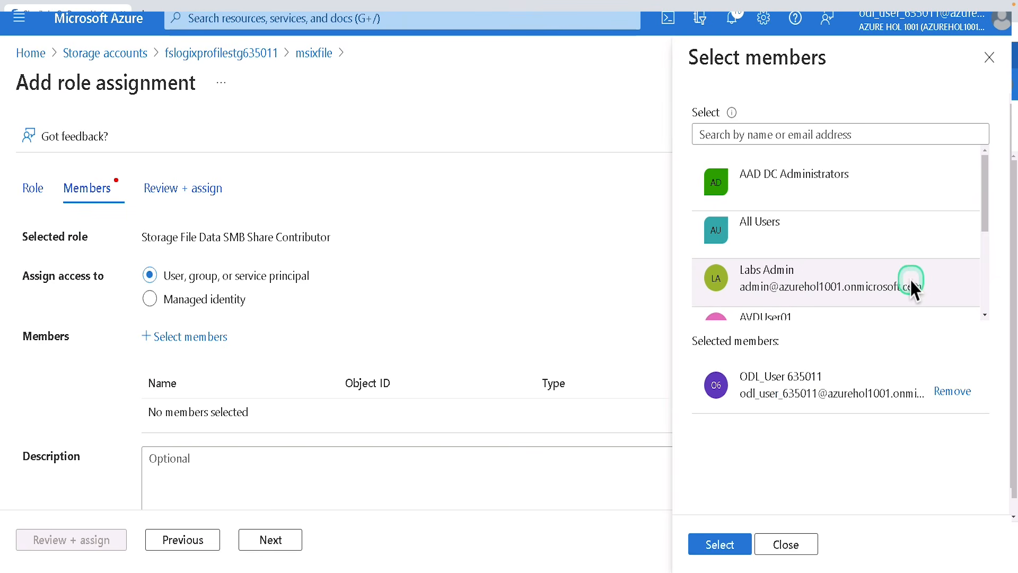
{"action": "left_click", "coordinate": [736, 543]}
{"action": "left_click", "coordinate": [94, 541]}
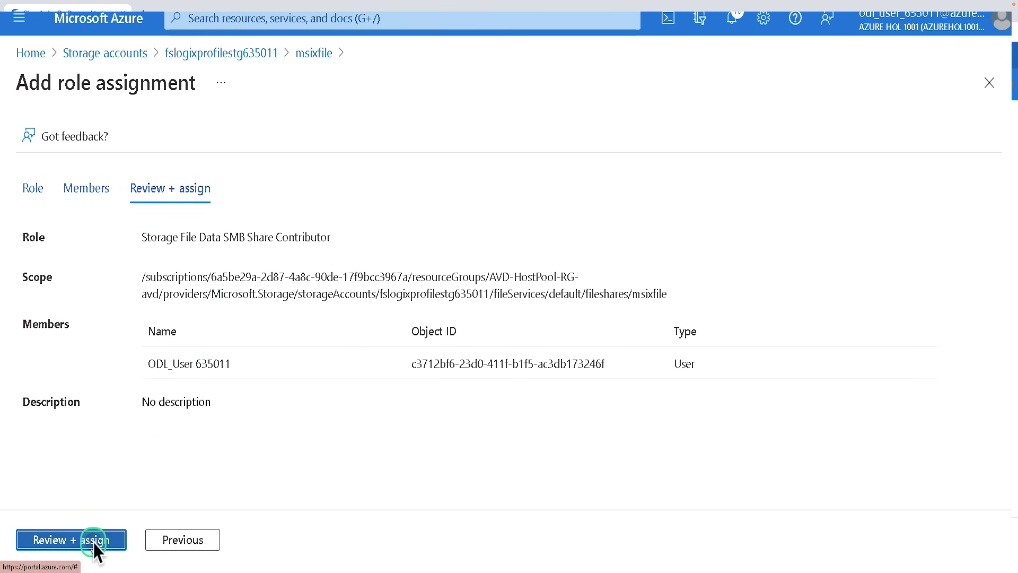
{"action": "left_click", "coordinate": [105, 538]}
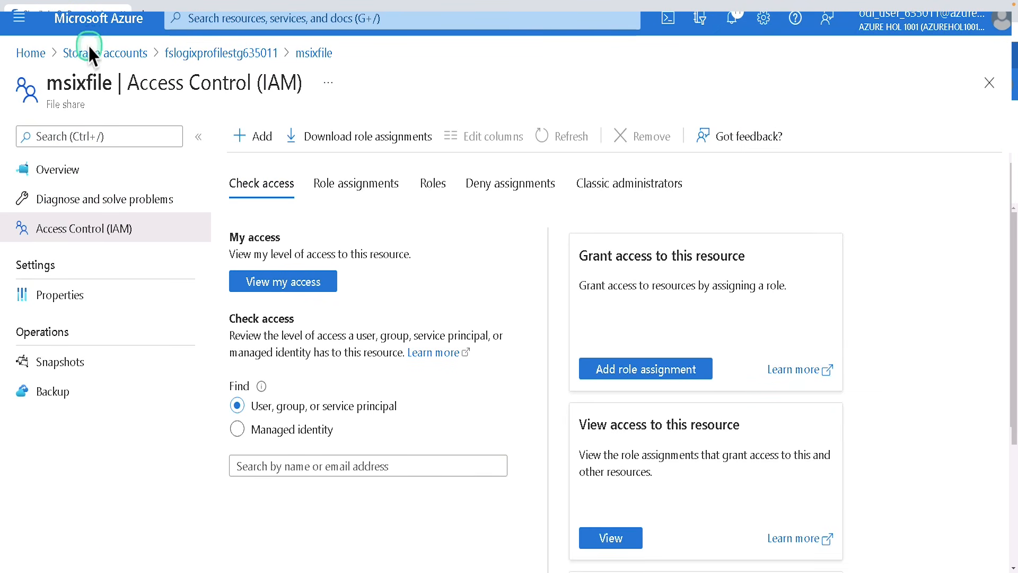
Navigate to the msixfile share in the fslogixprofilestg635011 storage account.
{"action": "left_click", "coordinate": [97, 26]}
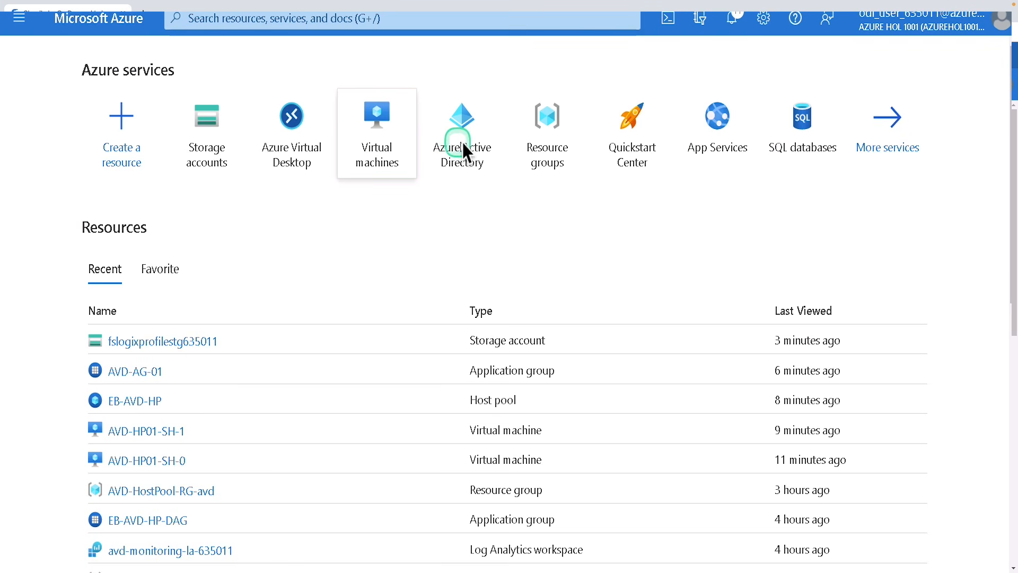
{"action": "left_click", "coordinate": [230, 140]}
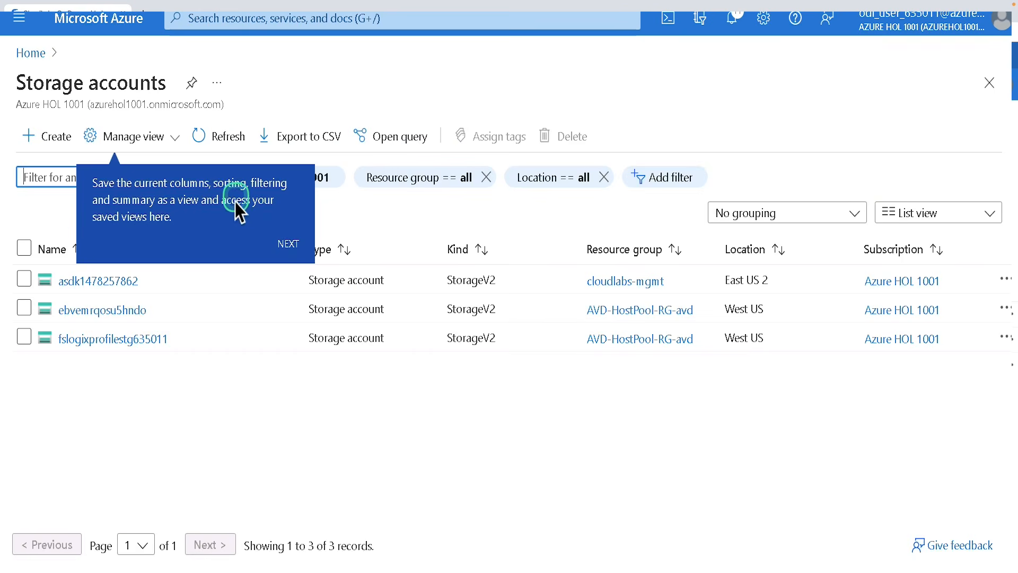
{"action": "left_click", "coordinate": [117, 341]}
{"action": "left_click", "coordinate": [117, 342]}
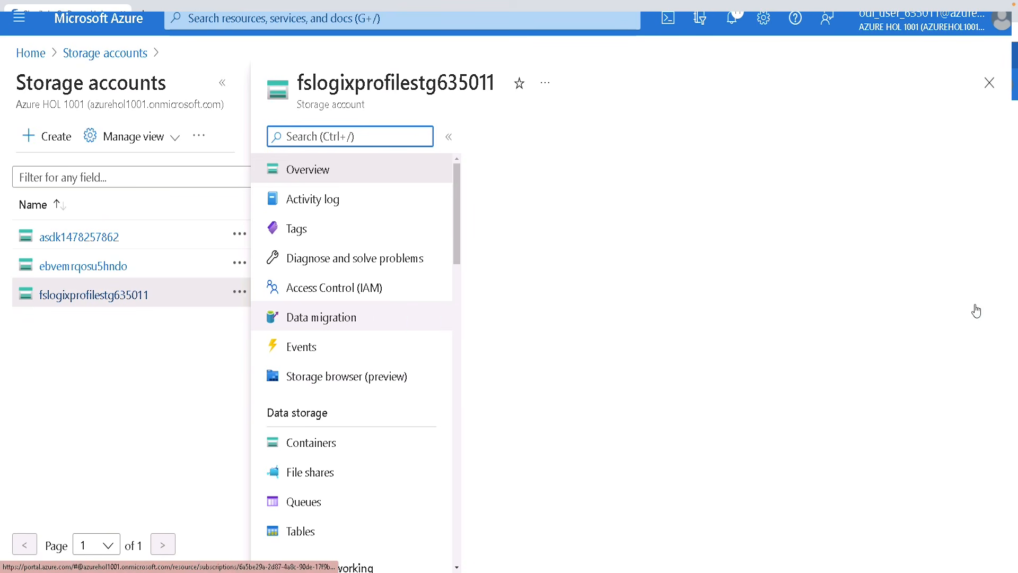
{"action": "left_click", "coordinate": [312, 471]}
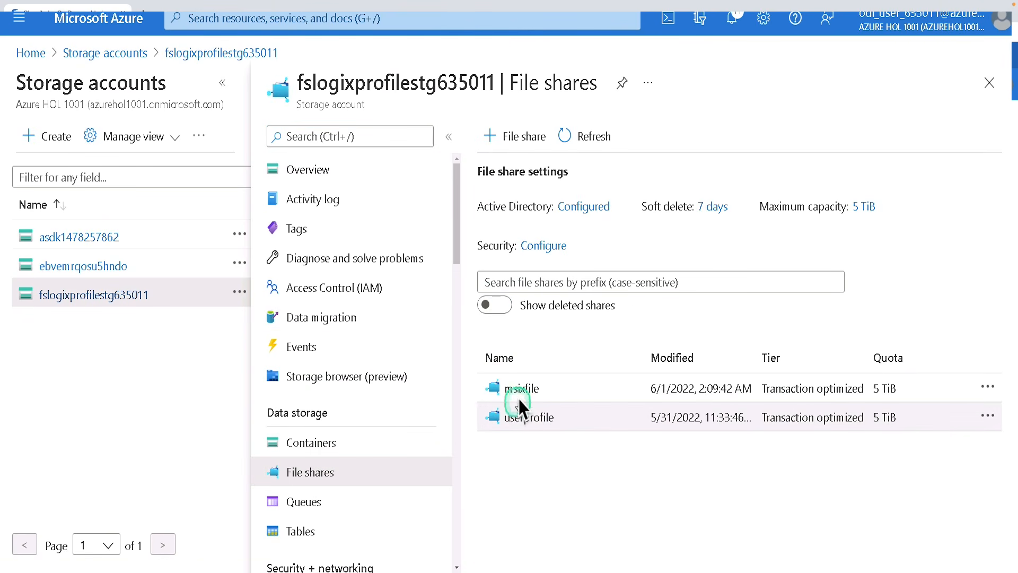
{"action": "left_click", "coordinate": [520, 393]}
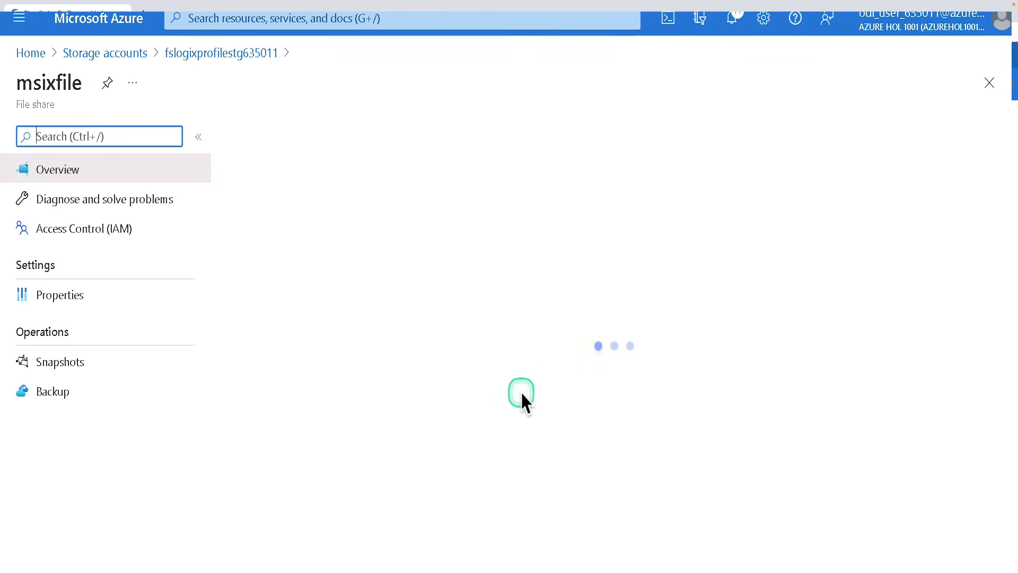
Copy the storage-account-key PowerShell script that mounts msixfile as drive Z.
{"action": "left_click", "coordinate": [273, 137]}
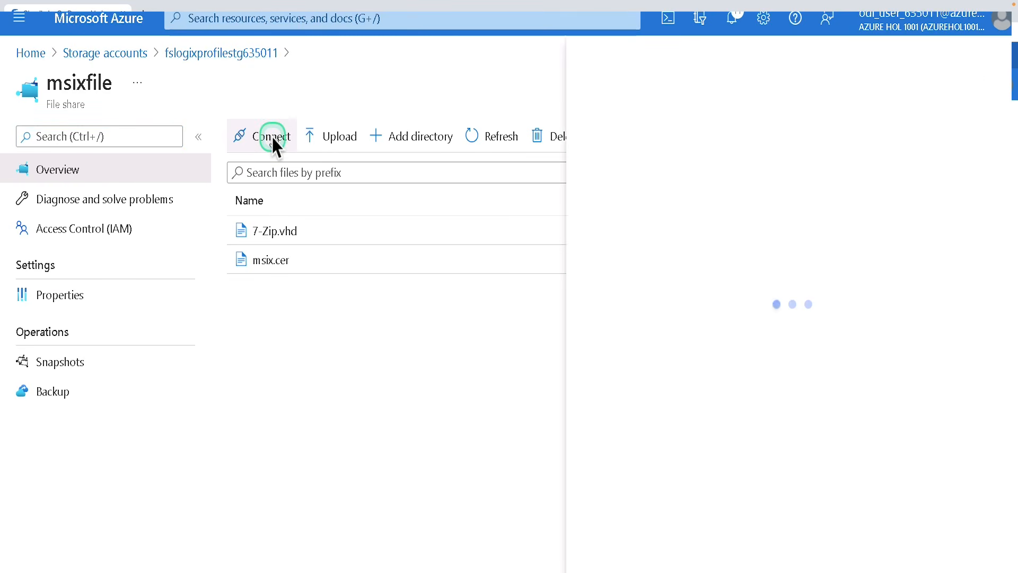
{"action": "left_click", "coordinate": [615, 444]}
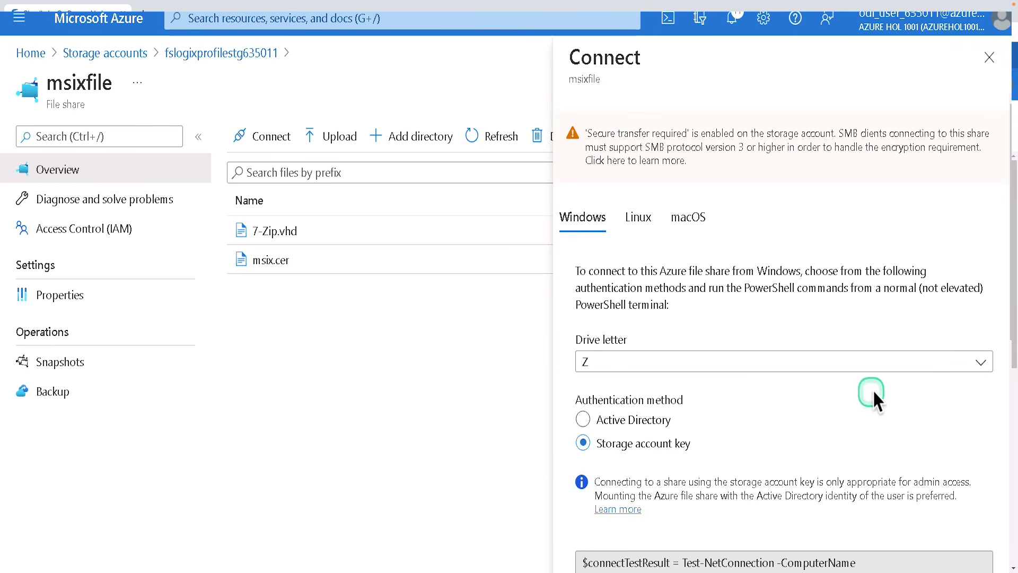
{"action": "scroll", "coordinate": [1005, 342], "scroll_direction": "down", "scroll_amount": 5}
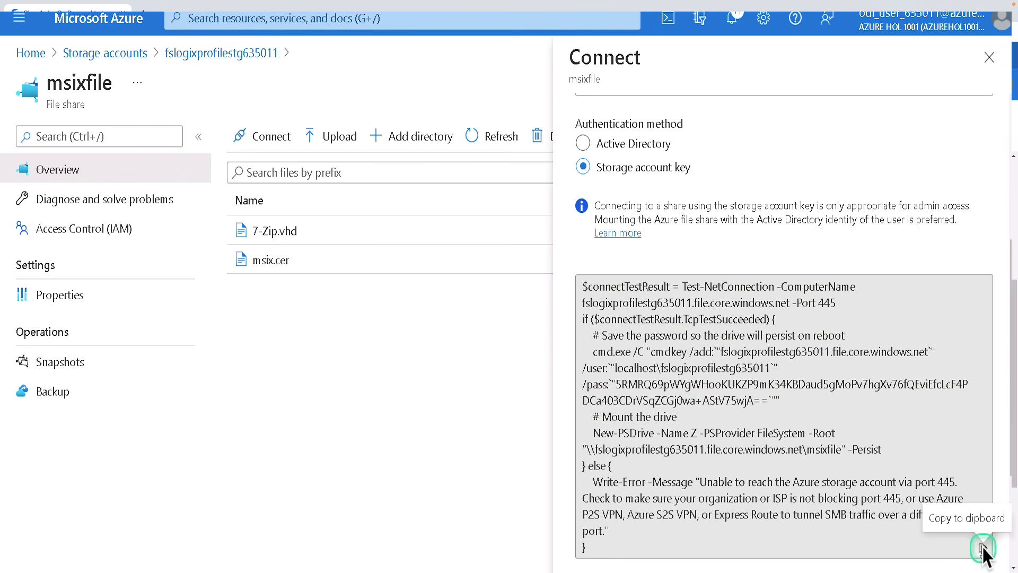
{"action": "left_click", "coordinate": [983, 548]}
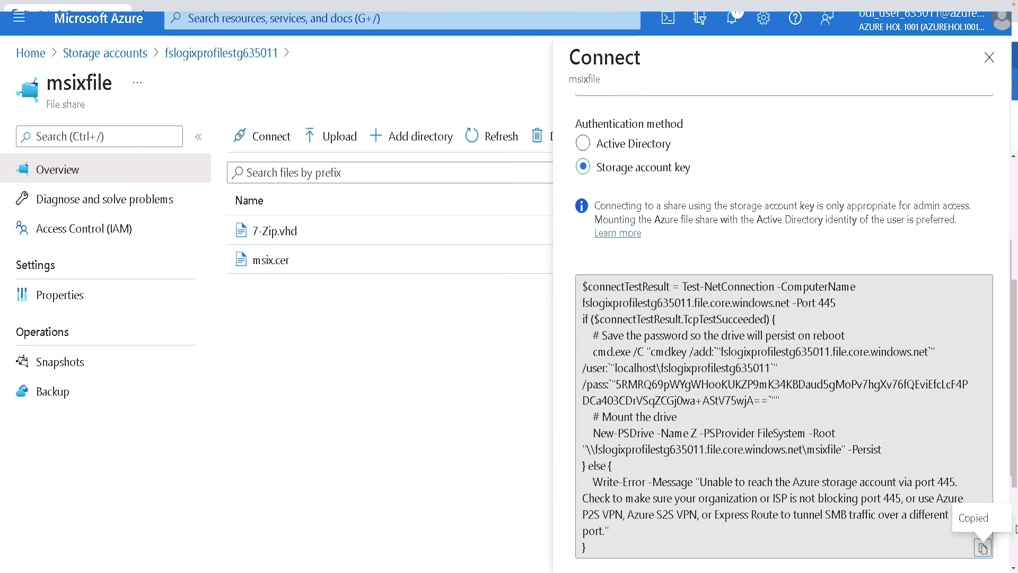
{"action": "left_click", "coordinate": [69, 25]}
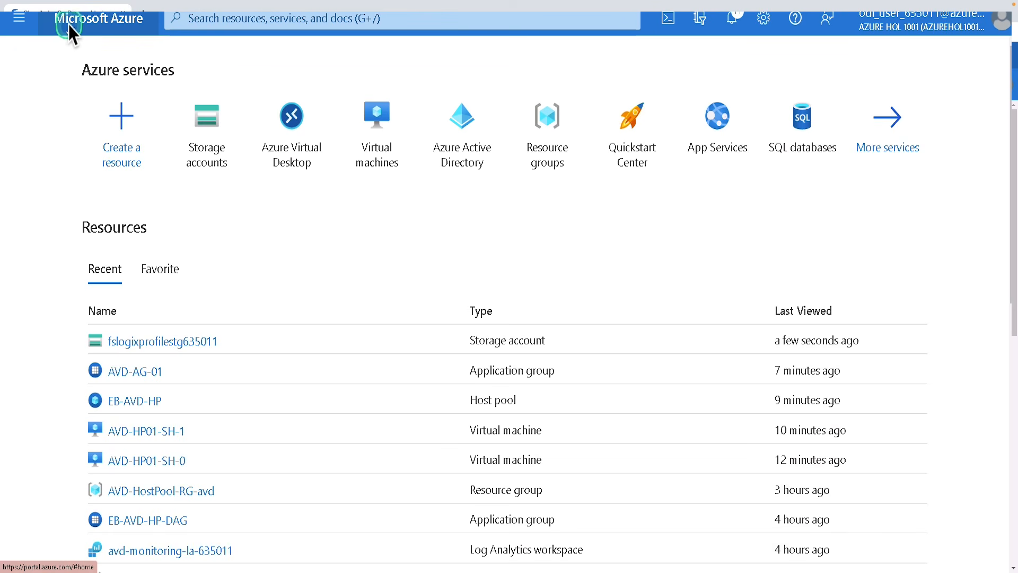
Open the Run command page of the AVD-HP01-SH-0 virtual machine.
{"action": "left_click", "coordinate": [379, 114]}
{"action": "left_click", "coordinate": [114, 282]}
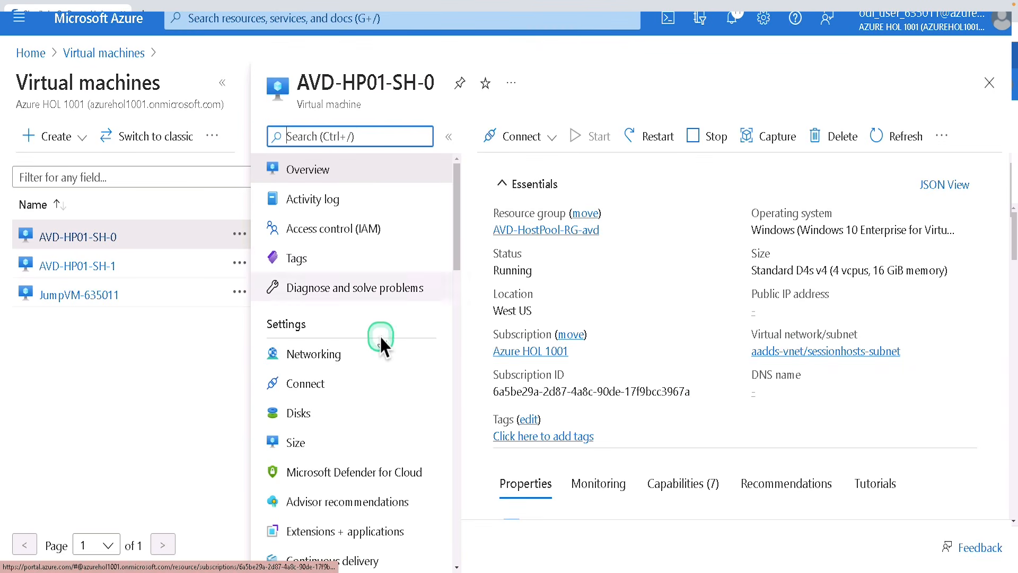
{"action": "left_click", "coordinate": [457, 388]}
{"action": "left_click_drag", "start_coordinate": [458, 388], "coordinate": [409, 423]}
{"action": "left_click", "coordinate": [354, 375]}
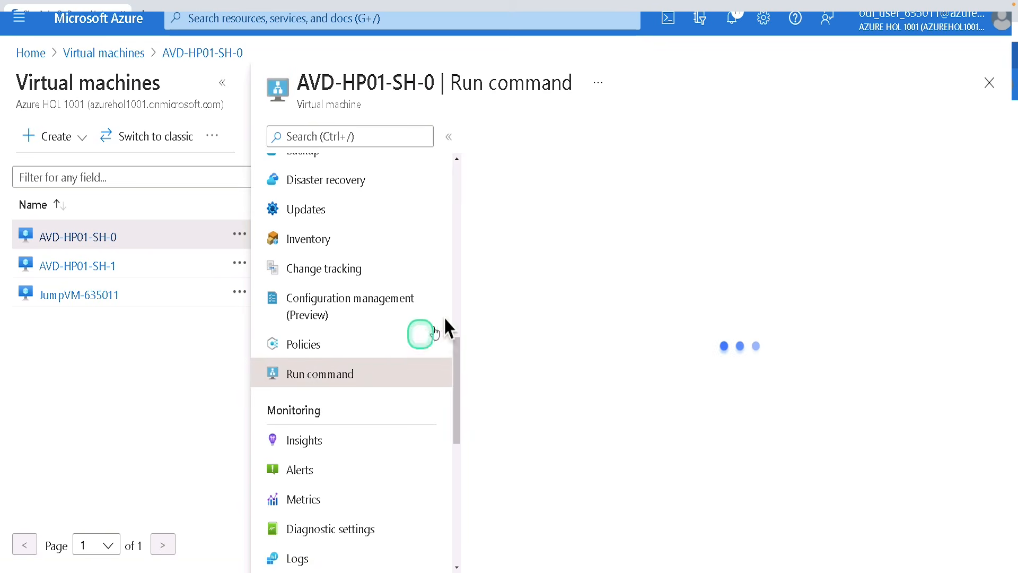
Paste the clipboard into a new RunPowerShellScript editor, then return to File shares.
{"action": "left_click", "coordinate": [551, 270]}
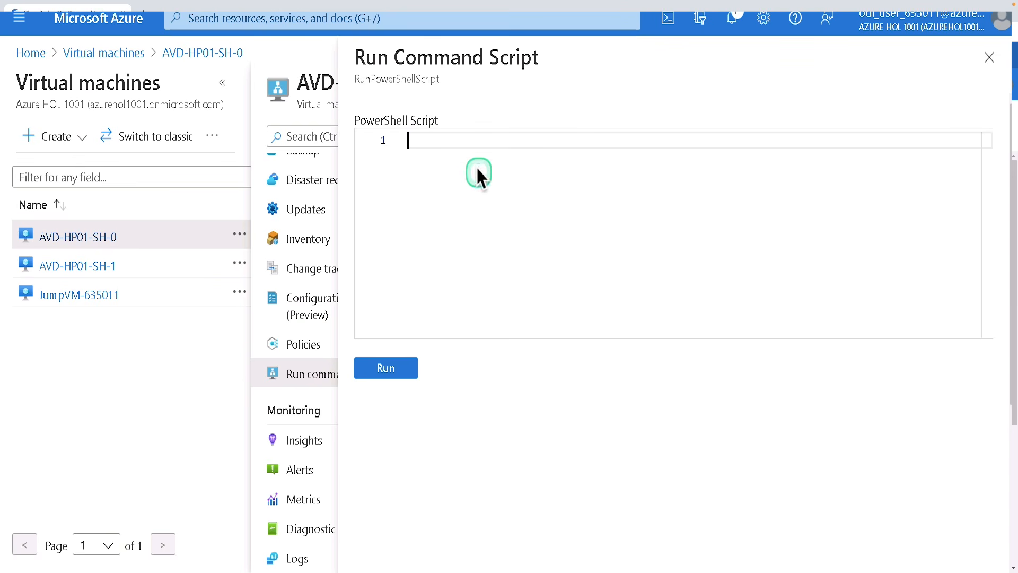
{"action": "left_click", "coordinate": [473, 151]}
{"action": "right_click", "coordinate": [472, 148]}
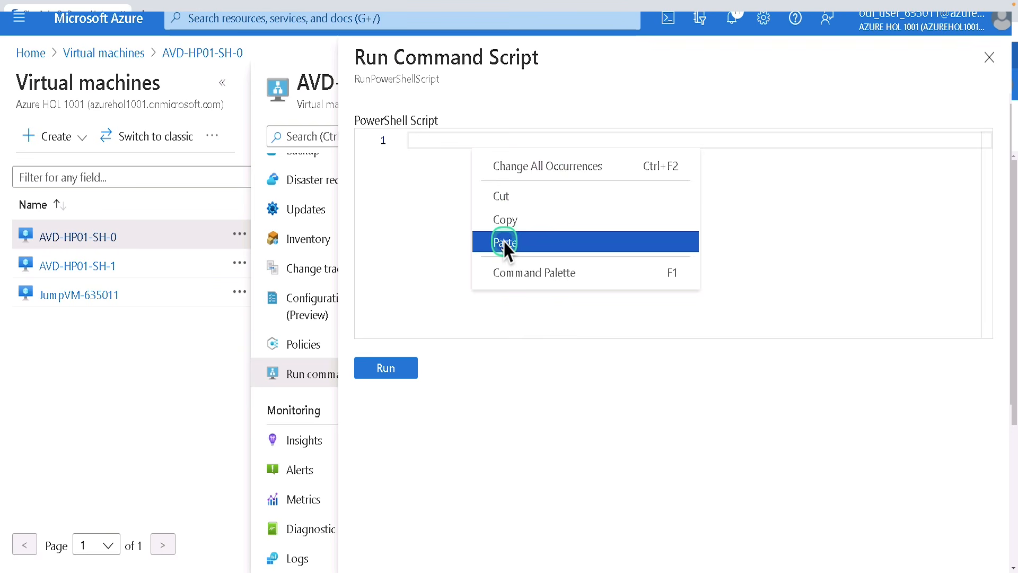
{"action": "left_click", "coordinate": [503, 241]}
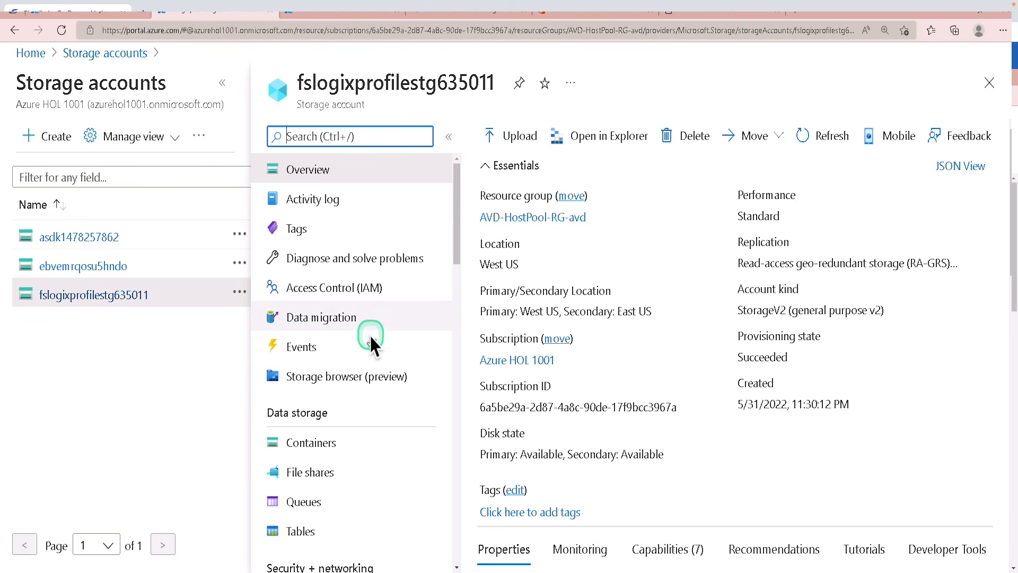
{"action": "left_click", "coordinate": [334, 470]}
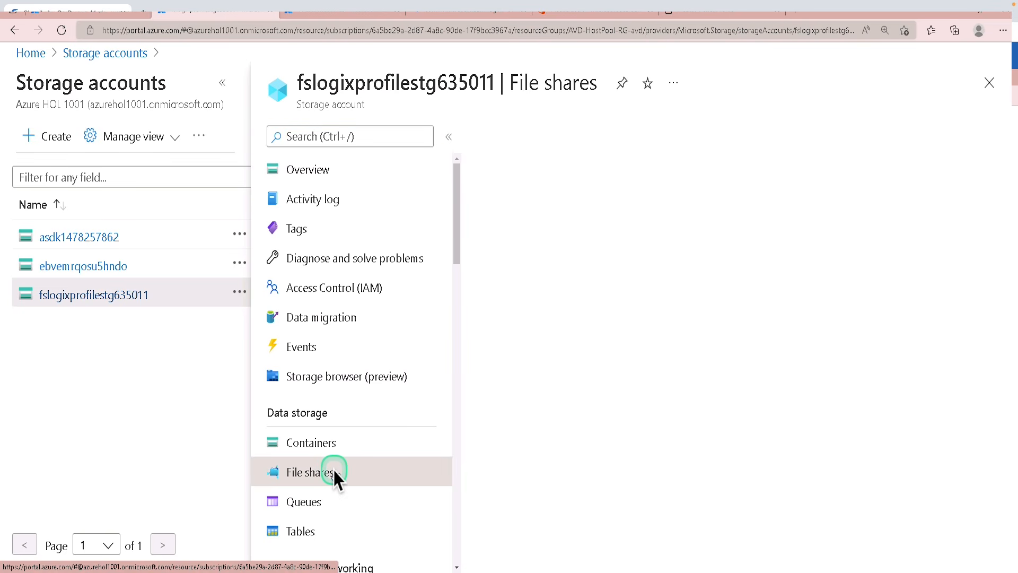
Copy the msixfile drive-Z mount script using the storage account key.
{"action": "left_click", "coordinate": [524, 388]}
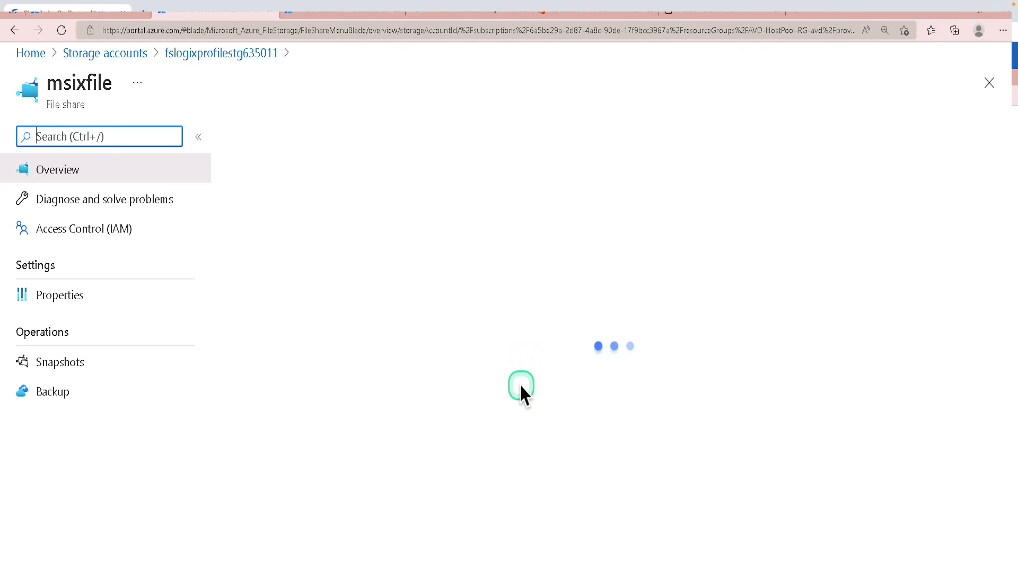
{"action": "left_click", "coordinate": [269, 139]}
{"action": "left_click", "coordinate": [627, 444]}
{"action": "left_click", "coordinate": [961, 364]}
{"action": "scroll", "coordinate": [962, 364], "scroll_direction": "down", "scroll_amount": 8}
{"action": "left_click", "coordinate": [981, 373]}
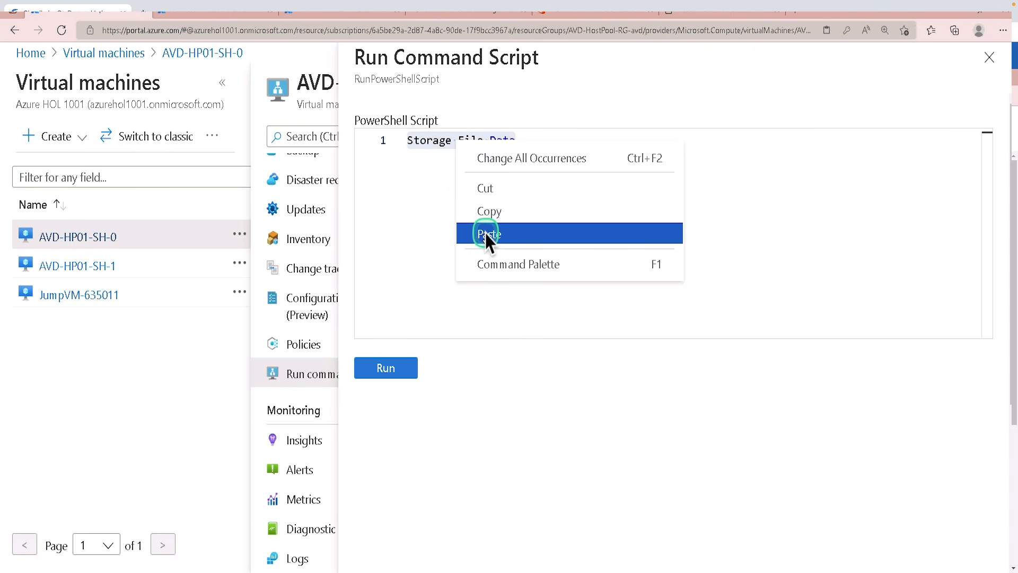
Paste and run the mount script on AVD-HP01-SH-0, then return to Storage accounts.
{"action": "left_click", "coordinate": [485, 233]}
{"action": "left_click", "coordinate": [401, 370]}
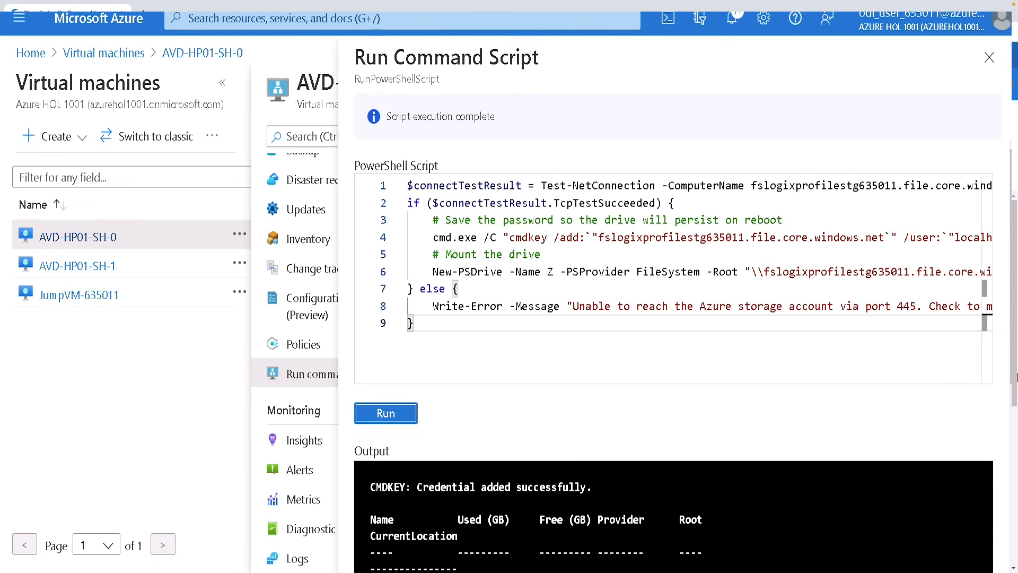
{"action": "left_click_drag", "start_coordinate": [1016, 378], "coordinate": [1005, 440]}
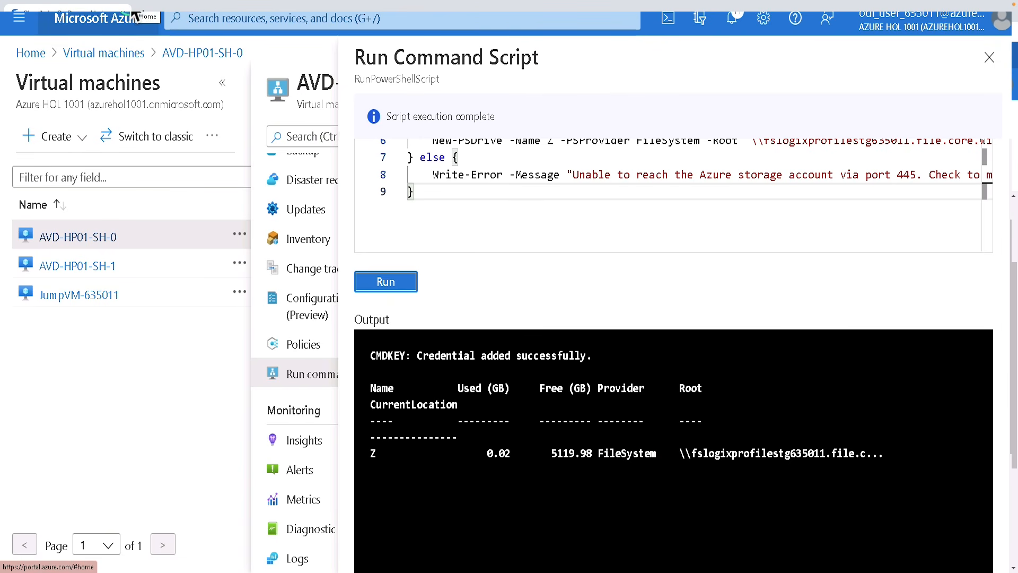
{"action": "mouse_move", "coordinate": [136, 10]}
{"action": "left_click", "coordinate": [185, 13]}
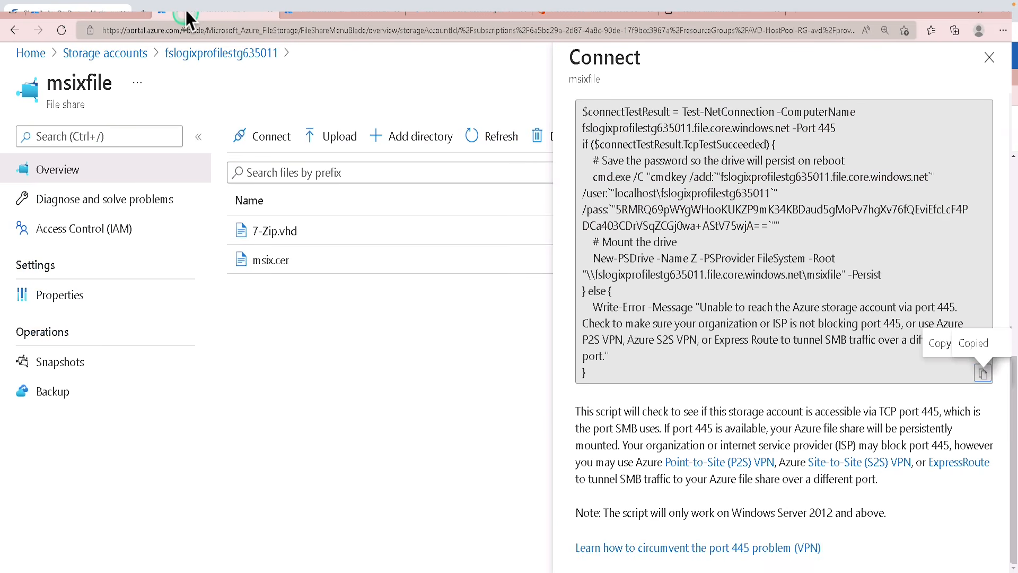
{"action": "left_click", "coordinate": [988, 59]}
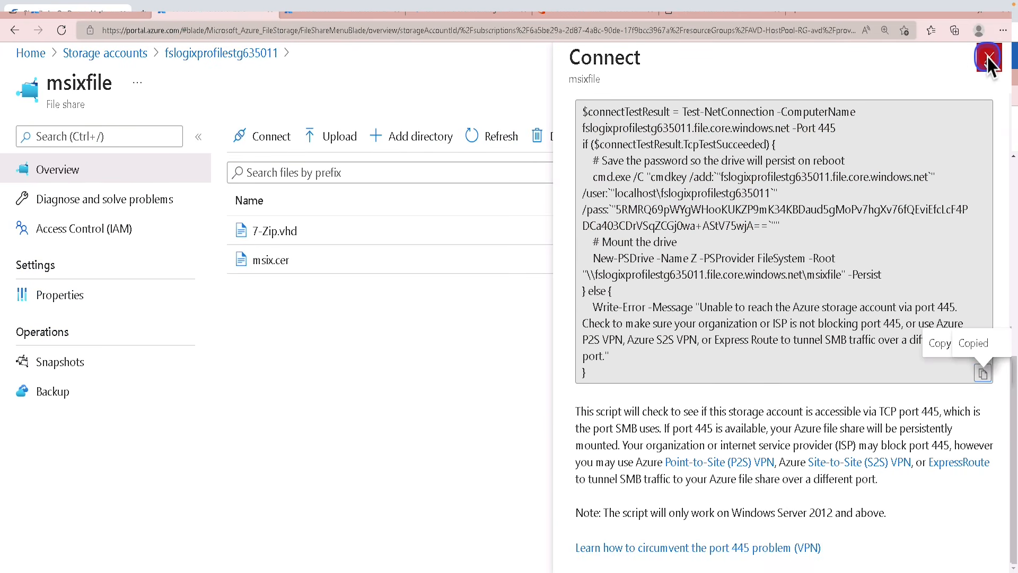
{"action": "left_click", "coordinate": [122, 54]}
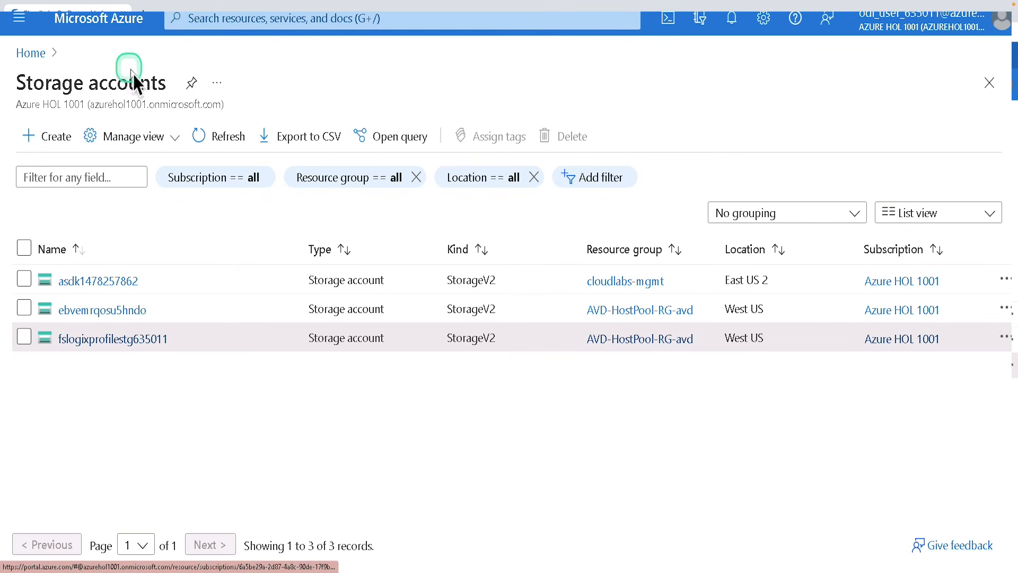
Copy the URL of msix.cer from the msixfile share's properties.
{"action": "left_click", "coordinate": [74, 340]}
{"action": "left_click_drag", "start_coordinate": [456, 262], "coordinate": [458, 287]}
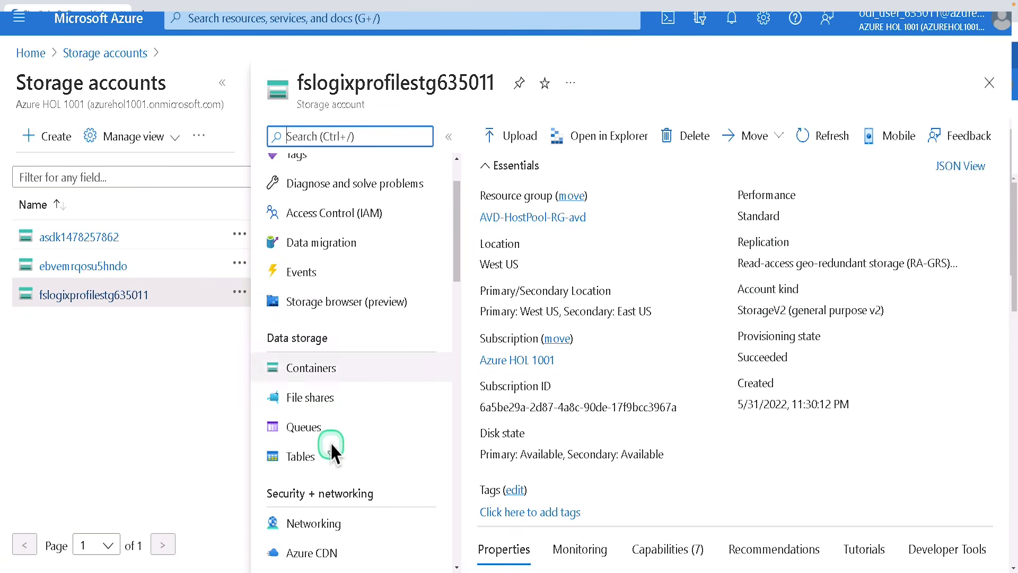
{"action": "left_click", "coordinate": [331, 401]}
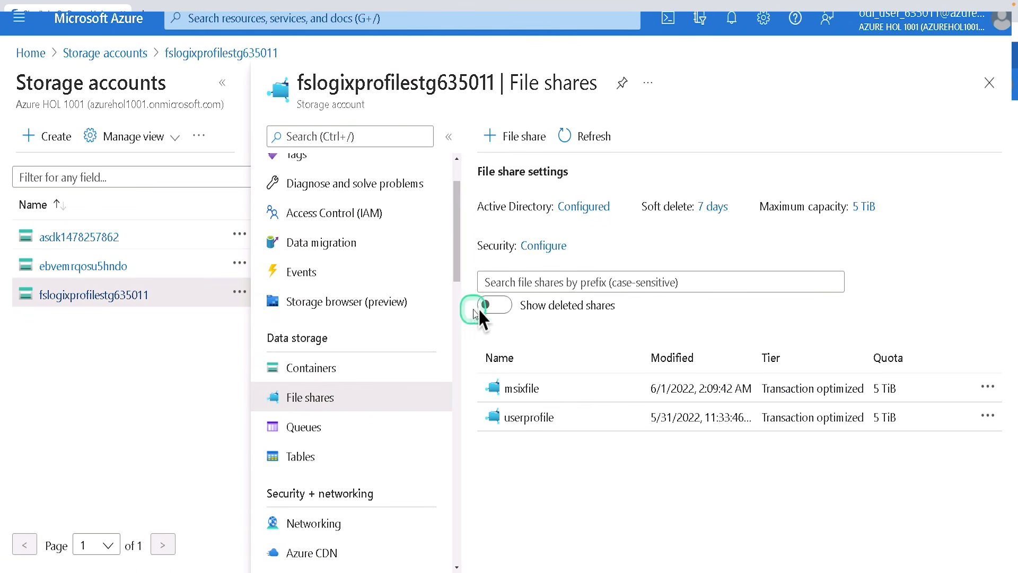
{"action": "left_click", "coordinate": [516, 390]}
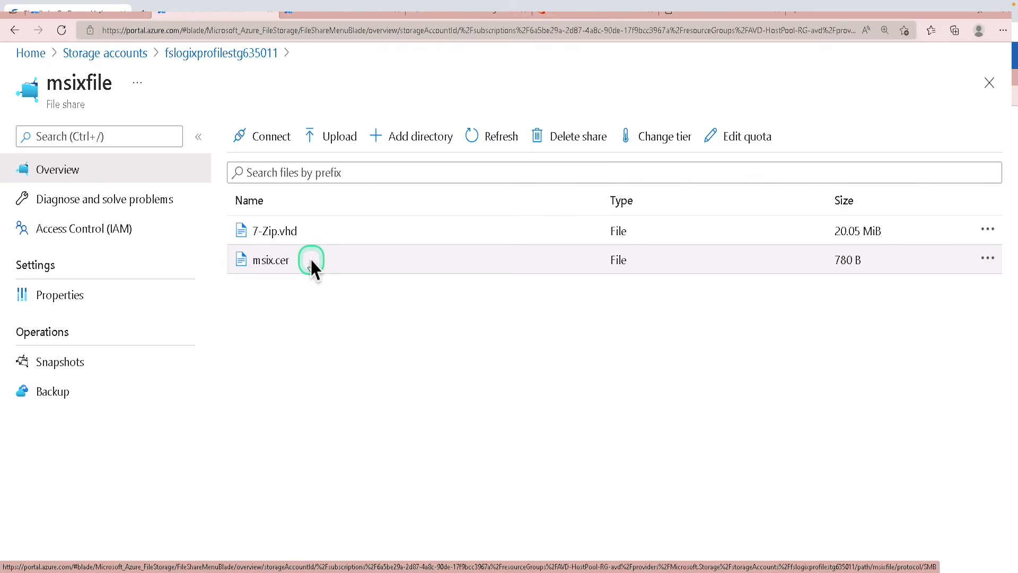
{"action": "left_click", "coordinate": [311, 259]}
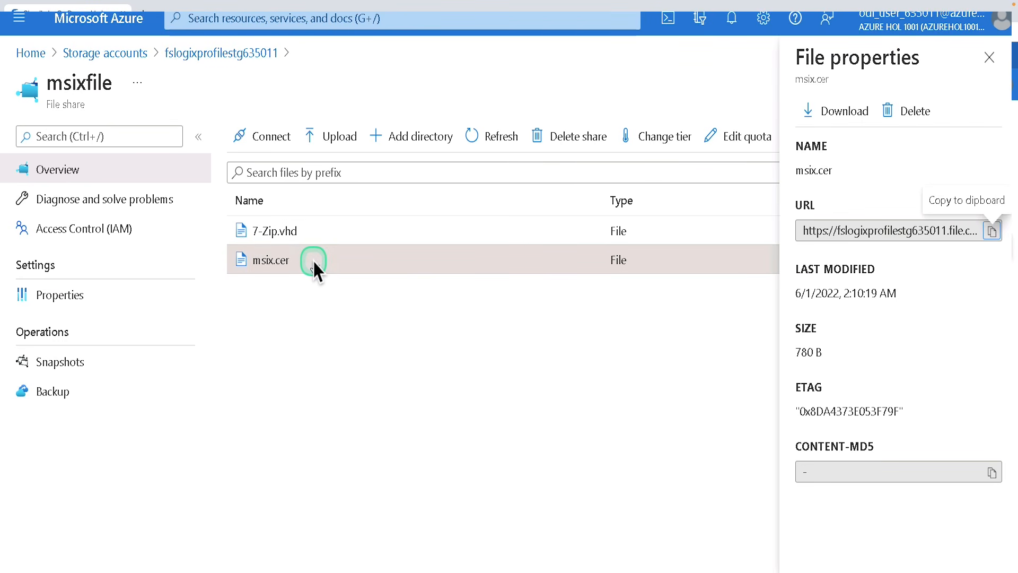
{"action": "left_click", "coordinate": [891, 228]}
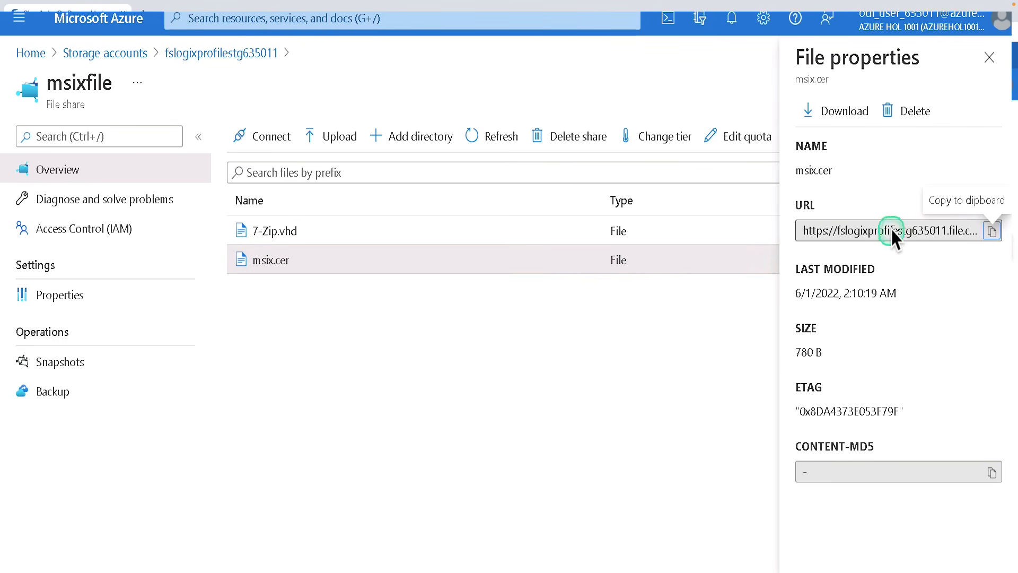
{"action": "left_click", "coordinate": [993, 232]}
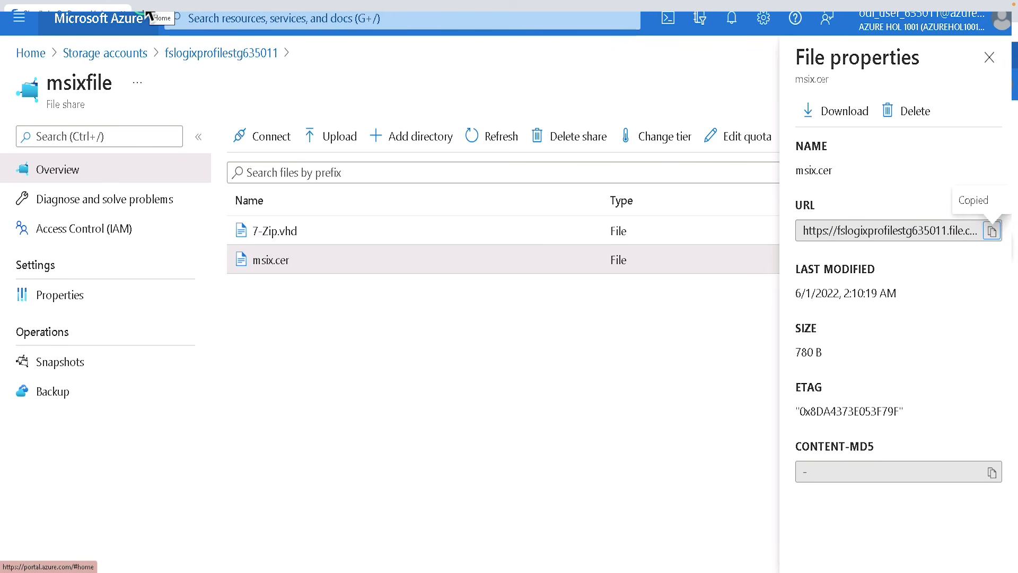
Replace the VM's run command script with the msix.cer URL and run it.
{"action": "left_click", "coordinate": [116, 16]}
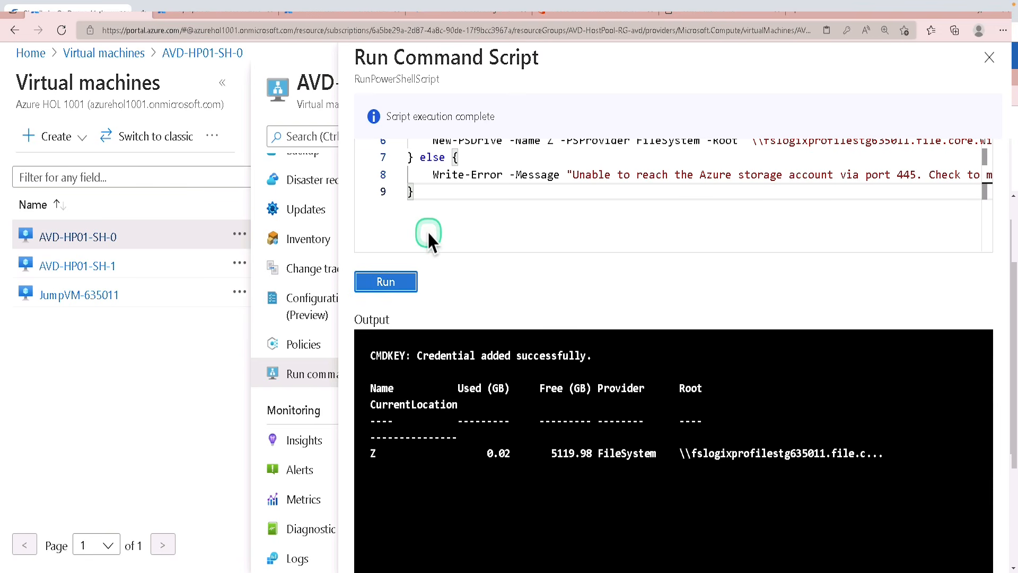
{"action": "scroll", "coordinate": [441, 214], "scroll_direction": "up", "scroll_amount": 3}
{"action": "left_click", "coordinate": [461, 332]}
{"action": "key", "text": "ctrl+a"}
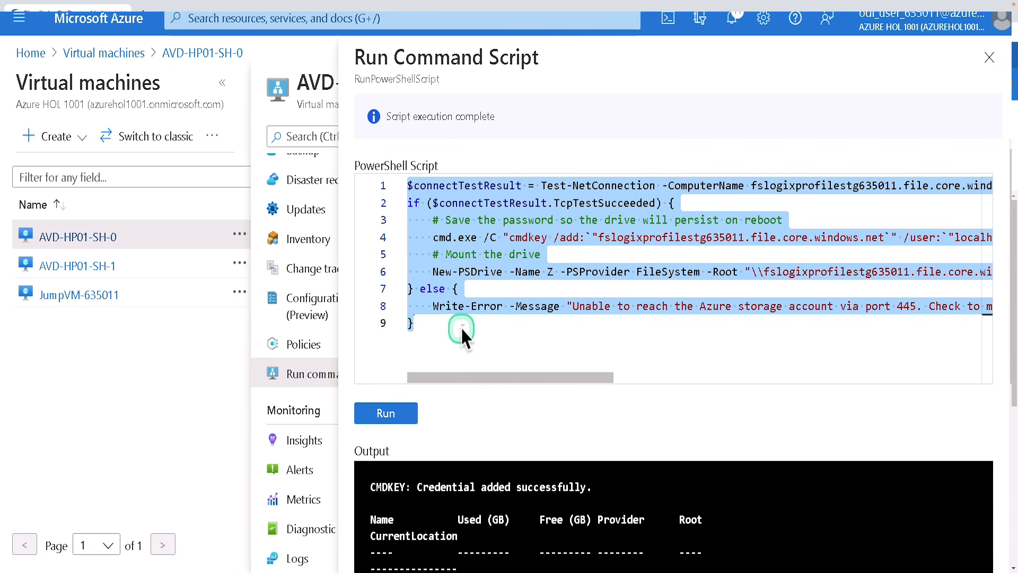
{"action": "key", "text": "Delete"}
{"action": "right_click", "coordinate": [425, 201]}
{"action": "left_click", "coordinate": [457, 288]}
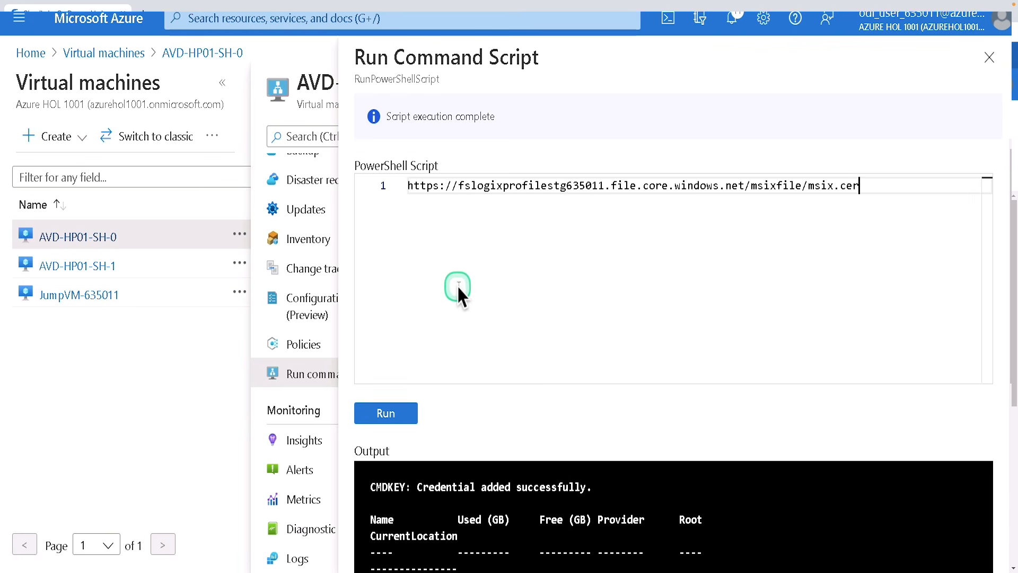
{"action": "left_click", "coordinate": [393, 412]}
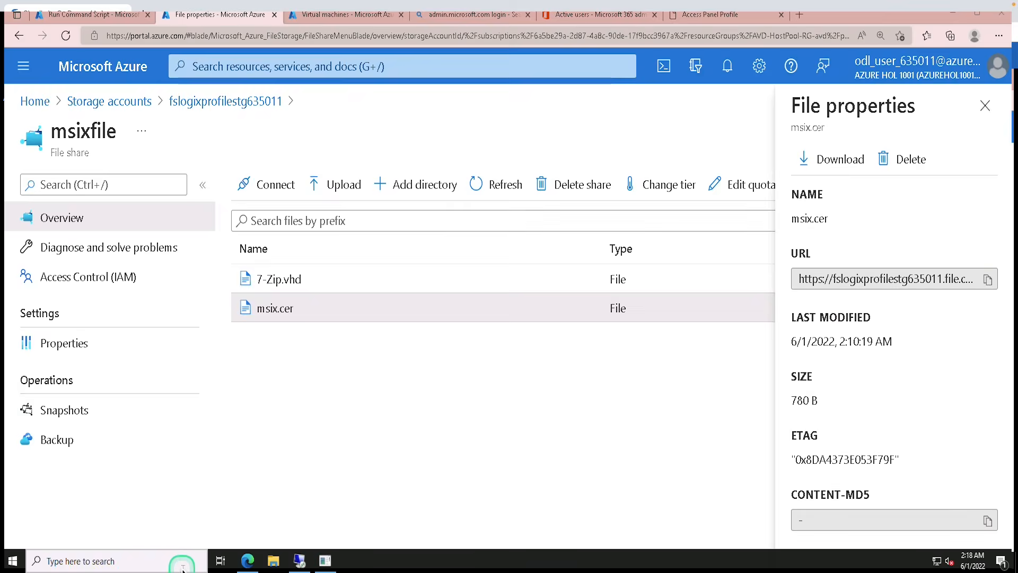
In Notepad, set Import-Certificate's -FilePath to \\fslogixprofilestg635011.file.core.windows.net\msixfile\msix.cer and select the line.
{"action": "left_click", "coordinate": [183, 564]}
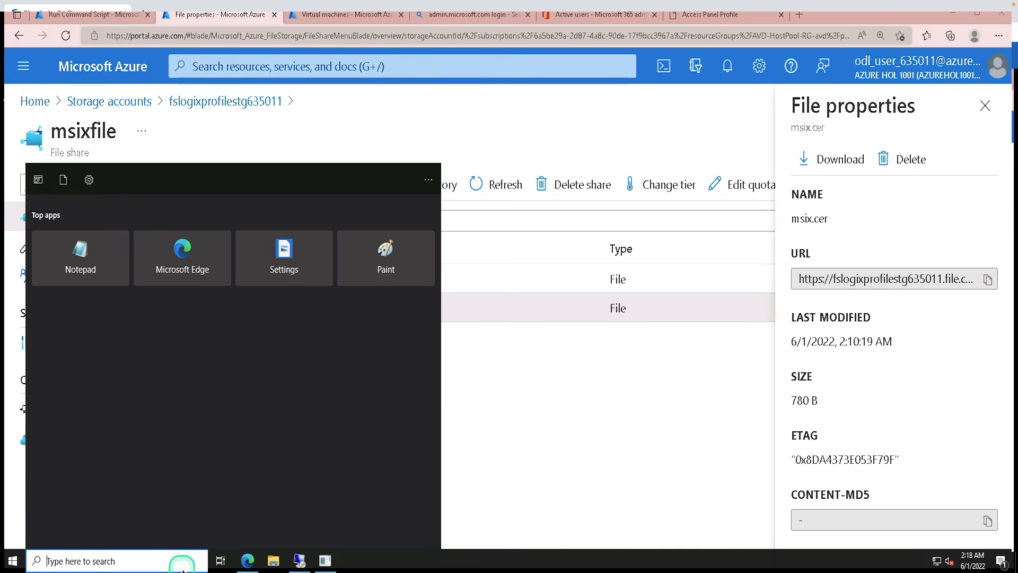
{"action": "type", "text": "no"}
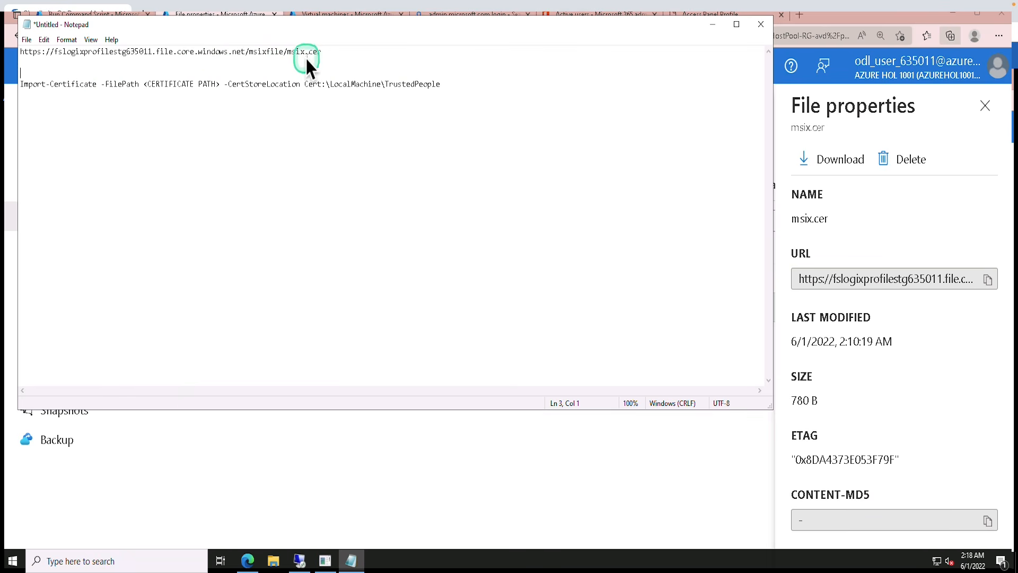
{"action": "left_click_drag", "start_coordinate": [324, 50], "coordinate": [20, 54]}
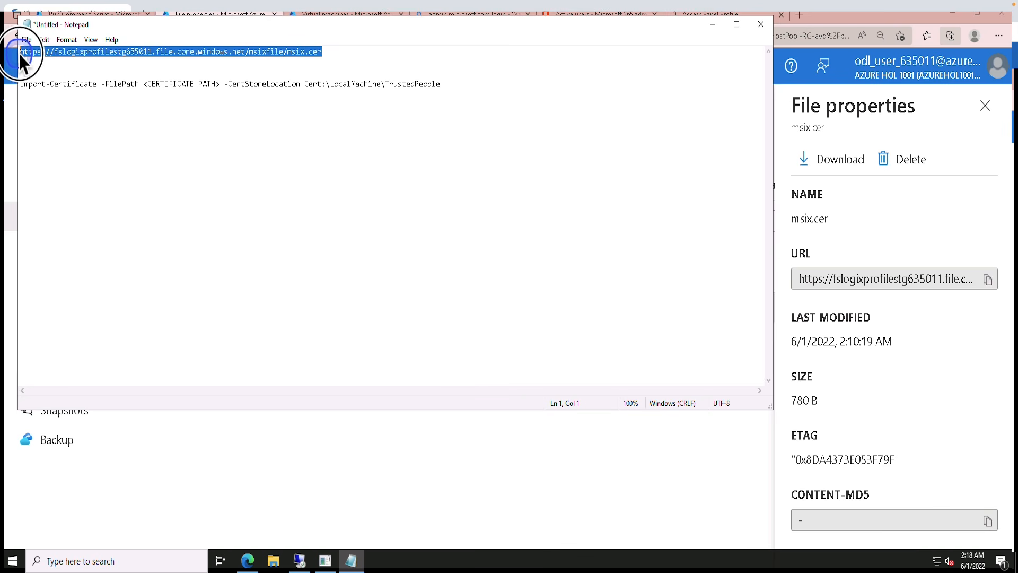
{"action": "right_click", "coordinate": [30, 53]}
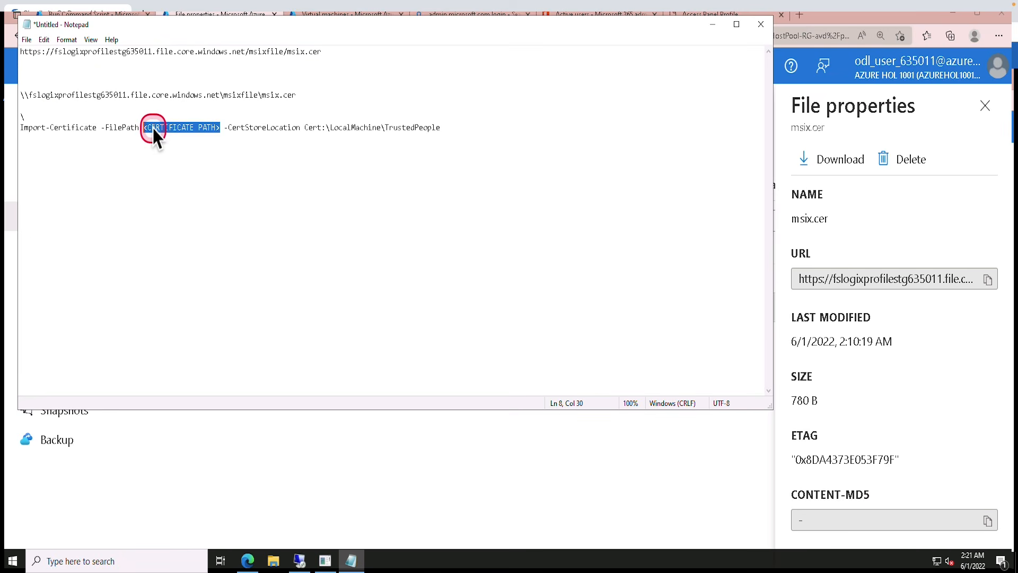
{"action": "right_click", "coordinate": [154, 129]}
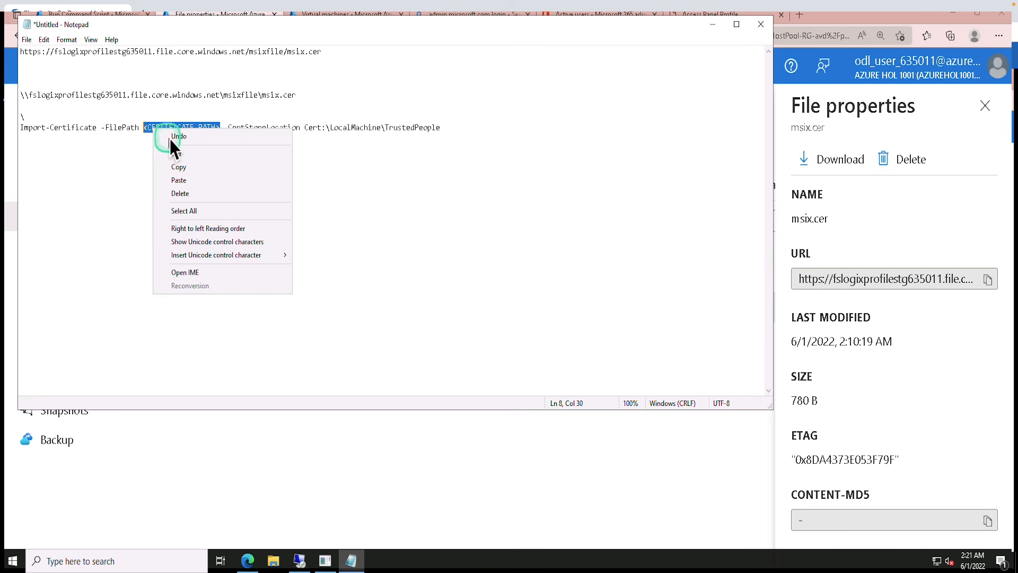
{"action": "left_click", "coordinate": [185, 181]}
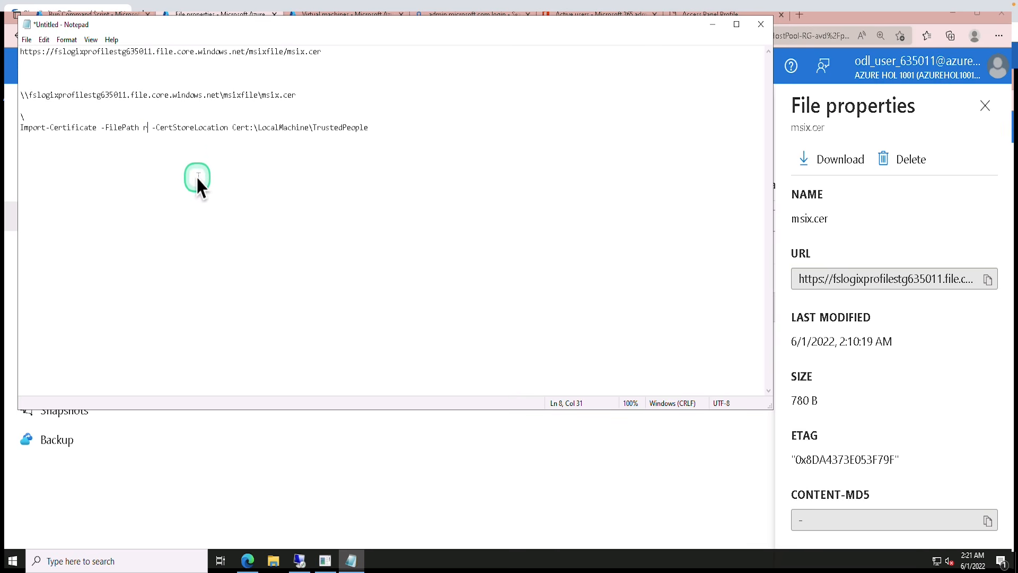
{"action": "left_click_drag", "start_coordinate": [641, 129], "coordinate": [20, 128]}
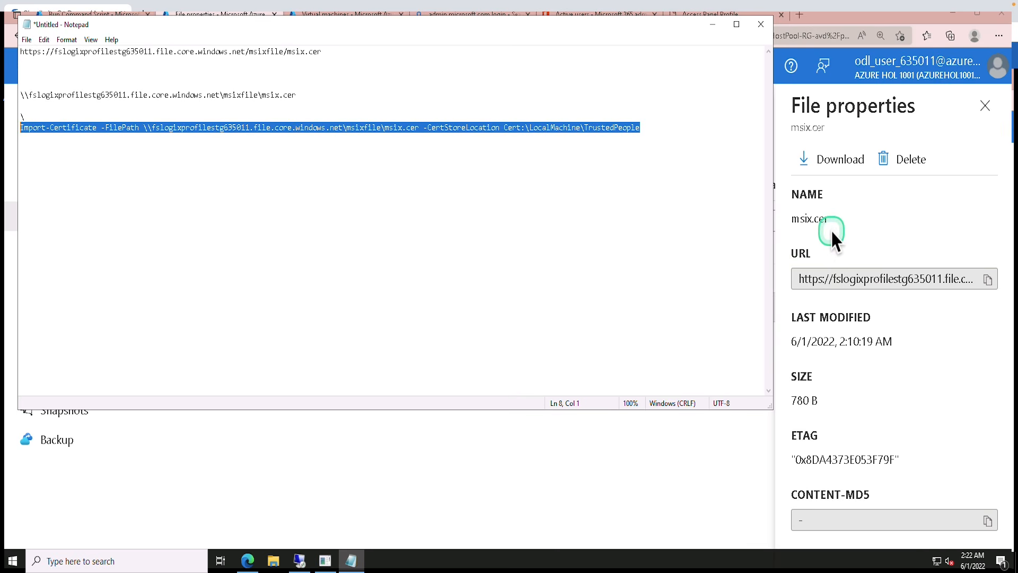
{"action": "left_click", "coordinate": [831, 229]}
{"action": "left_click", "coordinate": [115, 20]}
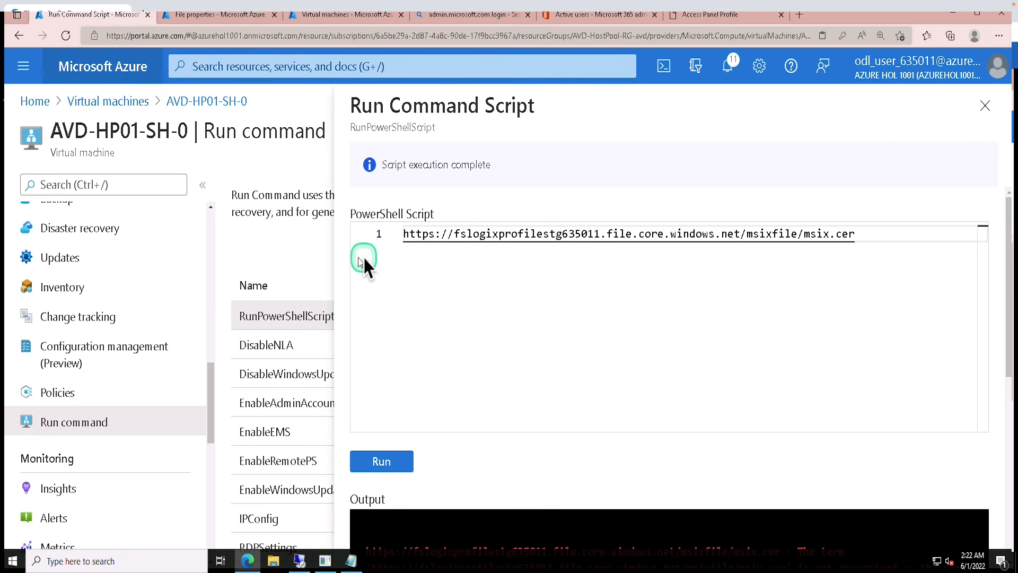
Run Import-Certificate into Cert:\LocalMachine\TrustedPeople on AVD-HP01-SH-0, box Exercise 2, close the pane.
{"action": "left_click_drag", "start_coordinate": [865, 235], "coordinate": [416, 224]}
{"action": "key", "text": "ctrl+v"}
{"action": "left_click", "coordinate": [382, 462]}
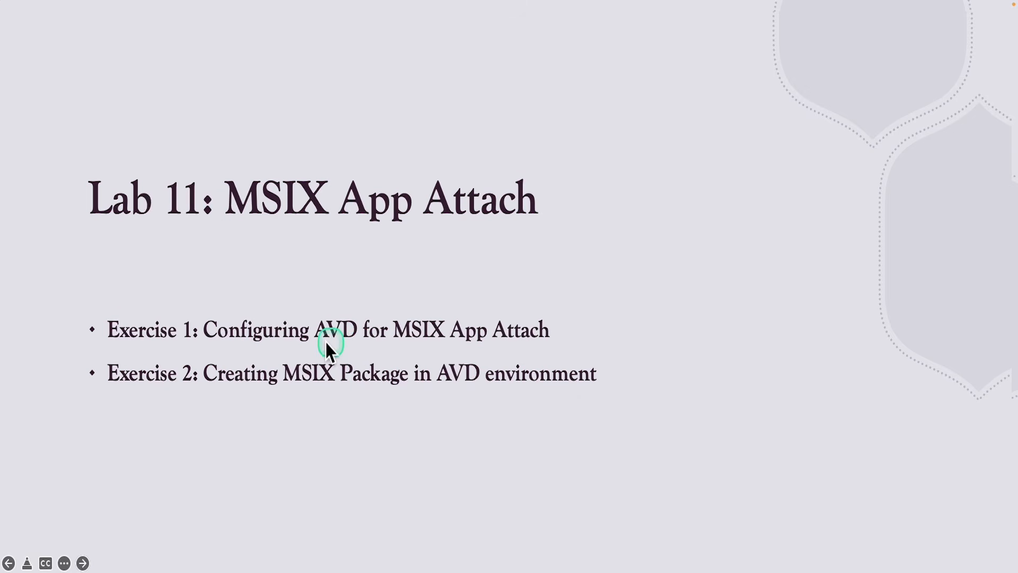
{"action": "mouse_move", "coordinate": [75, 350]}
{"action": "left_mouse_down"}
{"action": "mouse_move", "coordinate": [418, 396]}
{"action": "mouse_move", "coordinate": [632, 402]}
{"action": "left_mouse_up"}
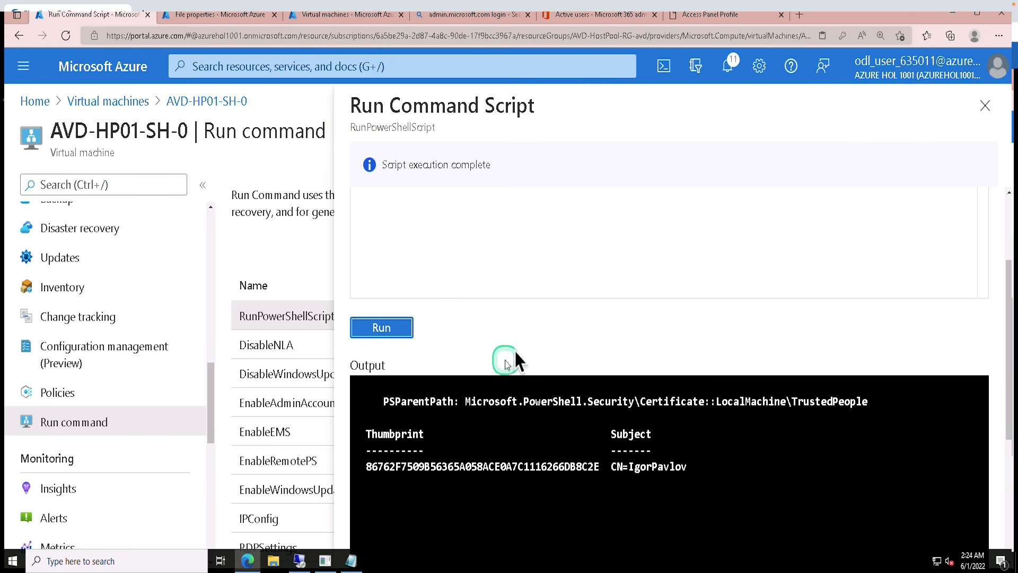
{"action": "left_click", "coordinate": [986, 106]}
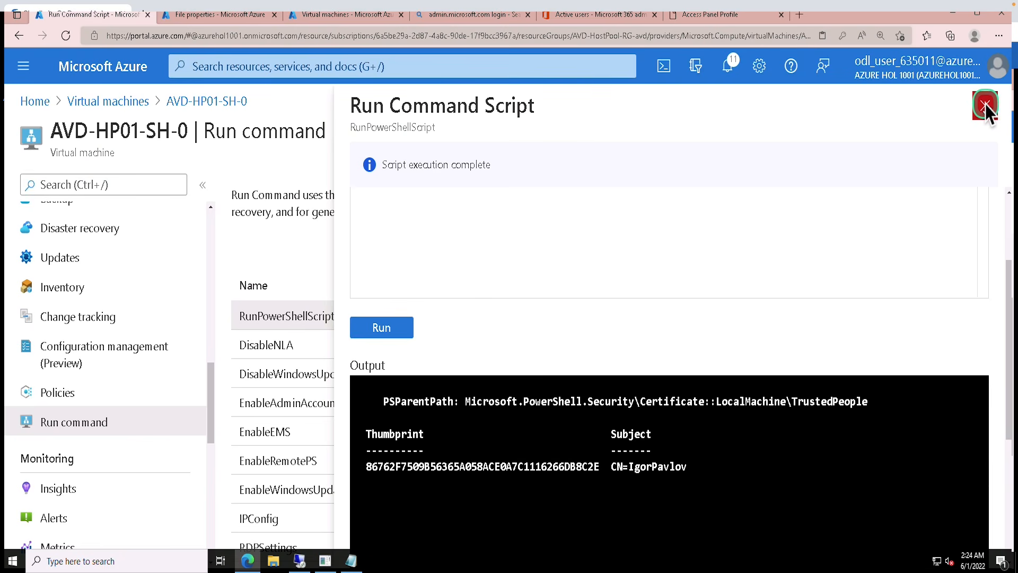
Go to the EB-AVD-HP host pool's MSIX packages list in Azure Virtual Desktop.
{"action": "left_click", "coordinate": [103, 66]}
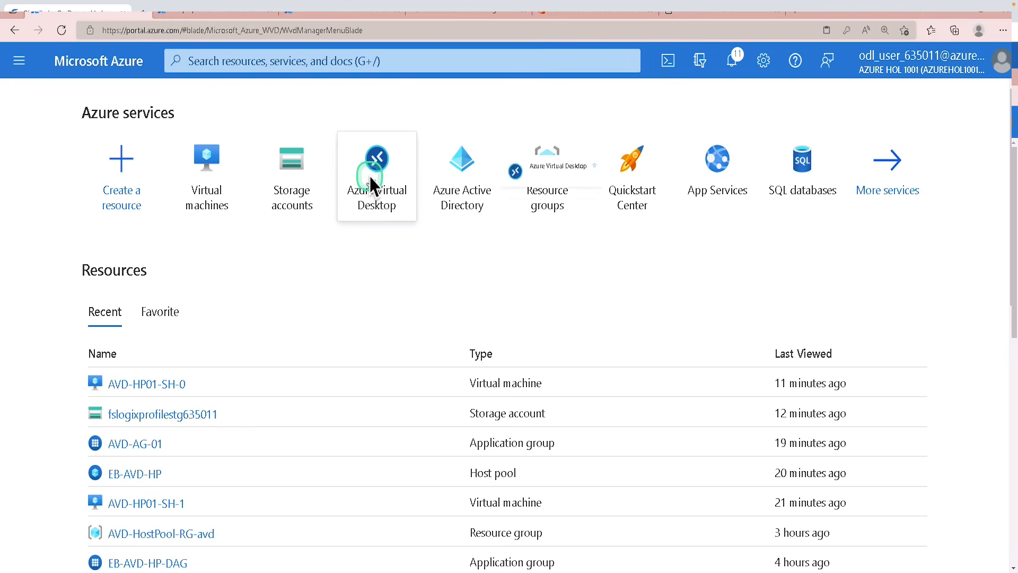
{"action": "left_click", "coordinate": [388, 218]}
{"action": "left_click", "coordinate": [910, 302]}
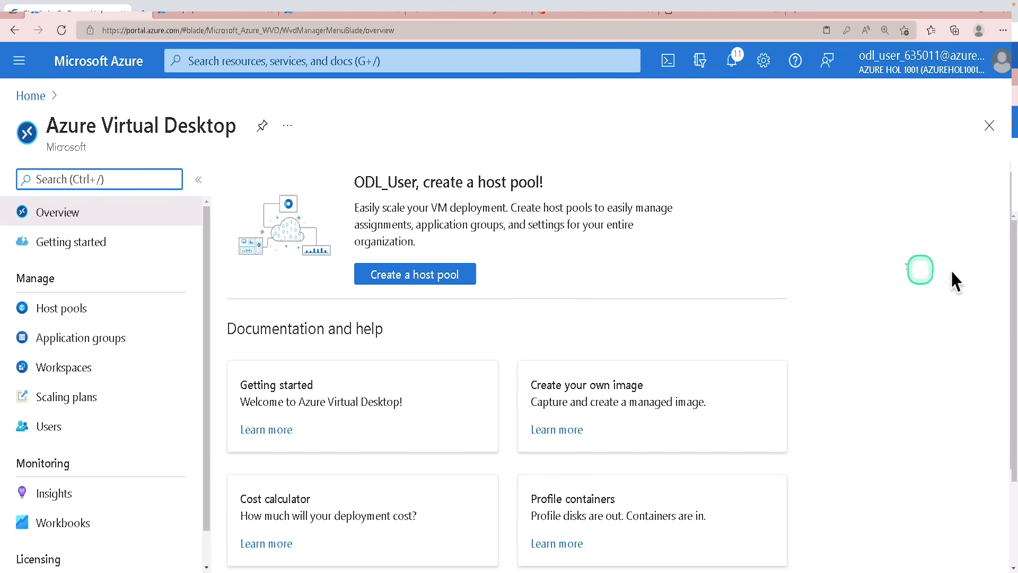
{"action": "left_click", "coordinate": [107, 308]}
{"action": "left_click", "coordinate": [273, 324]}
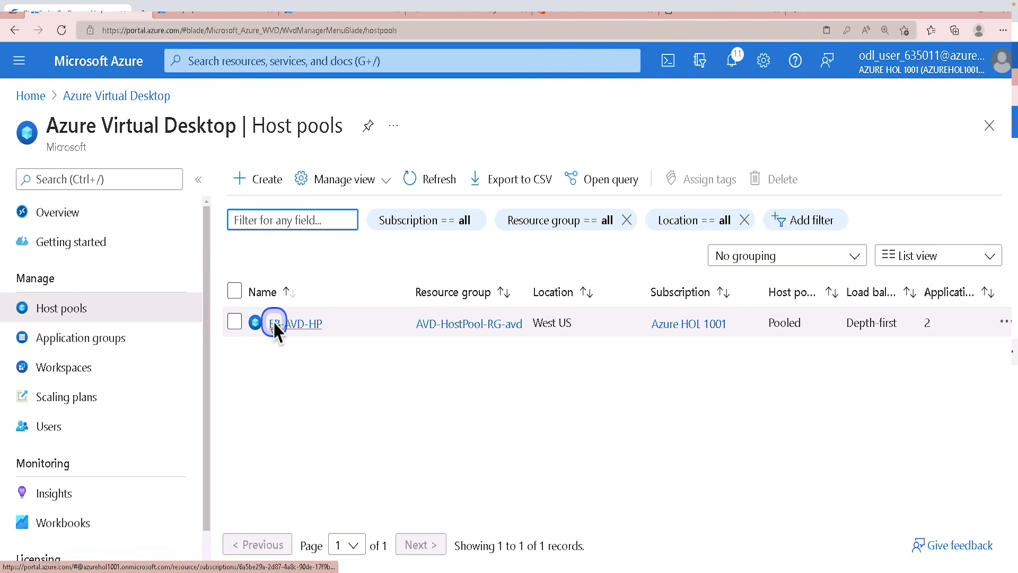
{"action": "left_click", "coordinate": [206, 433]}
{"action": "scroll", "coordinate": [206, 432], "scroll_direction": "down", "scroll_amount": 1}
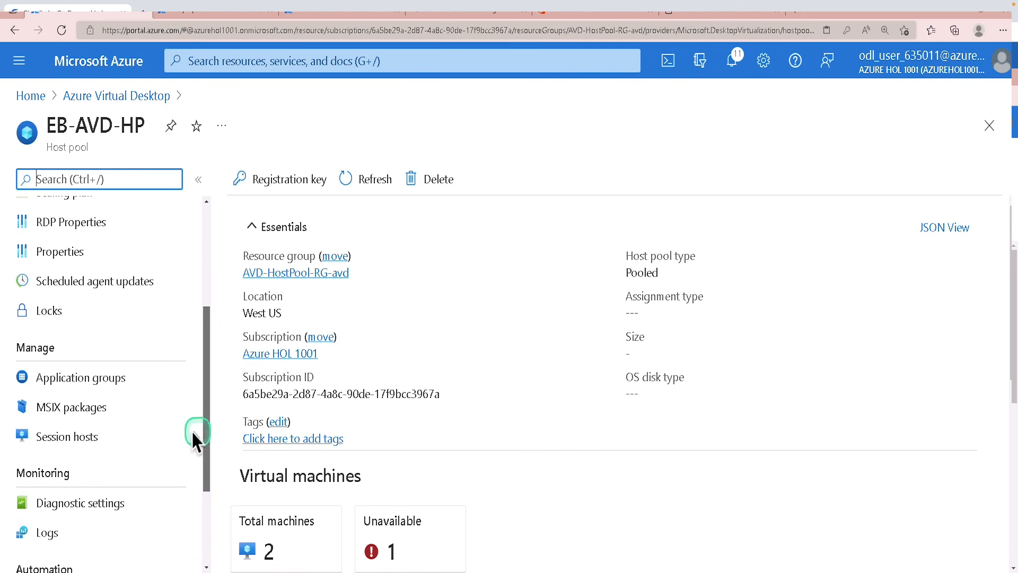
{"action": "left_click", "coordinate": [58, 406]}
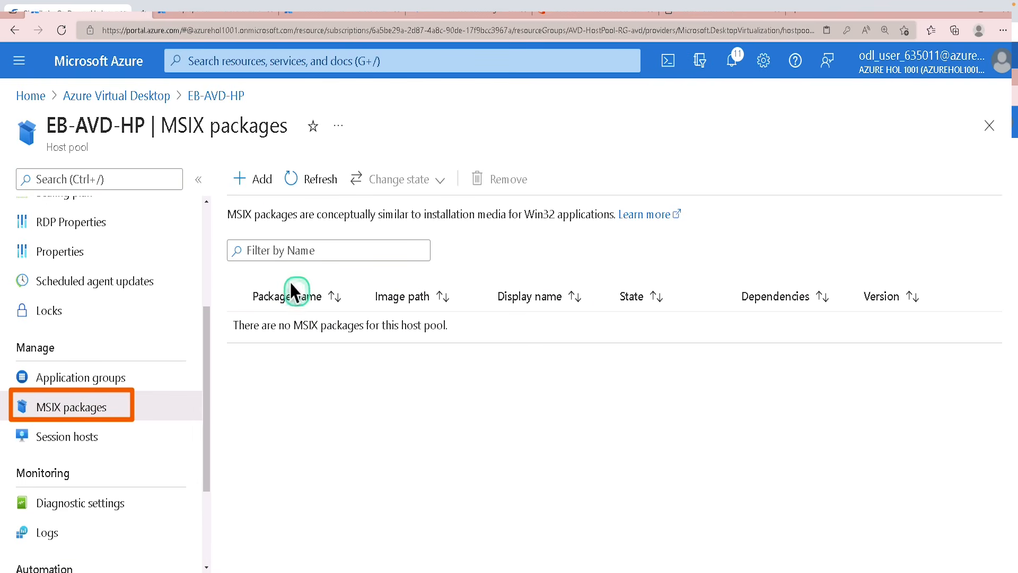
Start adding an MSIX package by pasting an image path into the MSIX image path field.
{"action": "left_click", "coordinate": [264, 182]}
{"action": "left_click", "coordinate": [748, 227]}
{"action": "key", "text": "ctrl+v"}
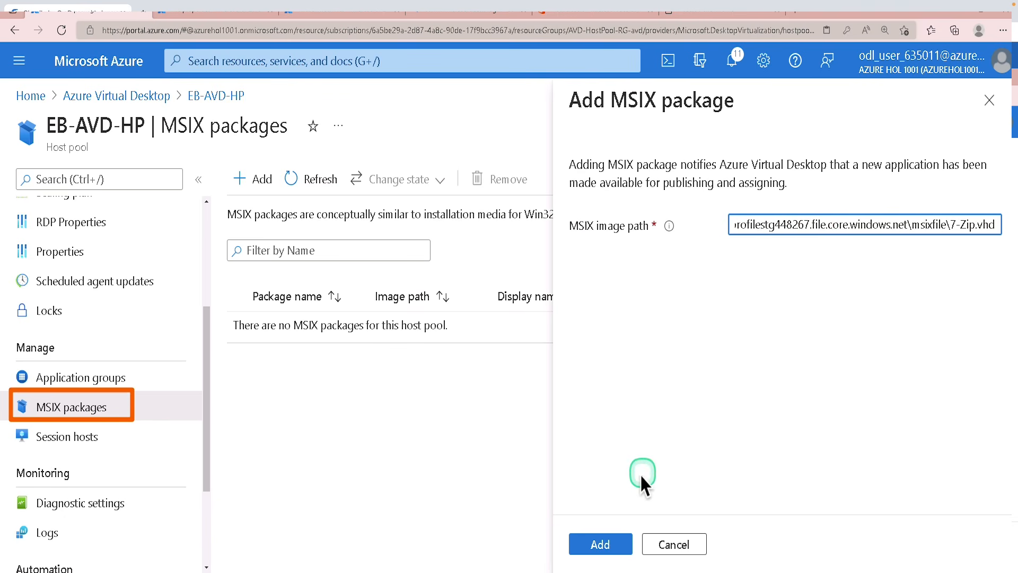
{"action": "left_click", "coordinate": [611, 544]}
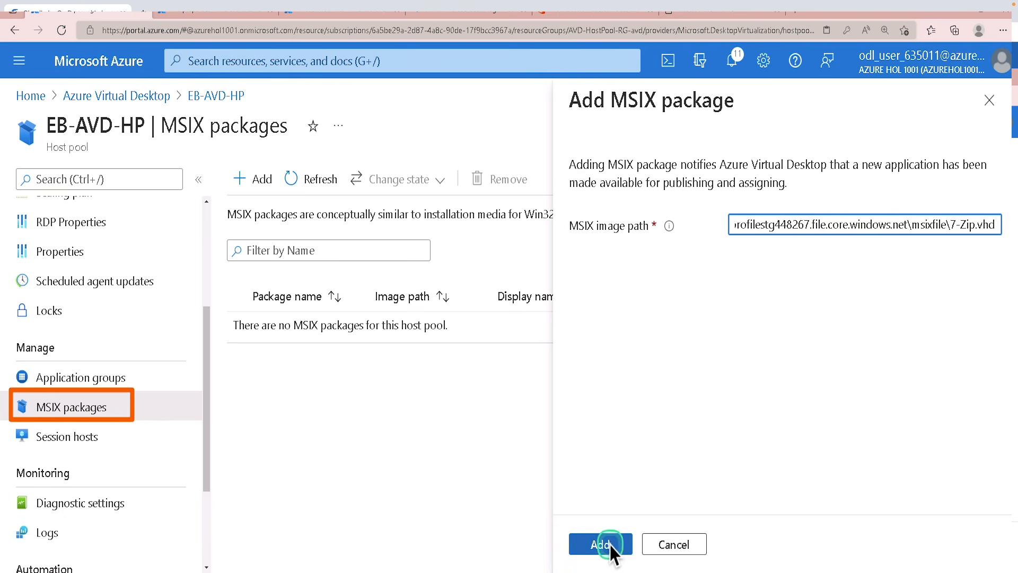
Copy the 7-Zip.vhd URL from the msixfile share, load it as the image path, and add the package.
{"action": "left_click", "coordinate": [248, 15]}
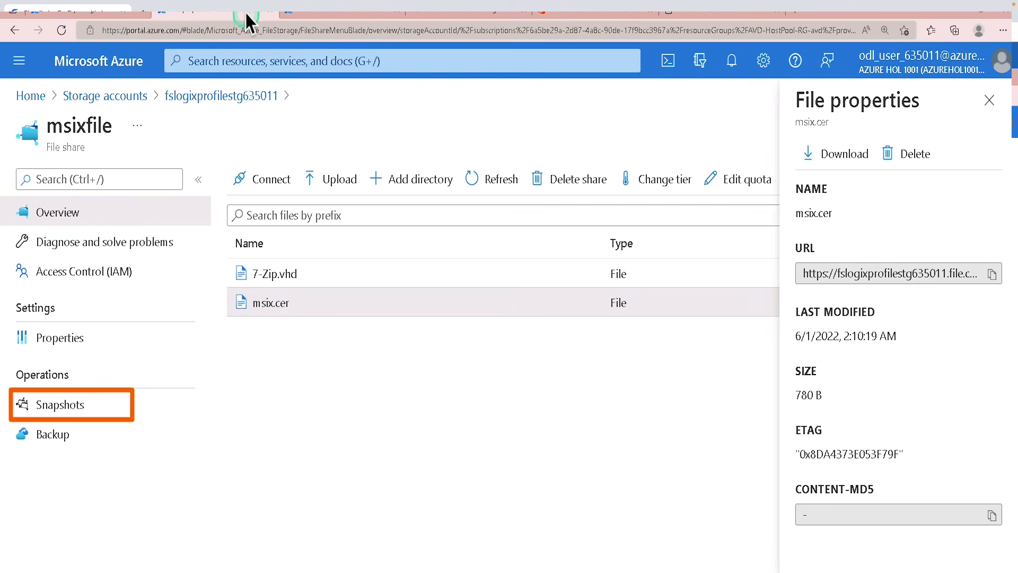
{"action": "left_click", "coordinate": [286, 274]}
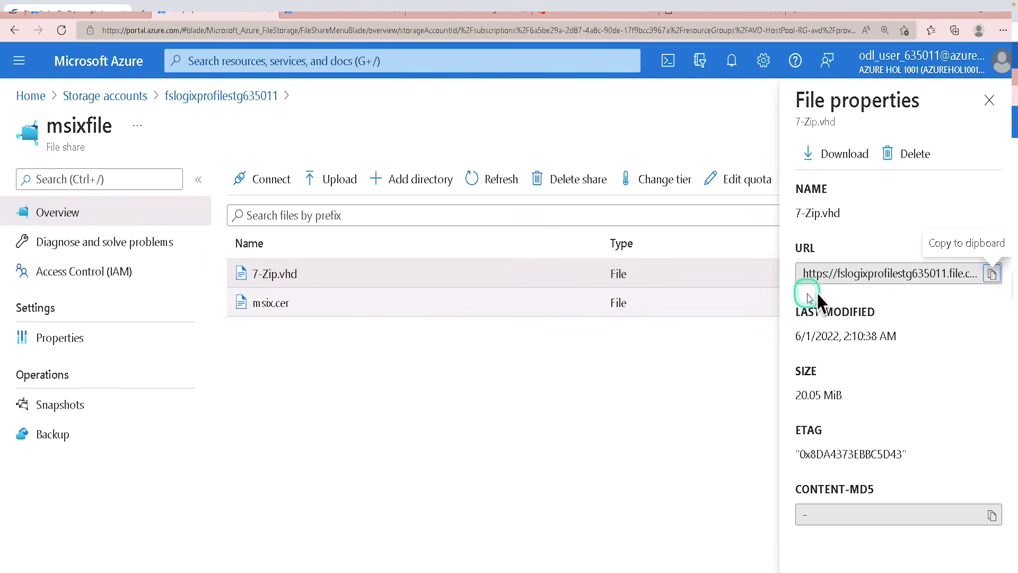
{"action": "right_click", "coordinate": [921, 286]}
{"action": "left_click", "coordinate": [843, 290]}
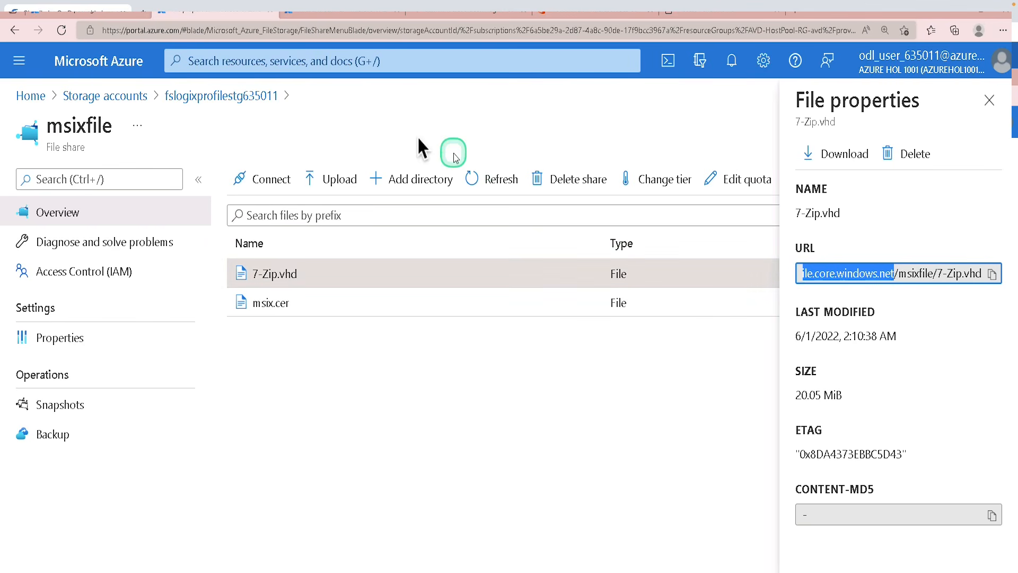
{"action": "left_click", "coordinate": [100, 14]}
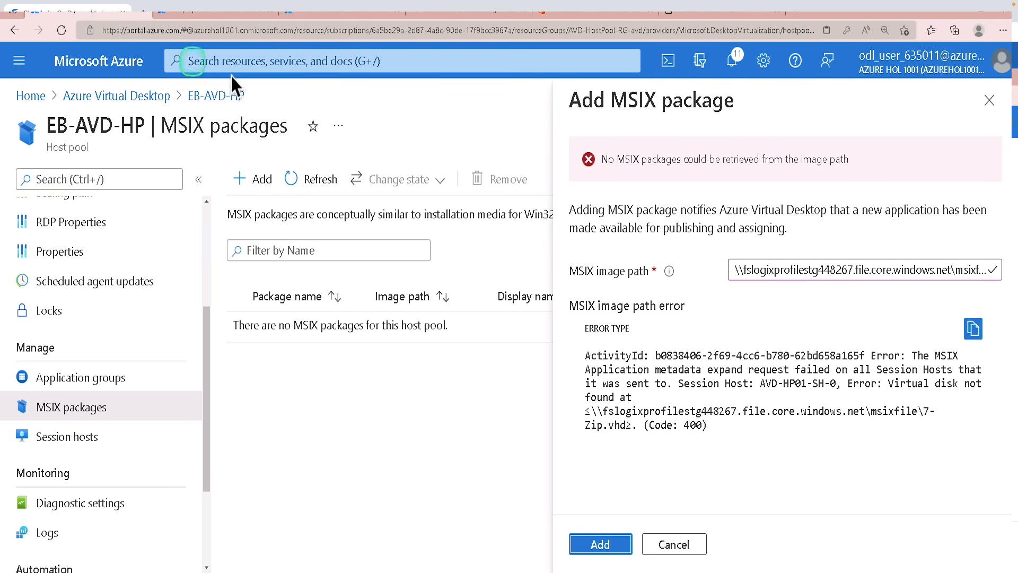
{"action": "left_click", "coordinate": [611, 547]}
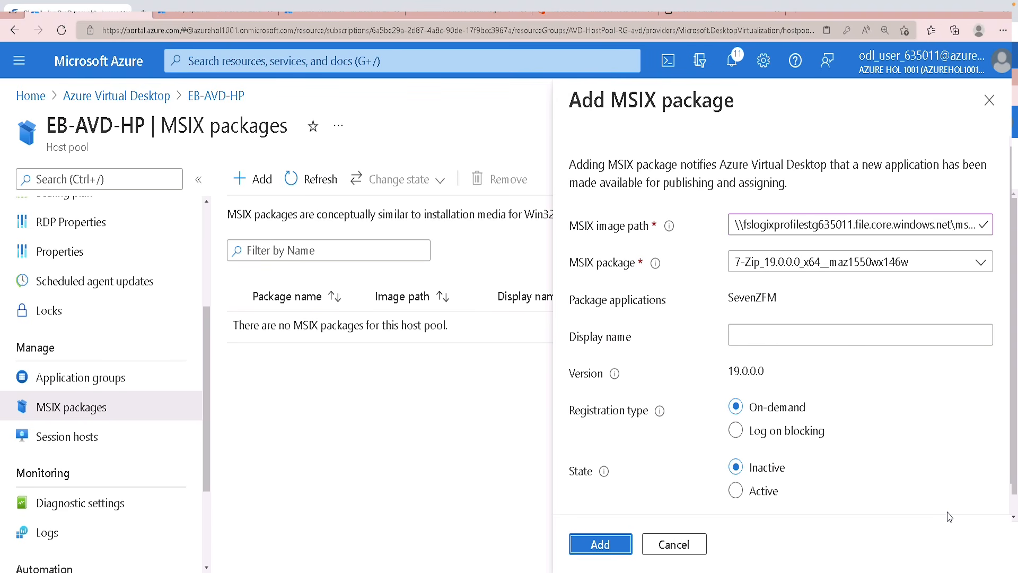
{"action": "left_click", "coordinate": [586, 550]}
Set the 7-Zip package state to Active, save it, and go to Application groups.
{"action": "left_click", "coordinate": [330, 328]}
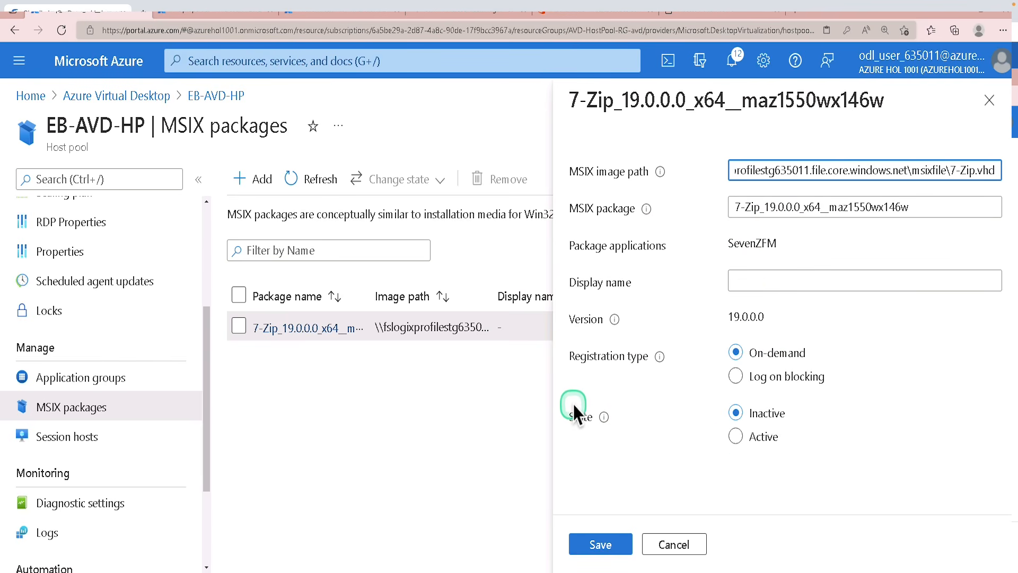
{"action": "left_click", "coordinate": [737, 436]}
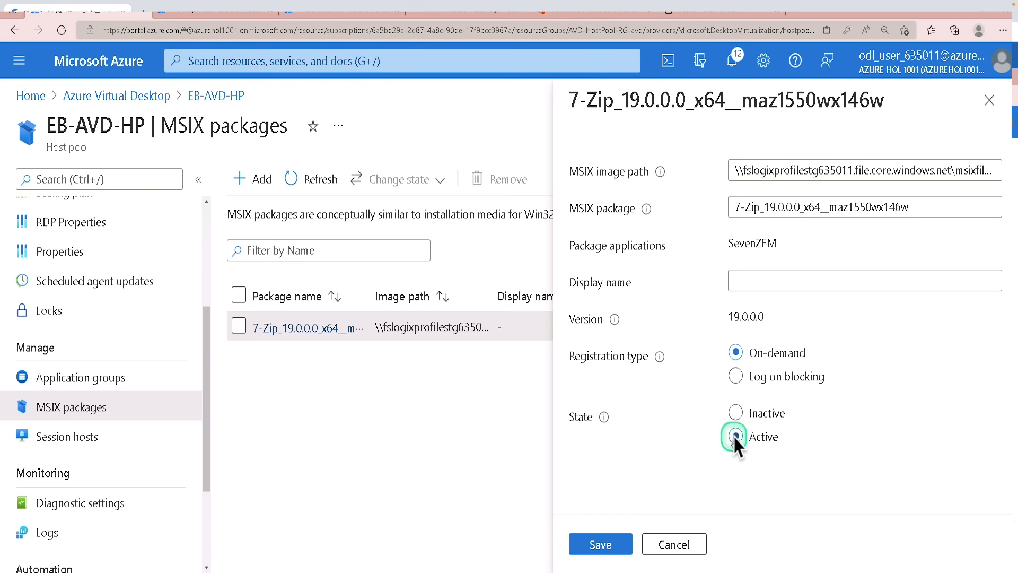
{"action": "left_click", "coordinate": [600, 543]}
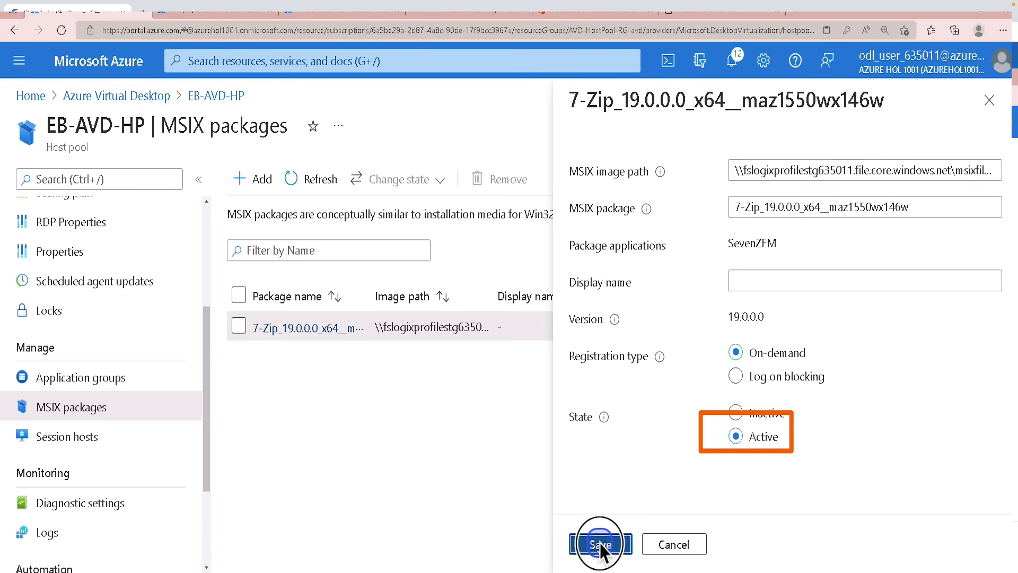
{"action": "left_click", "coordinate": [106, 377]}
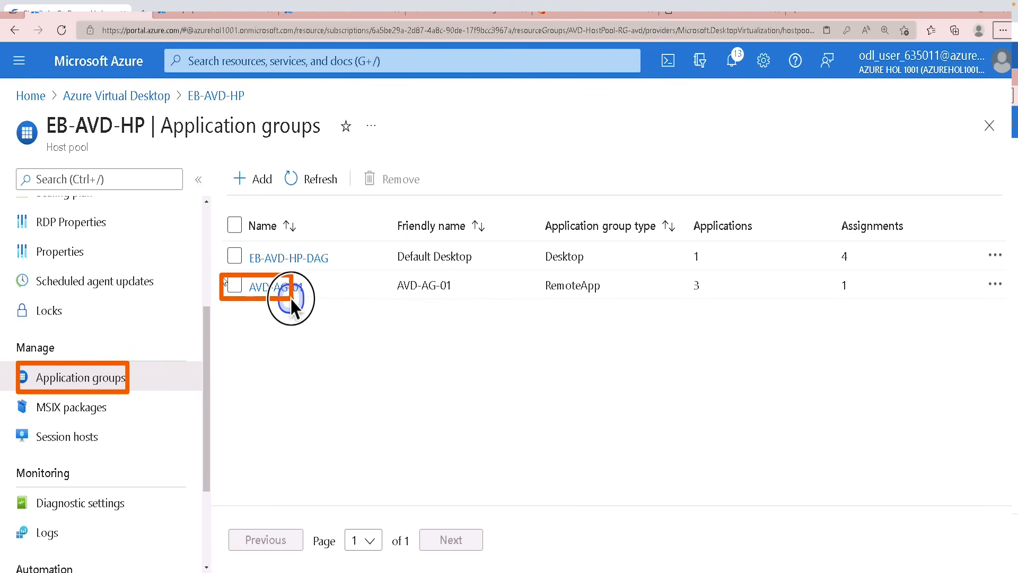
In AVD-AG-01, add an MSIX package application named '7Zip' and save it.
{"action": "left_click", "coordinate": [286, 288]}
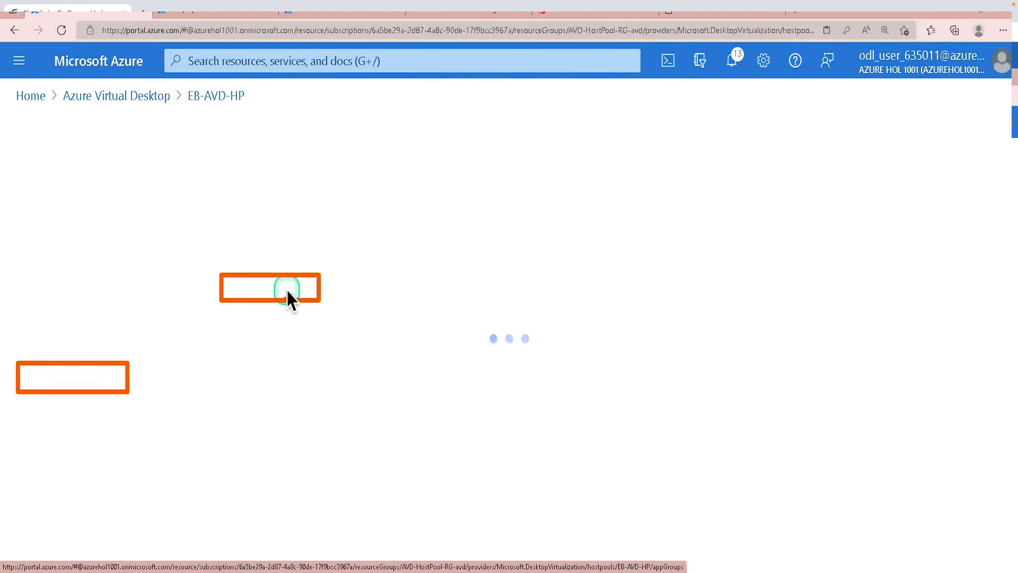
{"action": "left_click", "coordinate": [17, 496]}
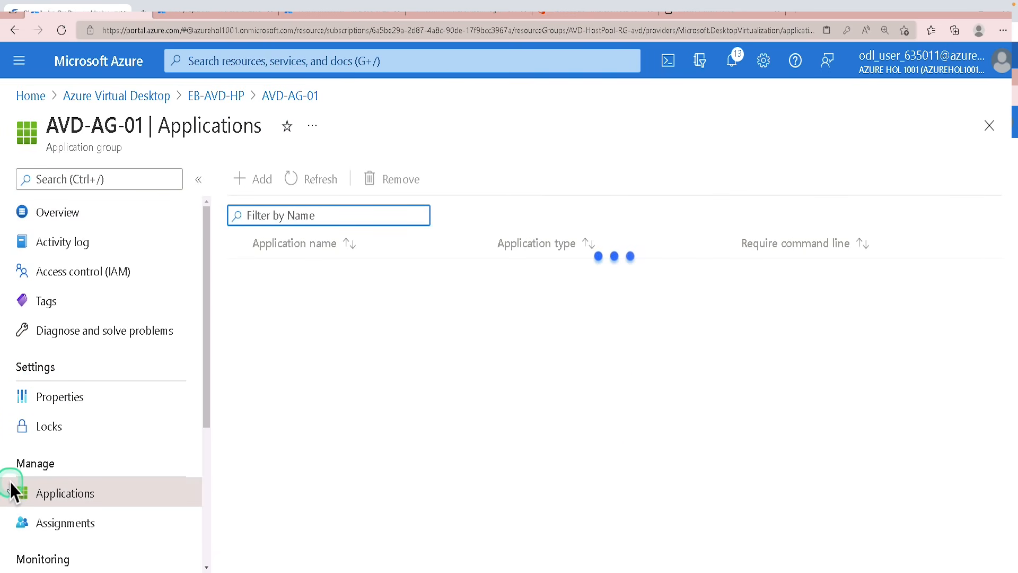
{"action": "left_click", "coordinate": [260, 181]}
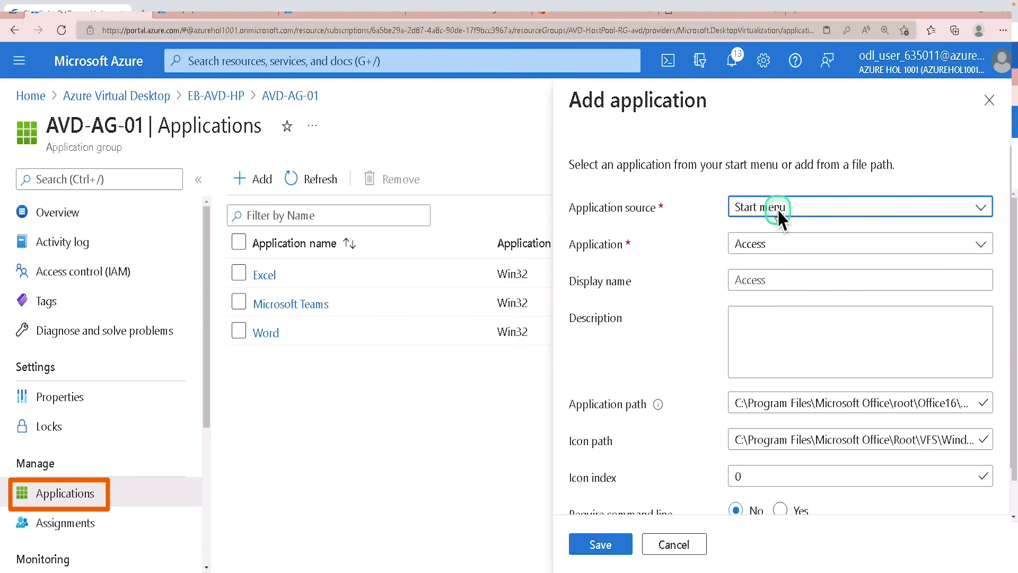
{"action": "left_click", "coordinate": [778, 211]}
{"action": "left_click", "coordinate": [764, 290]}
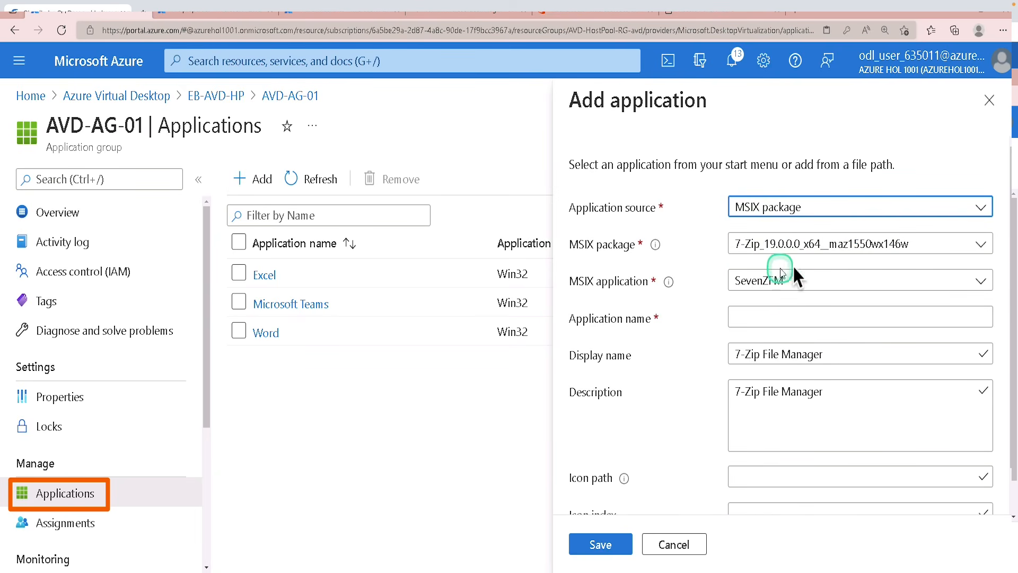
{"action": "left_click", "coordinate": [781, 318]}
{"action": "type", "text": "7Zip"}
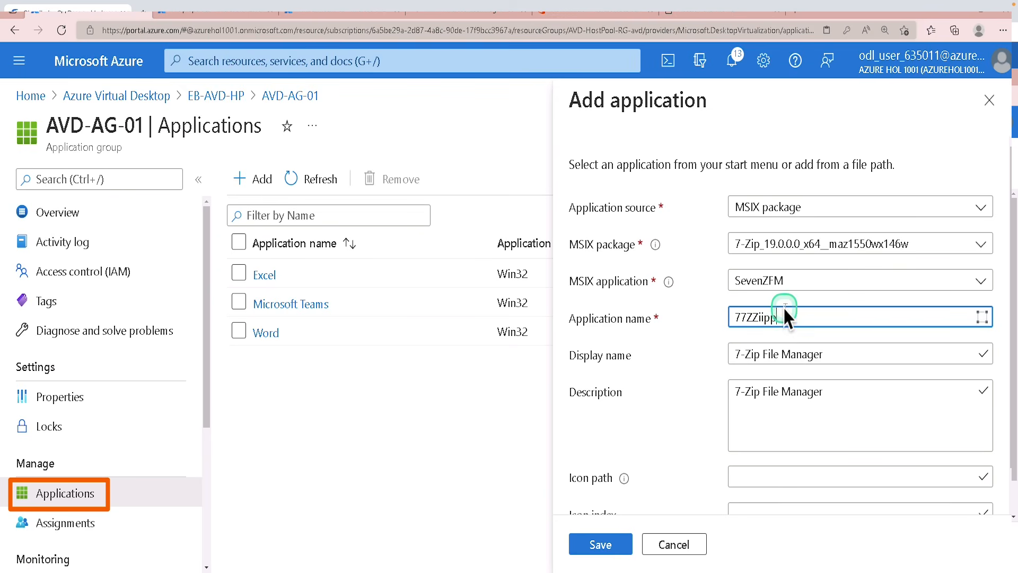
{"action": "left_click", "coordinate": [604, 545]}
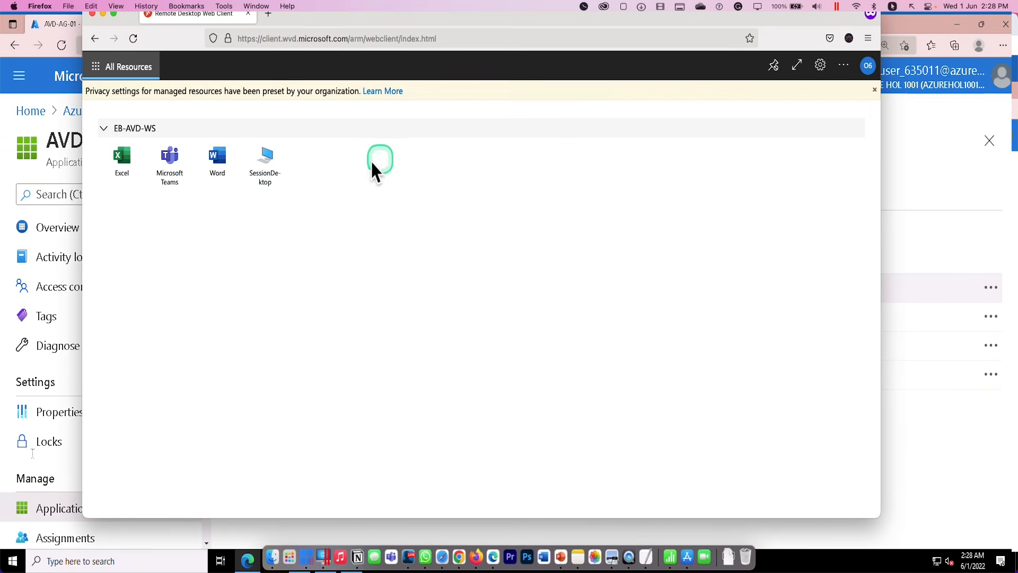
Connect to SessionDesktop with local resources allowed and search the remote Start menu for 7-zip.
{"action": "left_click", "coordinate": [267, 169]}
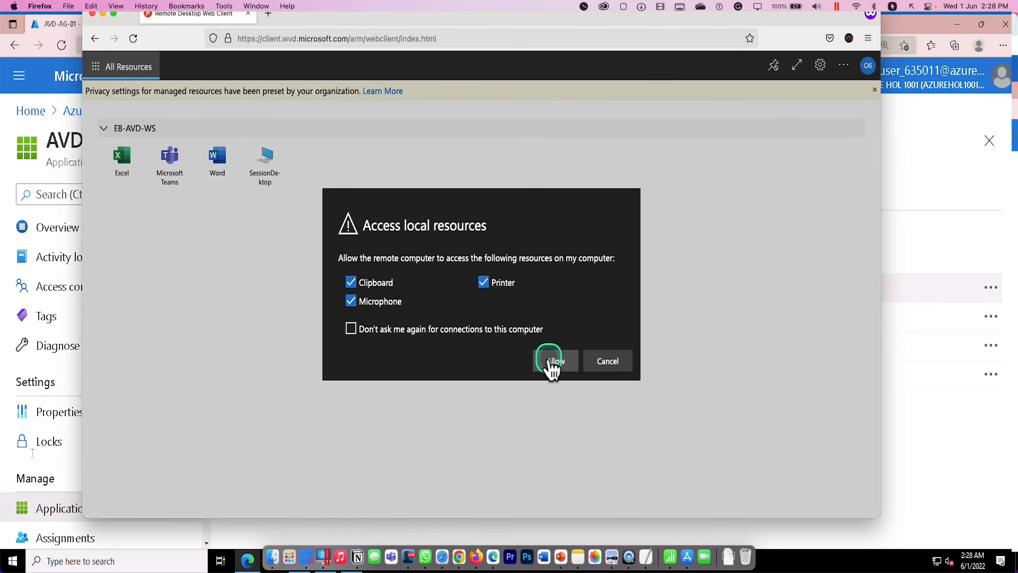
{"action": "left_click", "coordinate": [552, 362]}
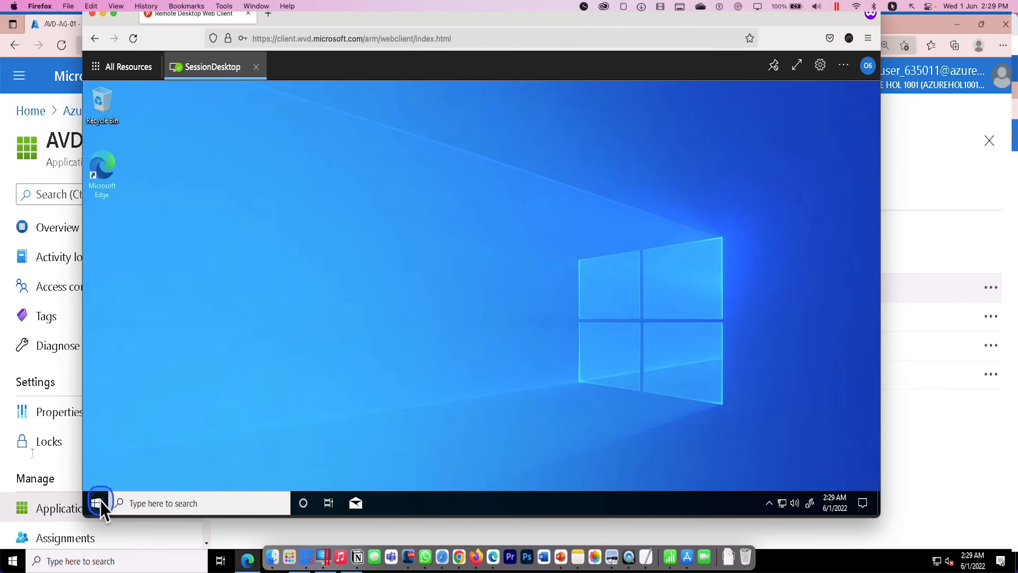
{"action": "left_click", "coordinate": [98, 504]}
{"action": "left_click", "coordinate": [192, 502]}
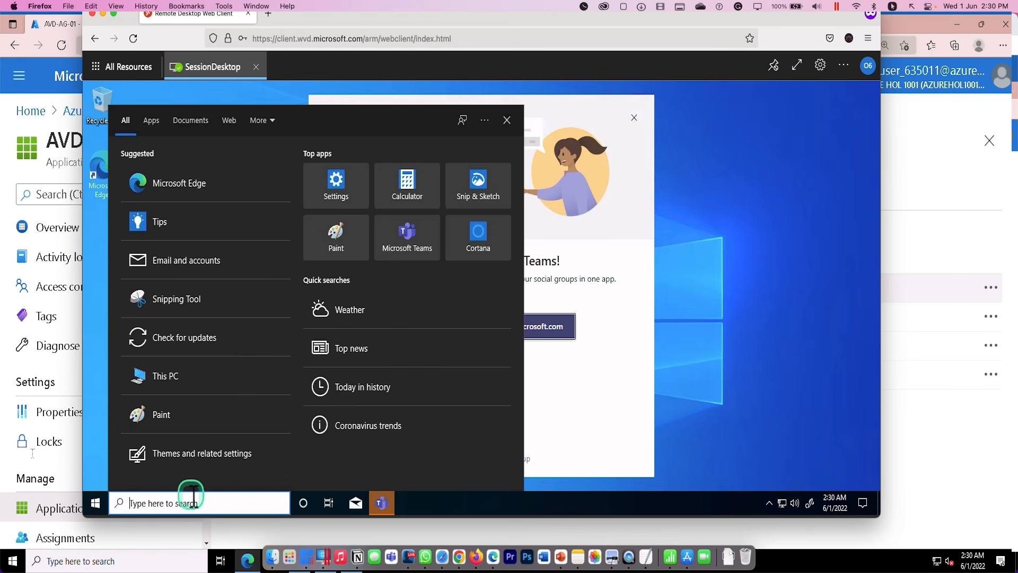
{"action": "right_click", "coordinate": [189, 503]}
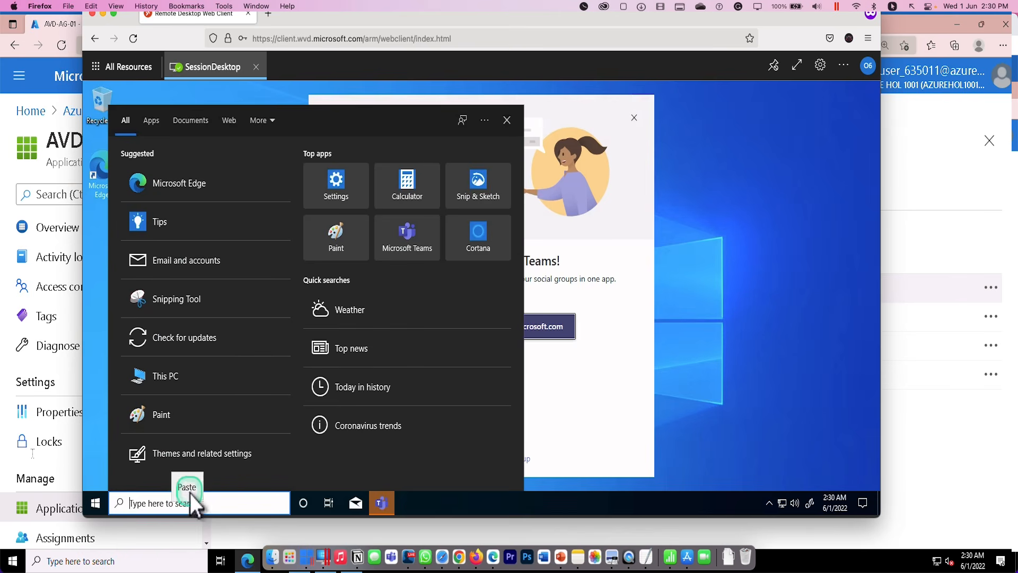
{"action": "left_click", "coordinate": [187, 487]}
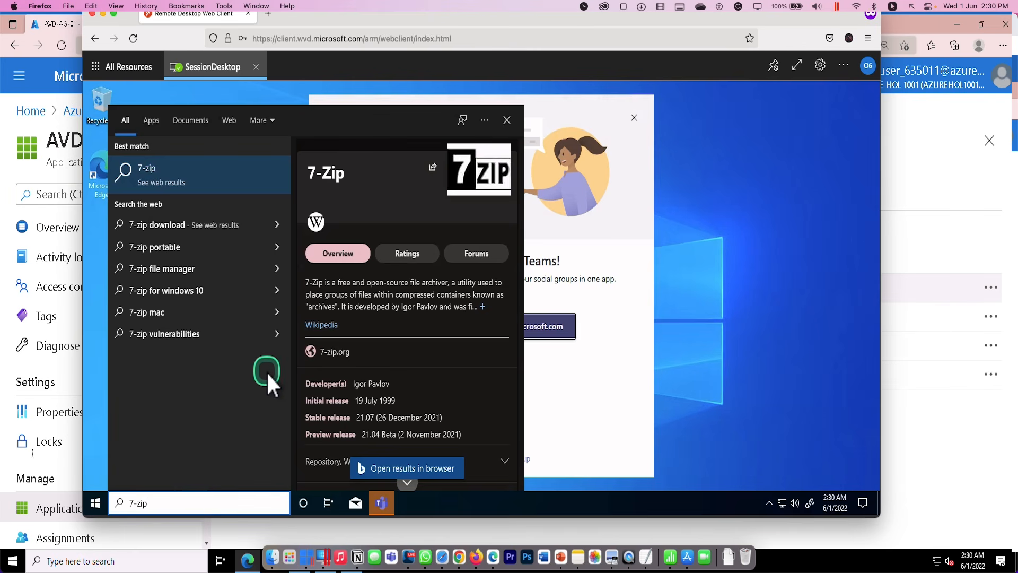
{"action": "left_click", "coordinate": [757, 376]}
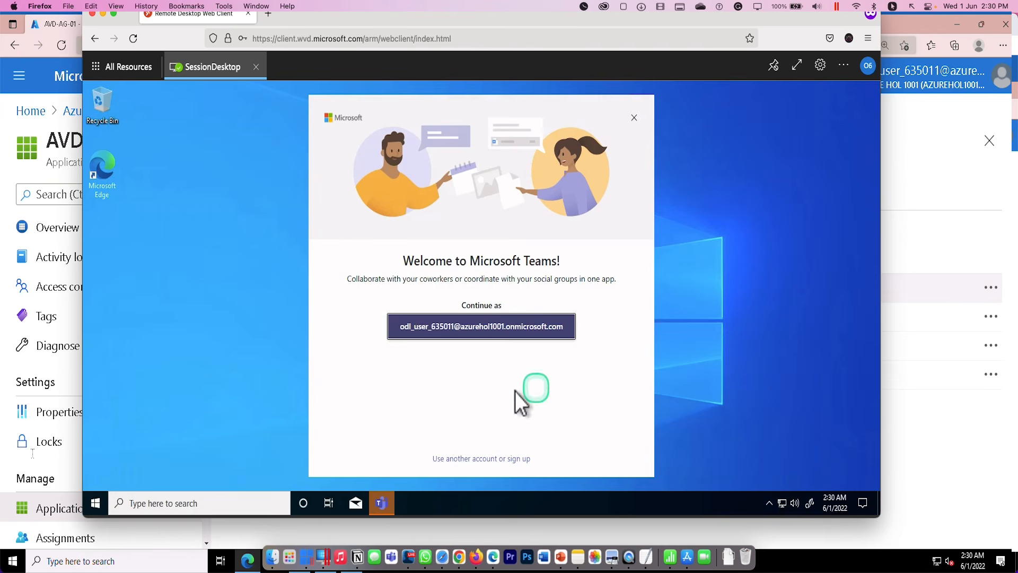
Turn on network discovery in the session's Control Panel advanced sharing settings and save.
{"action": "left_click", "coordinate": [98, 499]}
{"action": "left_click", "coordinate": [95, 447]}
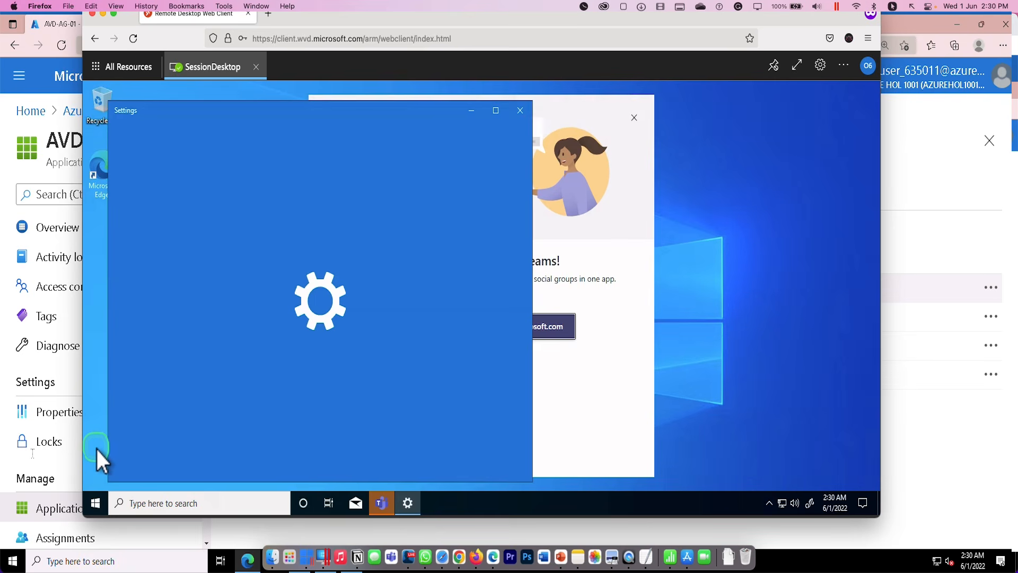
{"action": "left_click", "coordinate": [146, 505]}
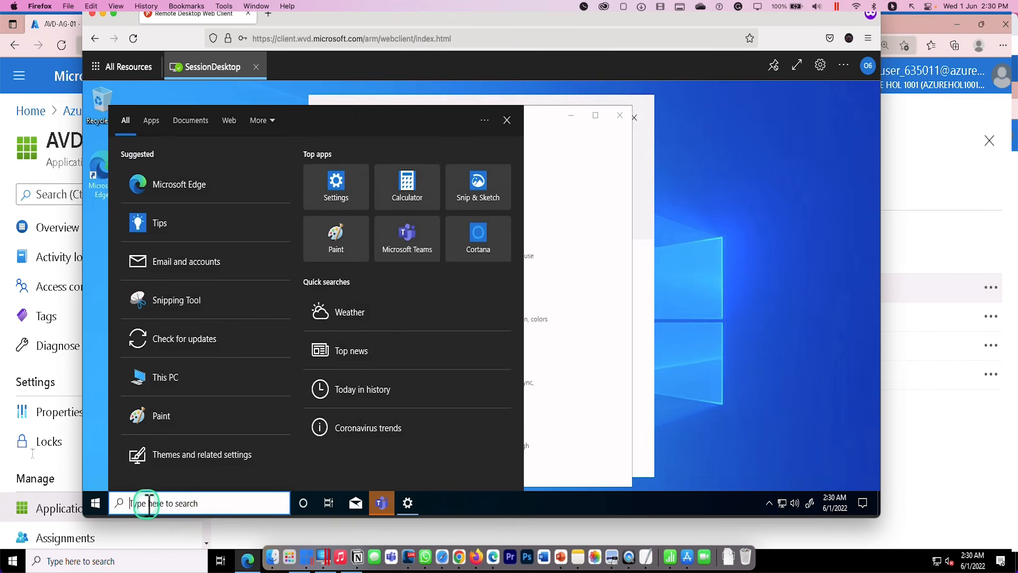
{"action": "type", "text": "control"}
{"action": "left_click", "coordinate": [133, 183]}
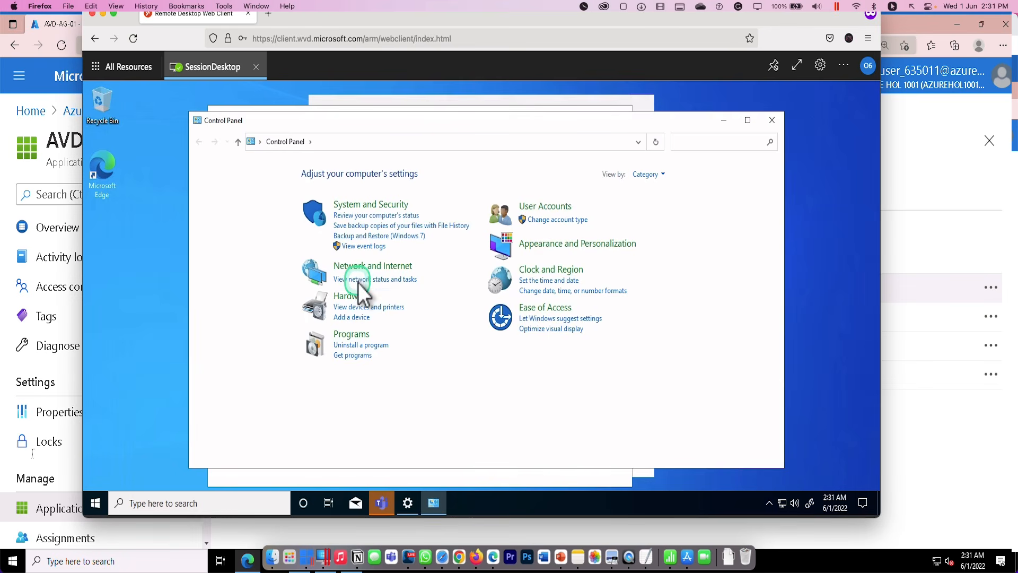
{"action": "left_click", "coordinate": [357, 279]}
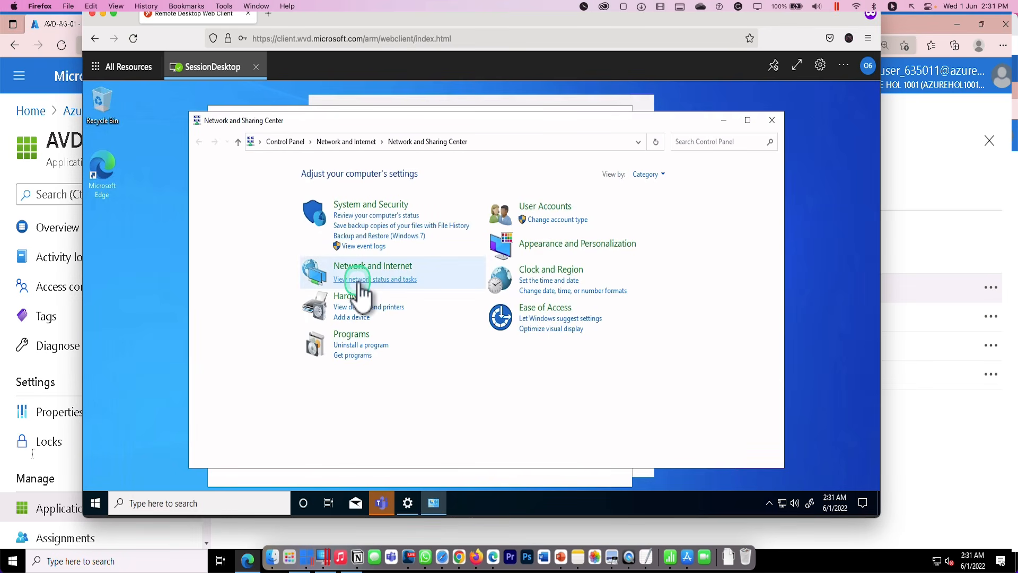
{"action": "left_click", "coordinate": [254, 206]}
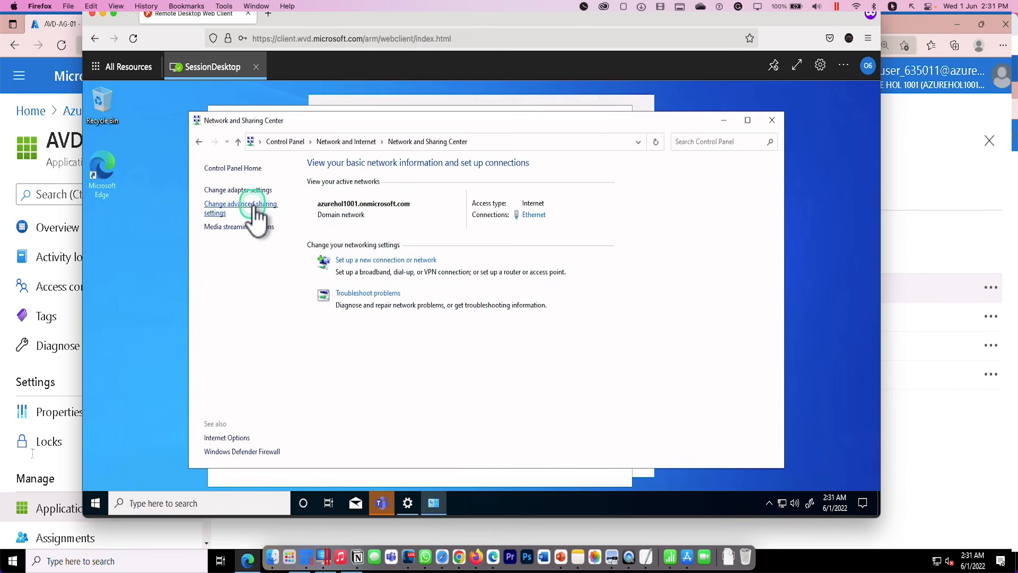
{"action": "left_click", "coordinate": [442, 316]}
{"action": "left_click", "coordinate": [568, 456]}
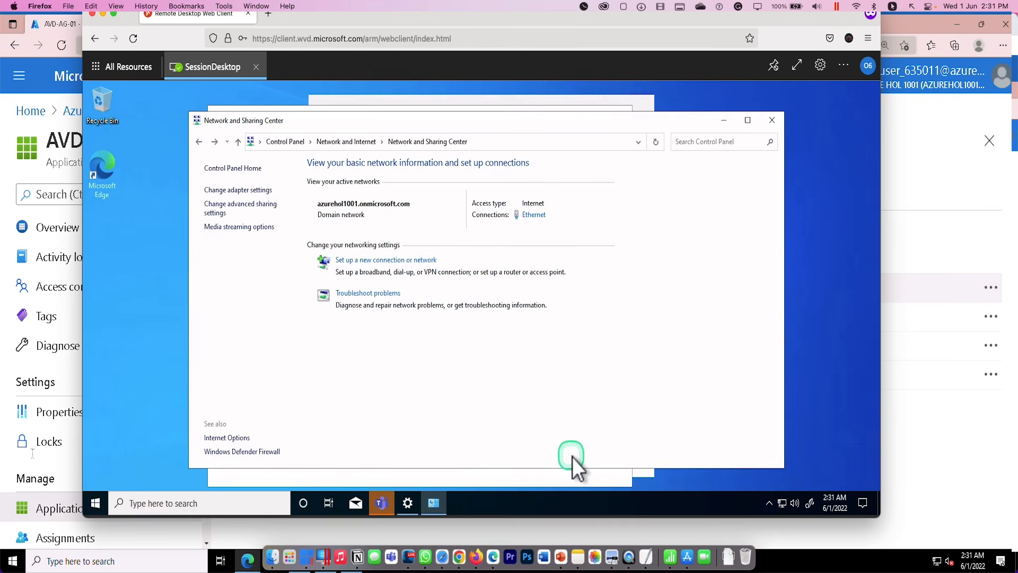
Restart the session host anyway, then reconnect to SessionDesktop with local resources allowed.
{"action": "left_click", "coordinate": [140, 508]}
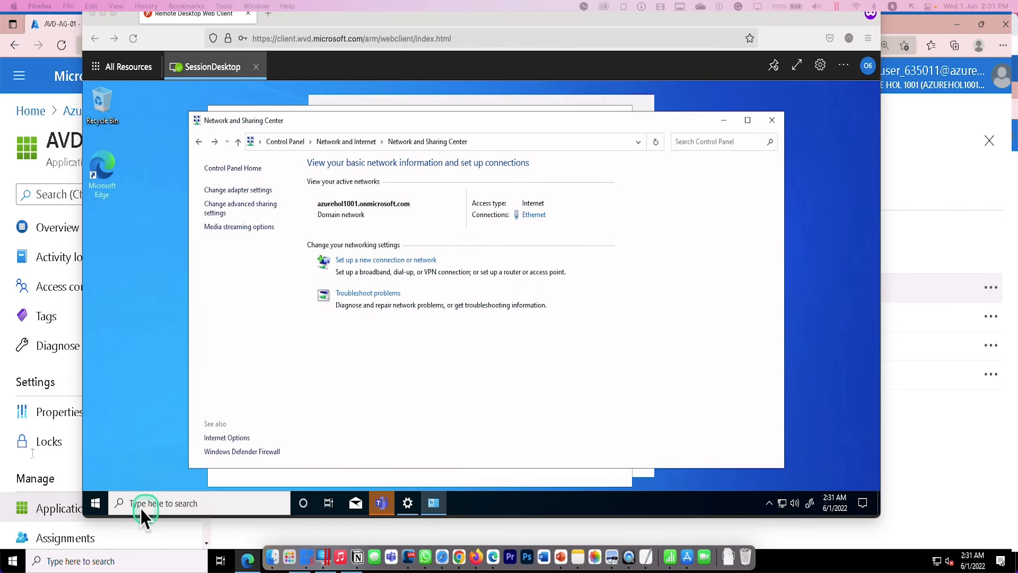
{"action": "right_click", "coordinate": [99, 502]}
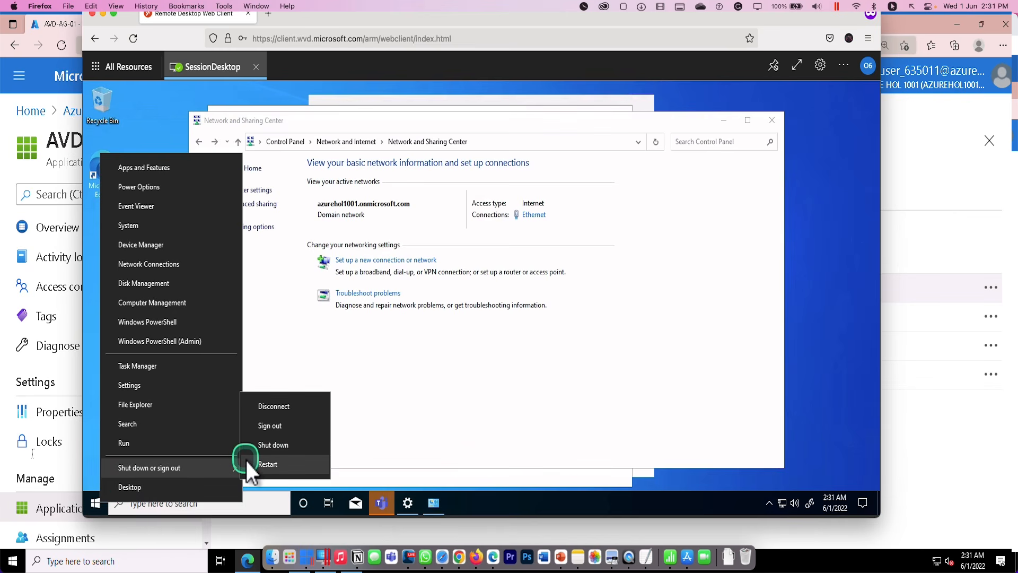
{"action": "left_click", "coordinate": [264, 465]}
{"action": "left_click", "coordinate": [213, 477]}
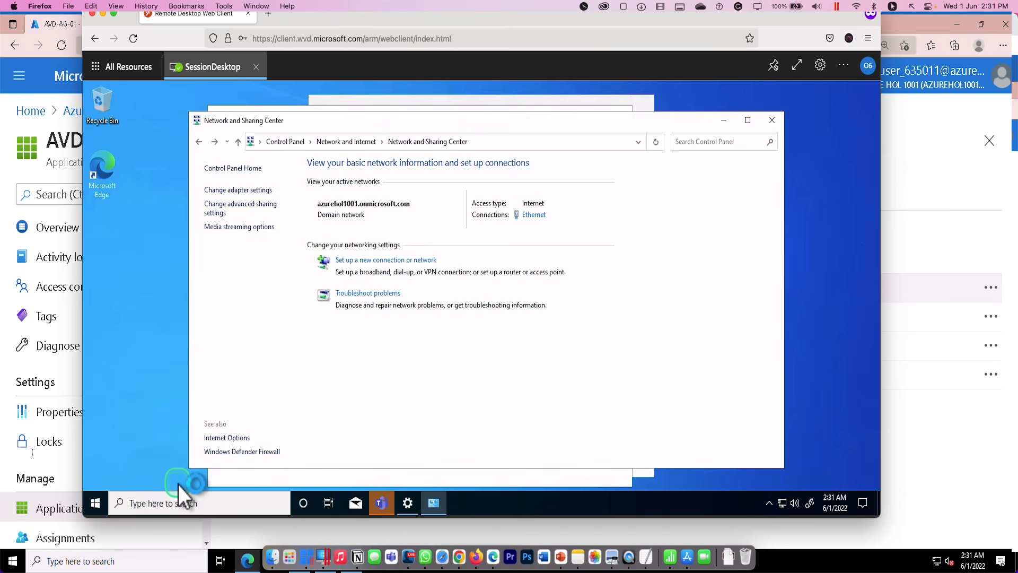
{"action": "left_click", "coordinate": [264, 166]}
{"action": "left_click", "coordinate": [548, 360]}
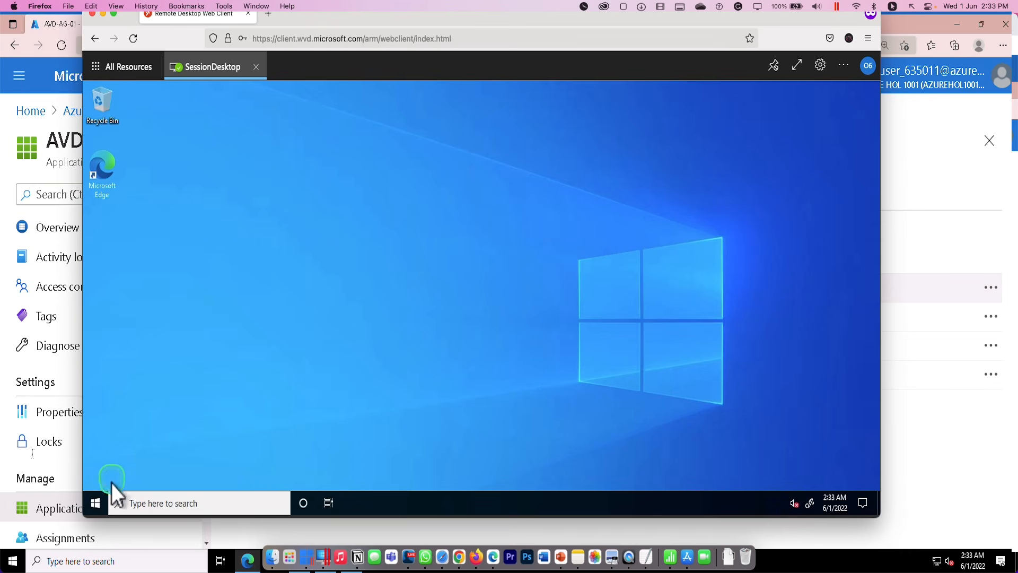
Launch 7-Zip File Manager from Start and check it in the installed programs list.
{"action": "left_click", "coordinate": [95, 503]}
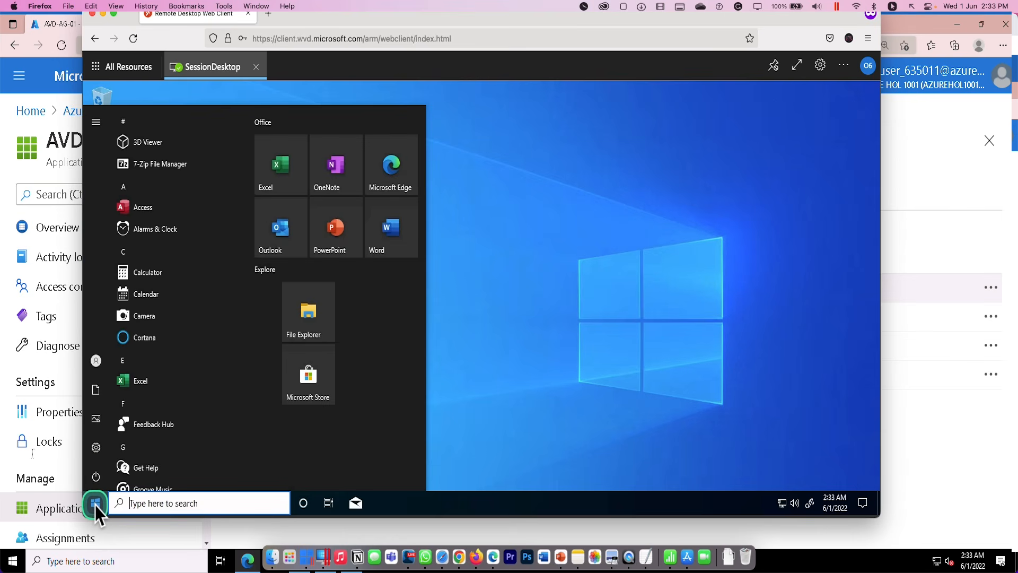
{"action": "left_click", "coordinate": [156, 169]}
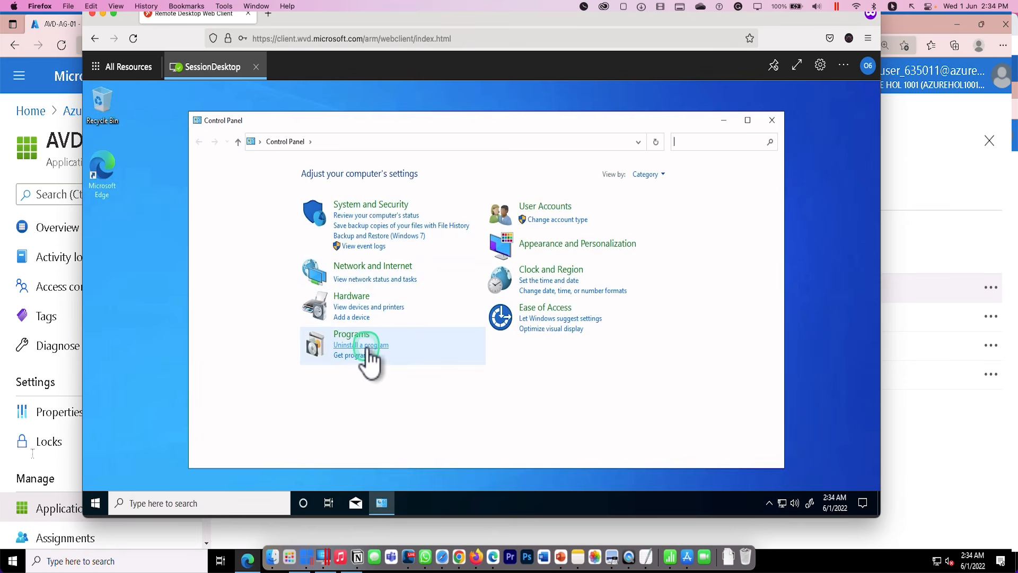
{"action": "left_click", "coordinate": [368, 347]}
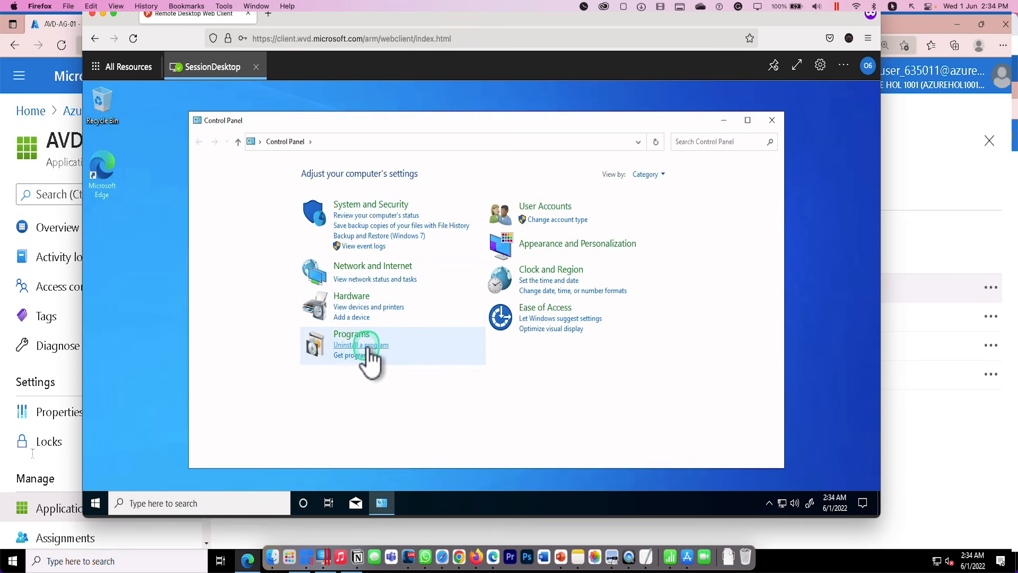
{"action": "left_click", "coordinate": [422, 254]}
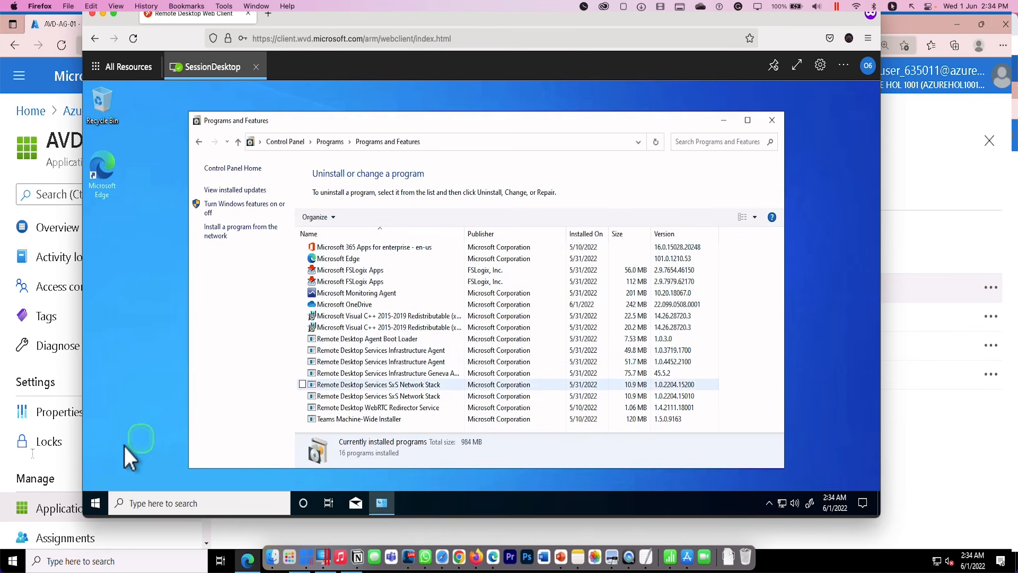
Pin 7-Zip File Manager to Start and close the installed programs window.
{"action": "left_click", "coordinate": [96, 503]}
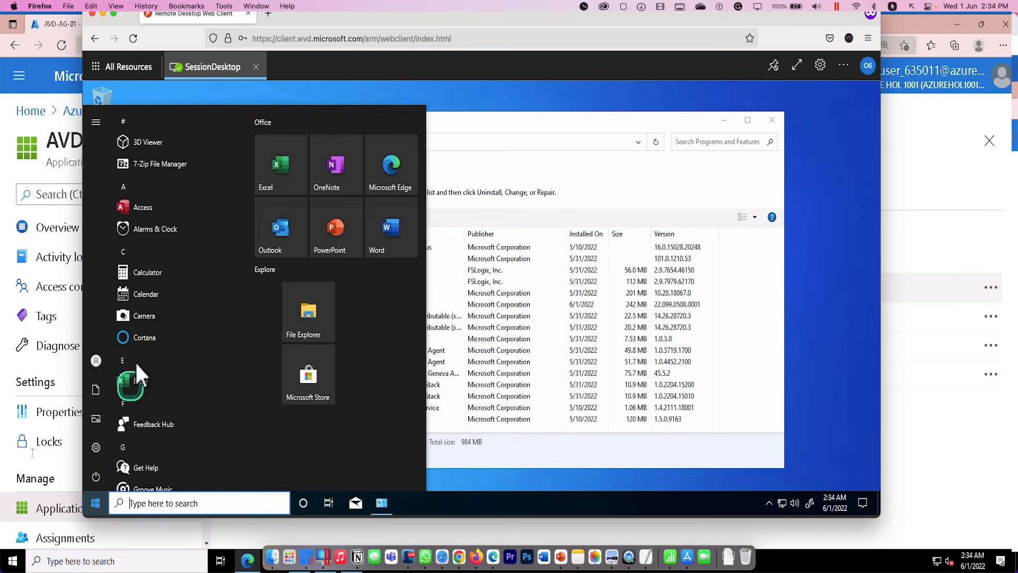
{"action": "right_click", "coordinate": [171, 167]}
{"action": "left_click", "coordinate": [204, 179]}
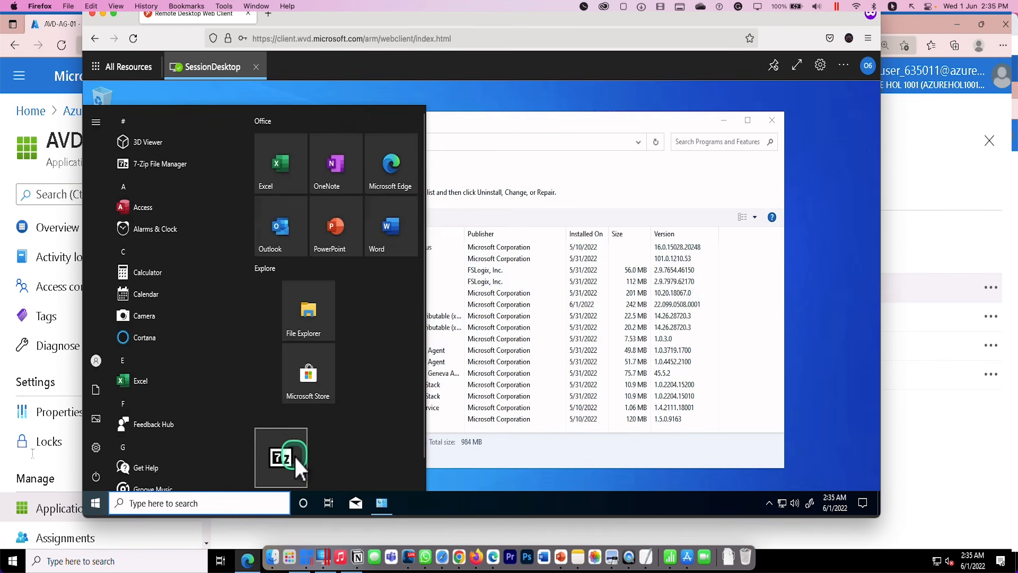
{"action": "left_click", "coordinate": [547, 131]}
{"action": "left_click", "coordinate": [773, 127]}
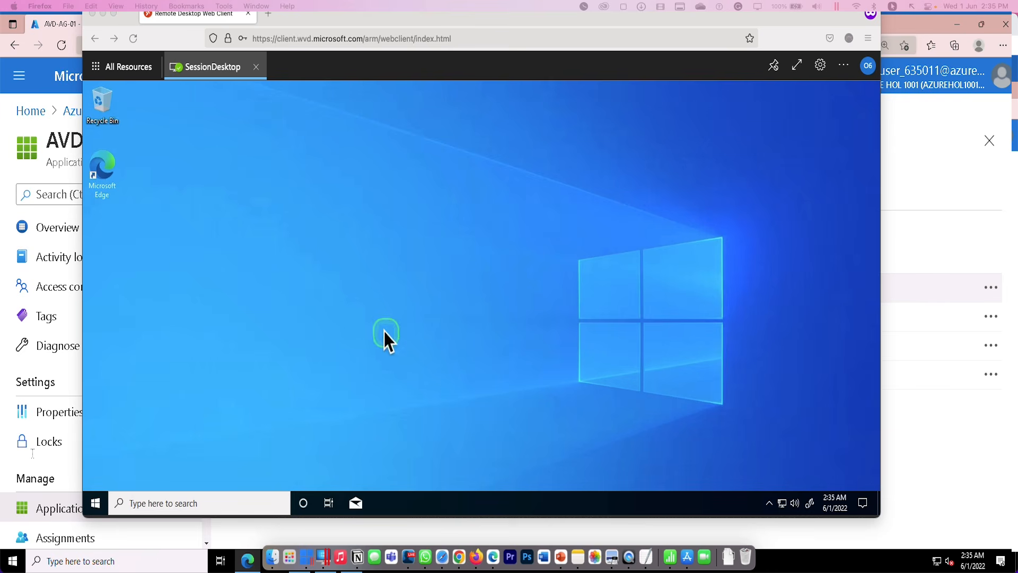
{"action": "left_click", "coordinate": [285, 402]}
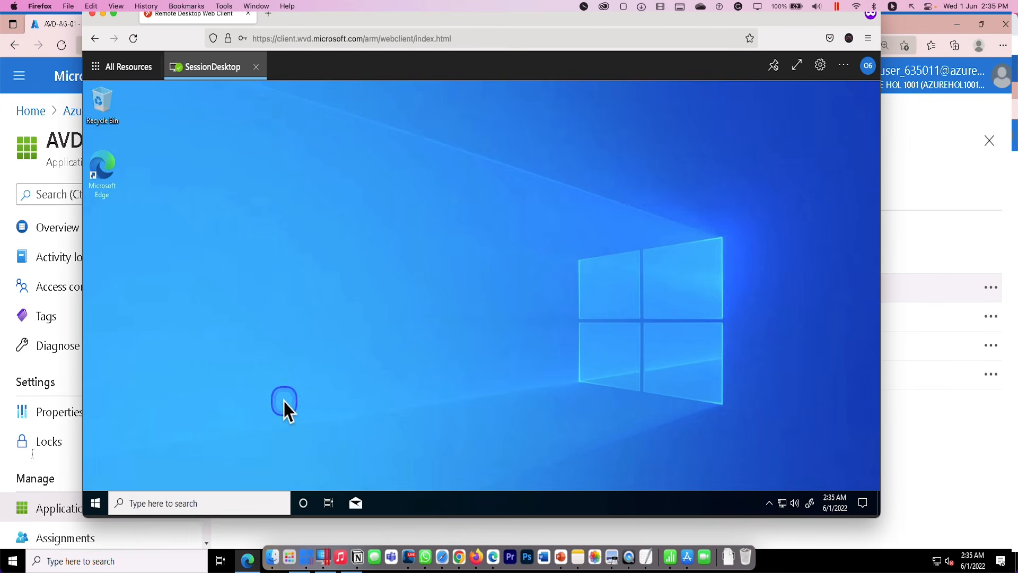
Show the attached 7Zip and profile volumes in Computer Management's Disk Management.
{"action": "left_click", "coordinate": [172, 504]}
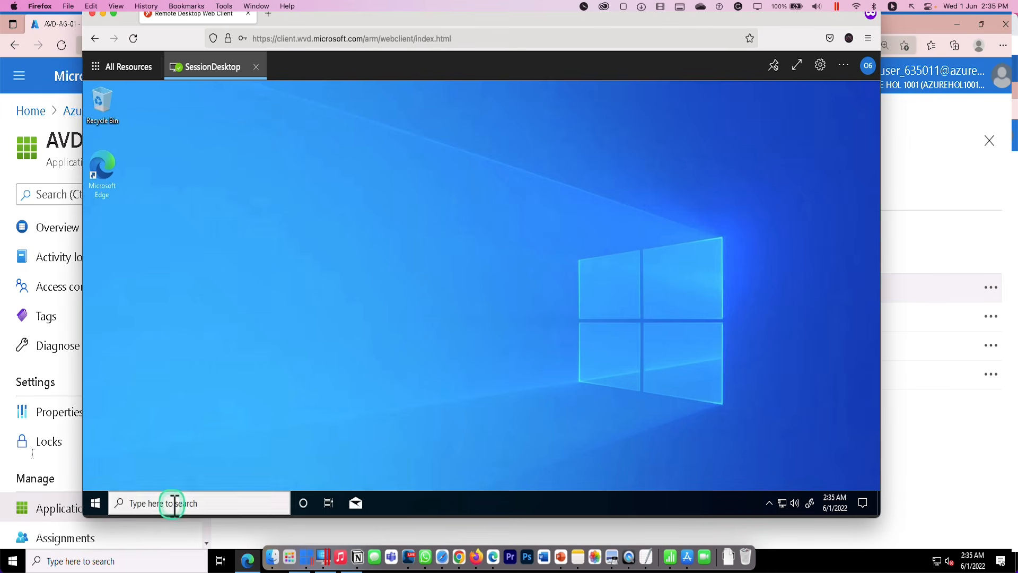
{"action": "type", "text": "computer"}
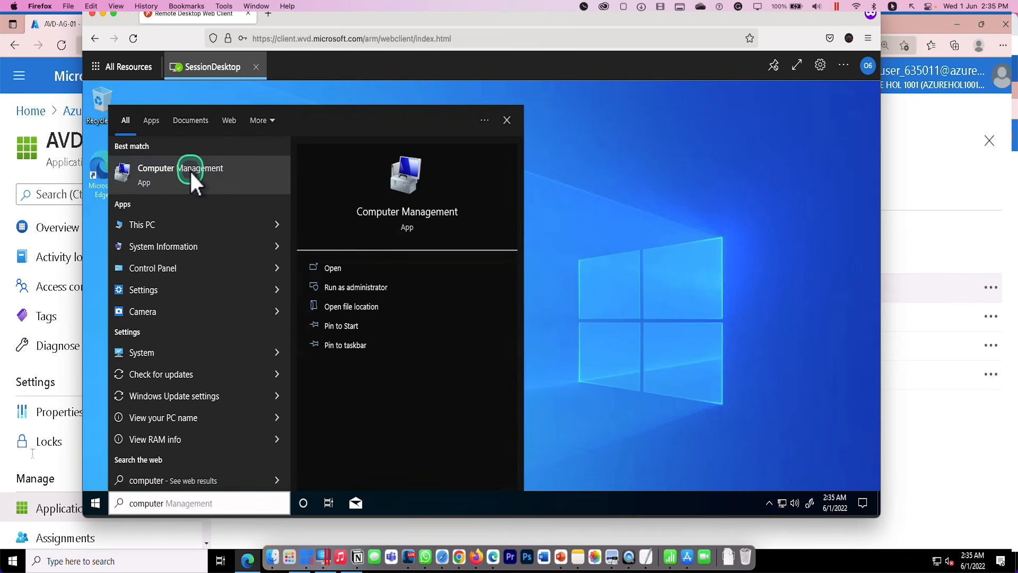
{"action": "left_click", "coordinate": [183, 171]}
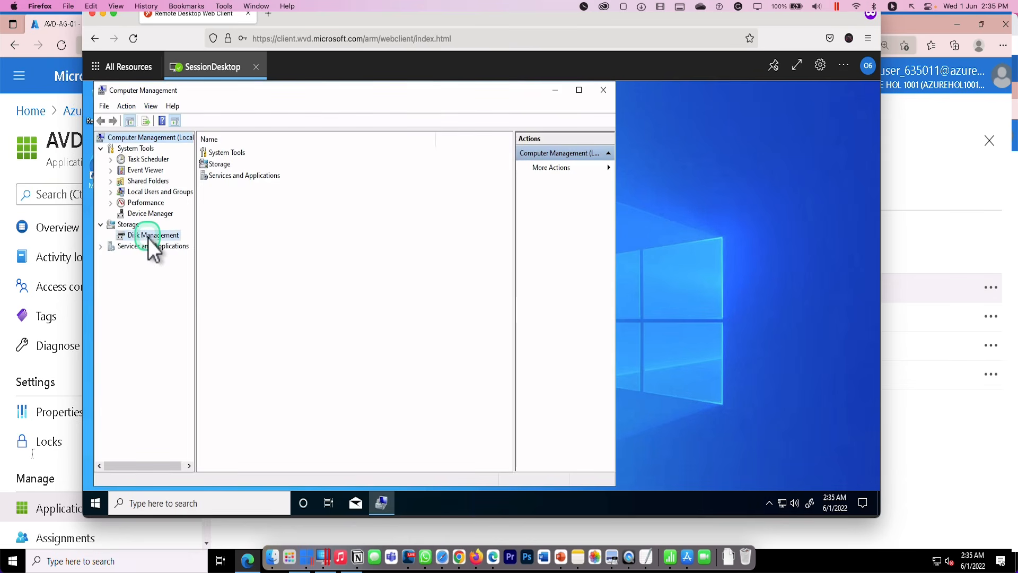
{"action": "left_click", "coordinate": [149, 237]}
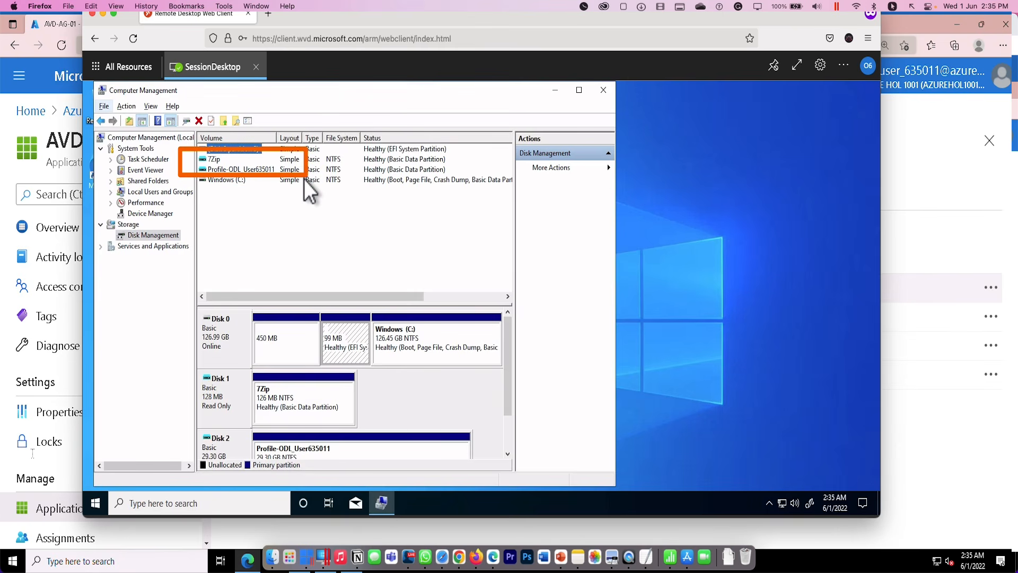
{"action": "left_click", "coordinate": [270, 168]}
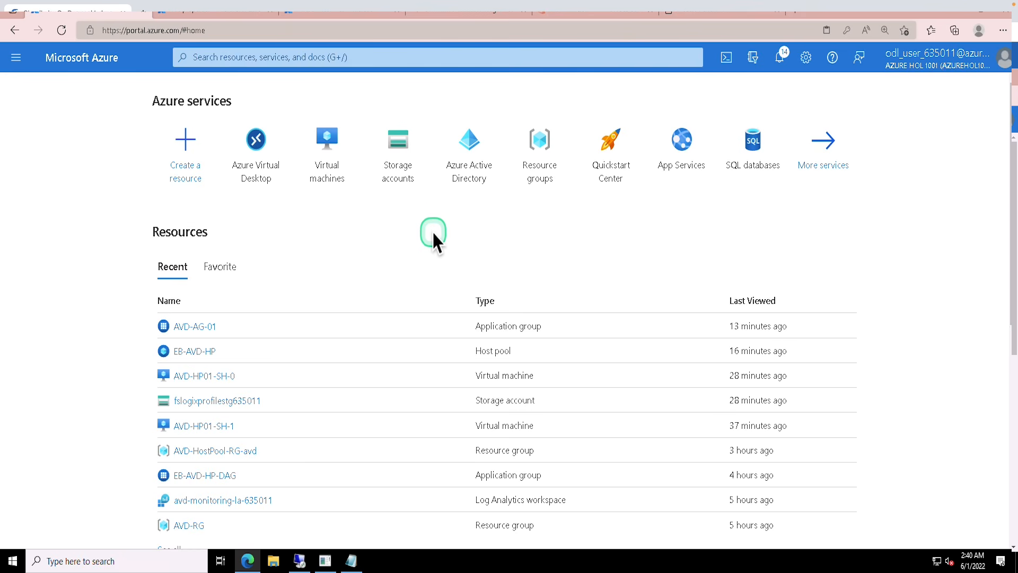
Open Azure Virtual Desktop Insights and expand EB-AVD-HP to view its session hosts.
{"action": "left_click", "coordinate": [256, 153]}
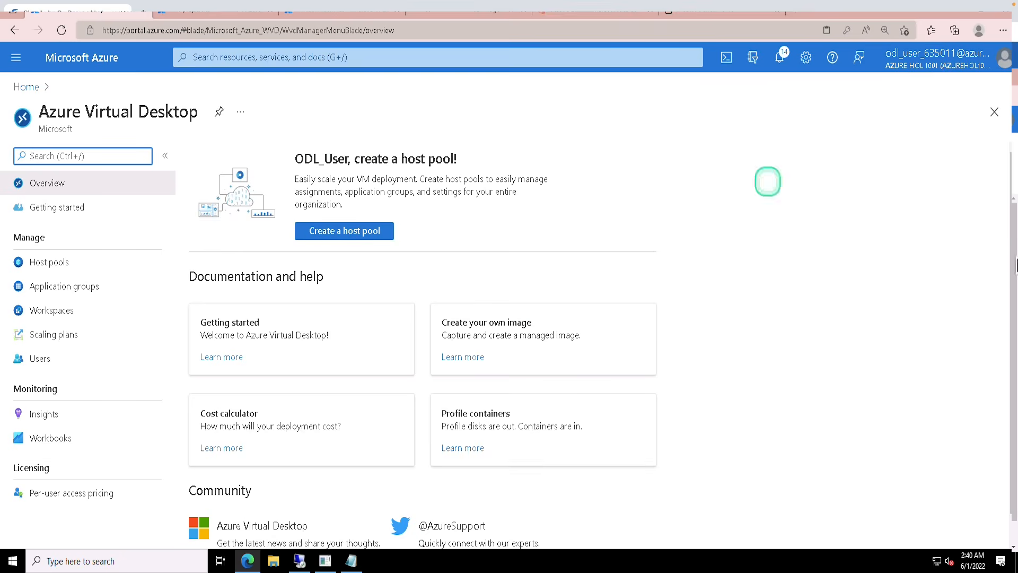
{"action": "left_click", "coordinate": [61, 420]}
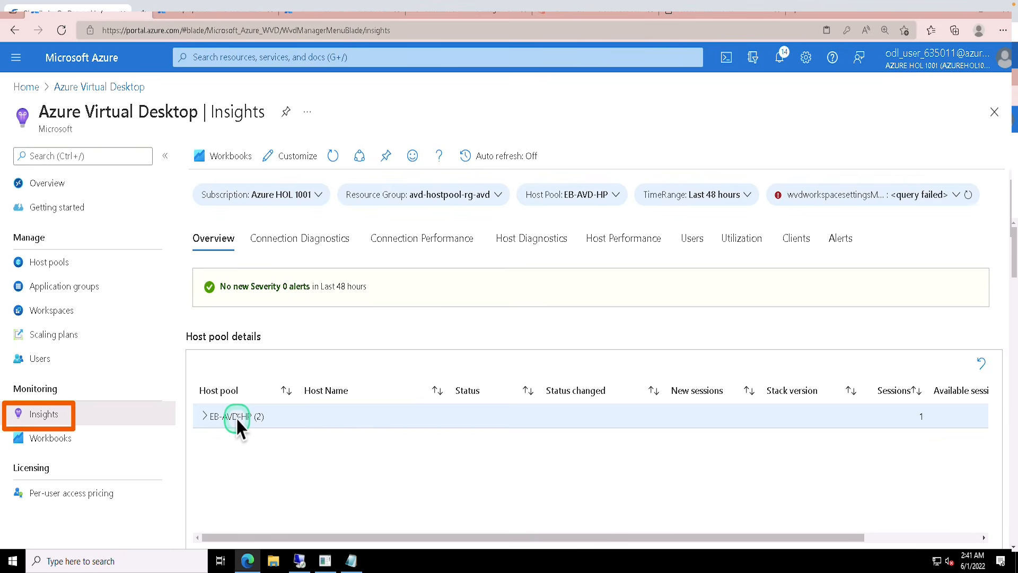
{"action": "left_click", "coordinate": [204, 418]}
{"action": "mouse_move", "coordinate": [257, 423]}
{"action": "left_mouse_down"}
{"action": "mouse_move", "coordinate": [433, 481]}
{"action": "mouse_move", "coordinate": [660, 465]}
{"action": "mouse_move", "coordinate": [866, 483]}
{"action": "left_mouse_up"}
{"action": "left_click", "coordinate": [483, 468]}
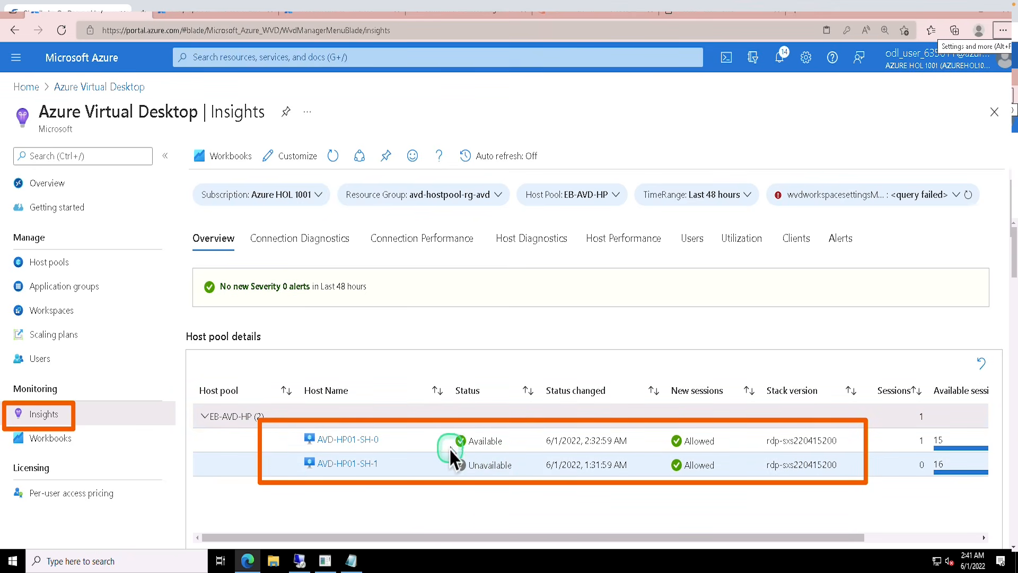
{"action": "key", "text": "Escape"}
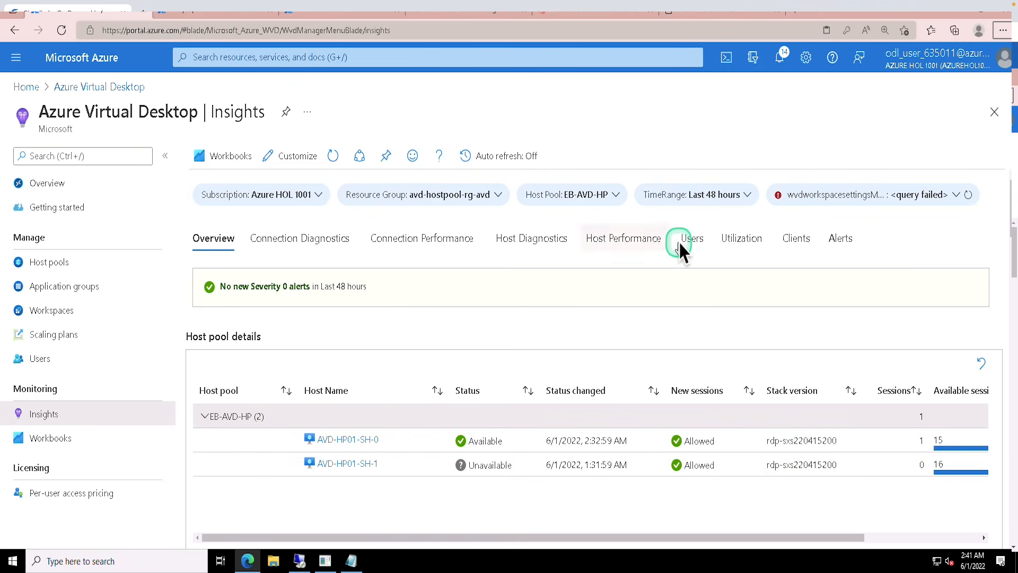
{"action": "left_click_drag", "start_coordinate": [670, 222], "coordinate": [710, 251]}
Load the Users report for the lab user's pasted UPN and review their activity.
{"action": "left_click", "coordinate": [695, 240]}
{"action": "left_click", "coordinate": [216, 296]}
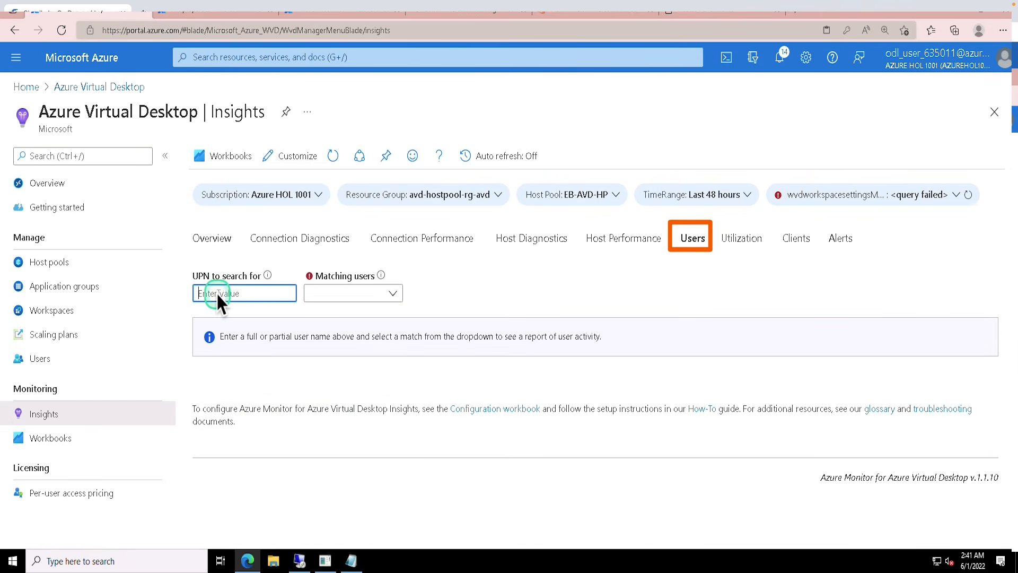
{"action": "key", "text": "ctrl+v"}
{"action": "left_click", "coordinate": [326, 296]}
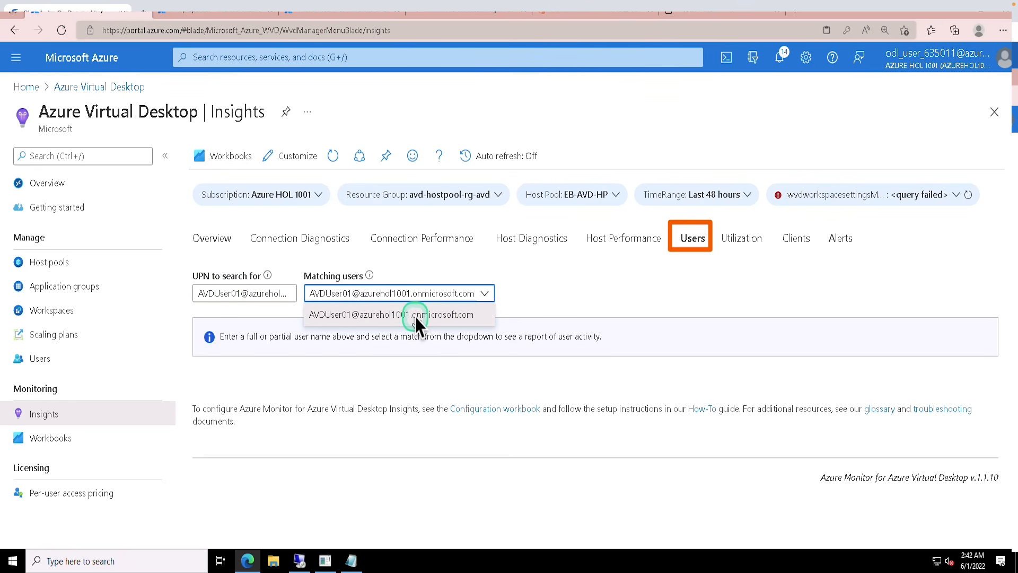
{"action": "left_click", "coordinate": [415, 316]}
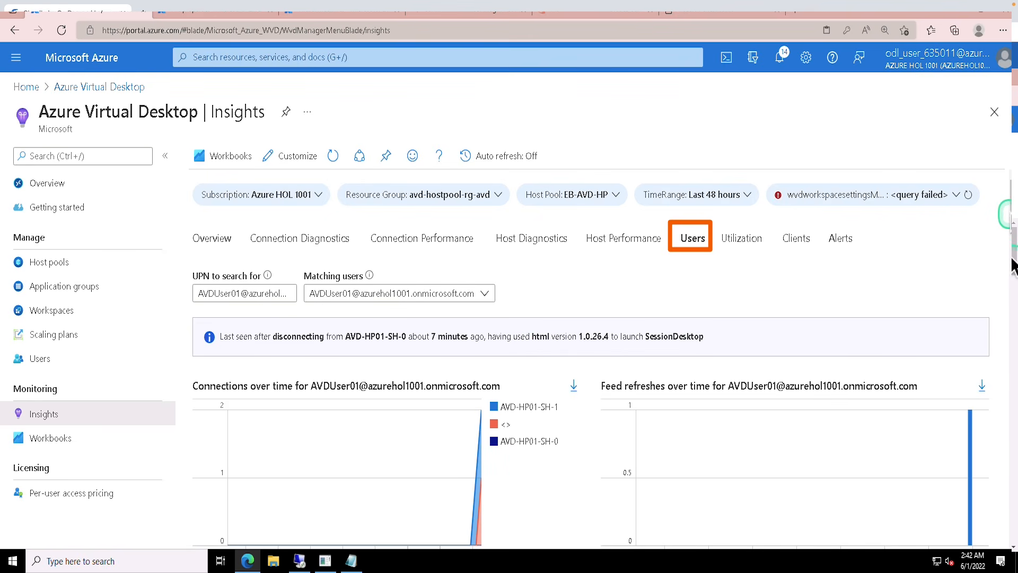
{"action": "scroll", "coordinate": [1000, 228], "scroll_direction": "down", "scroll_amount": 1}
{"action": "scroll", "coordinate": [1014, 273], "scroll_direction": "down", "scroll_amount": 5}
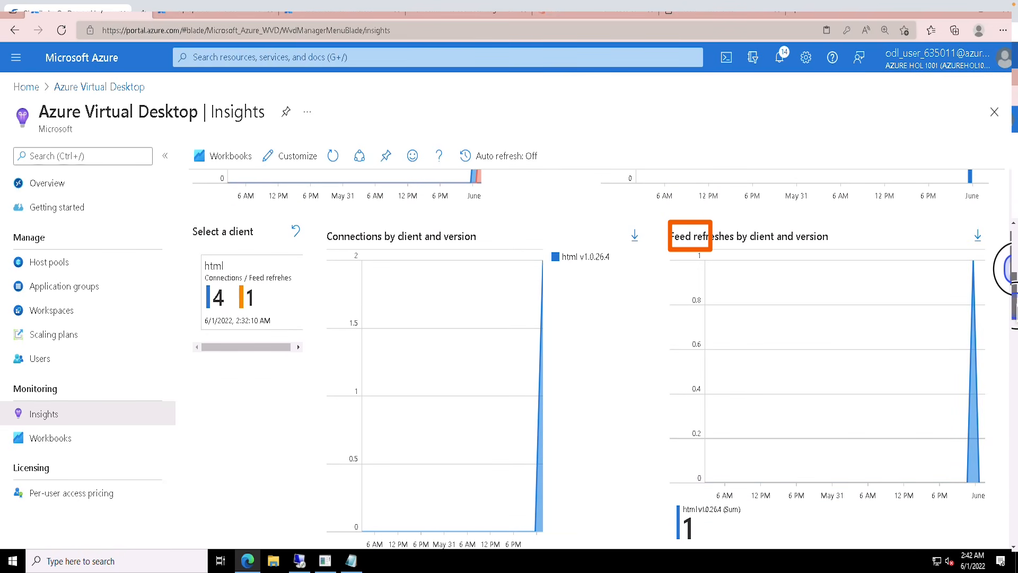
{"action": "scroll", "coordinate": [1009, 272], "scroll_direction": "down", "scroll_amount": 1}
{"action": "left_click_drag", "start_coordinate": [1017, 279], "coordinate": [1015, 272]}
{"action": "left_click_drag", "start_coordinate": [1014, 317], "coordinate": [981, 247]}
{"action": "scroll", "coordinate": [981, 239], "scroll_direction": "up", "scroll_amount": 10}
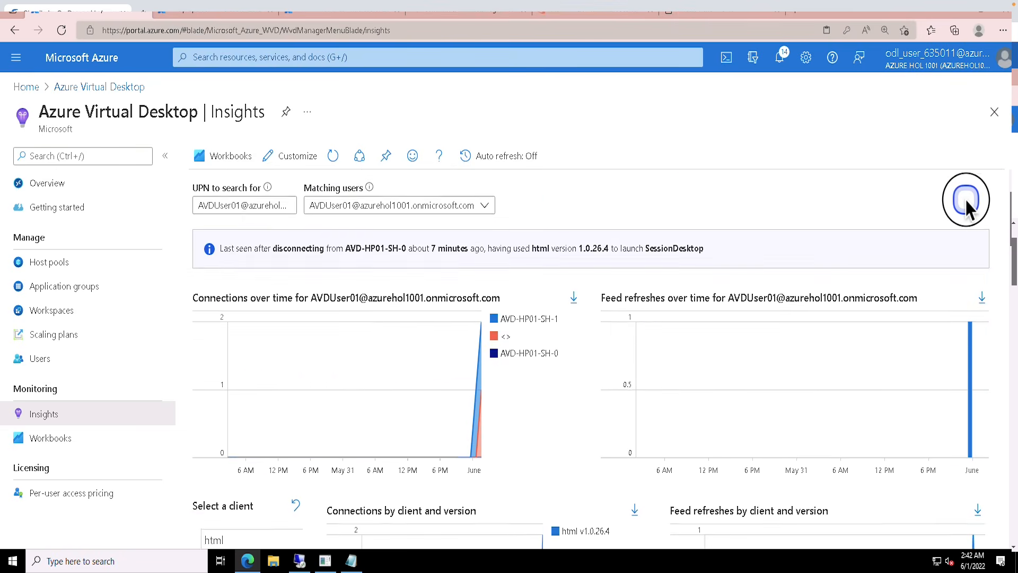
Review the Clients report: html, windows.msrdcx64 and macos clients, none outdated.
{"action": "left_click", "coordinate": [800, 242]}
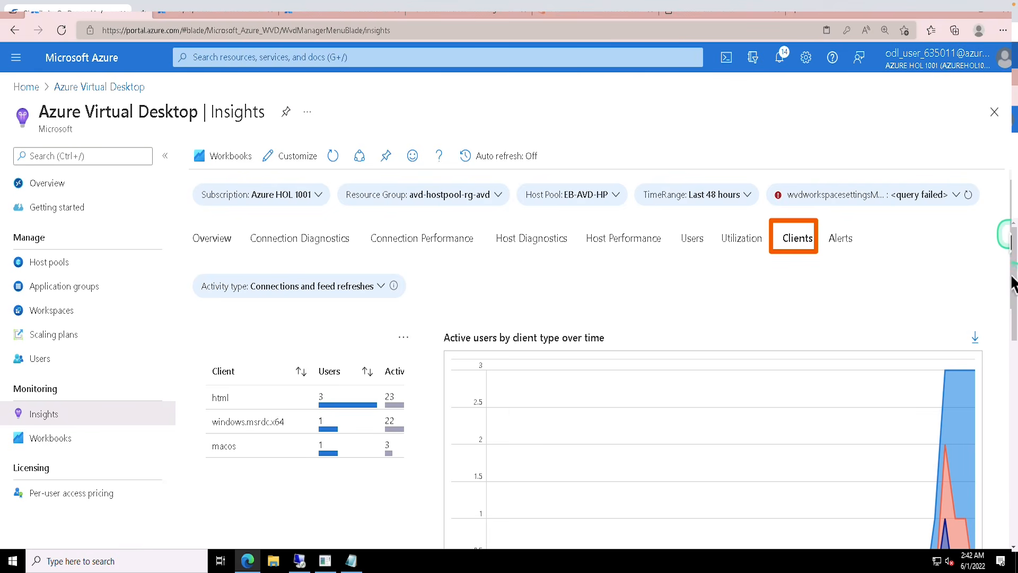
{"action": "scroll", "coordinate": [1008, 239], "scroll_direction": "down", "scroll_amount": 2}
{"action": "left_click_drag", "start_coordinate": [1015, 358], "coordinate": [1008, 459]}
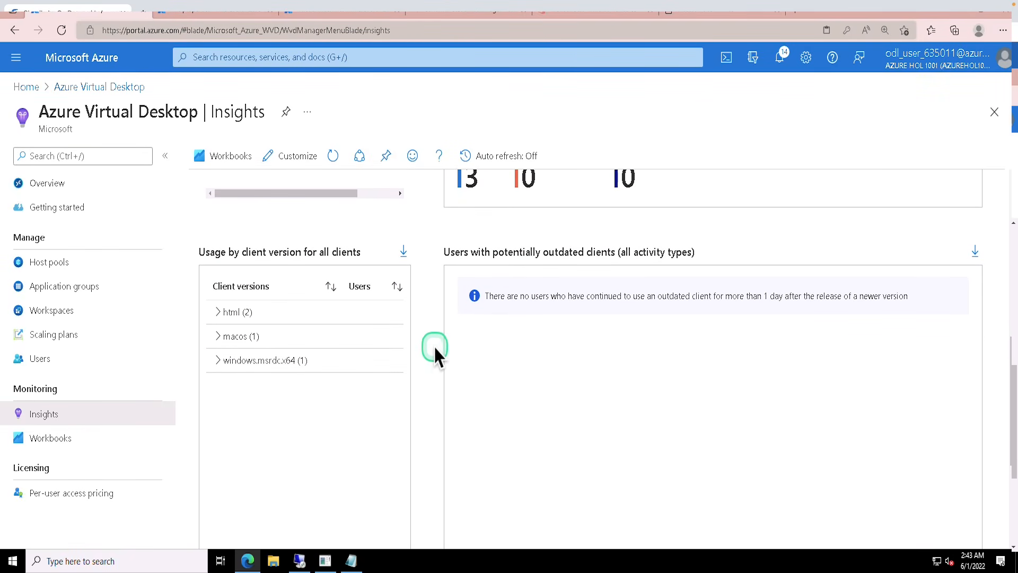